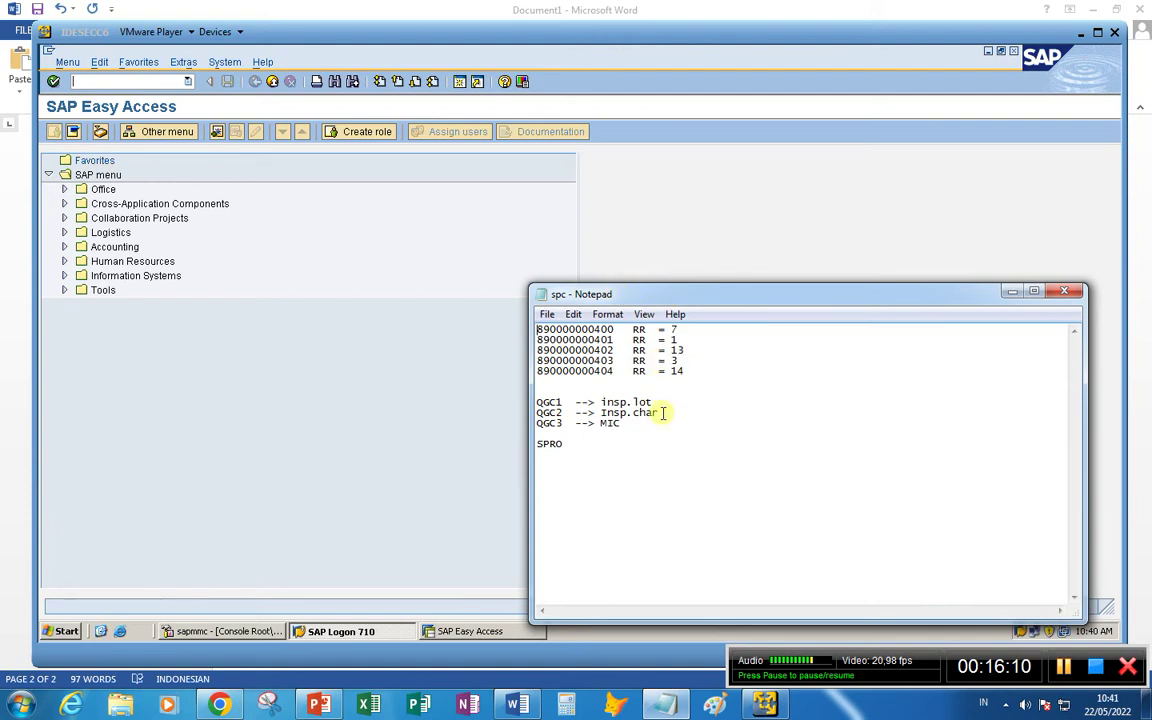
# - Replace all the notes in the spc text file with the line "1. MIC -> QS21"
pyautogui.moveTo(584, 447); pyautogui.dragTo(521, 323)
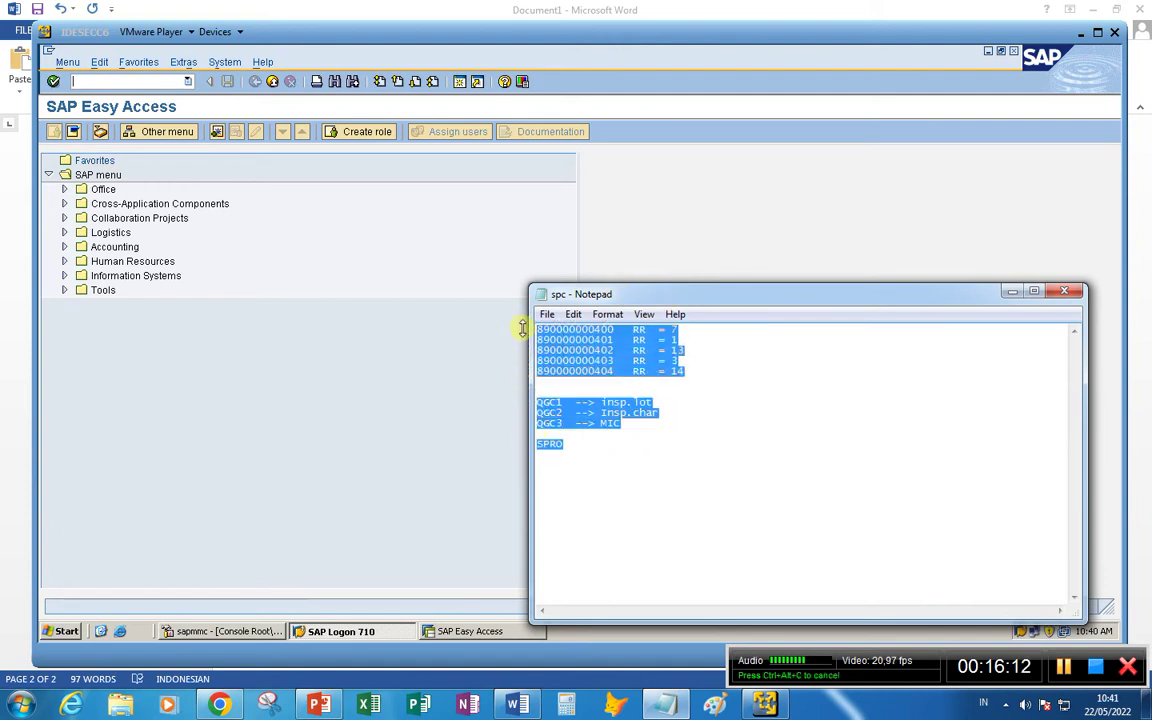
pyautogui.press('Delete')
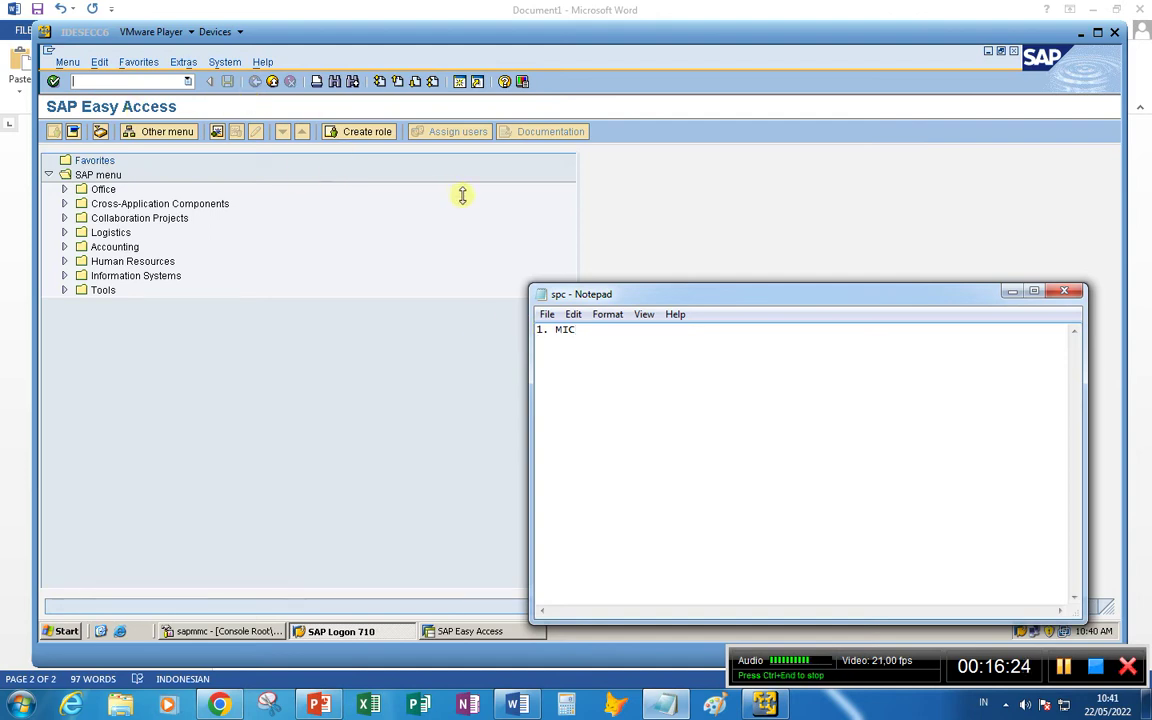
pyautogui.click(595, 332)
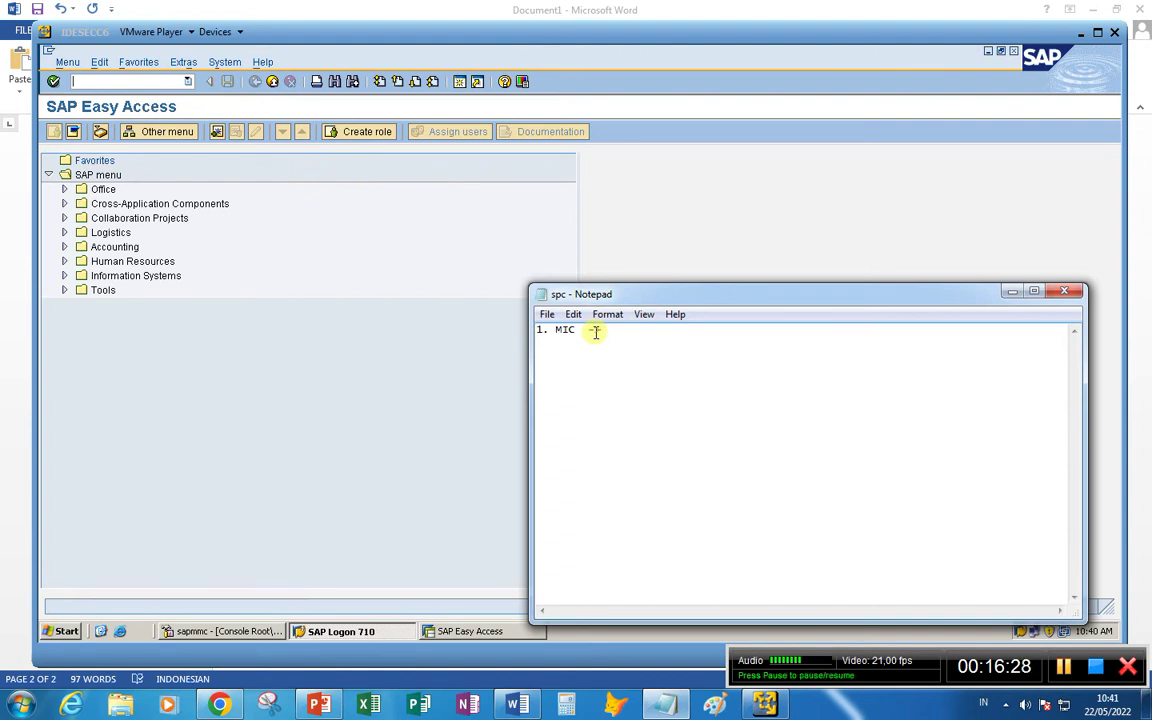
pyautogui.write('-> QS21')
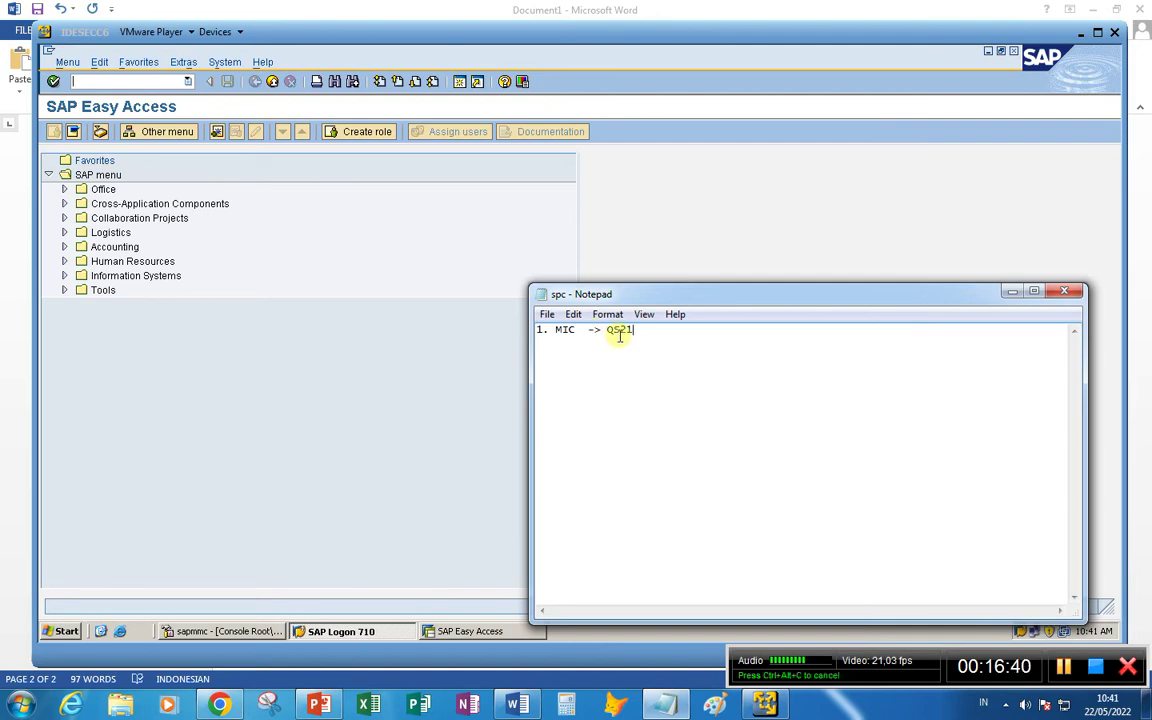
# - Switch to the SAP session in VMware Player and start transaction QS21
pyautogui.click(84, 86)
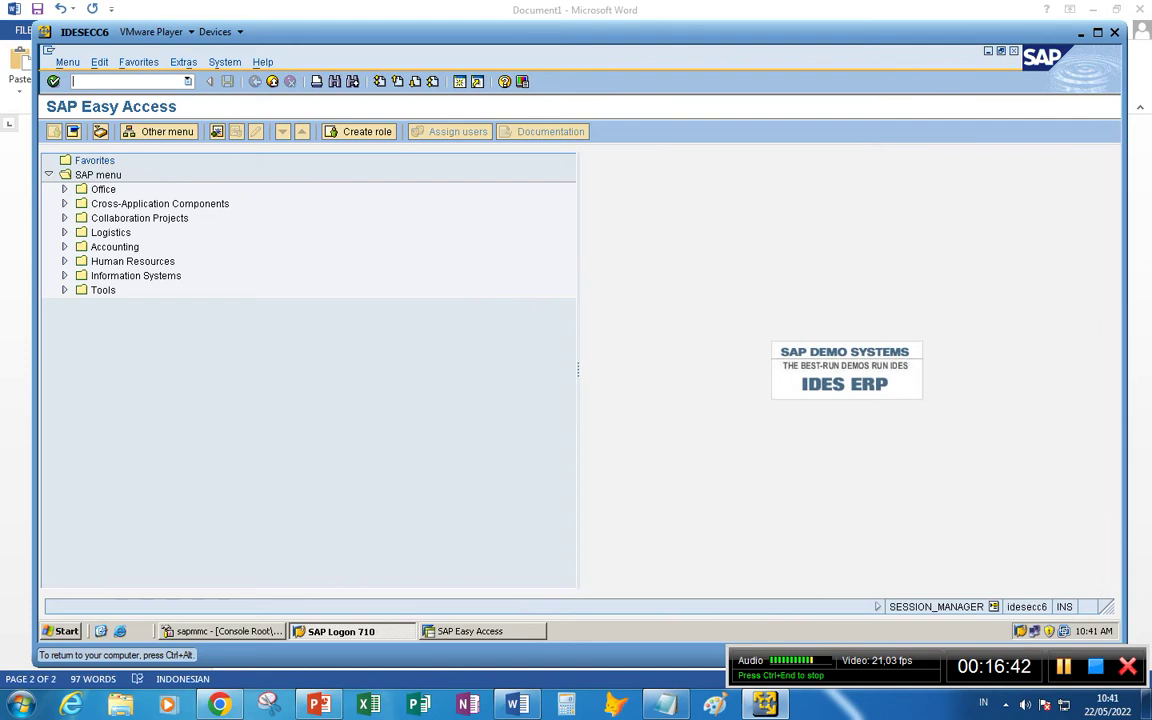
pyautogui.write('qs21')
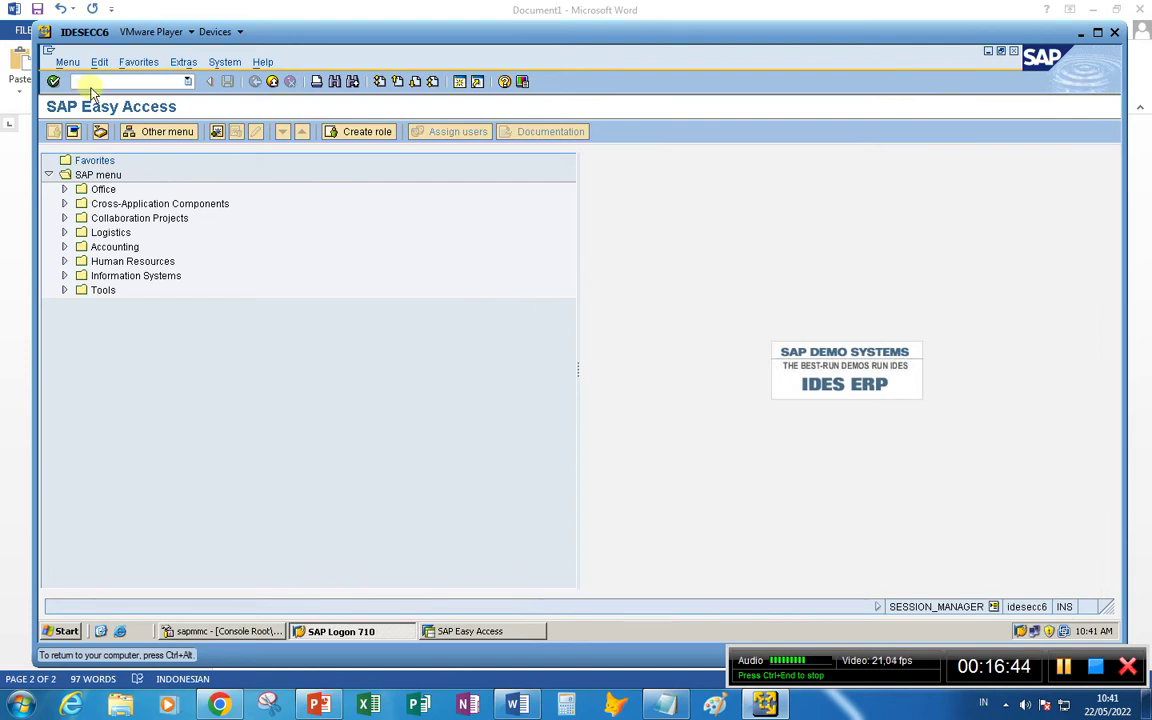
pyautogui.press('Return')
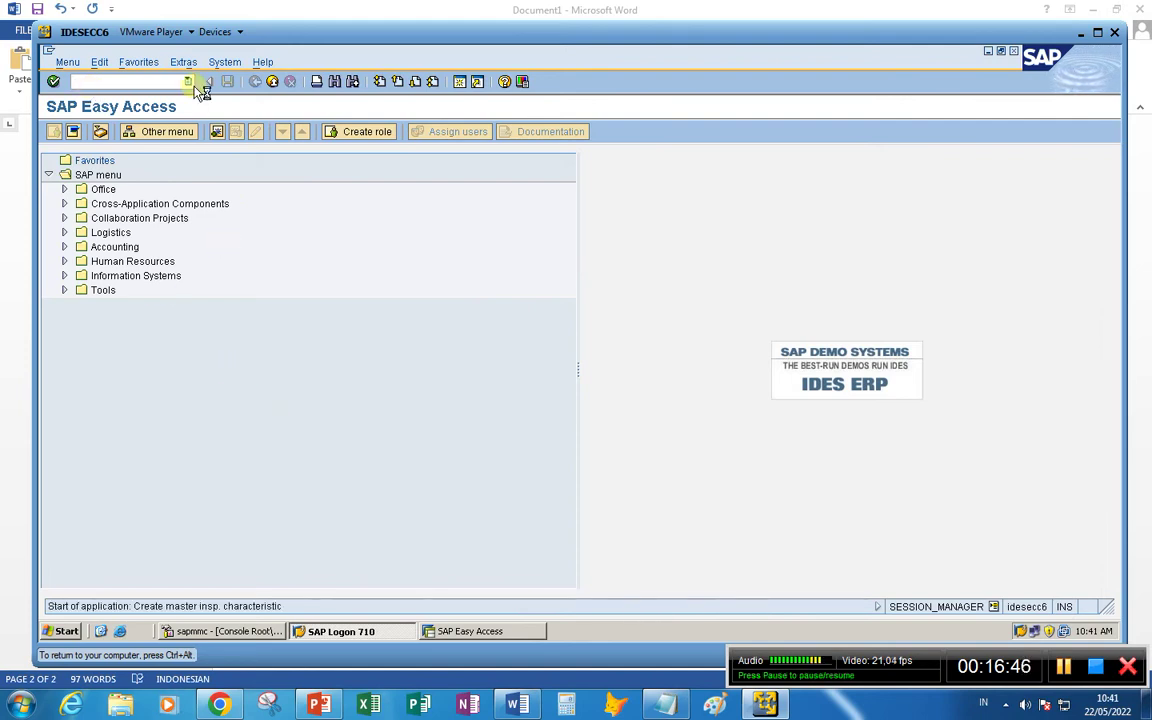
pyautogui.moveTo(296, 33); pyautogui.dragTo(275, 23)
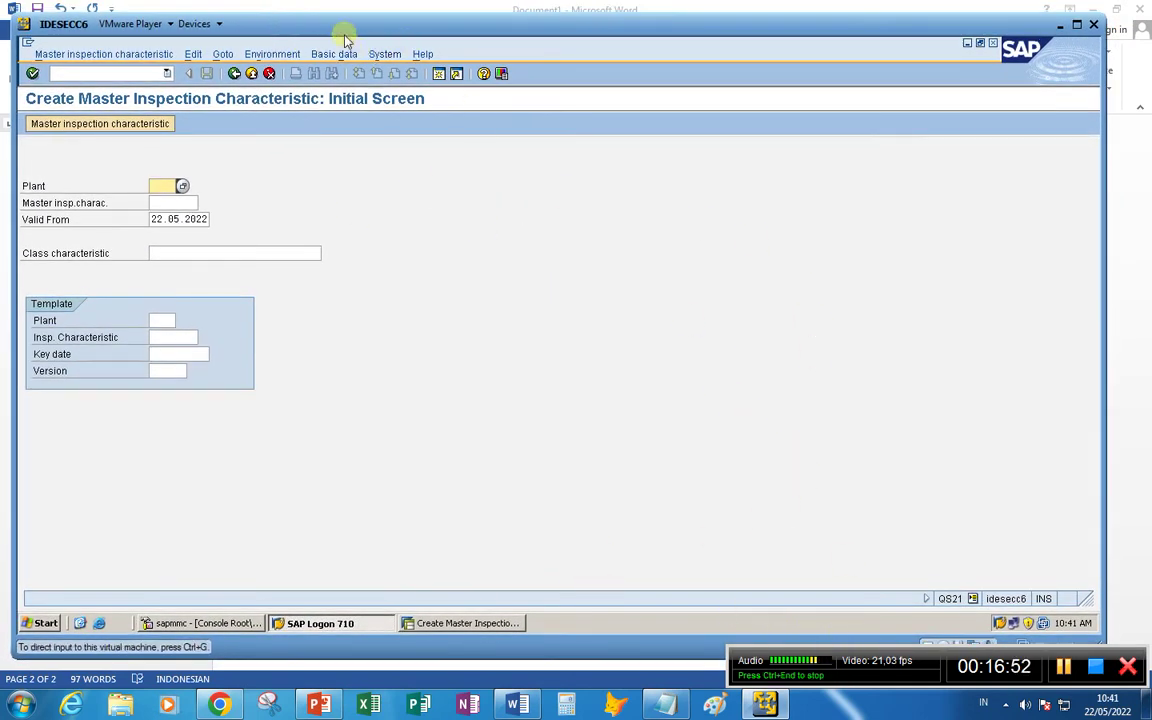
# - Leave the master inspection characteristic transaction with /n and return to the SAP Easy Access screen
pyautogui.click(85, 73)
pyautogui.write('/')
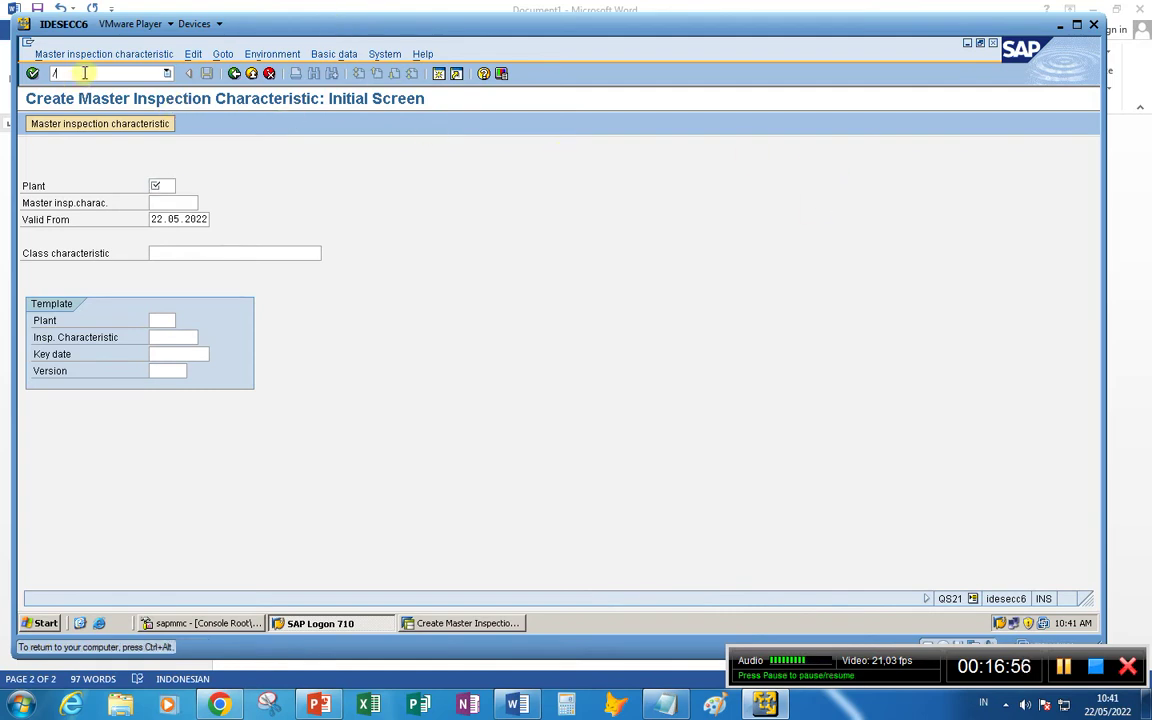
pyautogui.write('n')
pyautogui.press('Return')
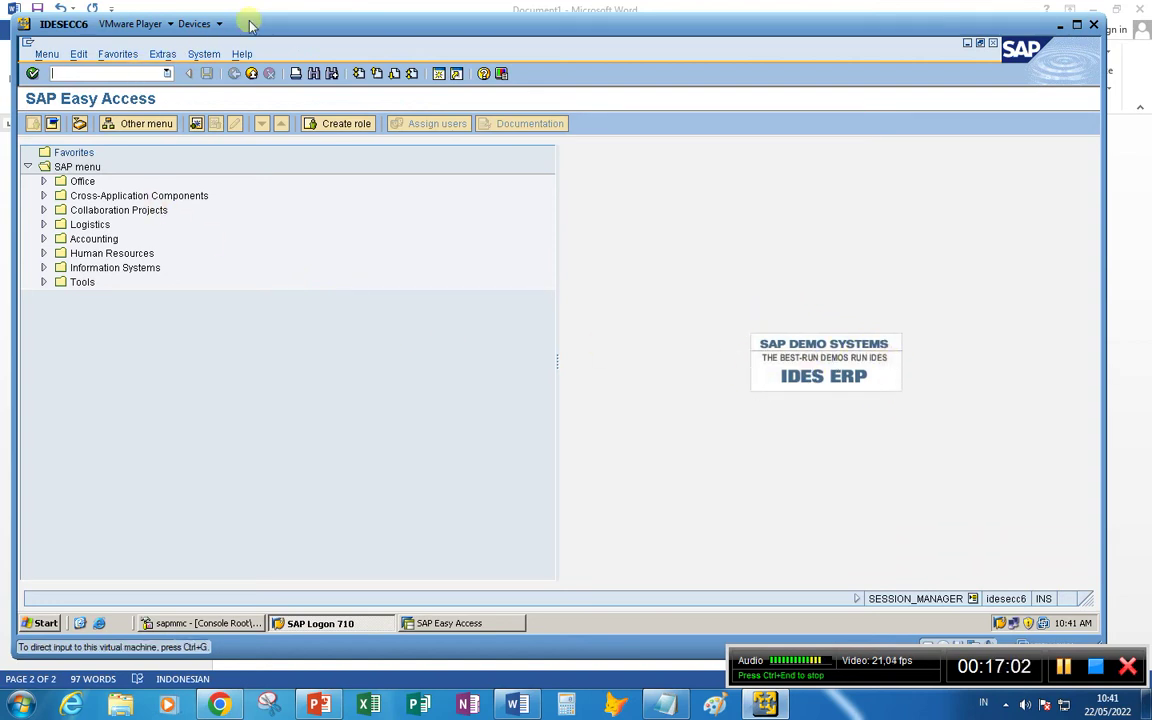
pyautogui.moveTo(250, 24); pyautogui.dragTo(255, 31)
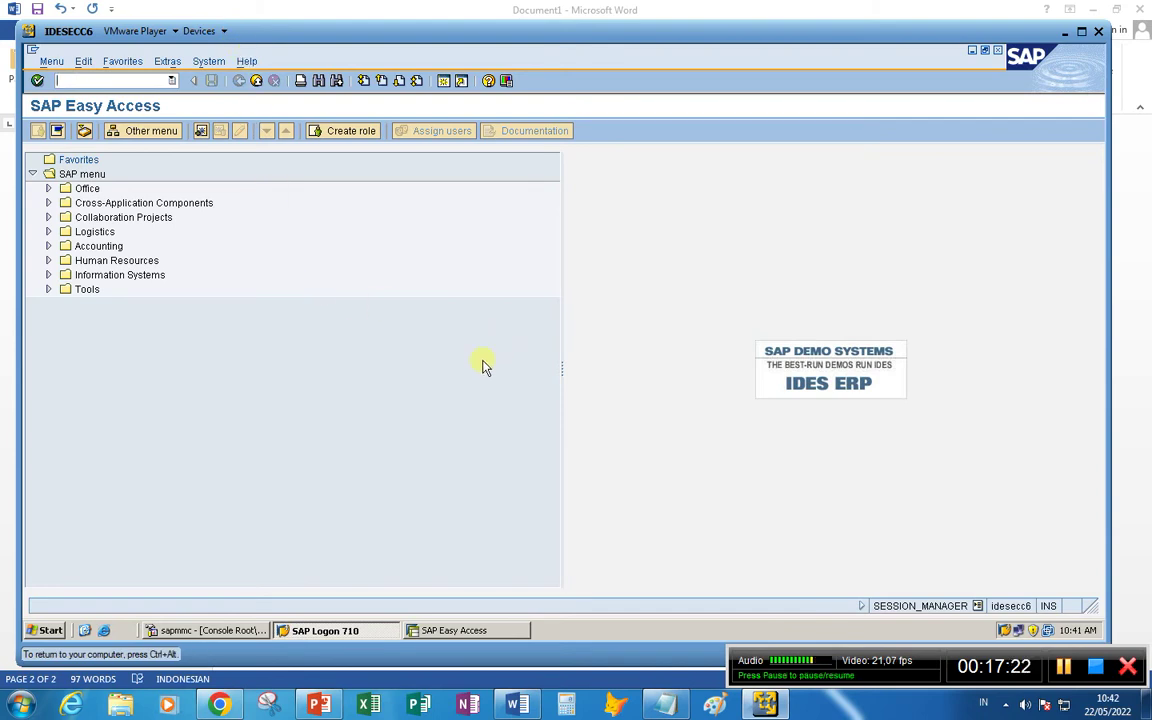
# - Review the host computer's system properties, including the Windows edition, processor and installed memory, and close them
pyautogui.click(22, 704)
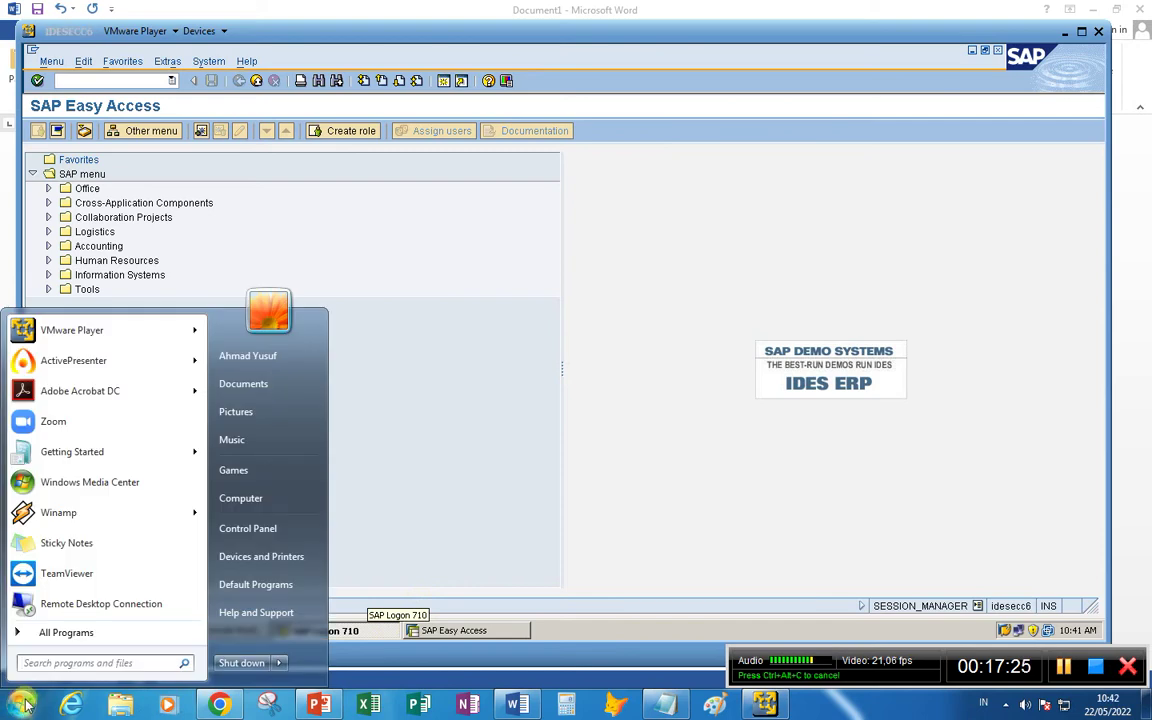
pyautogui.rightClick(235, 503)
pyautogui.click(290, 636)
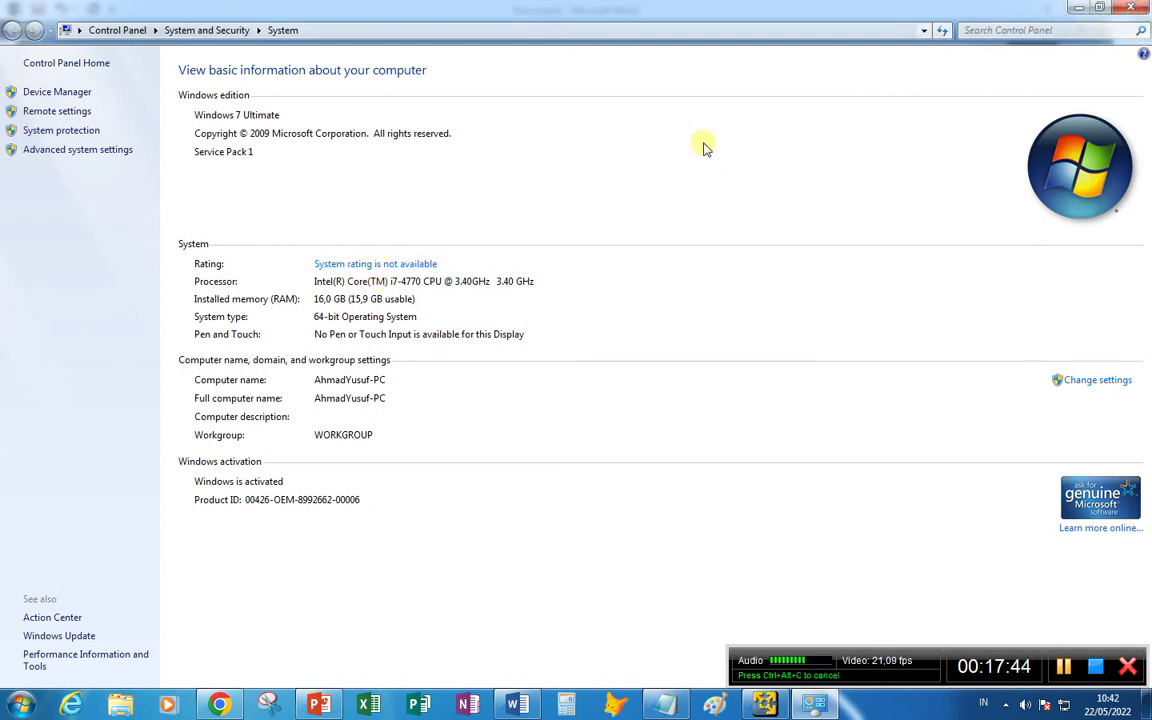
pyautogui.click(1133, 9)
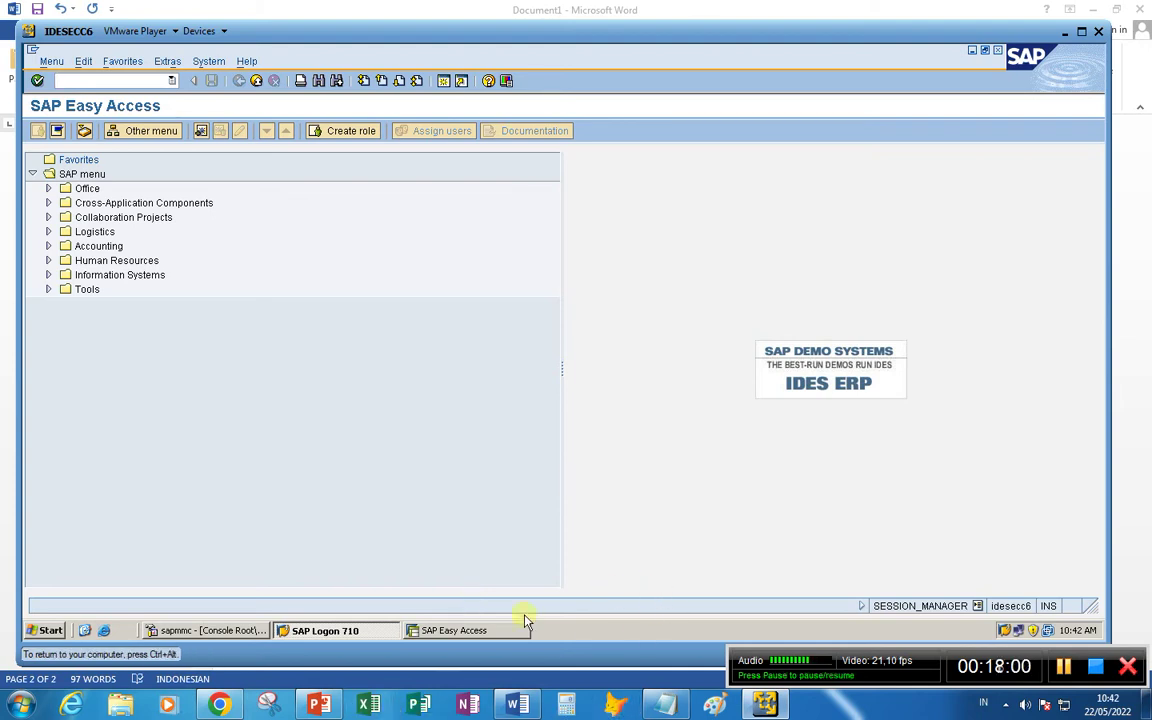
# - Browse the contents of the IDESECC6 (MAXDB) and SAP IDES ECC6 SR2 folders on the Data HDD (D:) drive
pyautogui.click(120, 705)
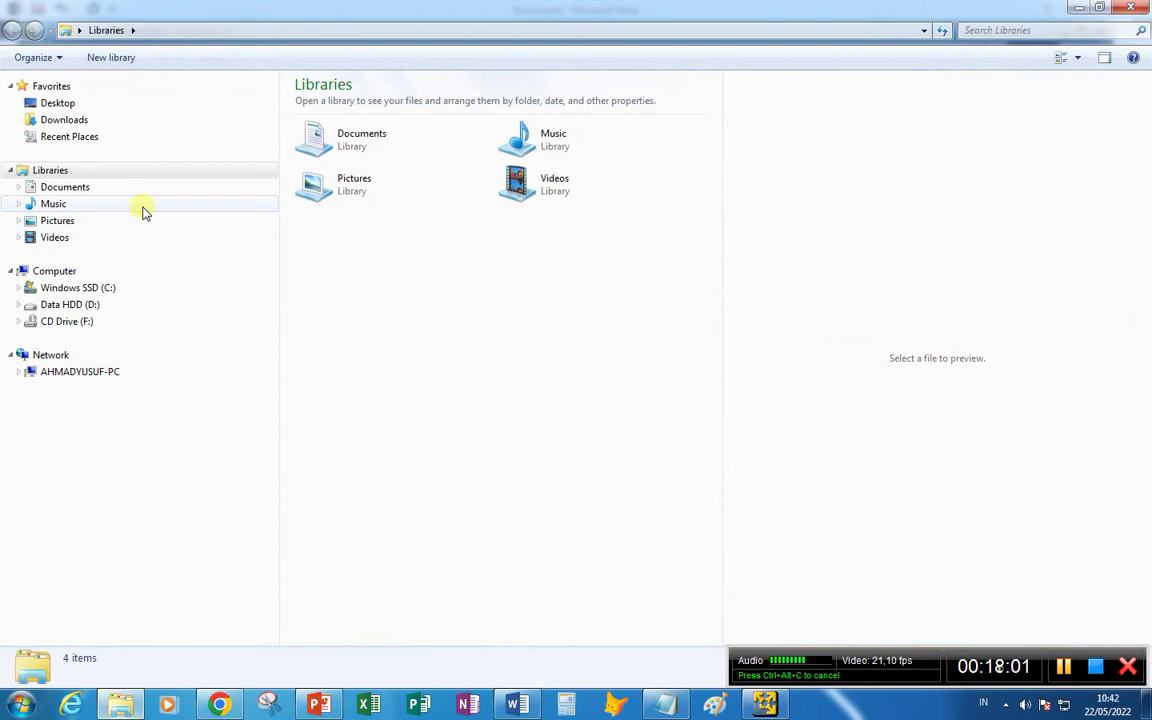
pyautogui.click(82, 305)
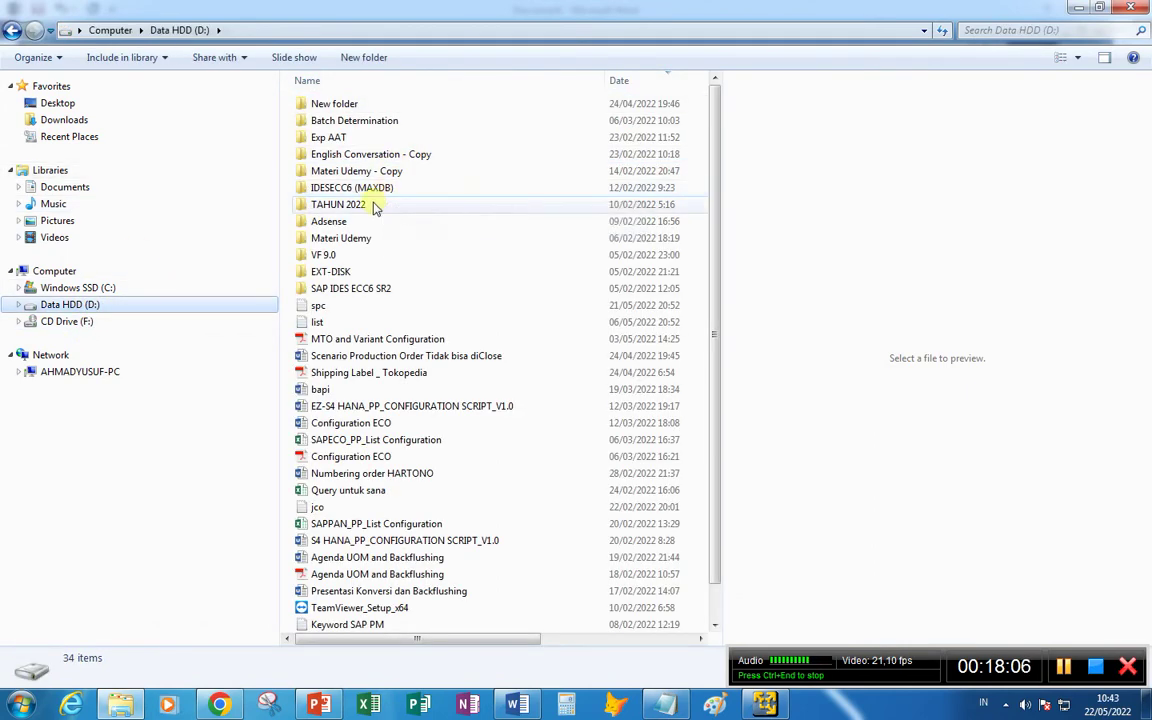
pyautogui.click(396, 190)
pyautogui.doubleClick(398, 190)
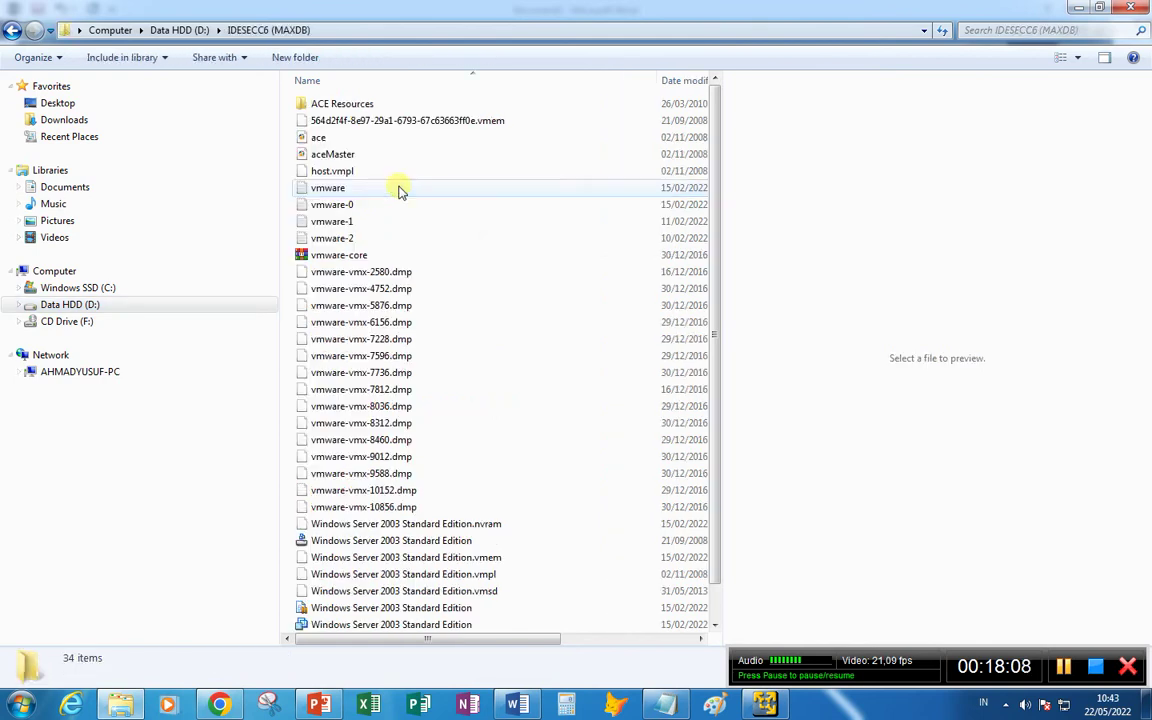
pyautogui.click(12, 30)
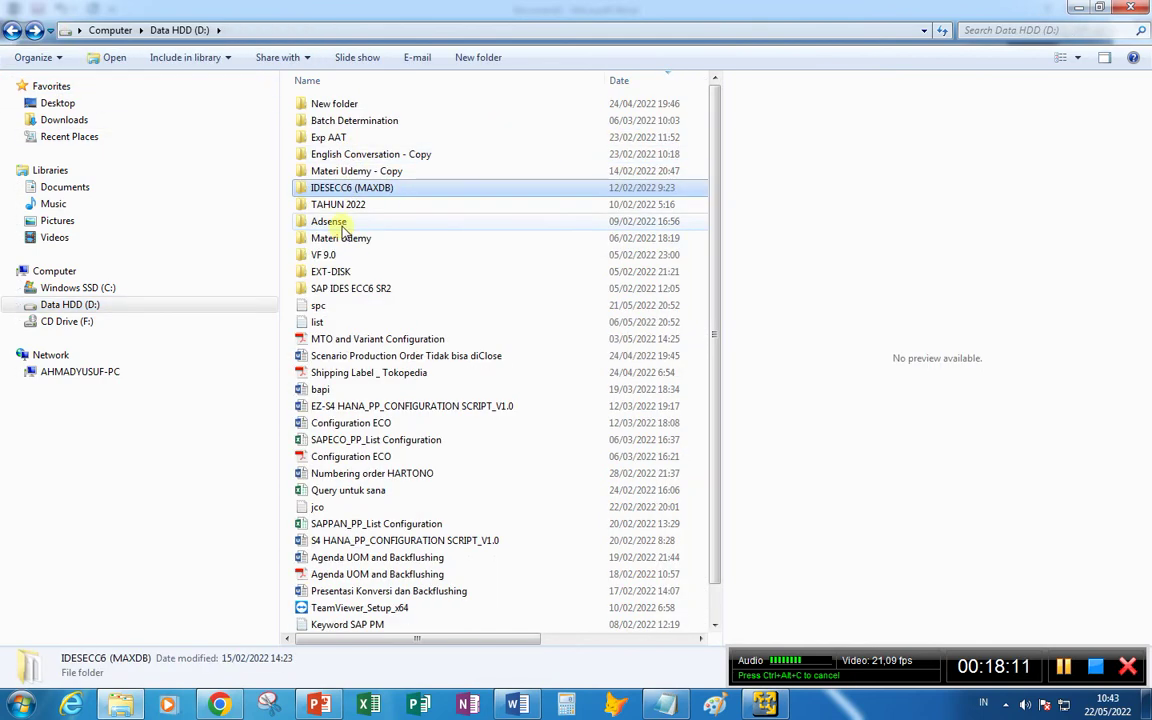
pyautogui.doubleClick(417, 290)
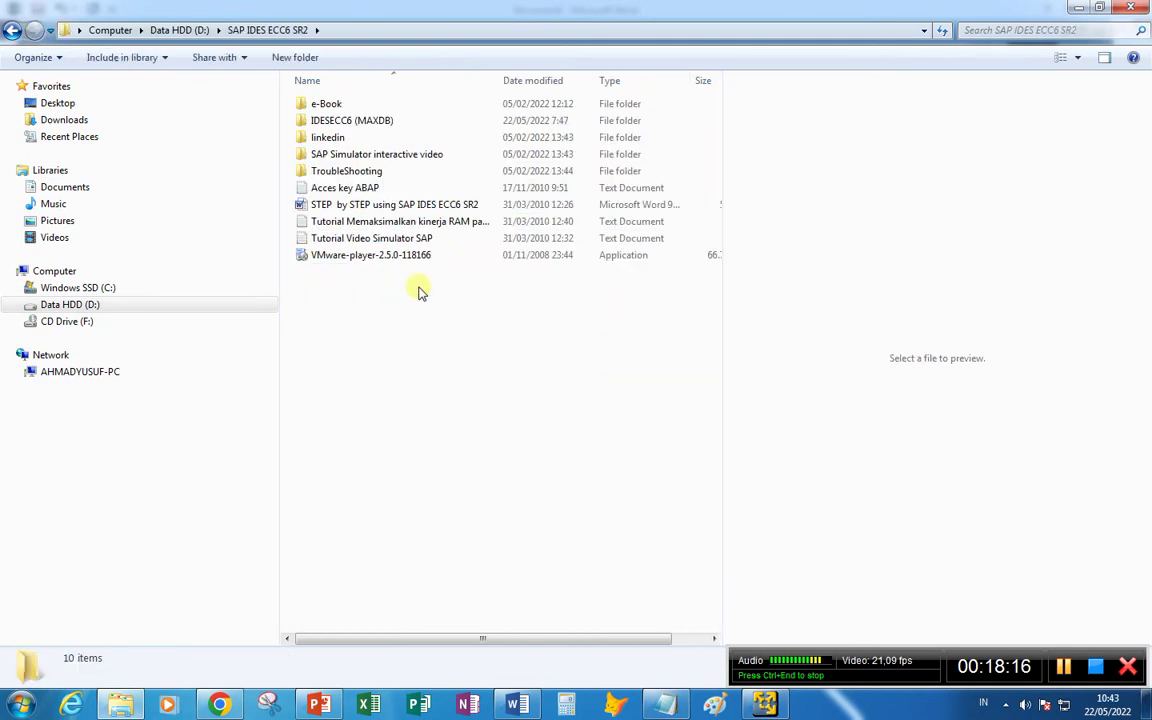
pyautogui.click(12, 30)
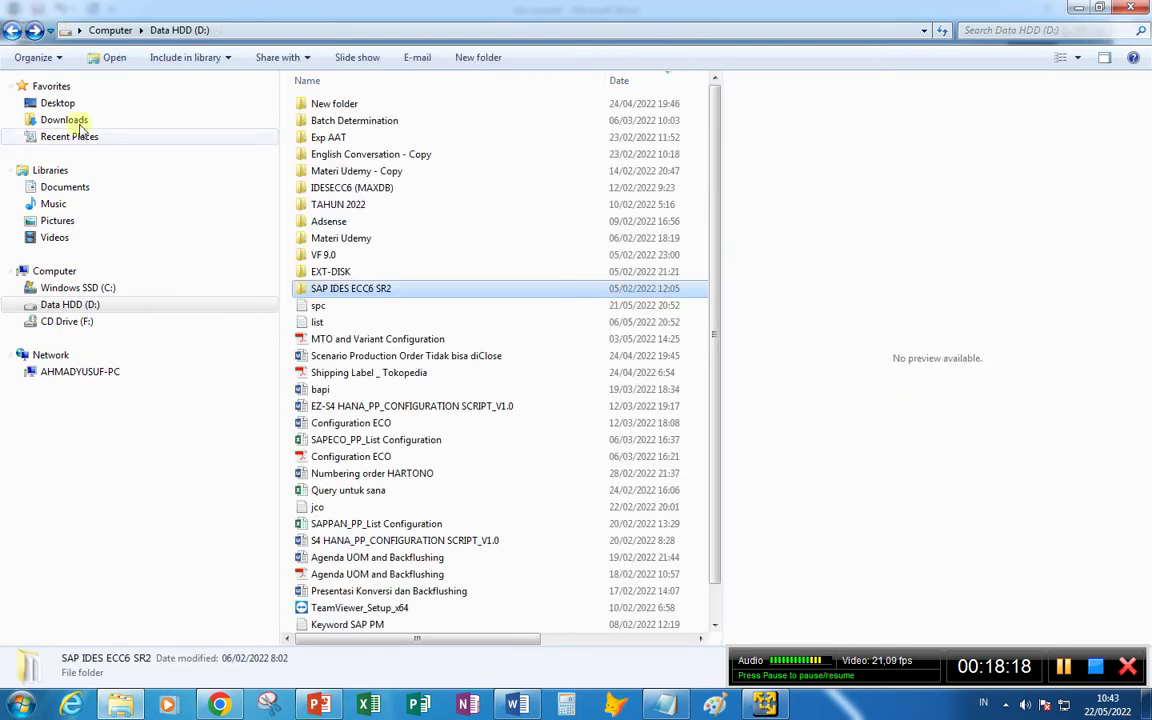
pyautogui.doubleClick(420, 295)
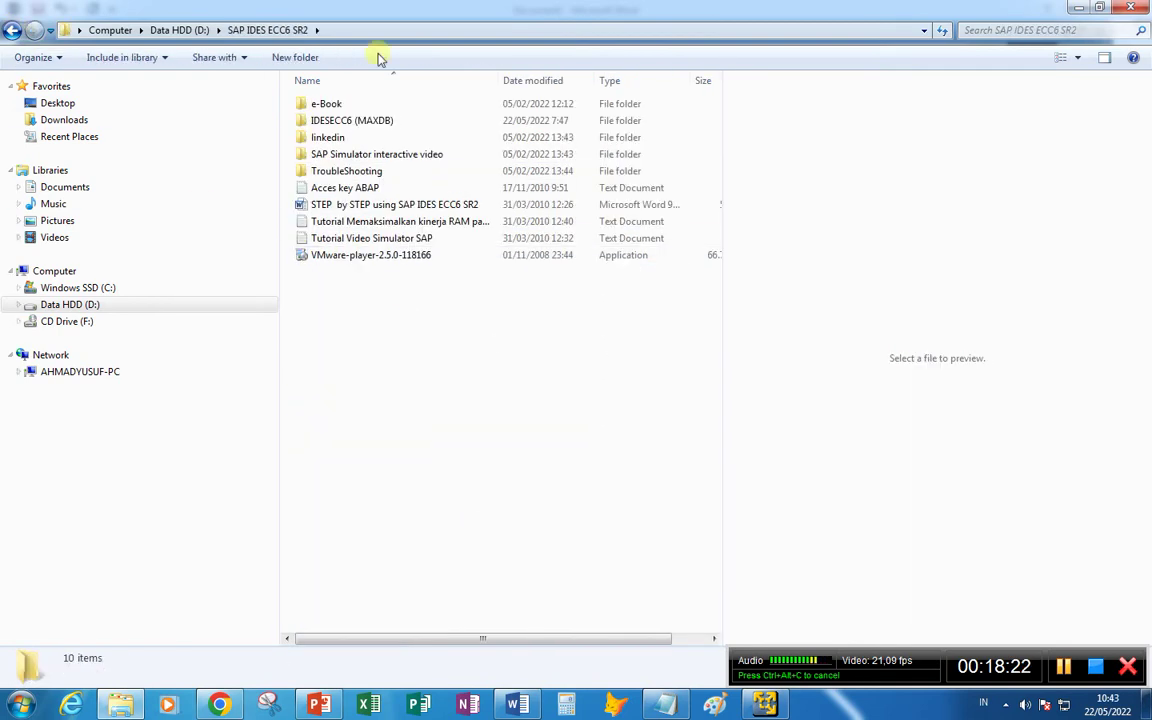
# - Check the size of the SAP IDES ECC6 SR2 folder on drive D: in its properties
pyautogui.click(12, 30)
pyautogui.rightClick(458, 288)
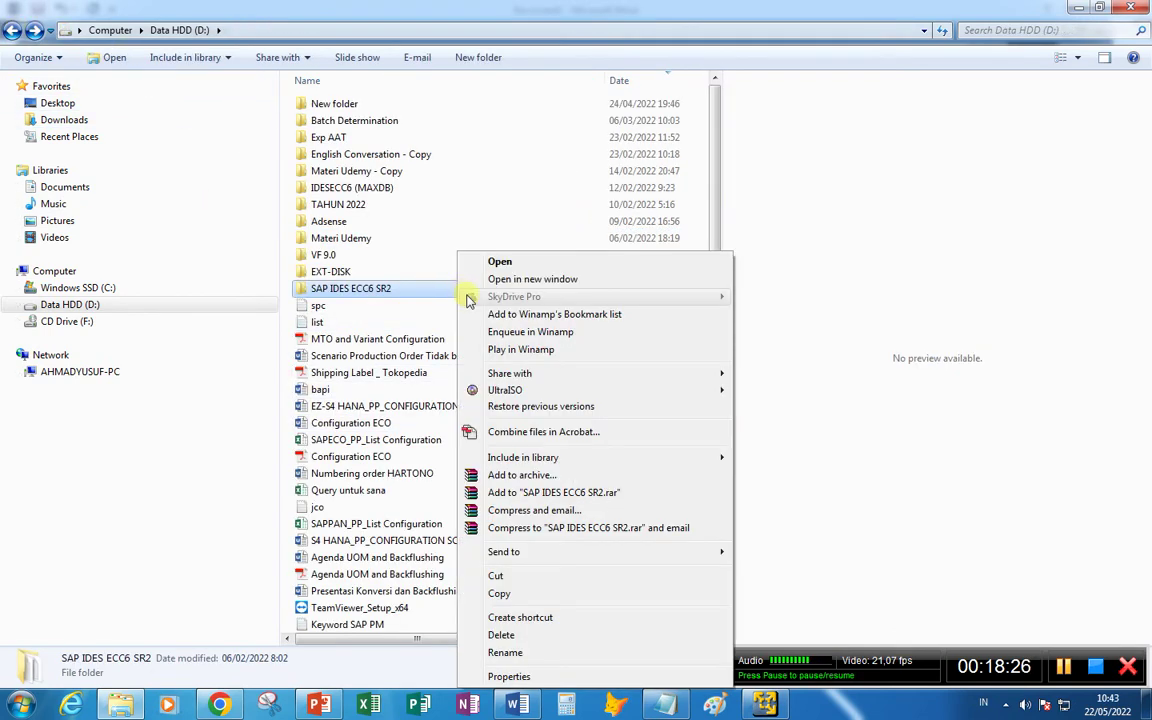
pyautogui.click(510, 677)
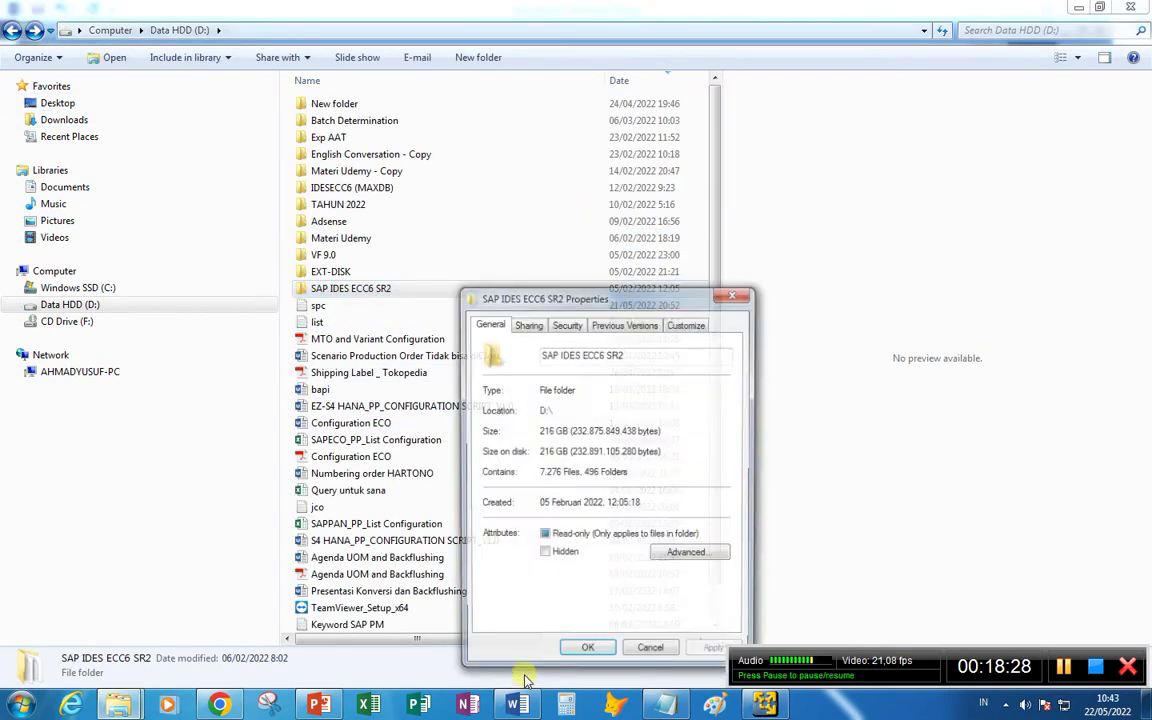
pyautogui.moveTo(538, 302); pyautogui.dragTo(460, 185)
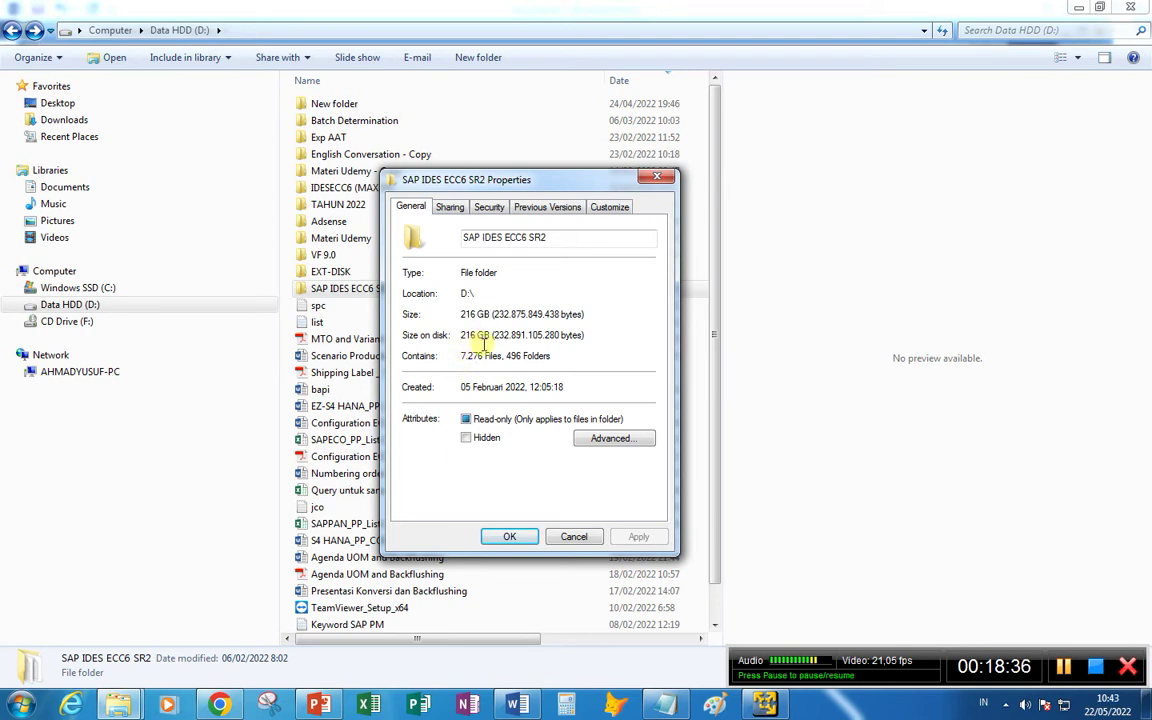
pyautogui.click(572, 536)
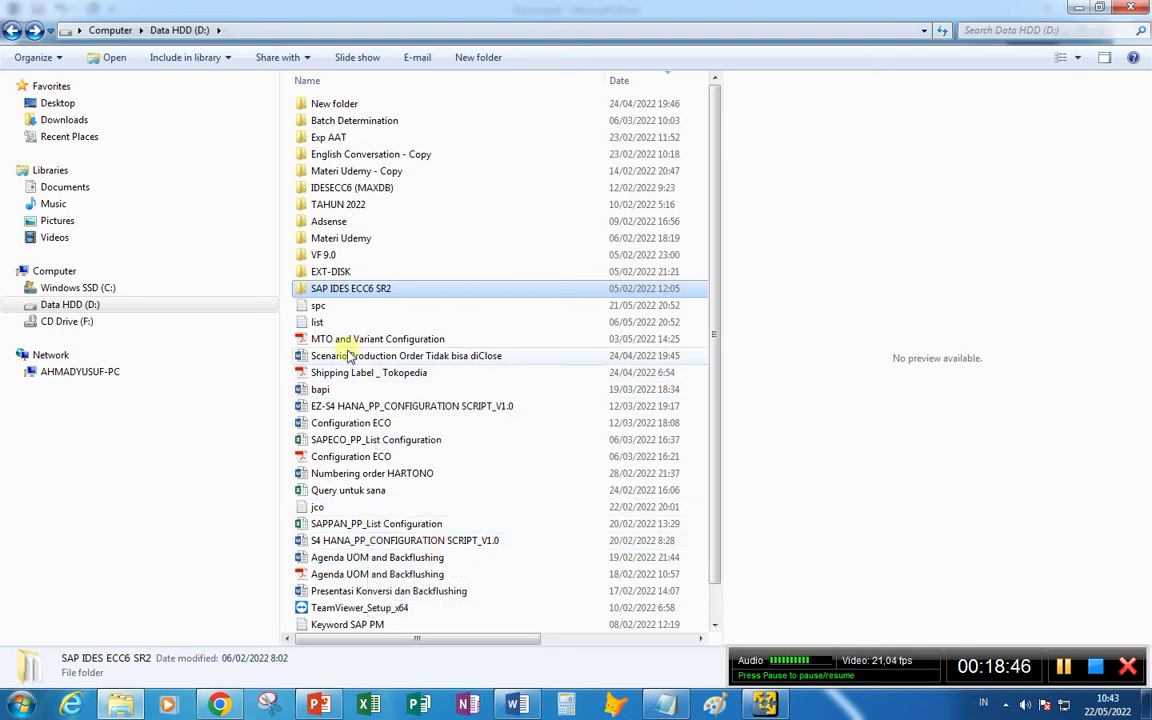
# - Skim the installation instructions in the "STEP by STEP using SAP IDES ECC6 SR2" document and close it
pyautogui.doubleClick(418, 290)
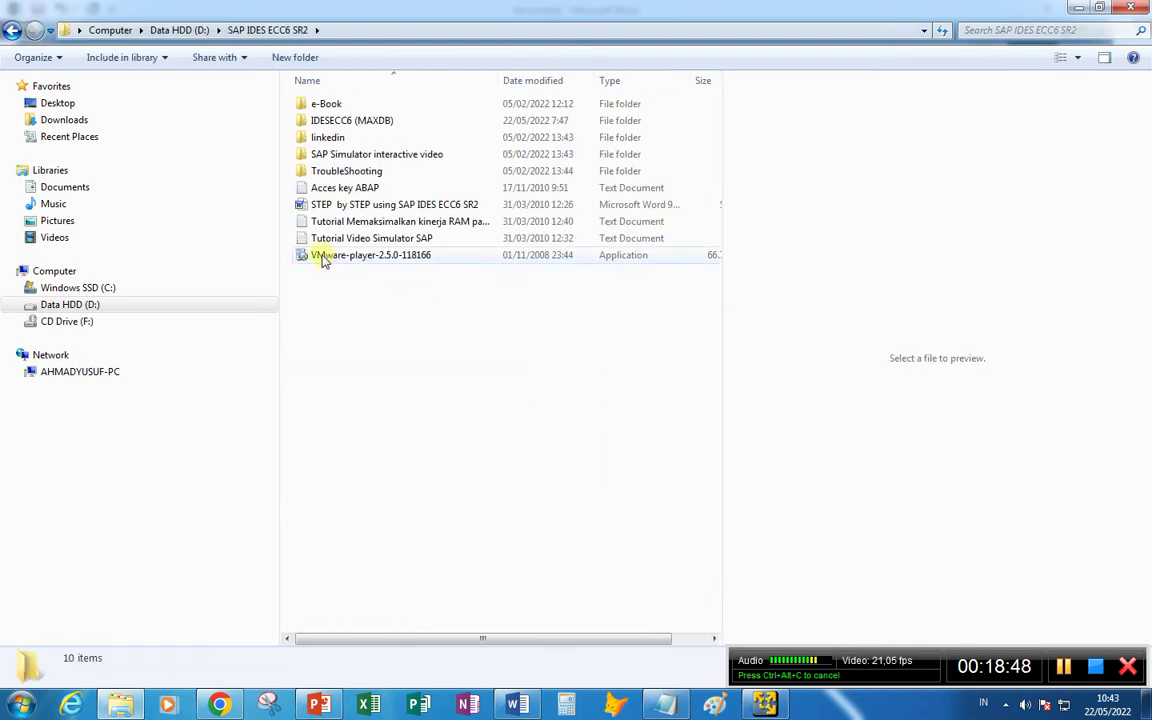
pyautogui.doubleClick(408, 204)
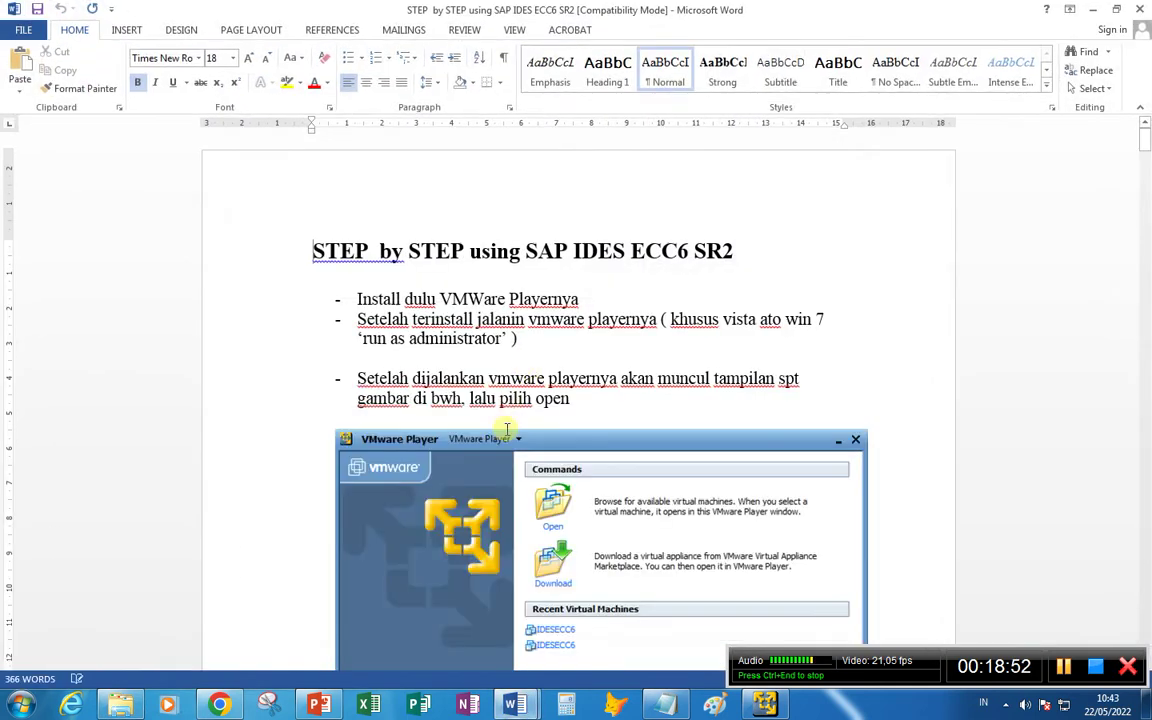
pyautogui.scroll(-5, 520, 436)
pyautogui.scroll(1, 520, 436)
pyautogui.scroll(-10, 524, 440)
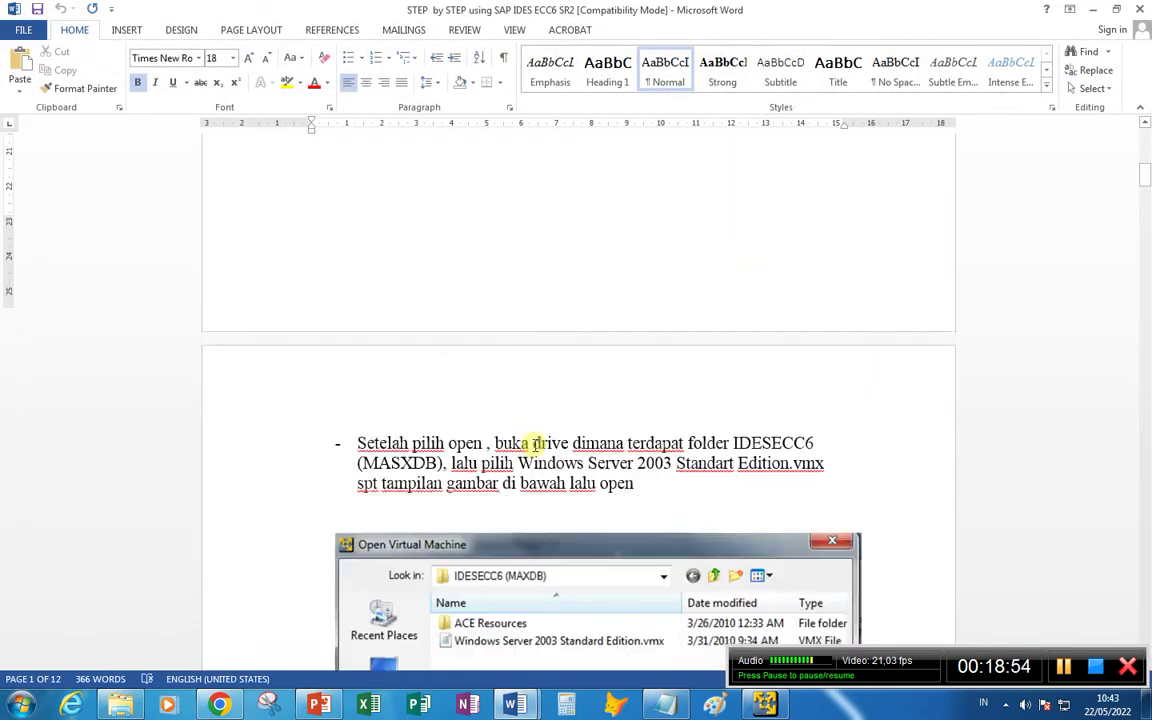
pyautogui.scroll(-2, 586, 468)
pyautogui.scroll(10, 586, 468)
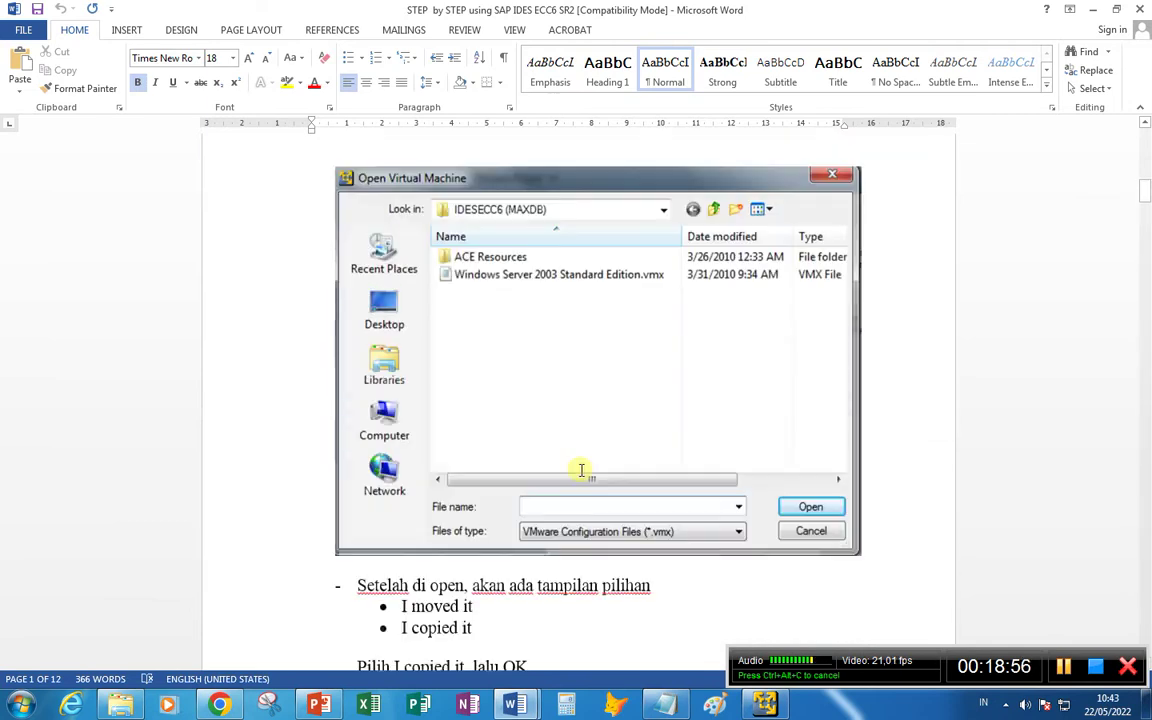
pyautogui.click(1143, 12)
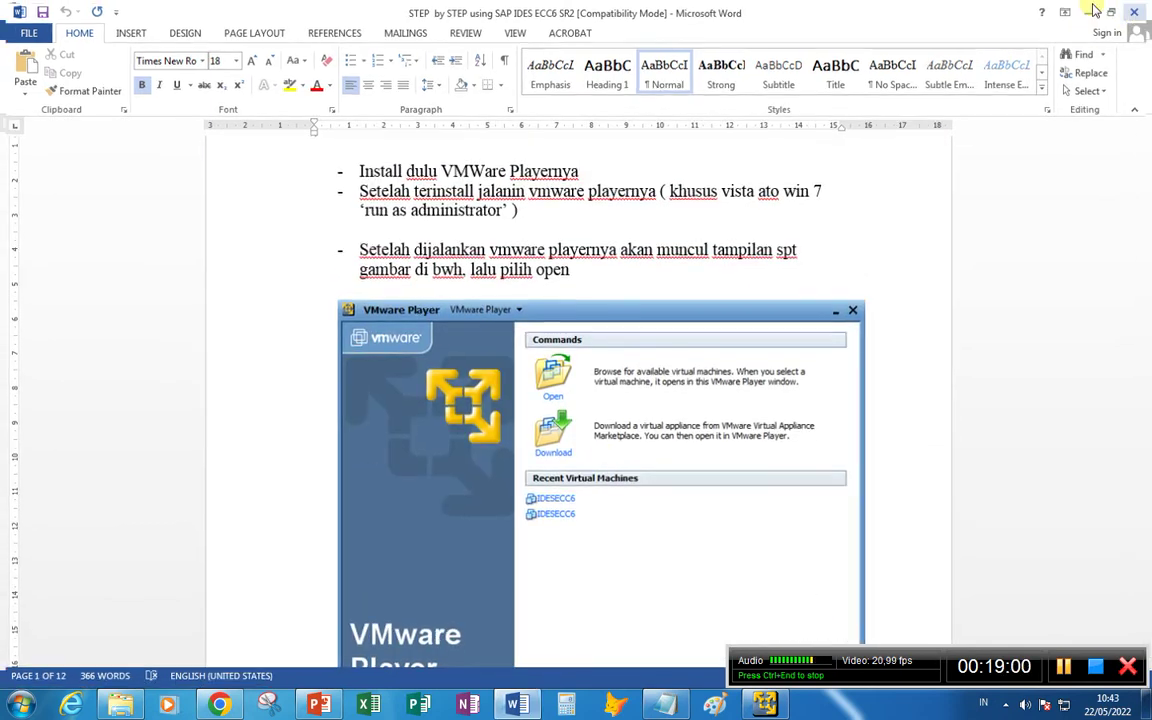
# - Switch back to SAP in VMware Player and start transaction QS21 to create a master inspection characteristic
pyautogui.click(766, 700)
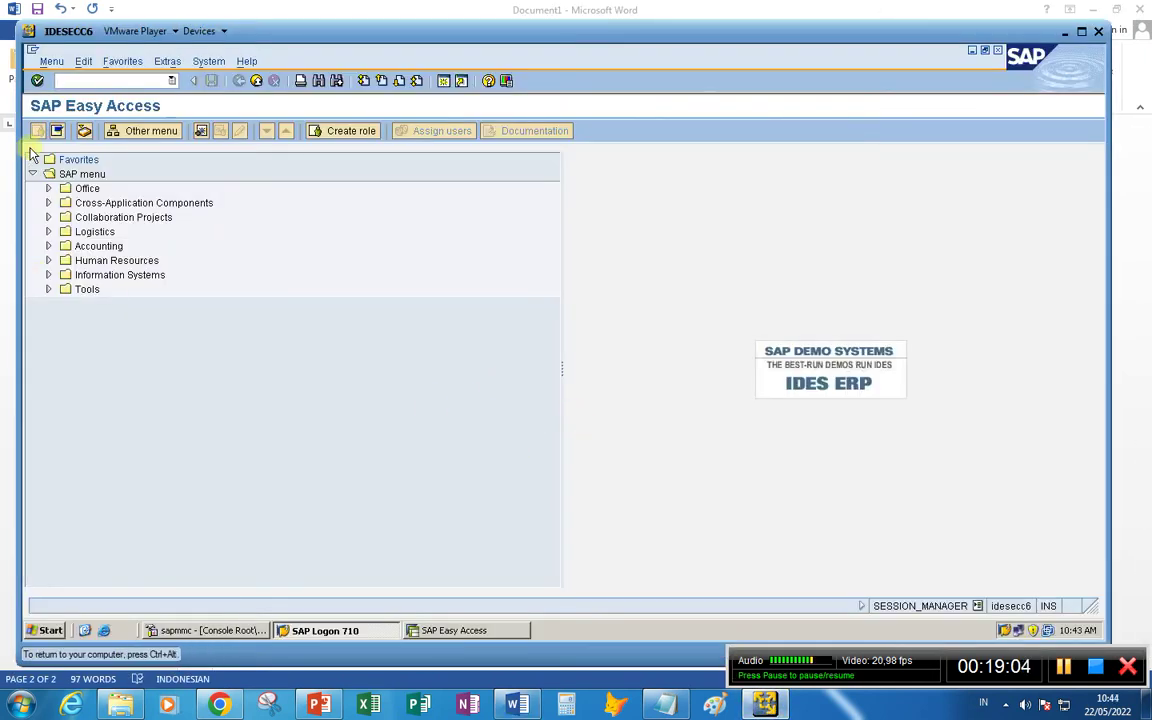
pyautogui.click(80, 80)
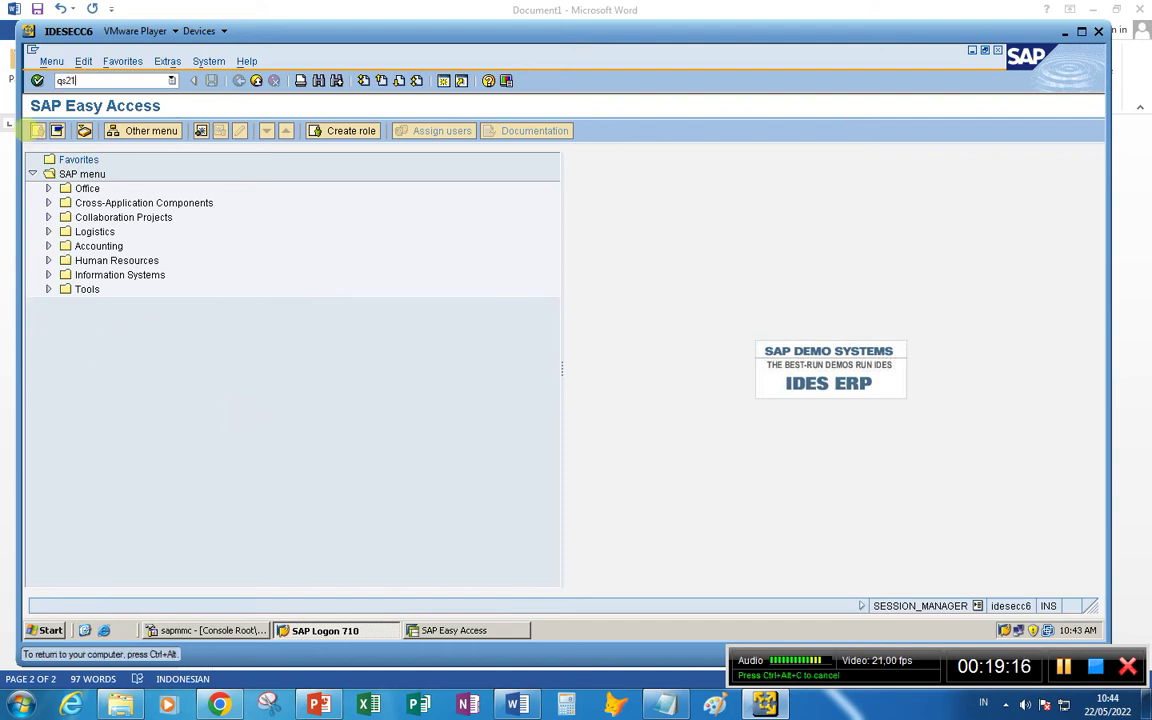
pyautogui.press('Return')
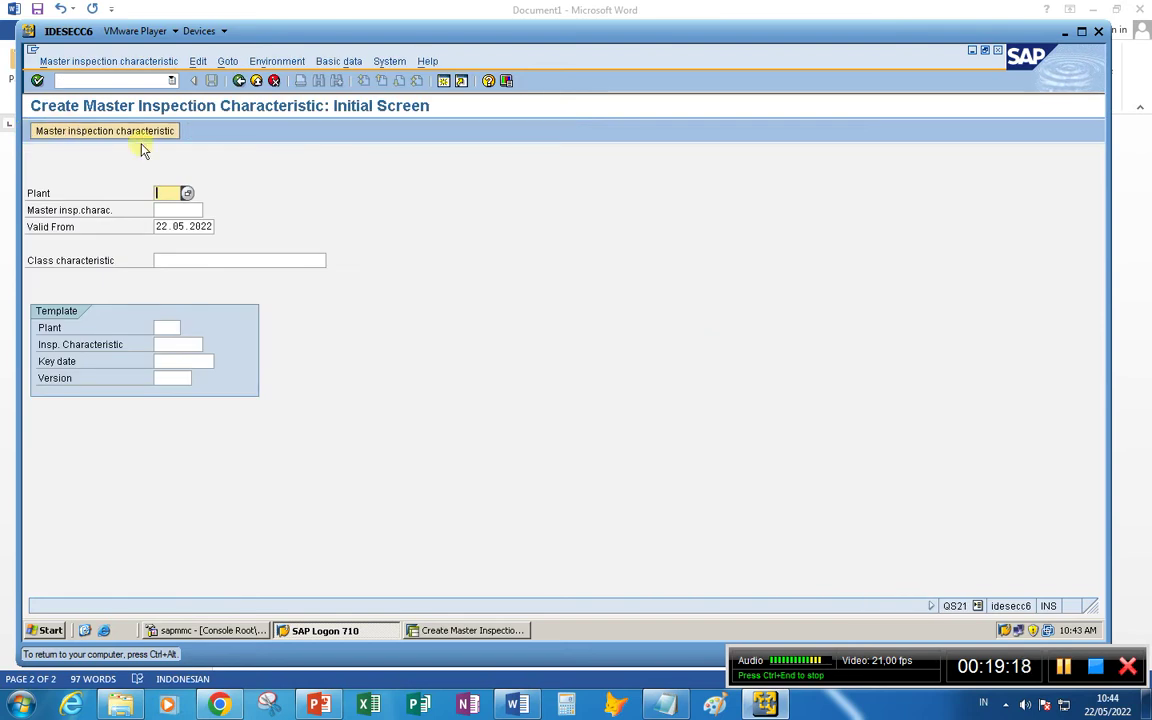
# - Enter plant 1000 and master inspection characteristic PH_SPC2, and continue to its general data
pyautogui.write('1000')
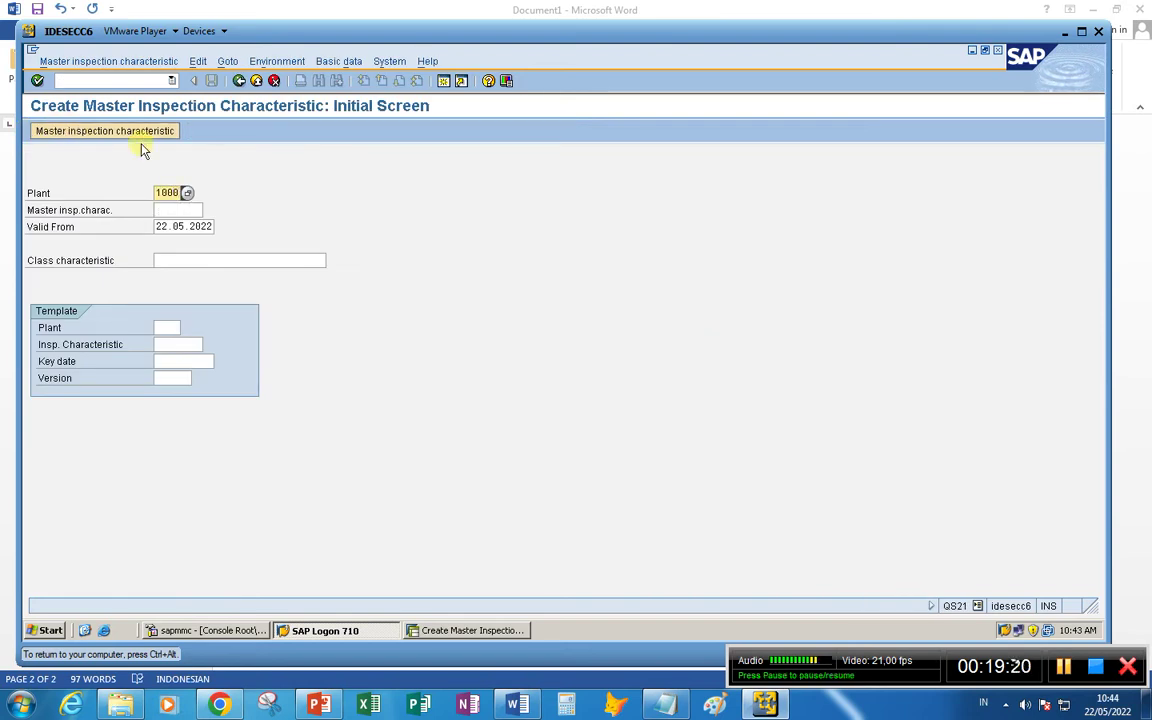
pyautogui.click(174, 209)
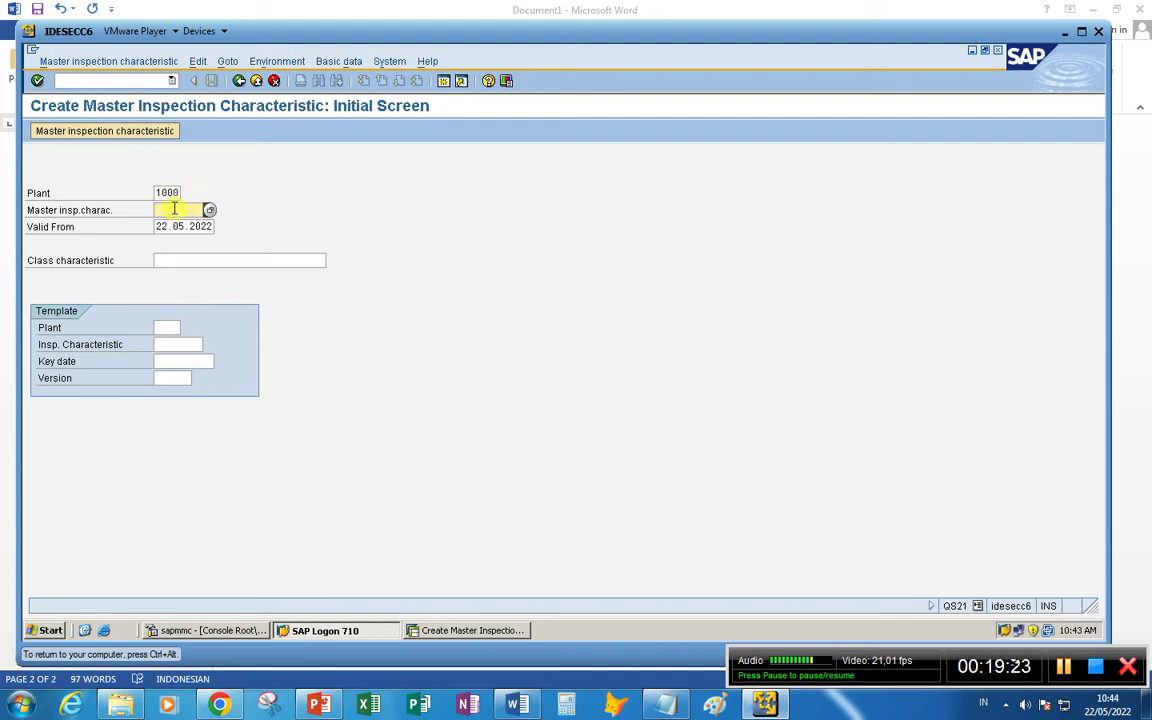
pyautogui.click(174, 209)
pyautogui.press('Down')
pyautogui.press('Return')
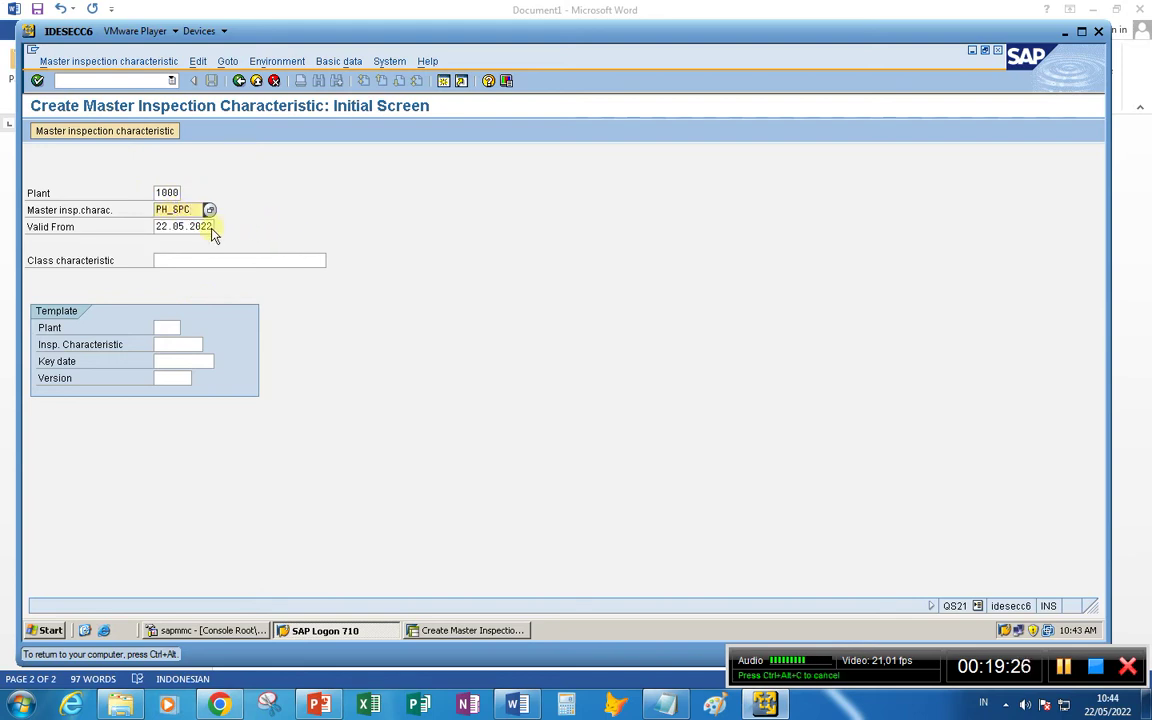
pyautogui.write('2')
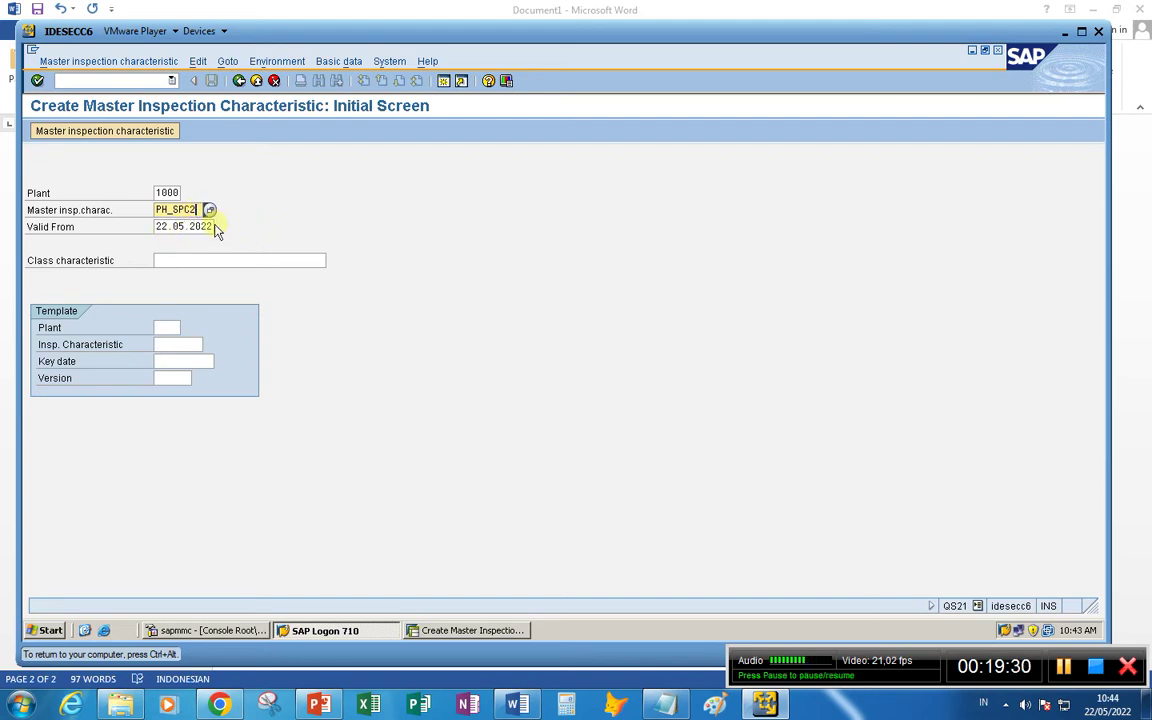
pyautogui.press('Return')
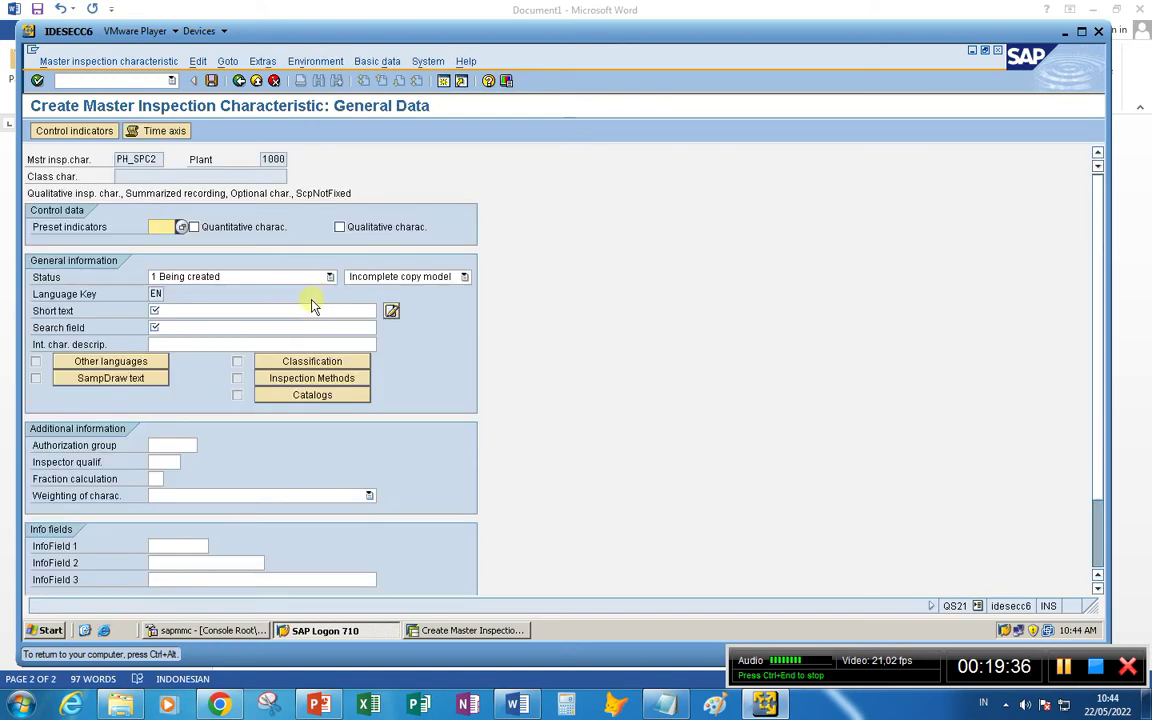
# - Mark the characteristic as quantitative and set its status to 2 Released with 1 Complete copy model
pyautogui.click(195, 228)
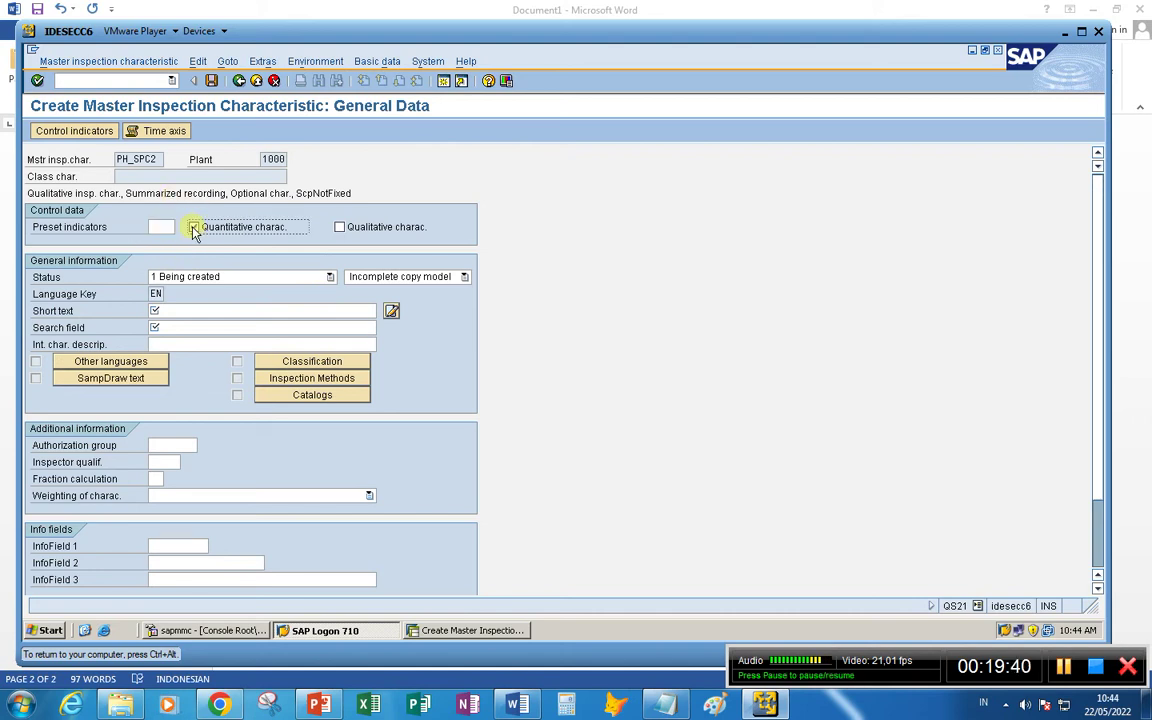
pyautogui.click(195, 229)
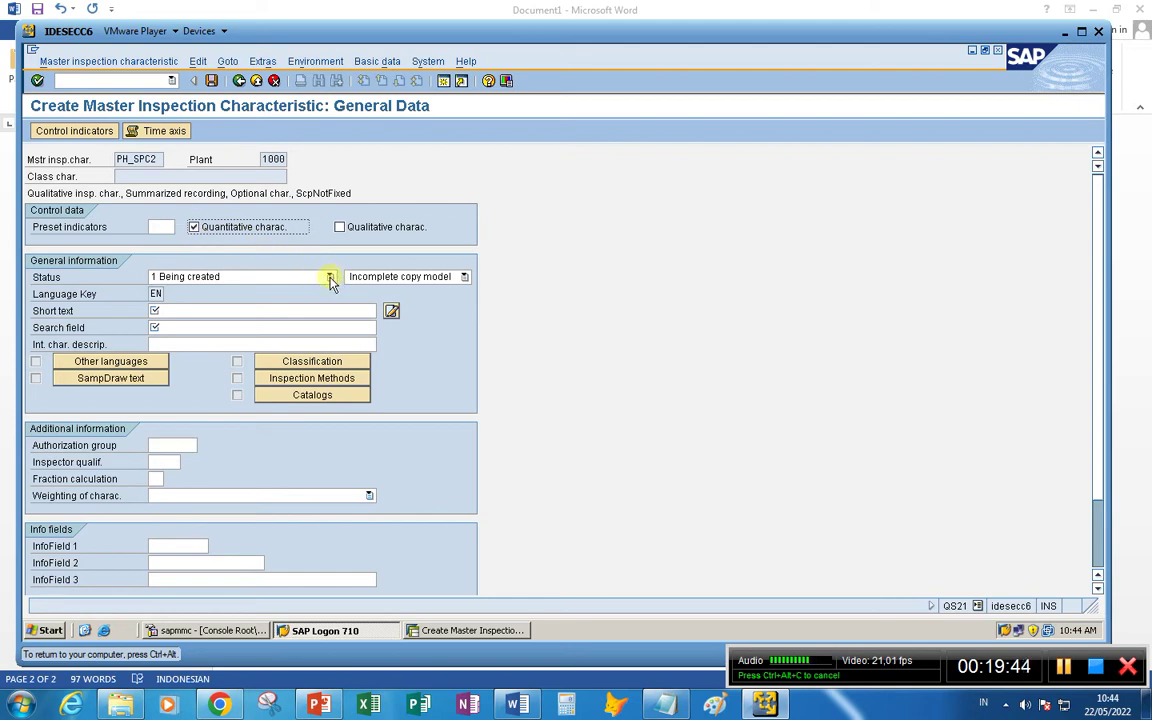
pyautogui.click(330, 277)
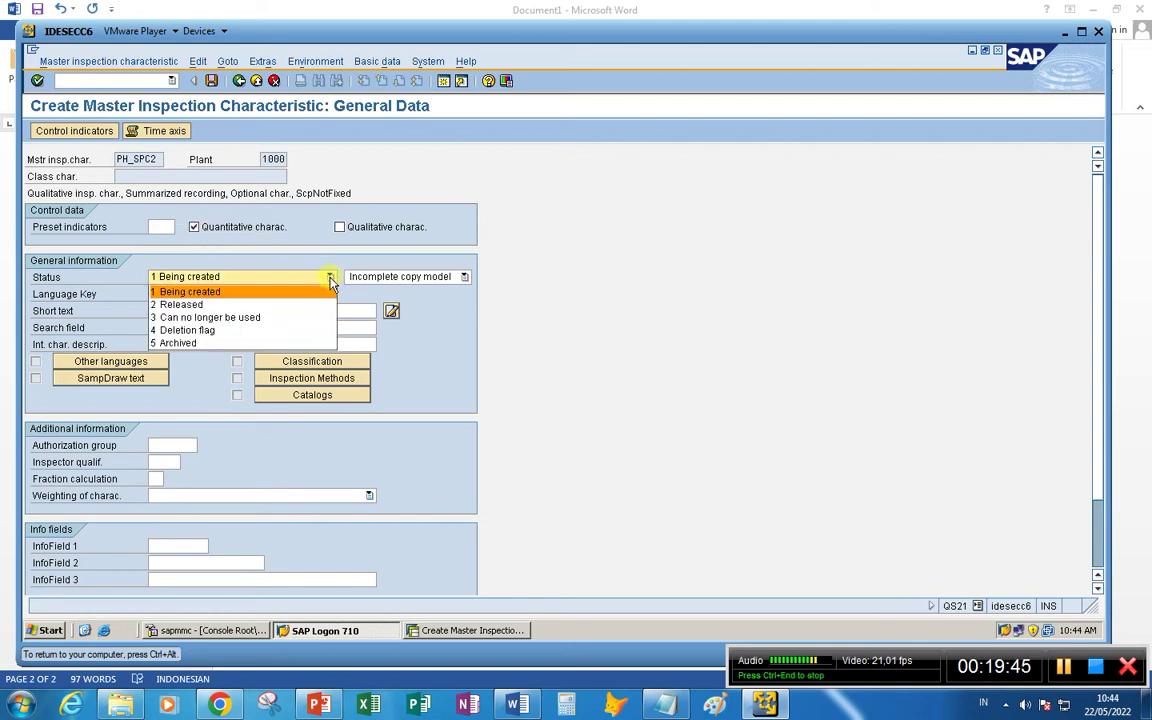
pyautogui.click(250, 306)
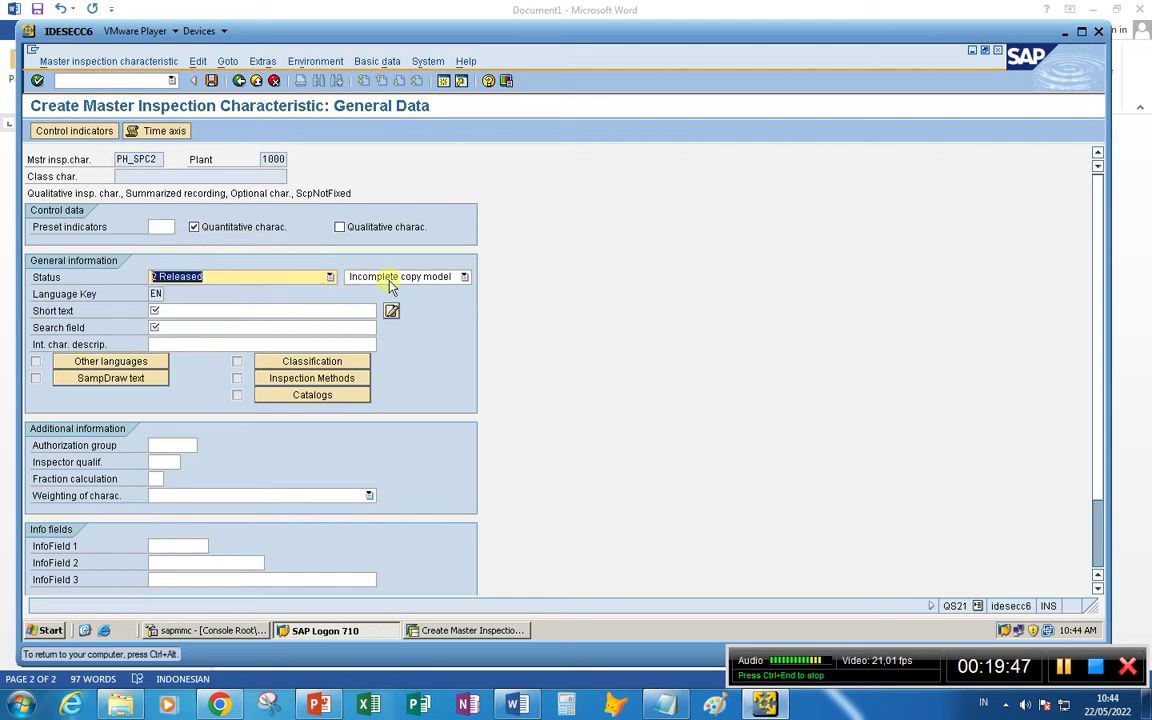
pyautogui.click(464, 277)
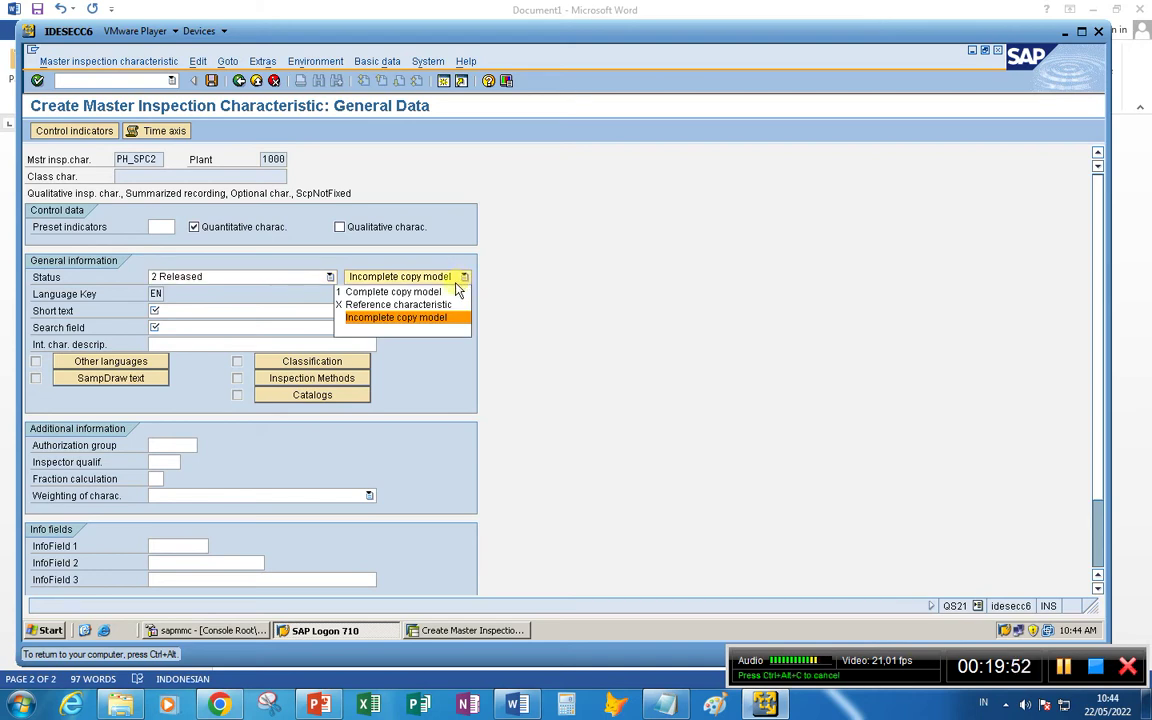
pyautogui.click(357, 292)
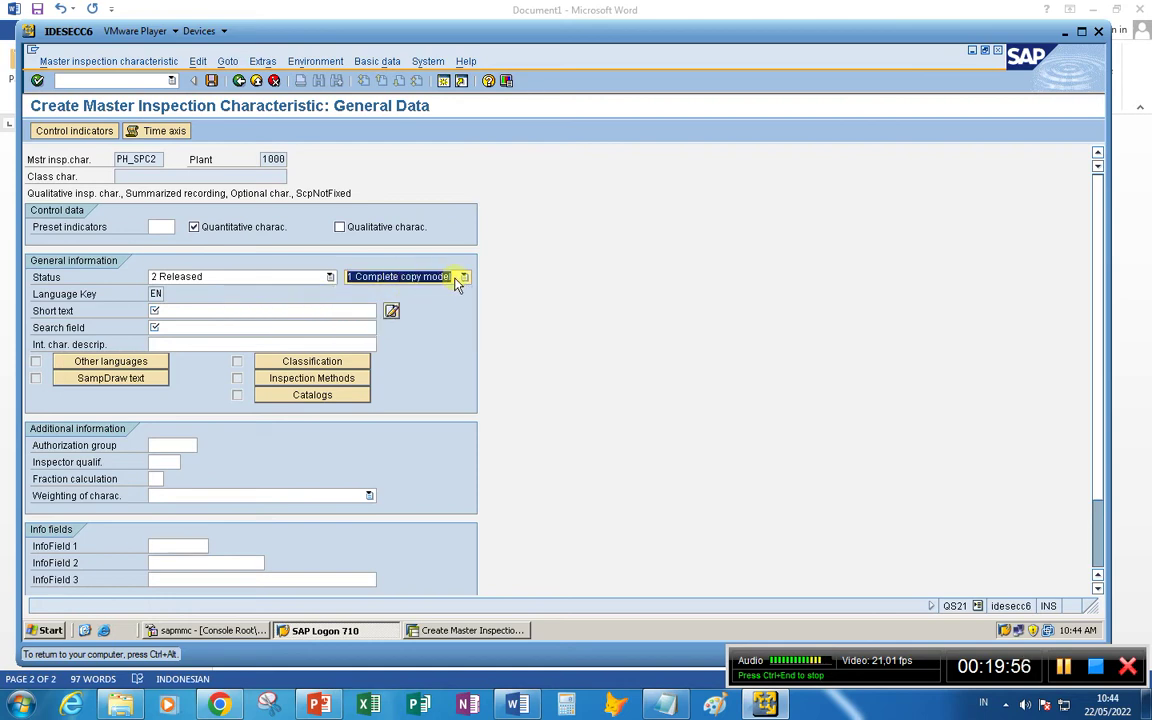
# - Enter PH_SPC as the characteristic's short text and search field, and proceed to the control indicators
pyautogui.click(196, 305)
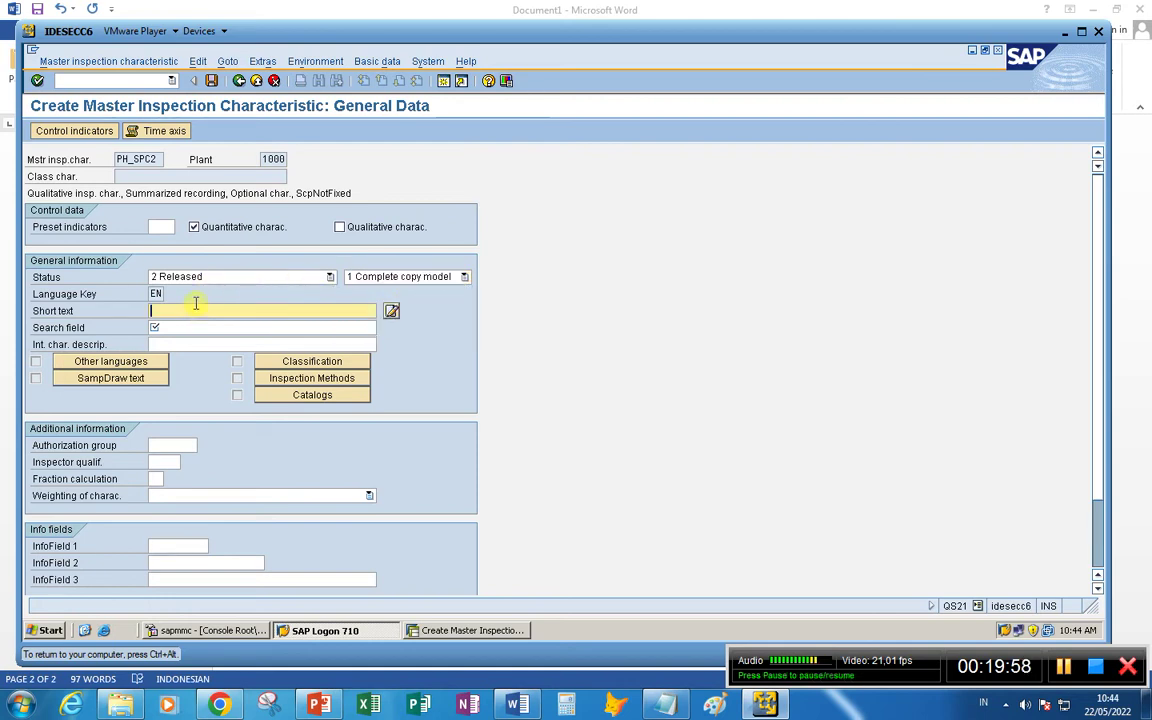
pyautogui.click(196, 325)
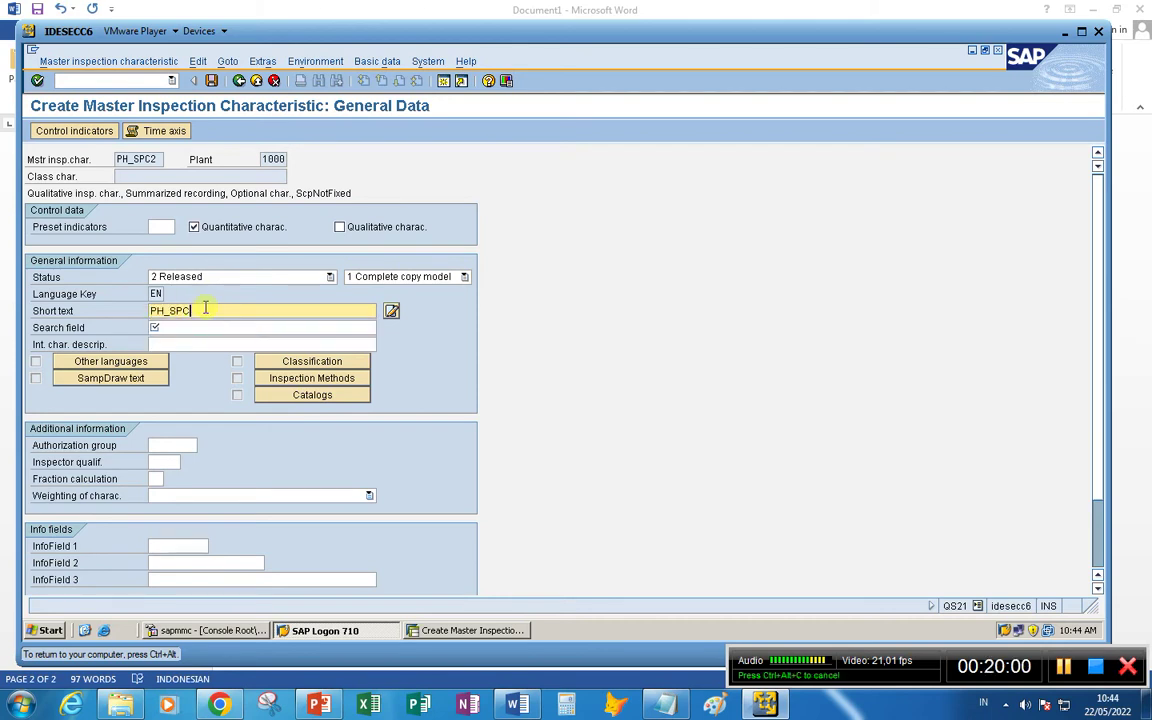
pyautogui.click(196, 327)
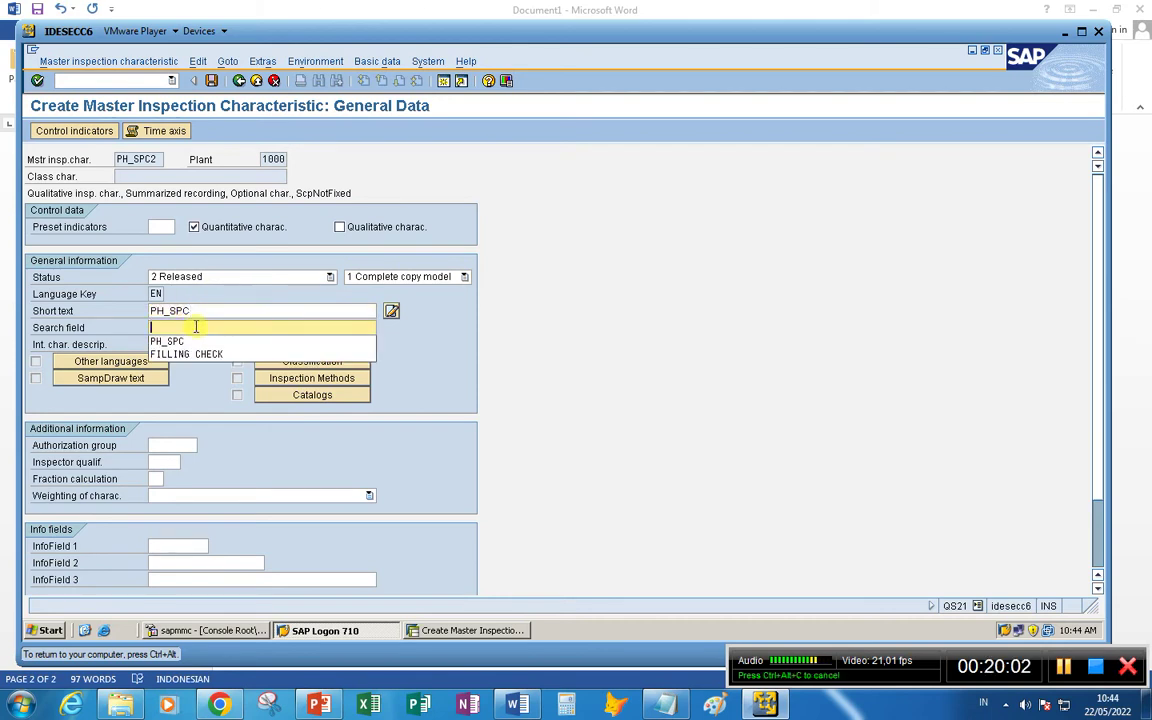
pyautogui.click(180, 341)
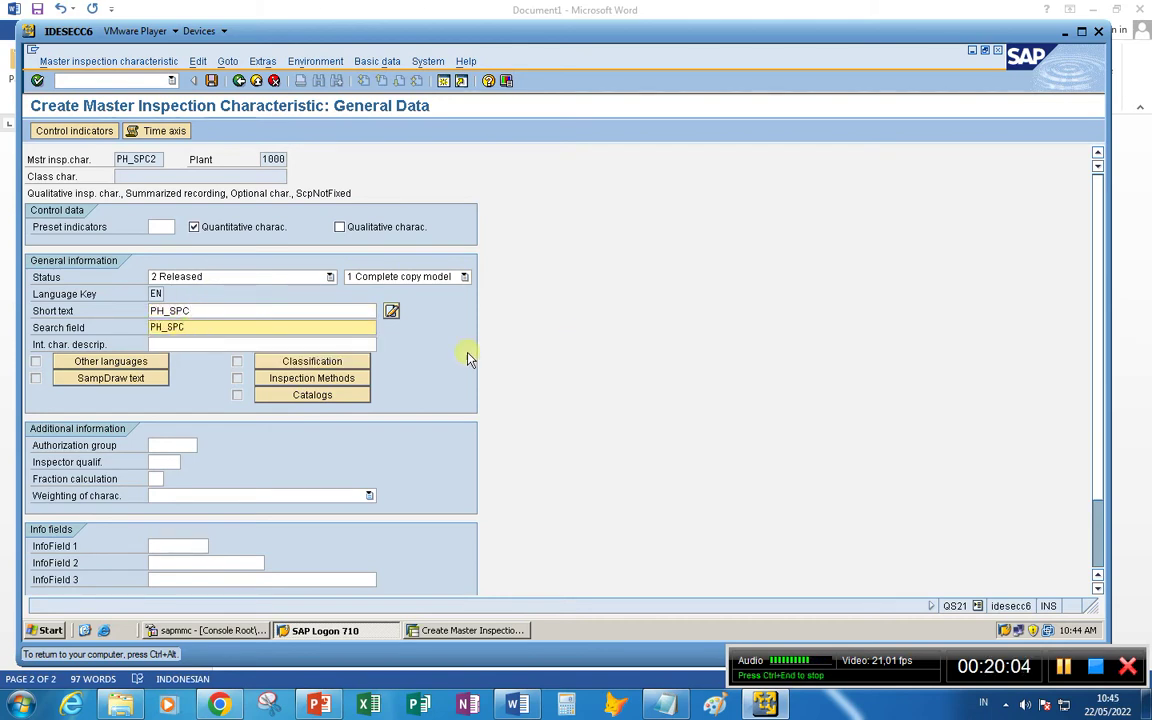
pyautogui.scroll(-3, 590, 398)
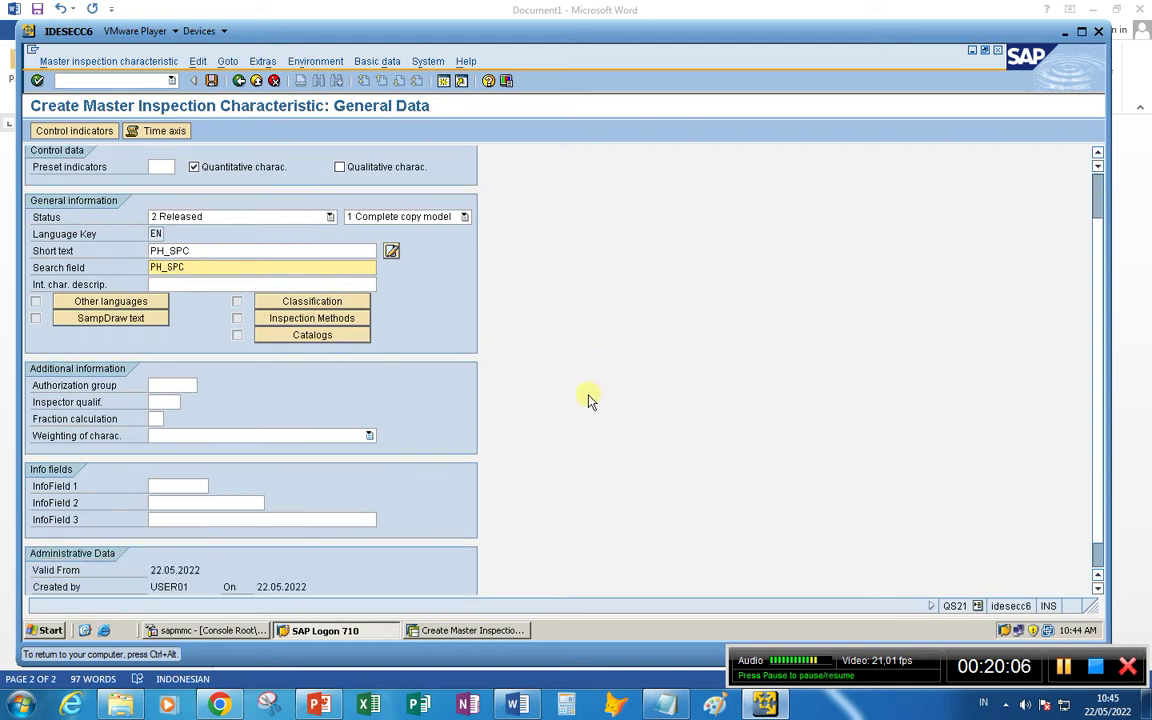
pyautogui.scroll(3, 576, 404)
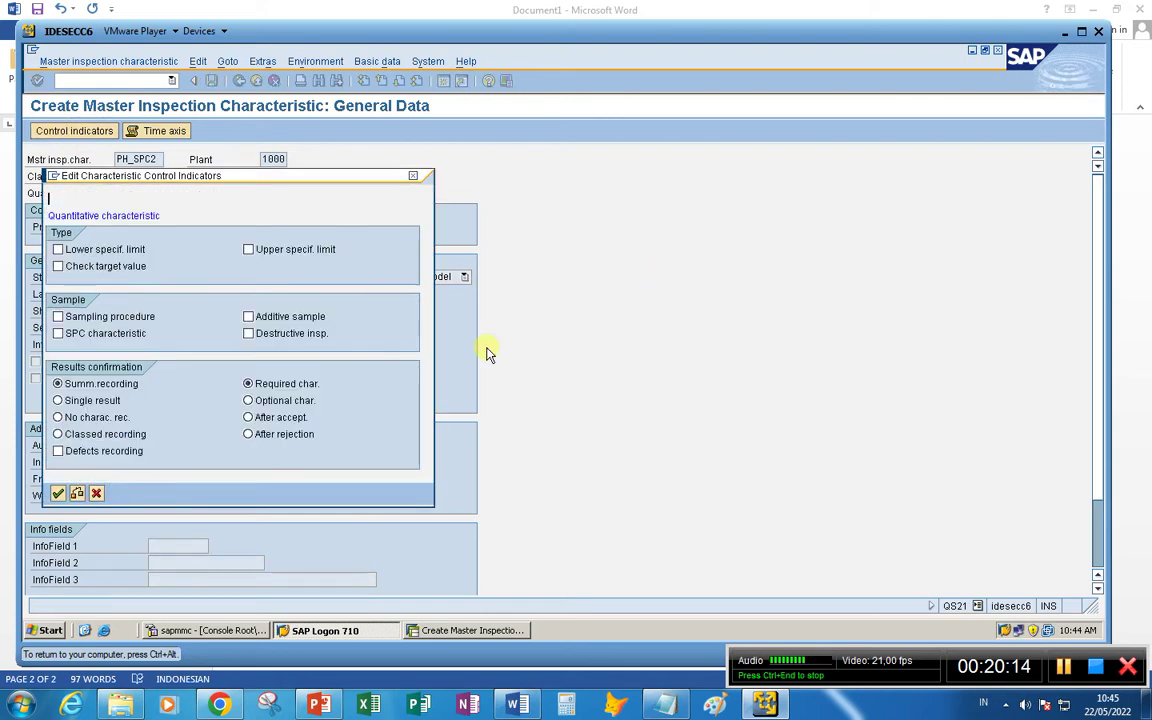
# - Enable SPC characteristic, sampling procedure, lower and upper specification limits and check target value, and accept the default settings on the second control indicator screen
pyautogui.moveTo(163, 176); pyautogui.dragTo(493, 143)
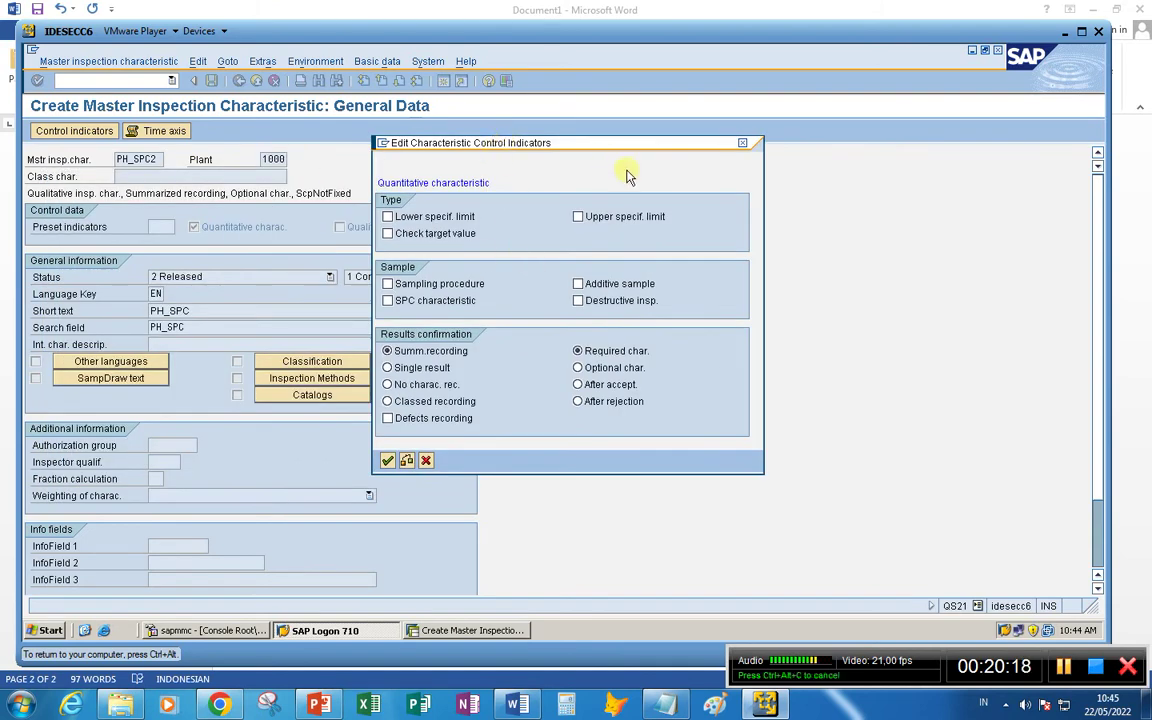
pyautogui.click(389, 302)
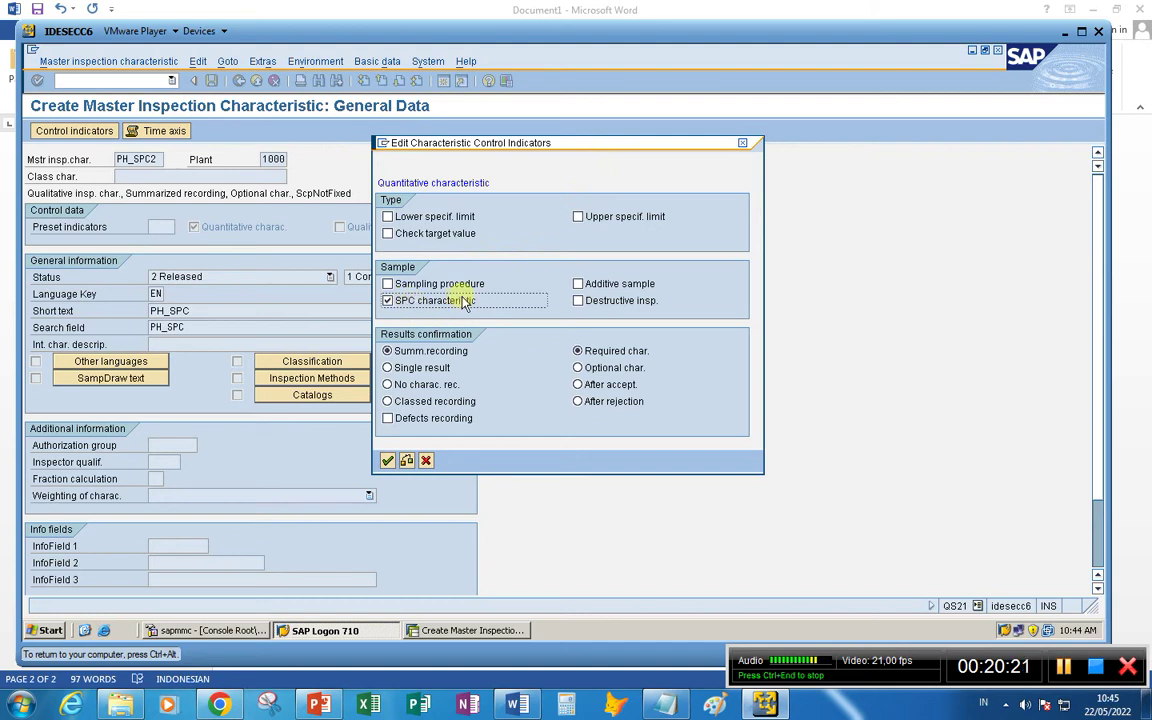
pyautogui.click(389, 285)
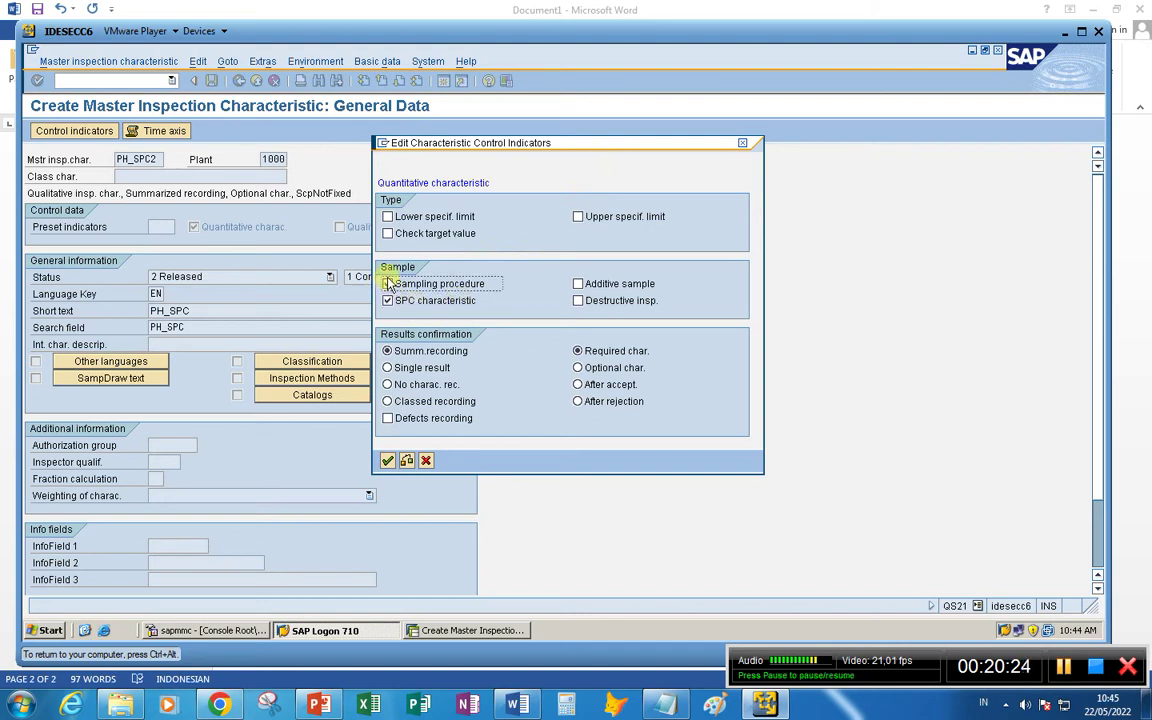
pyautogui.click(389, 218)
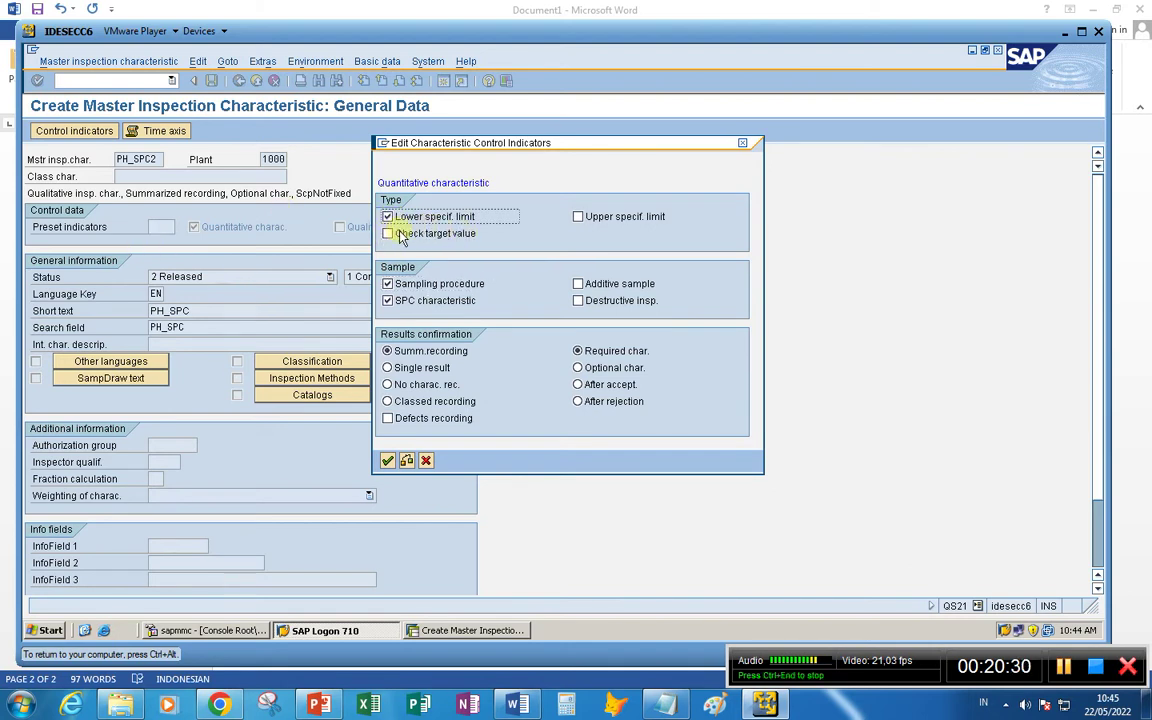
pyautogui.click(389, 235)
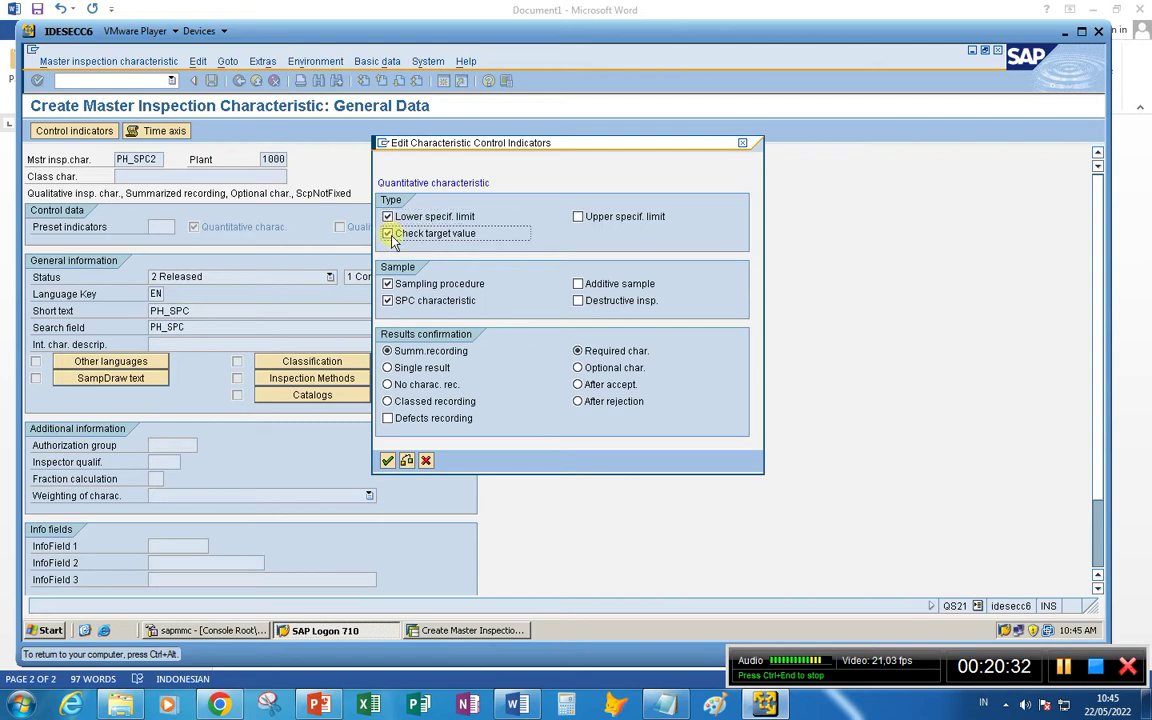
pyautogui.click(580, 217)
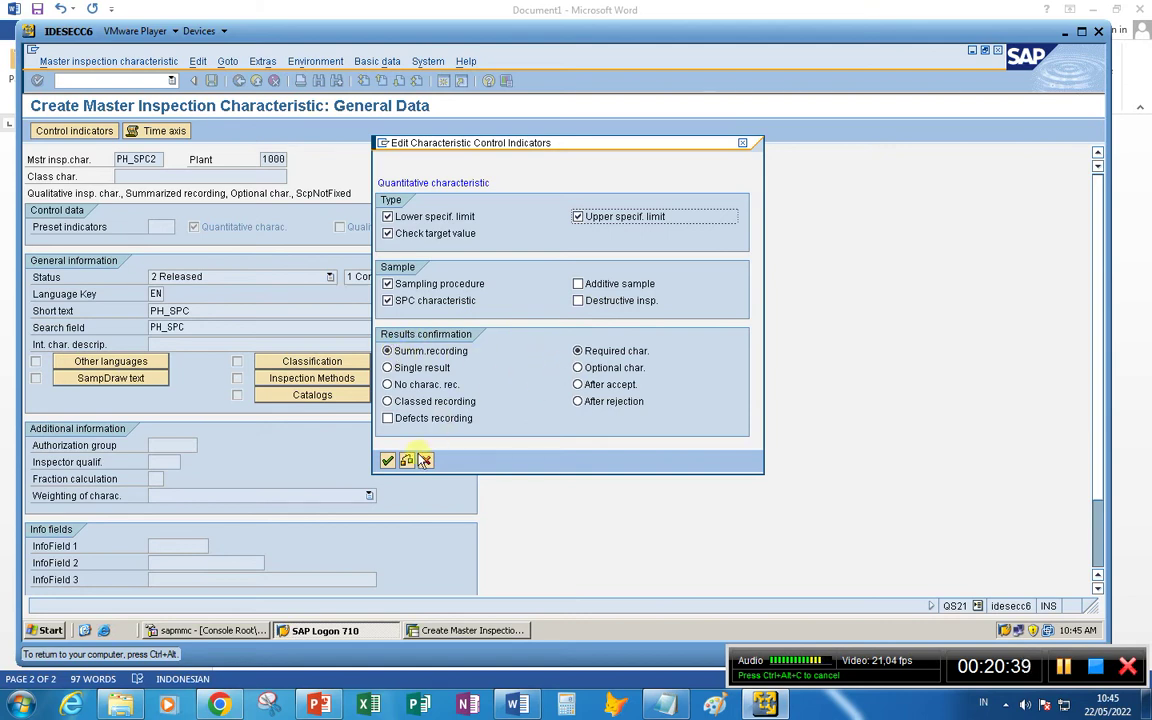
pyautogui.click(388, 464)
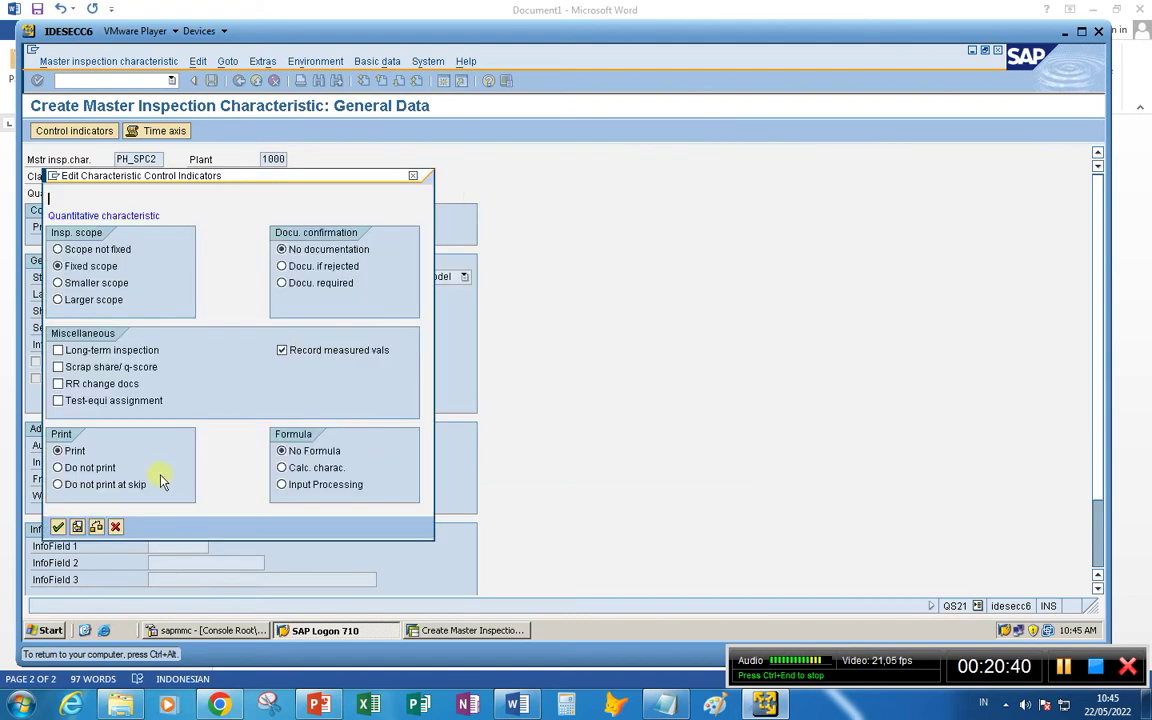
pyautogui.click(57, 527)
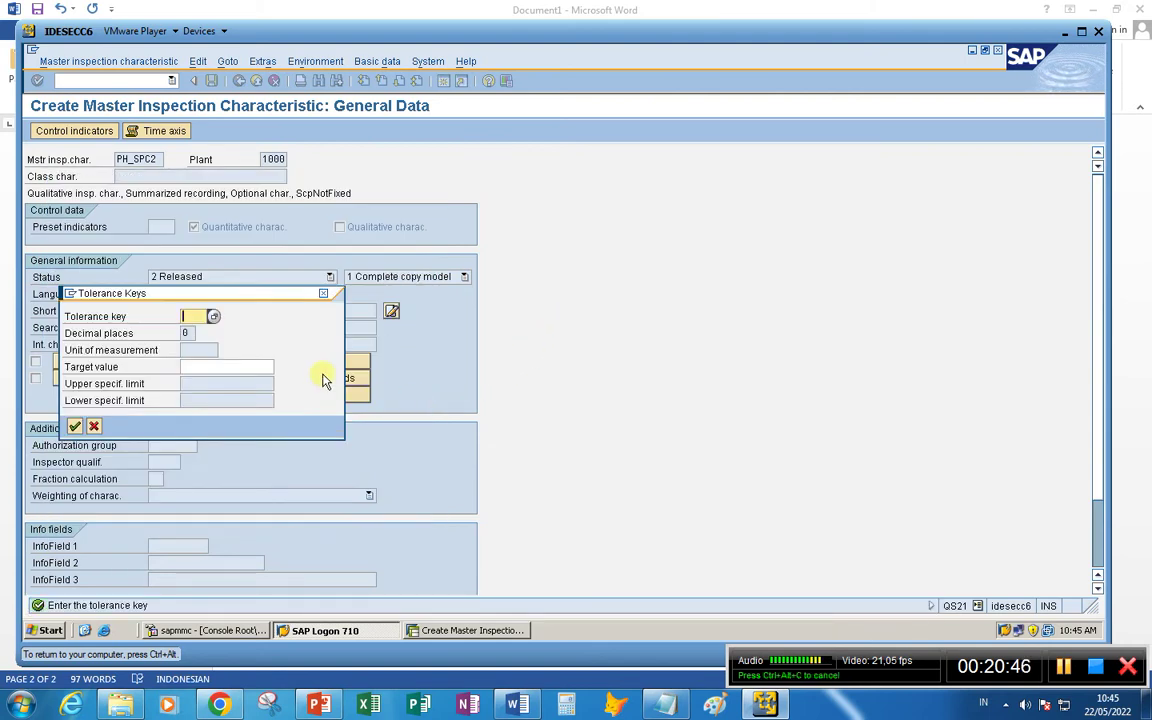
# - Skip the tolerance key and set the quantitative data to target value 9, lower specification limit 3 and upper limit 14
pyautogui.press('Return')
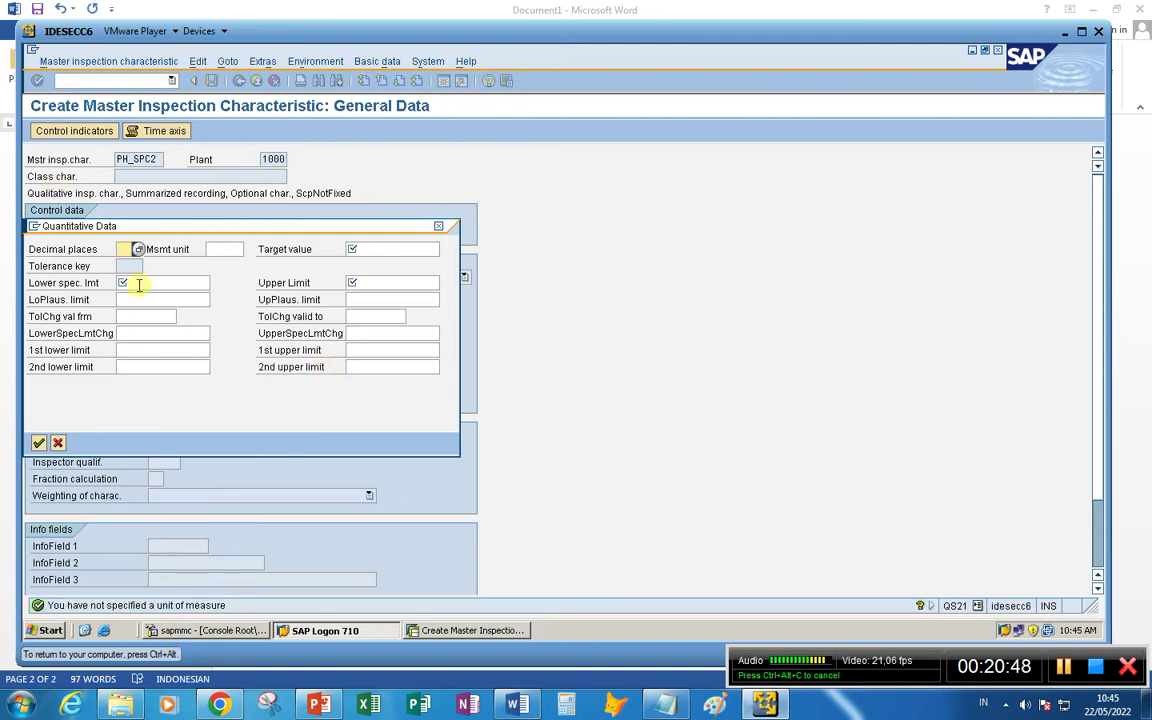
pyautogui.click(402, 249)
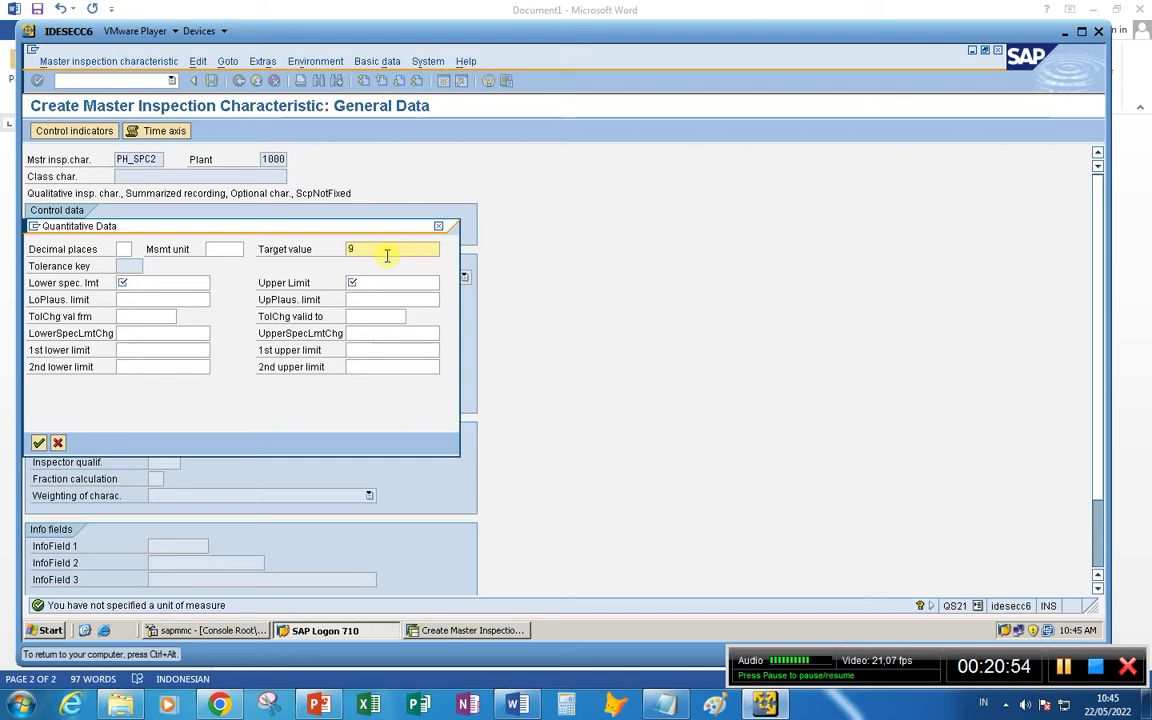
pyautogui.click(146, 284)
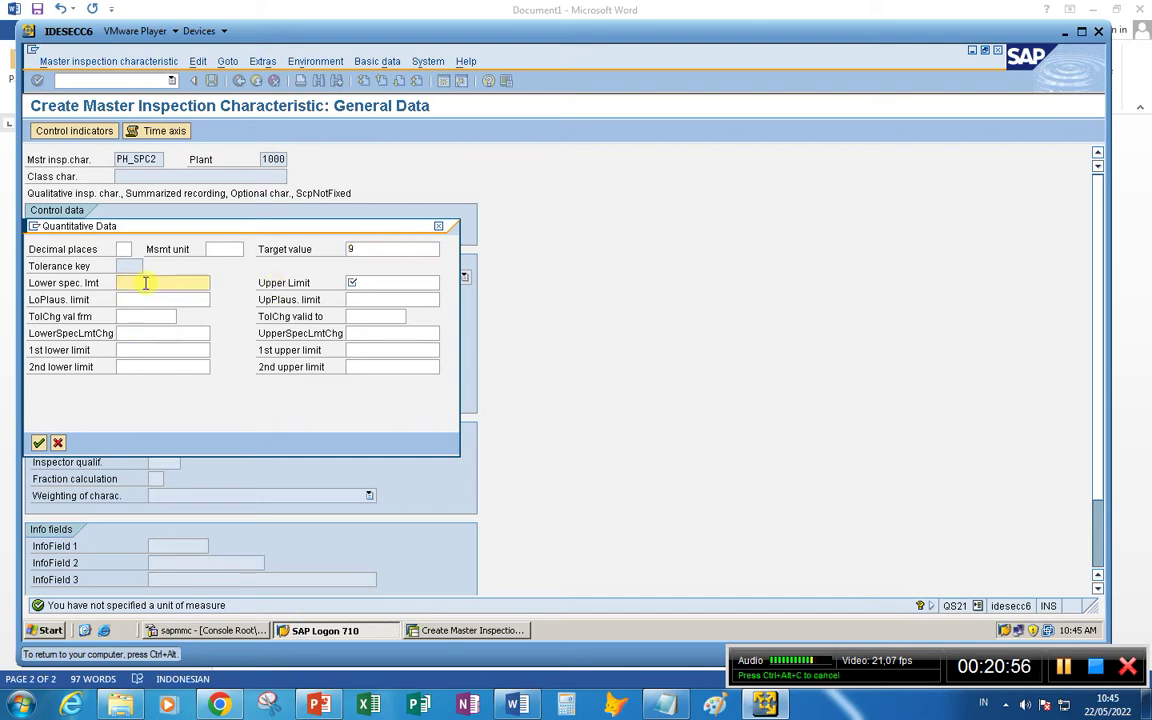
pyautogui.click(146, 284)
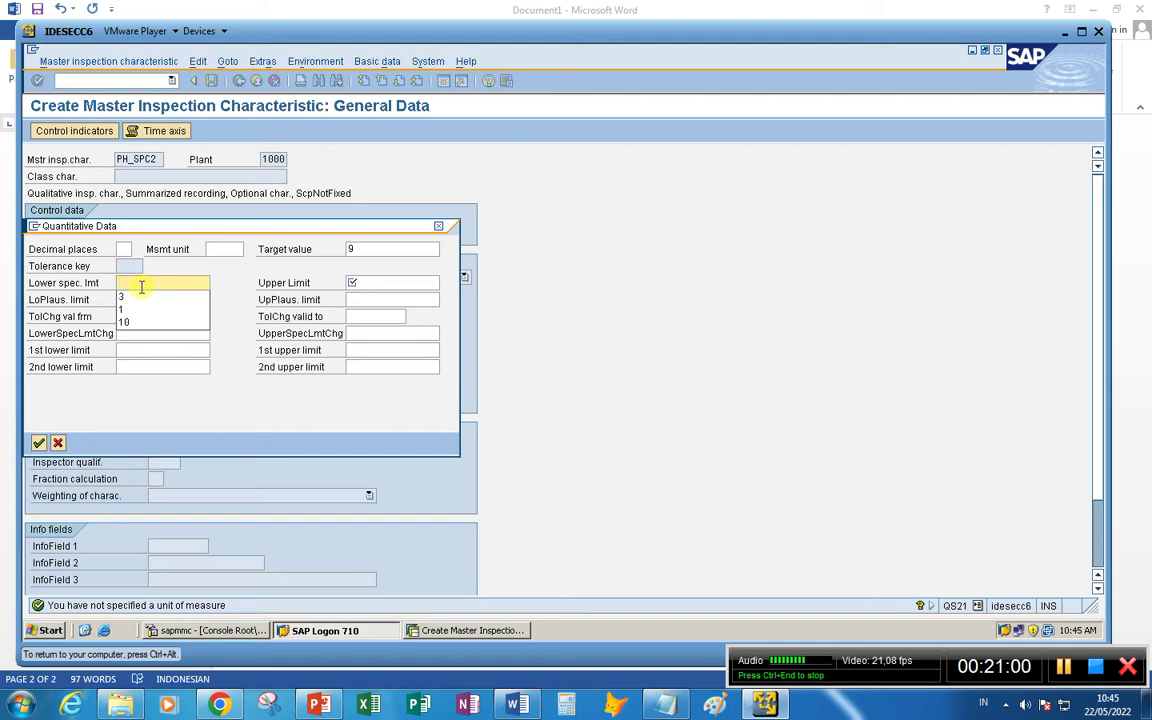
pyautogui.click(140, 297)
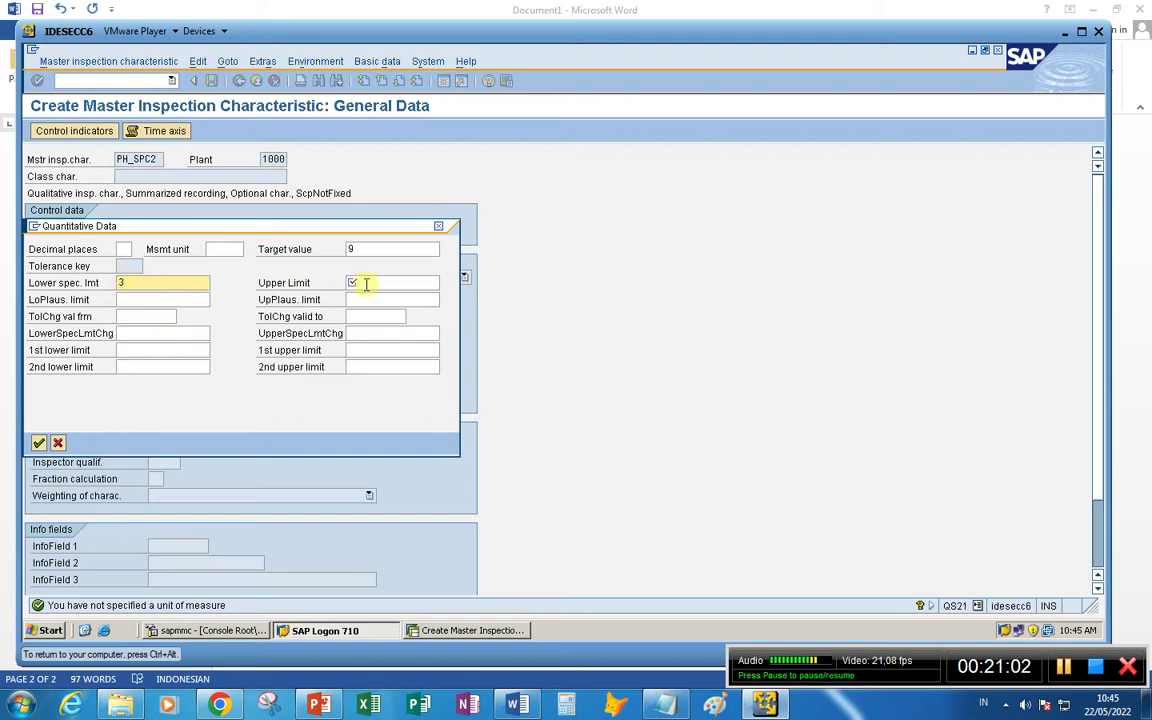
pyautogui.click(366, 285)
pyautogui.write('1')
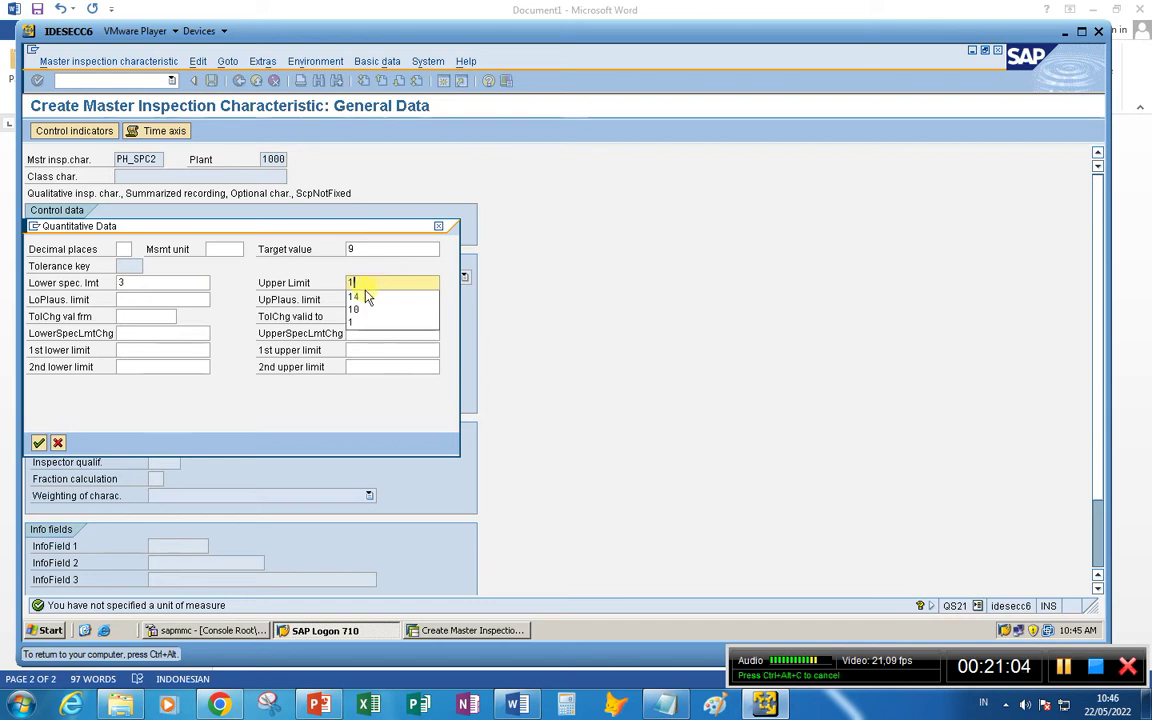
pyautogui.click(365, 288)
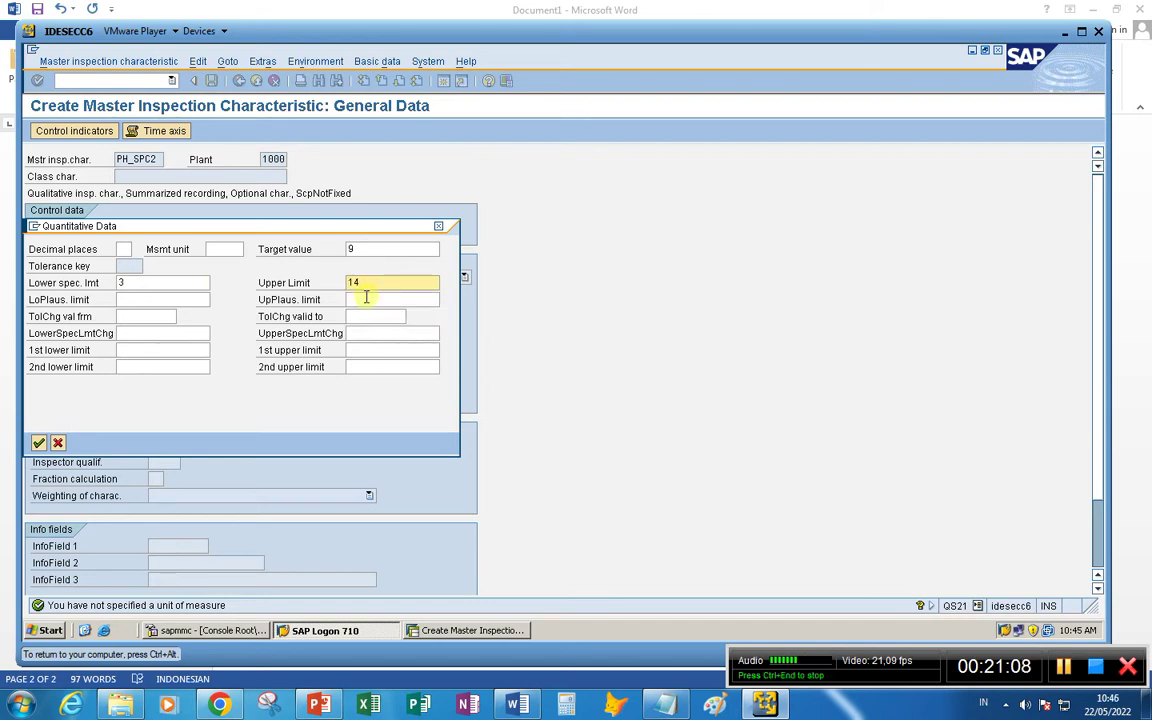
pyautogui.press('Return')
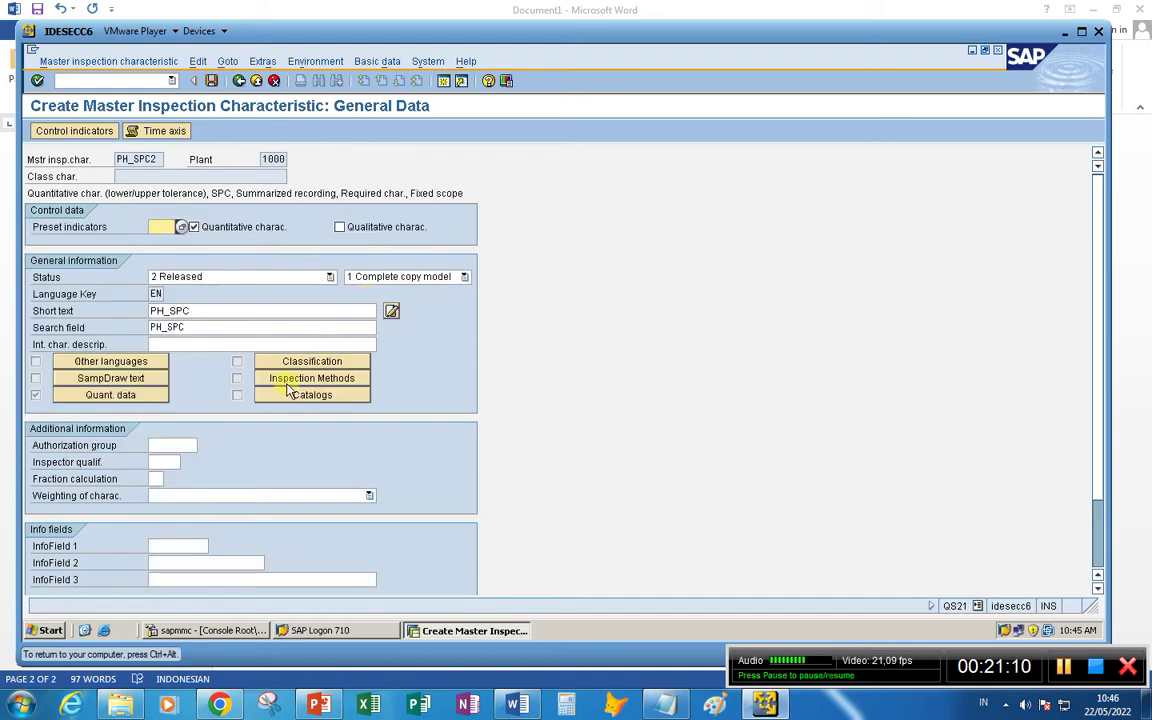
# - Reopen the characteristic's quantitative data to check its target value and specification limits
pyautogui.click(71, 396)
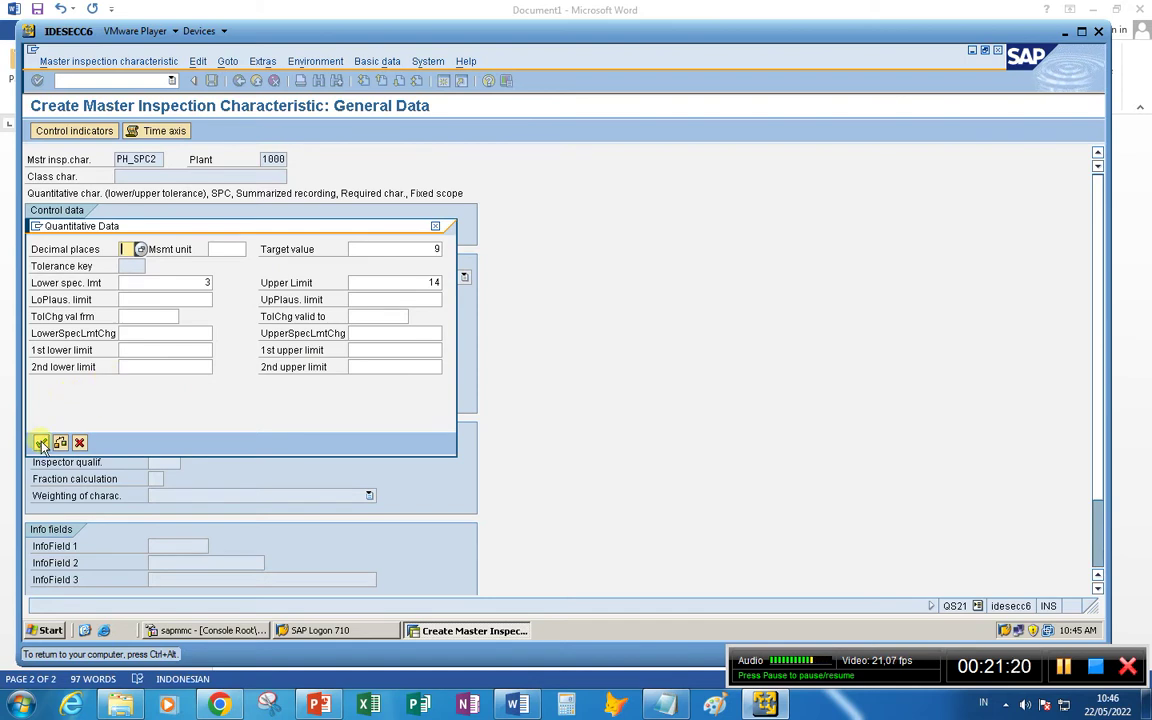
pyautogui.click(77, 443)
pyautogui.click(118, 396)
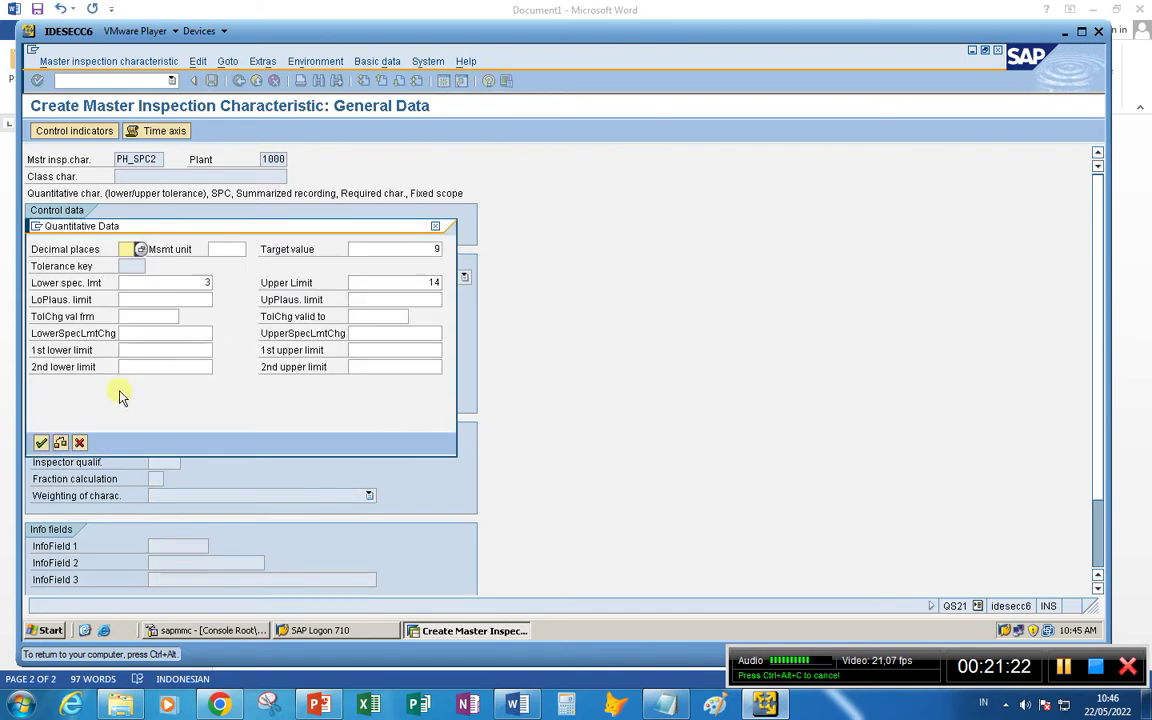
# - Accept the target value and specification limits in the quantitative data and save the master inspection characteristic PH_SPC2
pyautogui.click(178, 283)
pyautogui.click(393, 249)
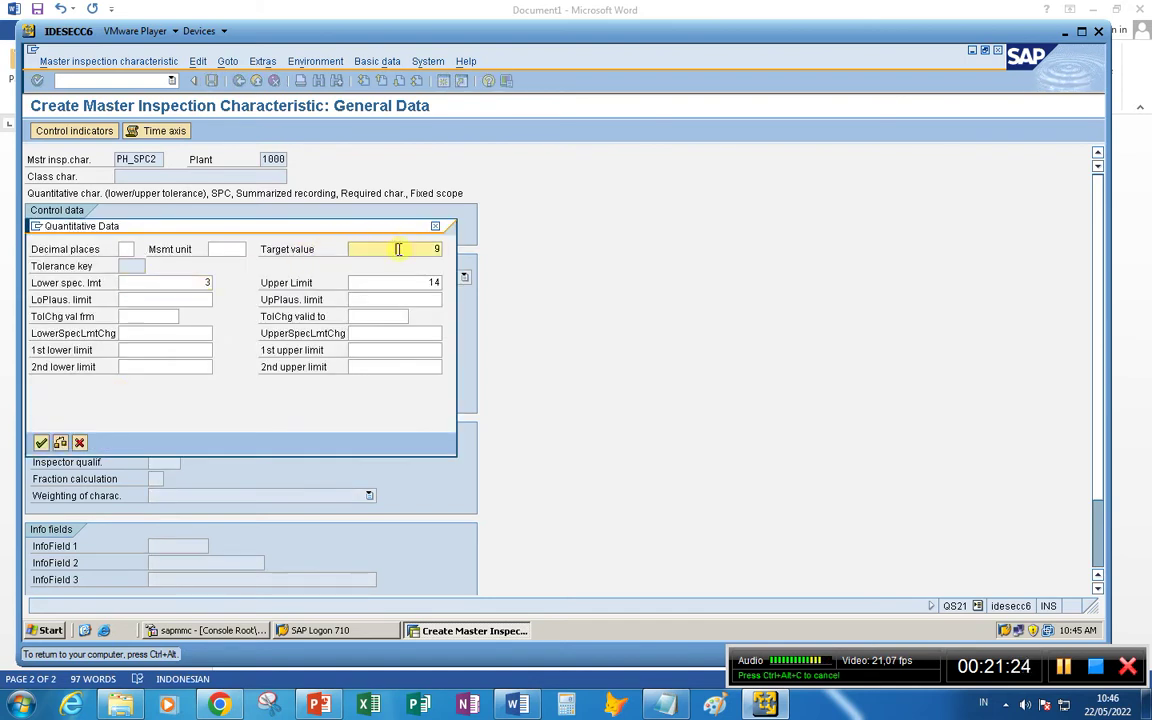
pyautogui.click(391, 282)
pyautogui.click(43, 444)
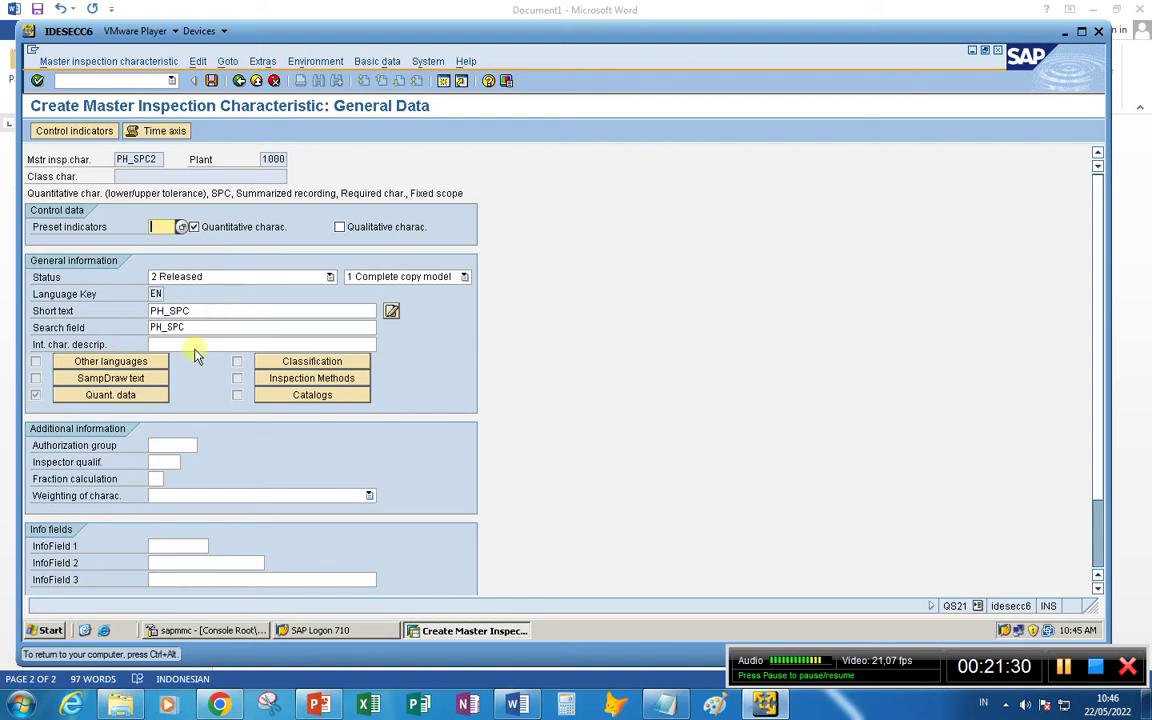
pyautogui.click(210, 82)
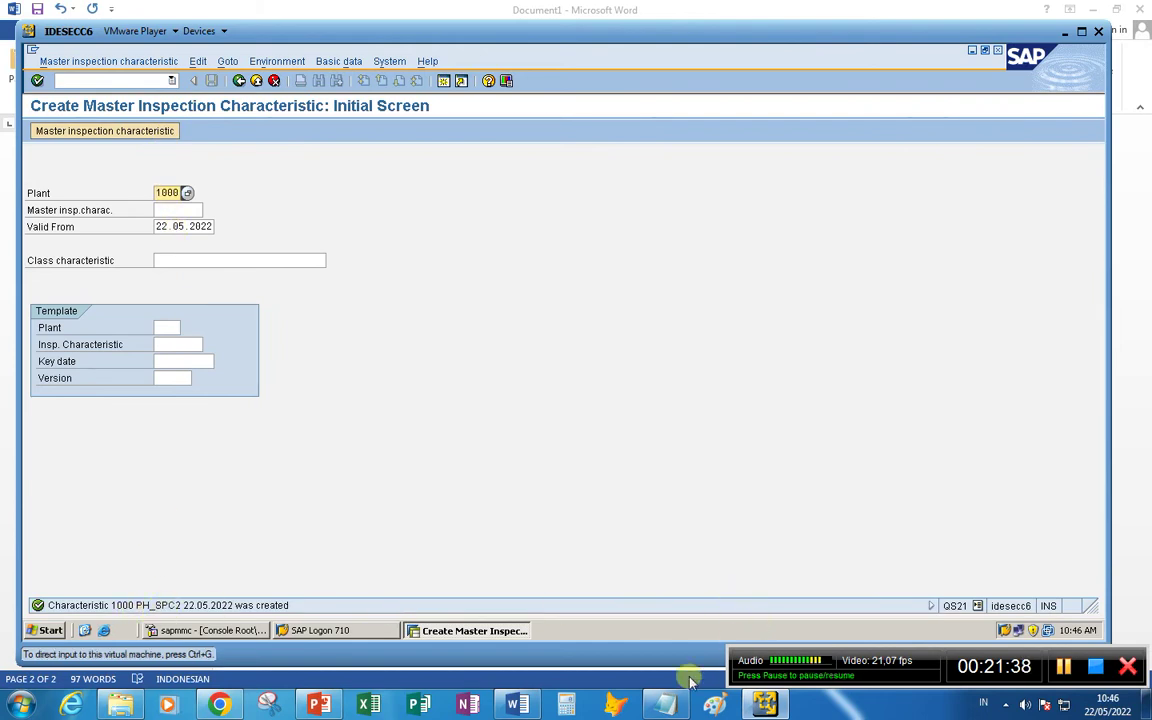
# - Switch to the spc notes in Notepad and add (PH_SPC2) after QS21 on the MIC line
pyautogui.moveTo(672, 707)
pyautogui.click(645, 595)
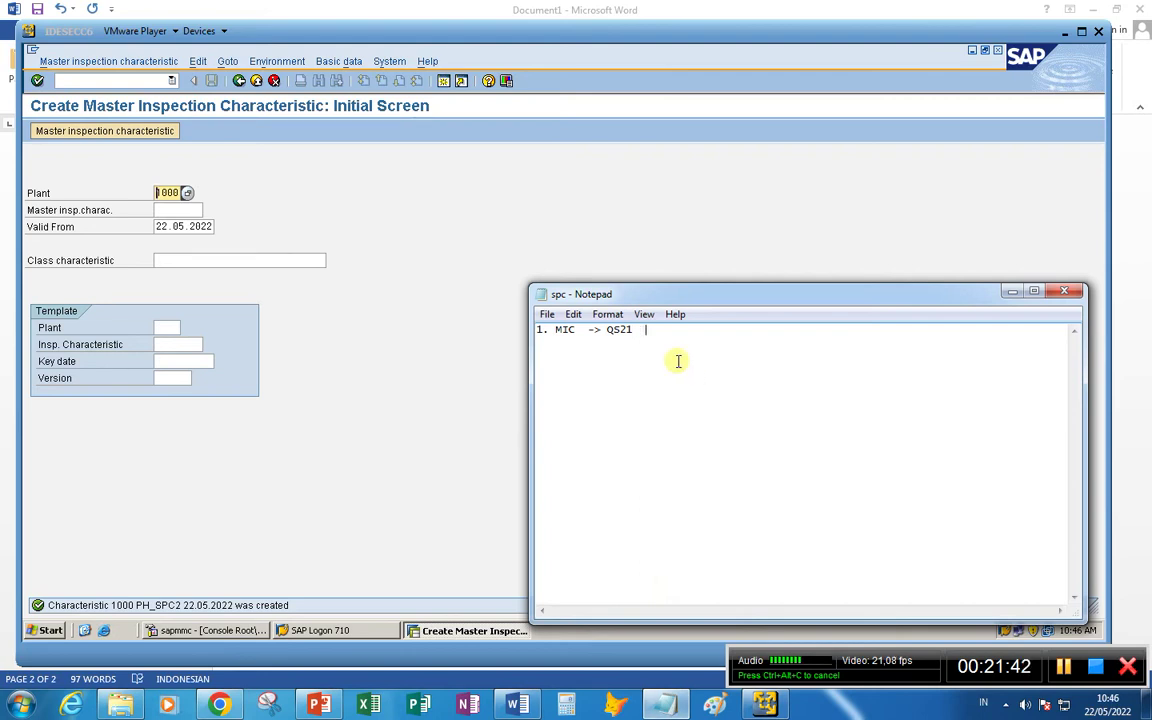
pyautogui.write('(PH_SPC')
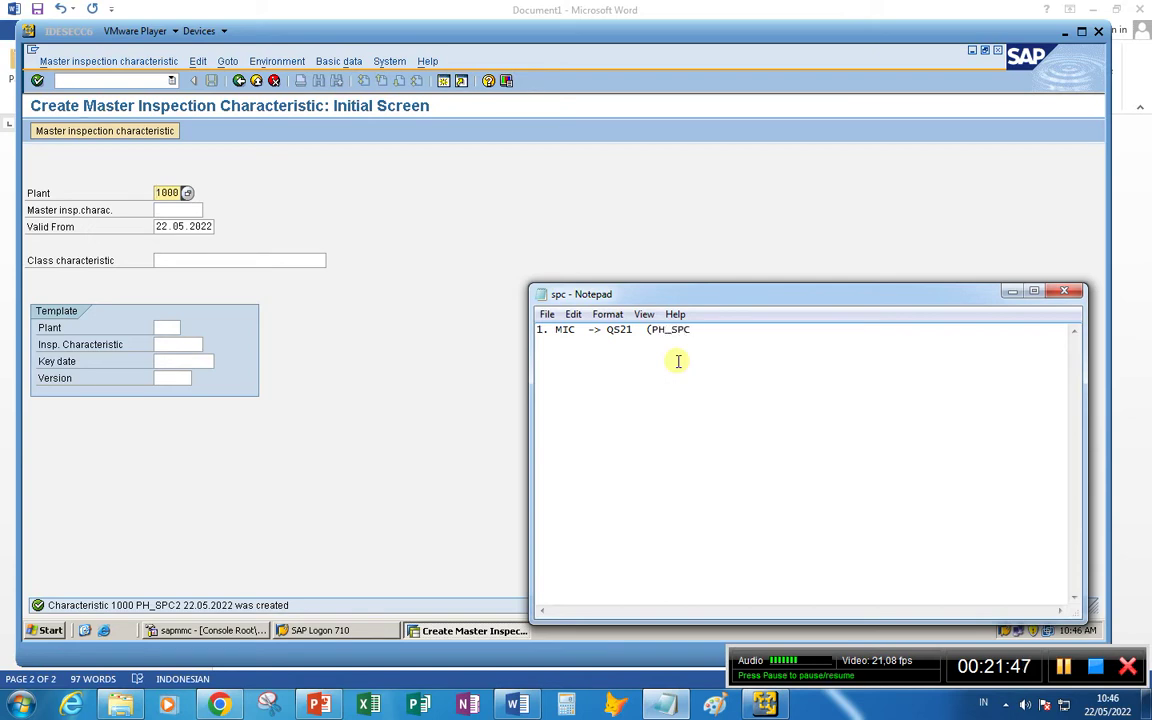
pyautogui.write('2')
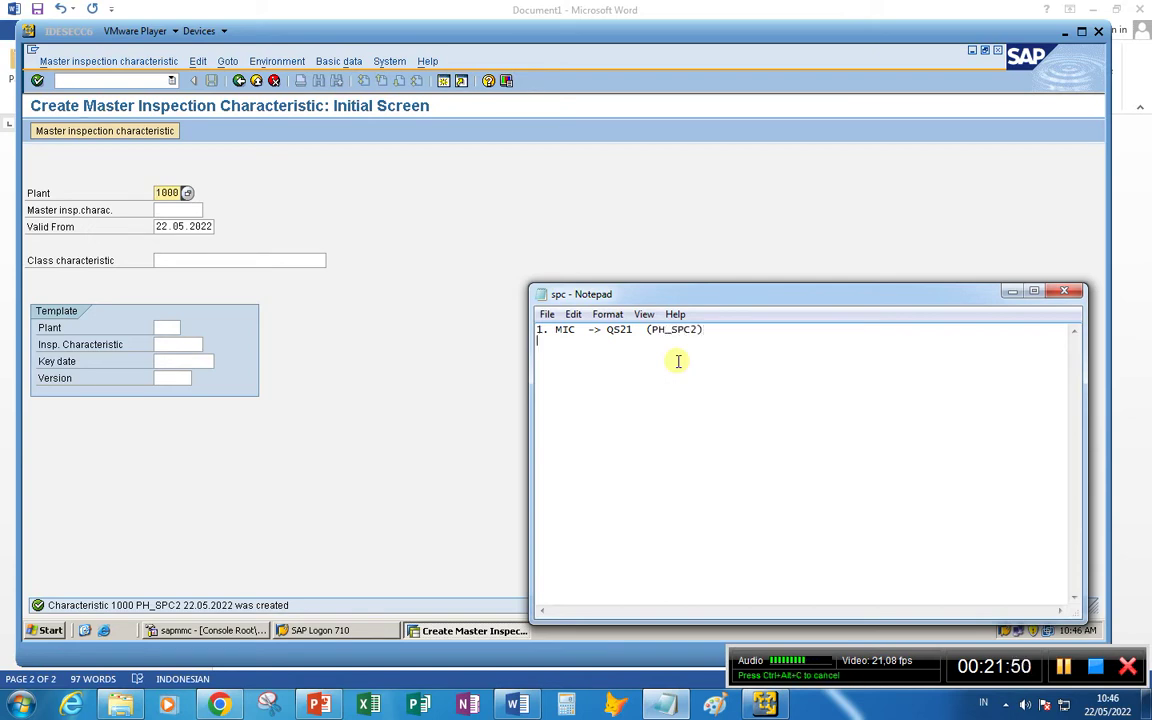
pyautogui.write(')')
pyautogui.press('Return')
# - Add a second line to the notes reading "2, Sampling procedure --> QDV1"
pyautogui.write('2, Sa')
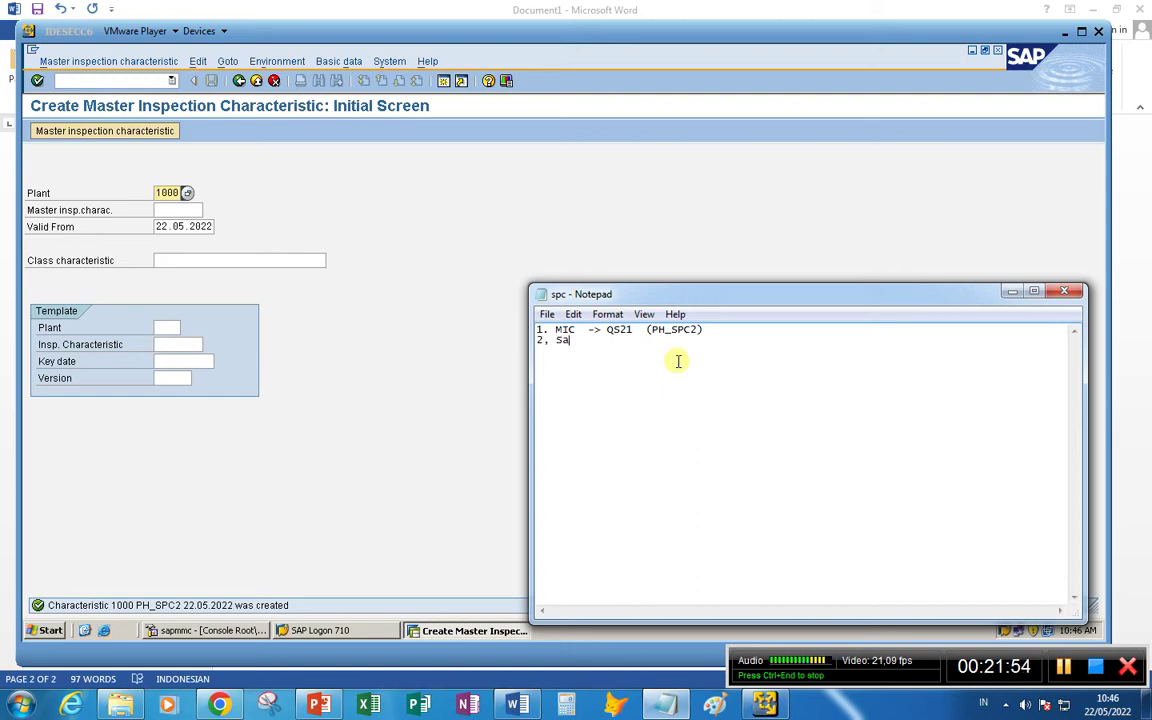
pyautogui.write('mpling p')
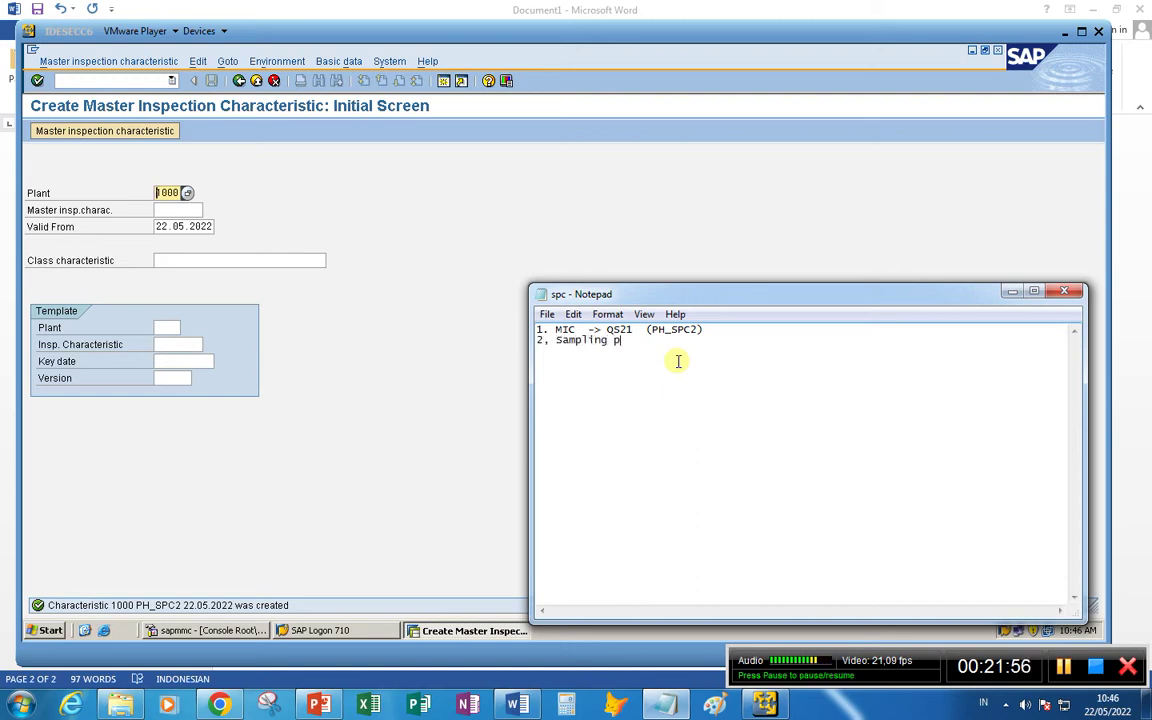
pyautogui.write('rocedure')
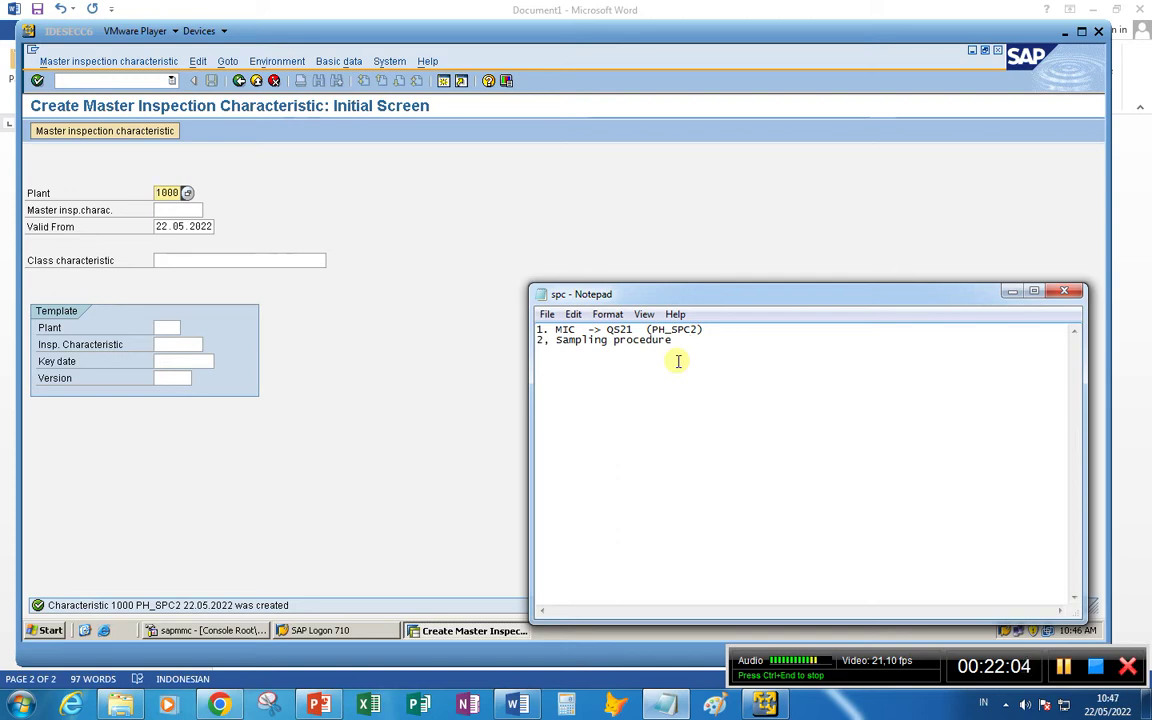
pyautogui.write('   --')
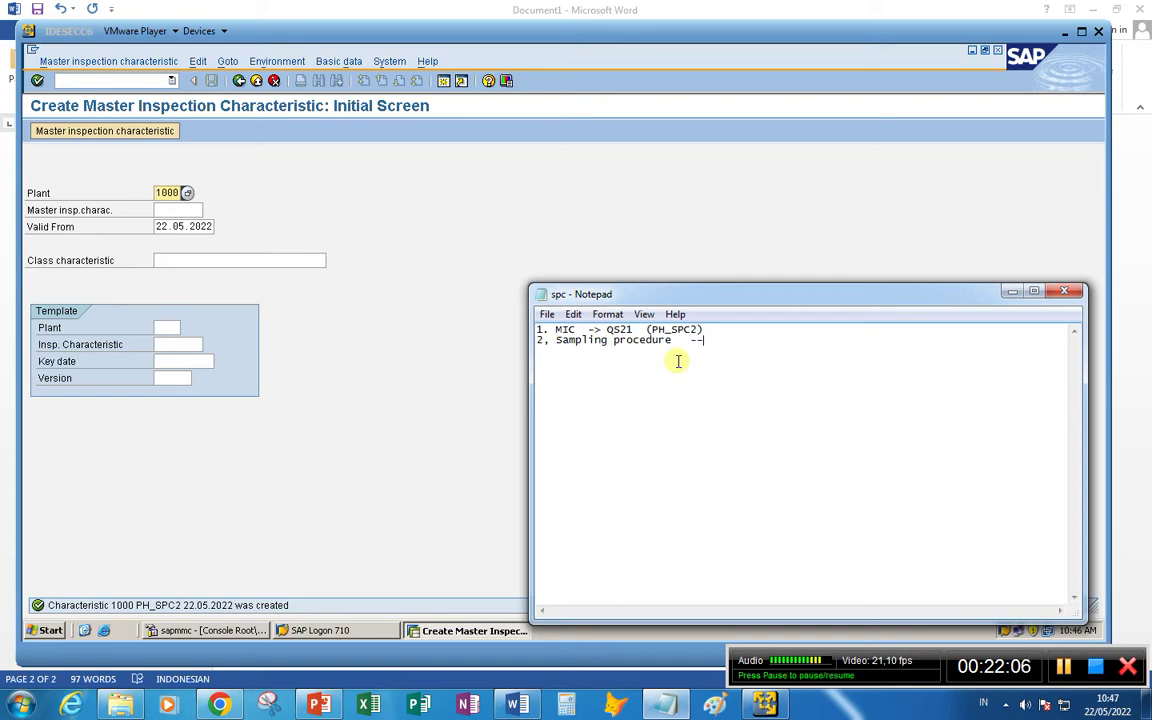
pyautogui.write('> QDV1')
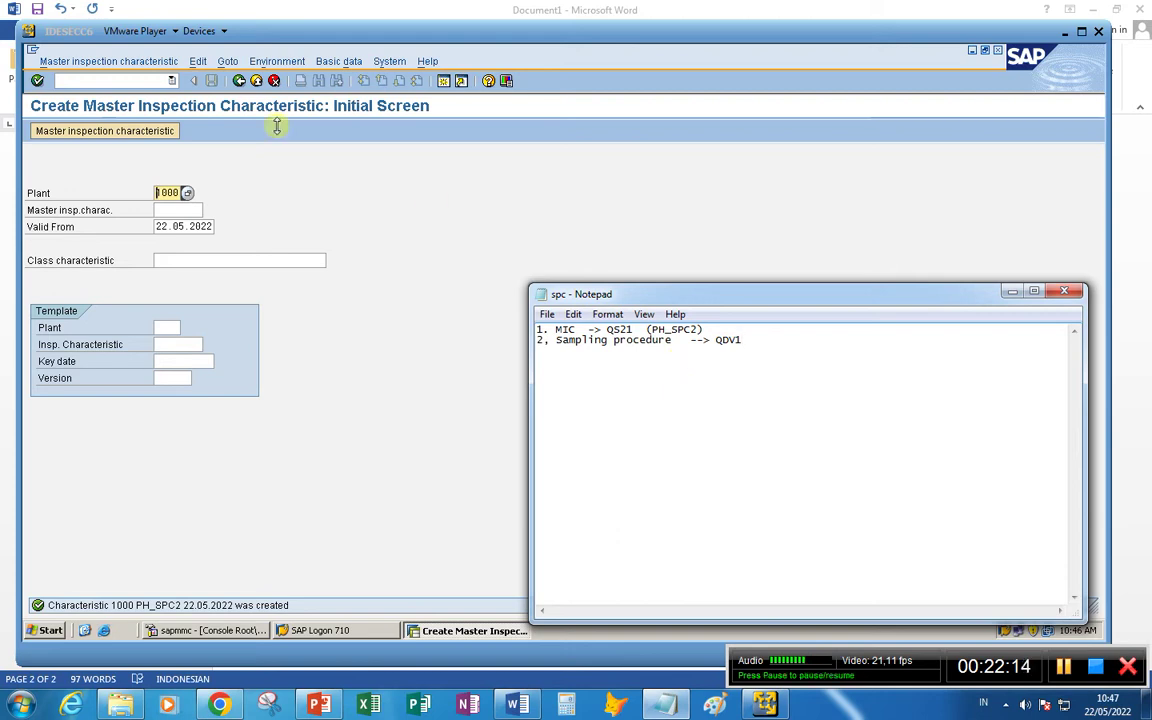
# - Return to SAP, leave the characteristic transaction and start transaction QDV1 for creating a sampling procedure
pyautogui.click(63, 76)
pyautogui.click(66, 76)
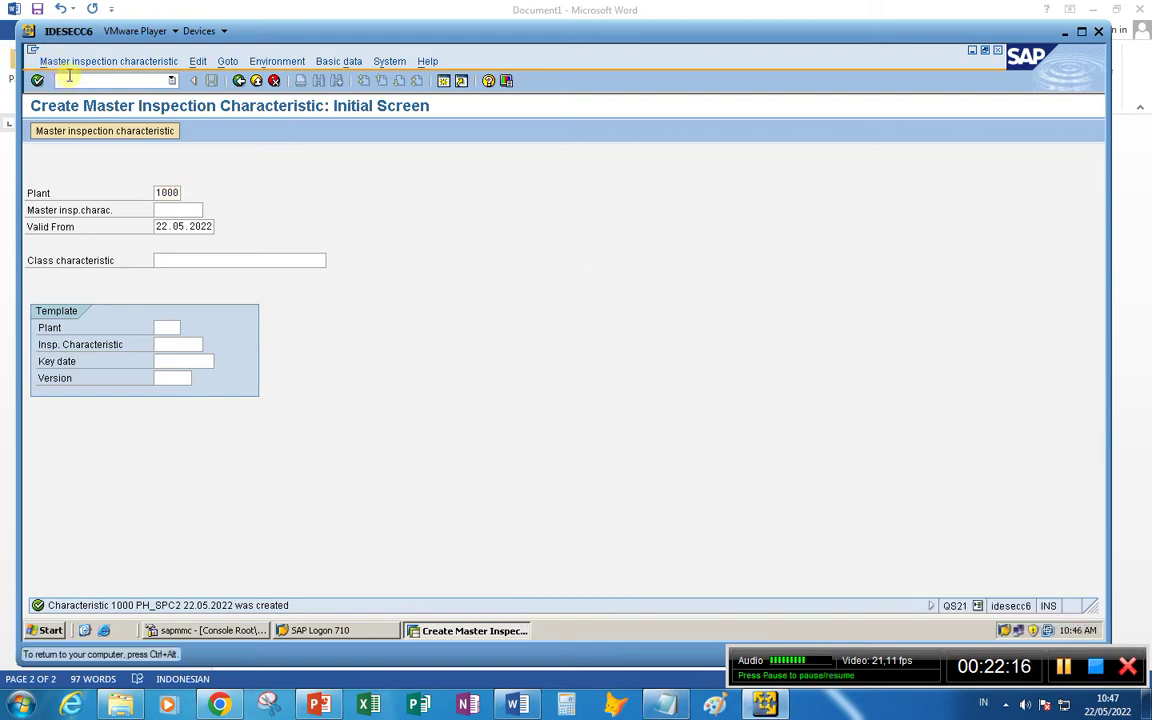
pyautogui.write('/n')
pyautogui.press('Return')
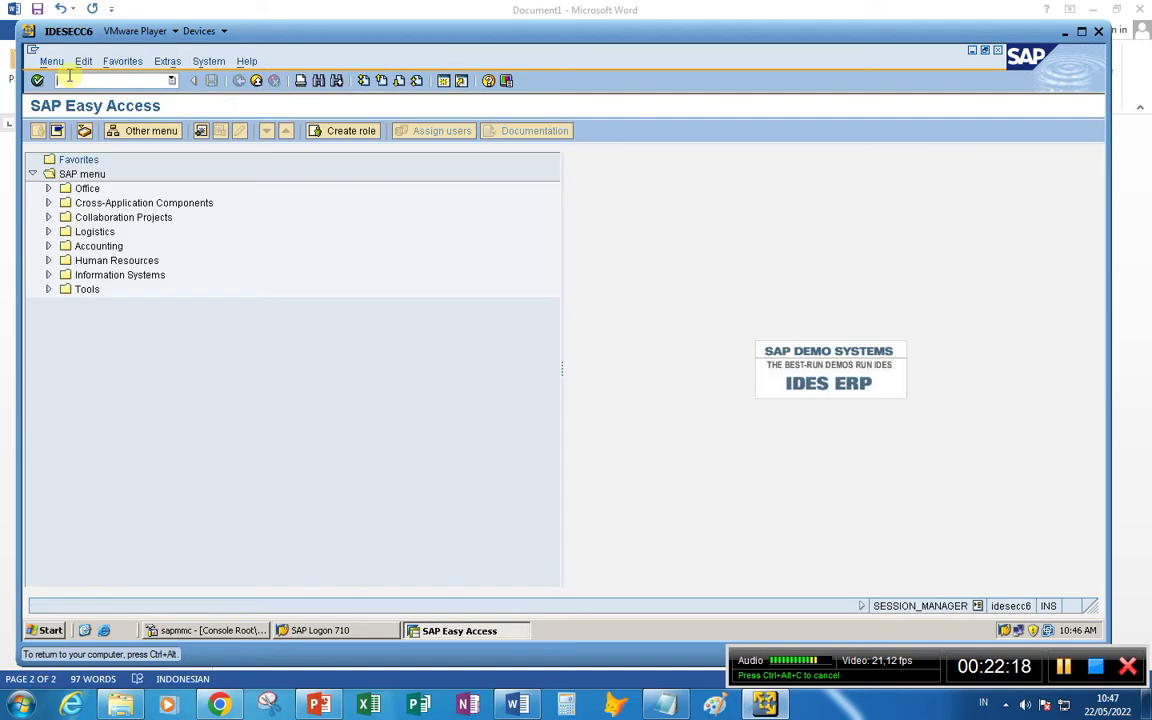
pyautogui.write('qd')
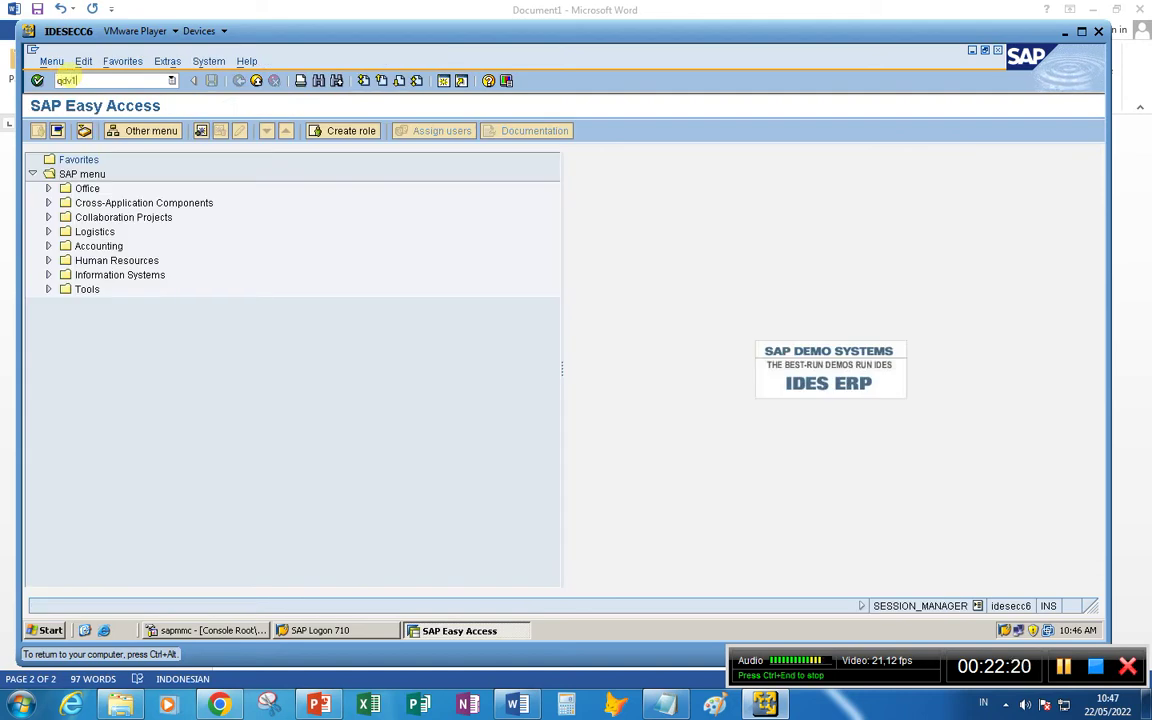
pyautogui.write('v1')
pyautogui.press('Return')
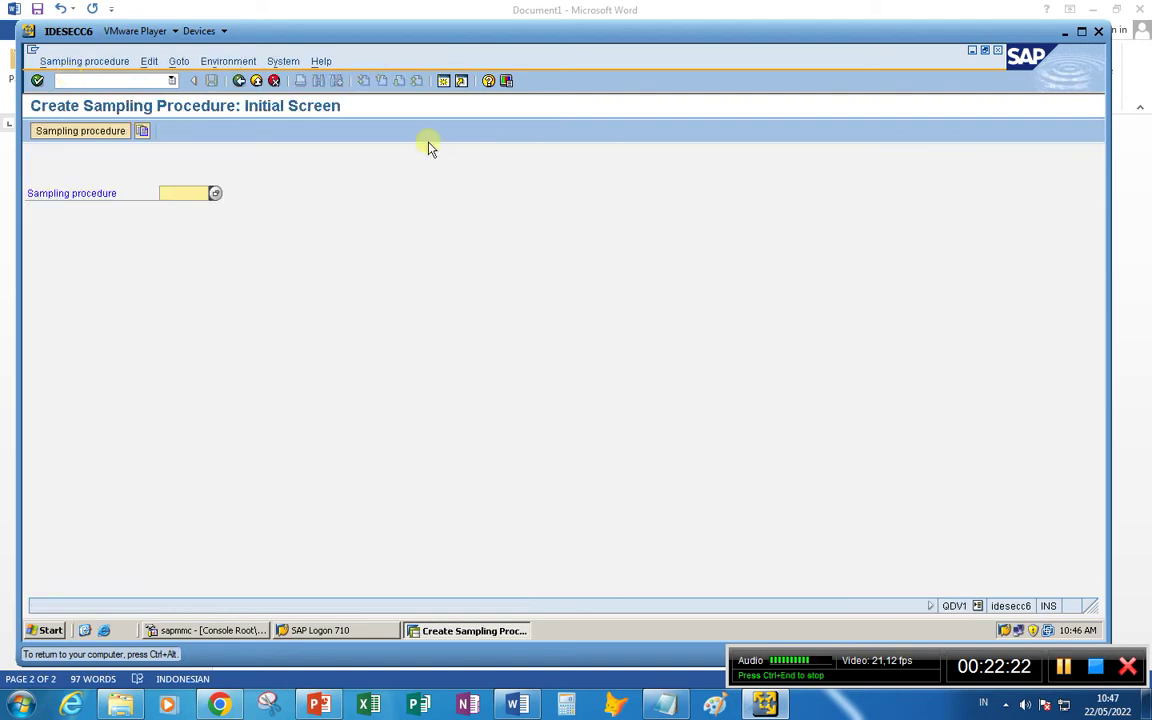
# - Name the new sampling procedure SP_SPC2 and proceed to its assignments
pyautogui.press('BackSpace')
pyautogui.press('Down')
pyautogui.press('Return')
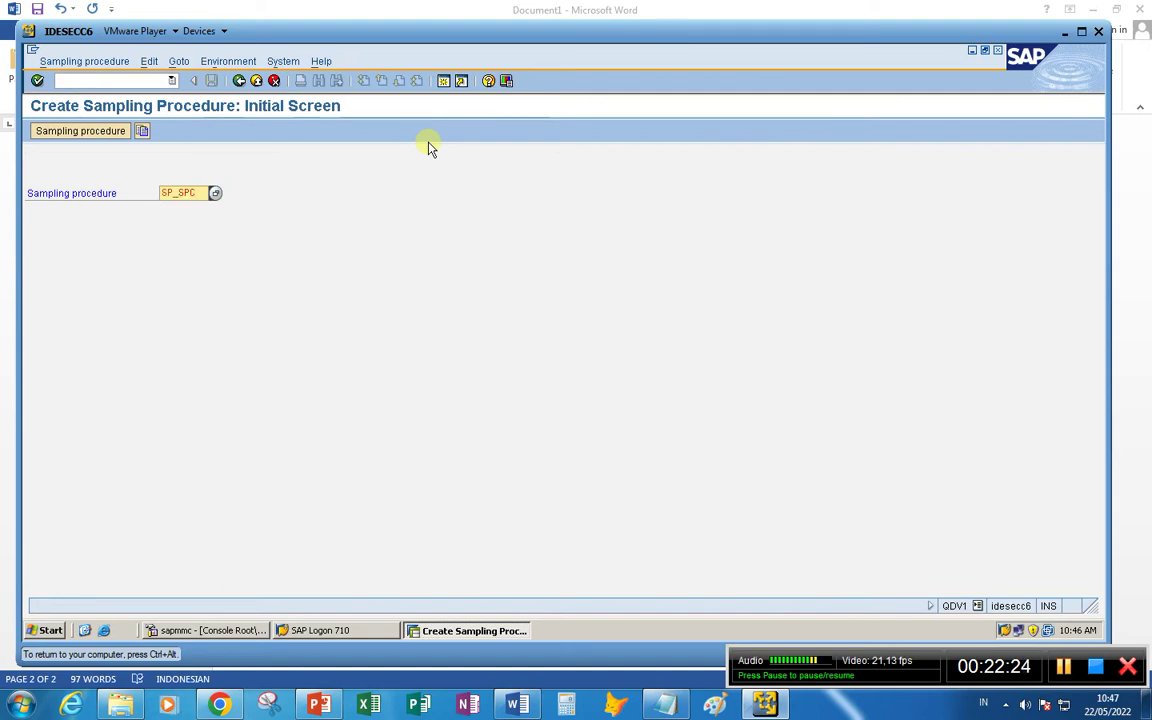
pyautogui.write('2')
pyautogui.press('Return')
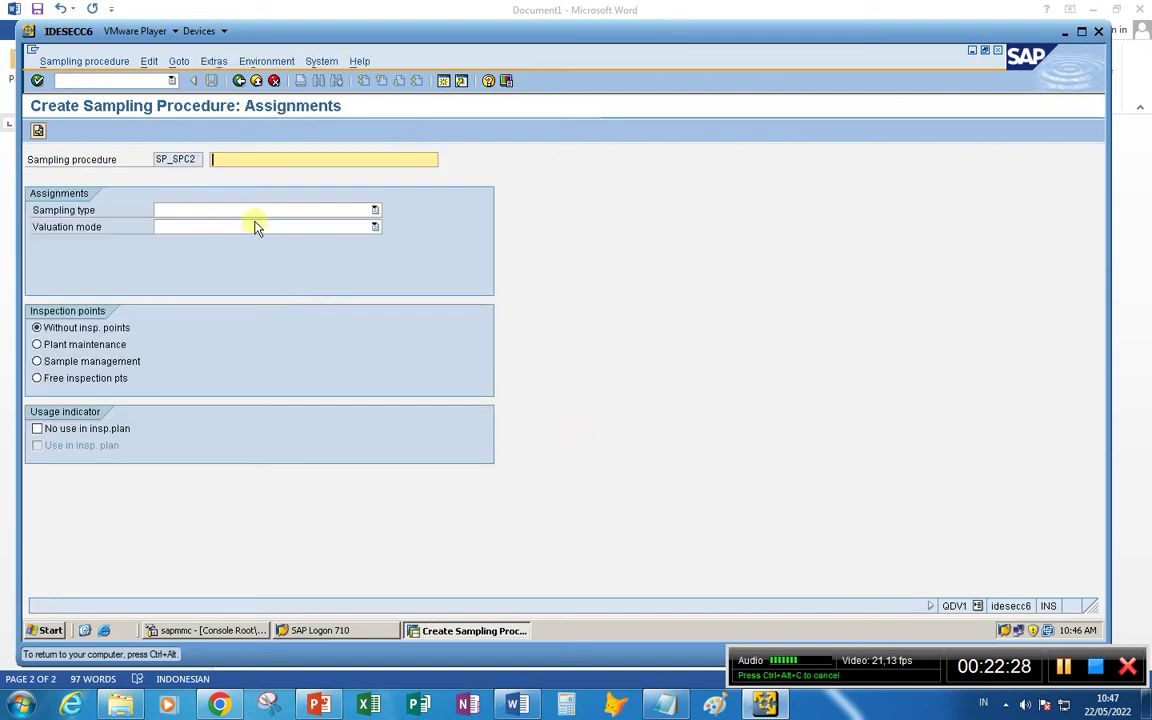
# - Describe the procedure as SP_SPC Fixed and try sampling type 100 Fixed sample with valuation mode 210 Attr. insp. number of defects / manual
pyautogui.press('BackSpace')
pyautogui.press('Return')
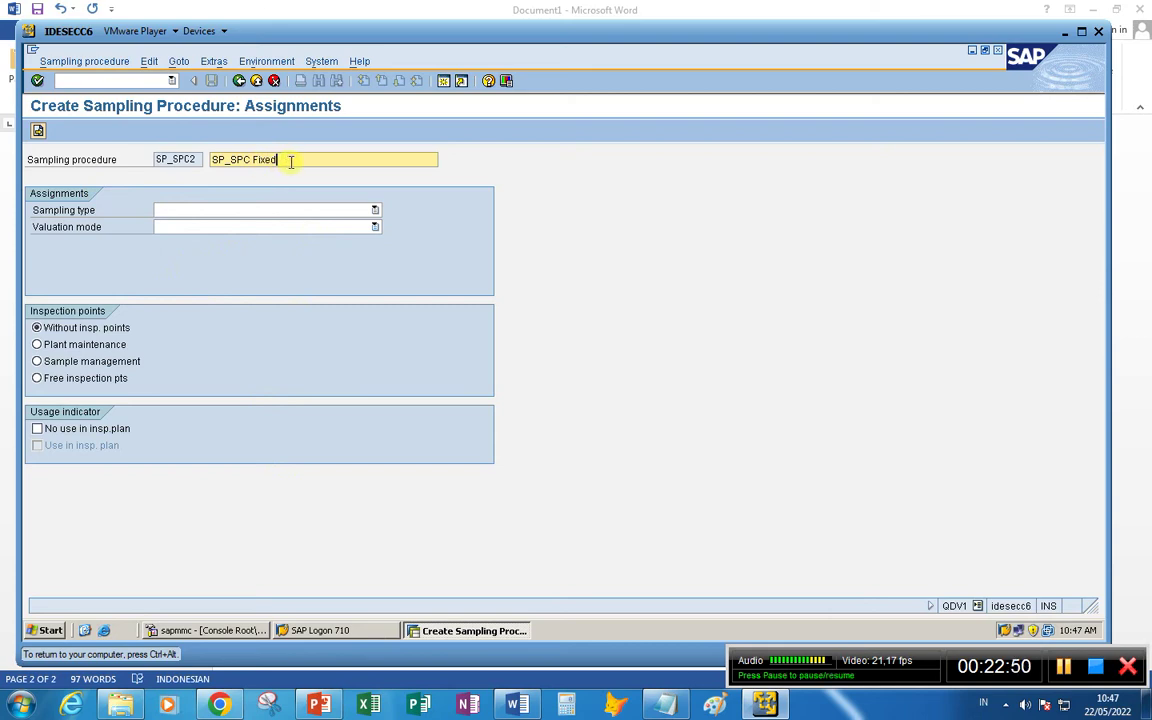
pyautogui.click(375, 211)
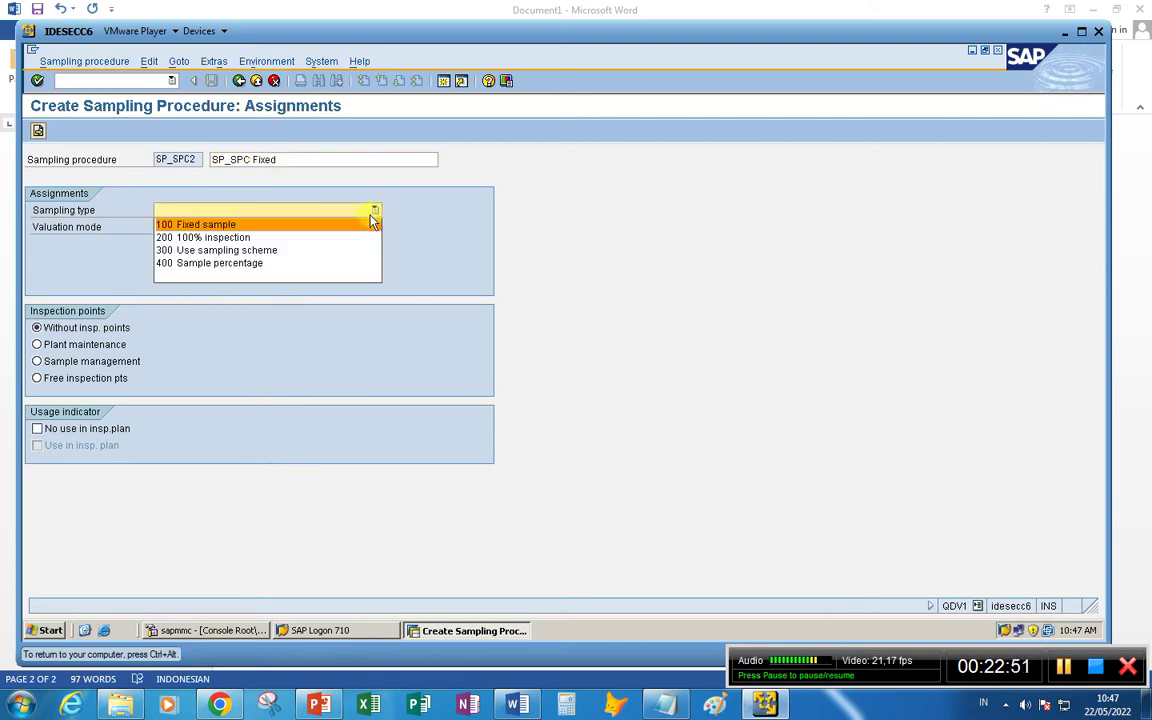
pyautogui.click(218, 225)
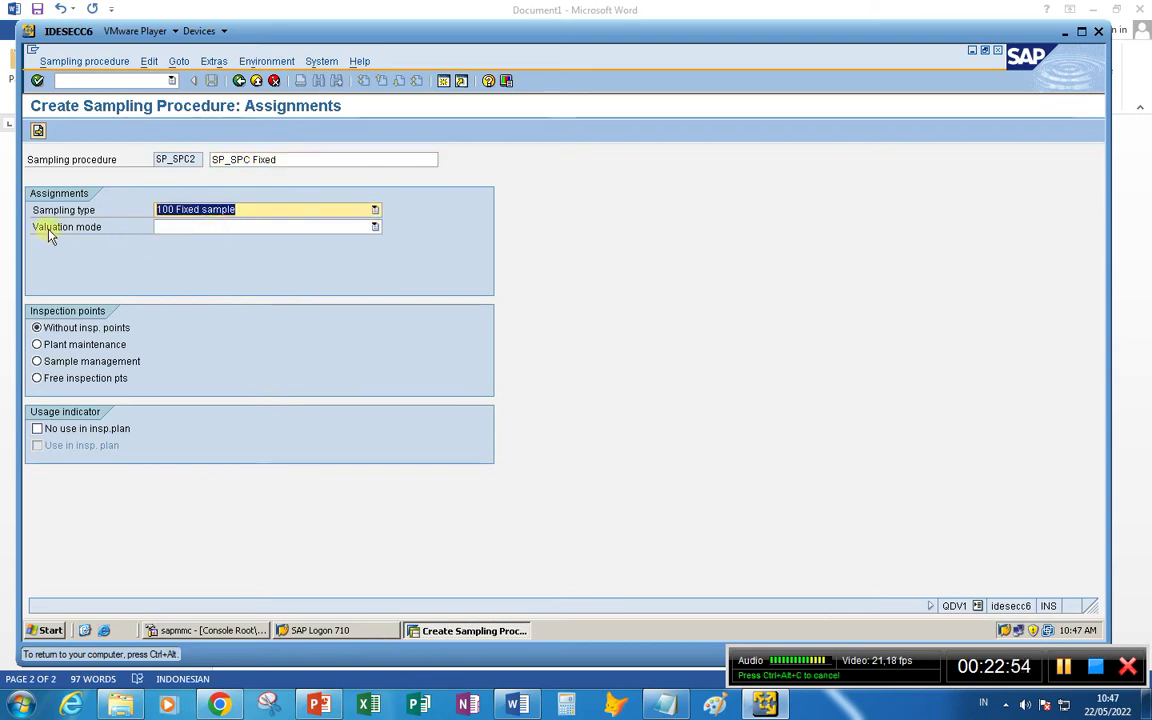
pyautogui.click(375, 229)
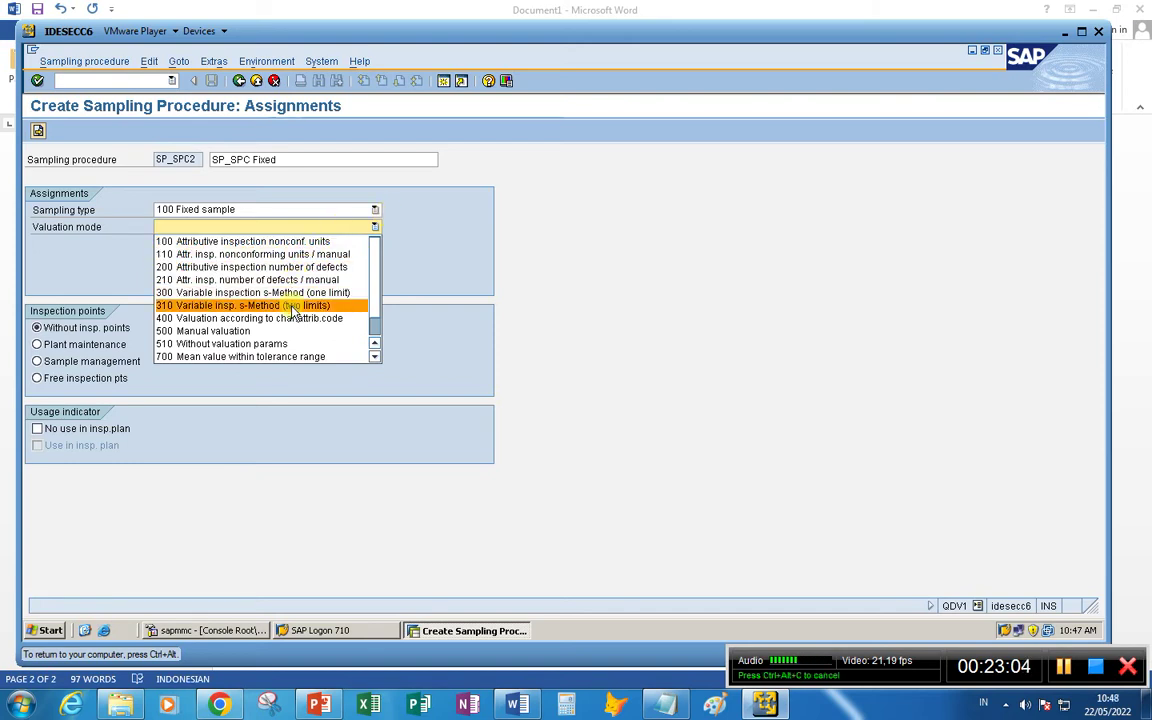
pyautogui.click(216, 280)
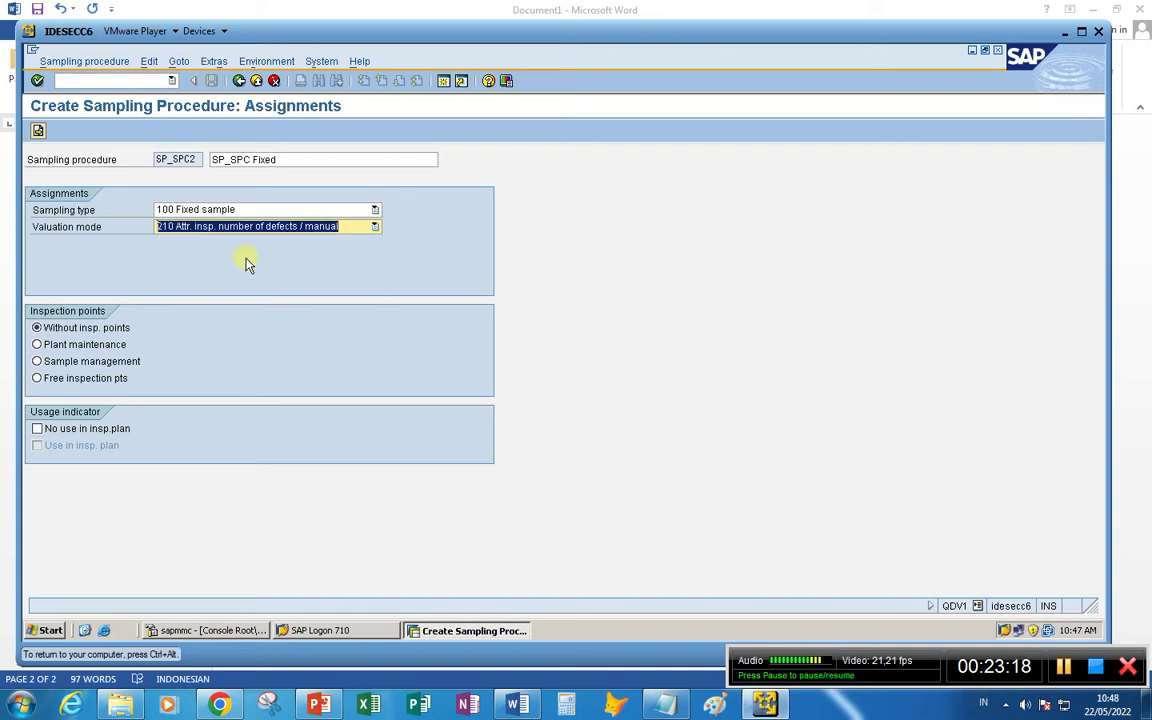
pyautogui.press('Return')
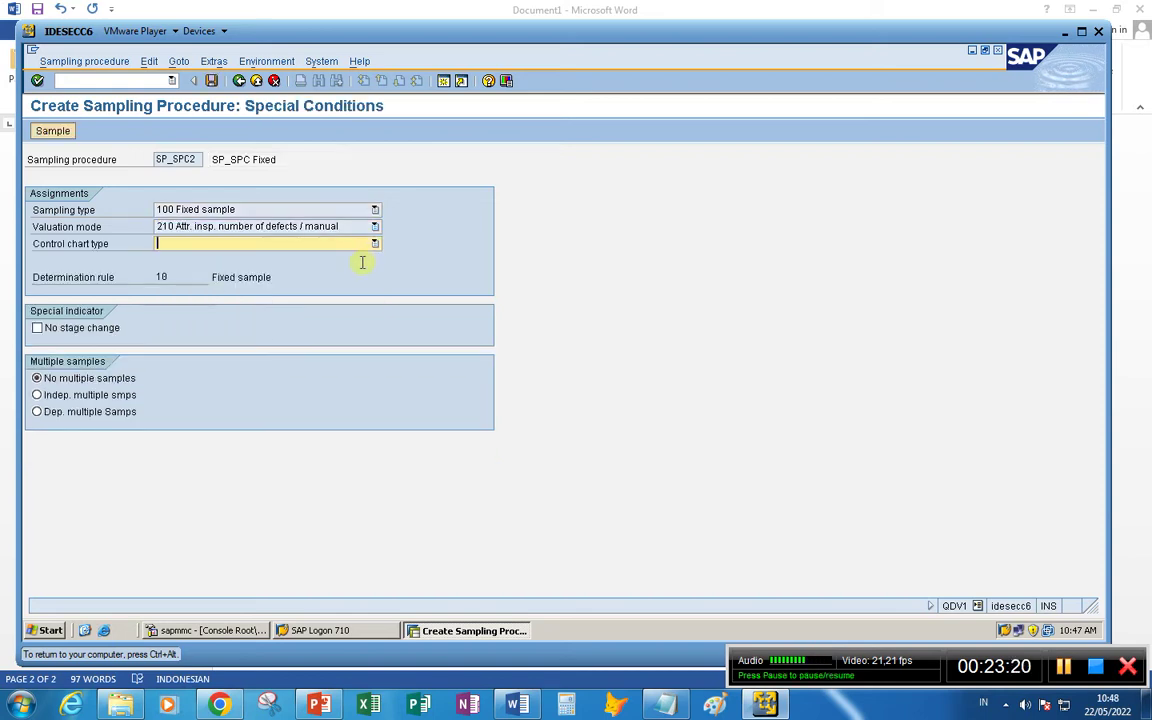
# - Try to change the valuation mode on the special conditions screen and go back, declining to leave the transaction
pyautogui.click(373, 228)
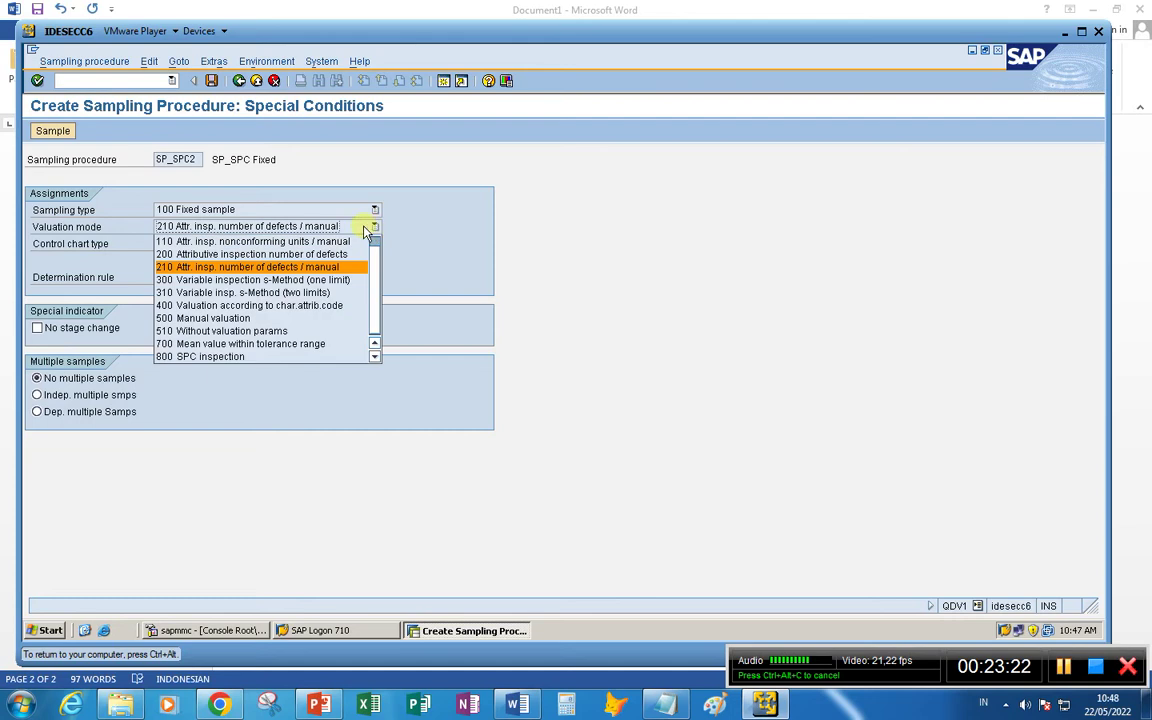
pyautogui.click(390, 234)
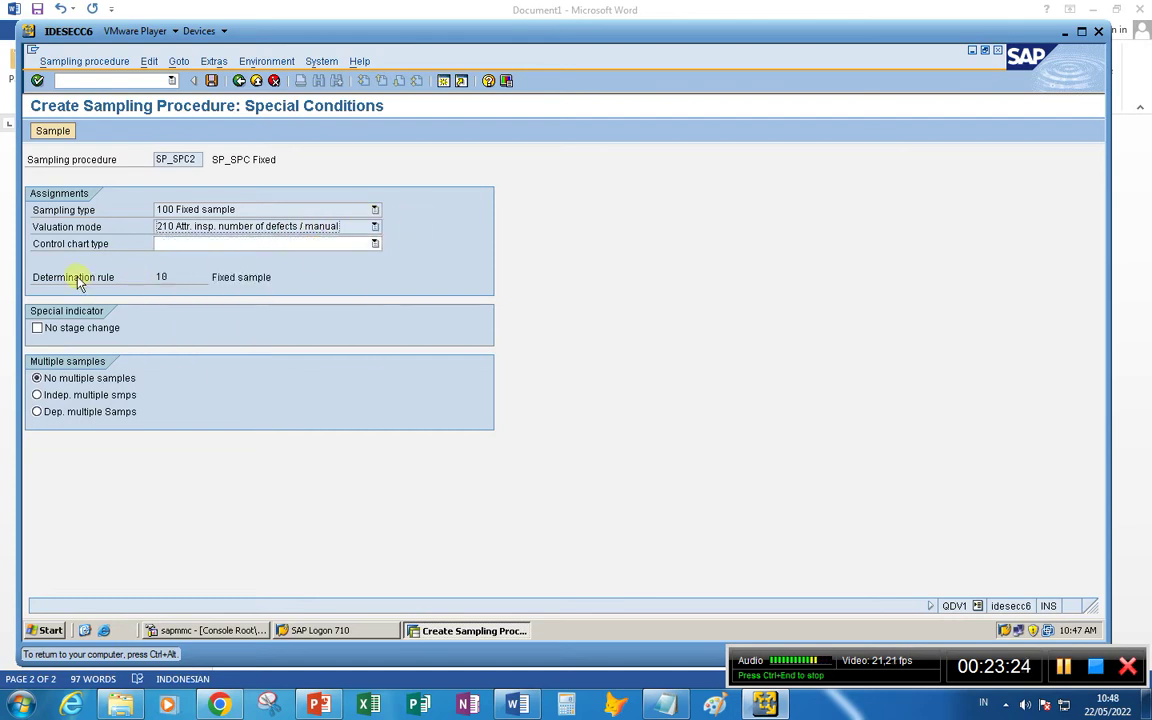
pyautogui.click(375, 227)
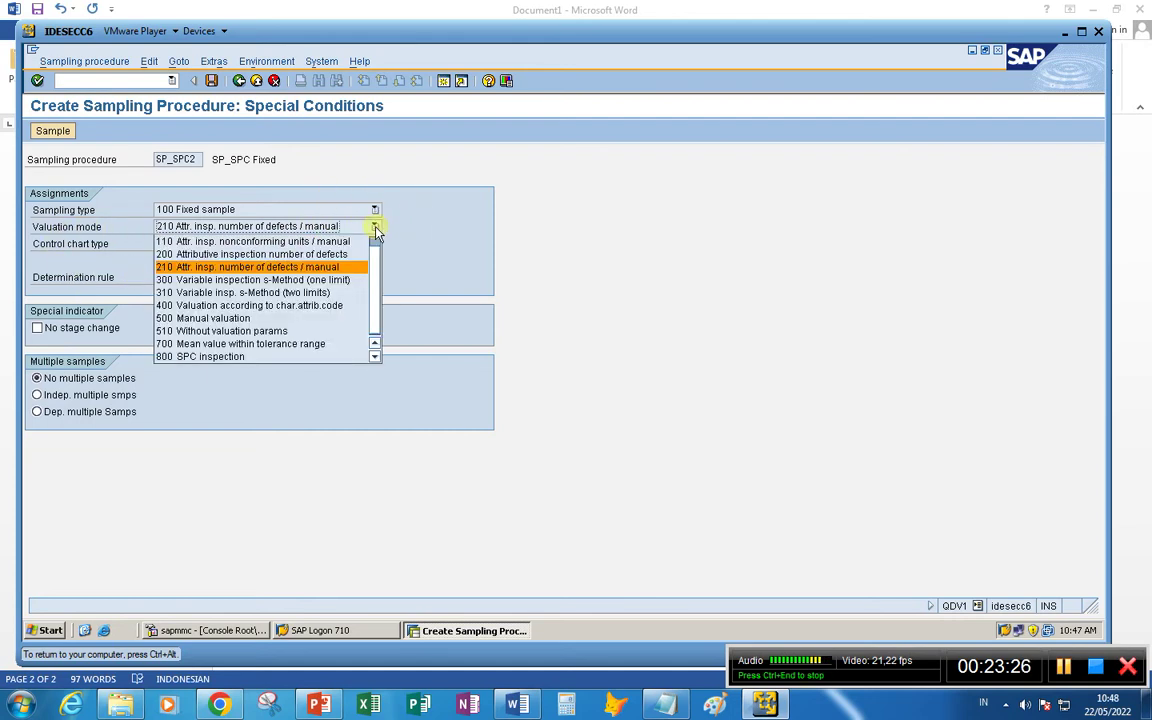
pyautogui.click(432, 244)
pyautogui.press('F3')
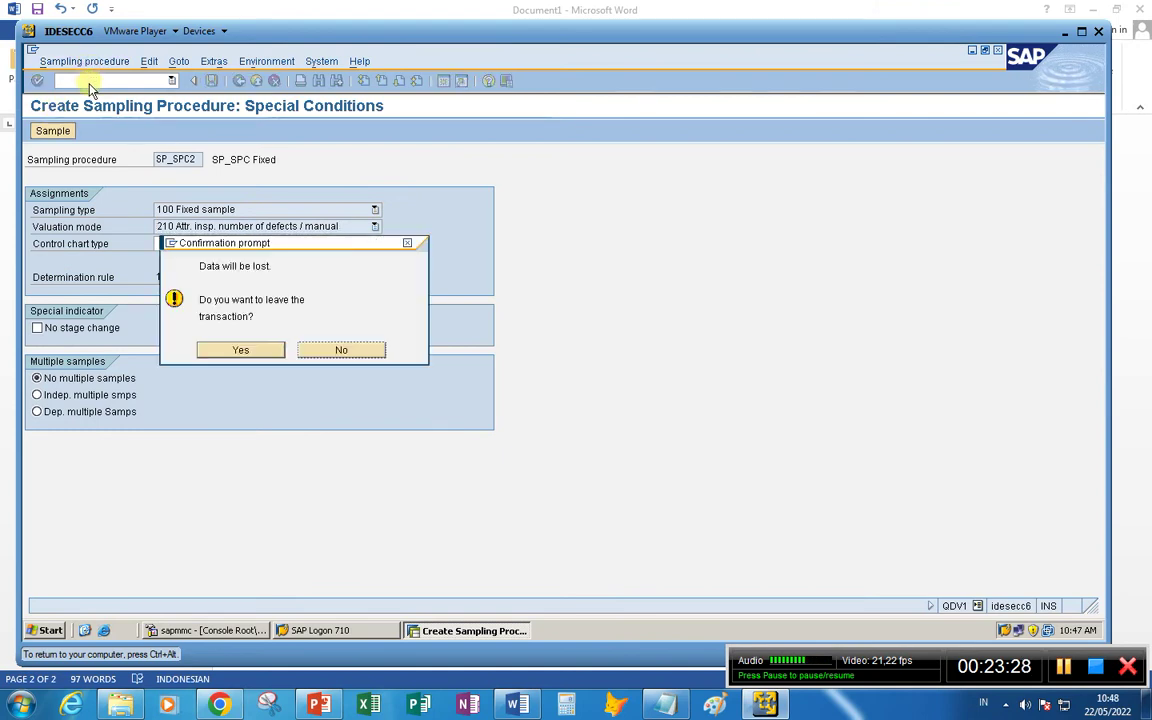
pyautogui.click(330, 351)
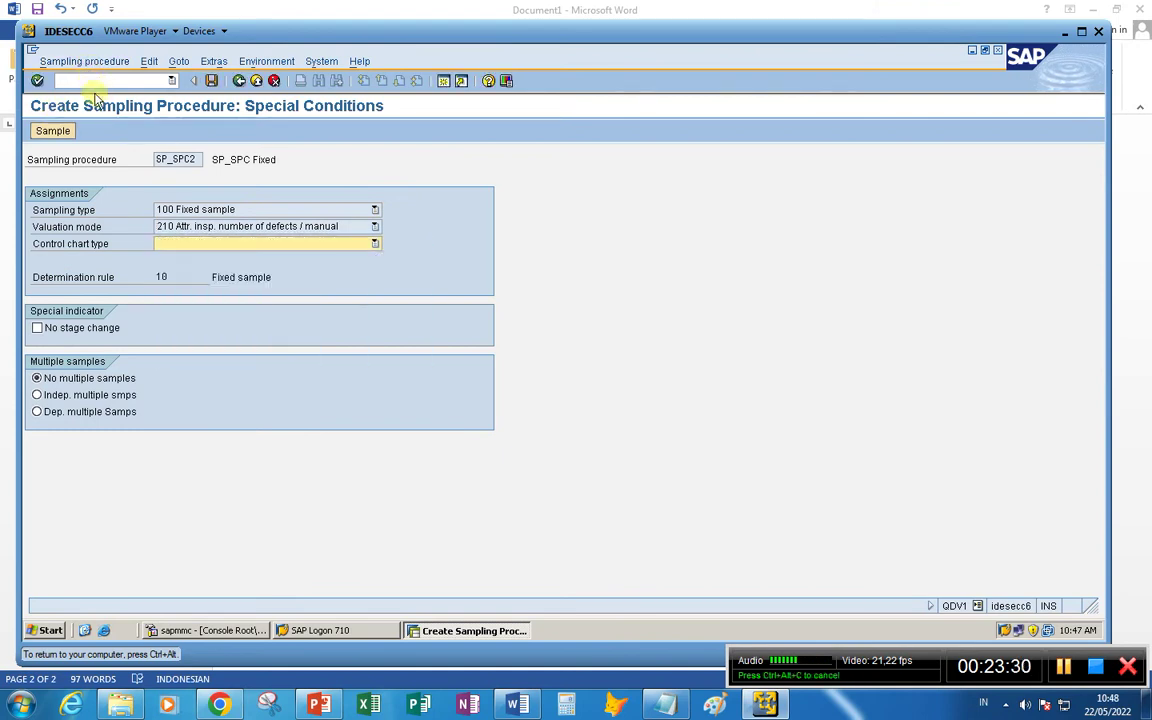
# - Discard the unsaved sampling procedure, restart transaction QDV1 and reopen the assignments for SP_SPC2
pyautogui.click(86, 81)
pyautogui.write('/n')
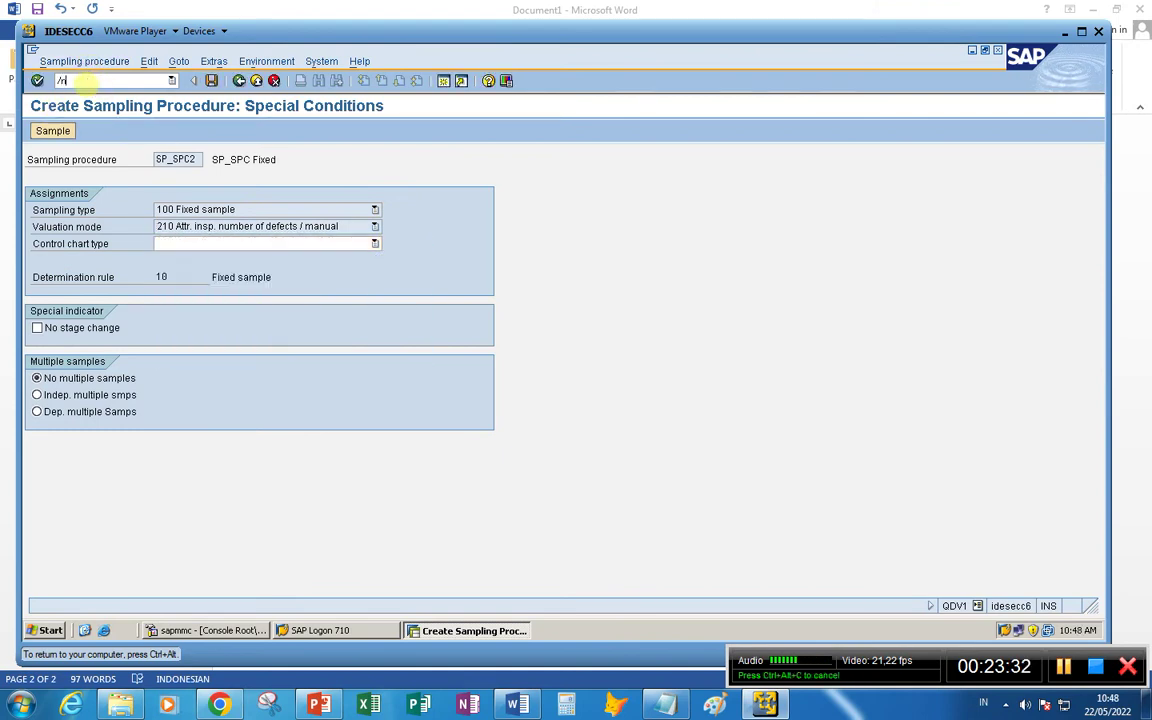
pyautogui.press('Return')
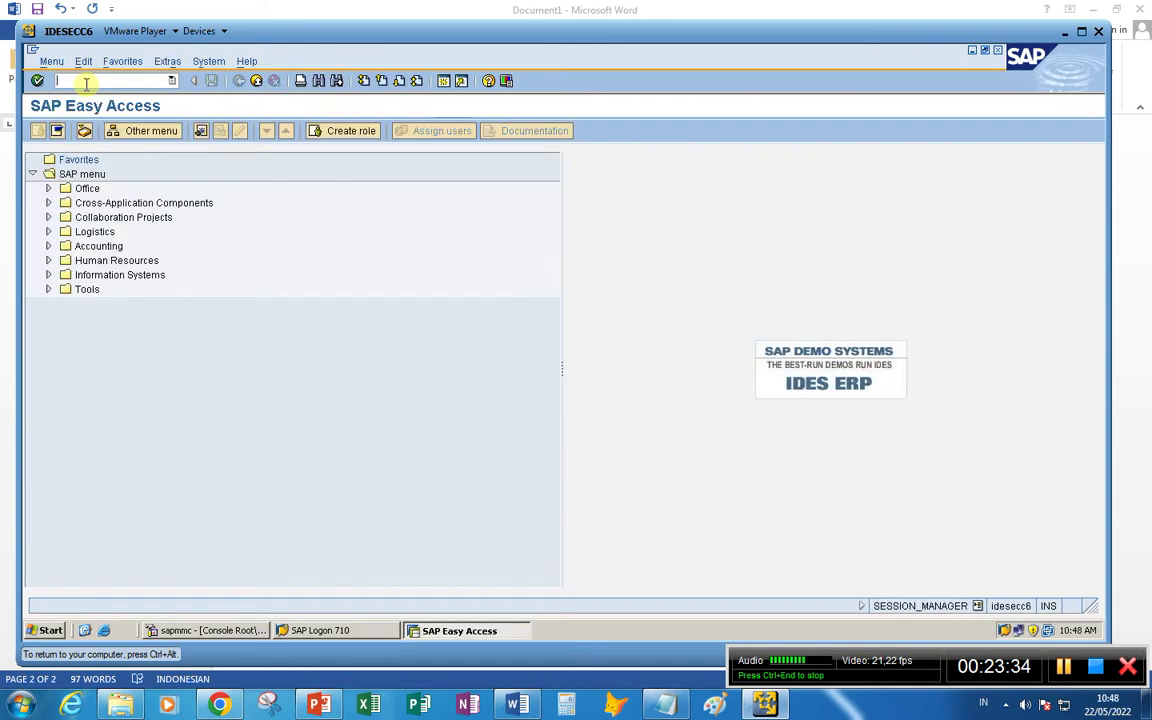
pyautogui.write('qdv')
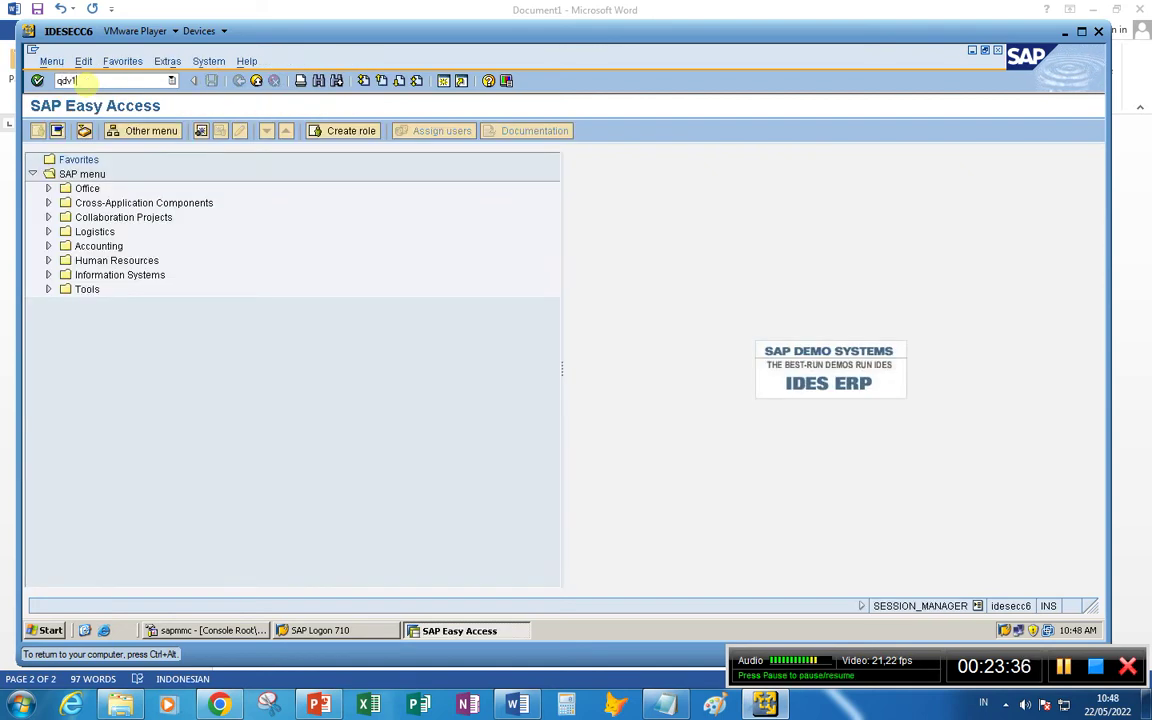
pyautogui.write('1')
pyautogui.press('Return')
pyautogui.press('Return')
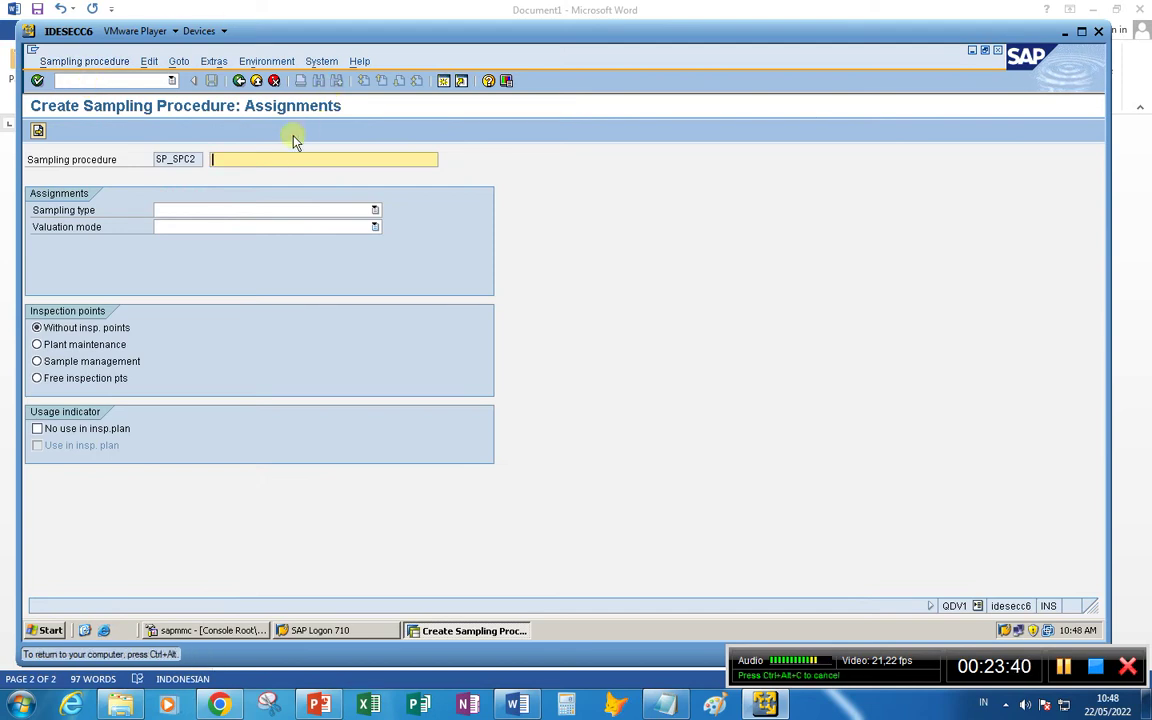
# - Describe the procedure as SP_SPC Fixed with sampling type 100 Fixed sample and valuation mode 800 SPC inspection, and proceed to the special conditions
pyautogui.click(269, 160)
pyautogui.click(269, 174)
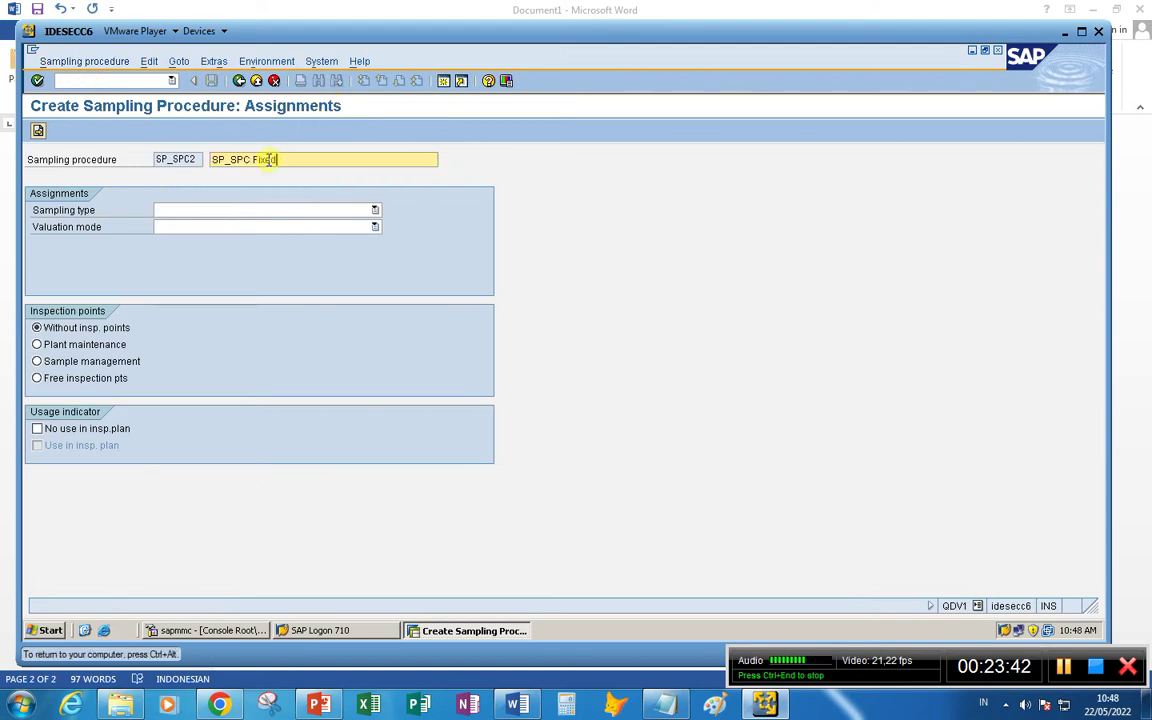
pyautogui.click(375, 211)
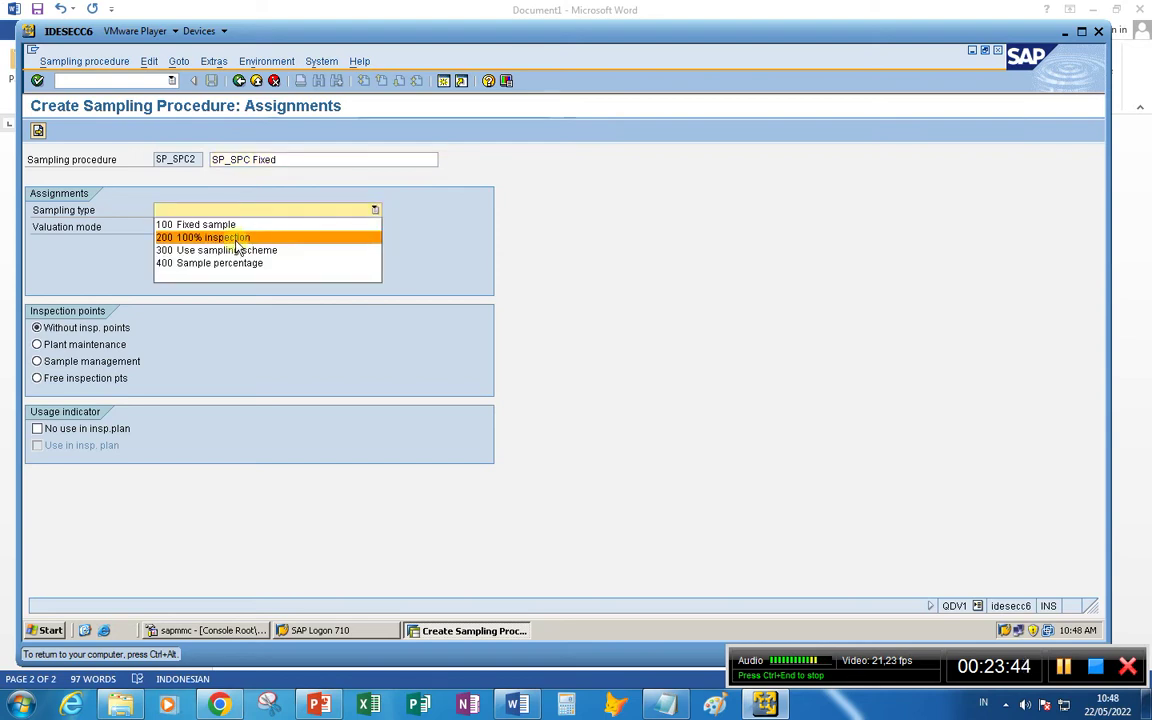
pyautogui.click(200, 224)
pyautogui.click(358, 228)
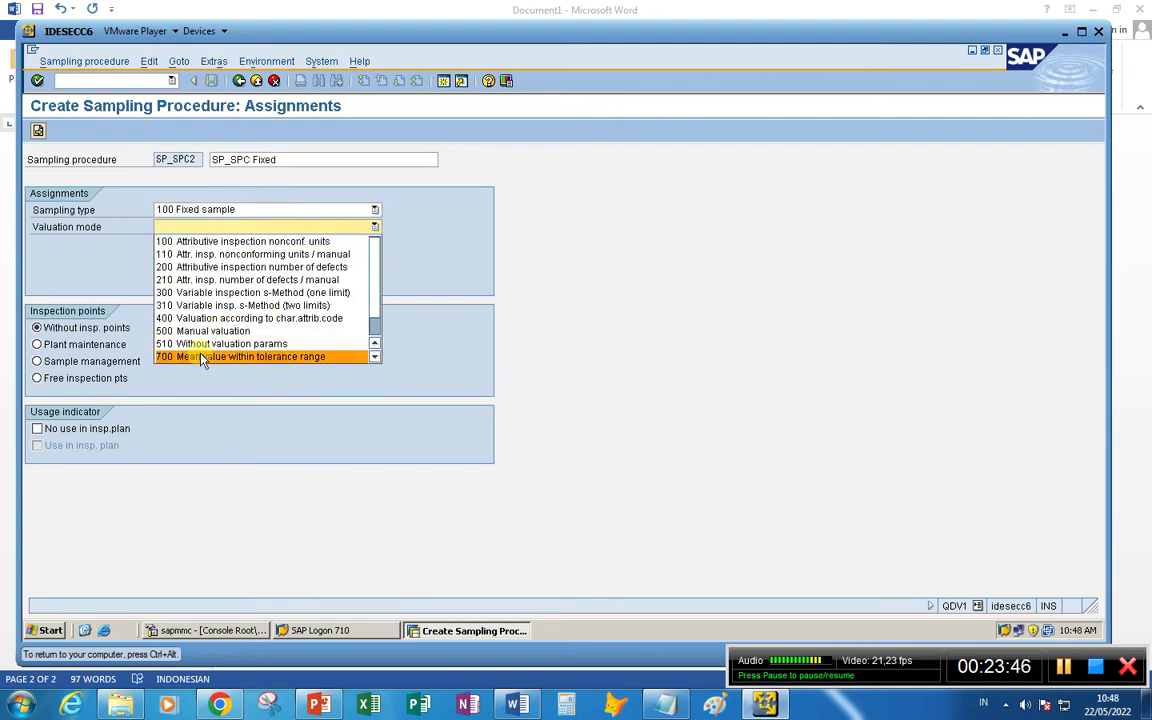
pyautogui.scroll(-1, 205, 333)
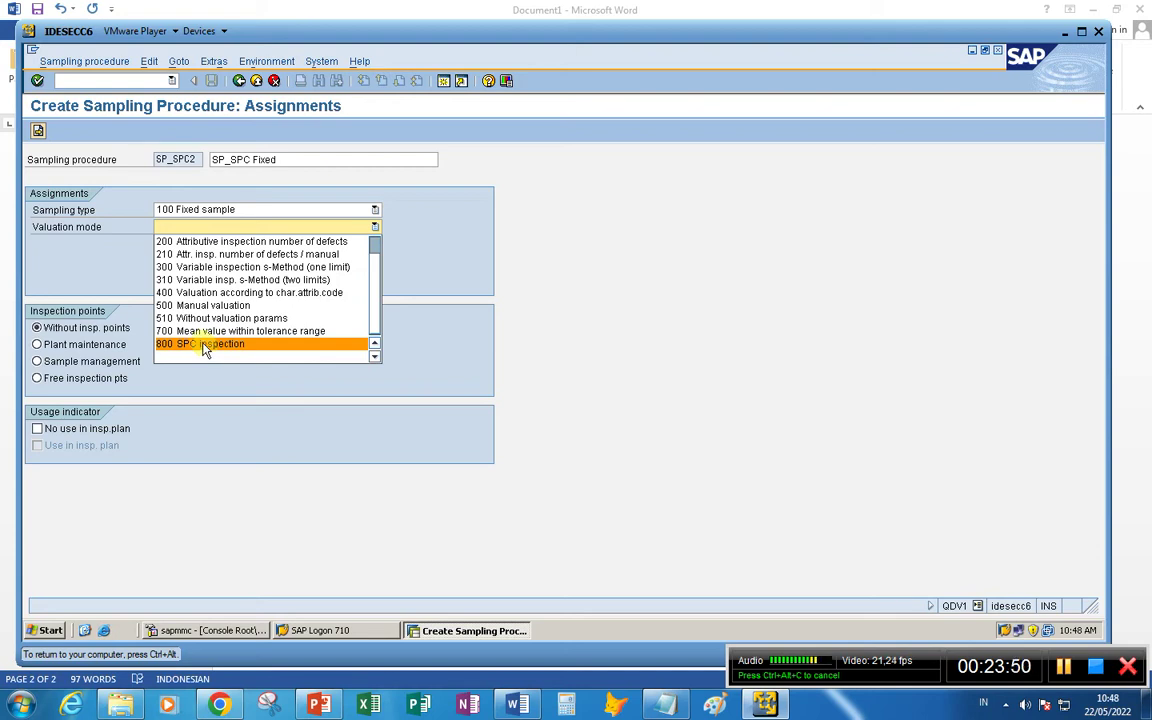
pyautogui.click(205, 344)
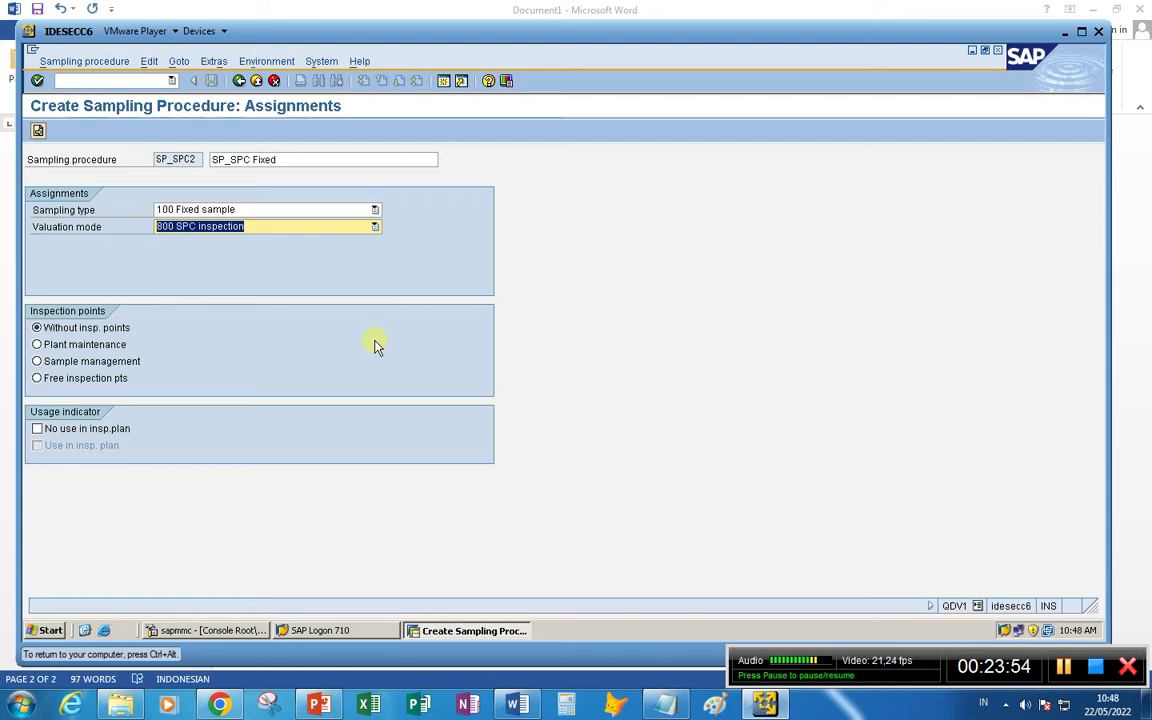
pyautogui.press('Return')
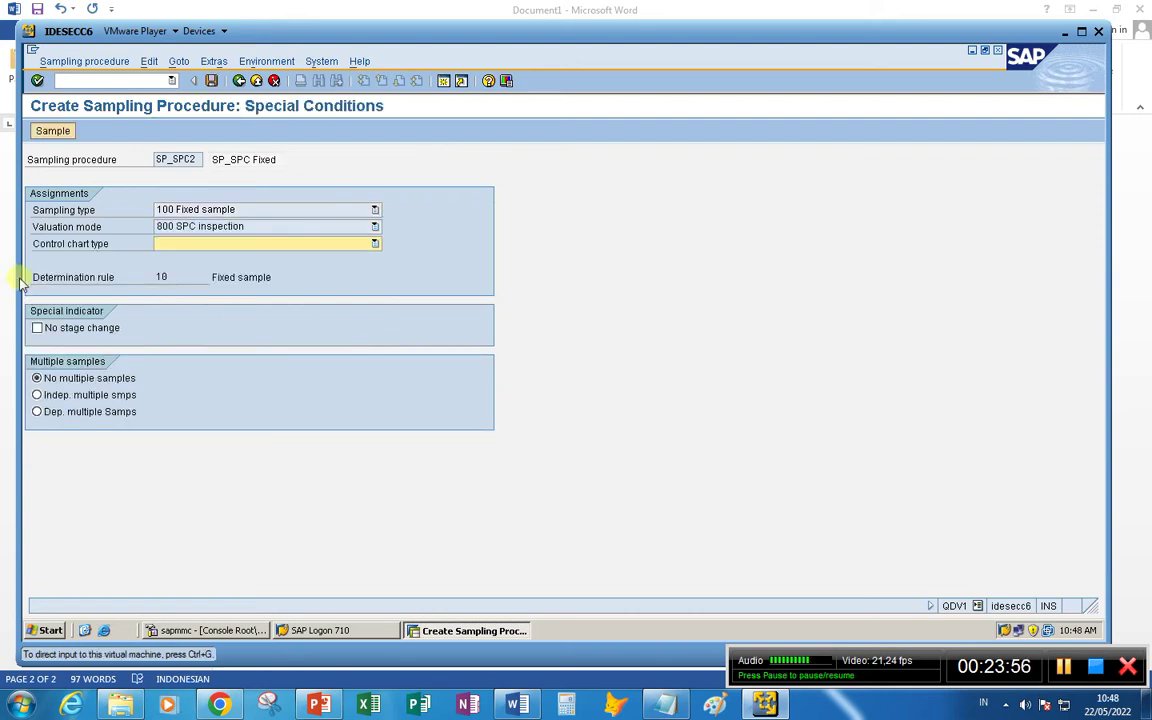
# - Set the control chart type to 215 Shewhart chart for X bar / S / USA
pyautogui.click(375, 245)
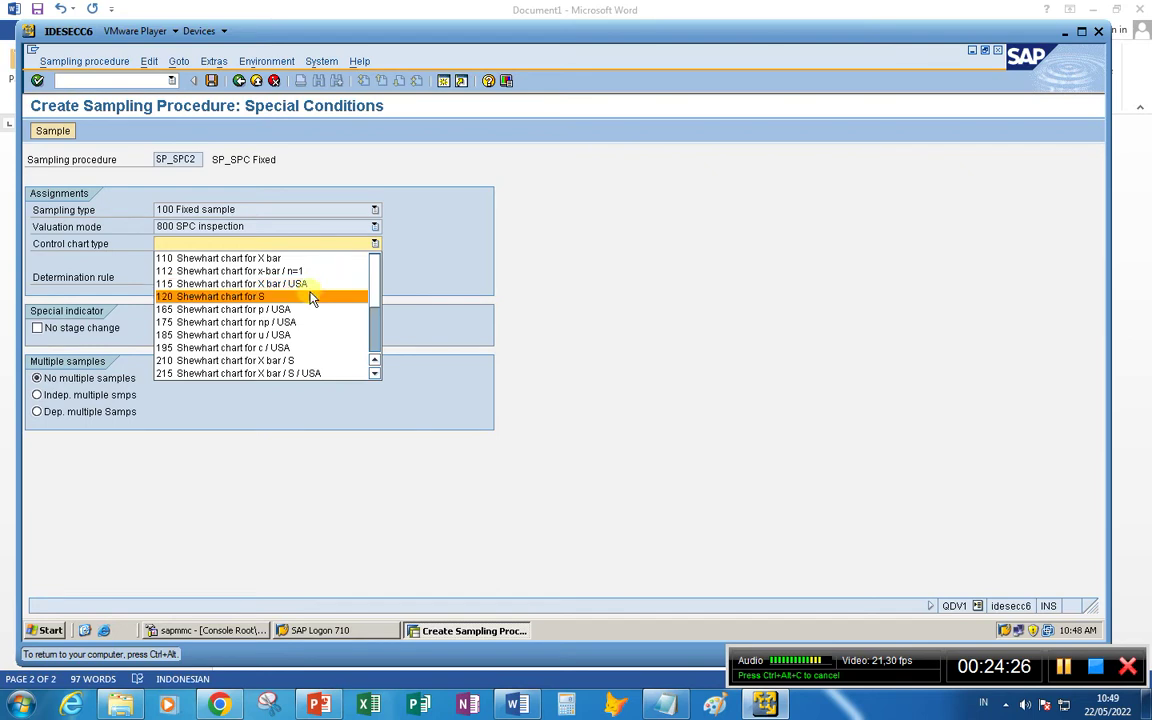
pyautogui.scroll(-3, 288, 320)
pyautogui.scroll(2, 225, 340)
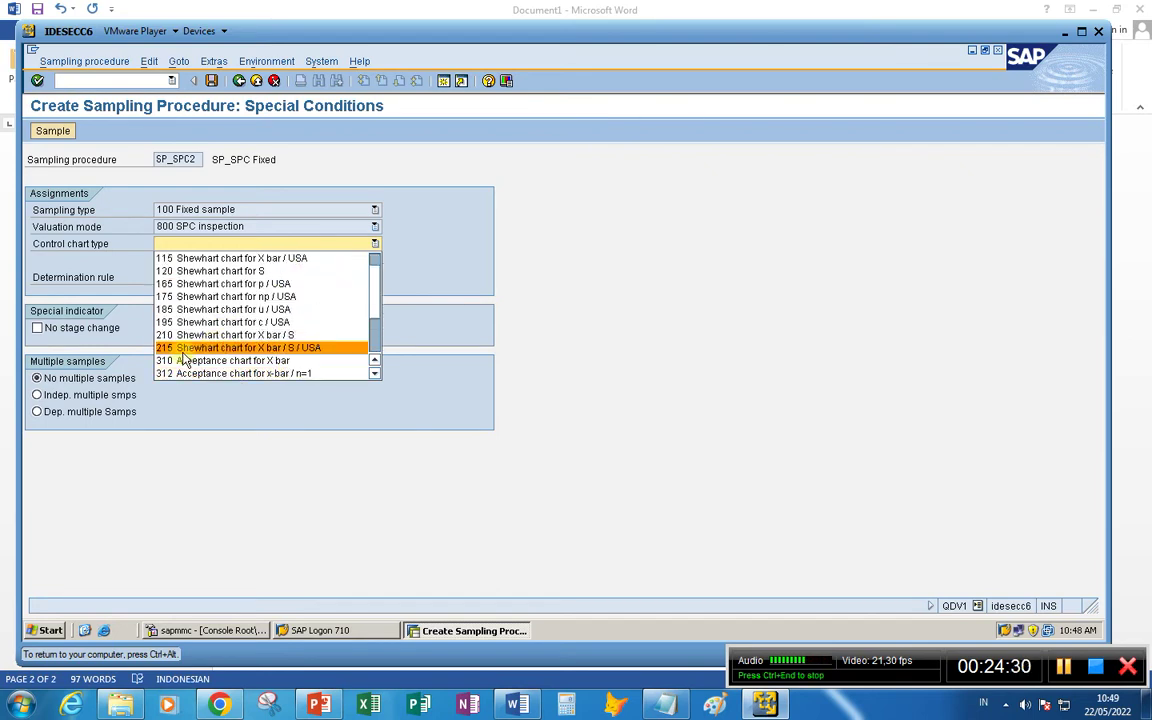
pyautogui.click(275, 348)
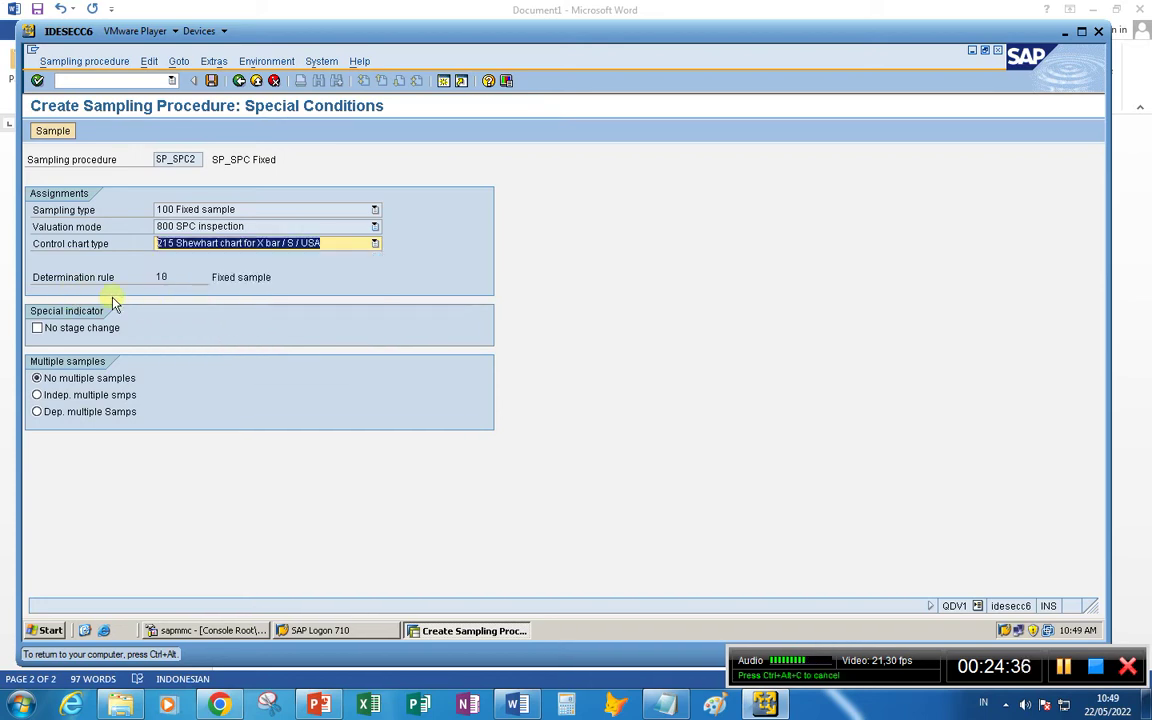
pyautogui.press('Home')
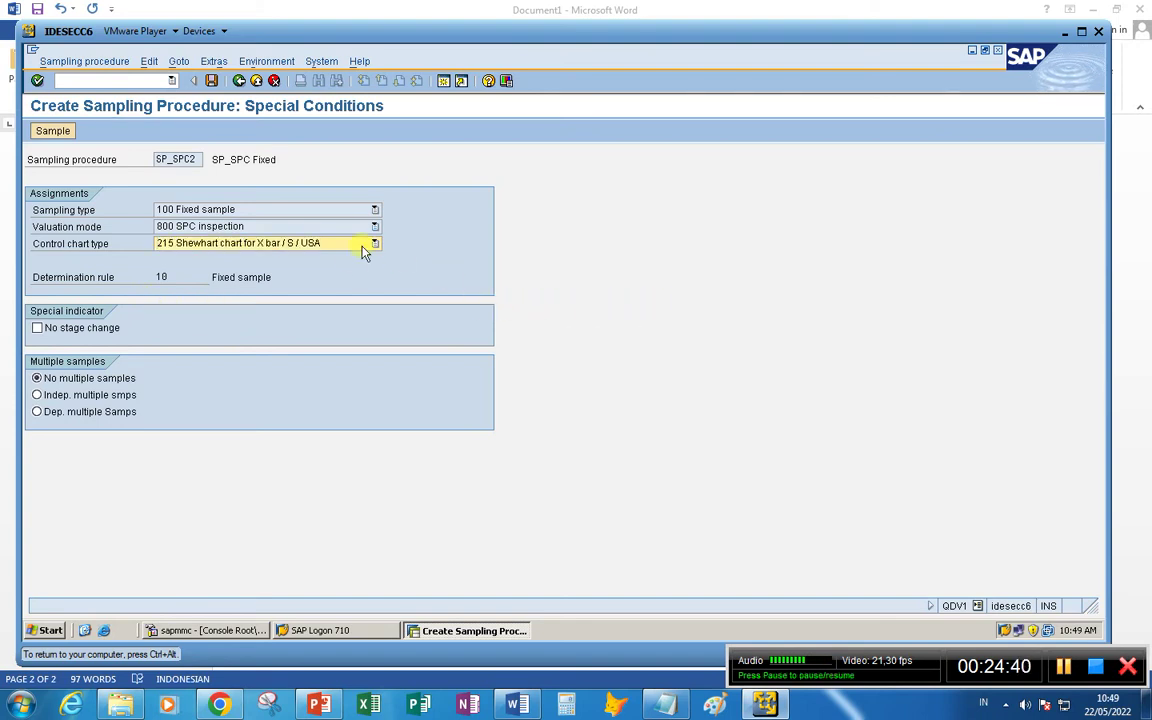
# - Enter the fixed sample size for SP_SPC2 and save the sampling procedure
pyautogui.click(52, 130)
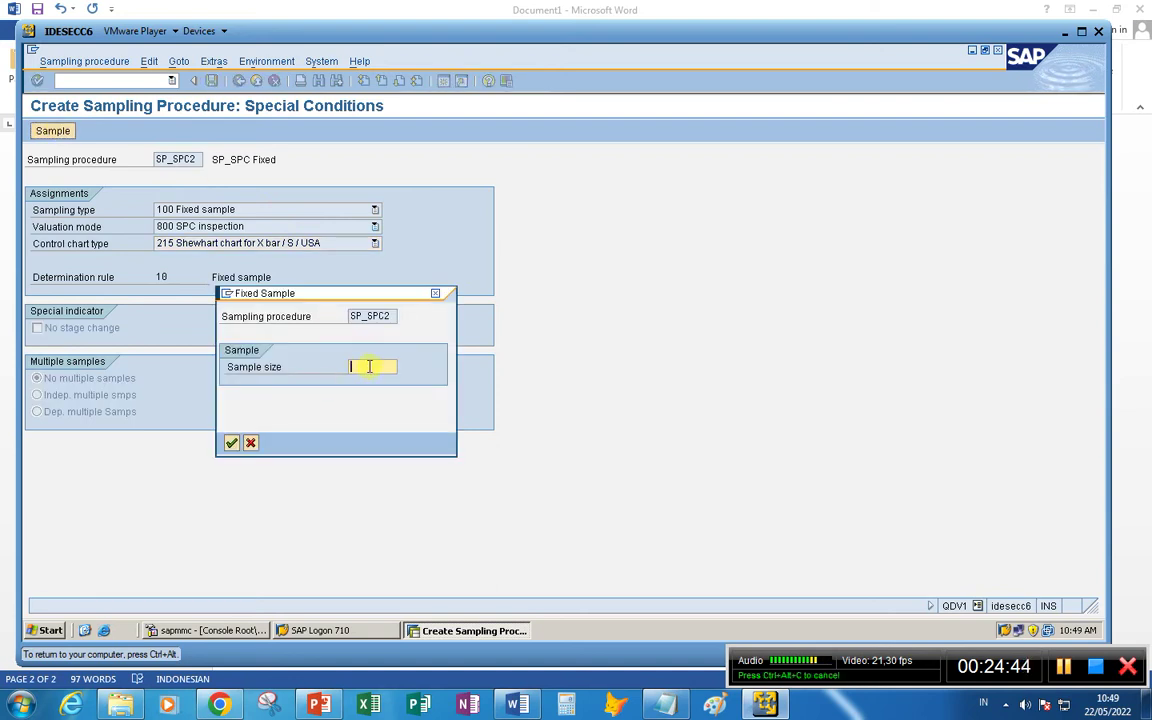
pyautogui.press('Return')
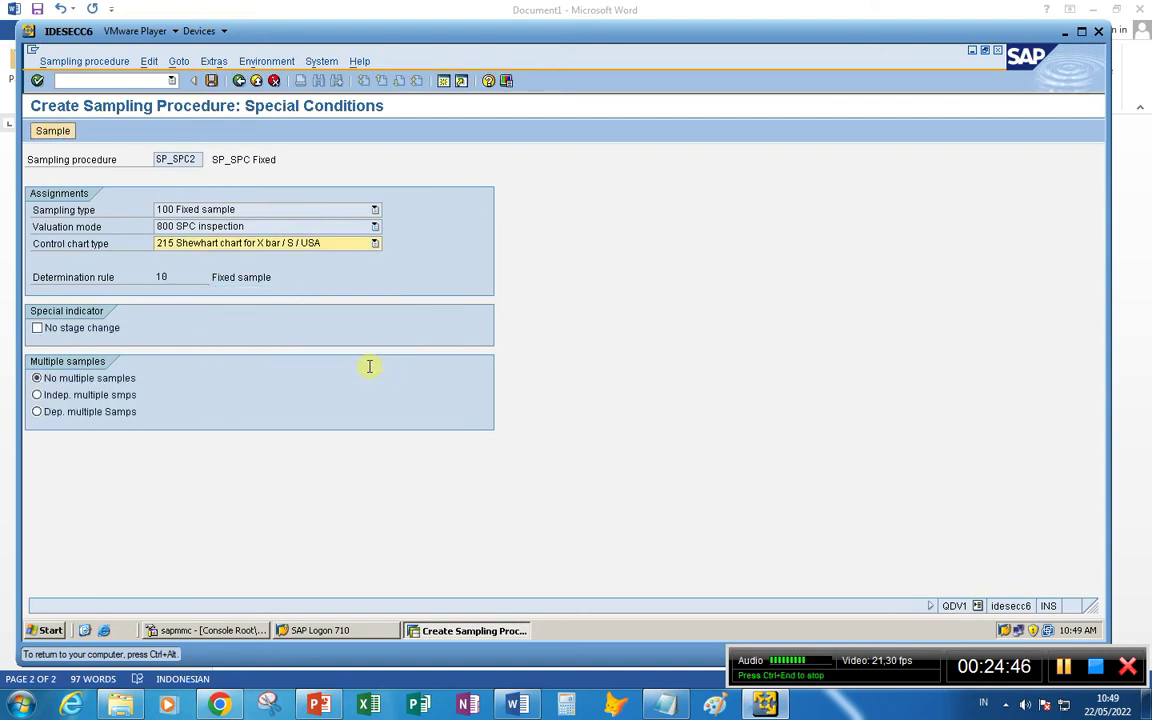
pyautogui.click(211, 80)
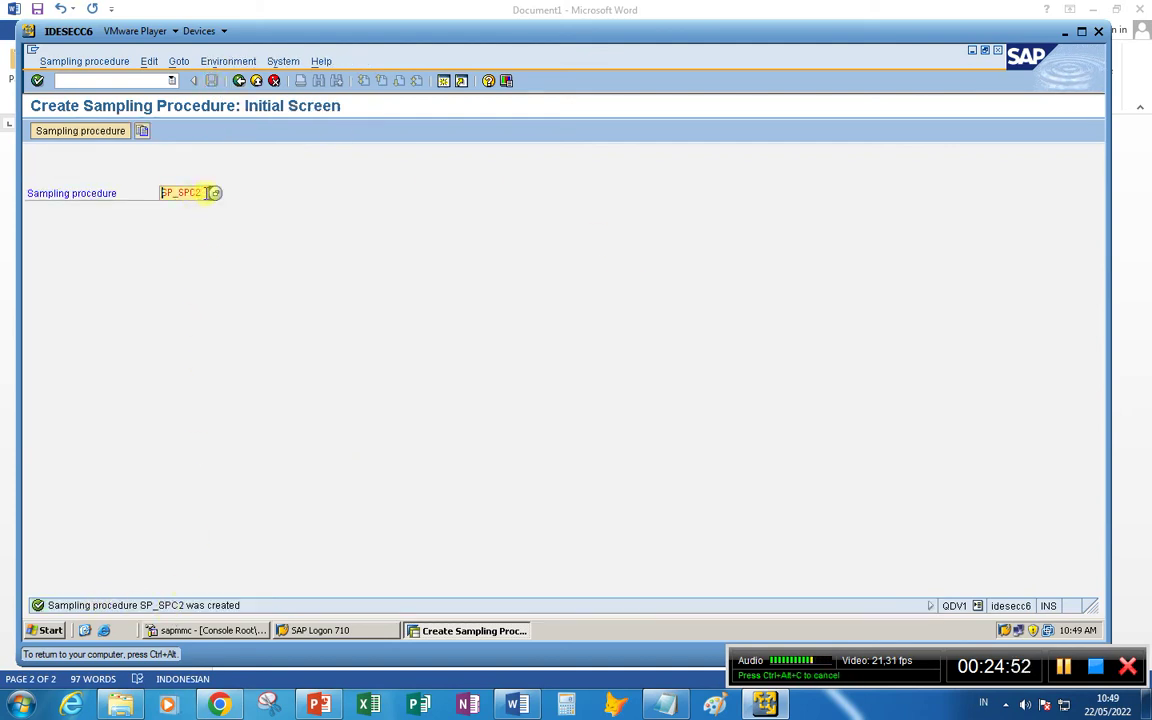
# - Switch to the spc notes in Notepad, append (SP_SPC2) to the sampling procedure line and add the line "3. Inspection plan --> QP01"
pyautogui.moveTo(197, 192); pyautogui.dragTo(150, 205)
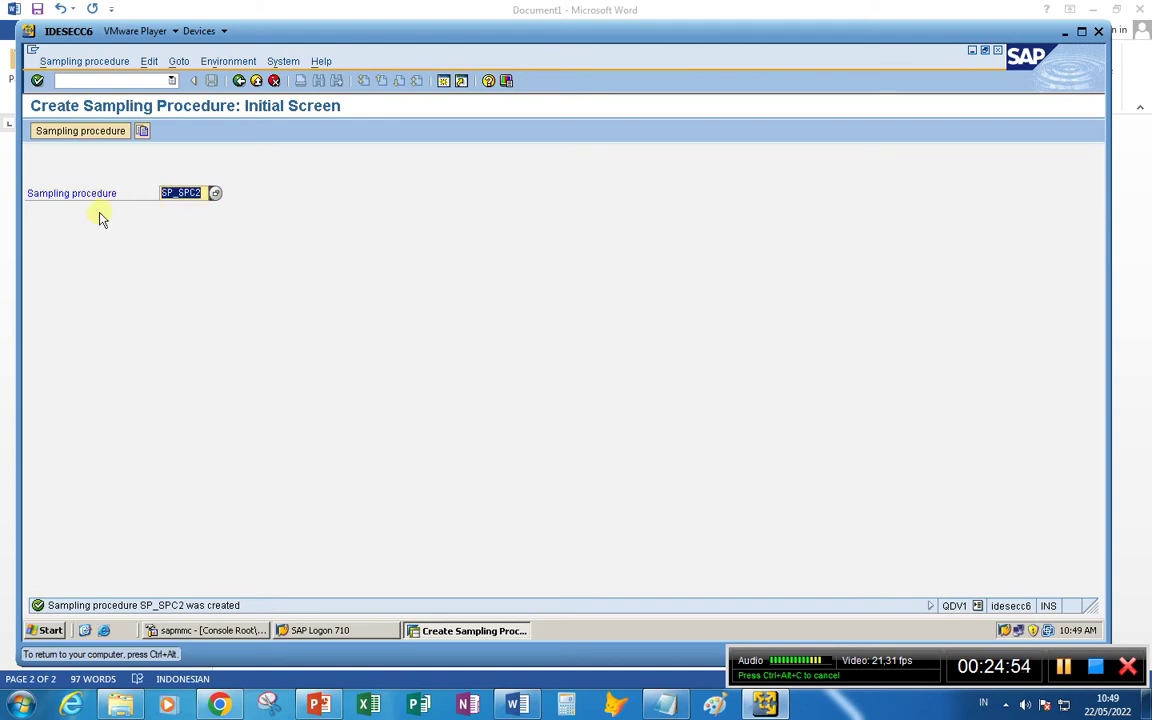
pyautogui.click(136, 229)
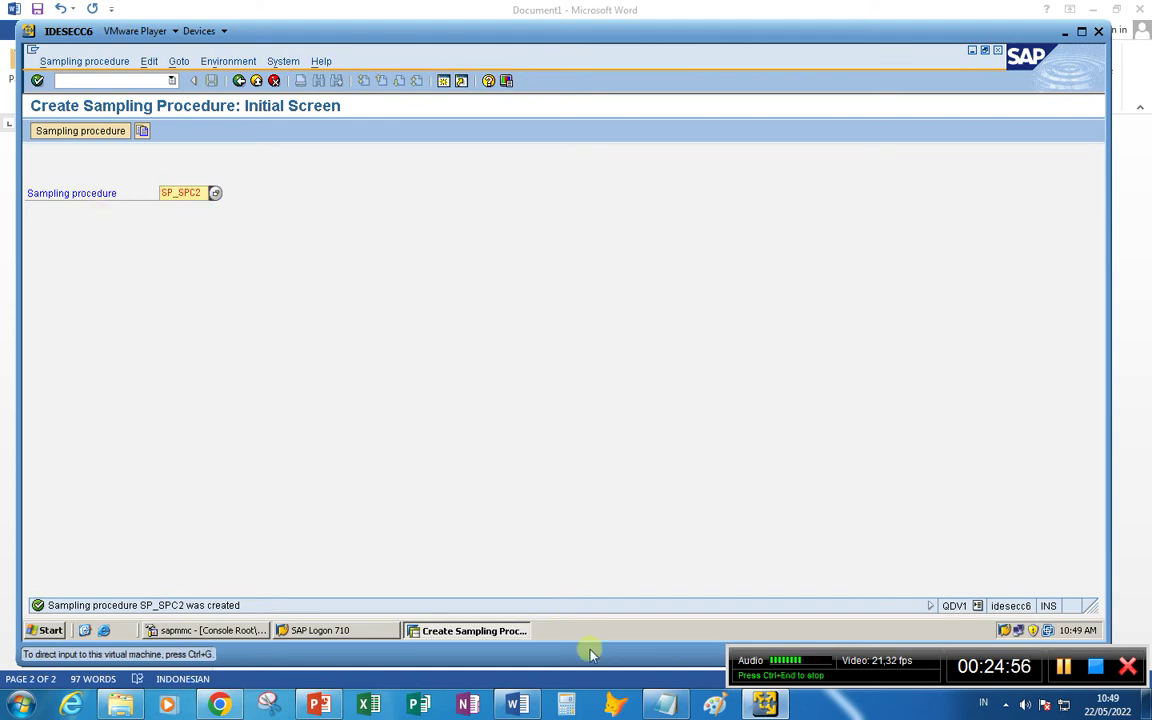
pyautogui.click(664, 704)
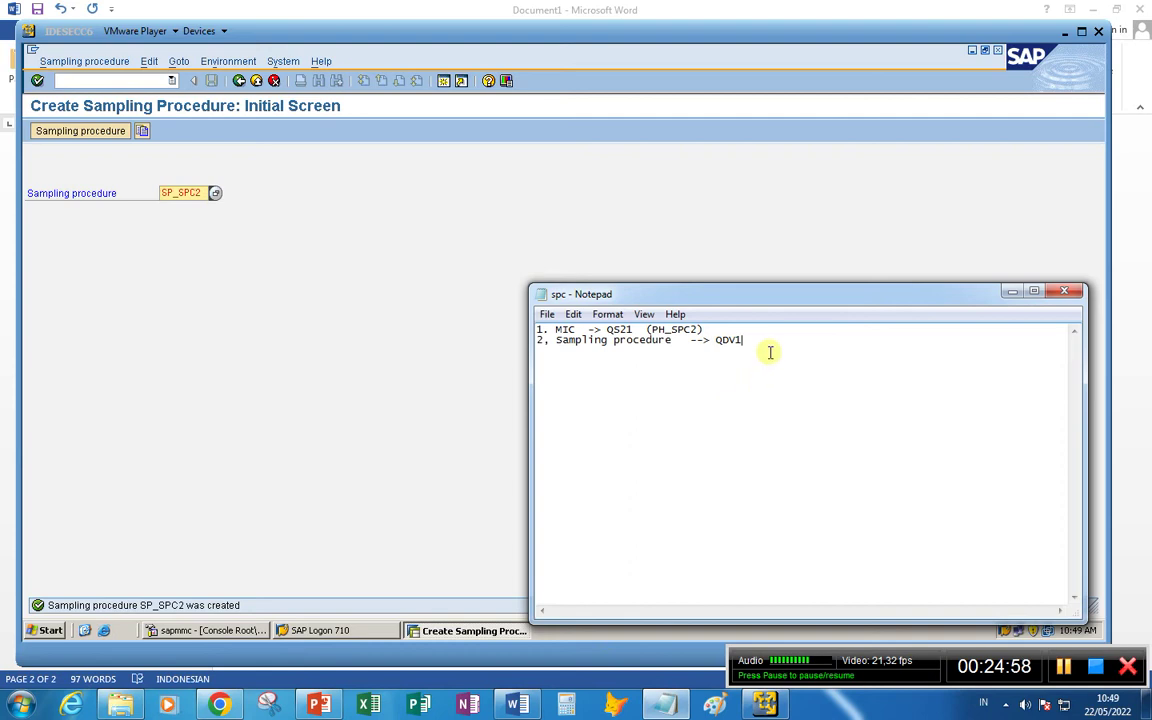
pyautogui.write('(SP_SPC2) ')
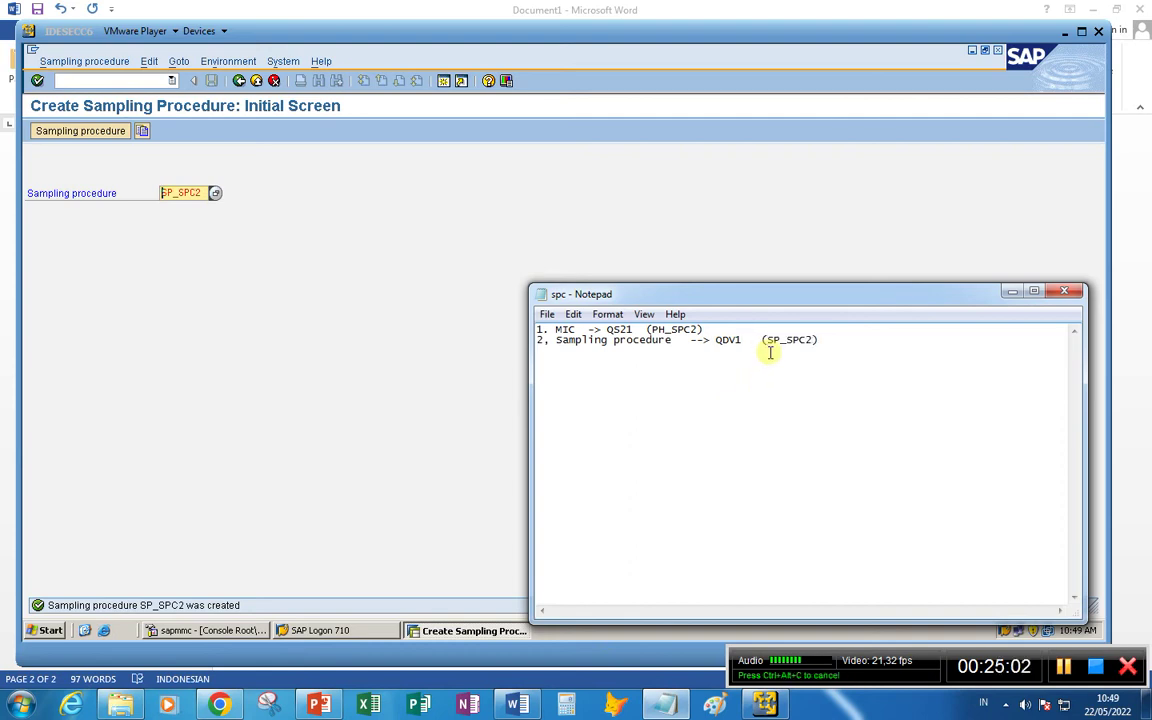
pyautogui.write('3. Inspection')
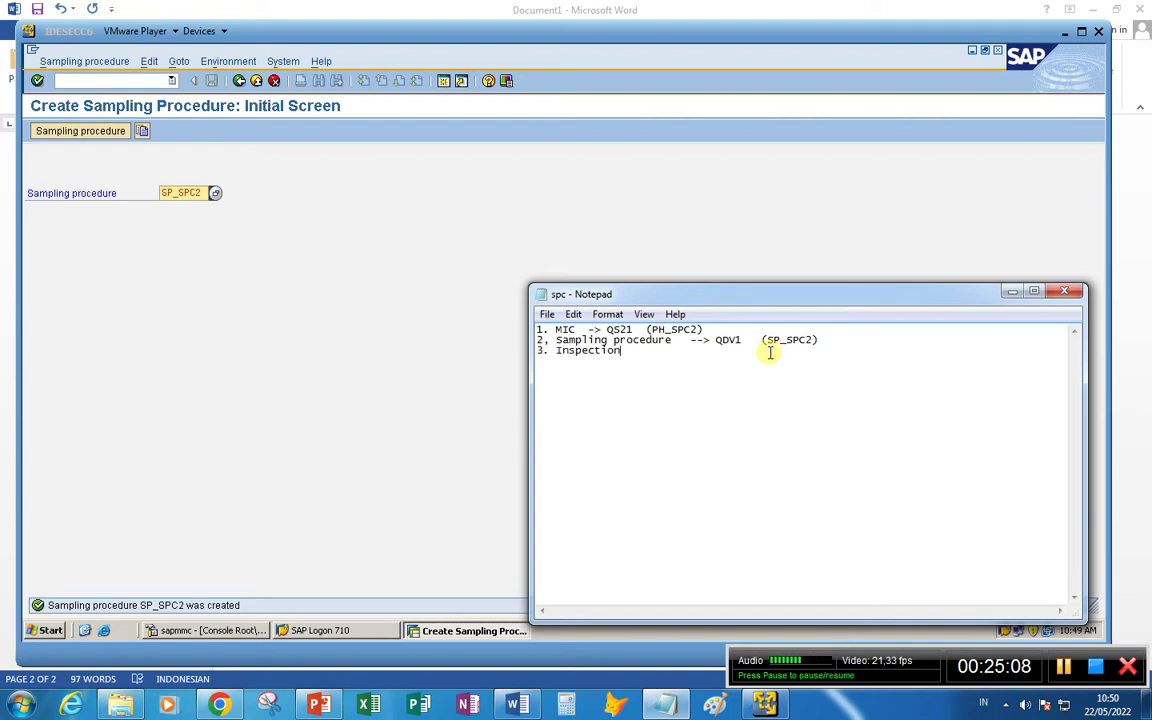
pyautogui.write(' plan')
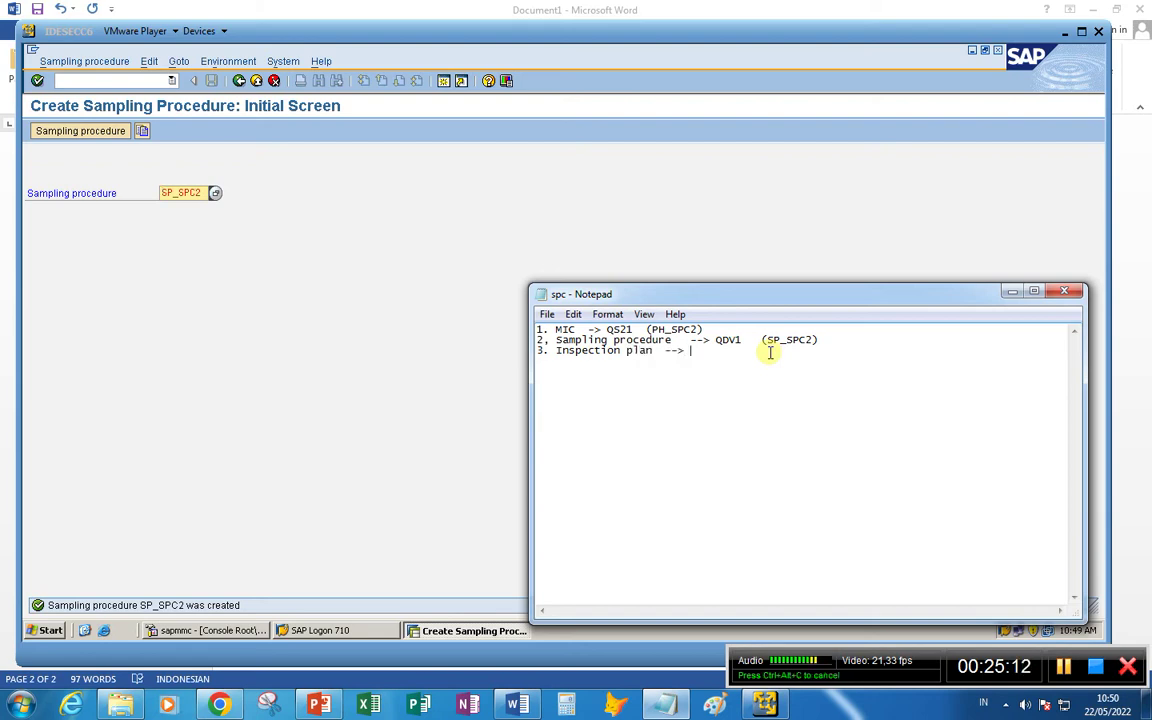
pyautogui.write('   --> QP01')
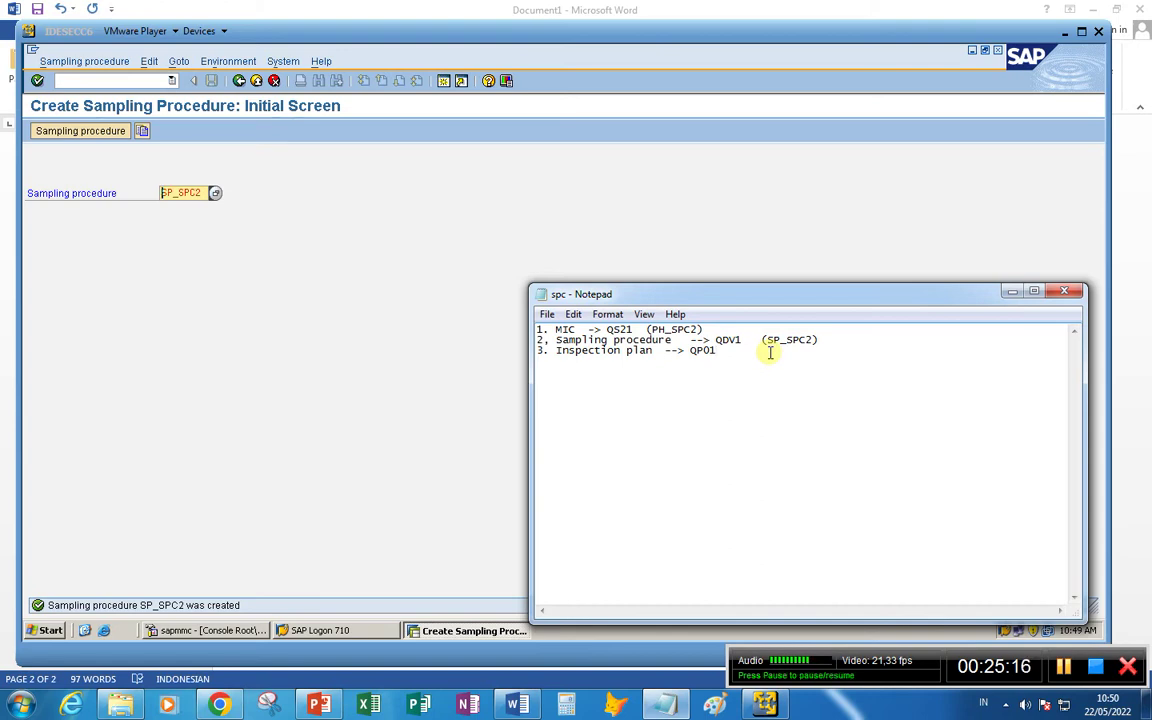
# - Return to SAP, leave the sampling procedure transaction and start transaction QP01 to create an inspection plan
pyautogui.click(73, 83)
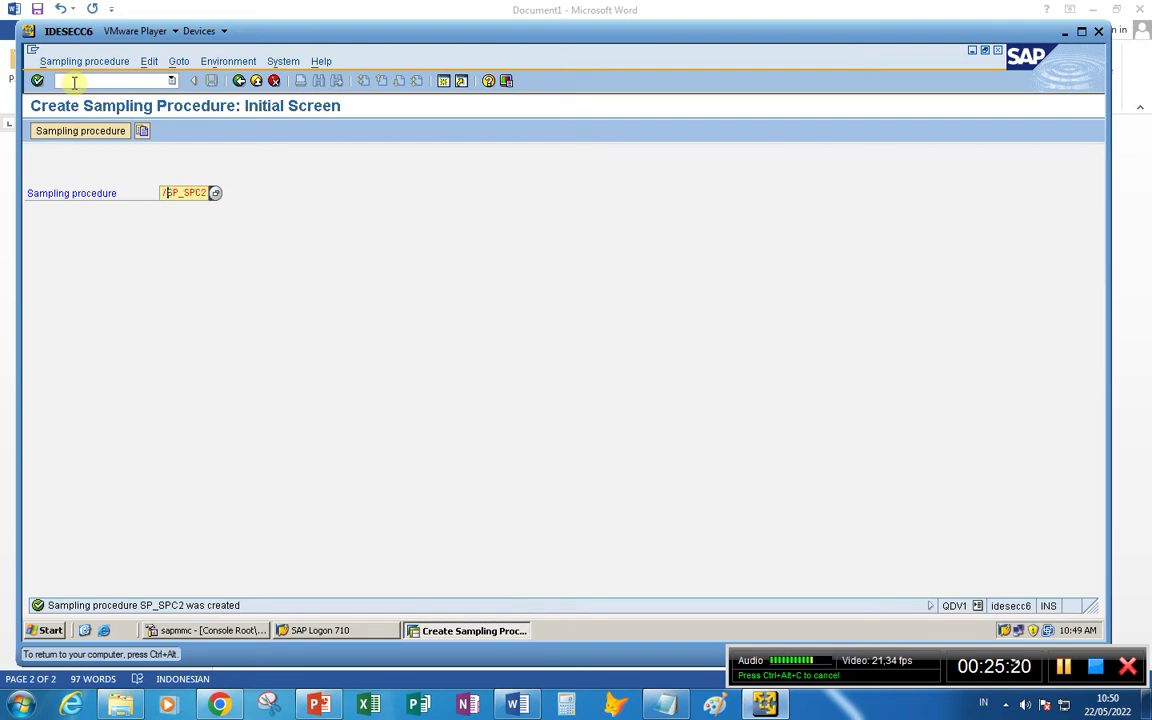
pyautogui.press('Return')
pyautogui.write('/n')
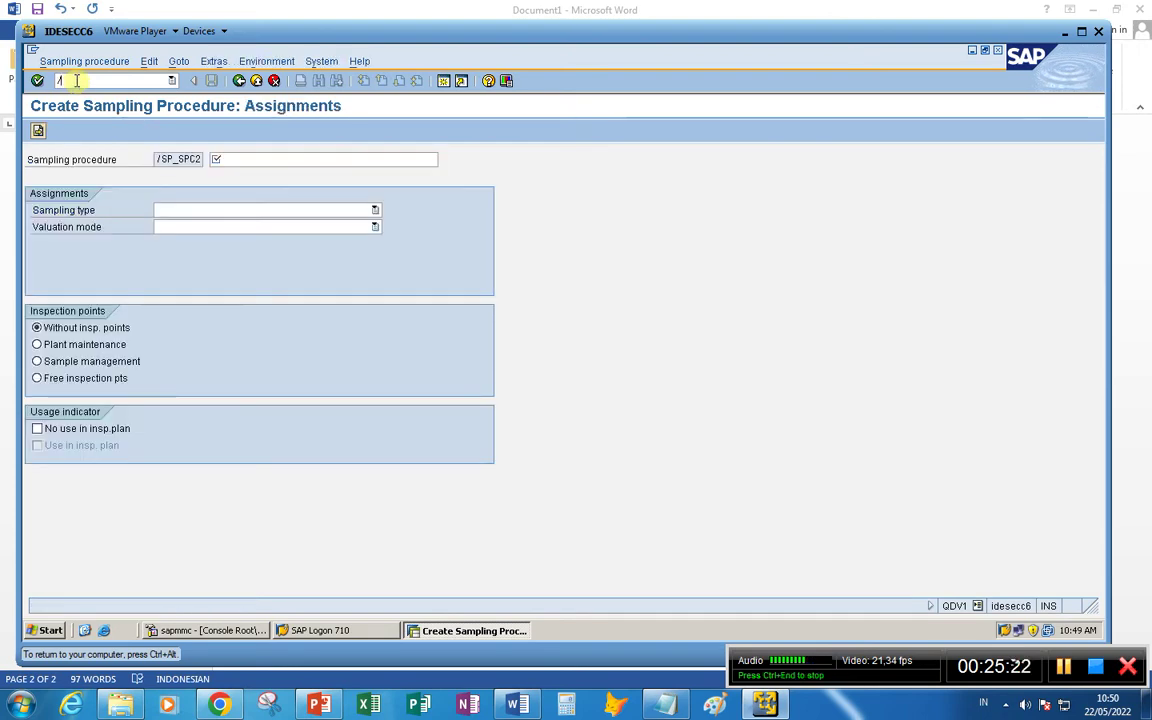
pyautogui.press('Return')
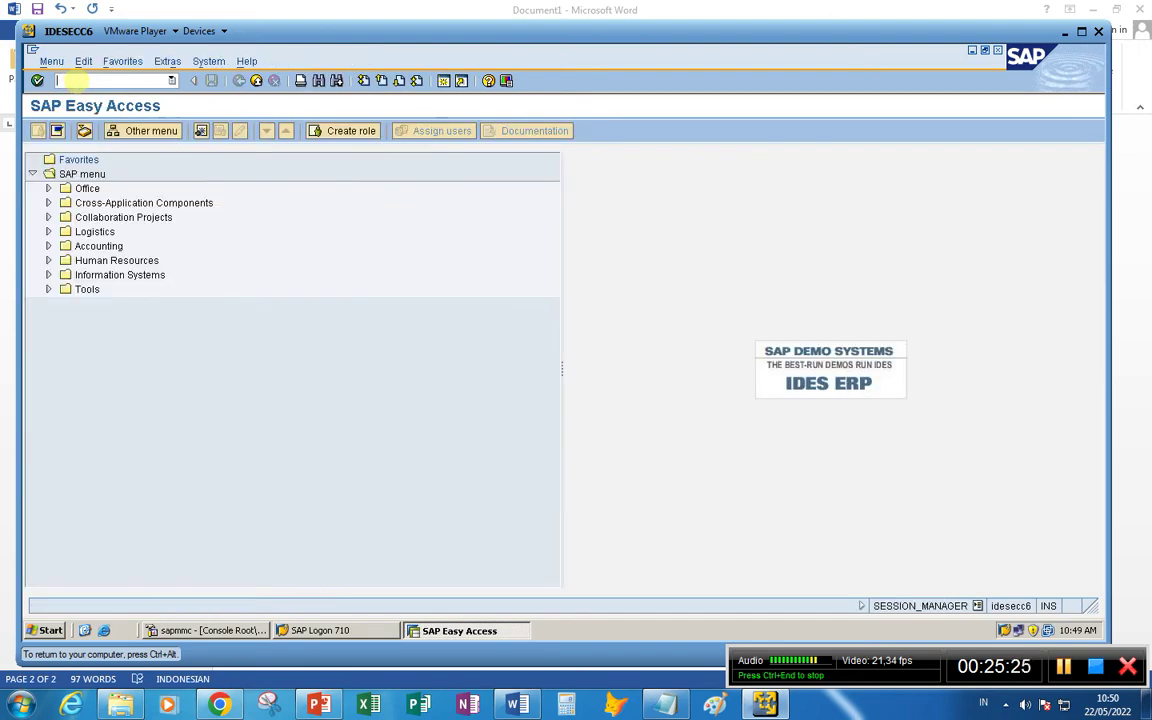
pyautogui.write('qp01')
pyautogui.press('Return')
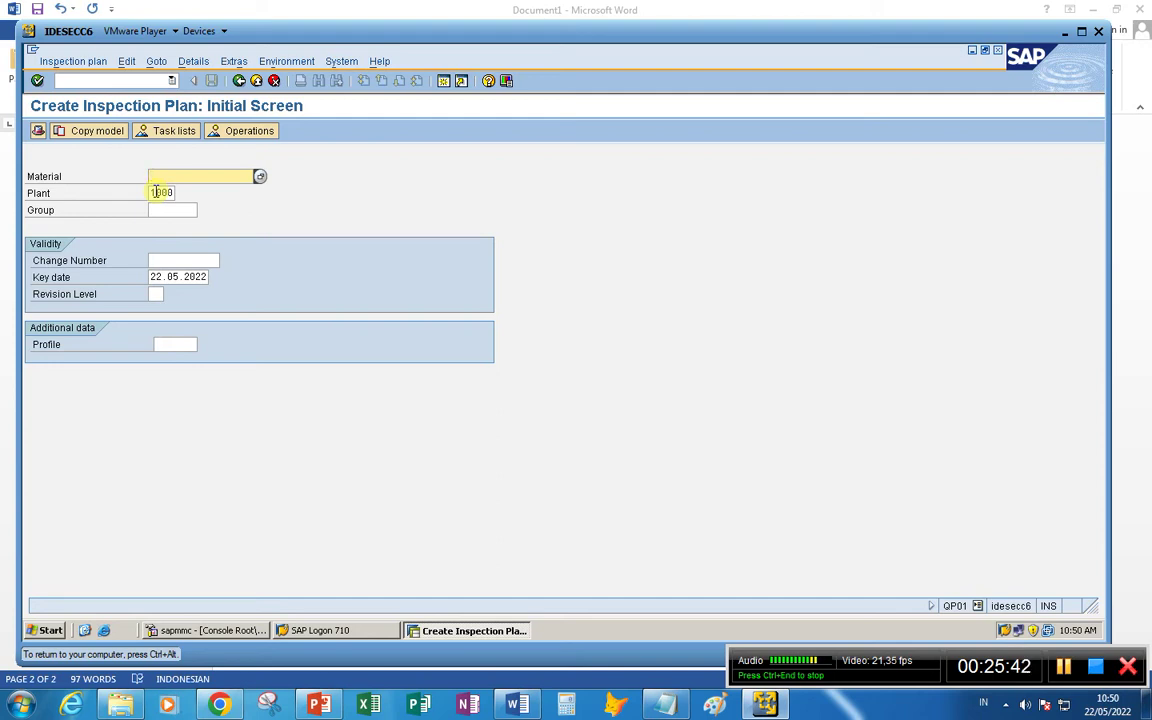
# - Choose material tepung for plant 1000 and open its inspection plan task list overview
pyautogui.press('BackSpace')
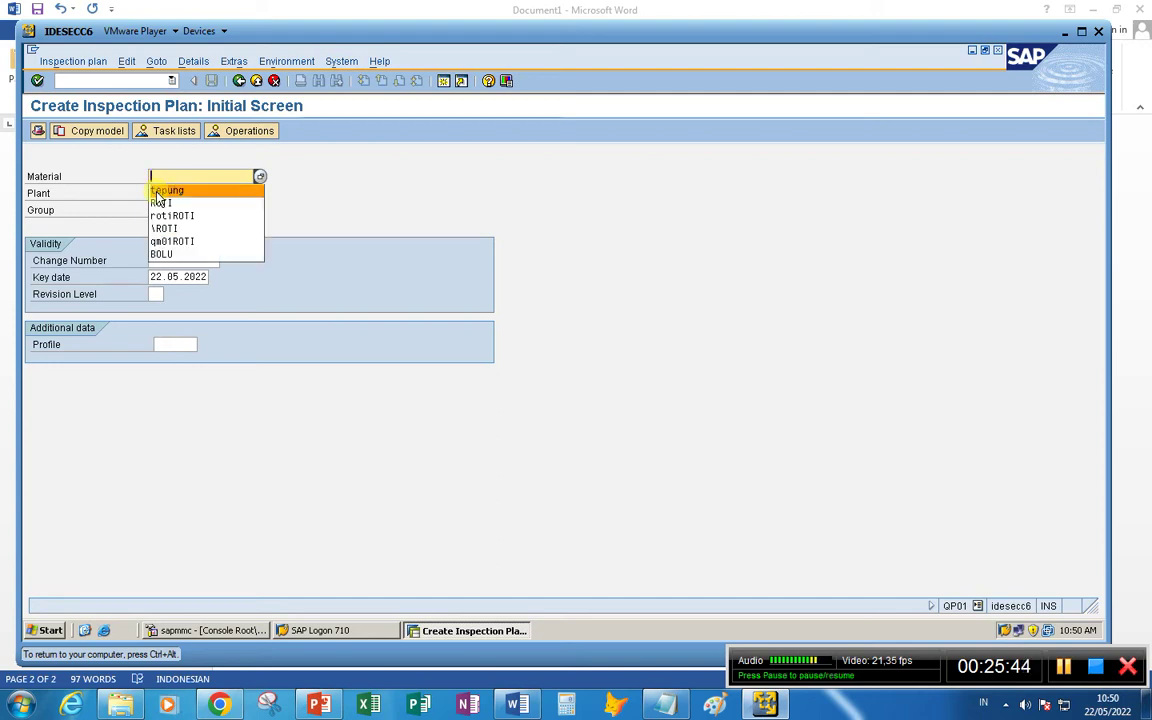
pyautogui.click(160, 191)
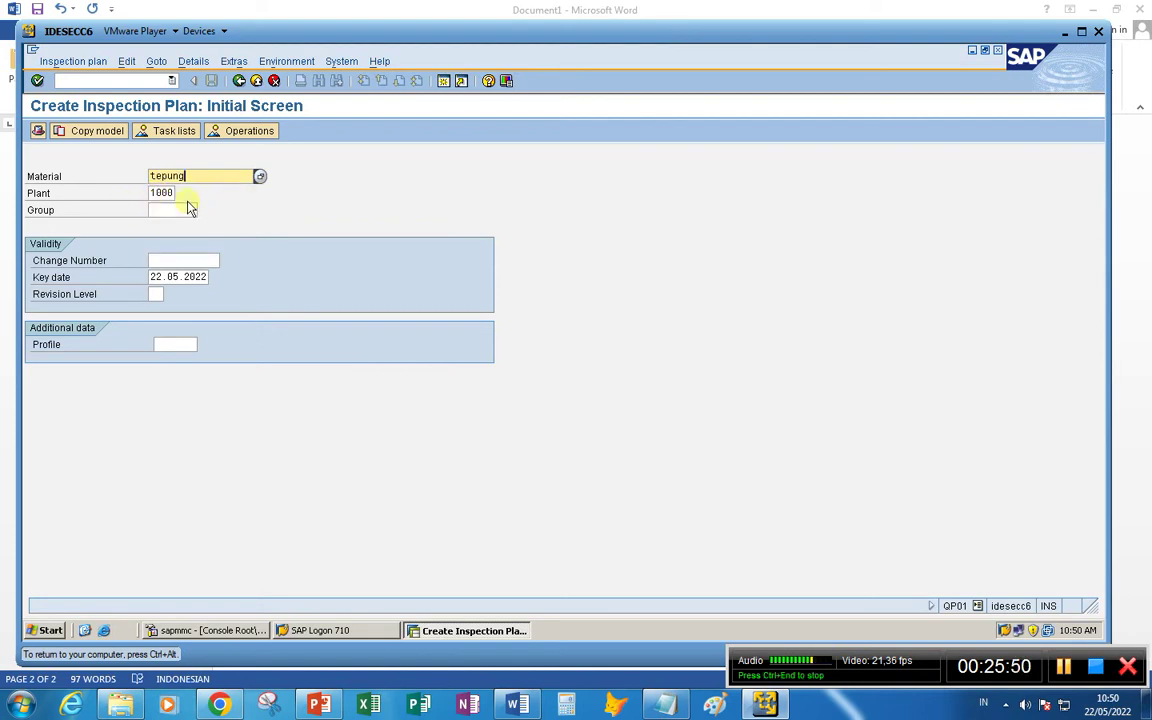
pyautogui.press('Return')
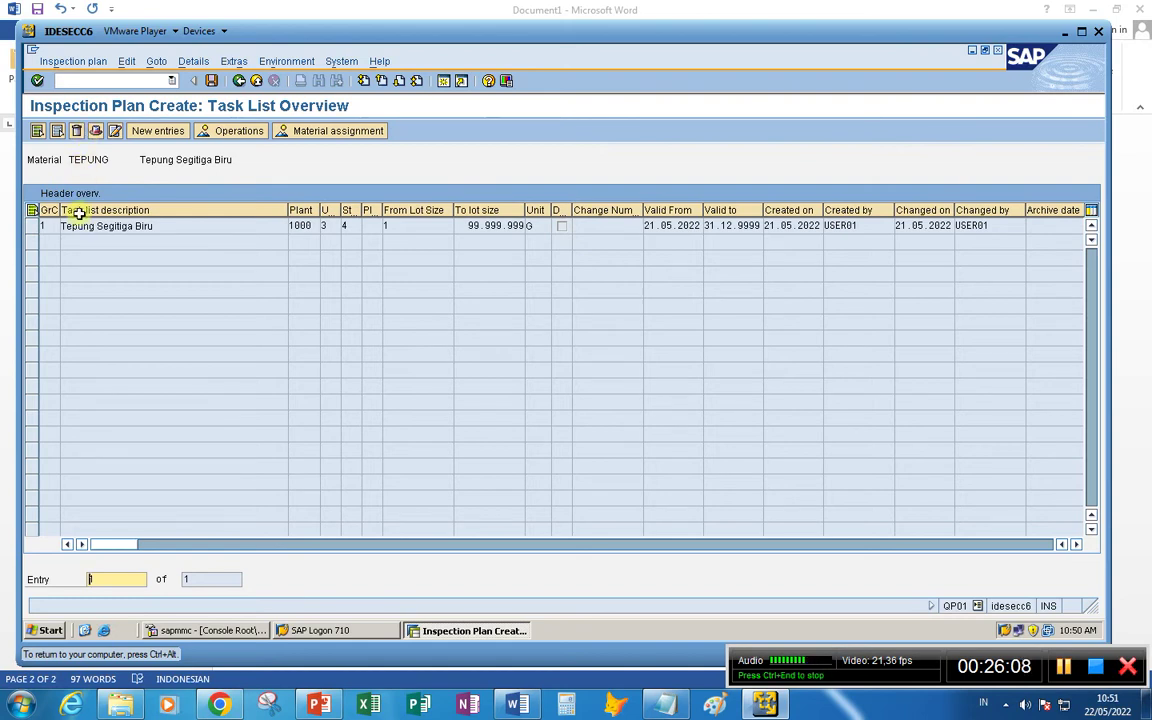
# - Delete the existing Tepung Segitiga Biru task list from the overview and save the inspection plan
pyautogui.click(228, 225)
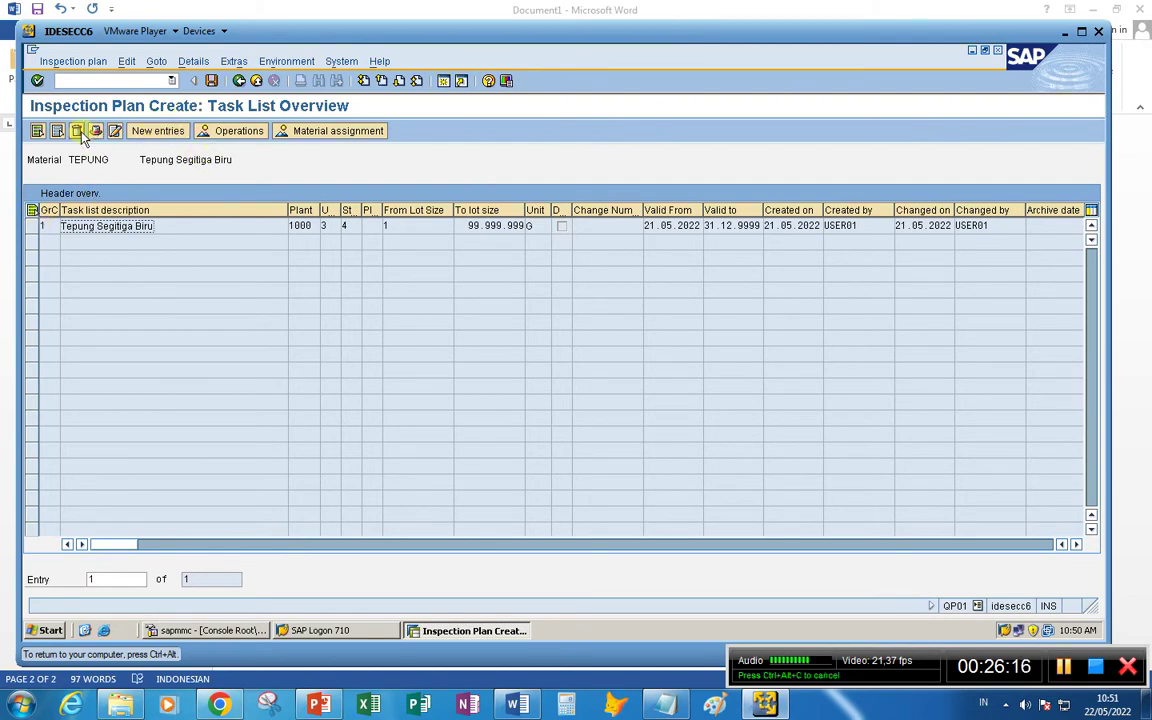
pyautogui.click(32, 226)
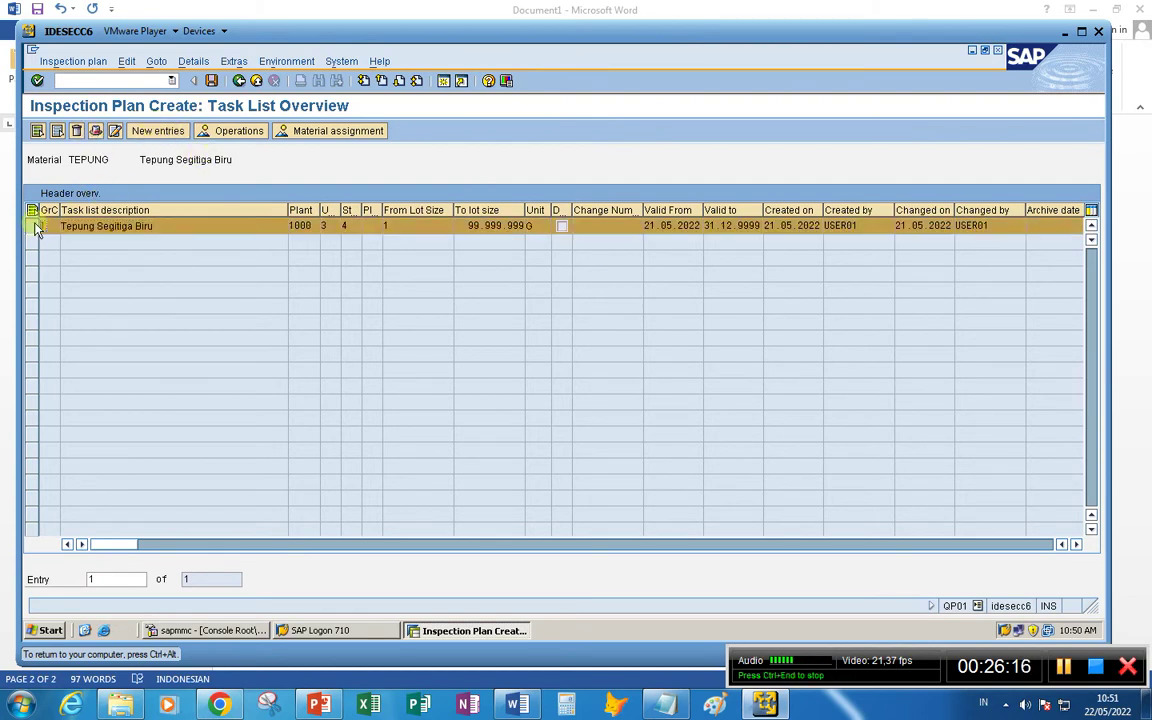
pyautogui.click(76, 131)
pyautogui.click(231, 313)
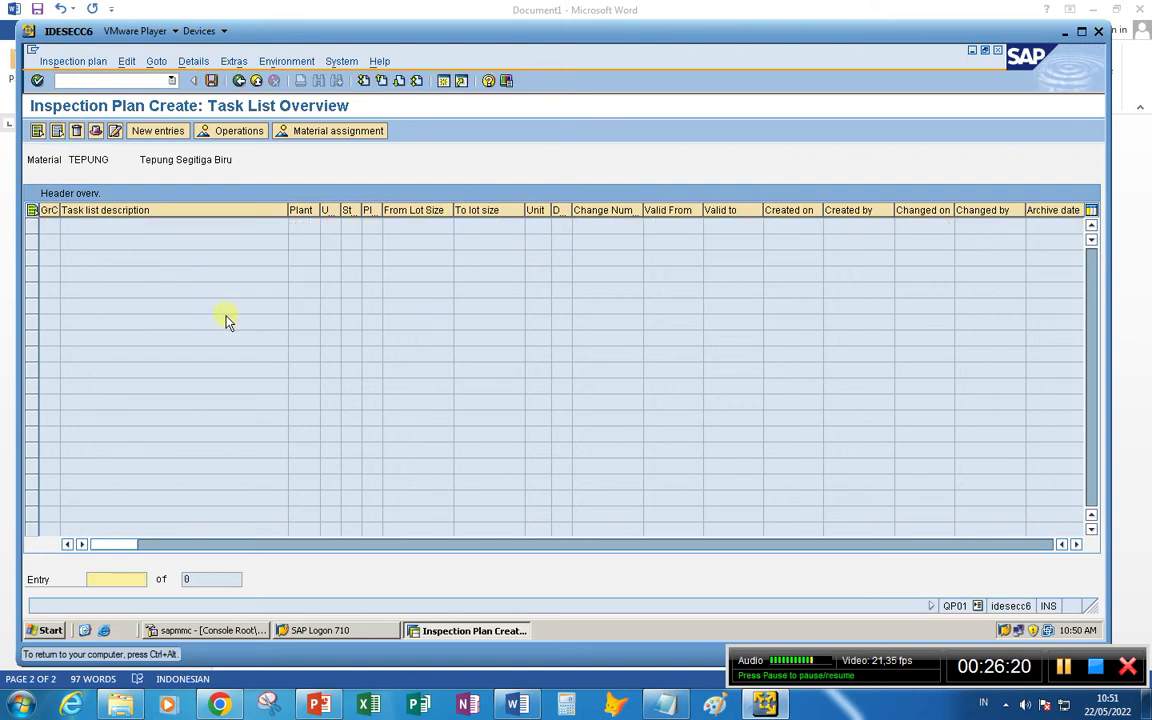
pyautogui.click(211, 80)
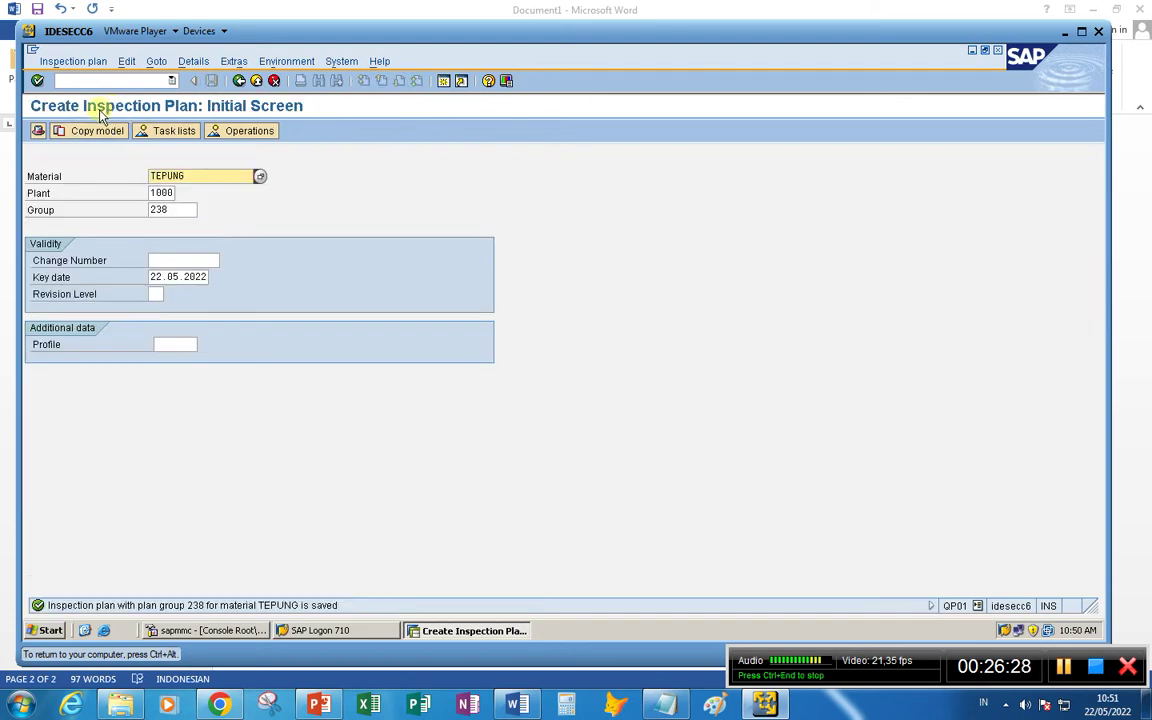
# - Open the header of a new TEPUNG task list and set its usage to 3 (Universal)
pyautogui.click(168, 133)
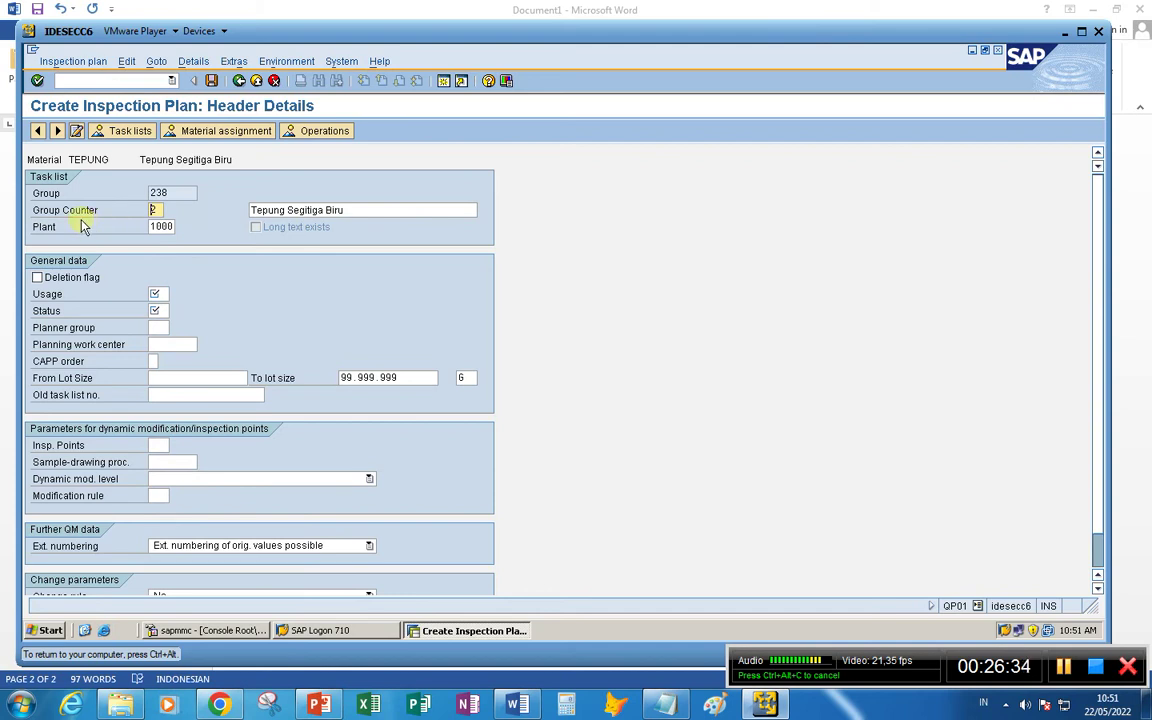
pyautogui.click(336, 210)
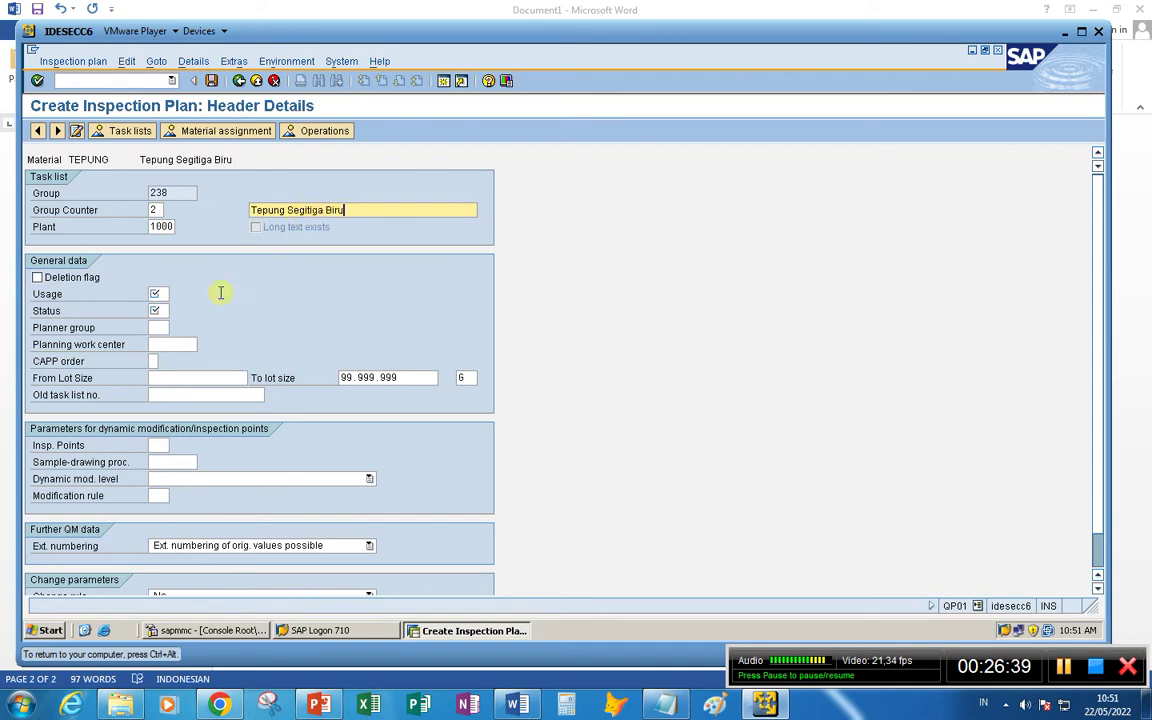
pyautogui.click(157, 293)
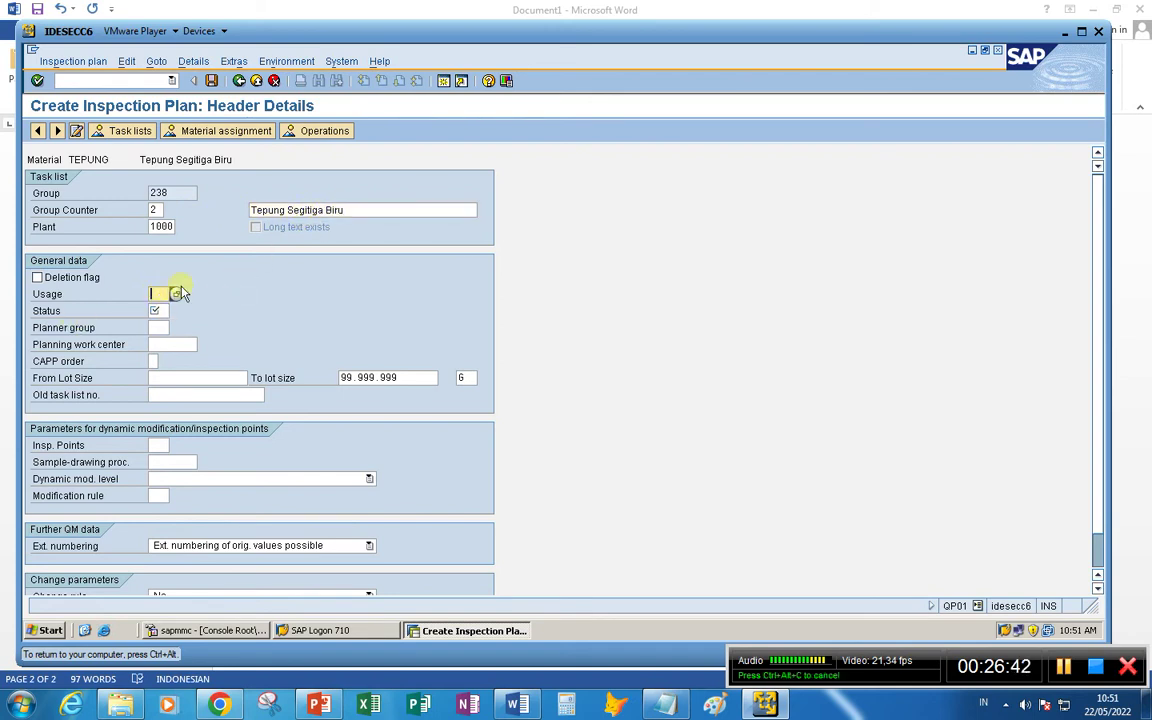
pyautogui.click(180, 294)
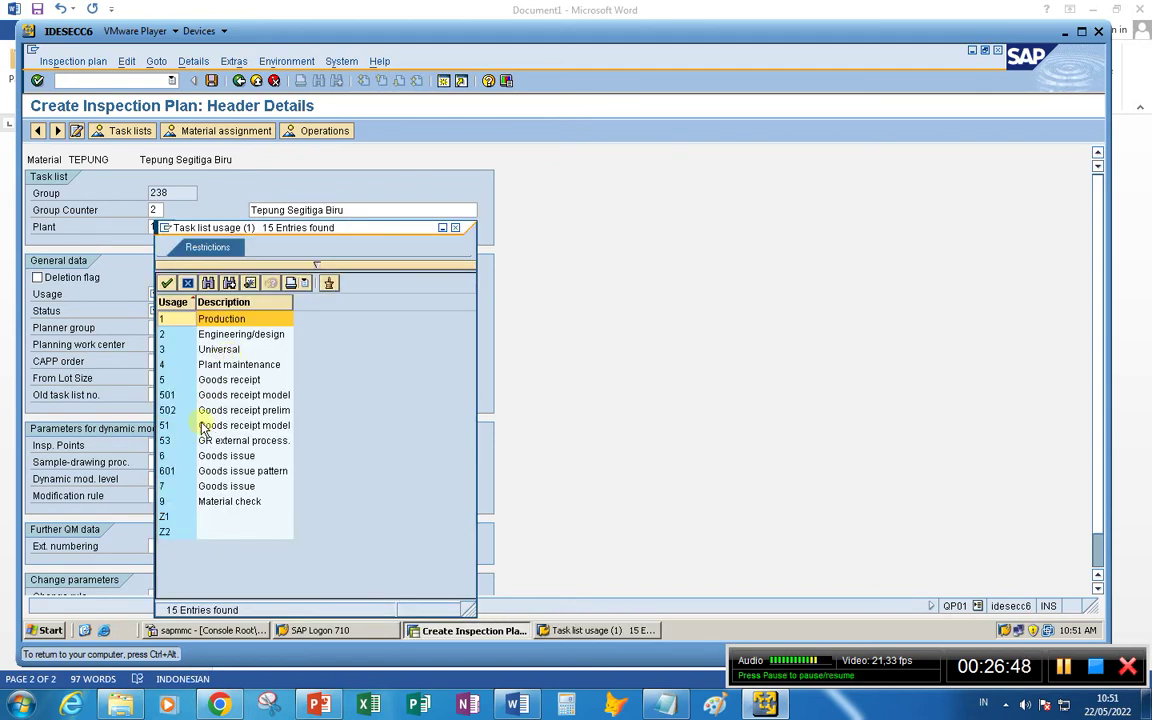
pyautogui.click(175, 349)
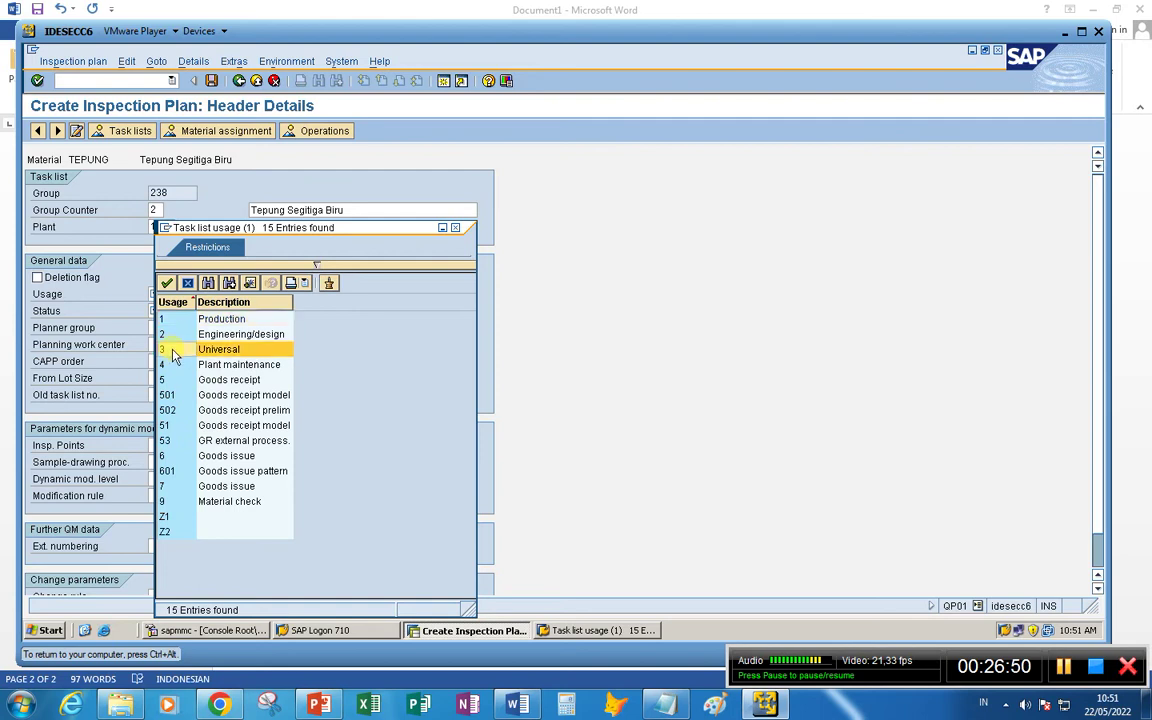
# - Set the task list's status to 4, Released (general), and its from lot size to 1
pyautogui.click(175, 313)
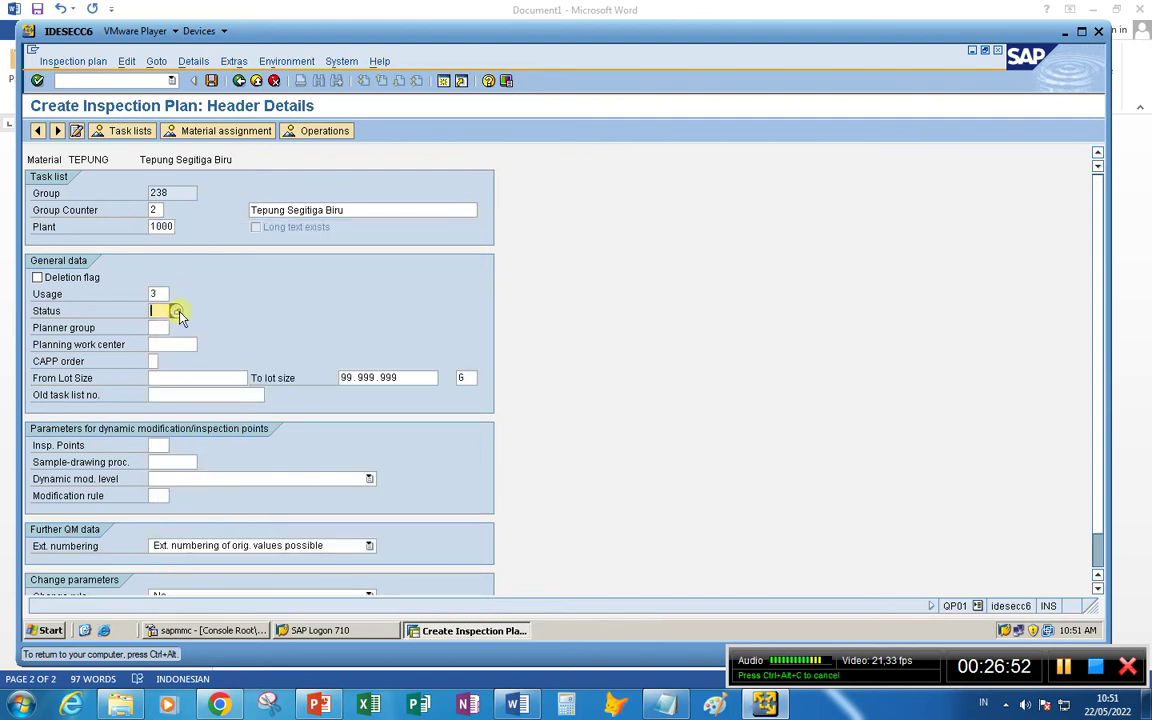
pyautogui.press('F4')
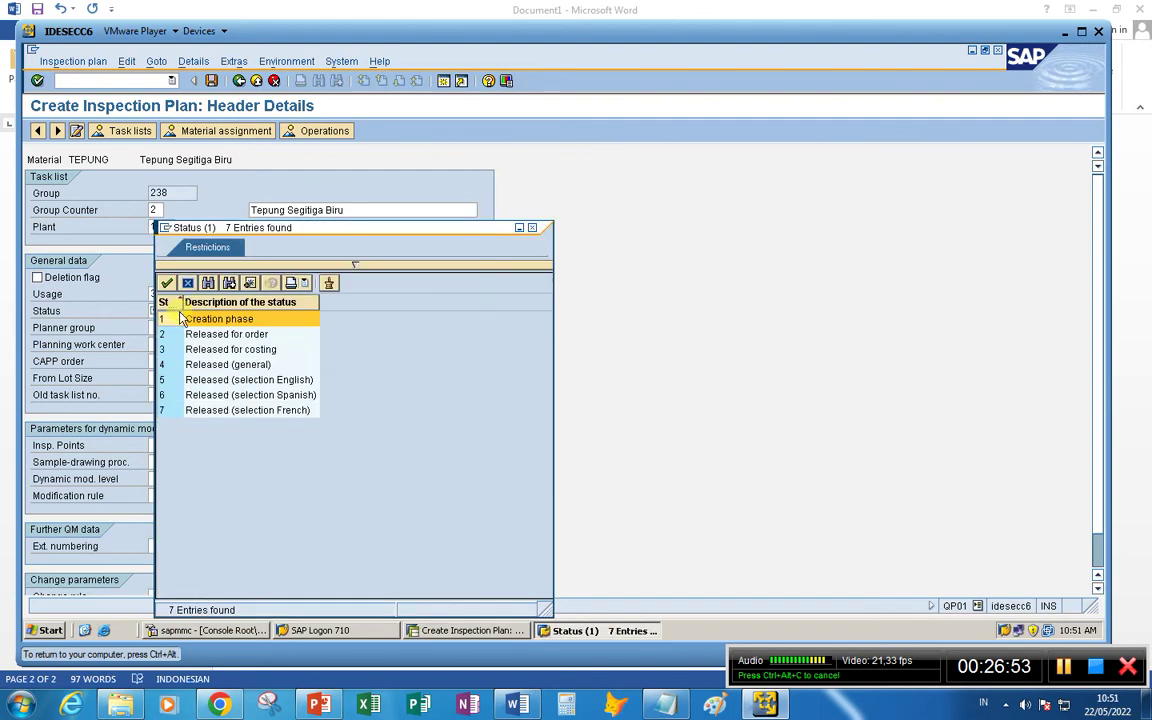
pyautogui.click(183, 366)
pyautogui.doubleClick(183, 366)
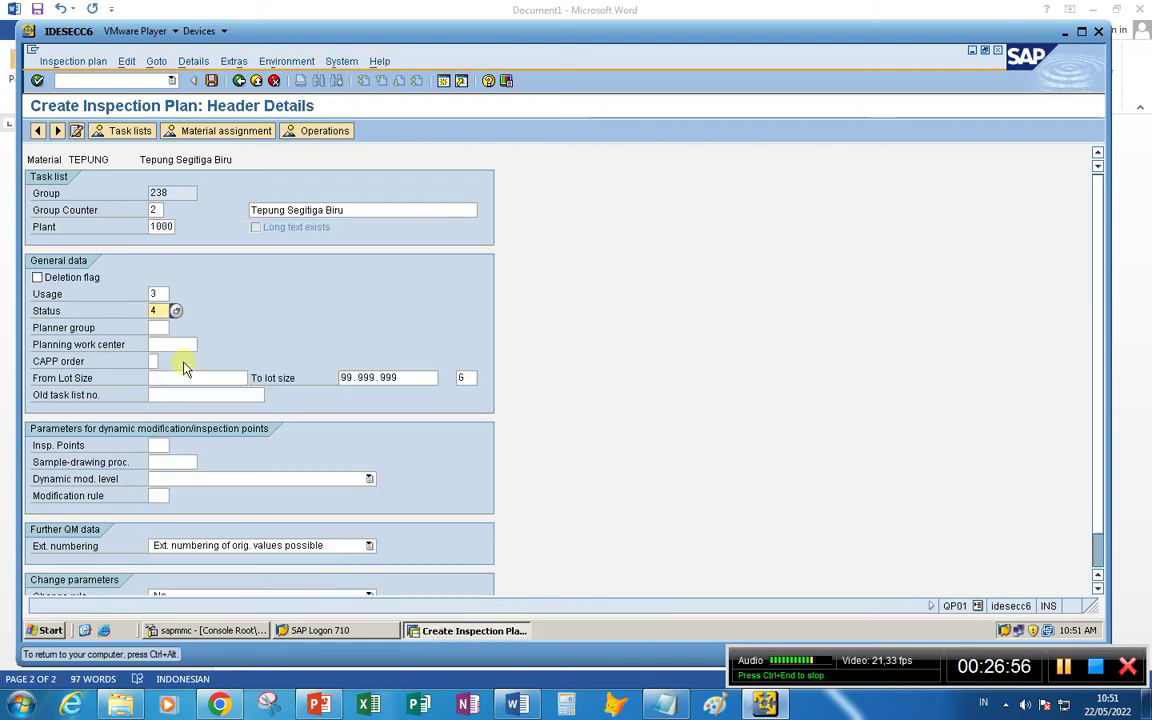
pyautogui.click(190, 377)
pyautogui.write('1')
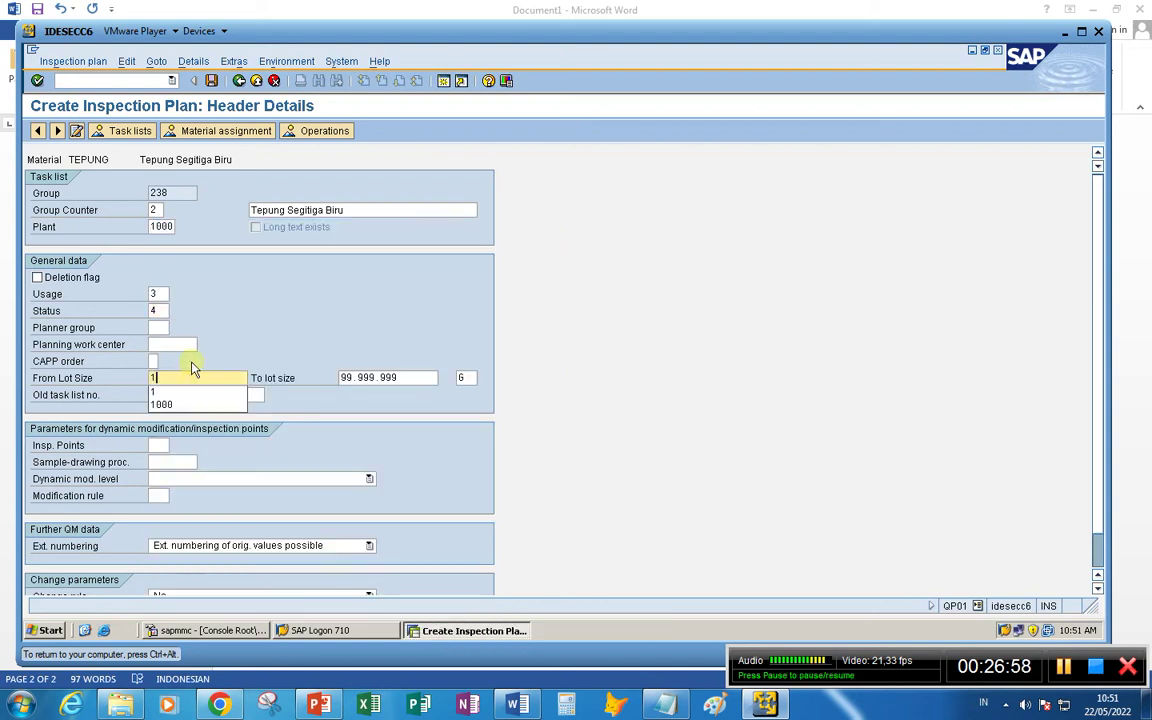
pyautogui.click(306, 402)
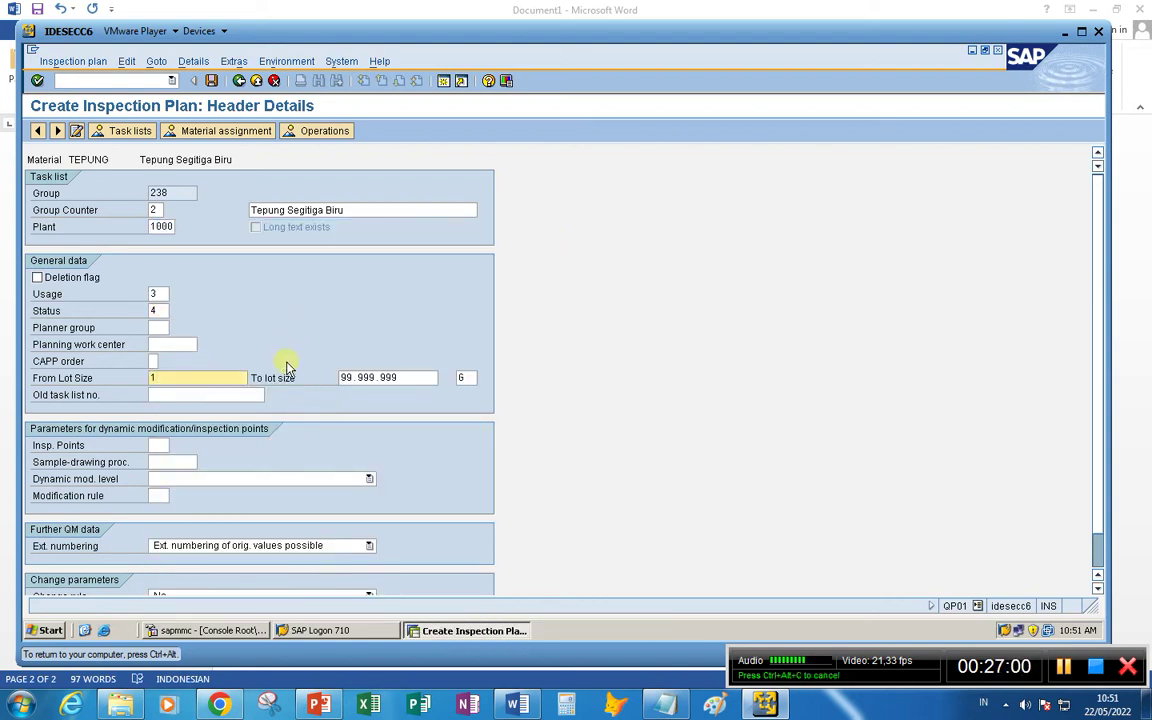
pyautogui.scroll(-2, 408, 500)
pyautogui.scroll(2, 408, 502)
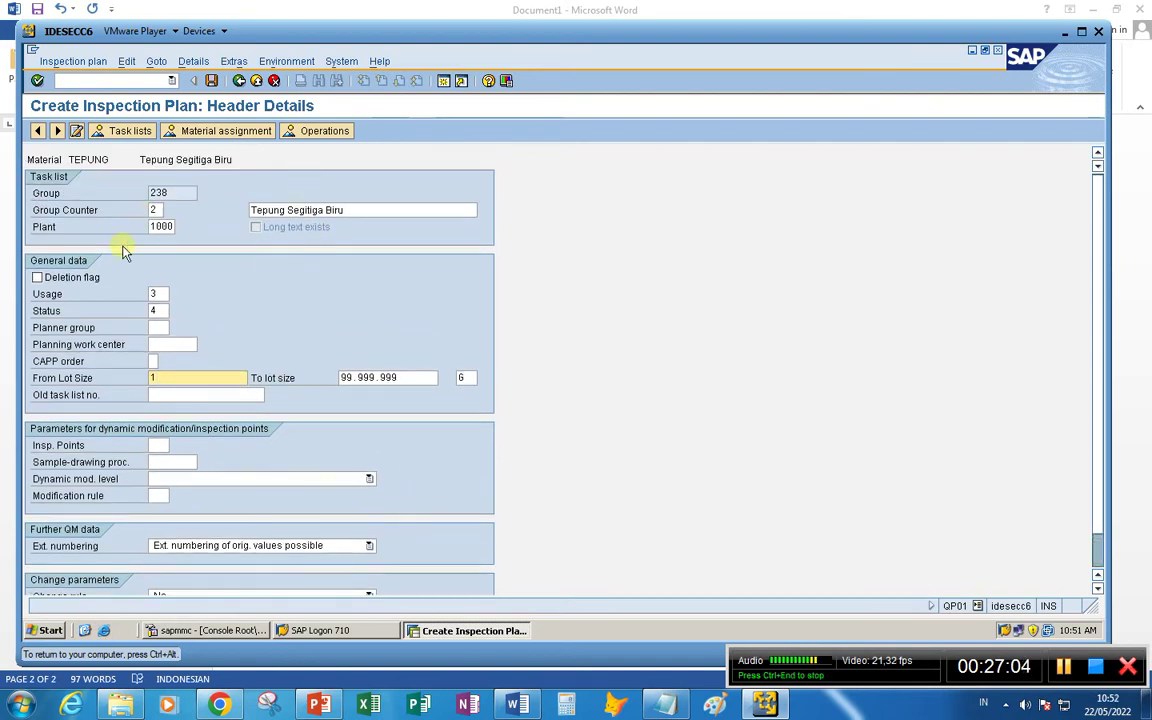
# - Go to the operation overview and assign control key QM01 to operation 0010
pyautogui.click(322, 133)
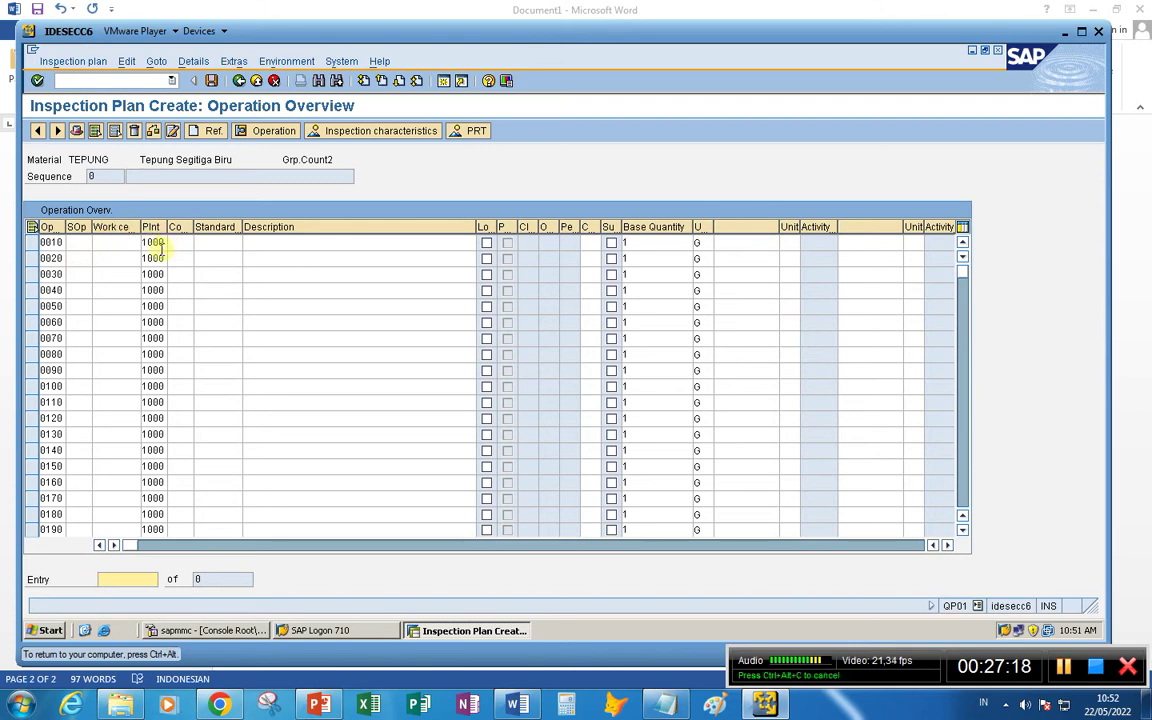
pyautogui.click(200, 243)
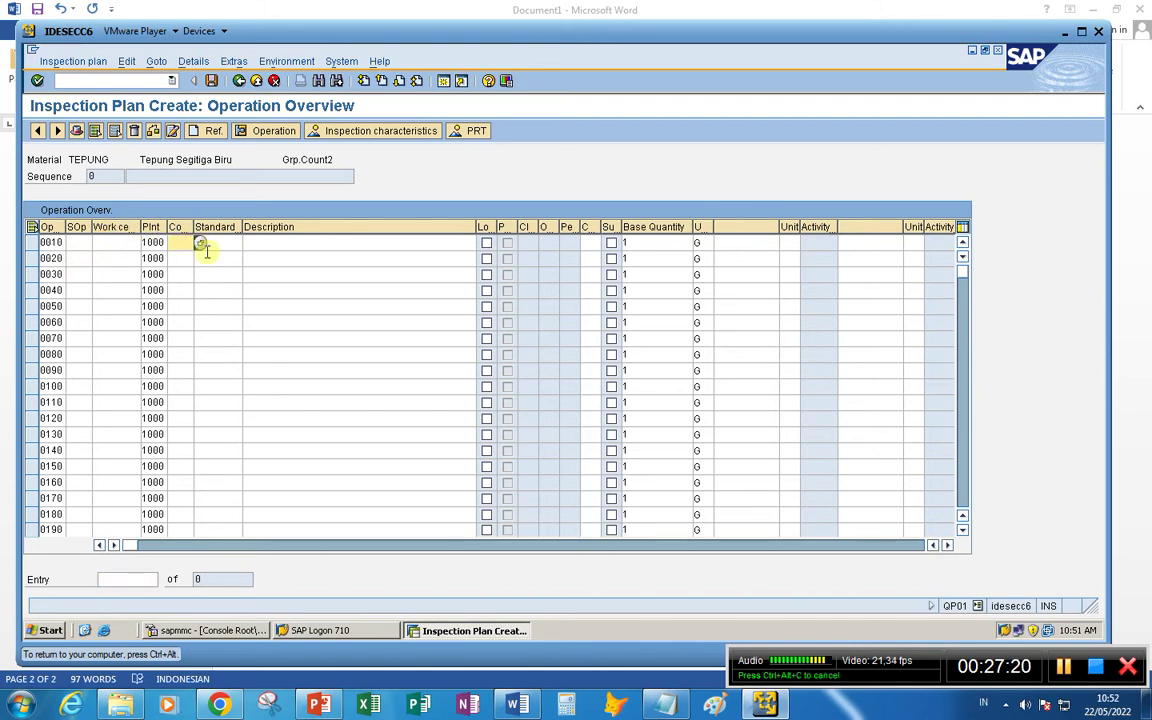
pyautogui.press('BackSpace')
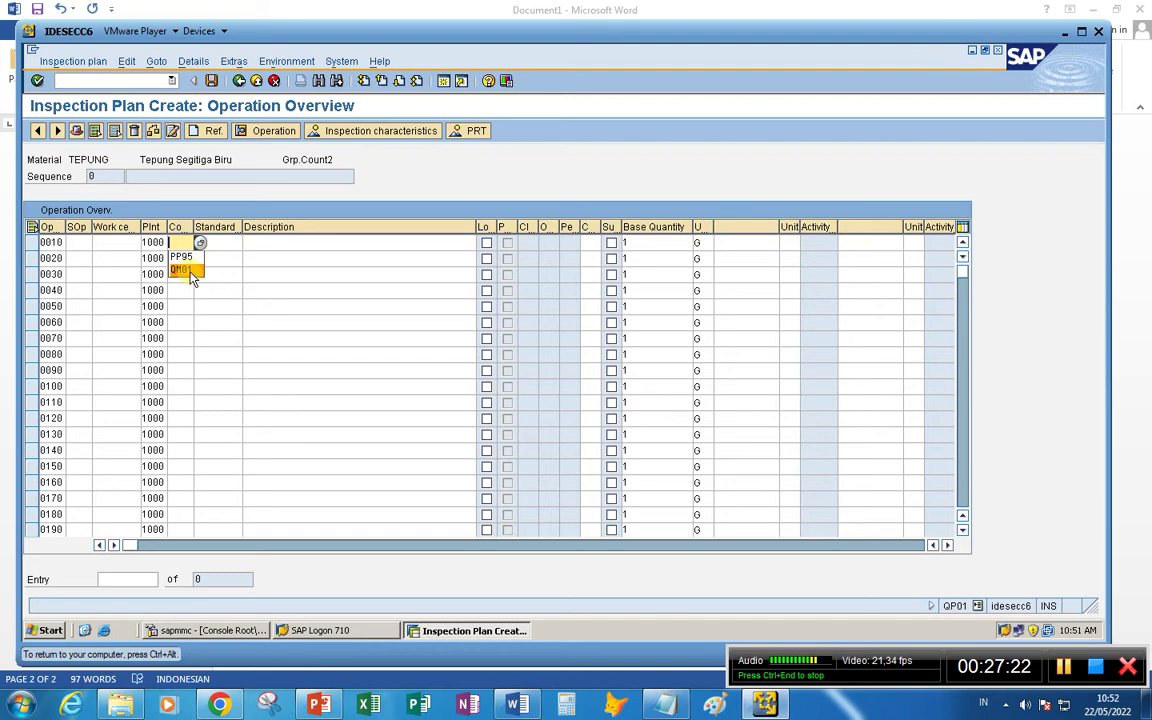
pyautogui.click(200, 245)
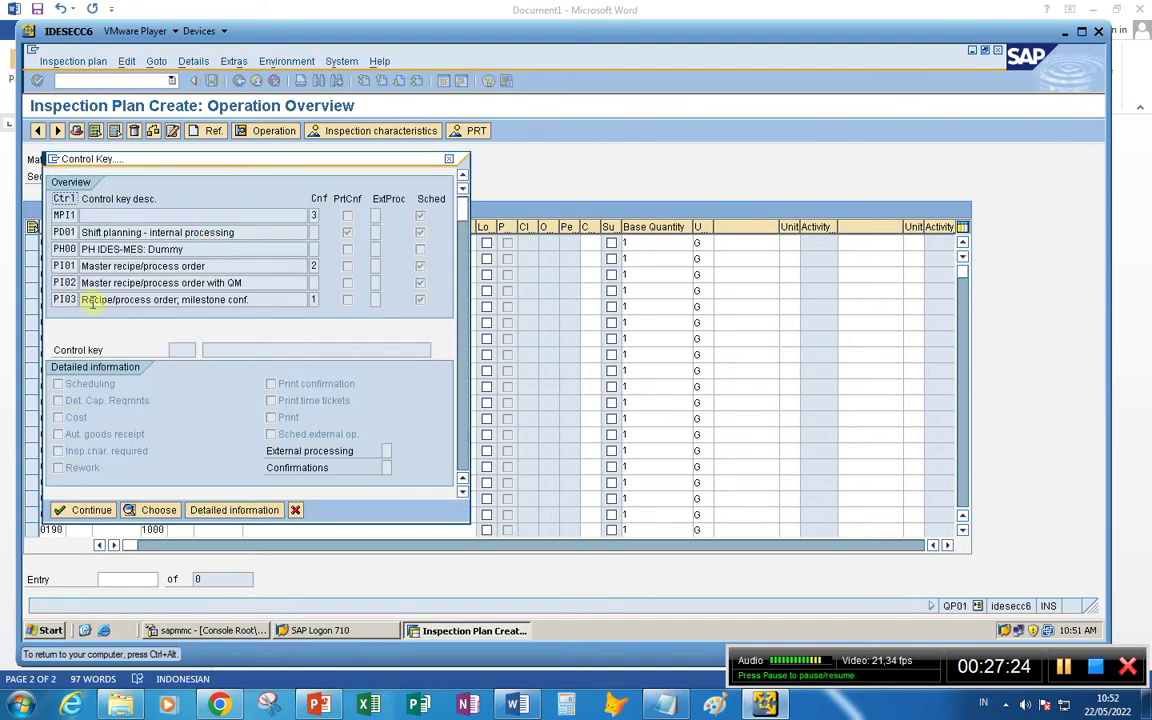
pyautogui.scroll(-5, 115, 258)
pyautogui.scroll(-6, 113, 265)
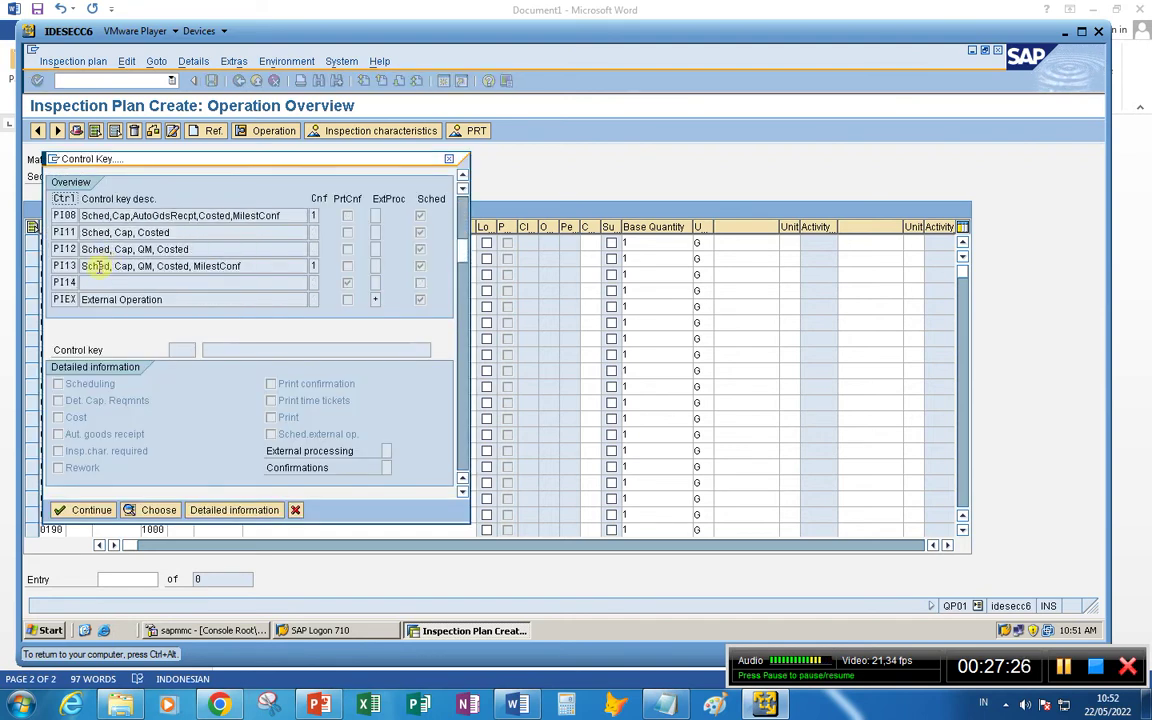
pyautogui.scroll(-8, 110, 278)
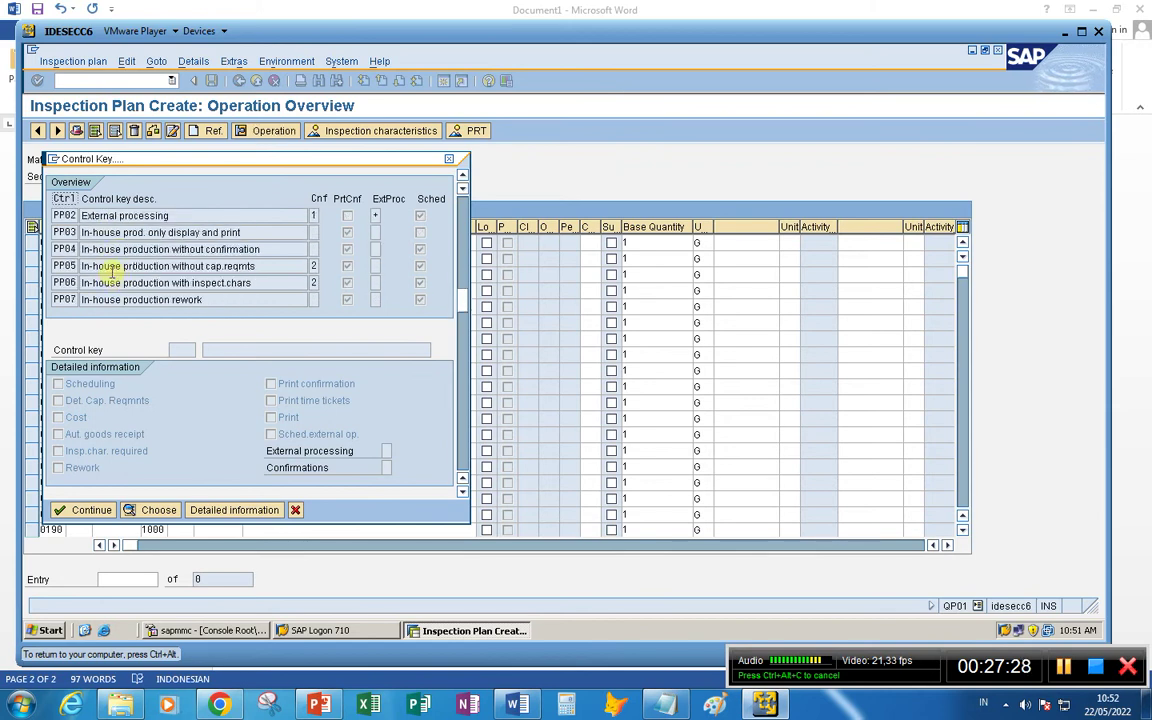
pyautogui.scroll(-8, 100, 280)
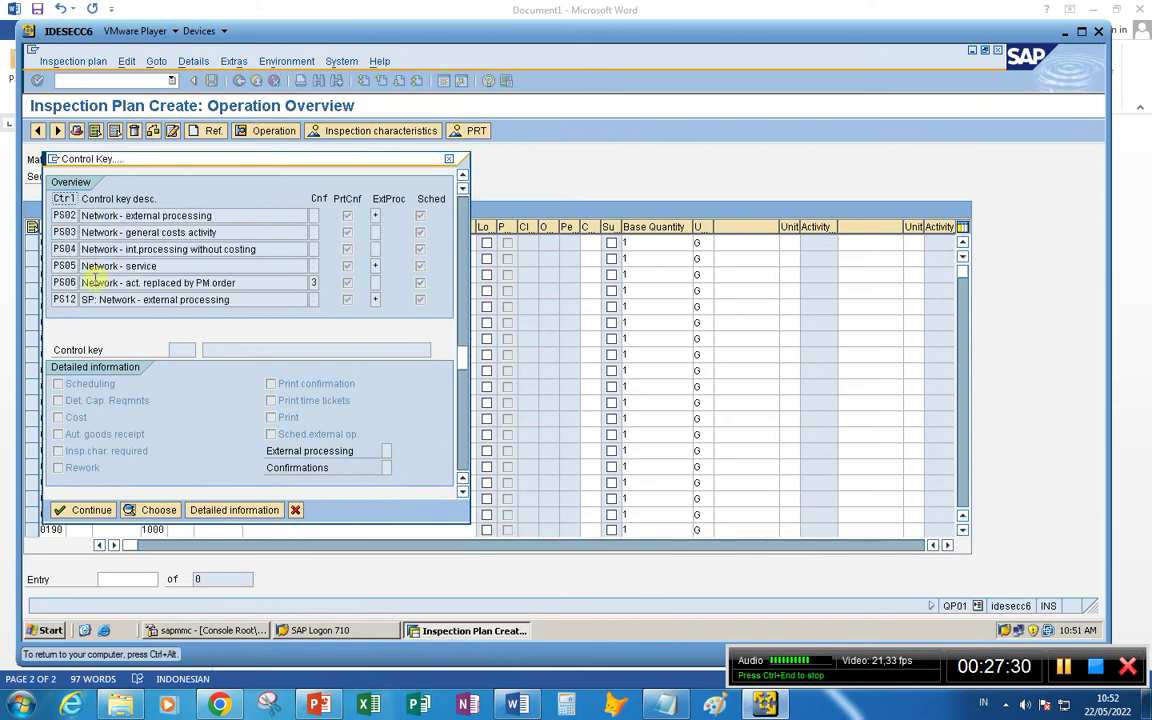
pyautogui.click(63, 265)
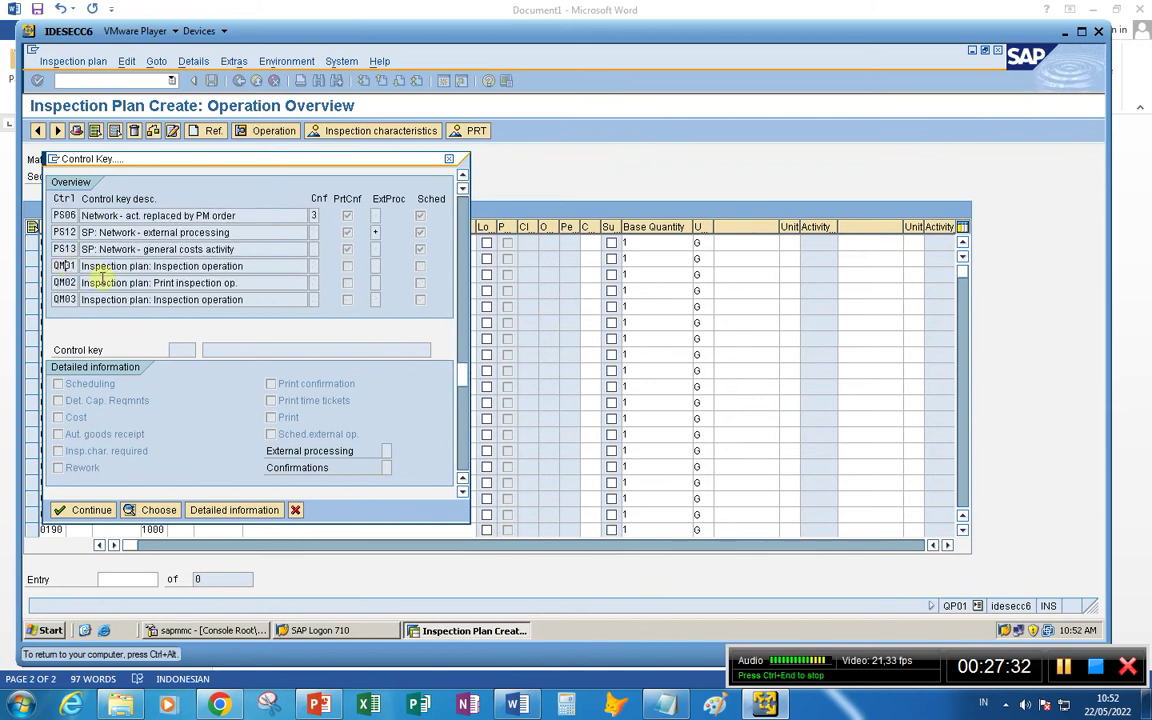
pyautogui.click(449, 158)
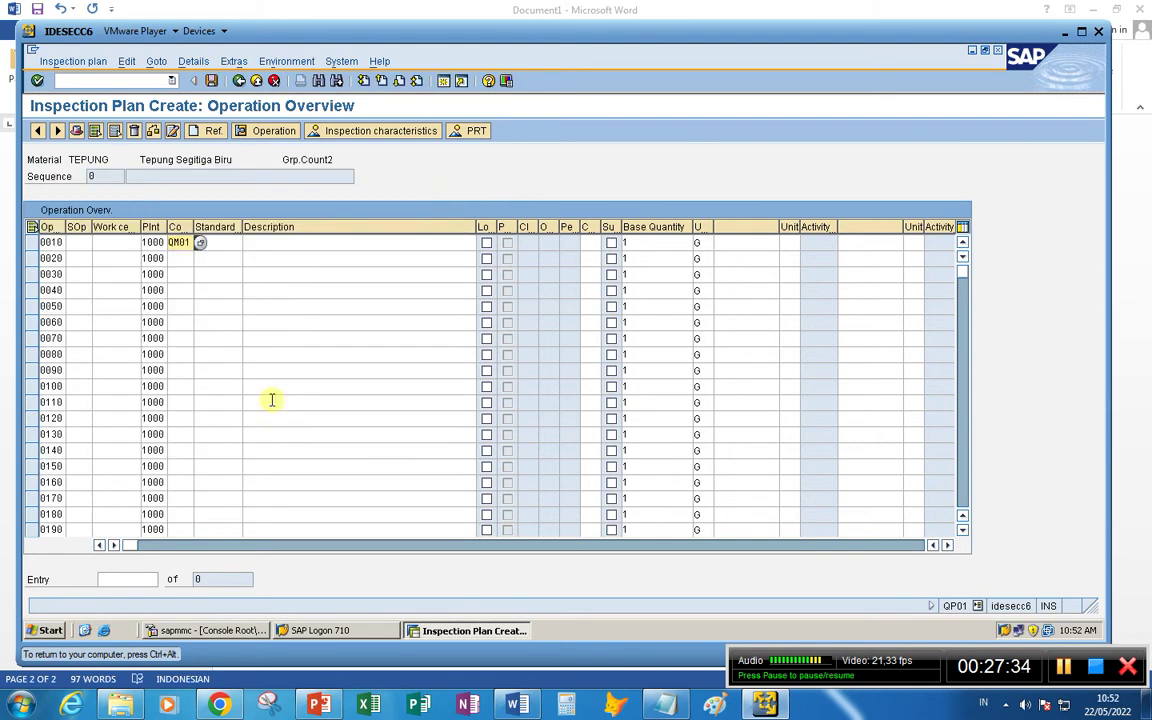
# - Enter QM as the description of operation 0010 and confirm the entry
pyautogui.click(283, 243)
pyautogui.click(283, 241)
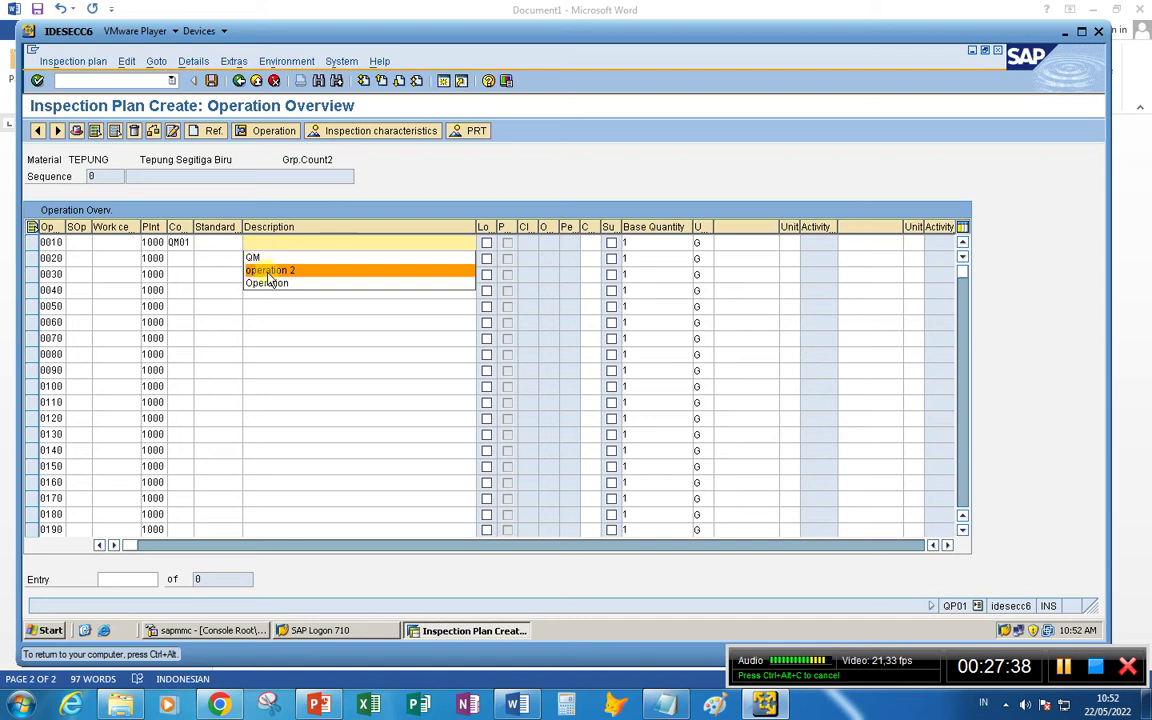
pyautogui.click(257, 261)
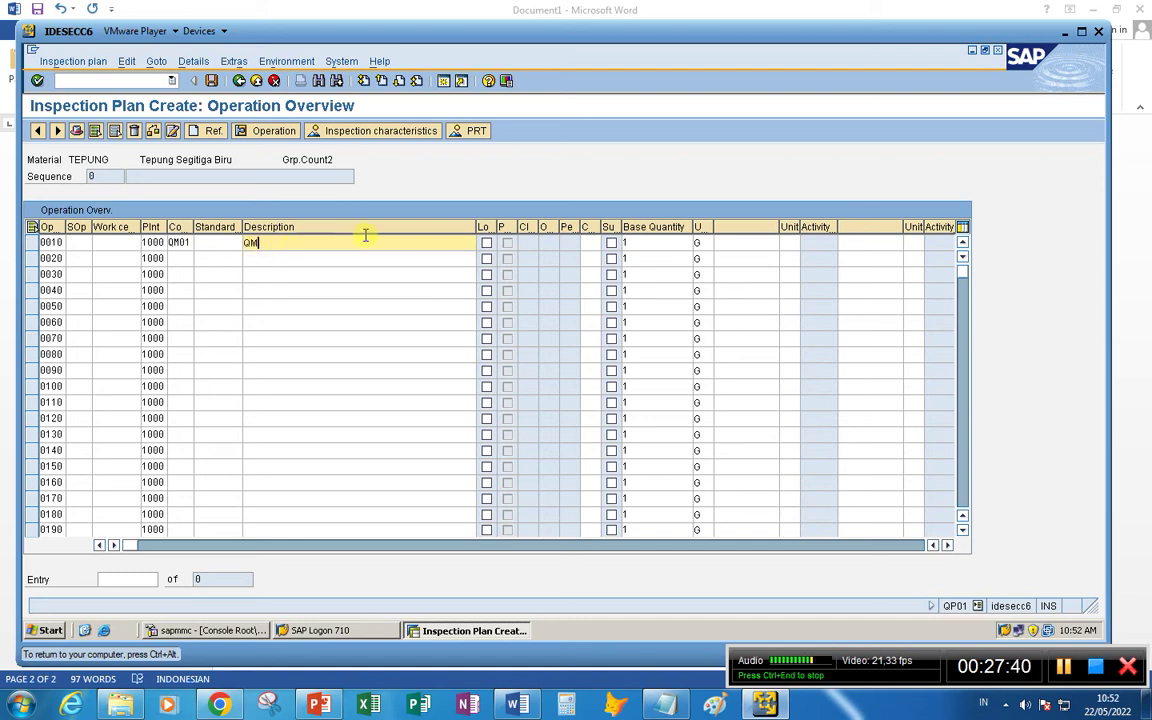
pyautogui.press('Return')
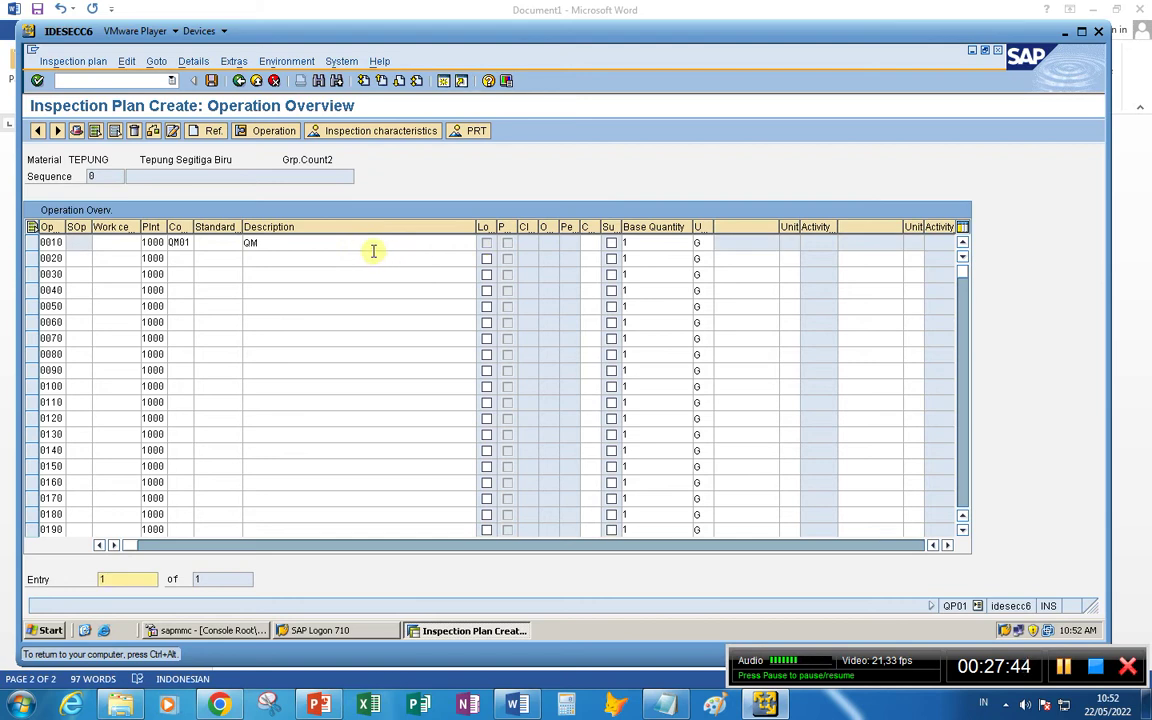
# - Open the inspection characteristics of operation 0010 and widen the master inspection characteristic column
pyautogui.click(33, 245)
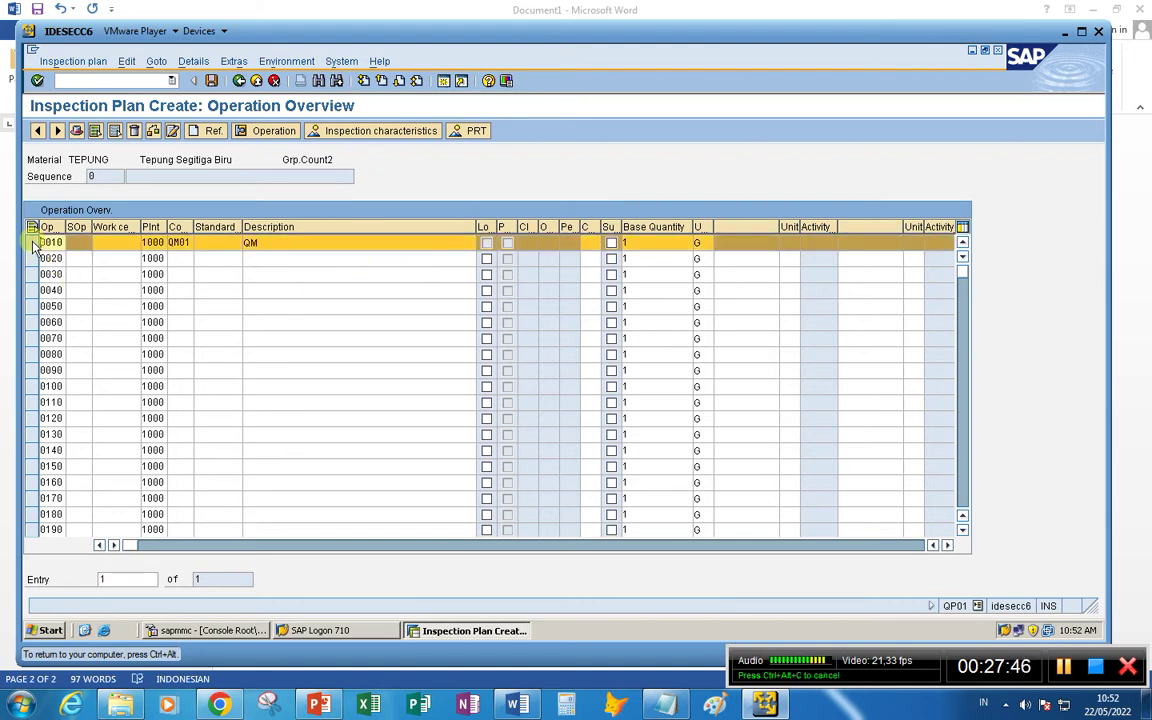
pyautogui.click(340, 134)
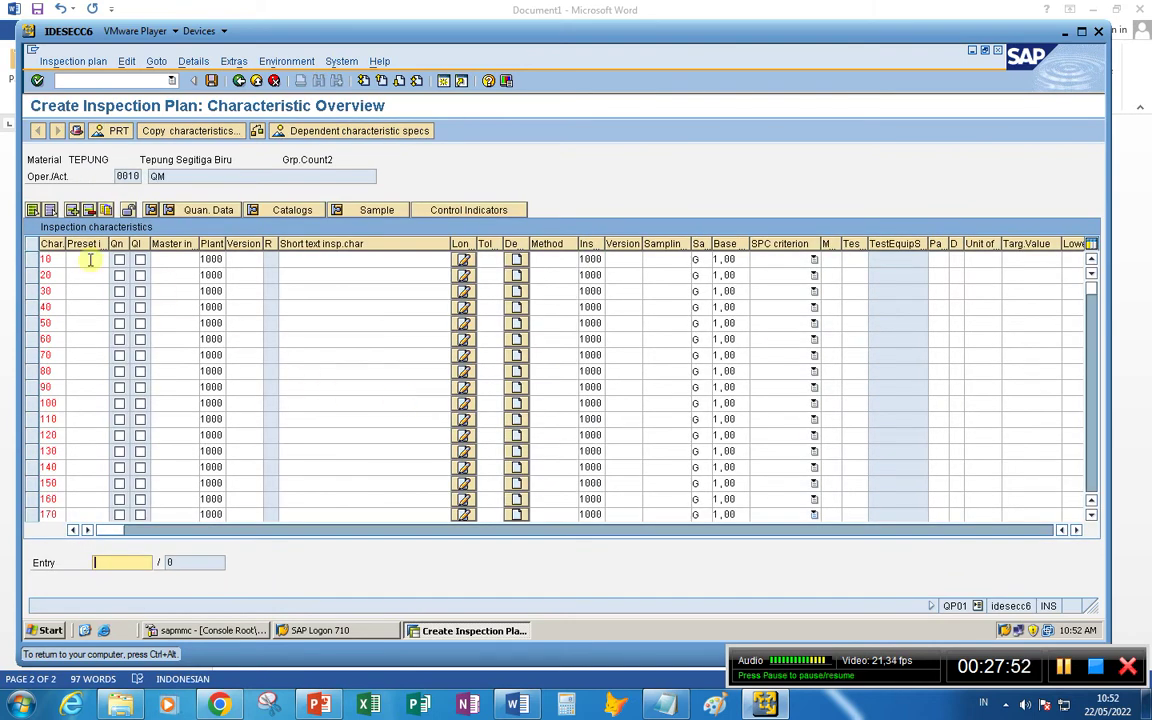
pyautogui.click(90, 260)
pyautogui.click(172, 259)
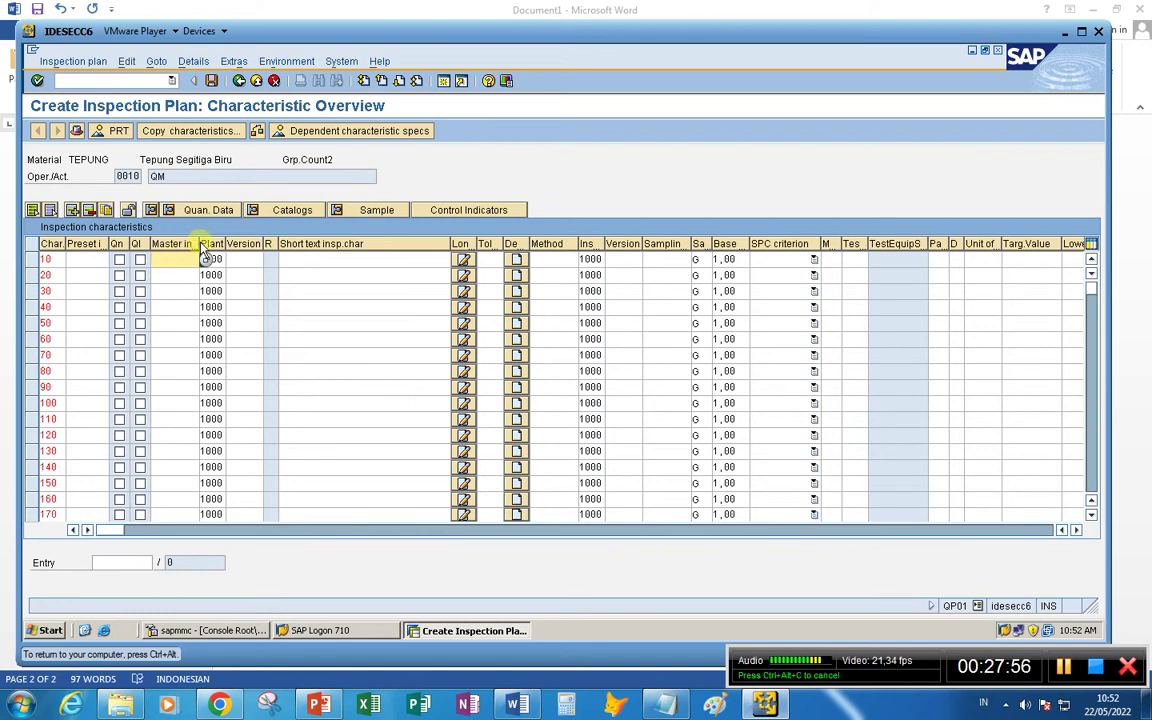
pyautogui.moveTo(199, 243); pyautogui.dragTo(293, 244)
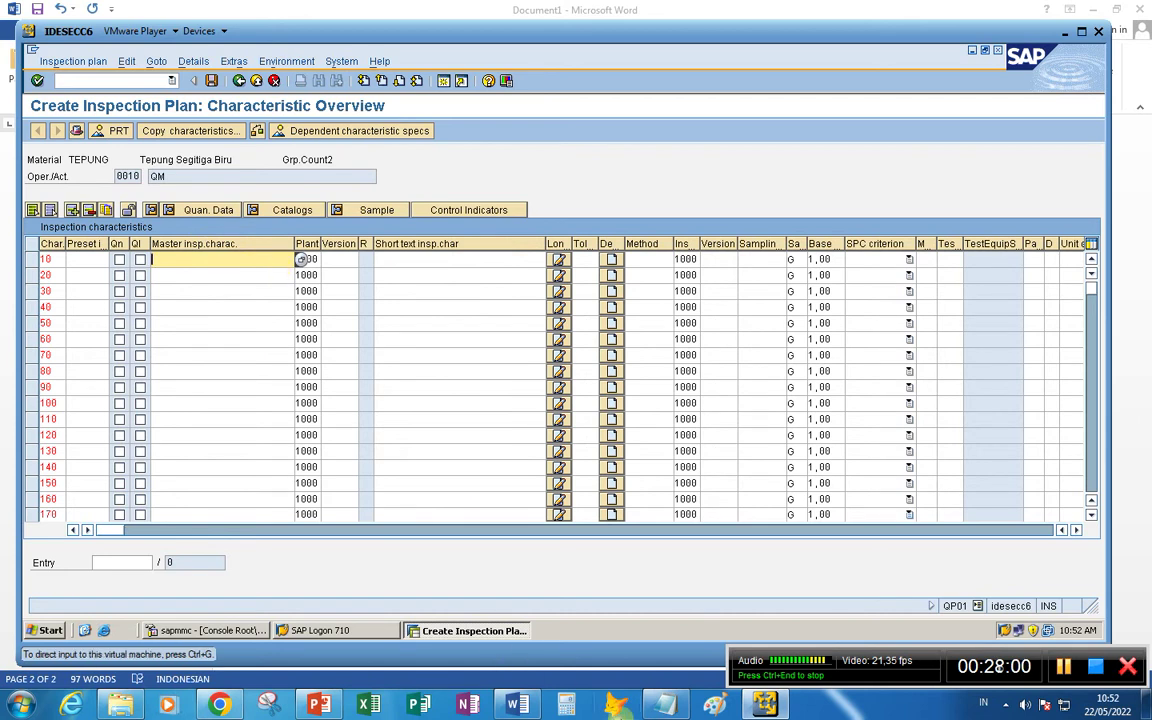
# - Copy PH_SPC2 from the spc notes in Notepad into SAP as the master inspection characteristic of characteristic 10 and confirm it
pyautogui.click(663, 705)
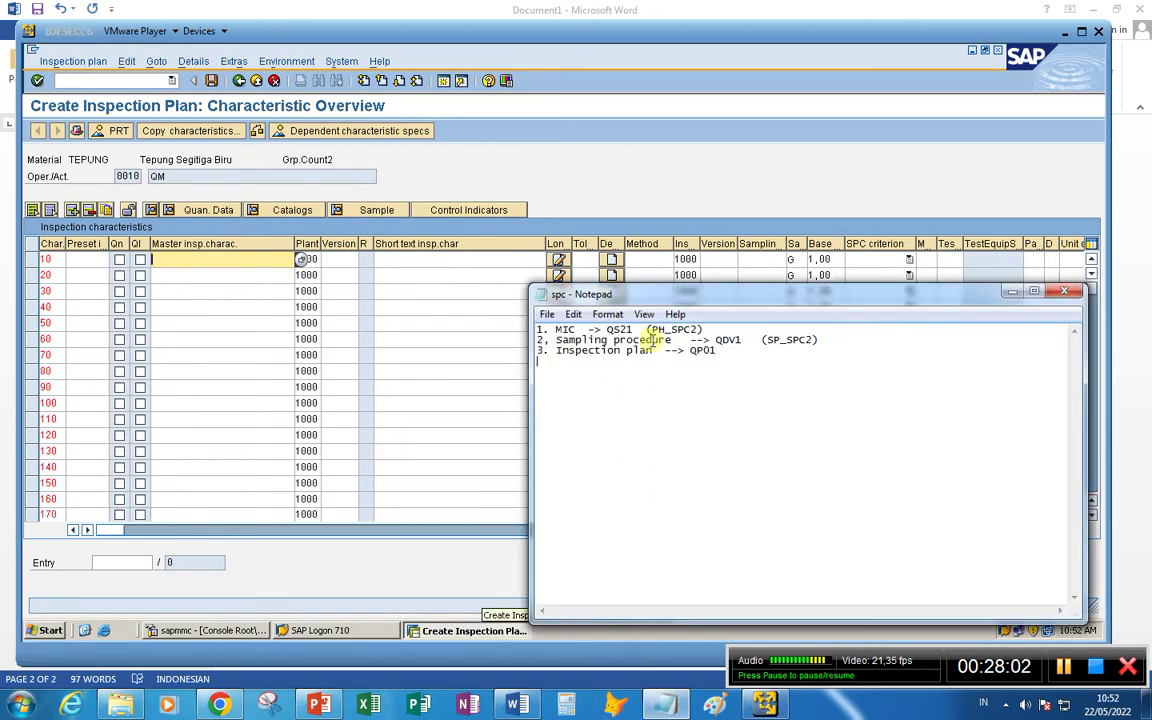
pyautogui.moveTo(650, 329); pyautogui.dragTo(693, 329)
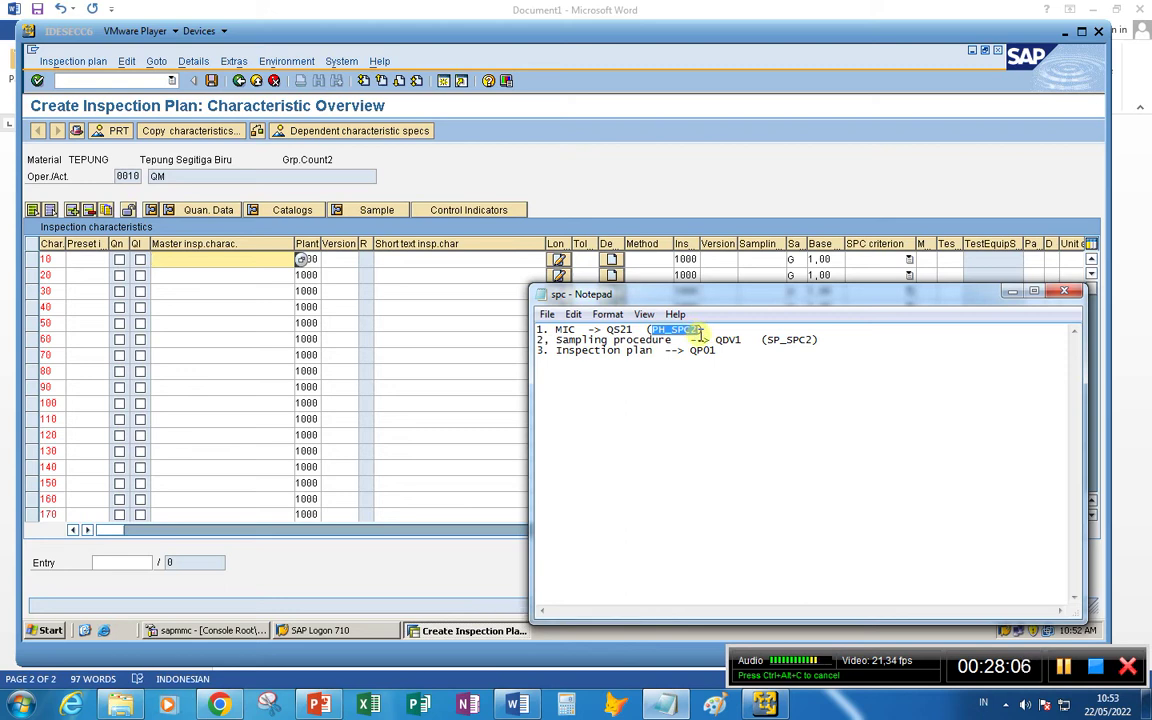
pyautogui.click(174, 260)
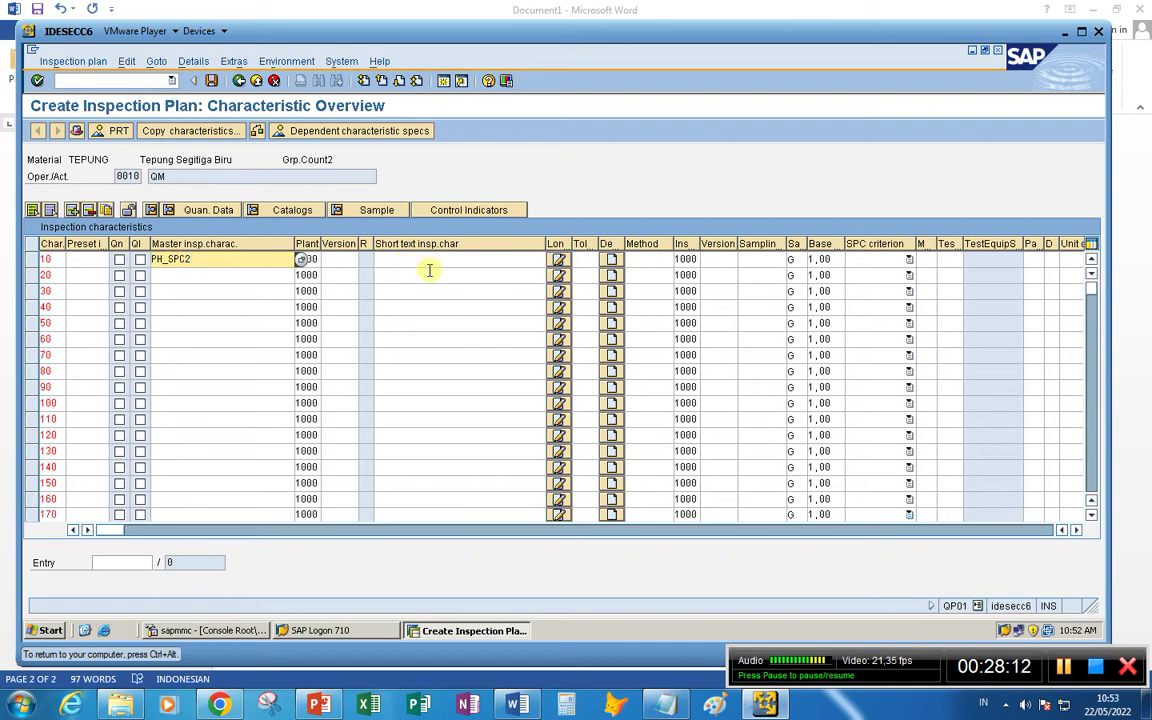
pyautogui.press('Return')
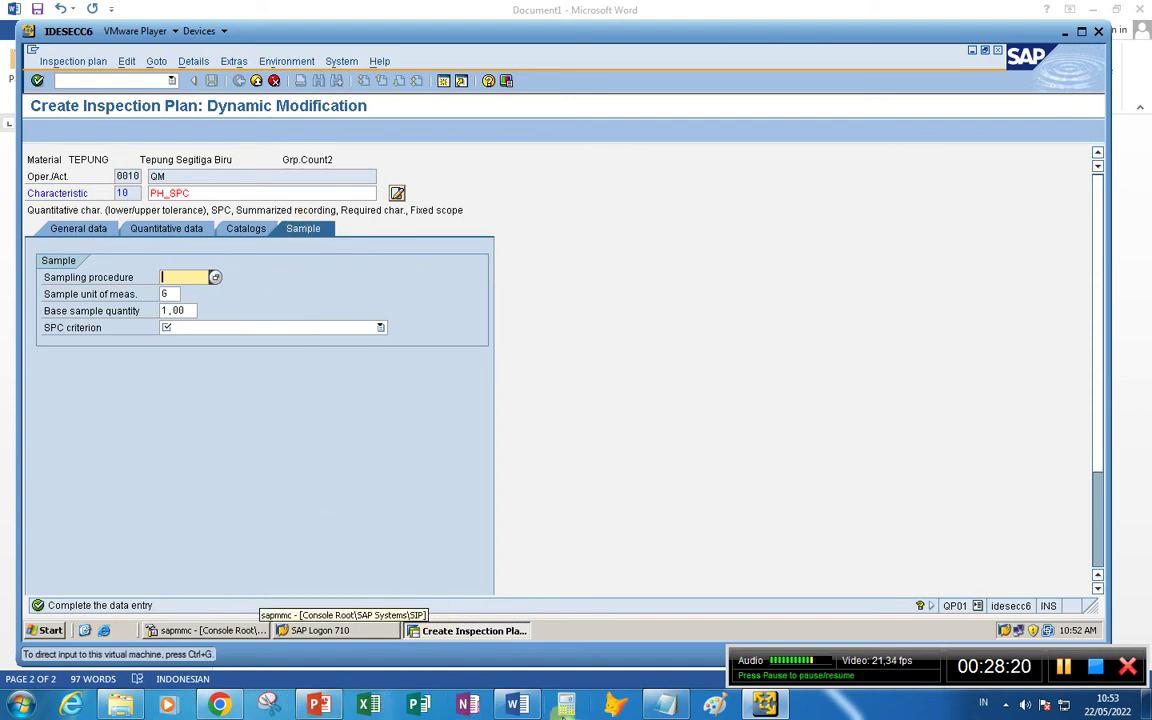
# - Copy SP_SPC2 from the spc notes in Notepad into SAP as the sampling procedure of characteristic 10
pyautogui.click(566, 706)
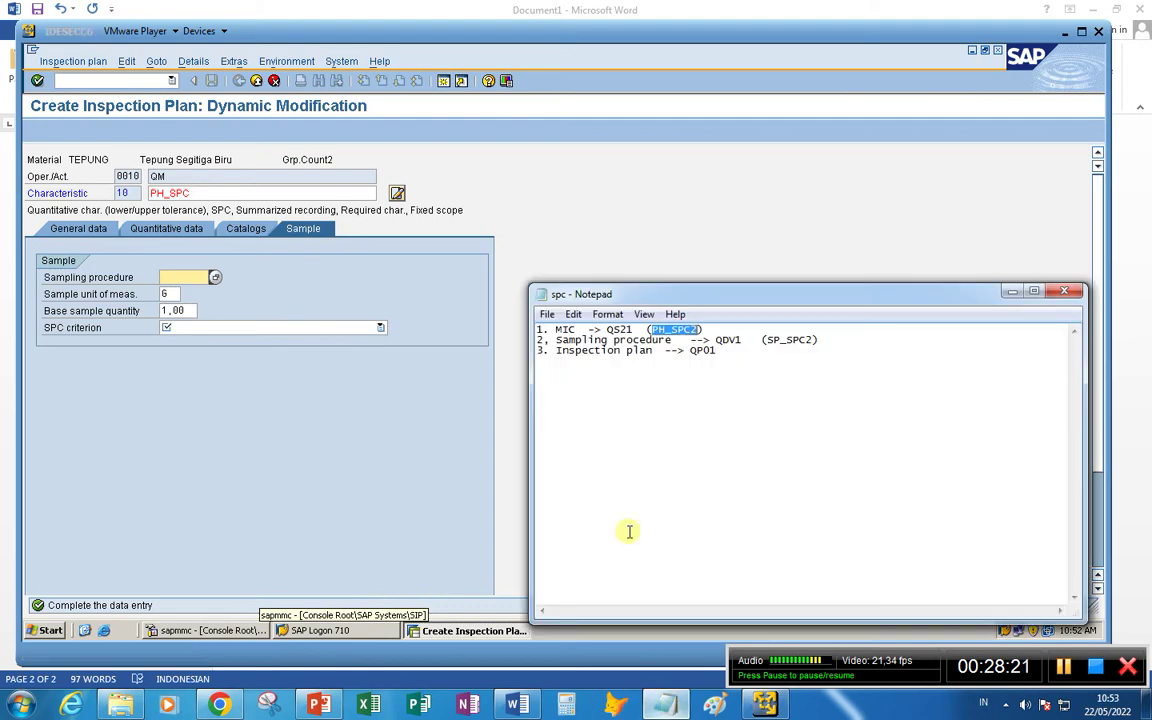
pyautogui.click(765, 341)
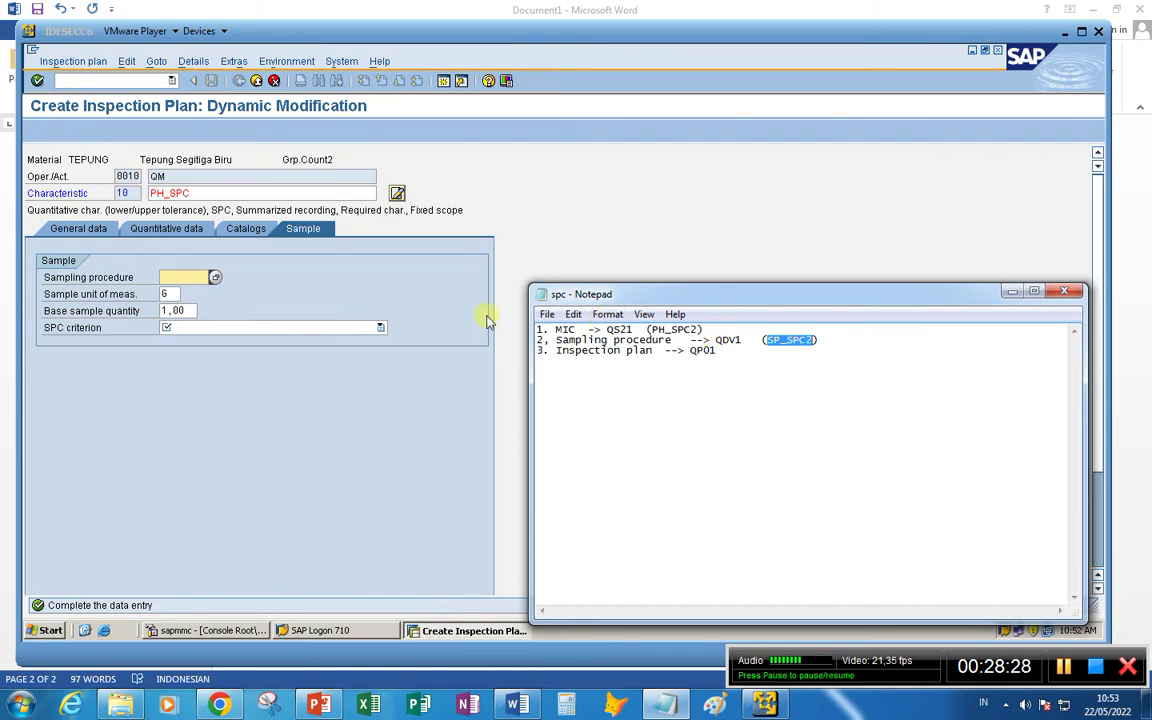
pyautogui.click(166, 277)
pyautogui.write('SP_SPC2')
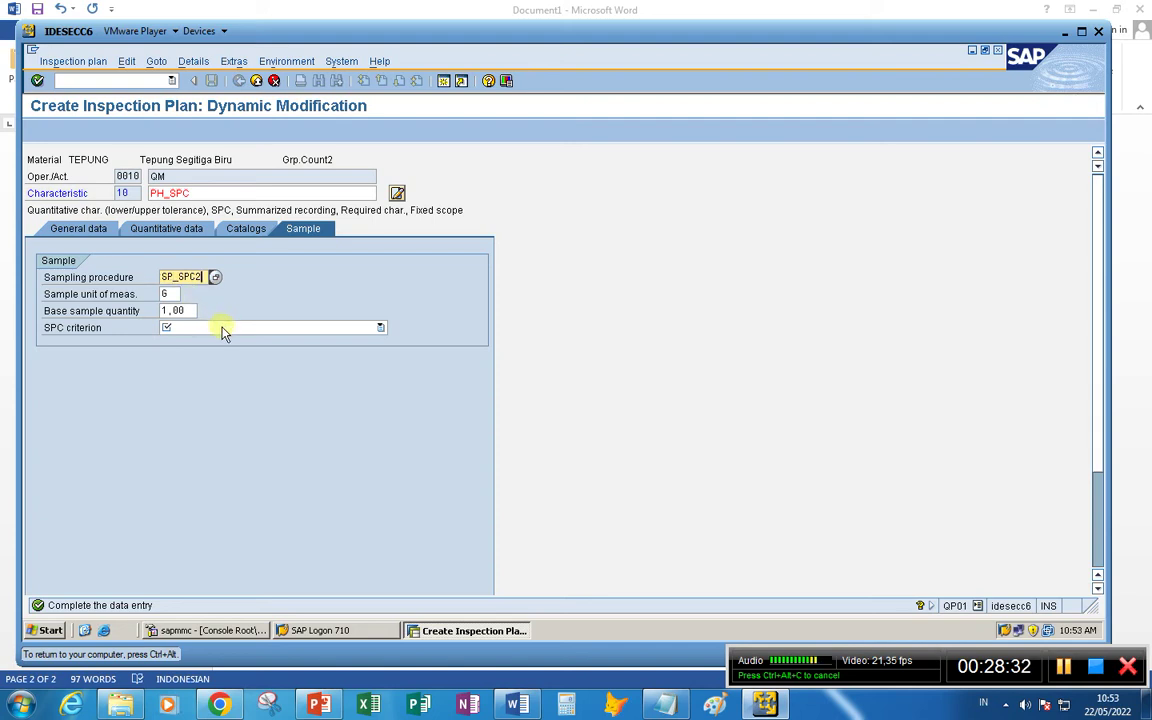
# - Set the SPC criterion of the characteristic to 070 Master Inspection Charac./Material
pyautogui.click(381, 328)
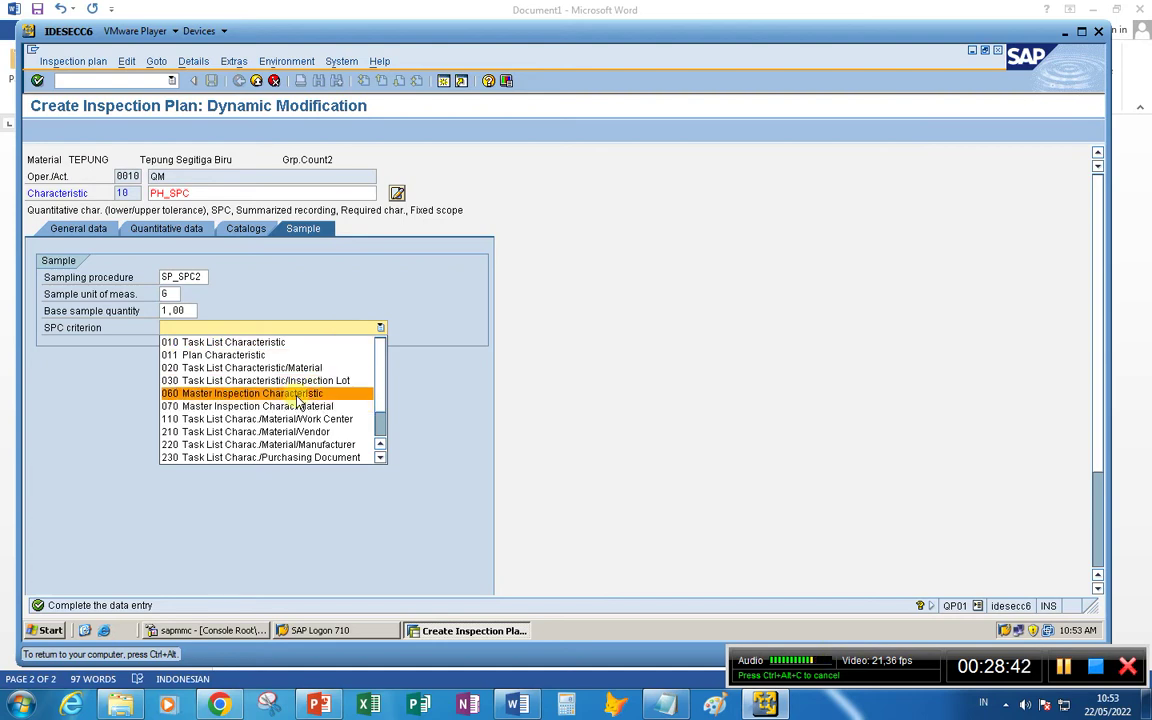
pyautogui.scroll(-1, 268, 405)
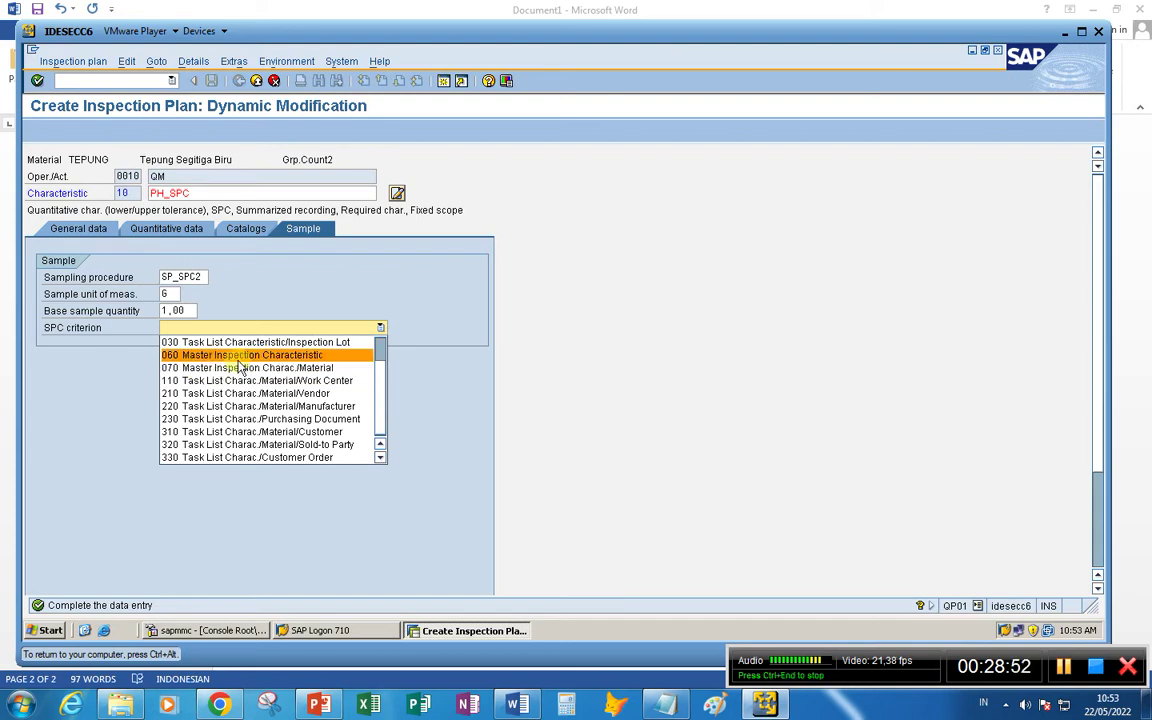
pyautogui.click(242, 369)
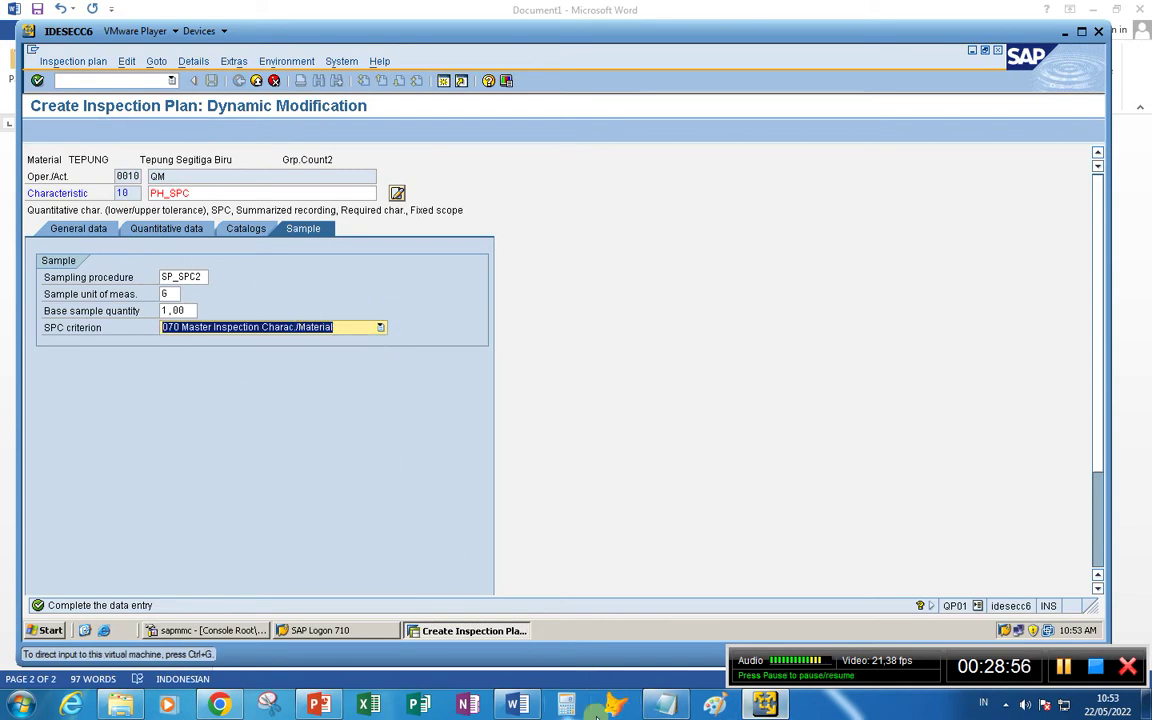
# - Review the SPC criteria overview in the Word document and compare it with the SPC criterion options in SAP
pyautogui.click(519, 706)
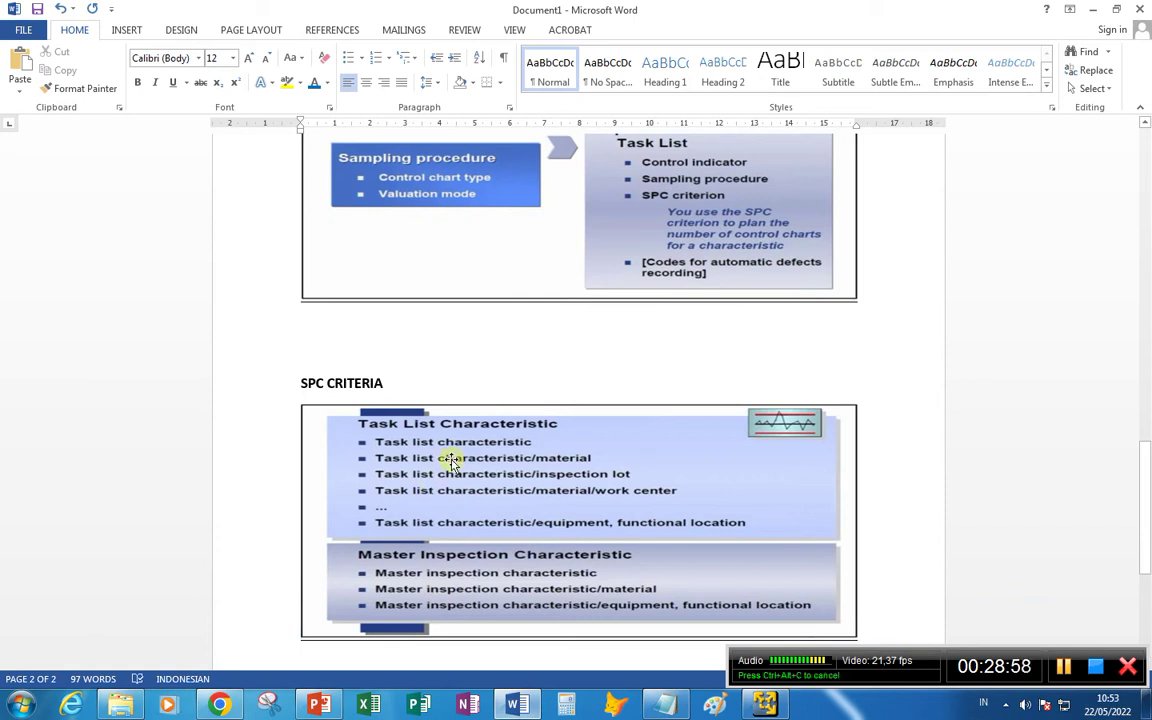
pyautogui.scroll(-2, 537, 473)
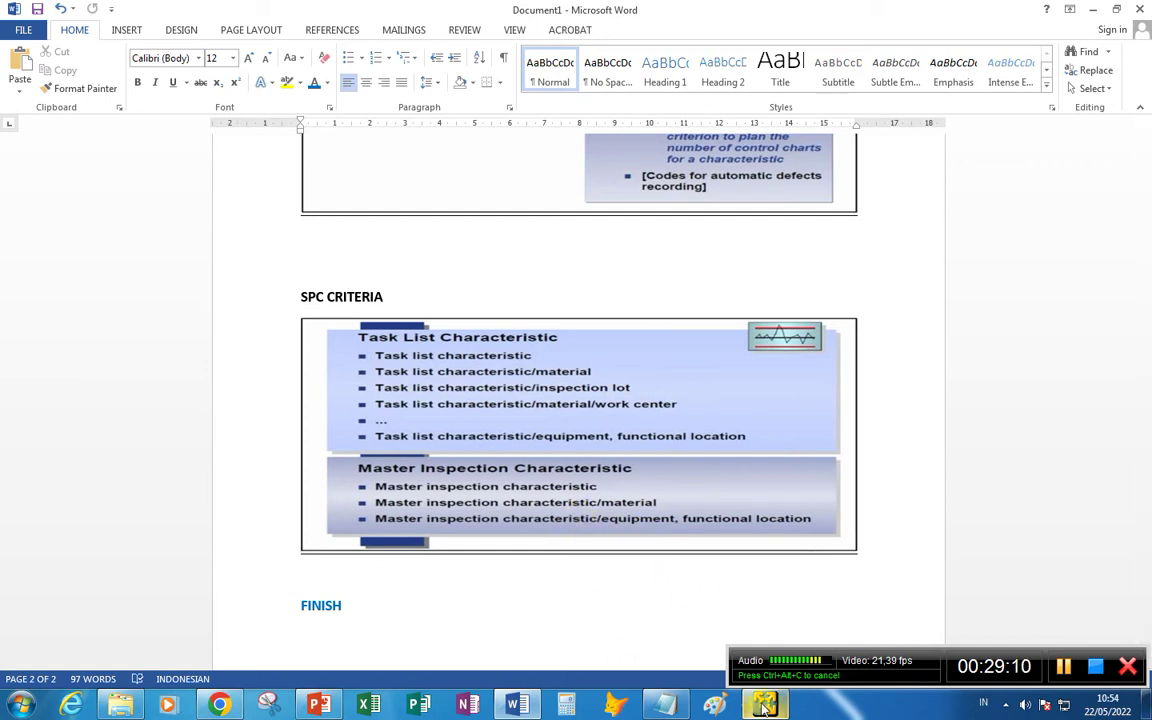
pyautogui.moveTo(765, 705)
pyautogui.click(800, 622)
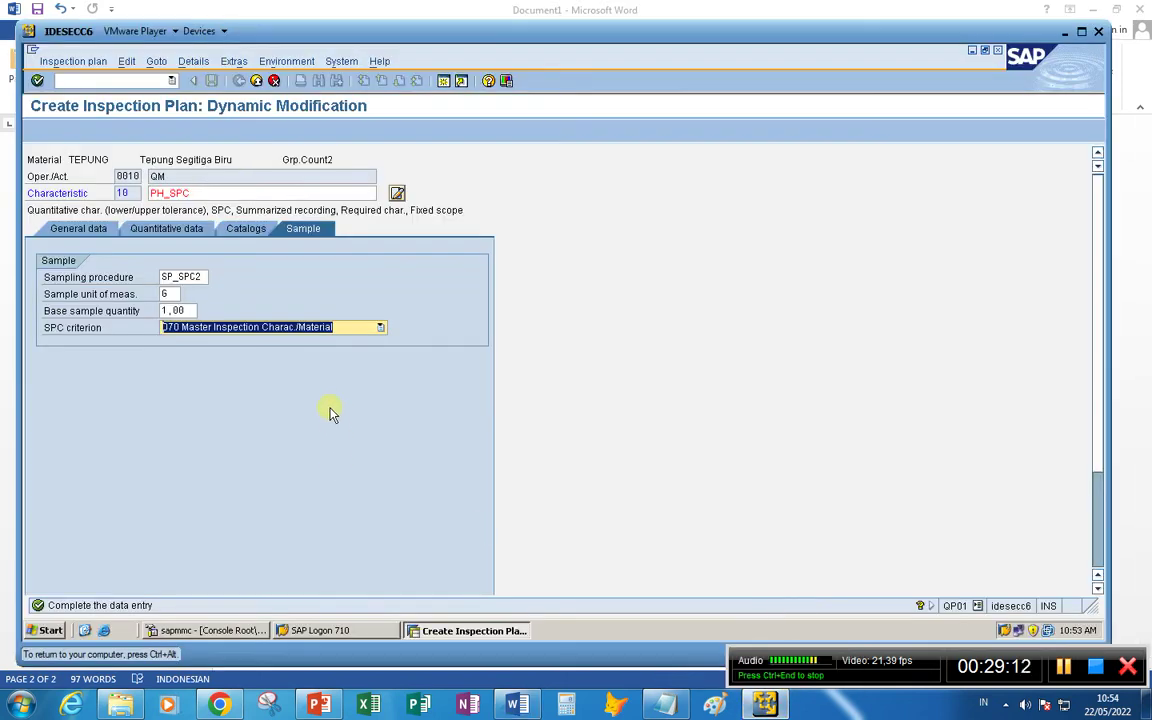
pyautogui.click(355, 332)
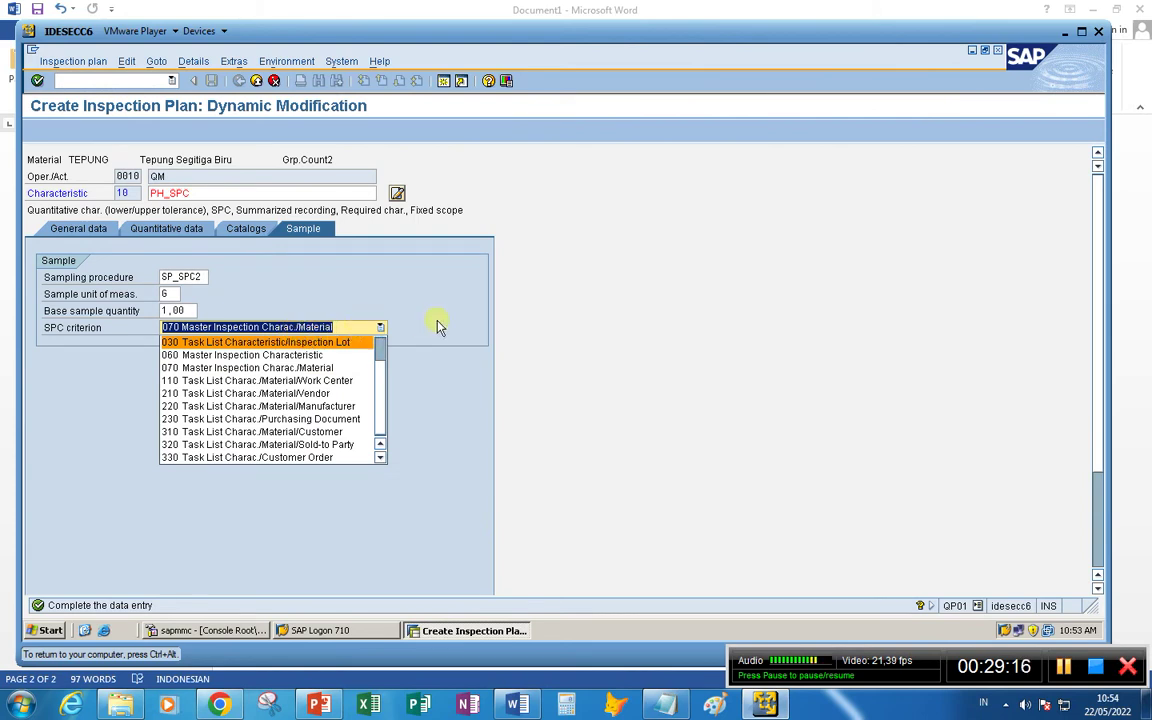
pyautogui.click(358, 331)
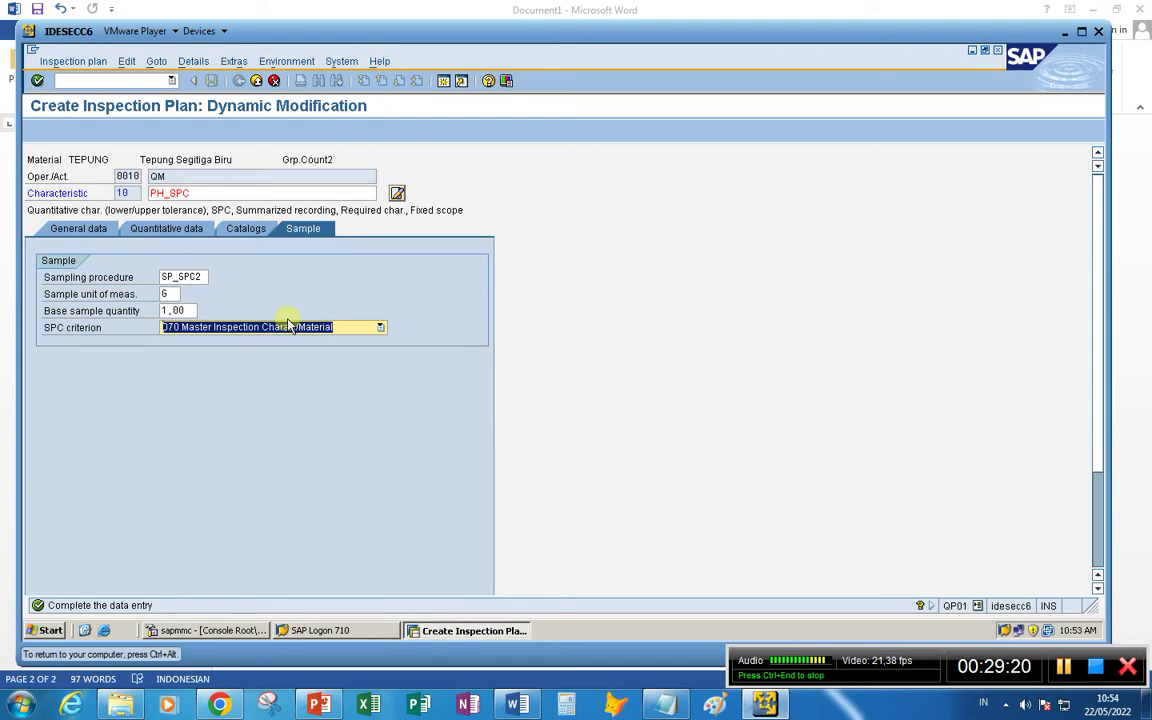
# - Confirm the sample data of characteristic 10 and save the inspection plan
pyautogui.press('Return')
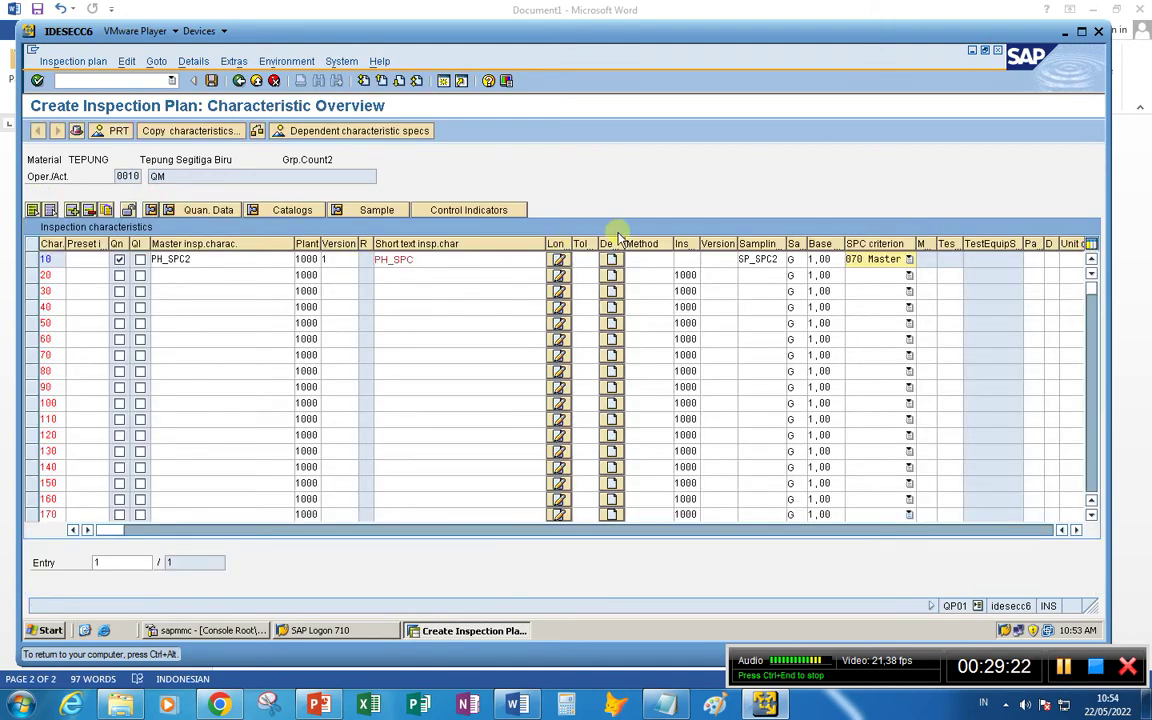
pyautogui.click(187, 259)
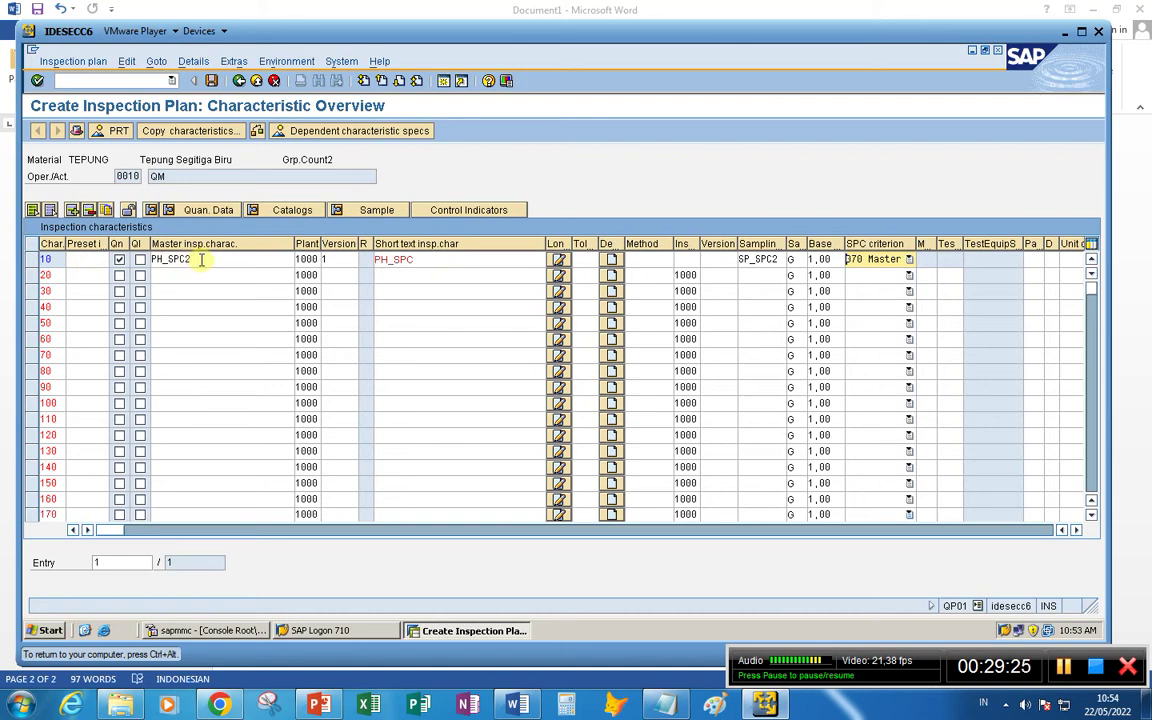
pyautogui.click(431, 258)
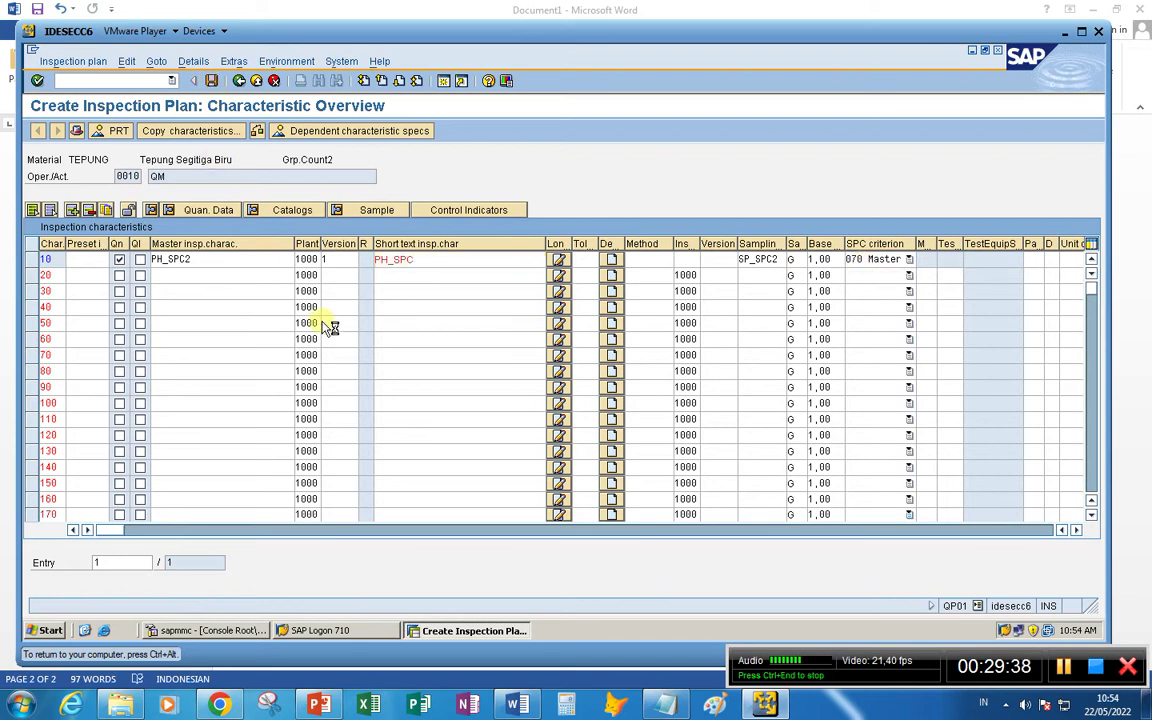
pyautogui.hotkey('ctrl', 's')
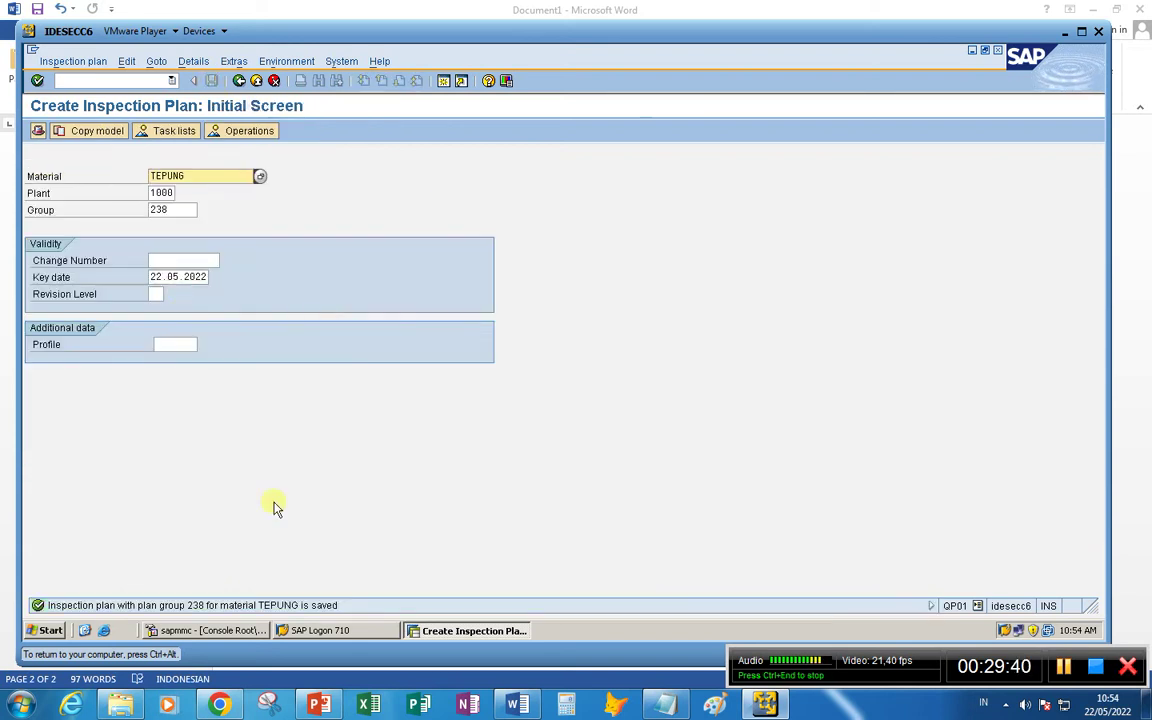
# - Add the line "material : TEPUNG (ROH)" above the numbered list in the spc notes in Notepad
pyautogui.click(665, 705)
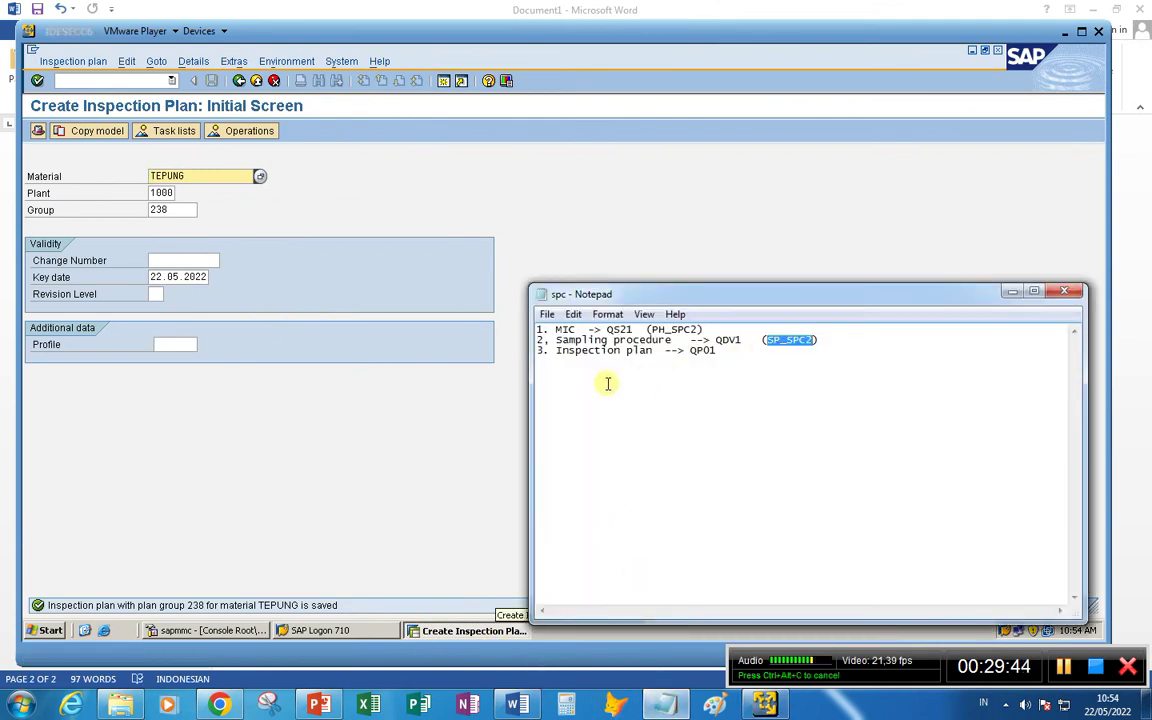
pyautogui.hotkey('ctrl', 'Home')
pyautogui.press('Return')
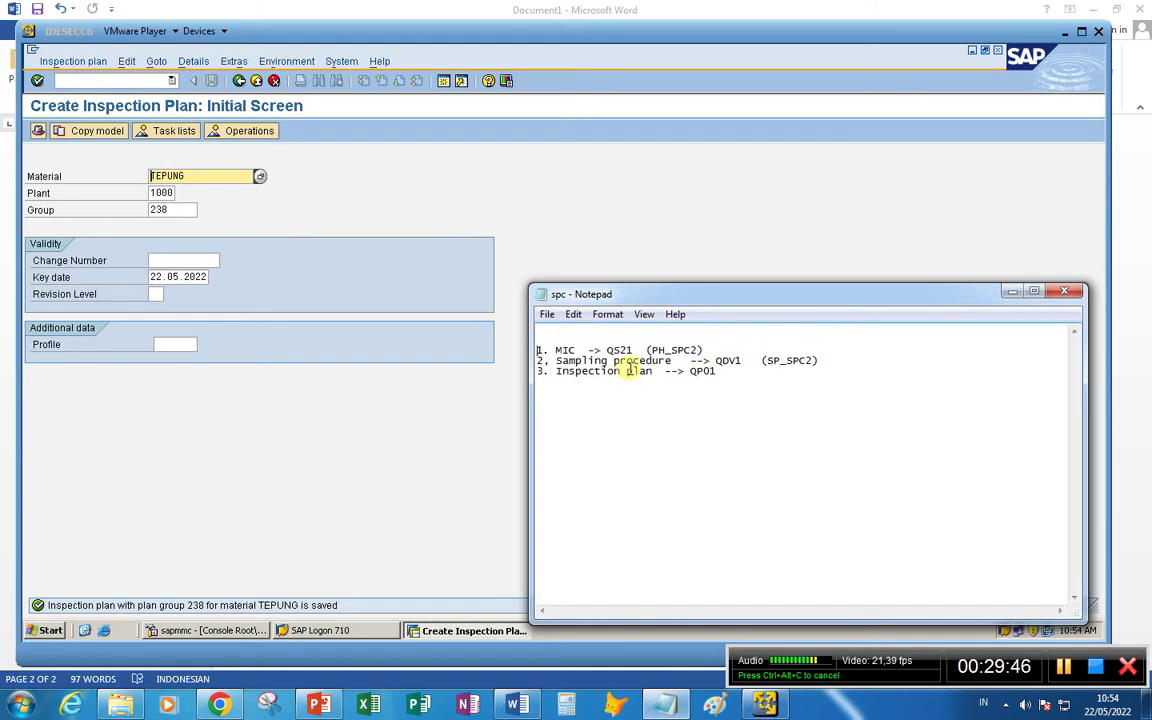
pyautogui.write('material : ')
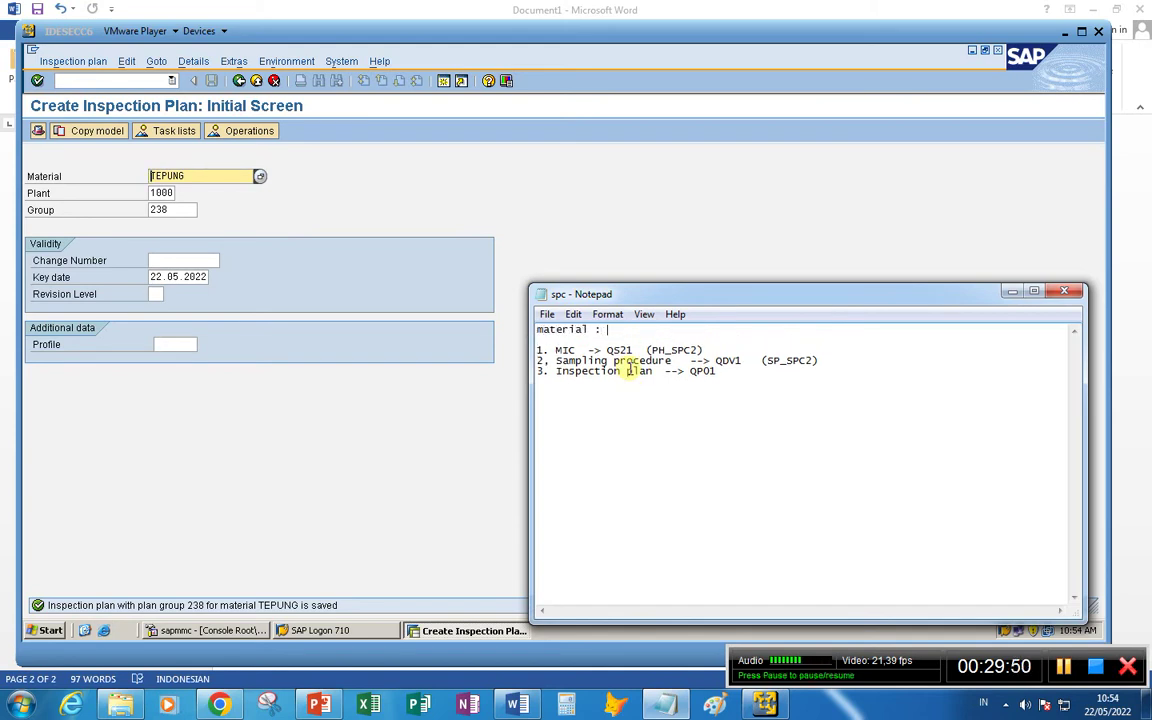
pyautogui.write('TEPUNG  (ROH')
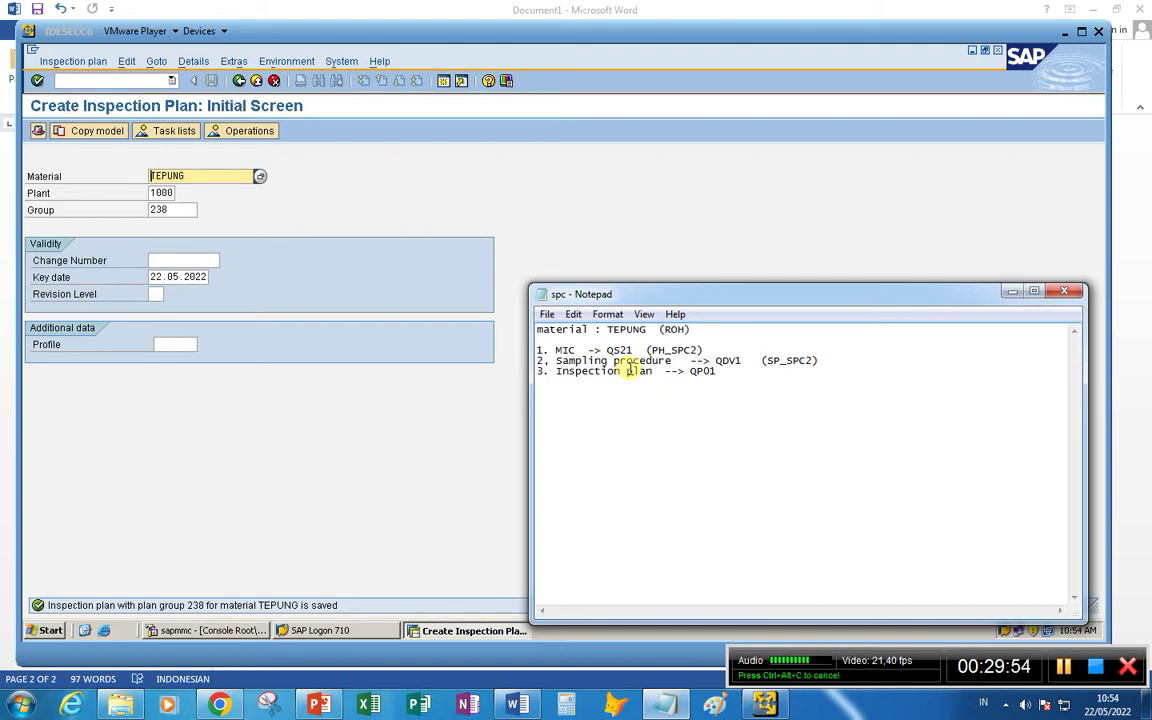
# - Add "4. Inspection Lot -> QA01" as a new line below the inspection plan entry in the notes
pyautogui.click(731, 372)
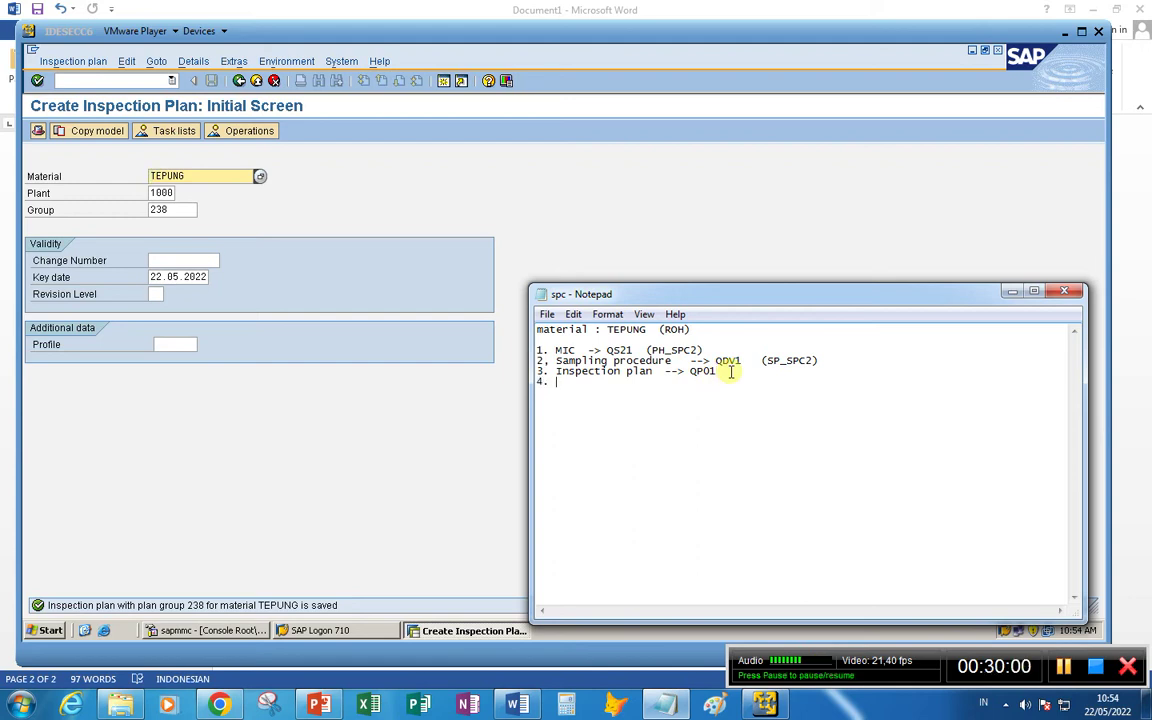
pyautogui.write('Inspec')
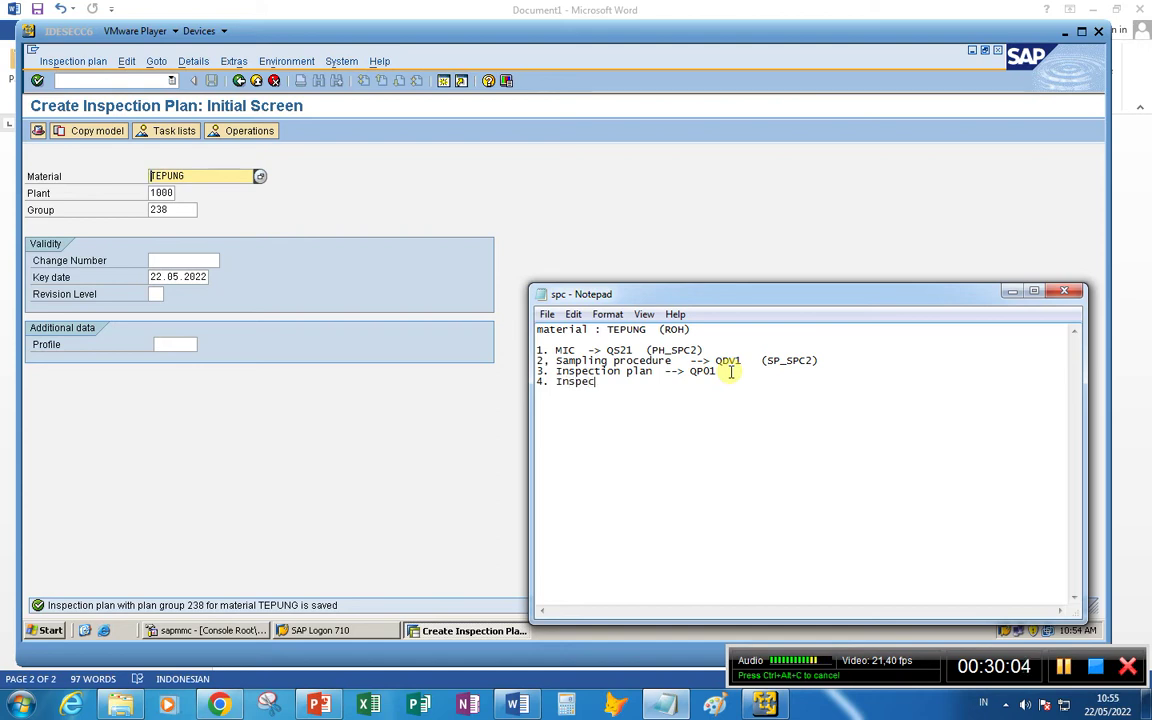
pyautogui.write('tion Lot')
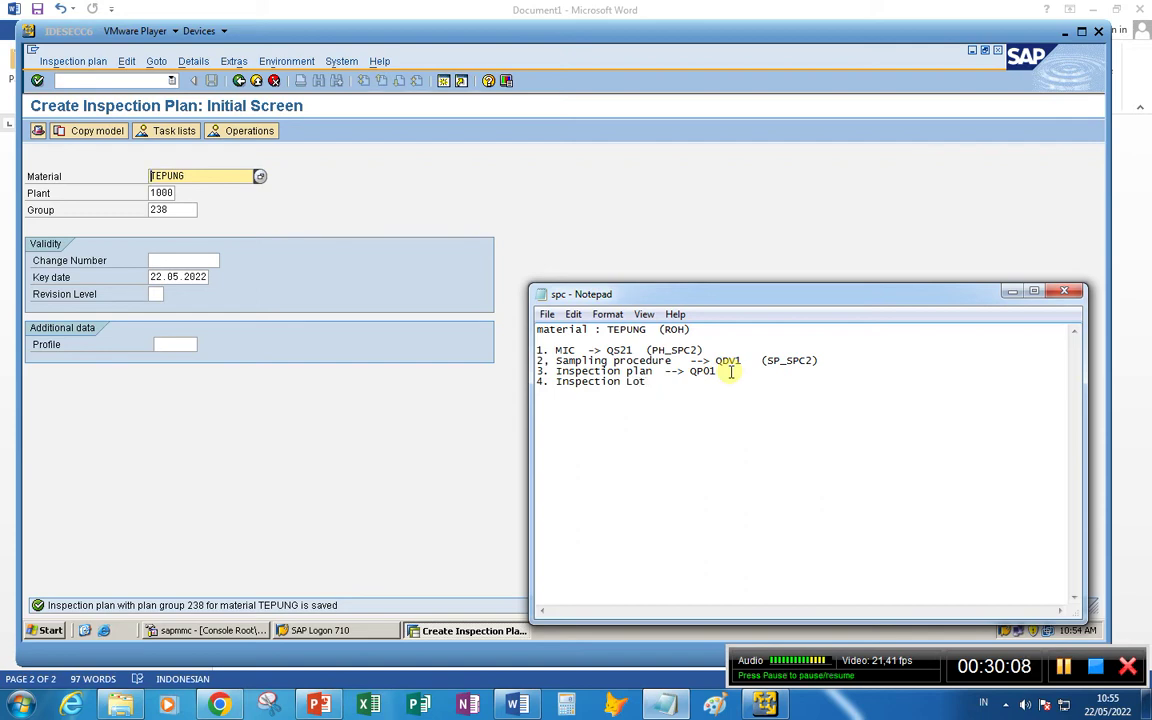
pyautogui.write('   ->')
pyautogui.write('QA01')
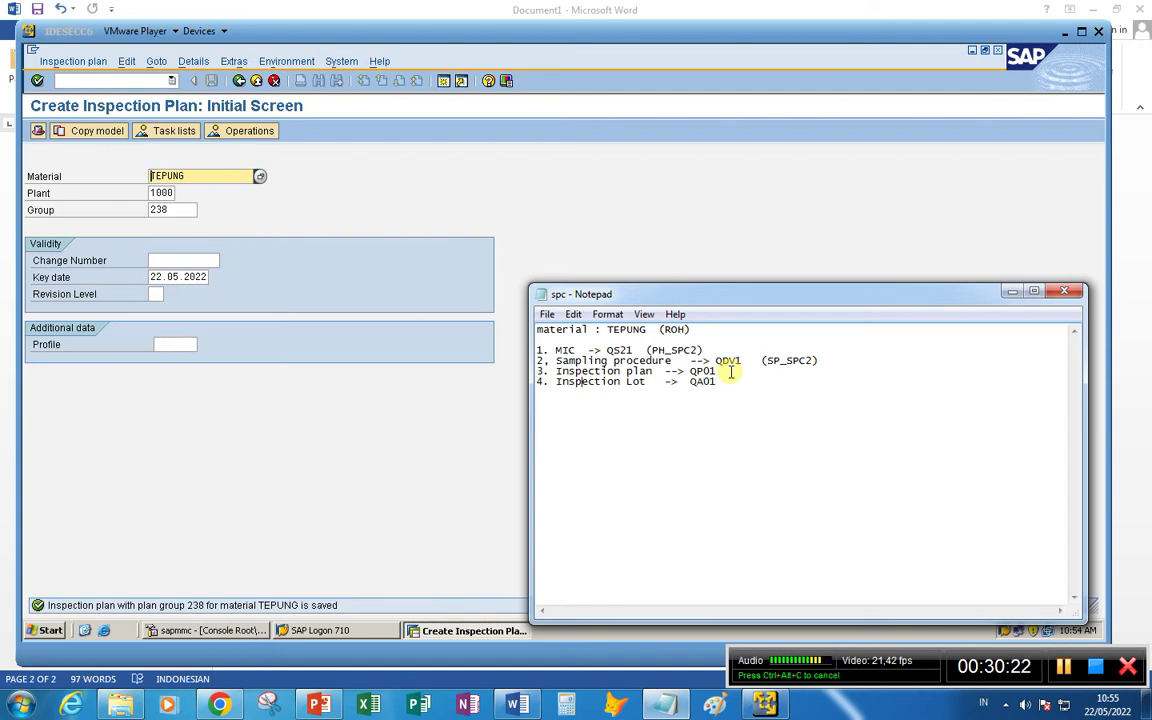
pyautogui.press('Left')
pyautogui.press('Left')
pyautogui.press('Left')
pyautogui.press('Left')
pyautogui.press('Right')
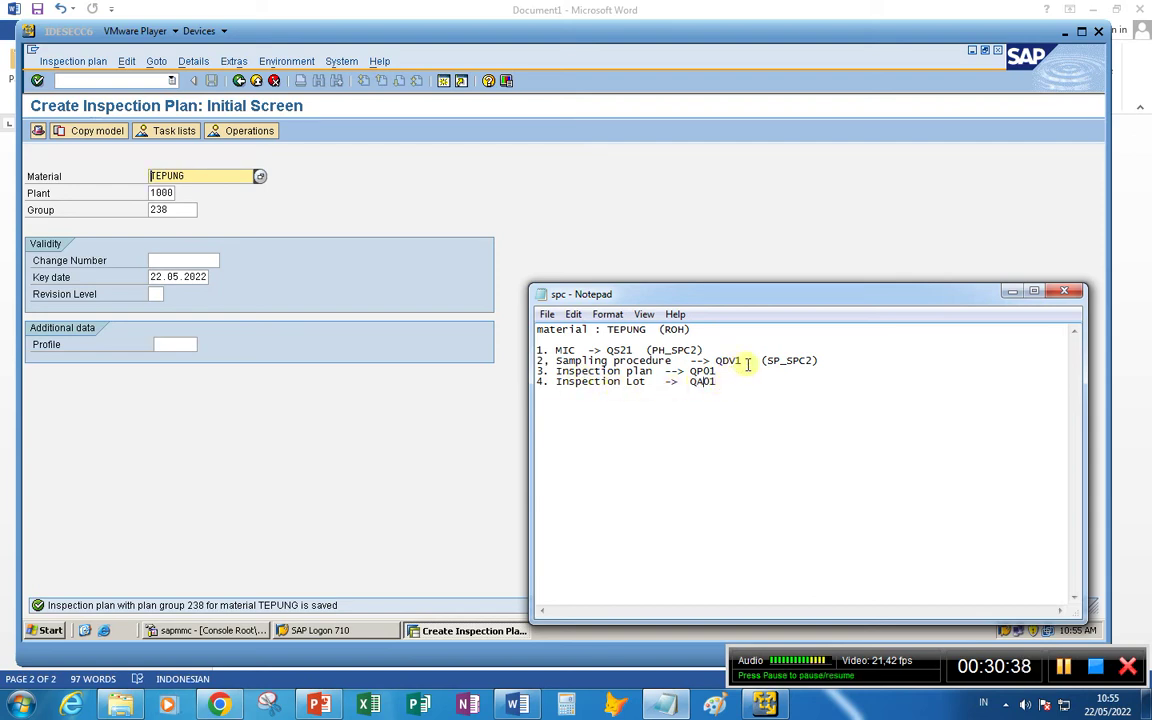
# - Look through the Syllabus SAP QM page on the WordPress site in Chrome and return to SAP
pyautogui.click(222, 706)
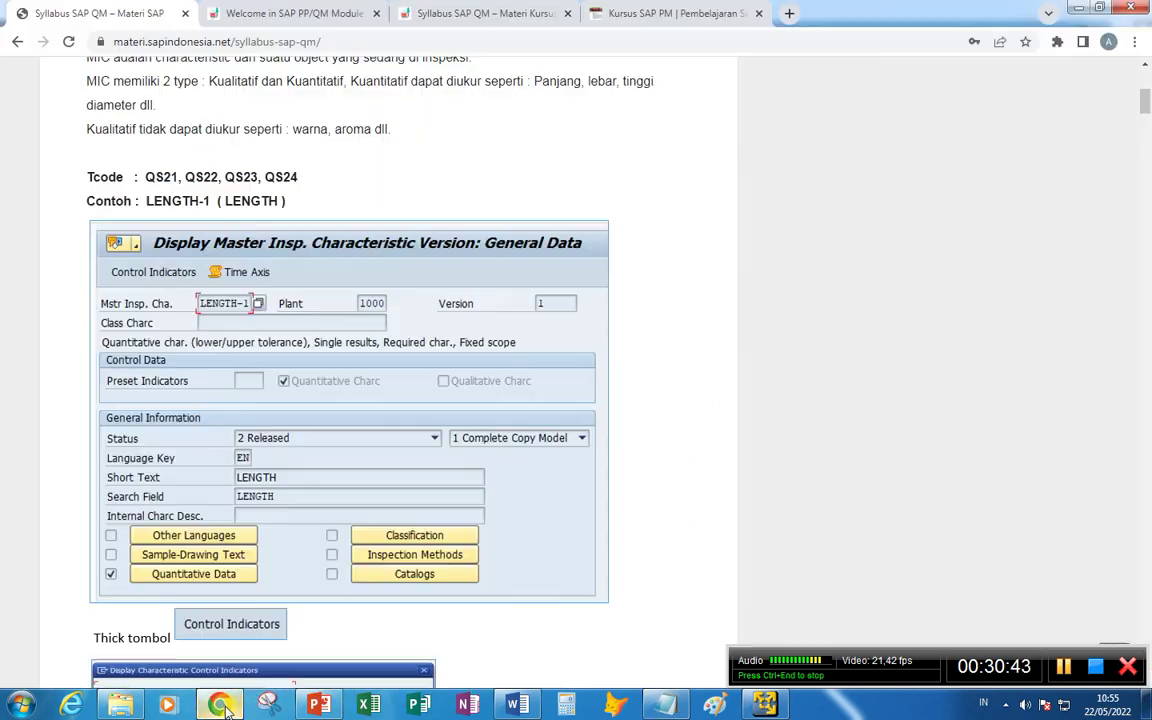
pyautogui.click(514, 20)
pyautogui.scroll(5, 687, 300)
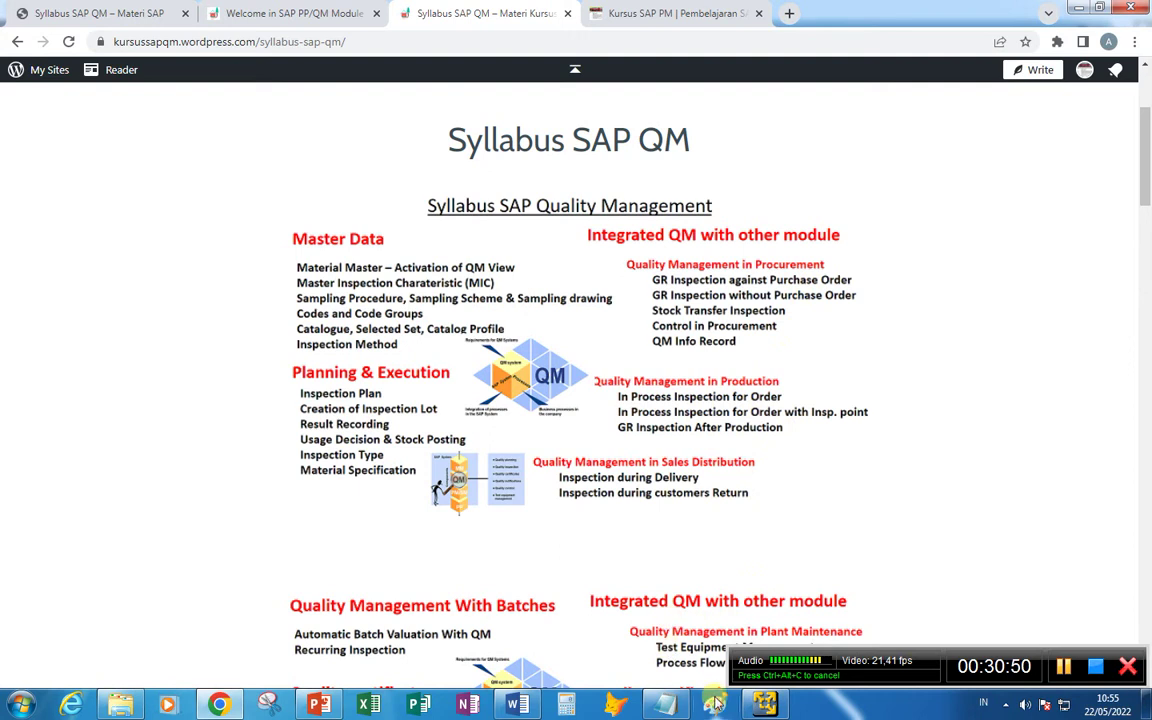
pyautogui.moveTo(715, 705)
pyautogui.click(722, 587)
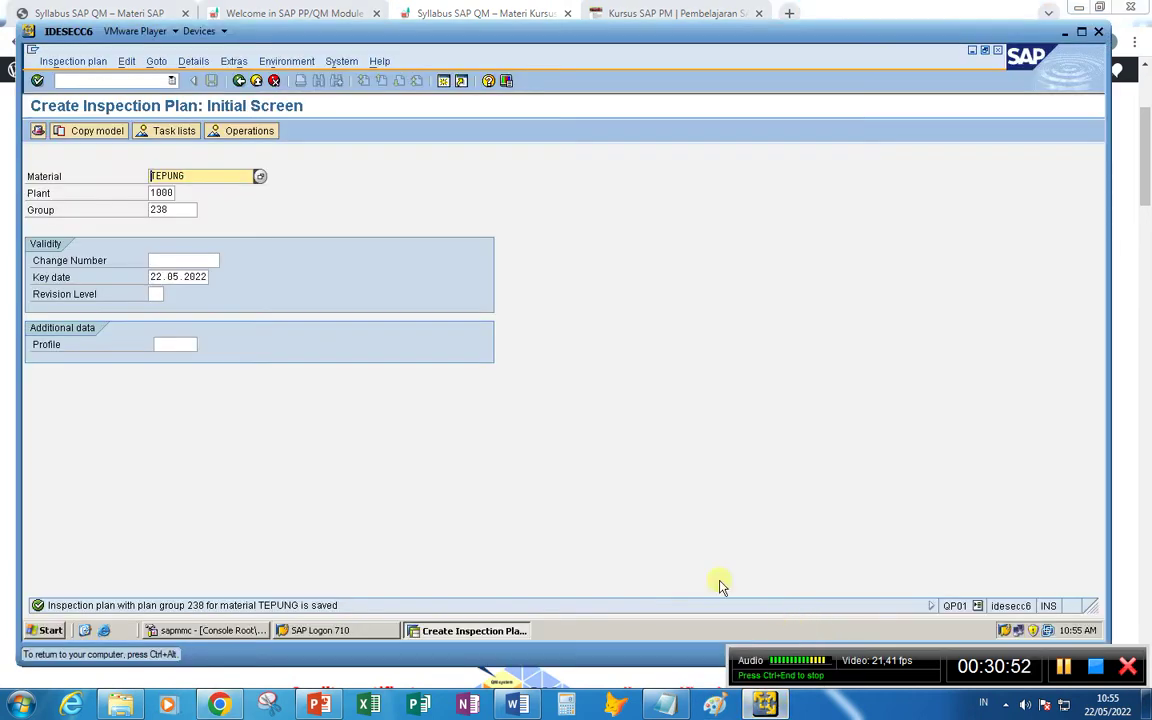
# - Check the inspection lot transaction code in the Notepad notes, leave plan creation in SAP and start transaction QA01
pyautogui.click(662, 705)
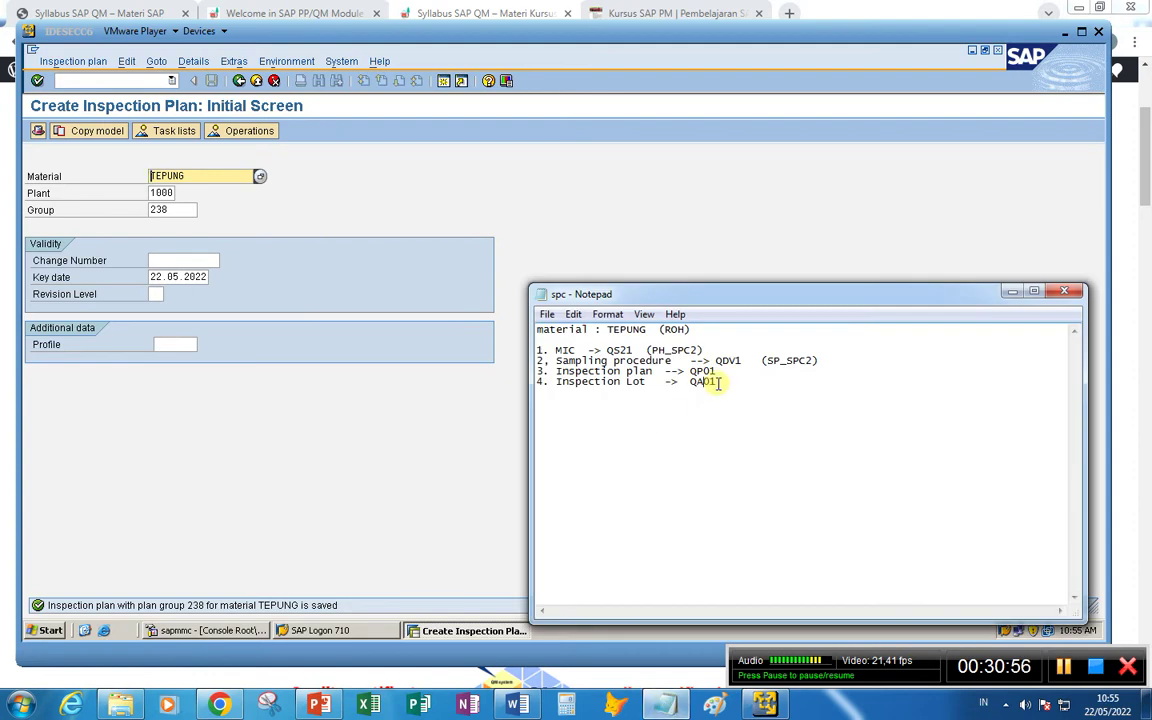
pyautogui.moveTo(691, 382); pyautogui.dragTo(728, 386)
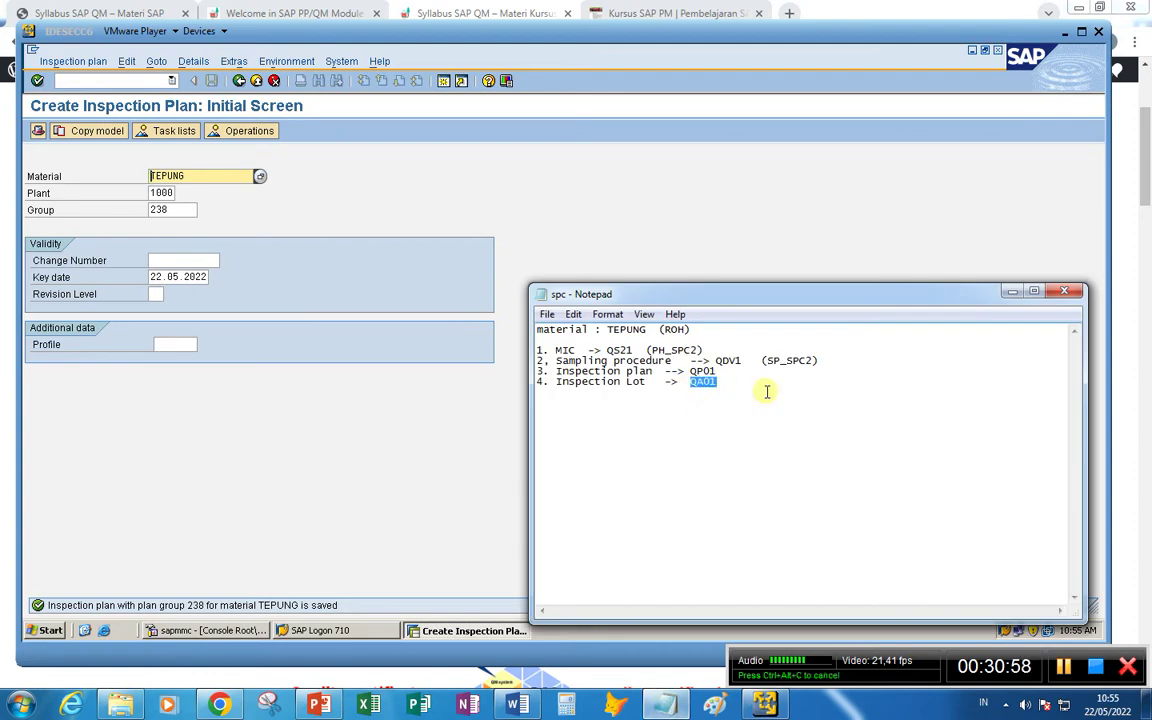
pyautogui.click(96, 81)
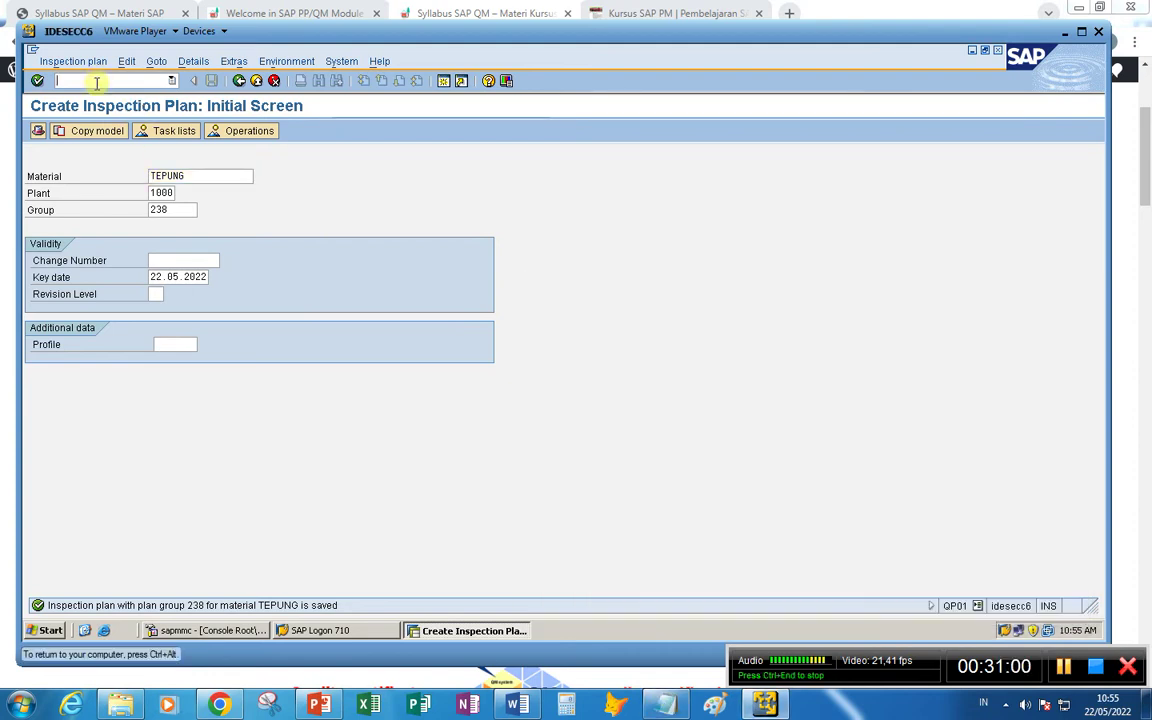
pyautogui.write('/n')
pyautogui.press('Return')
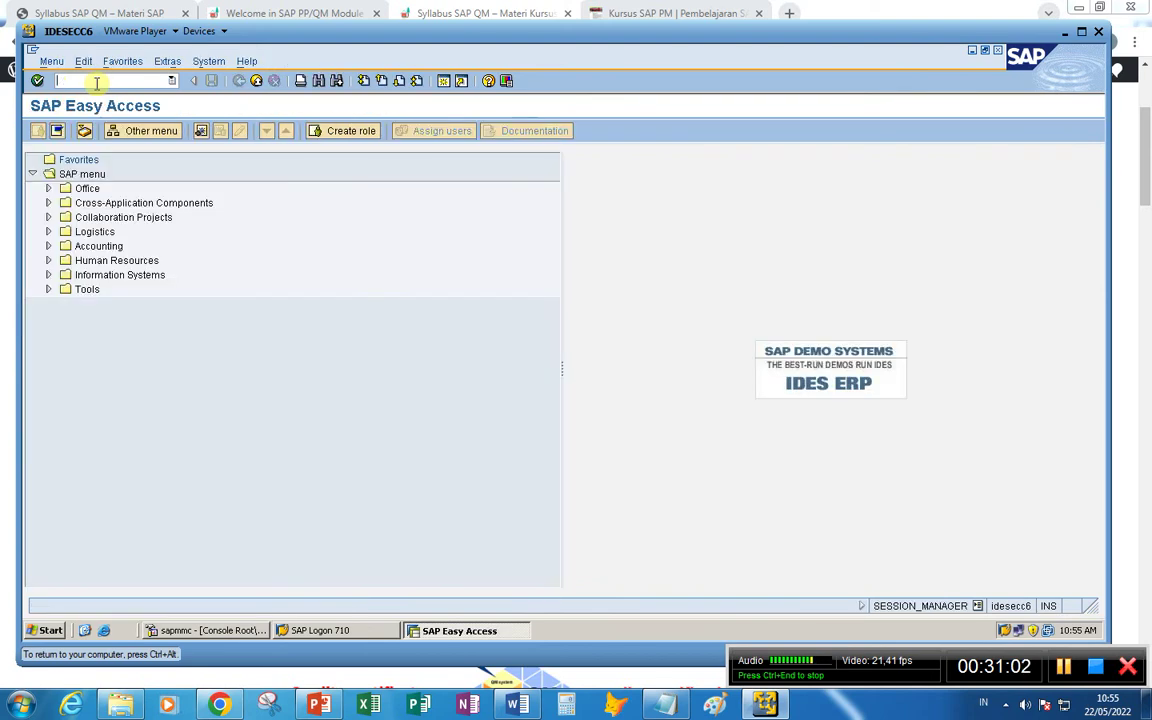
pyautogui.write('qa01')
pyautogui.press('Return')
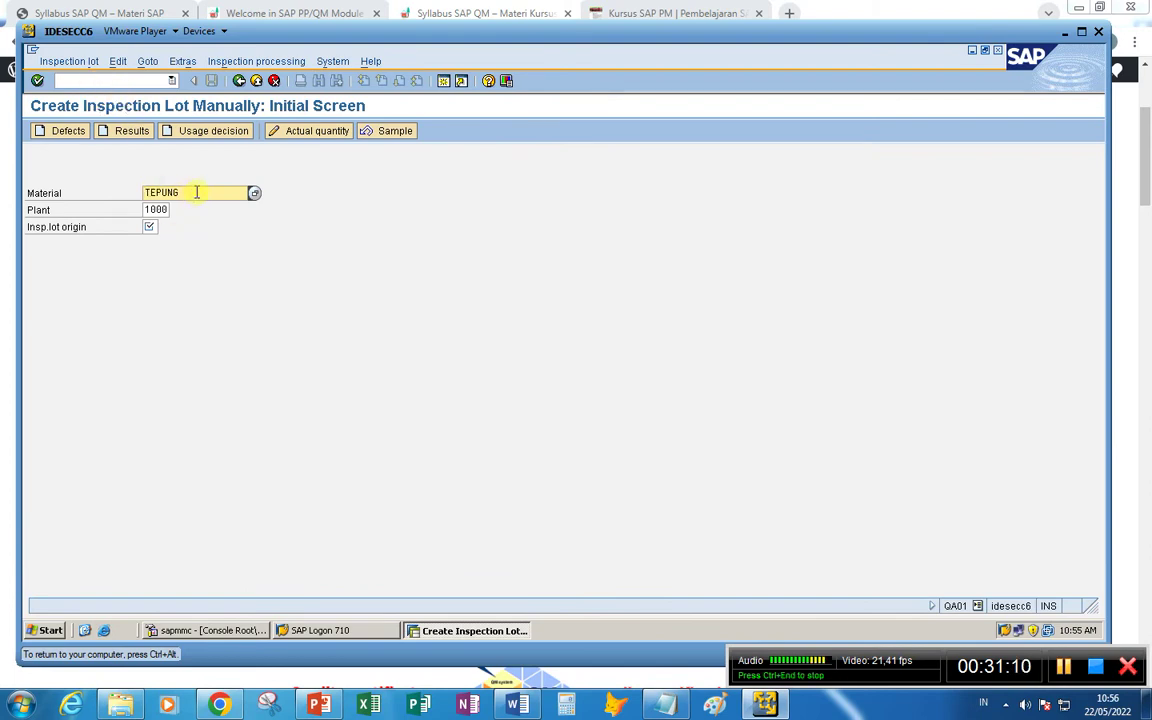
# - Enter 89 as the inspection lot origin for material TEPUNG in plant 1000
pyautogui.click(150, 227)
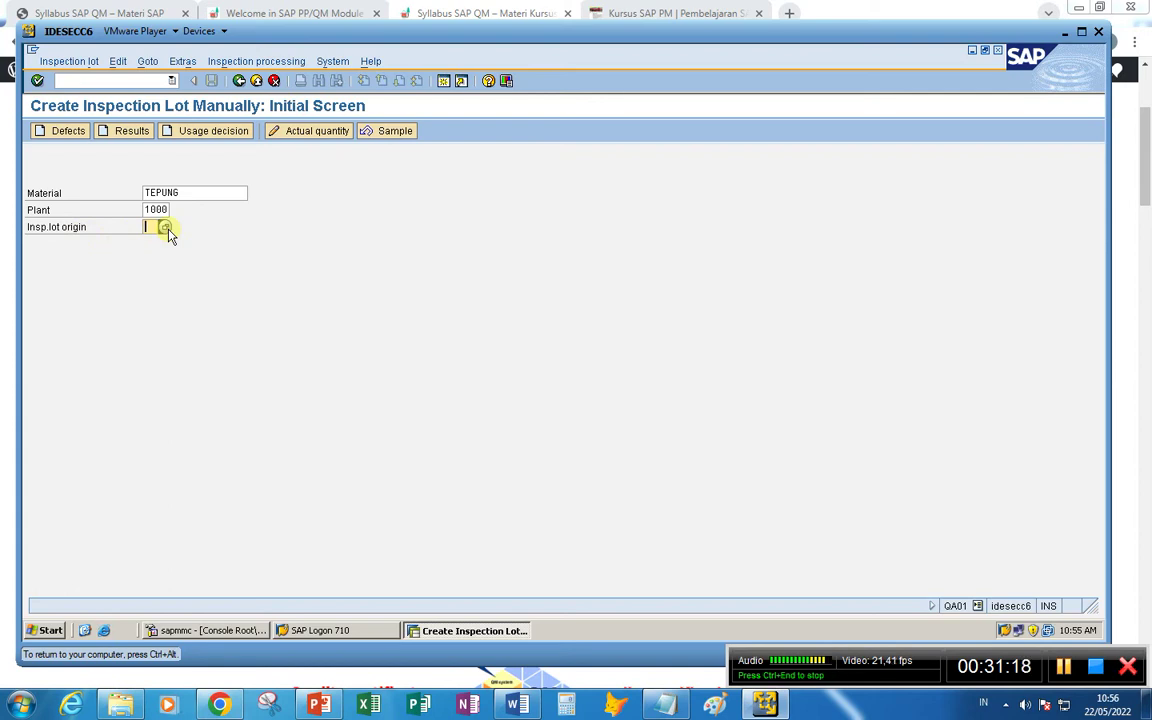
pyautogui.write('89')
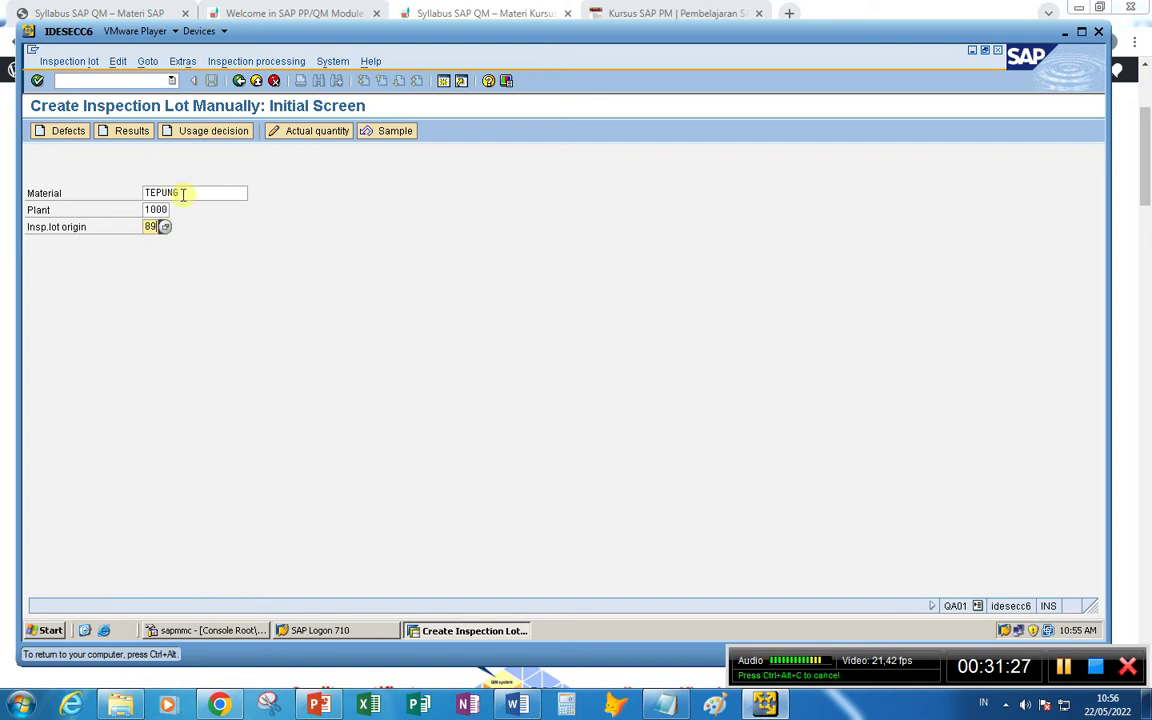
pyautogui.moveTo(183, 194); pyautogui.dragTo(110, 178)
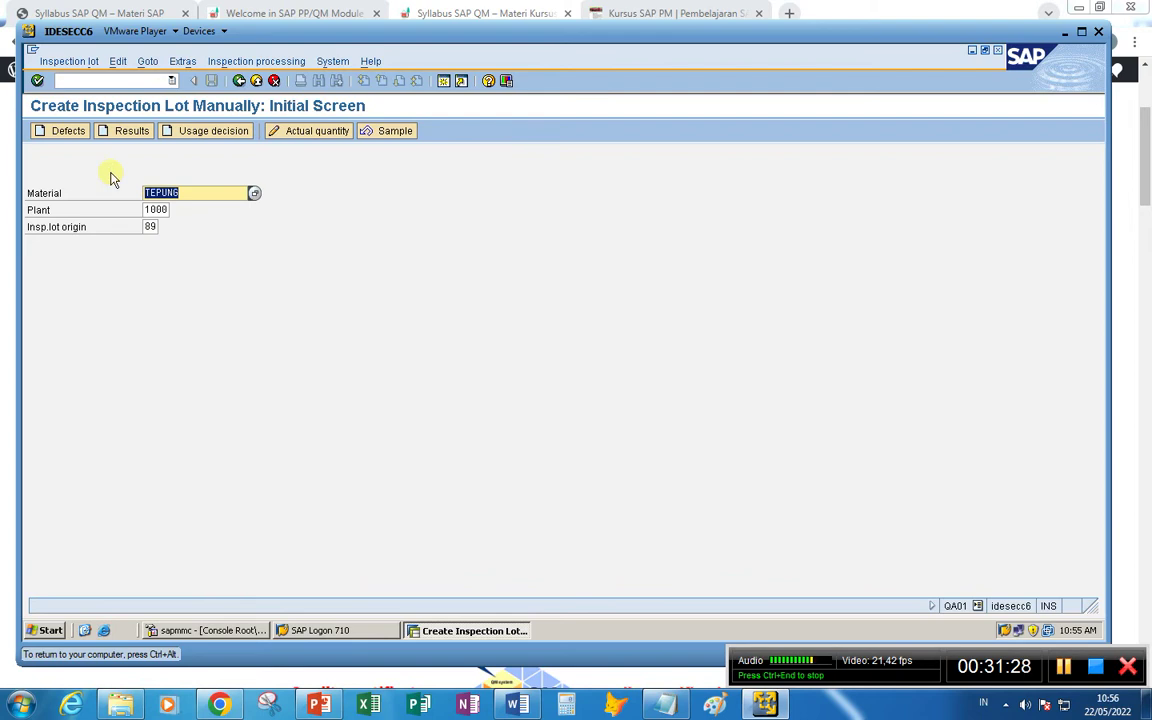
# - Display the Quality Management view of material TEPUNG for plant 1000 with MM03 in a new session
pyautogui.click(150, 228)
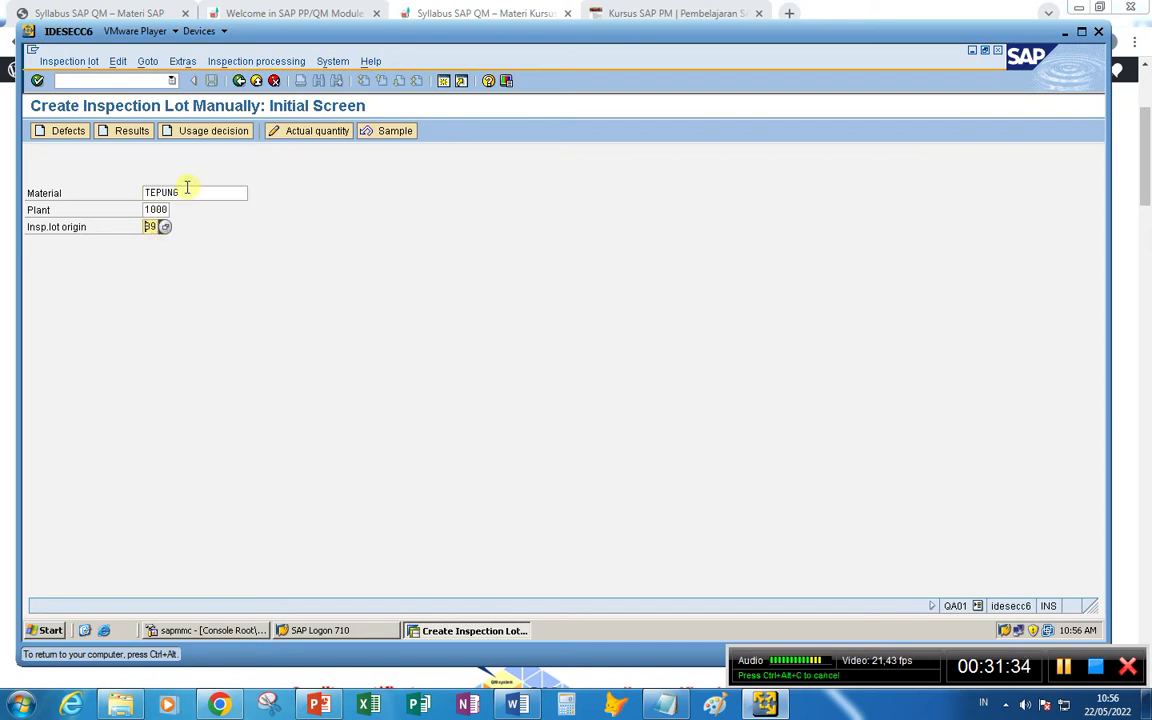
pyautogui.moveTo(185, 189); pyautogui.dragTo(97, 196)
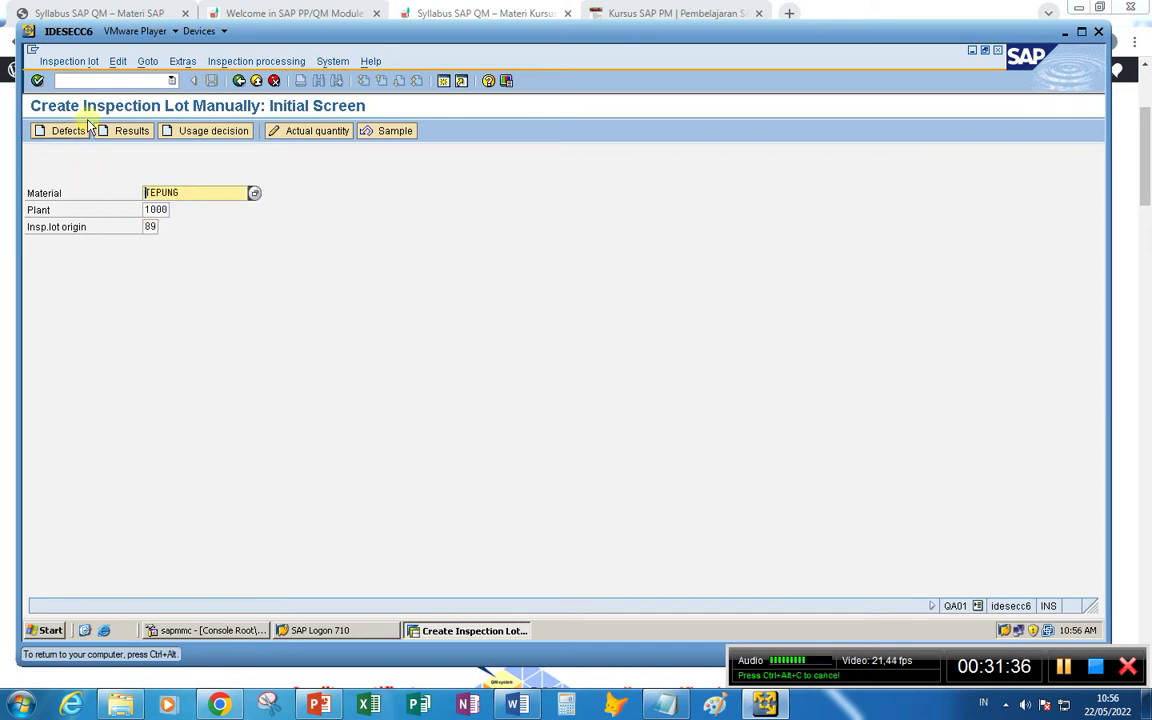
pyautogui.click(76, 80)
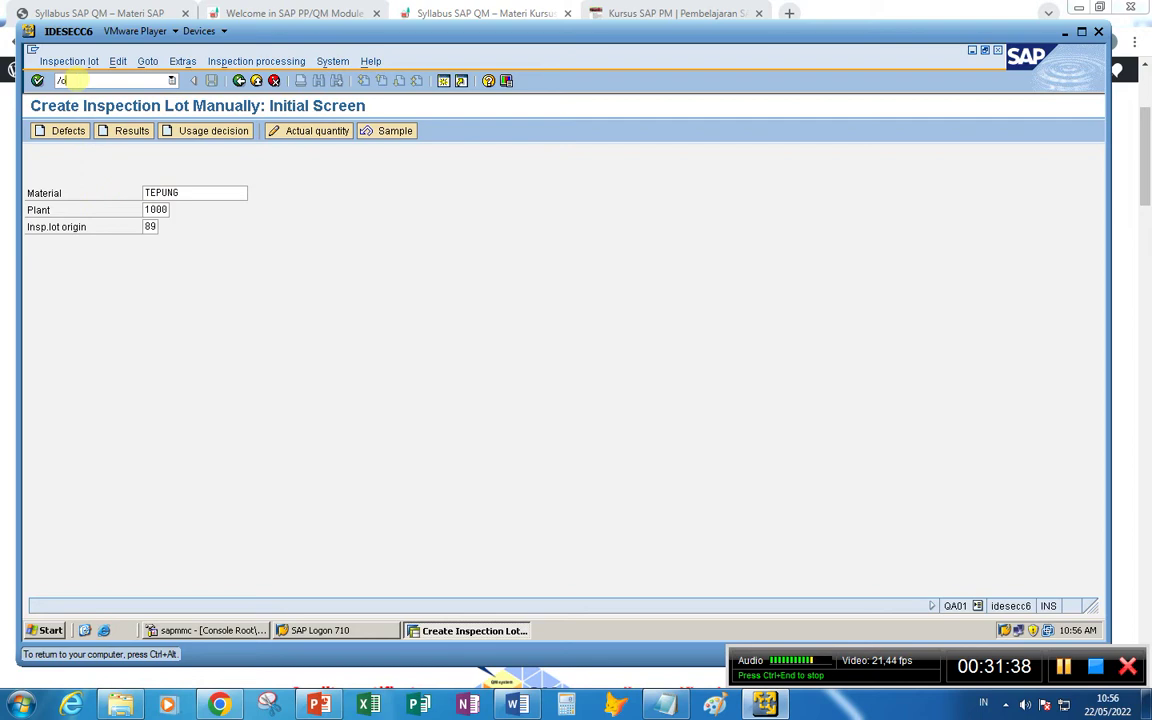
pyautogui.write('/omm0')
pyautogui.press('Return')
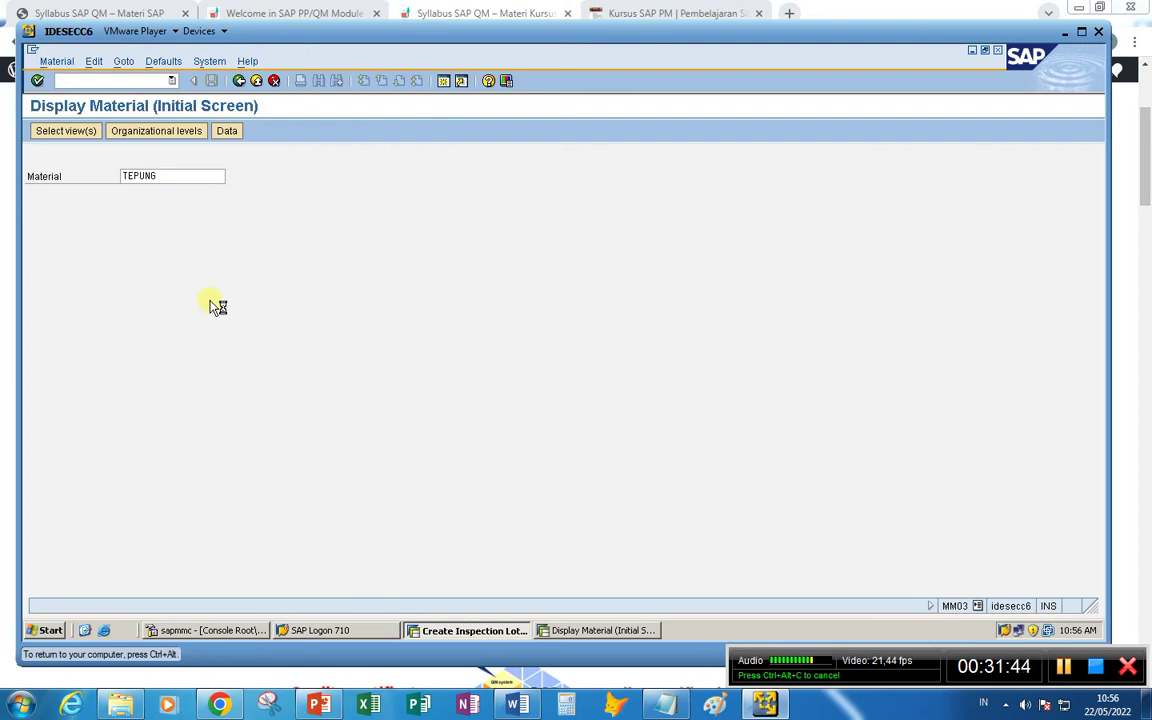
pyautogui.press('Return')
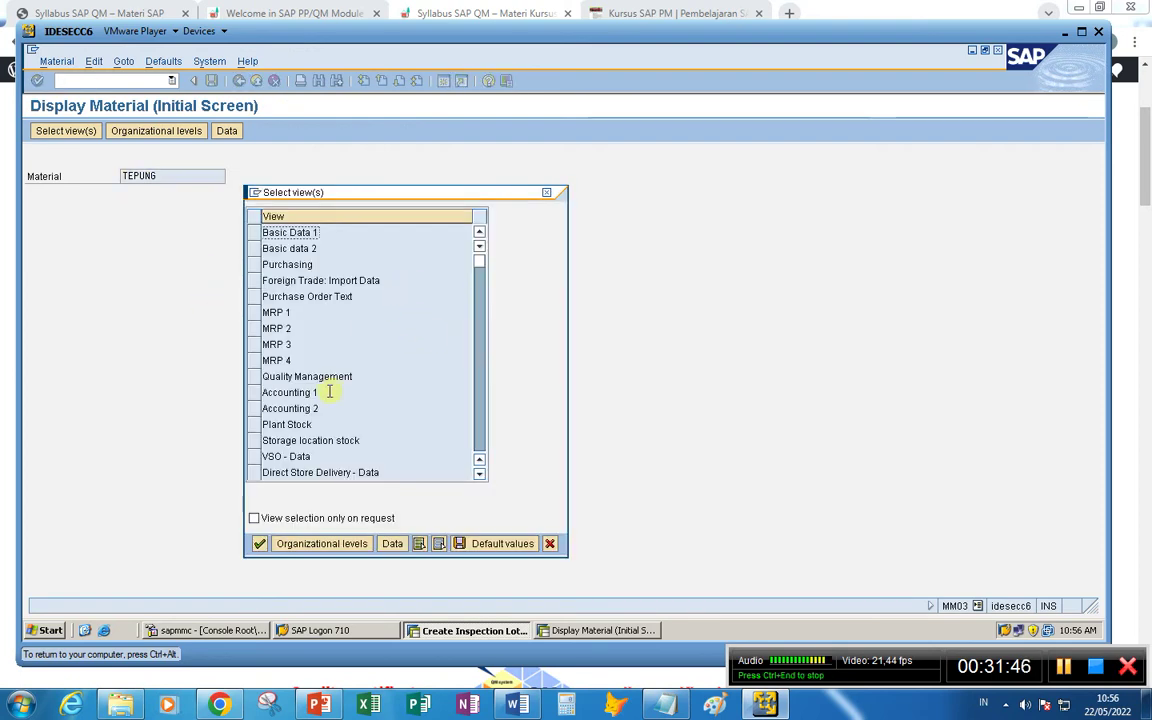
pyautogui.click(253, 377)
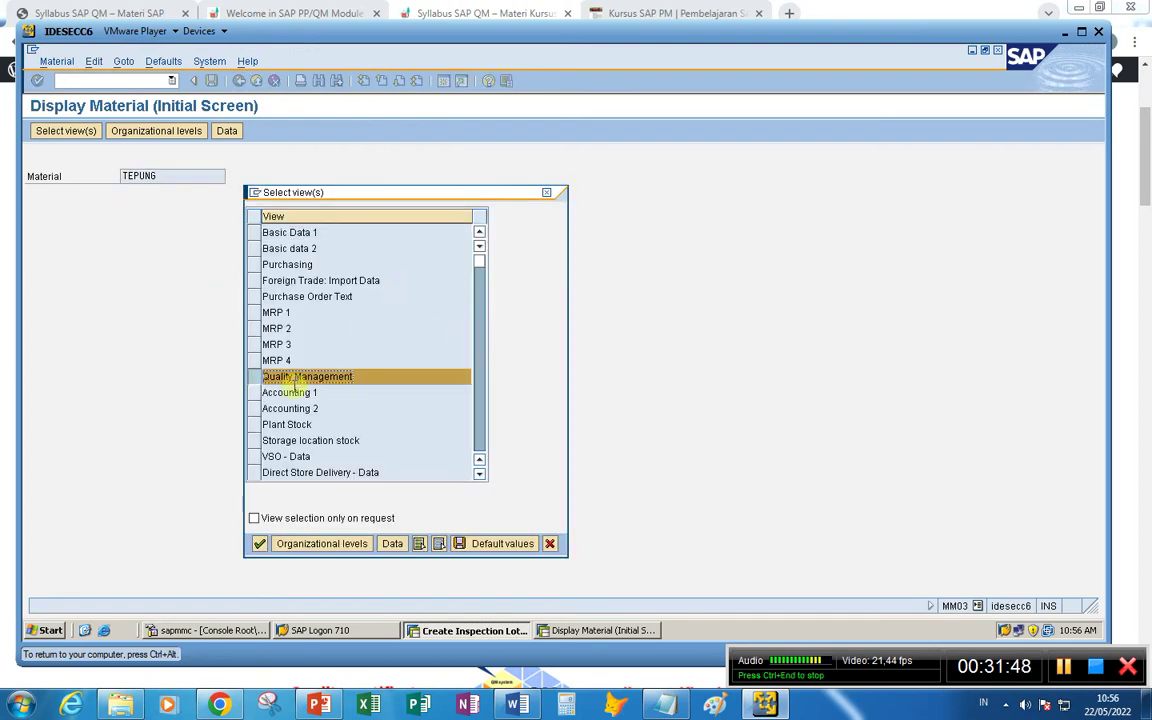
pyautogui.click(259, 543)
pyautogui.click(288, 216)
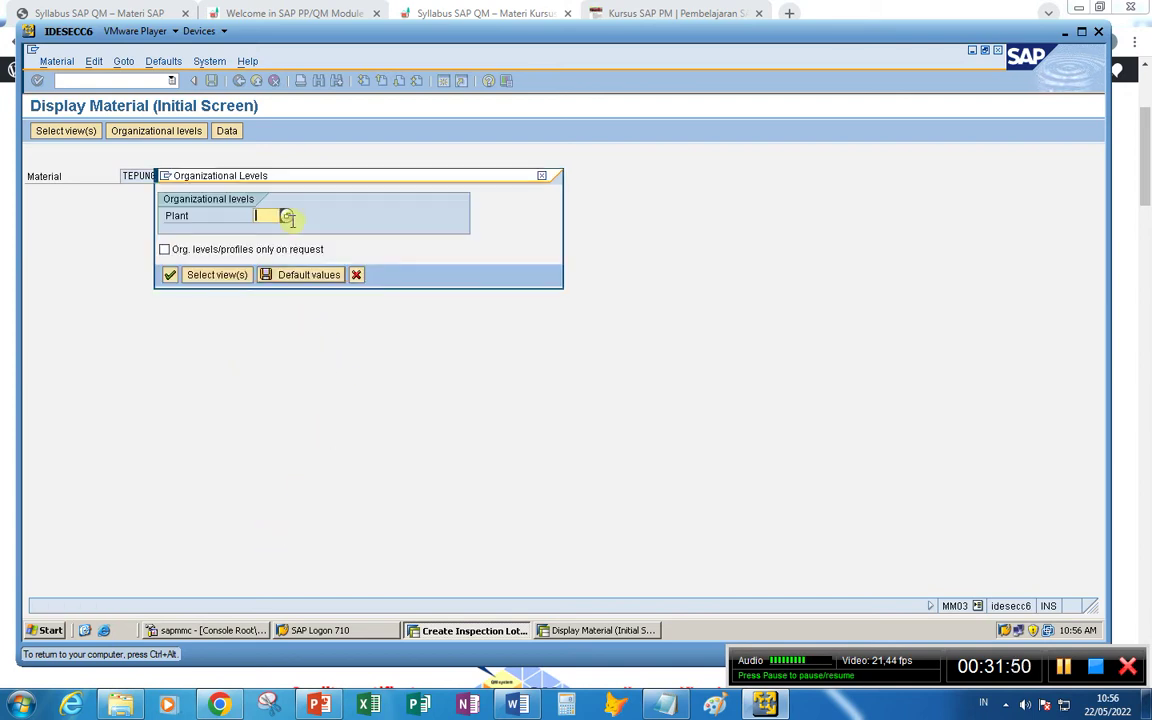
pyautogui.write('1000')
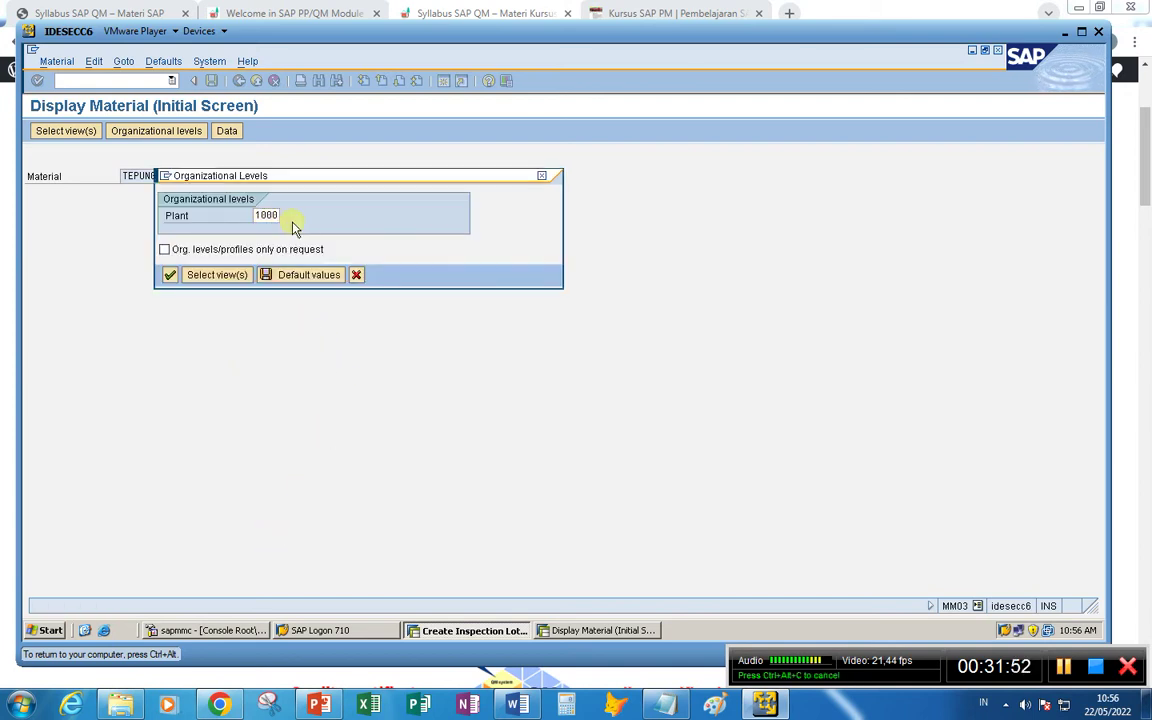
pyautogui.press('Return')
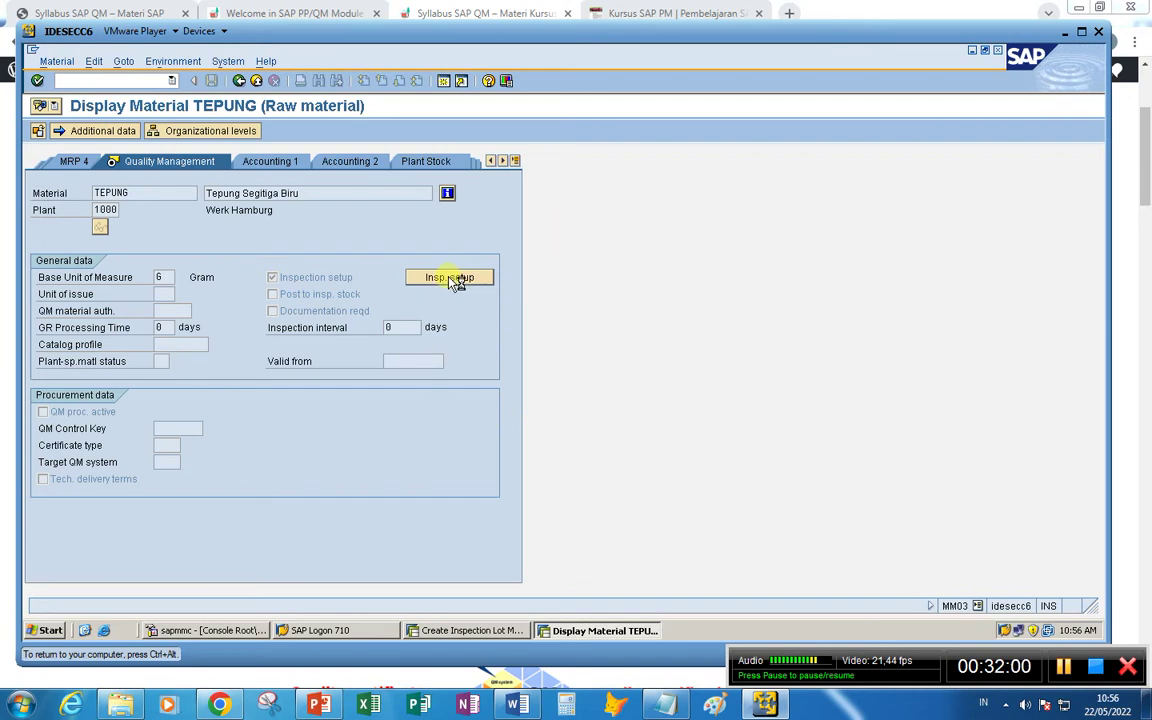
# - Examine TEPUNG's inspection setup data and compare its inspection type with the lot origin entered in the inspection lot session
pyautogui.click(450, 279)
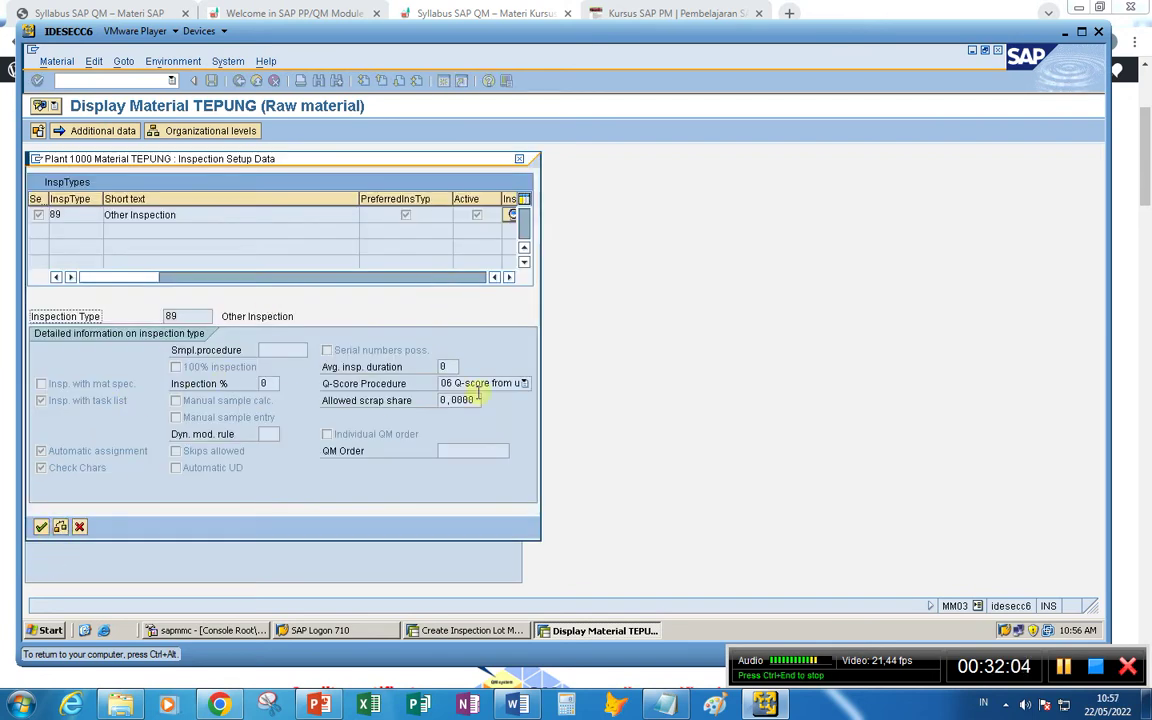
pyautogui.click(519, 159)
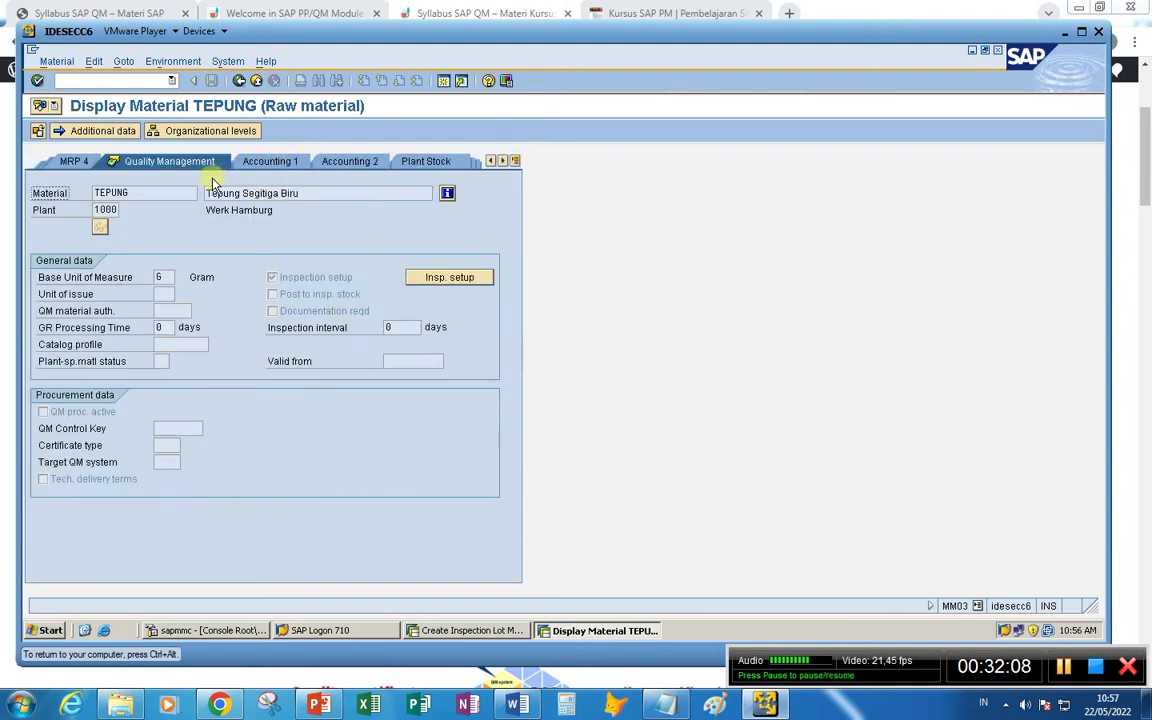
pyautogui.click(452, 279)
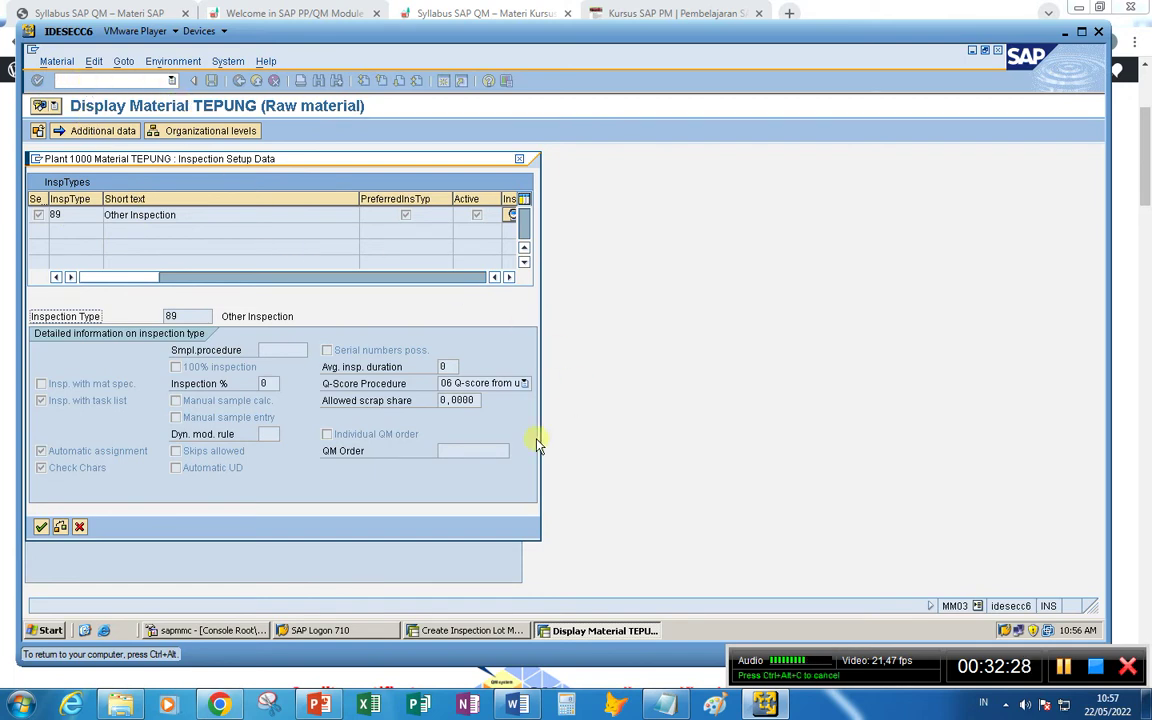
pyautogui.click(505, 630)
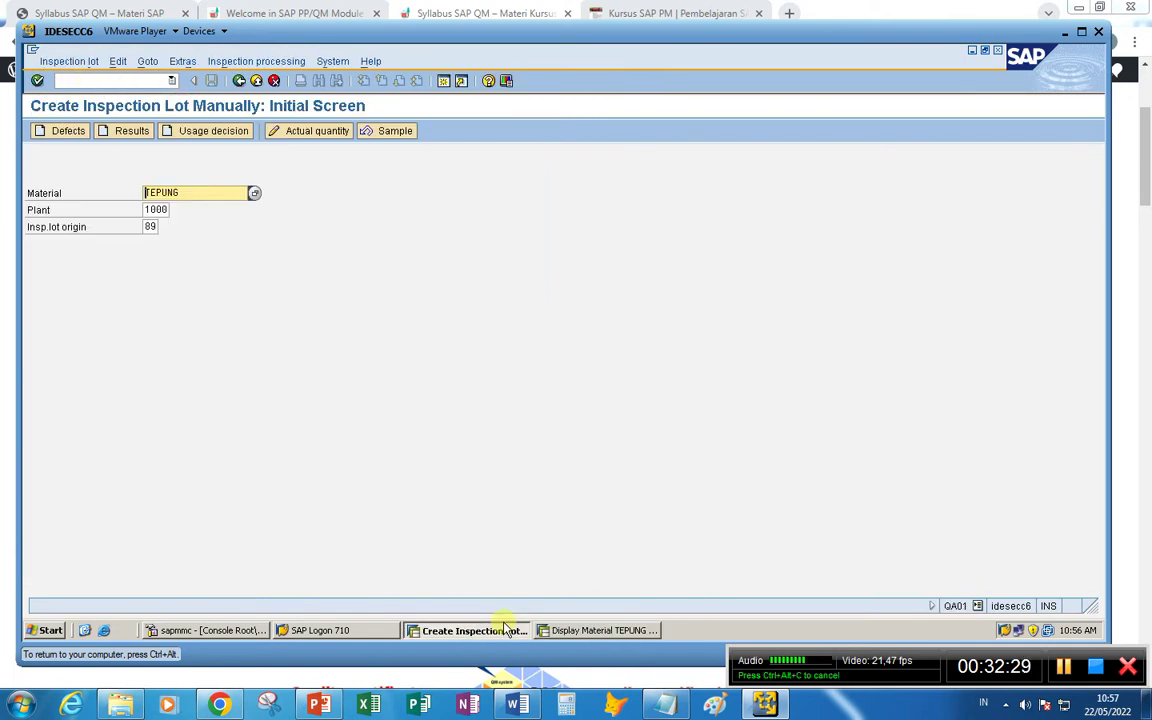
pyautogui.click(575, 630)
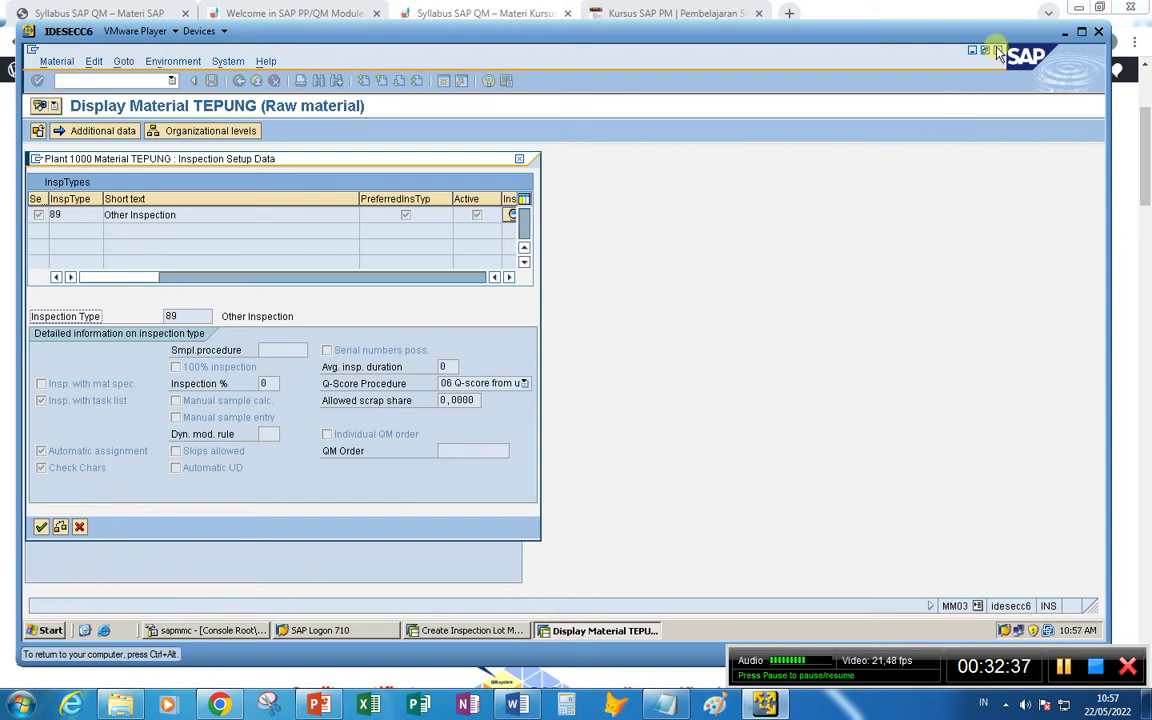
pyautogui.click(466, 632)
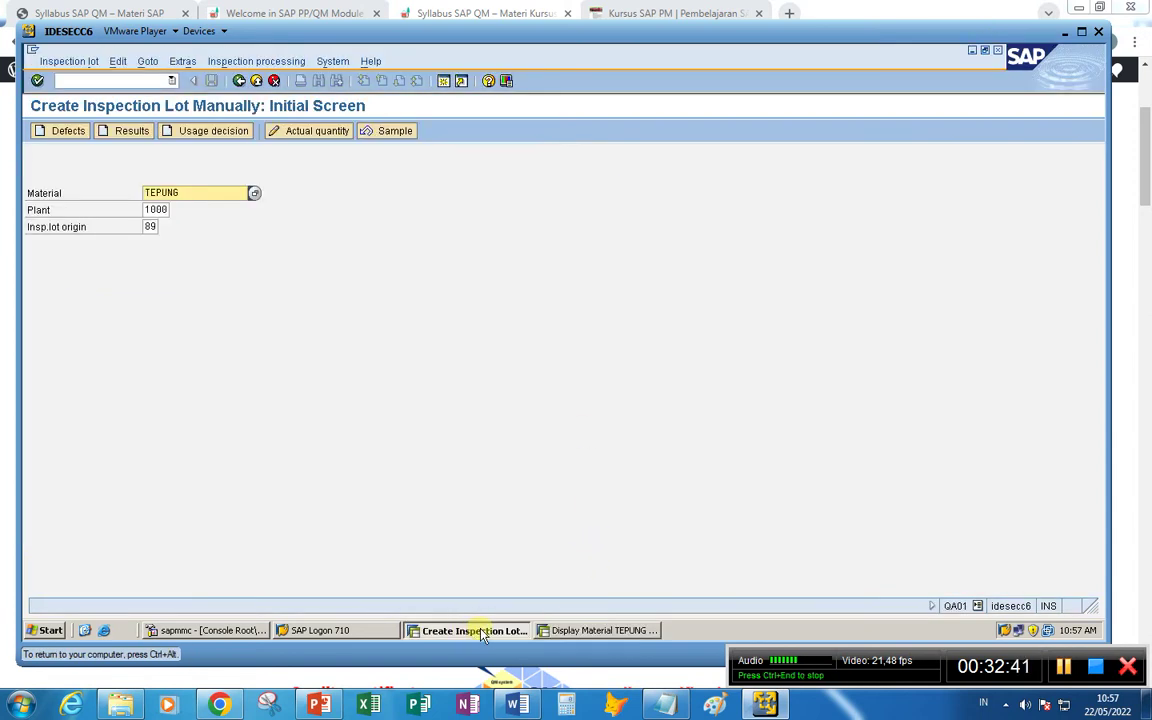
pyautogui.click(591, 630)
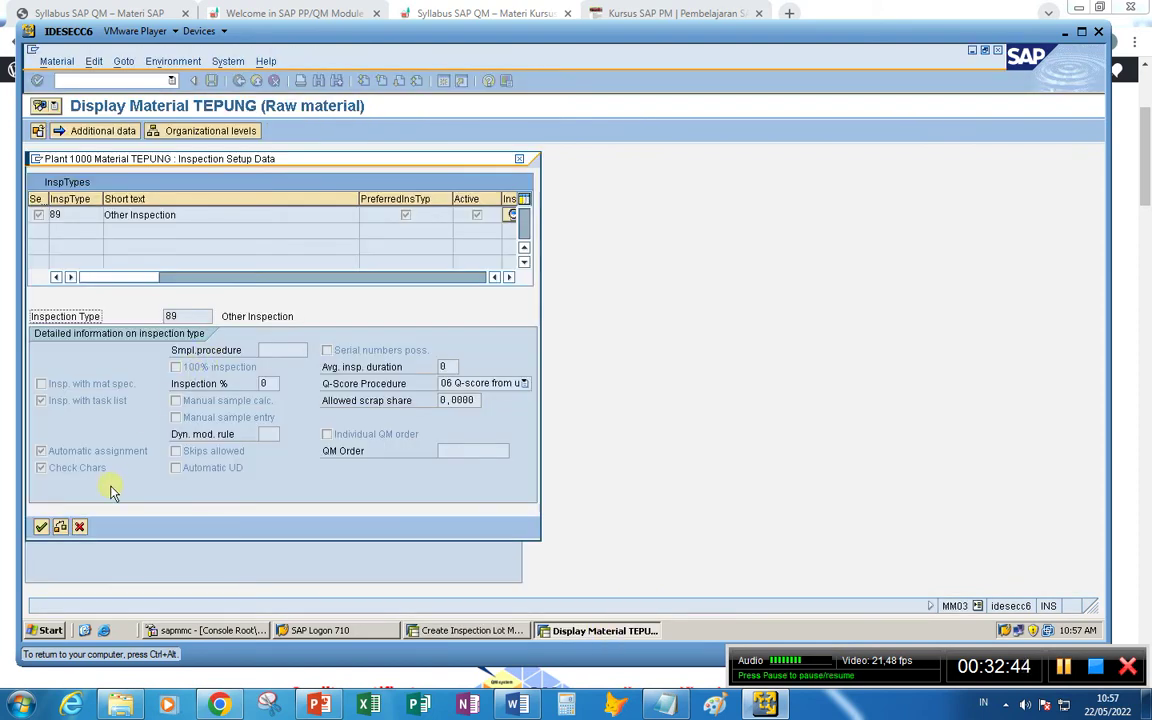
pyautogui.click(41, 526)
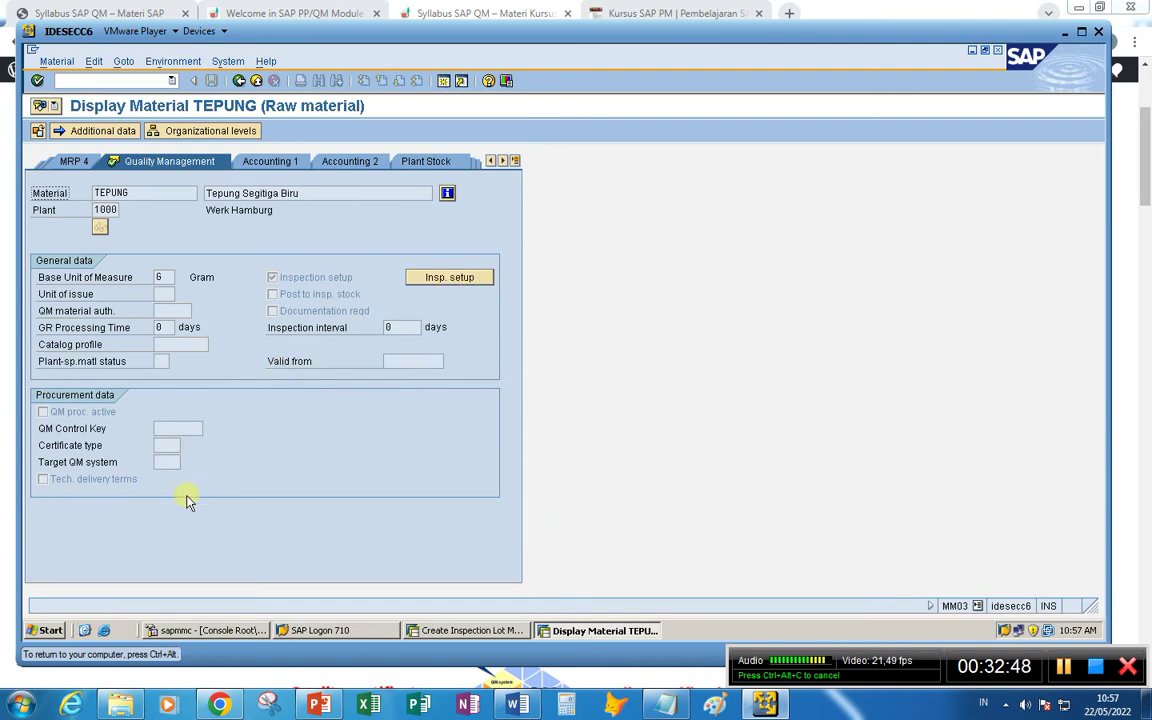
# - Open the Quality Management view of material TEPUNG for plant 1000 in change mode with MM02
pyautogui.click(103, 83)
pyautogui.write('/')
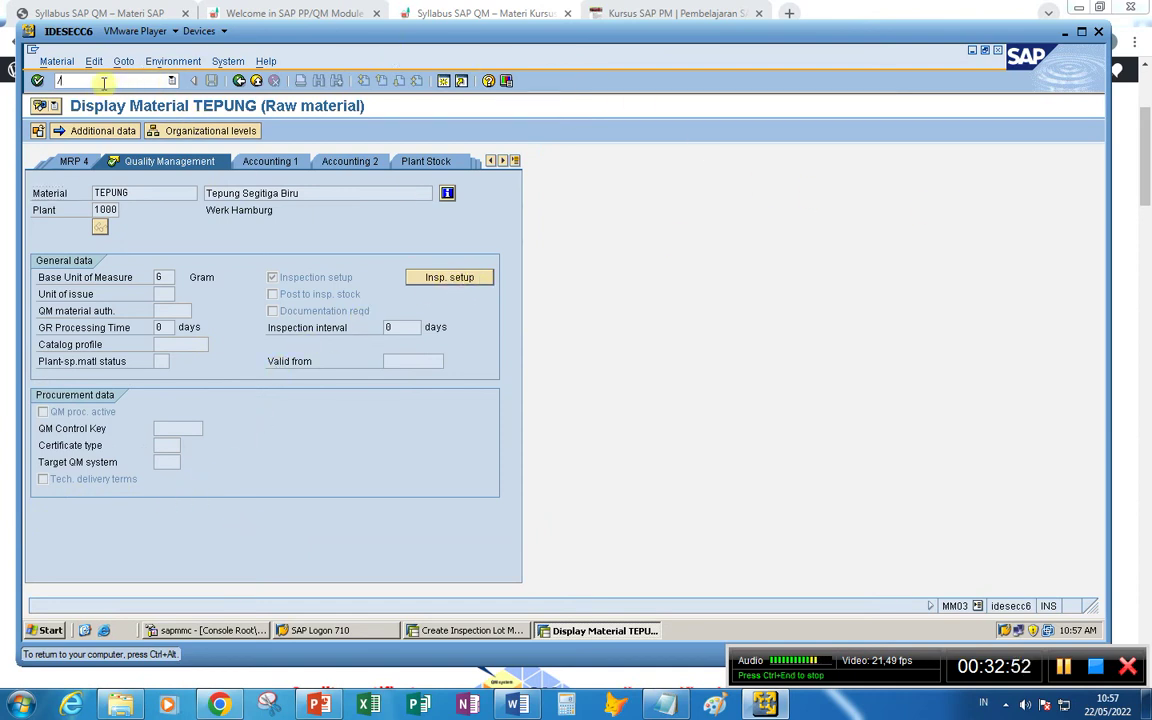
pyautogui.write('nmm02')
pyautogui.press('Return')
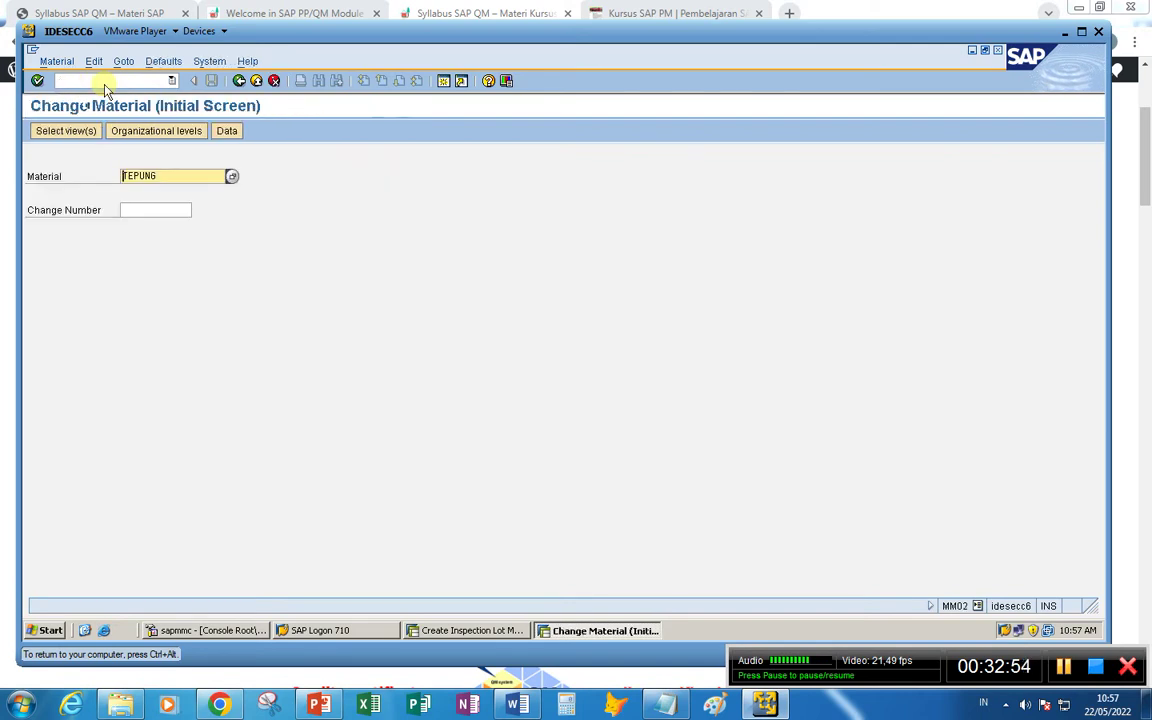
pyautogui.press('Return')
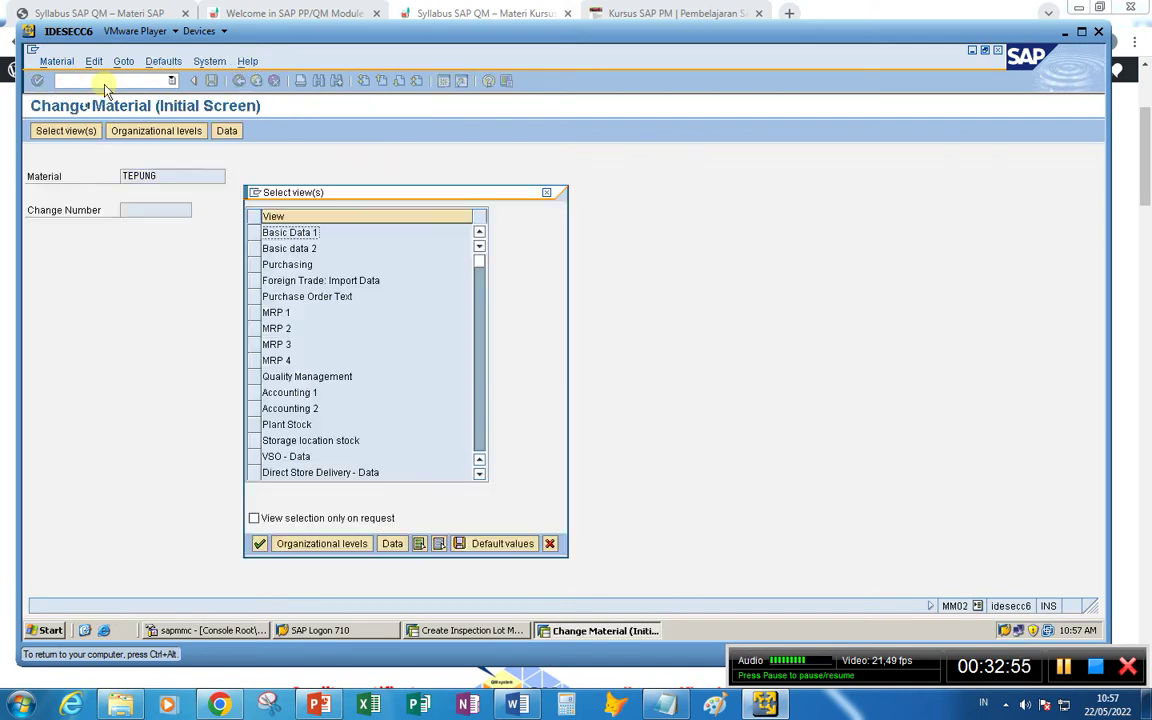
pyautogui.click(255, 376)
pyautogui.click(259, 543)
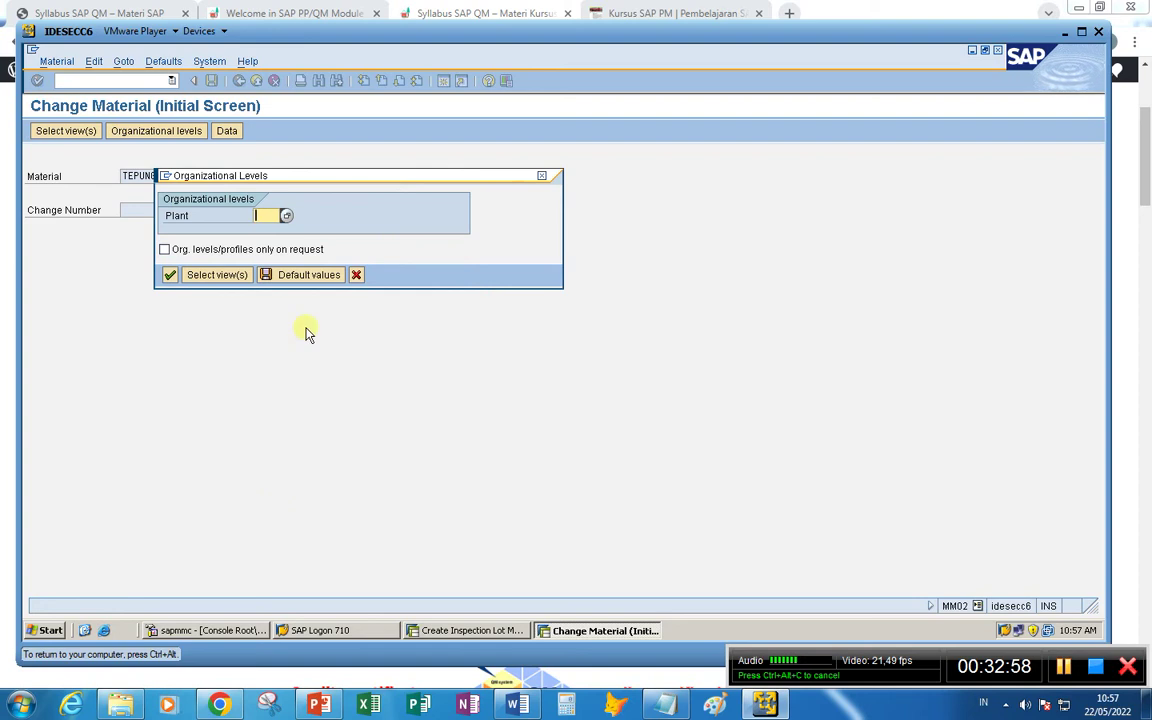
pyautogui.write('1000')
pyautogui.press('Return')
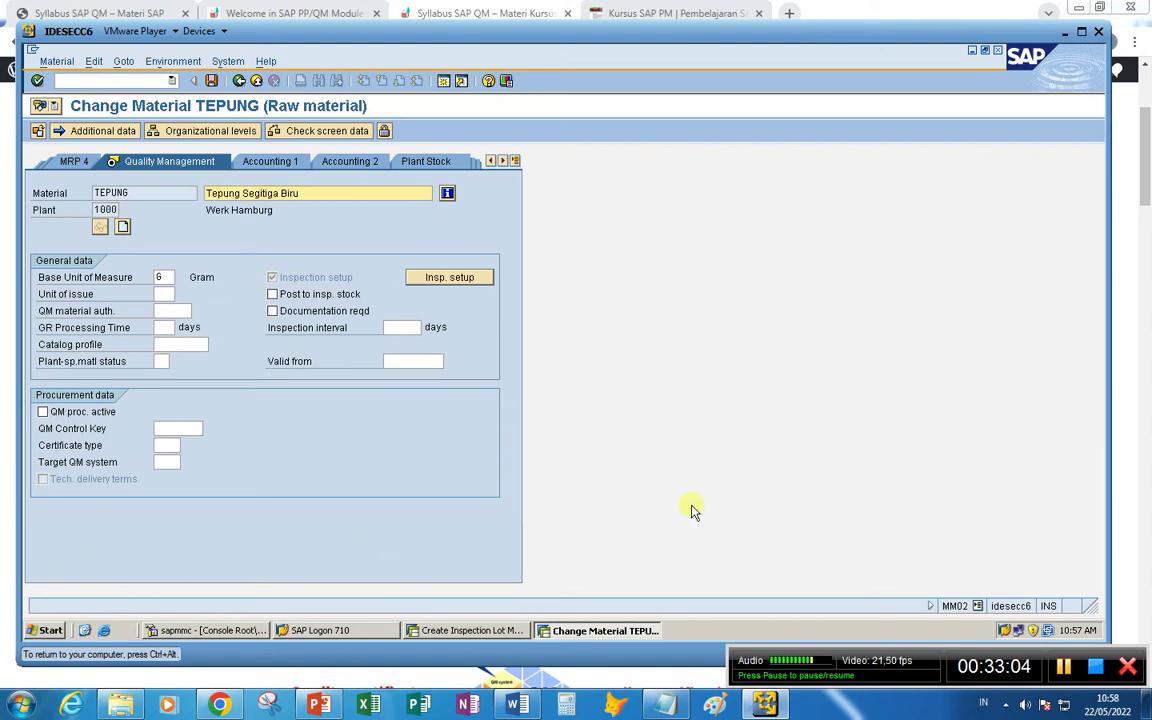
# - Review TEPUNG's editable inspection setup settings for type 89 and close the session without changes
pyautogui.click(440, 277)
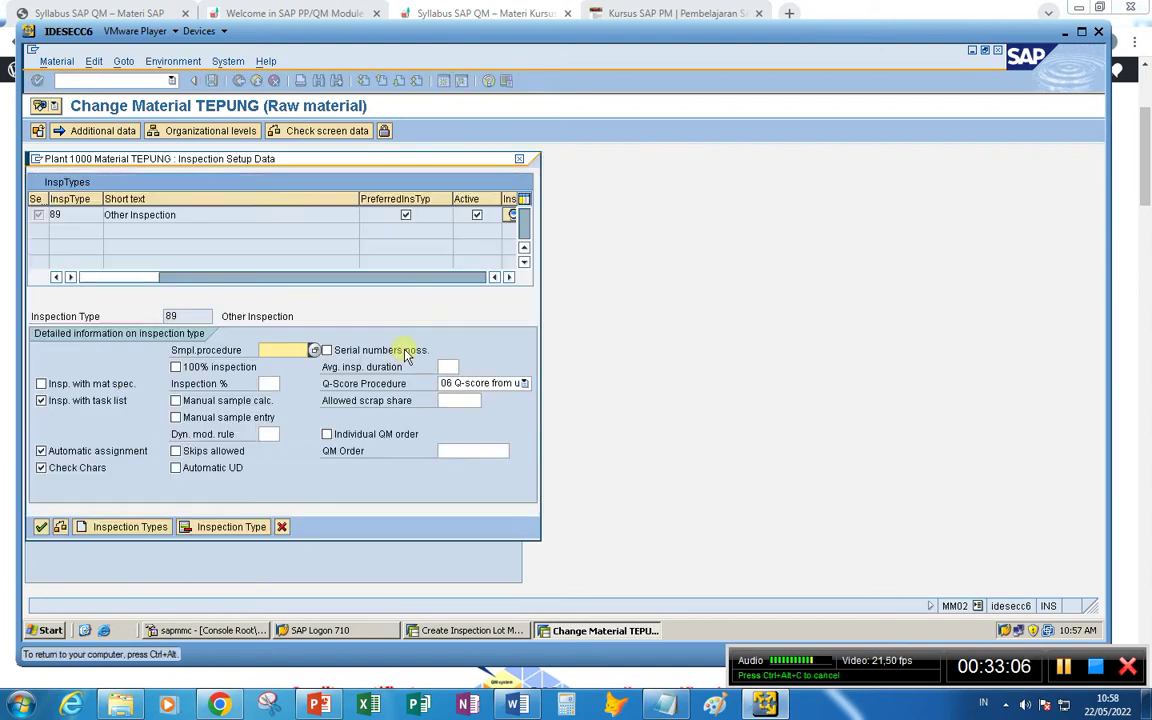
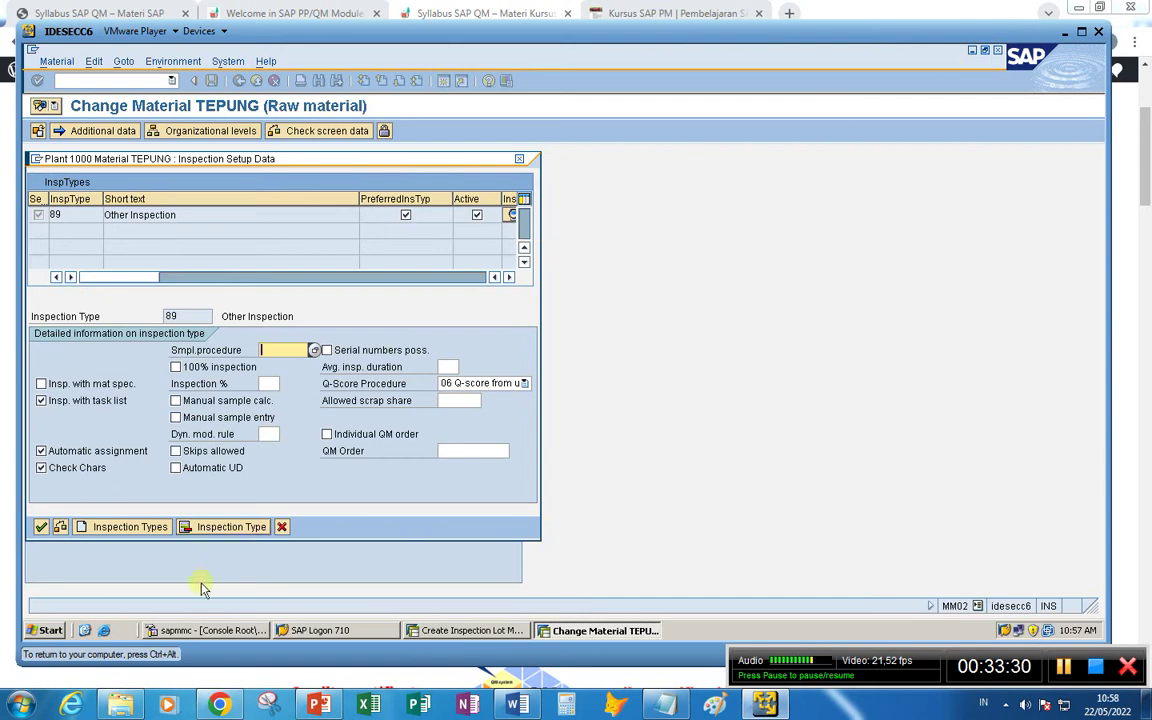
pyautogui.click(282, 526)
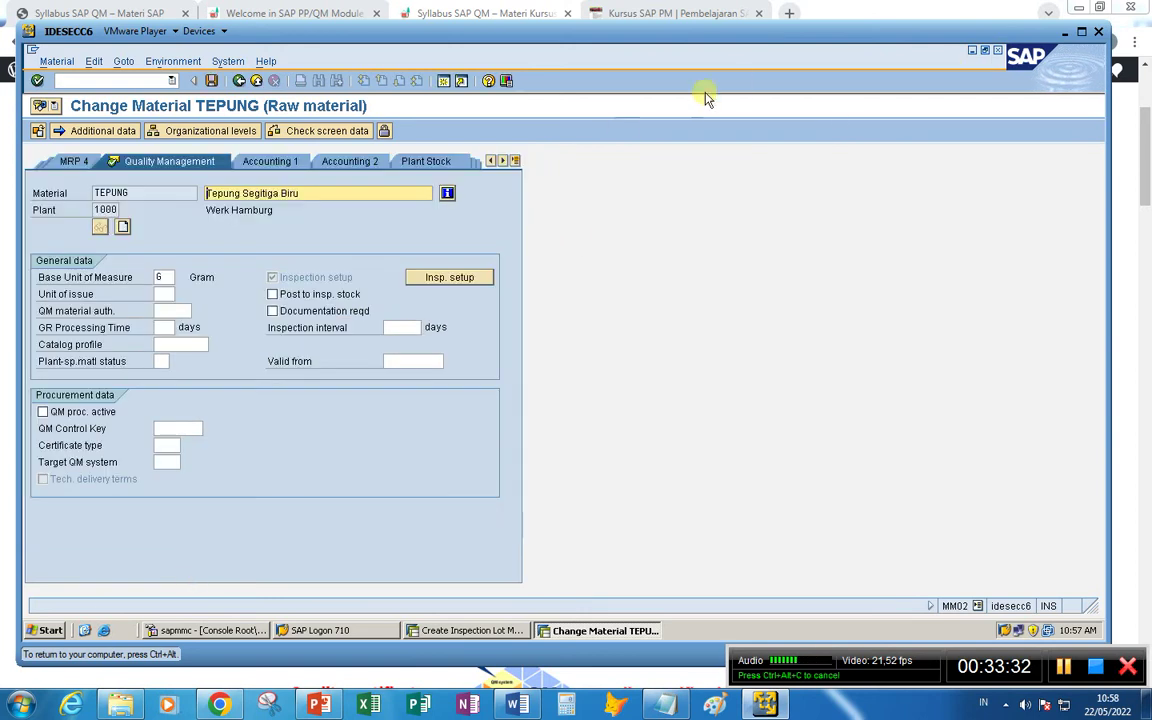
pyautogui.click(997, 50)
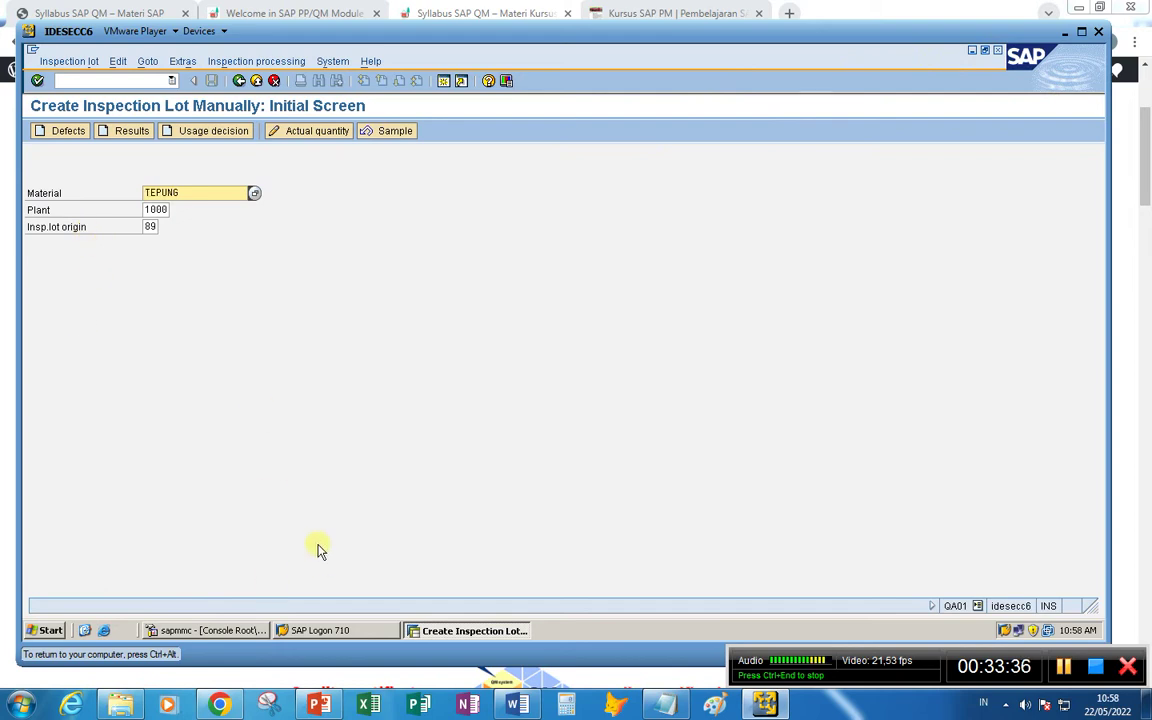
# - Create the TEPUNG inspection lot with a quantity of 100 G and start date 22.05.2022, saving it after checking the inspection specifications
pyautogui.click(665, 706)
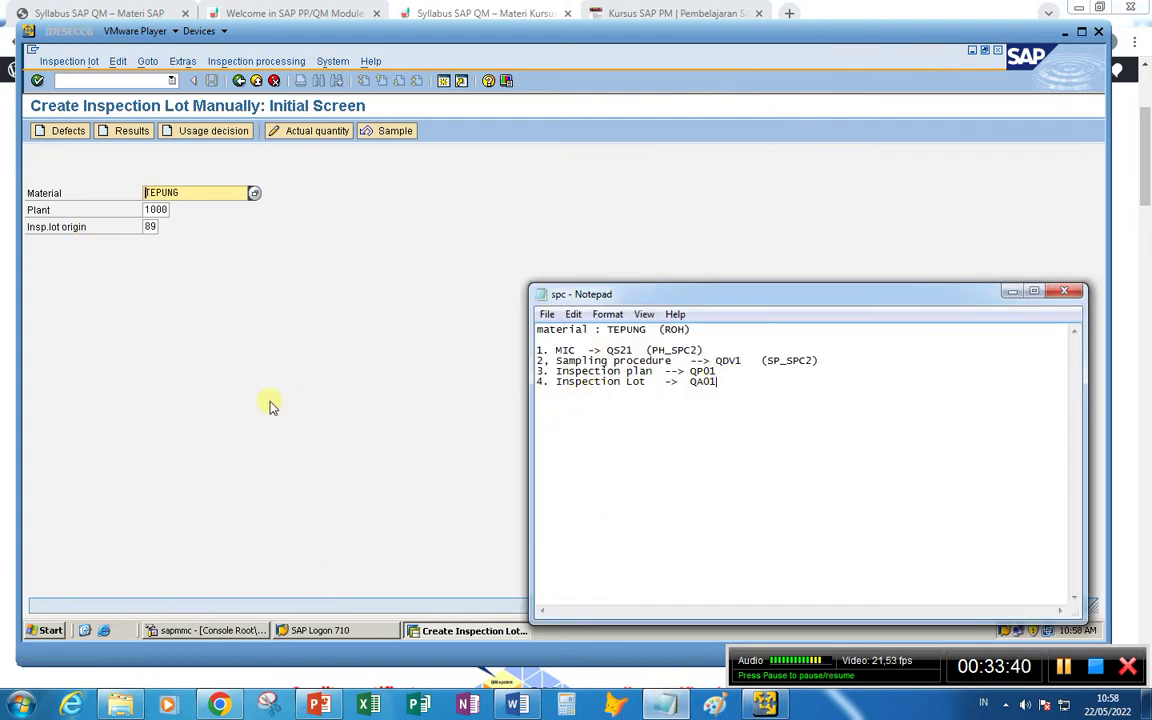
pyautogui.click(262, 360)
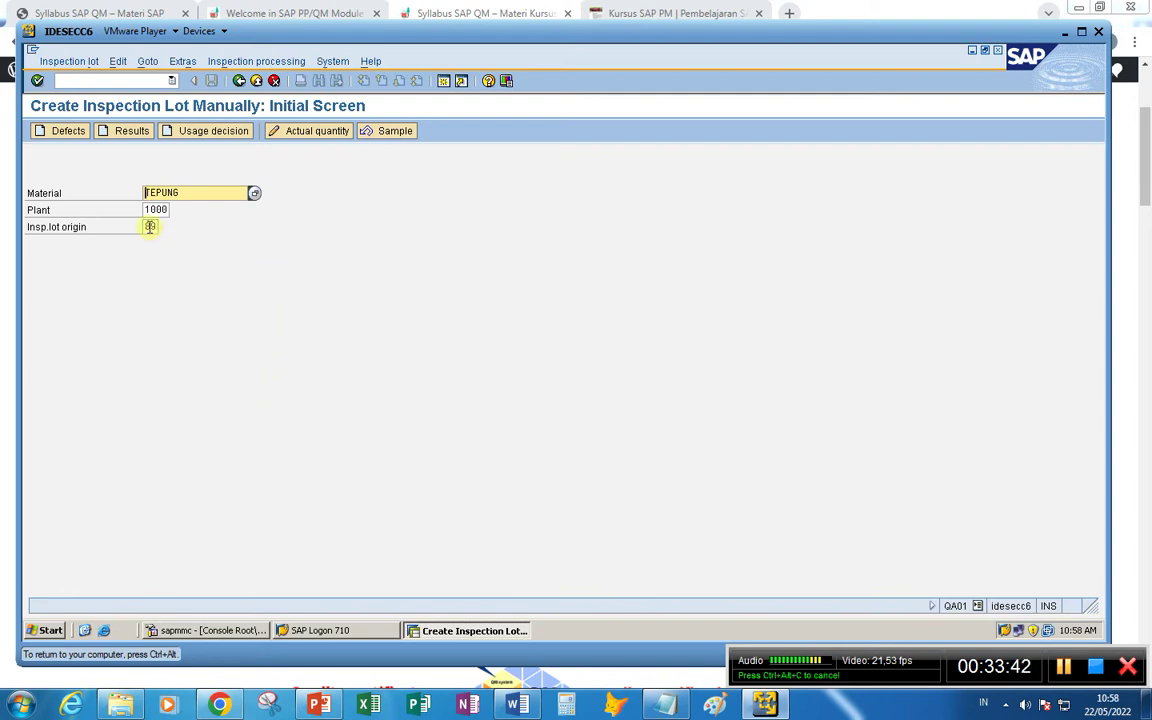
pyautogui.press('Return')
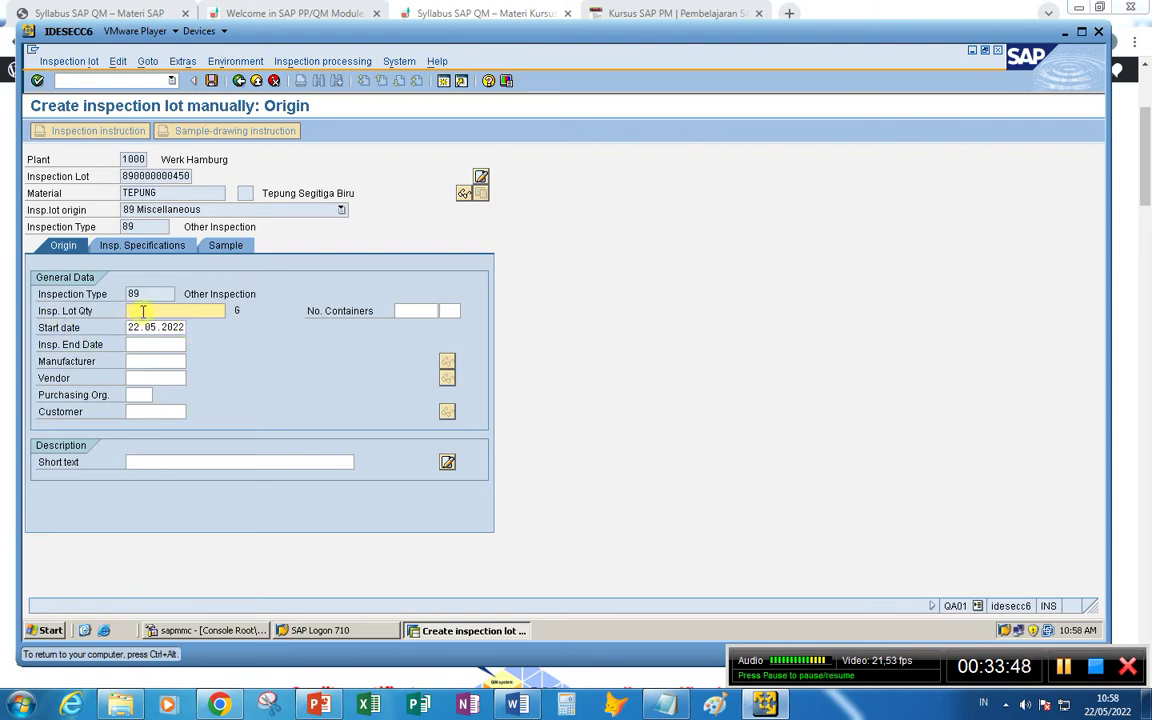
pyautogui.write('100')
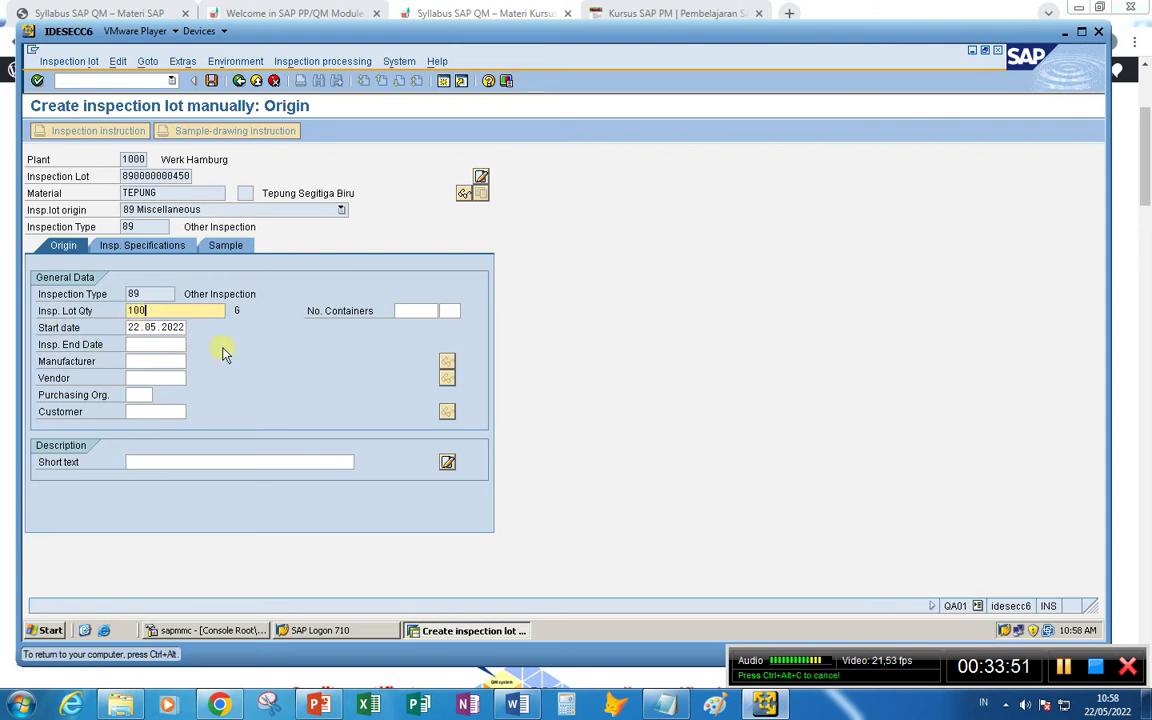
pyautogui.press('Return')
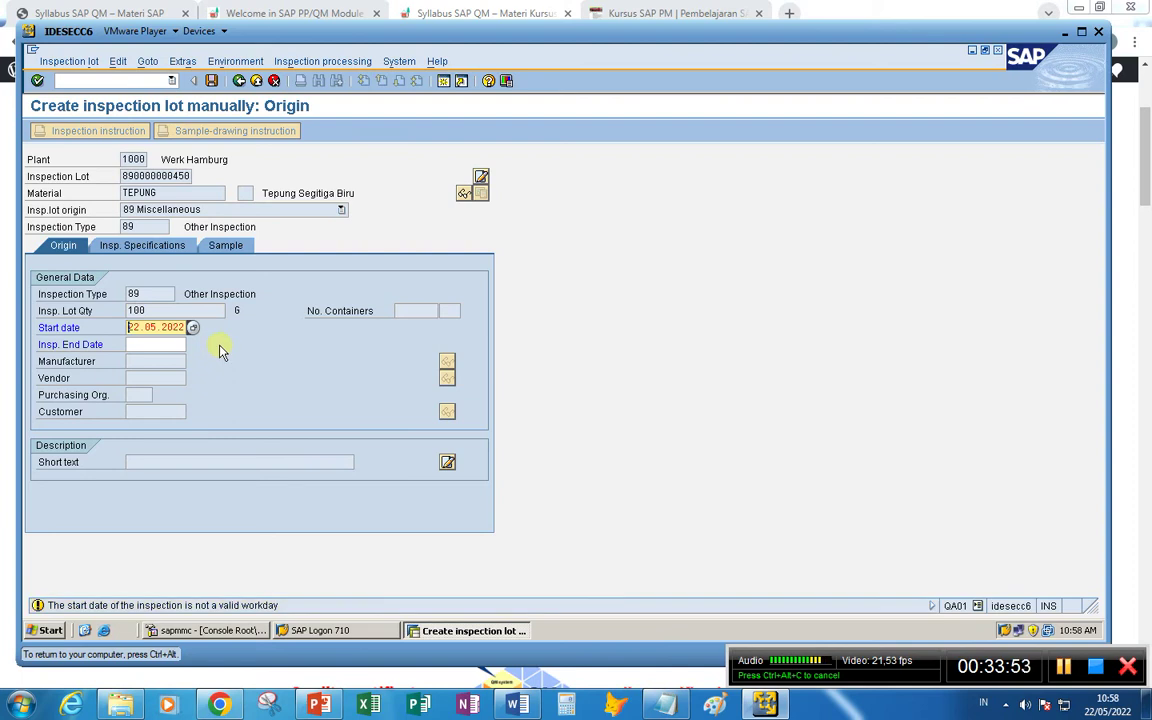
pyautogui.press('Return')
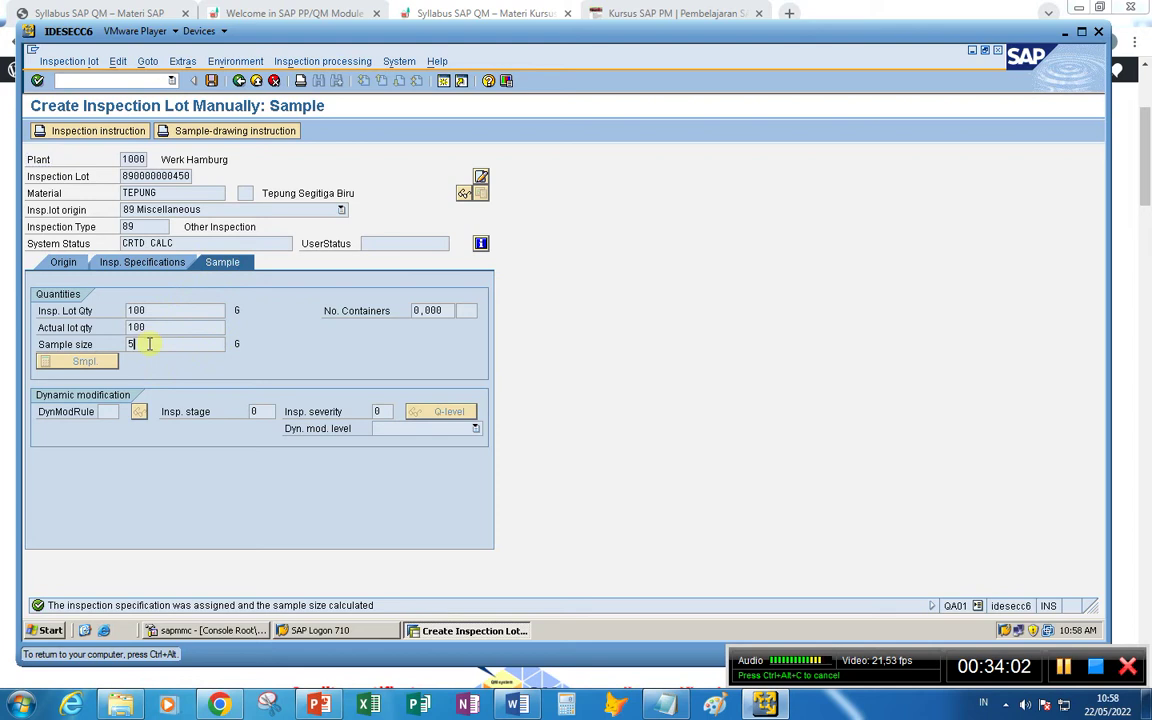
pyautogui.click(141, 262)
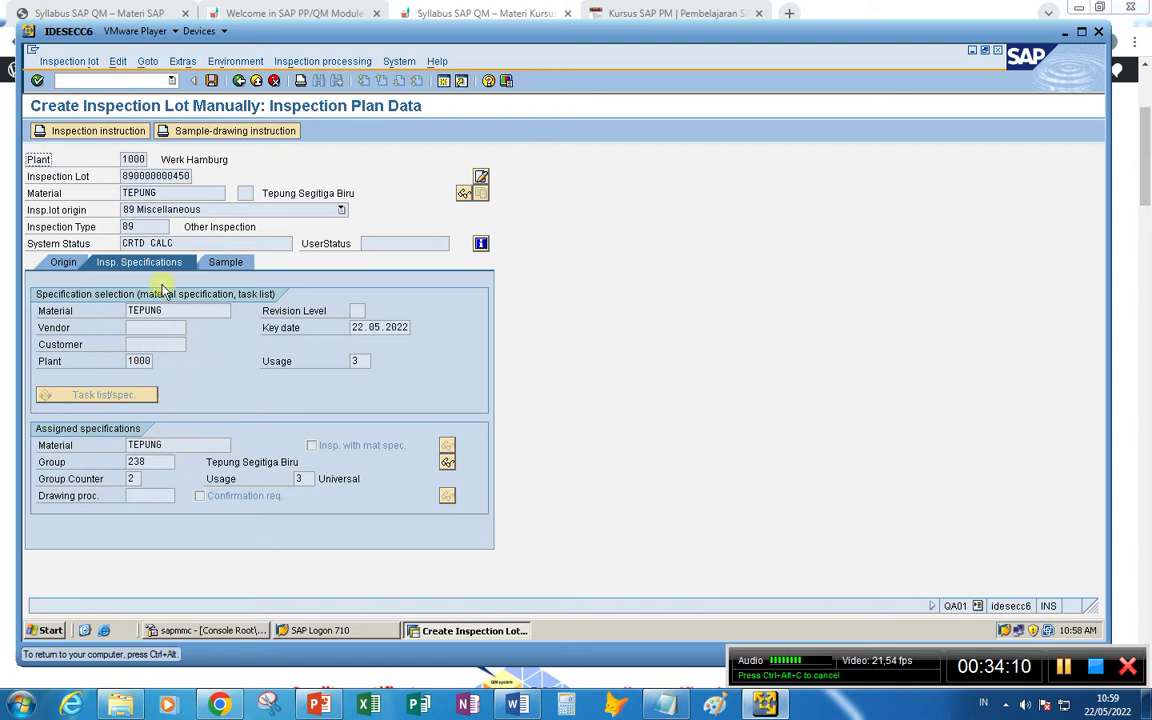
pyautogui.click(211, 82)
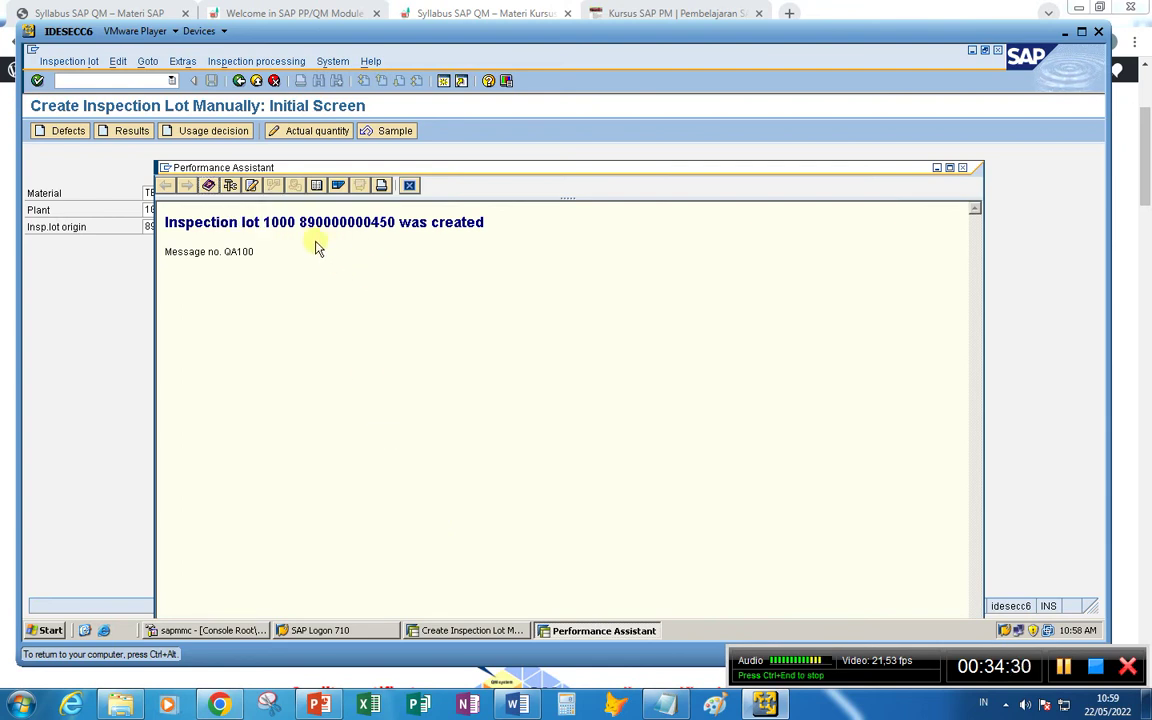
pyautogui.moveTo(300, 222); pyautogui.dragTo(390, 222)
pyautogui.hotkey('ctrl', 'c')
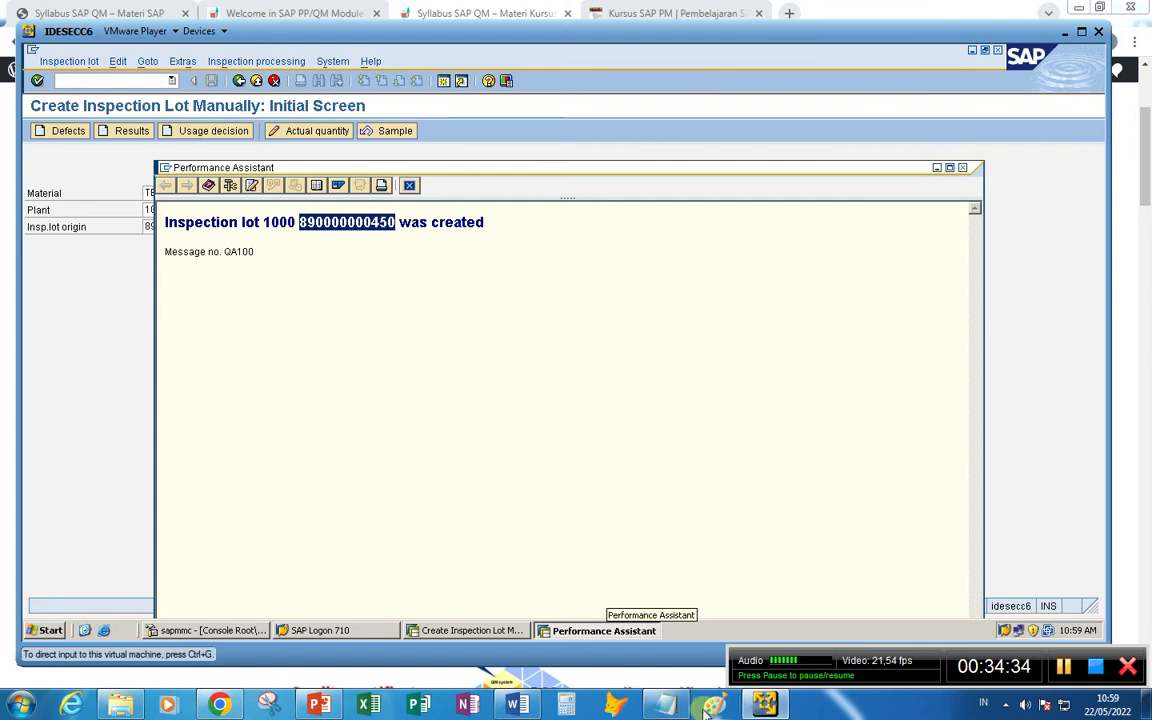
pyautogui.click(670, 706)
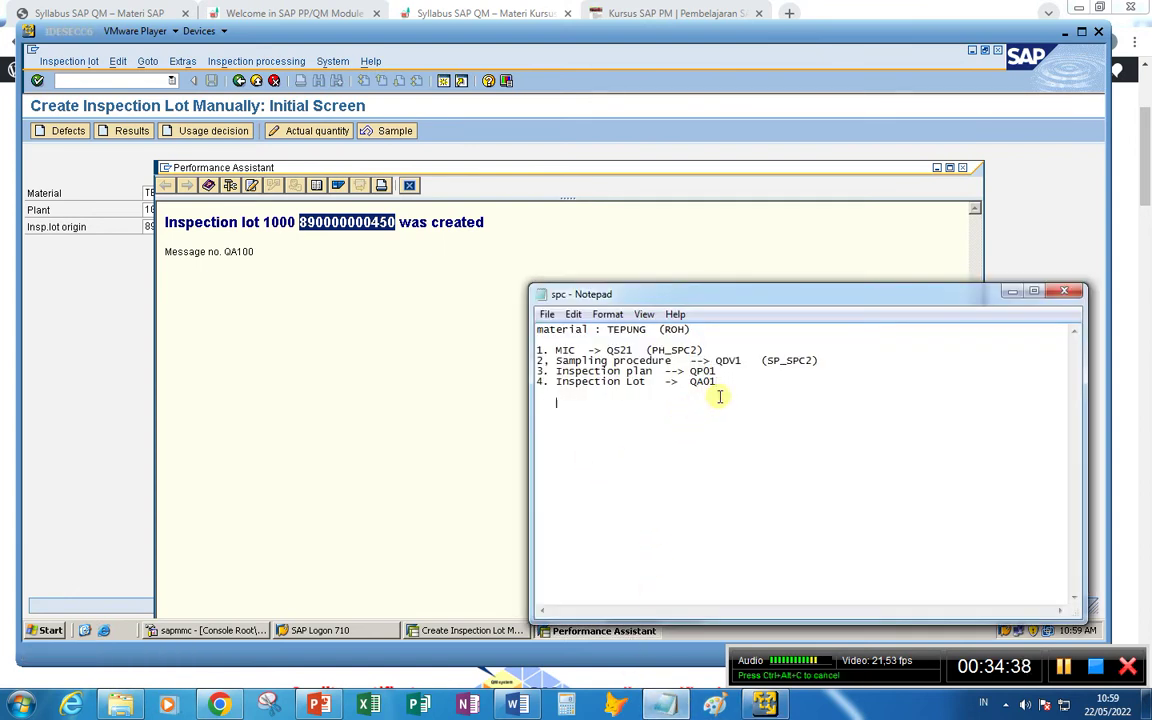
pyautogui.hotkey('ctrl', 'v')
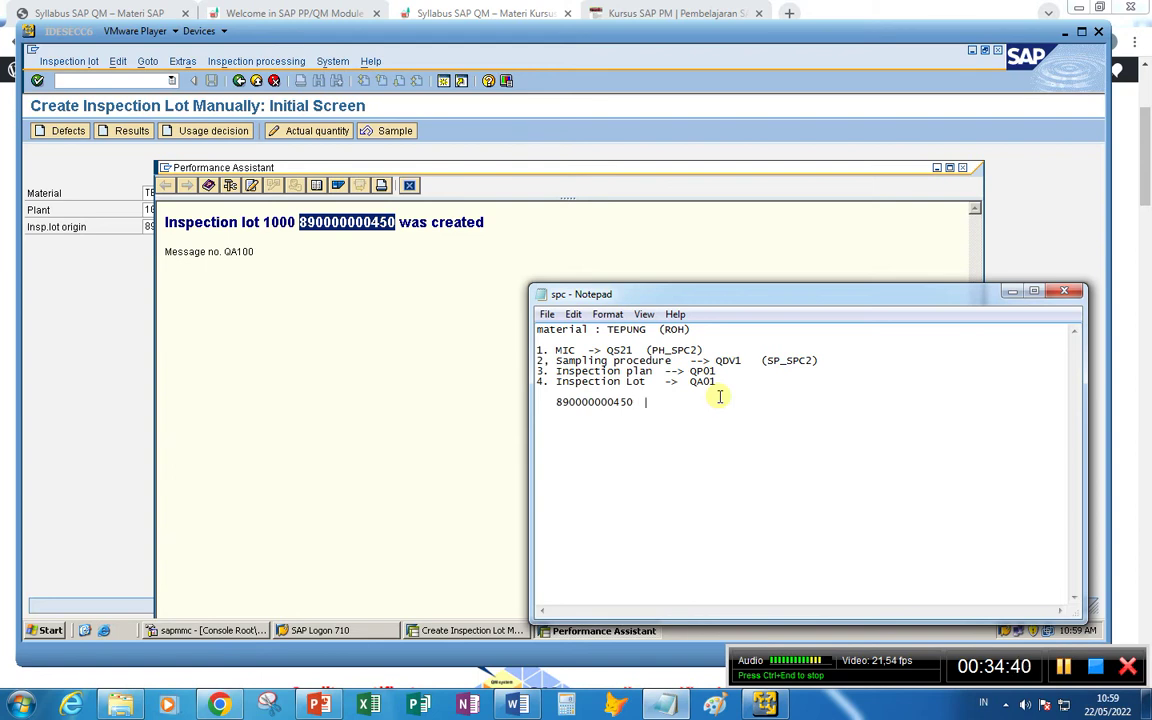
pyautogui.write('=')
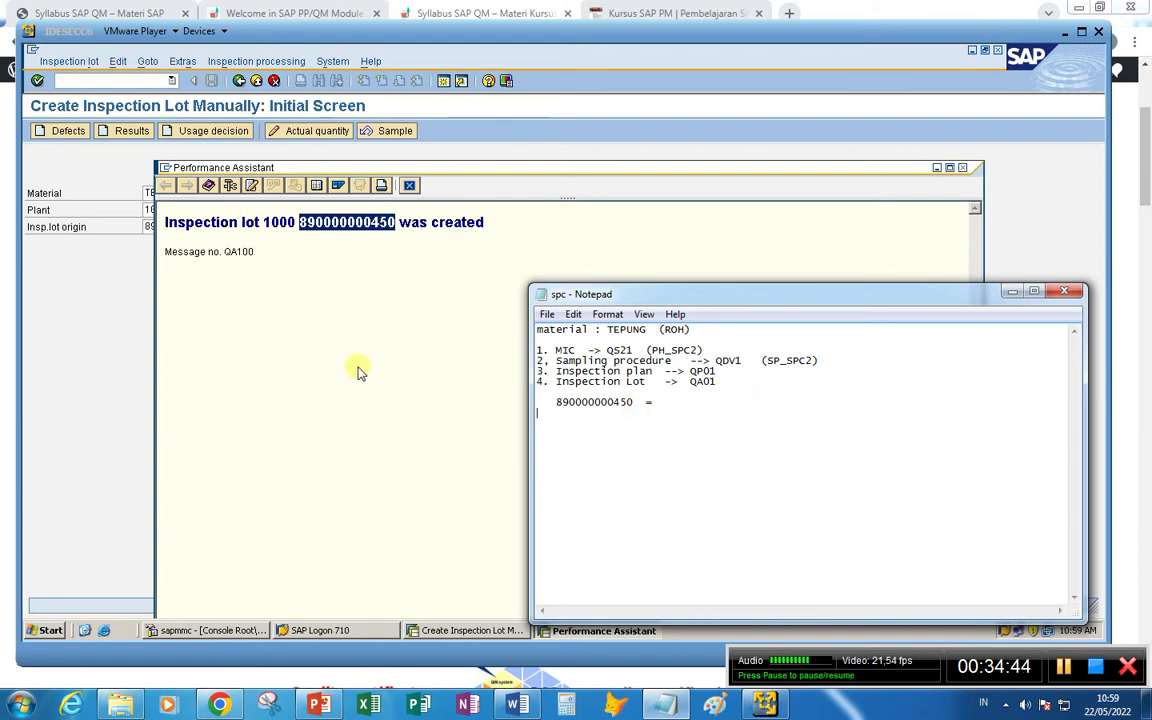
pyautogui.click(118, 329)
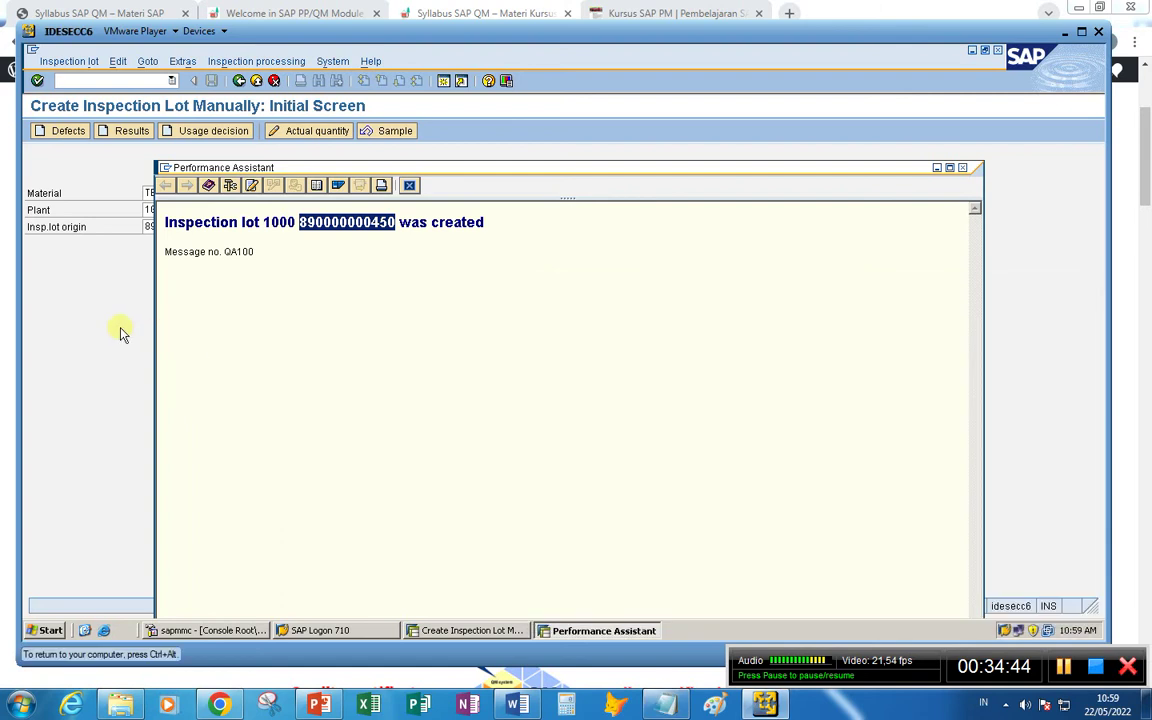
pyautogui.click(965, 170)
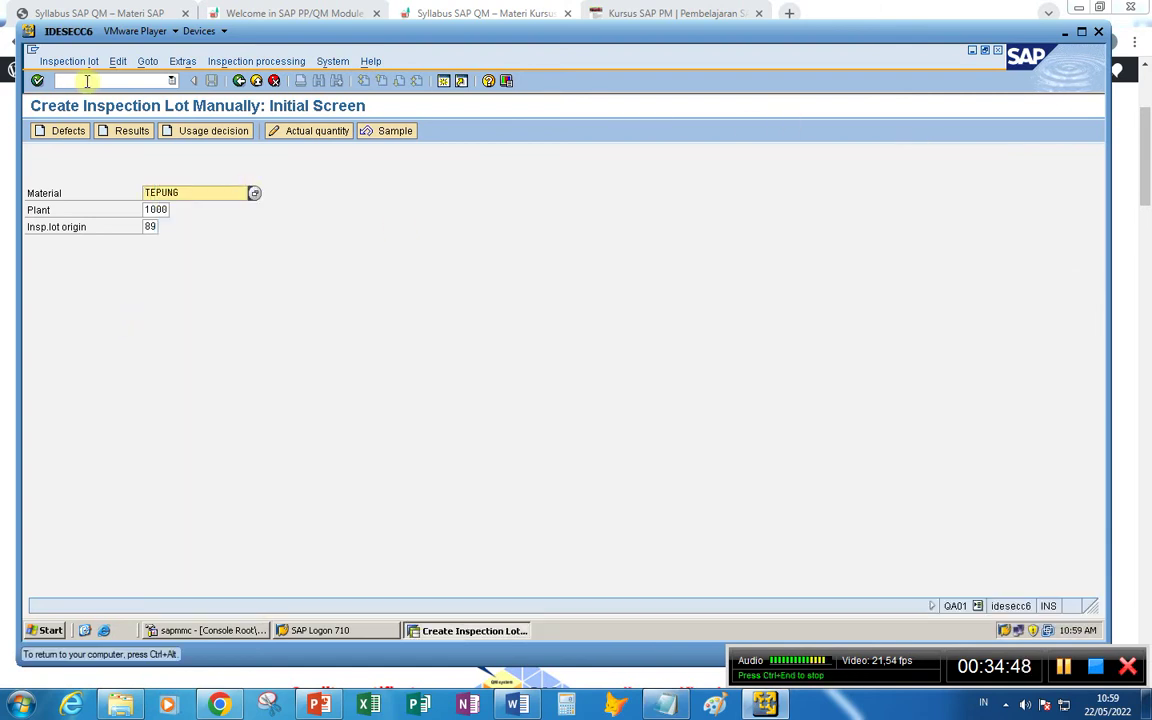
# - Open the TEPUNG inspection lot with QA02 and go to results recording for its characteristics
pyautogui.click(88, 81)
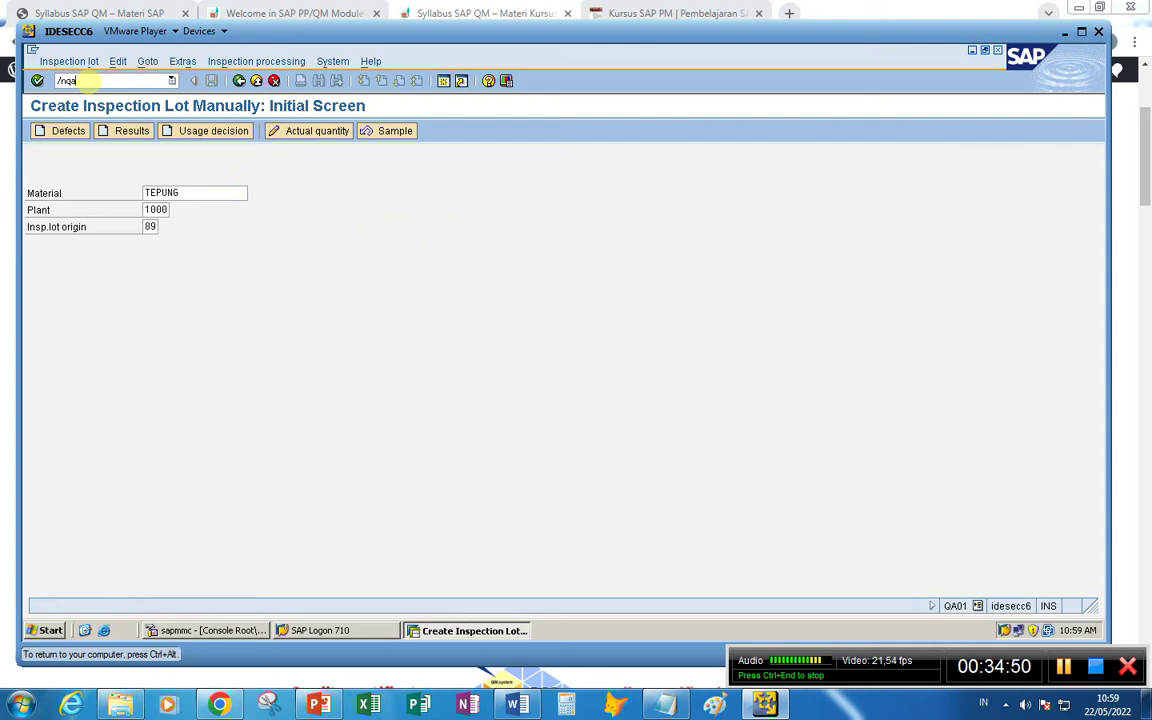
pyautogui.press('Return')
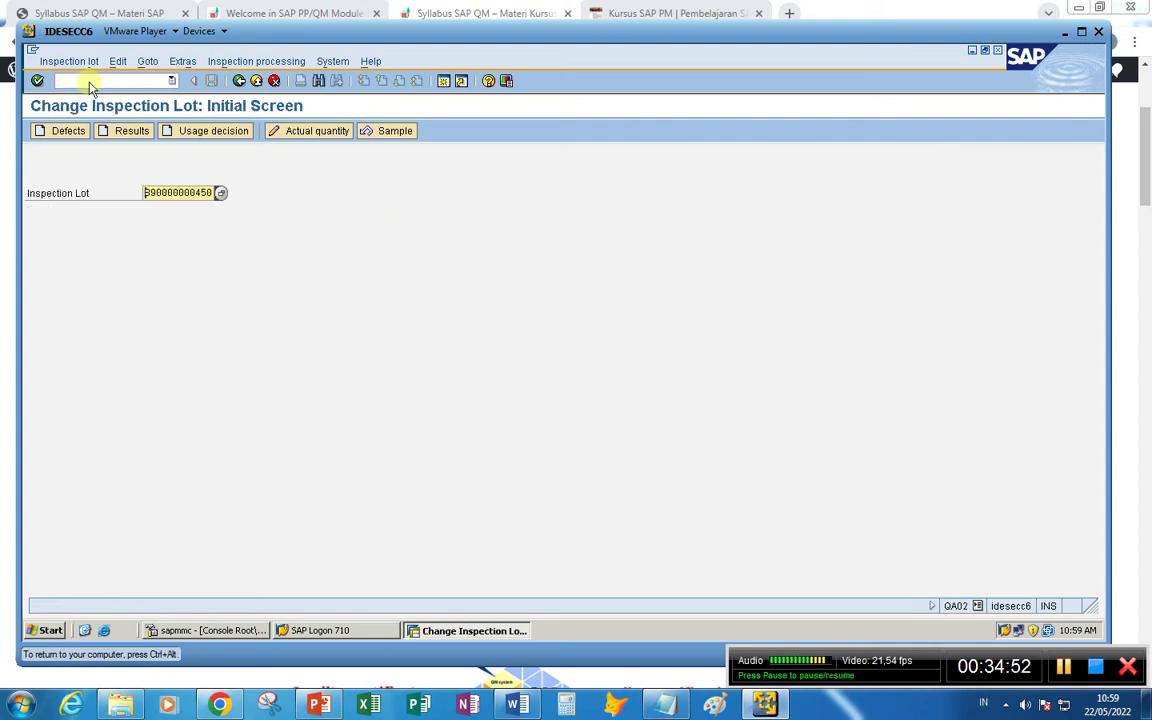
pyautogui.click(113, 132)
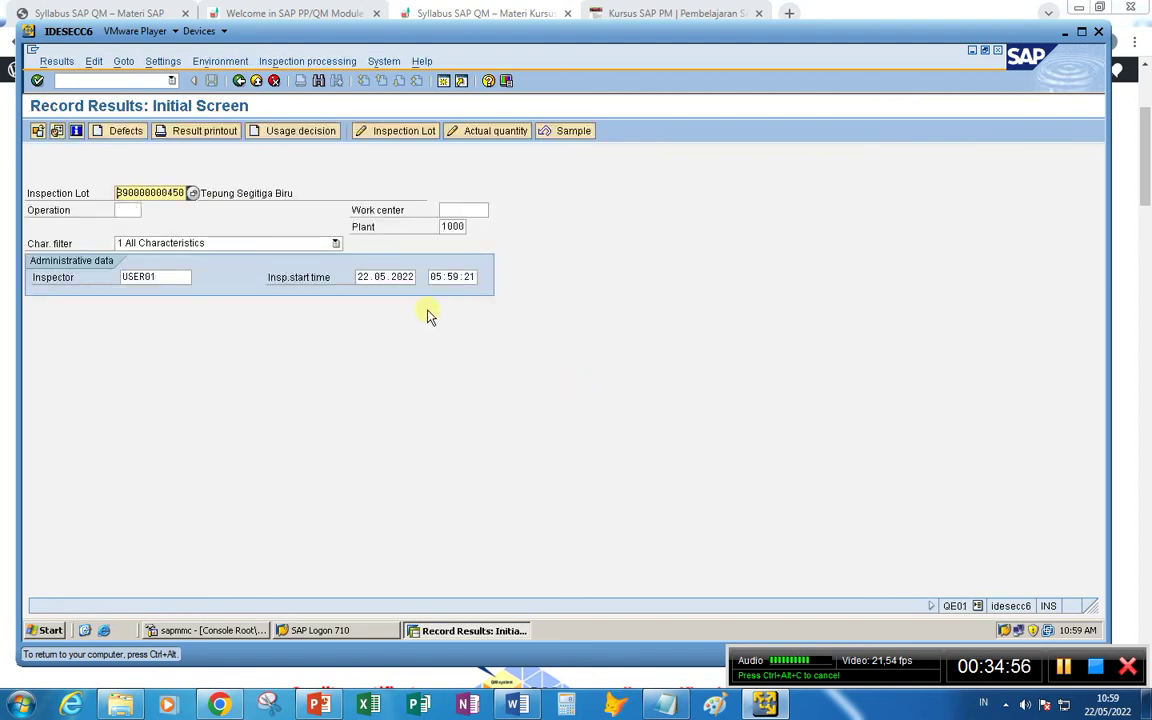
pyautogui.press('Return')
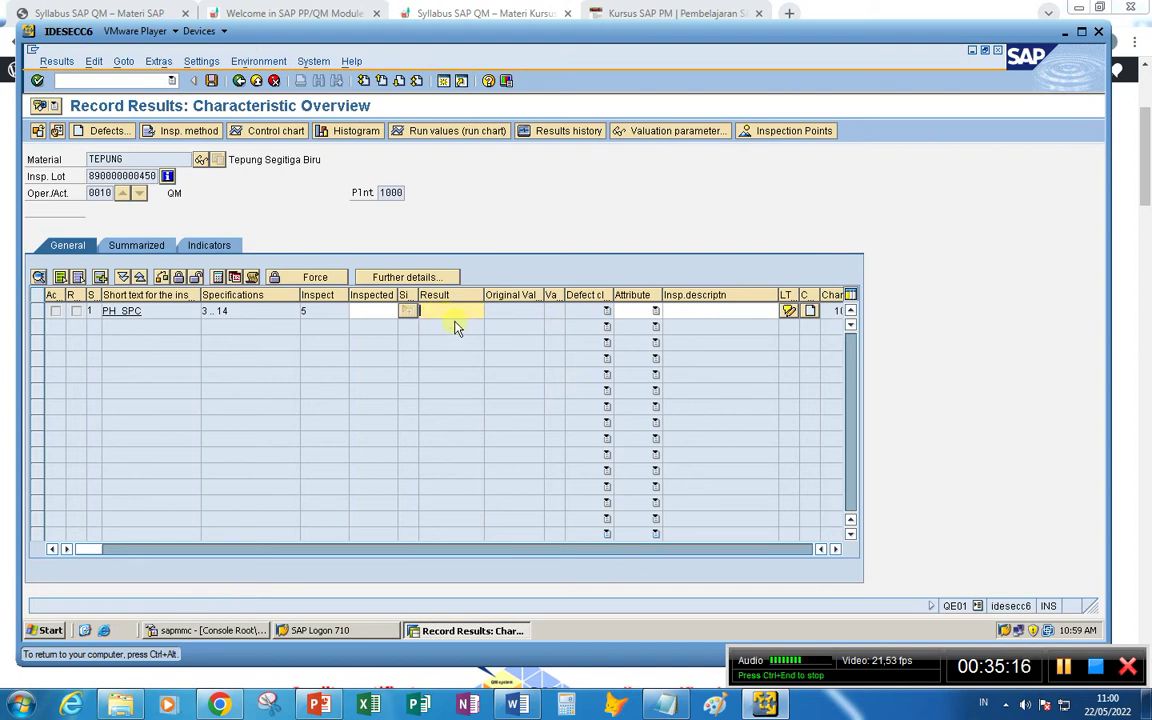
# - Record a result of 3 for characteristic PH_SPC, valuate it as Accept and save the results
pyautogui.click(248, 312)
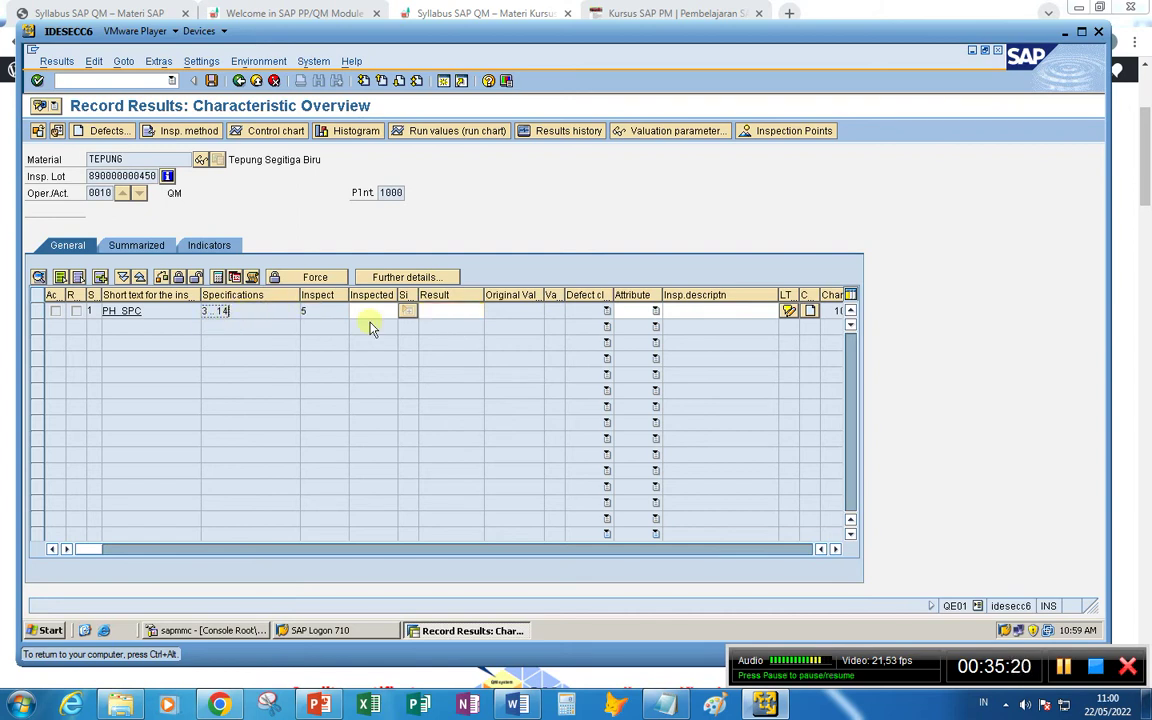
pyautogui.click(429, 311)
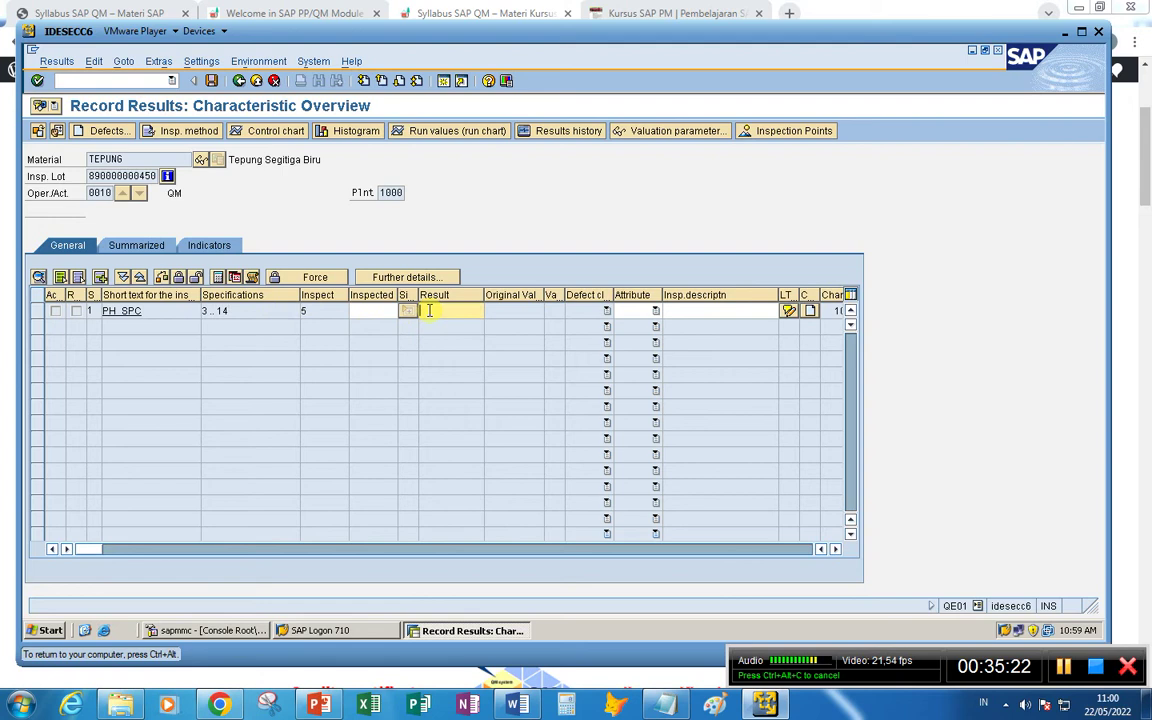
pyautogui.write('3')
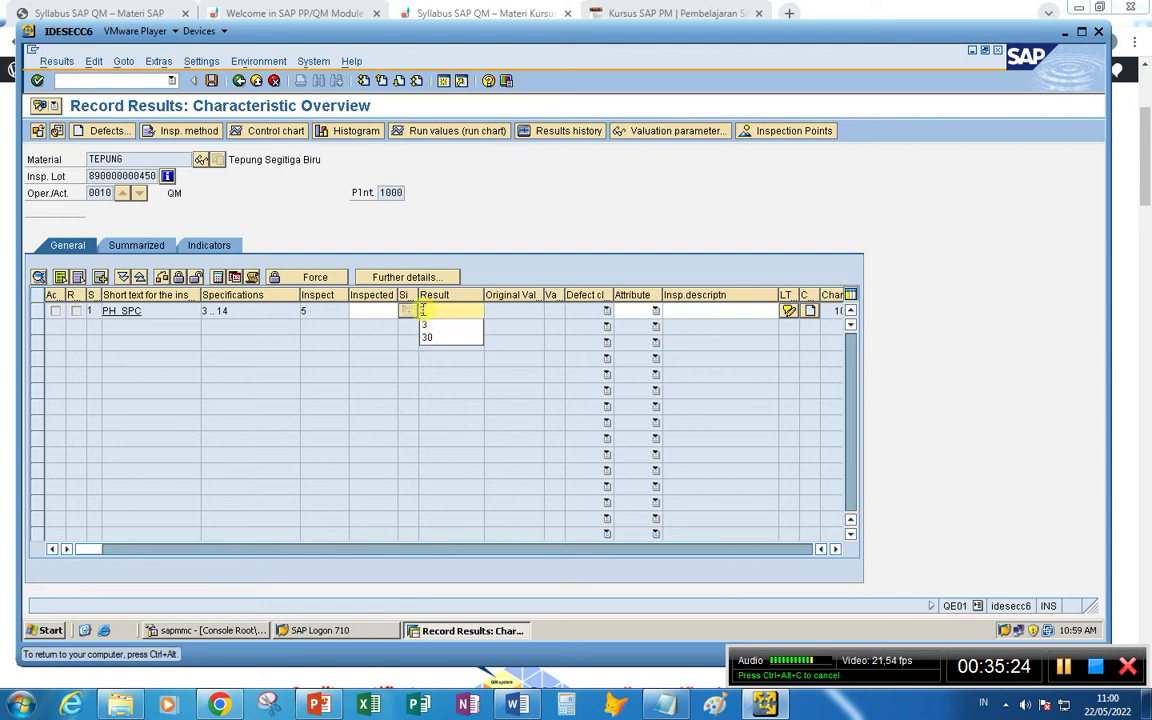
pyautogui.press('Return')
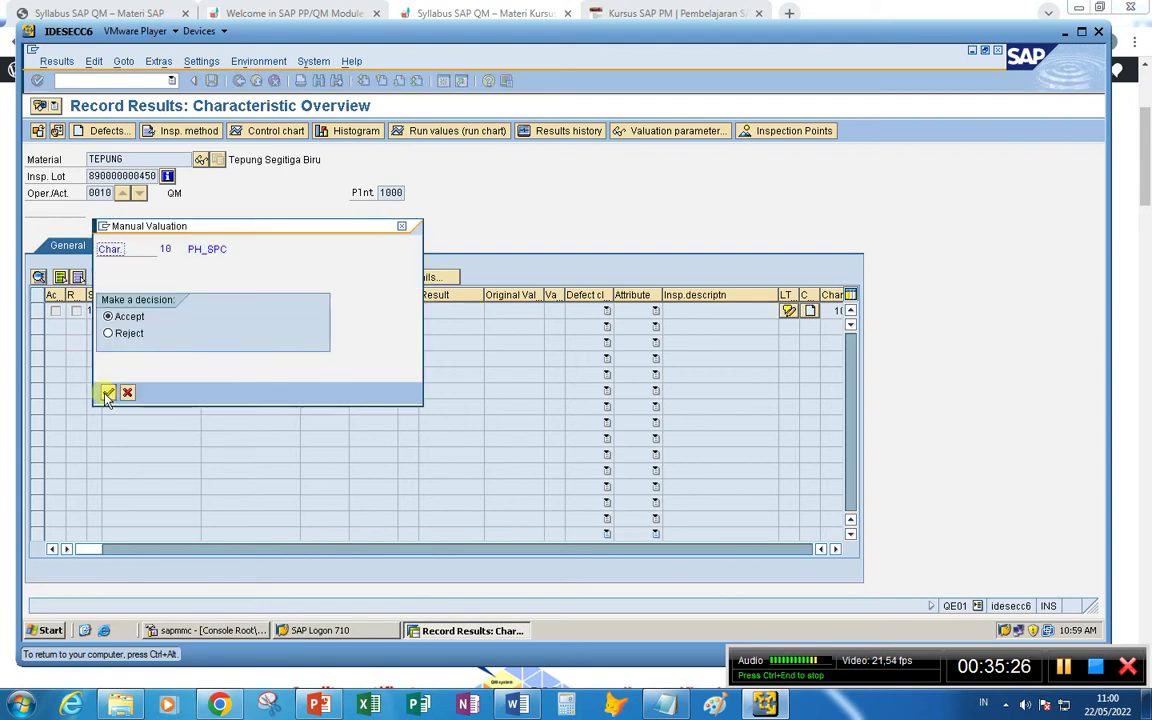
pyautogui.click(108, 393)
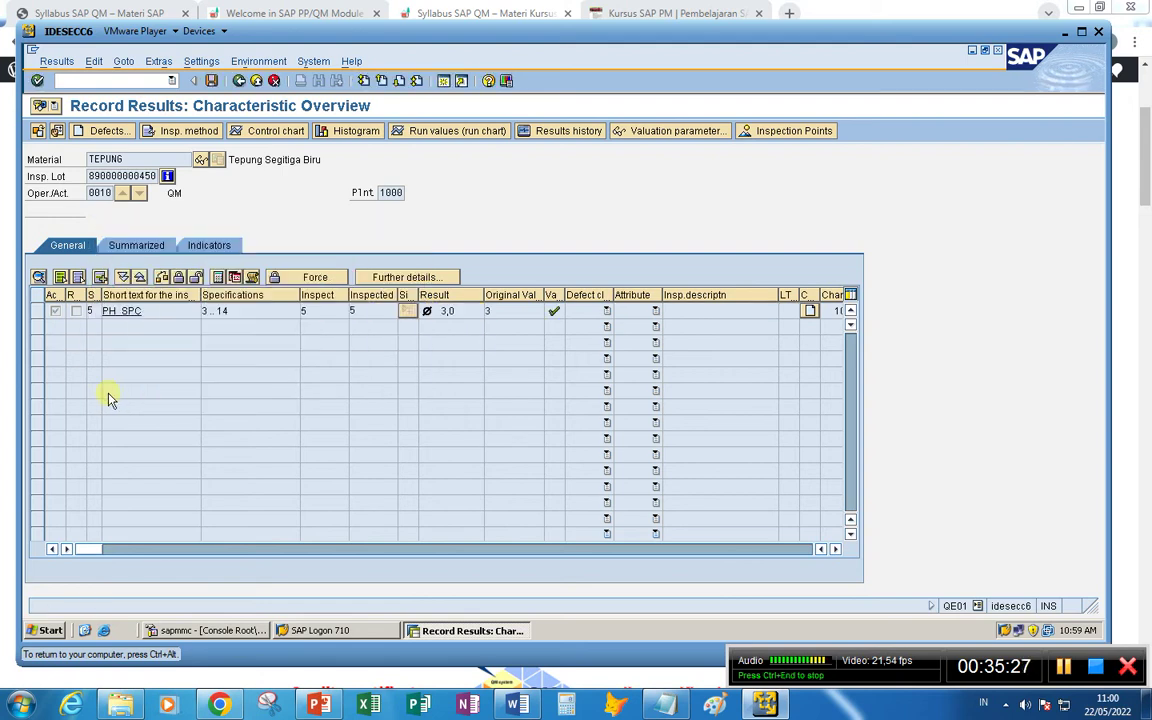
pyautogui.click(211, 81)
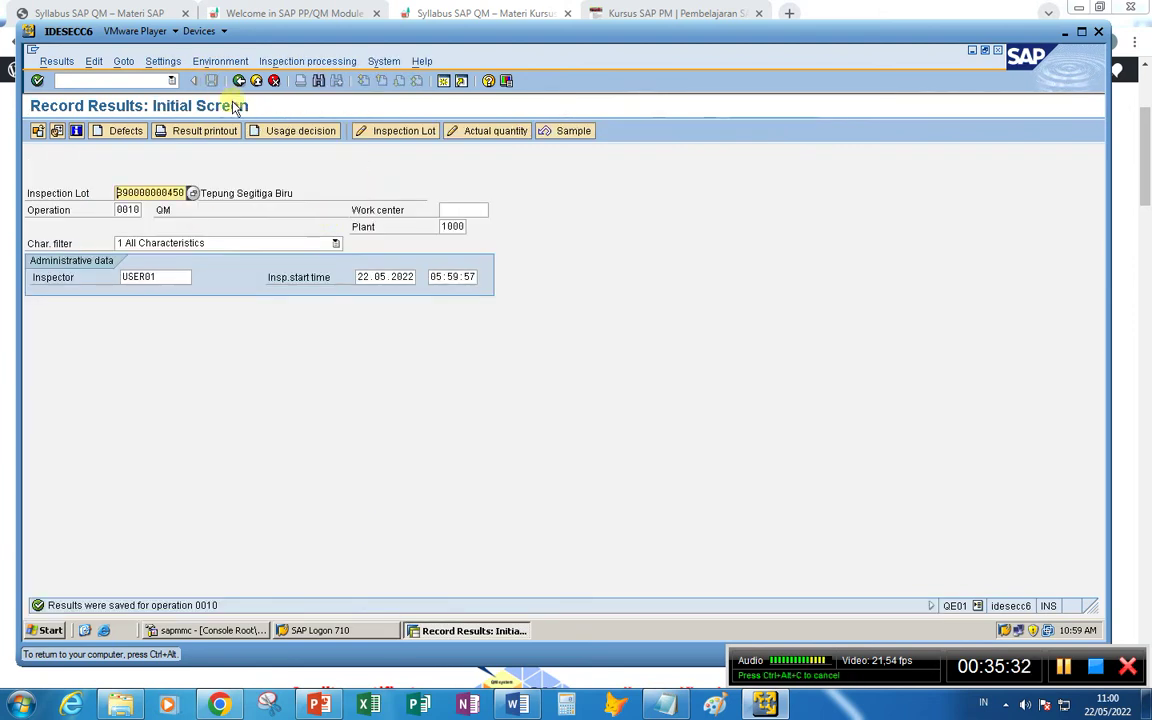
# - Open the usage decision for the TEPUNG inspection lot
pyautogui.click(291, 132)
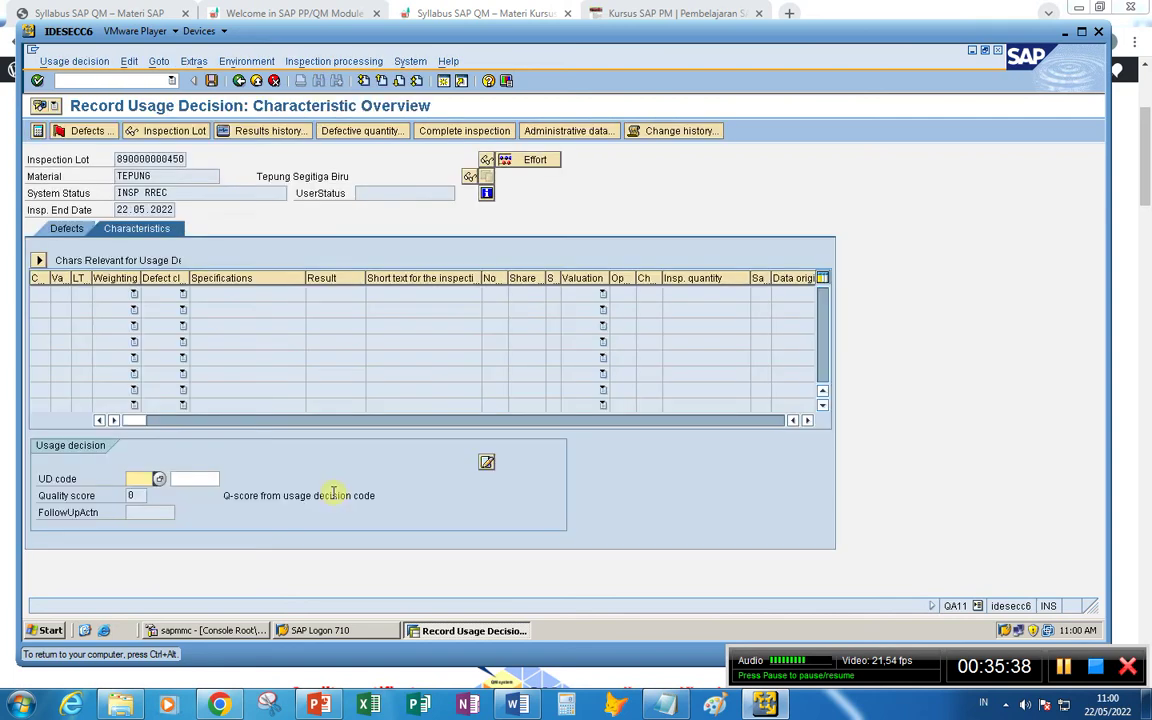
pyautogui.click(160, 479)
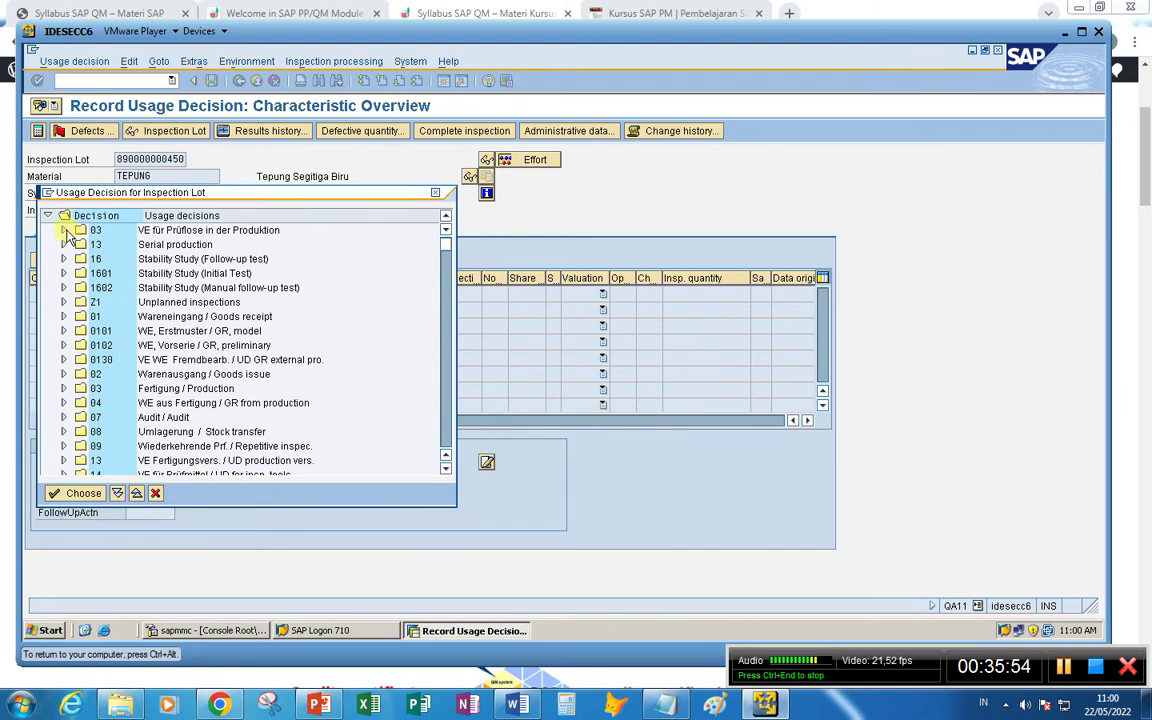
pyautogui.click(63, 230)
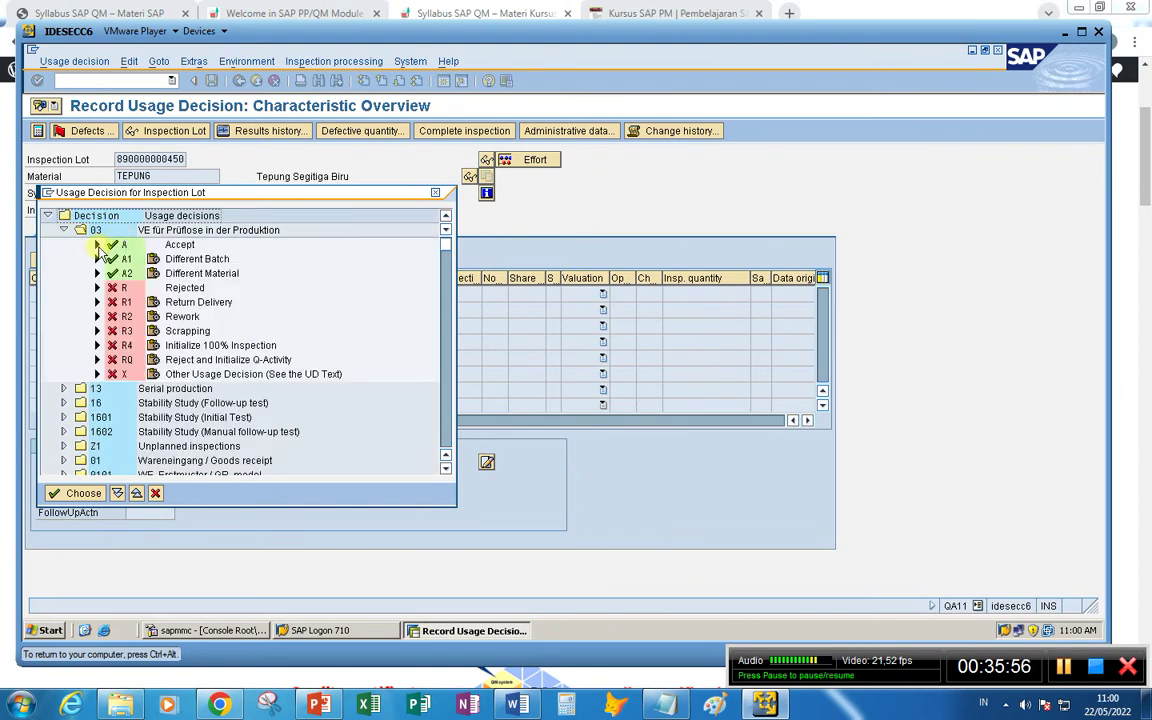
pyautogui.click(118, 245)
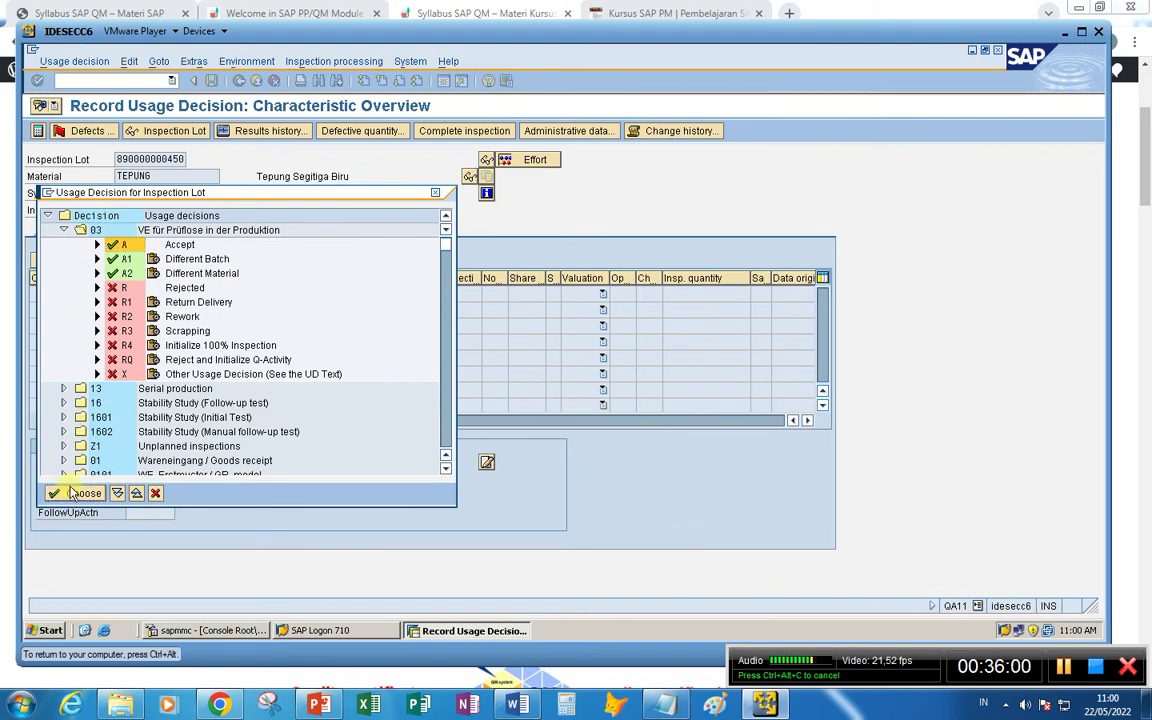
pyautogui.press('Return')
pyautogui.press('Return')
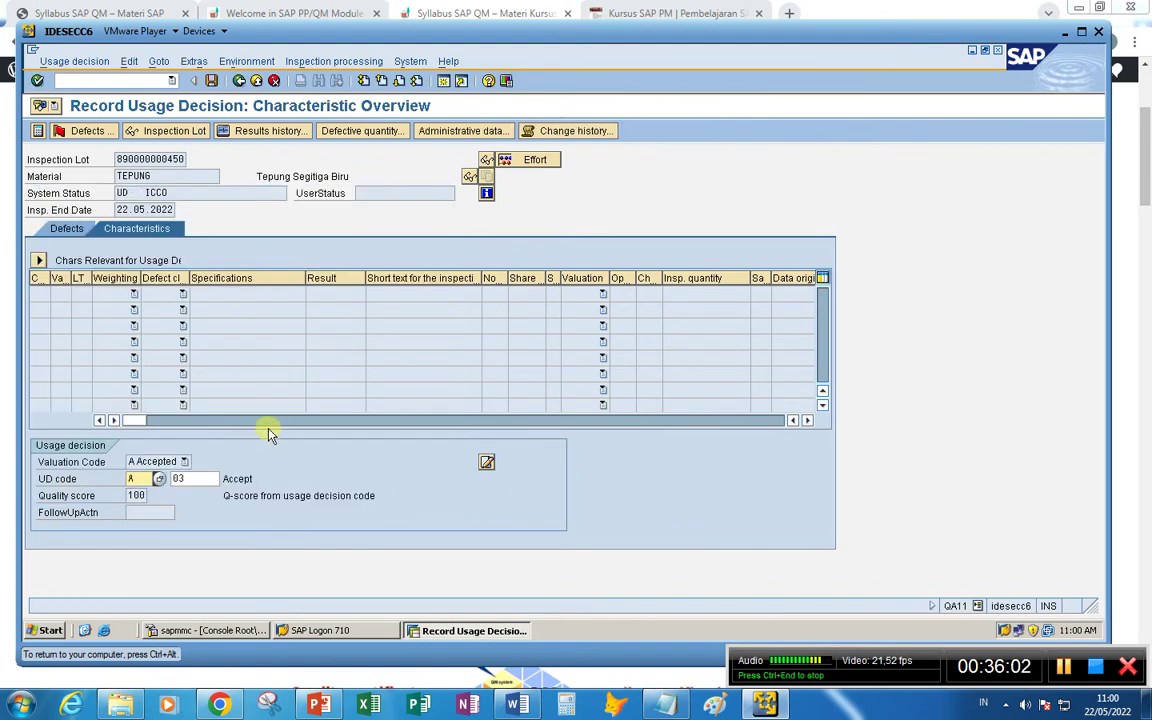
pyautogui.click(212, 81)
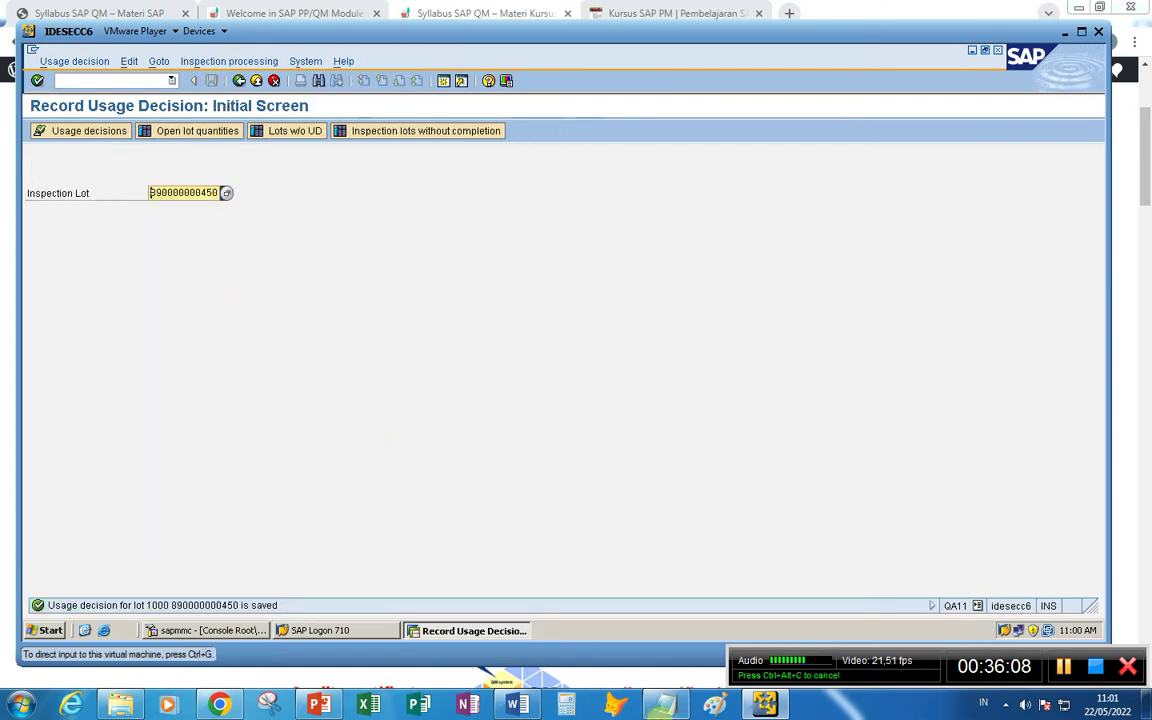
pyautogui.click(700, 404)
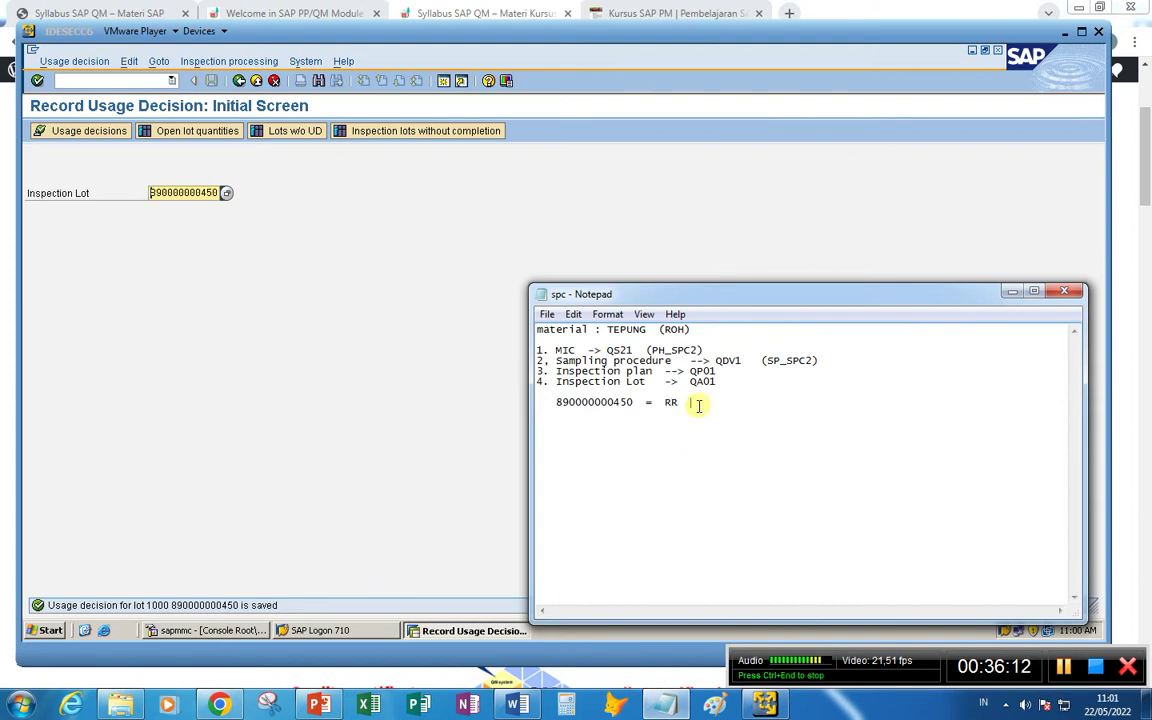
pyautogui.click(288, 383)
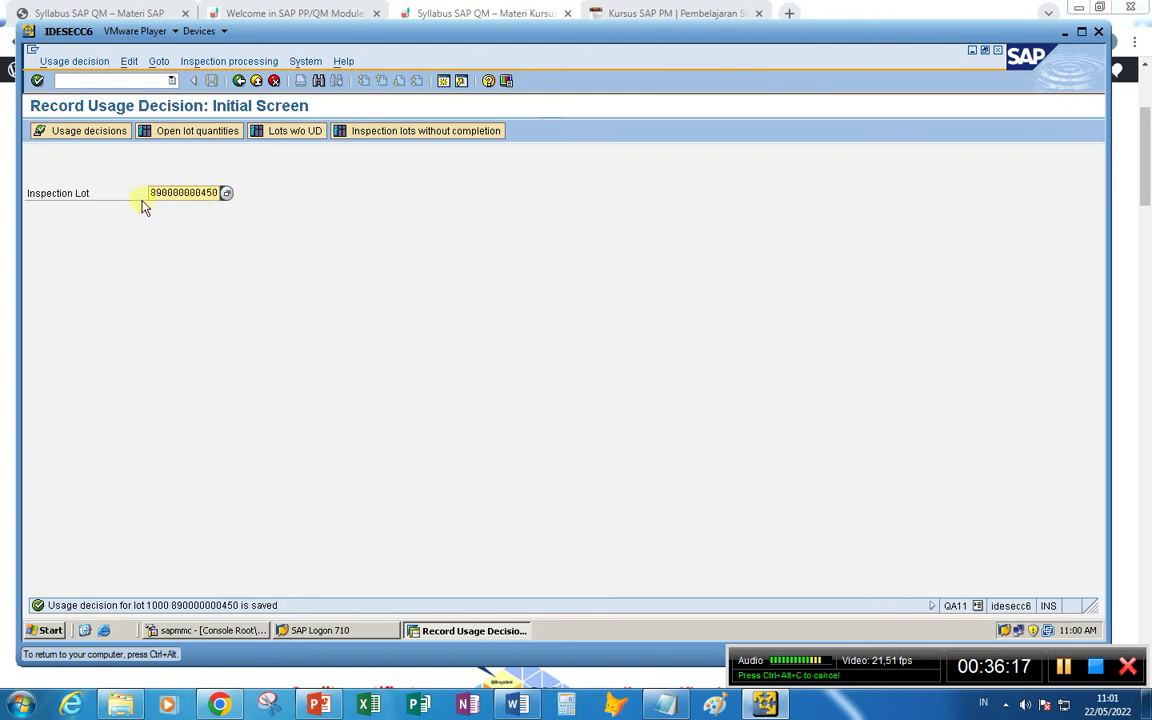
# - In SAP, create an inspection lot for material TEPUNG with transaction QA01, lot quantity 200 G, and save it
pyautogui.click(79, 81)
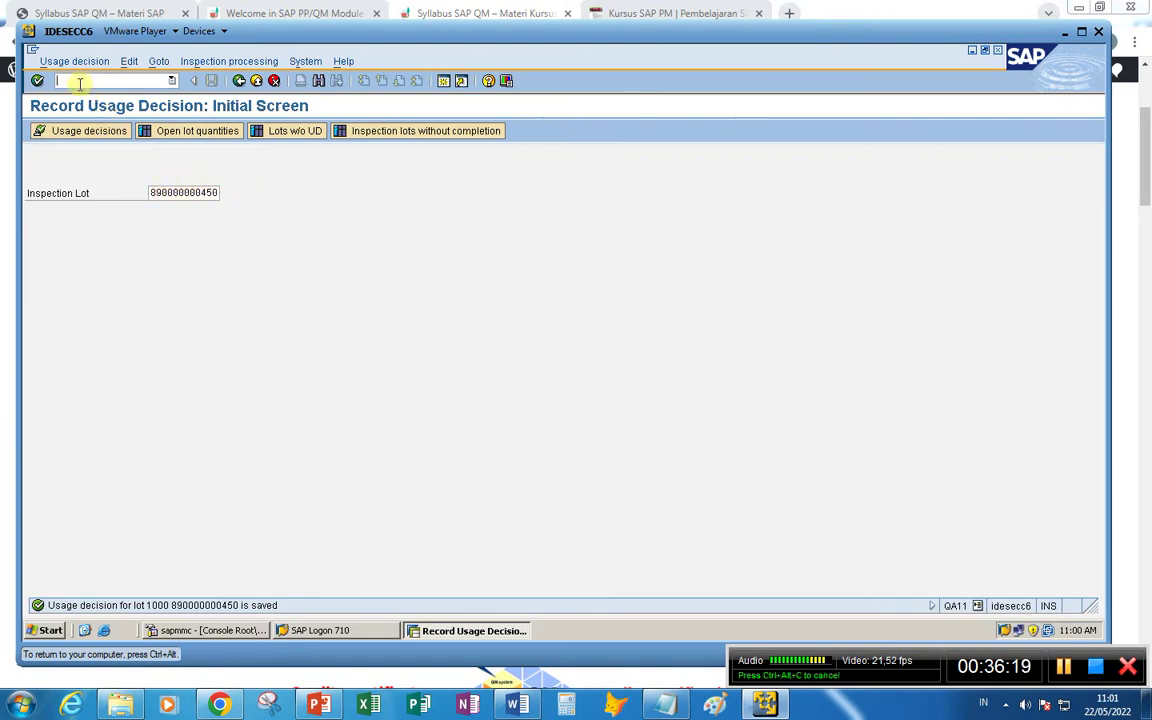
pyautogui.write('/nqa0')
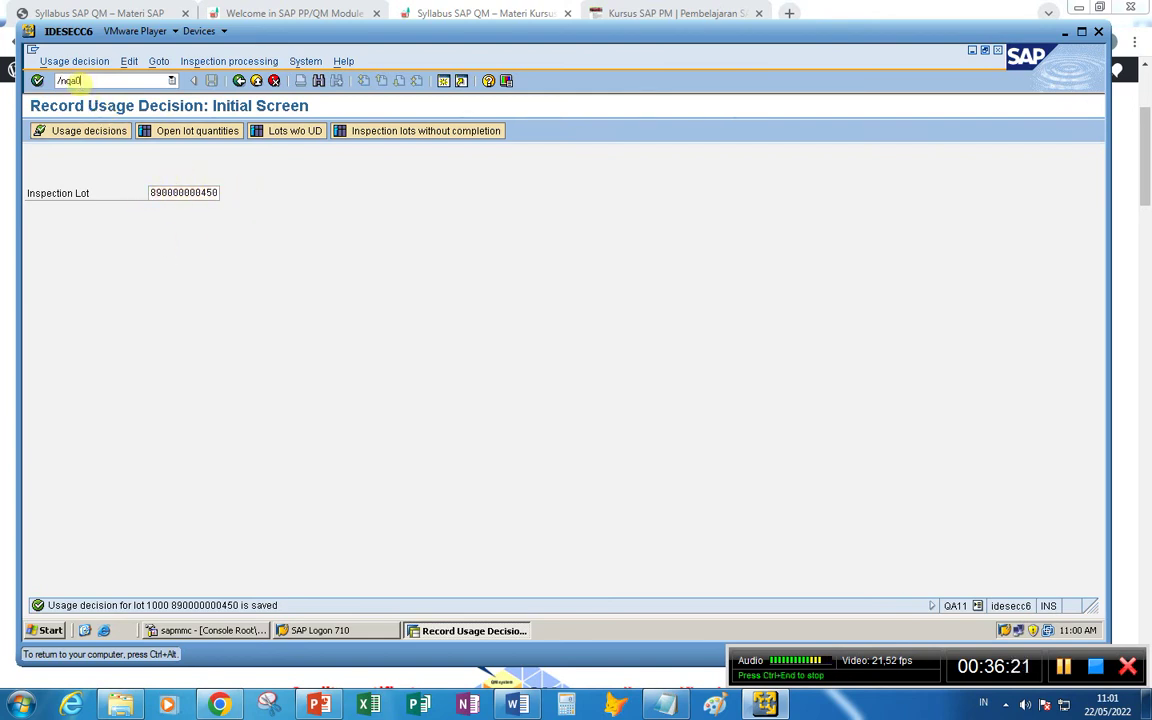
pyautogui.write('1')
pyautogui.press('Return')
pyautogui.press('Return')
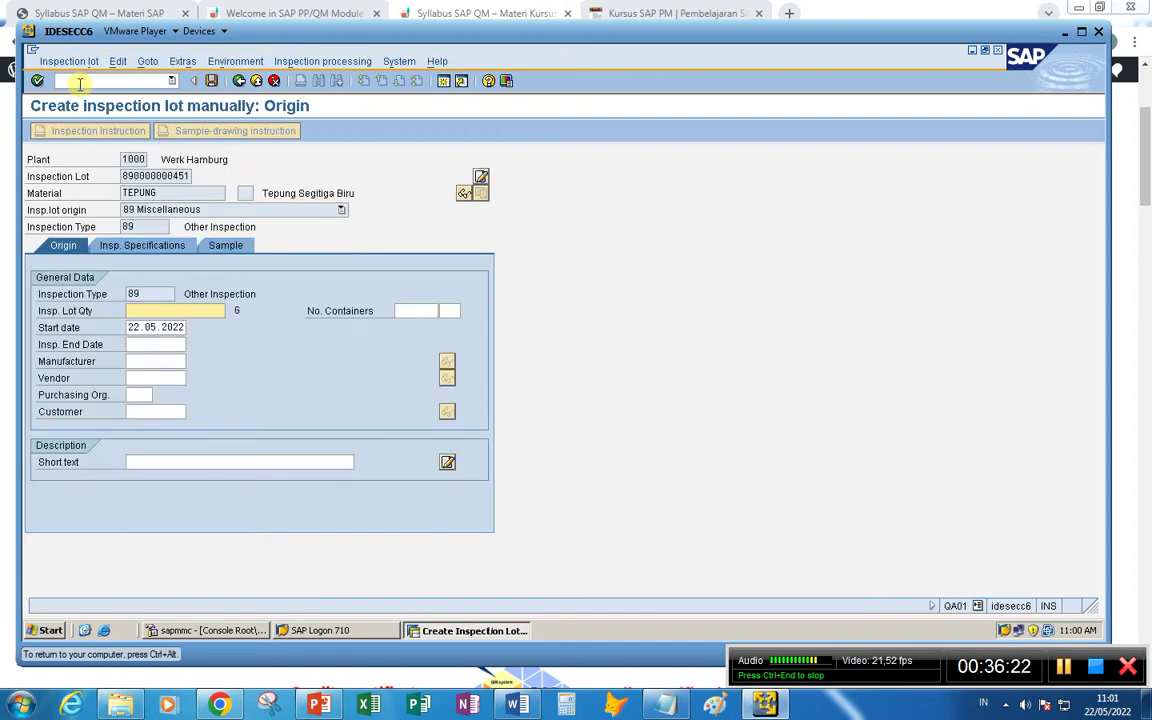
pyautogui.write('200')
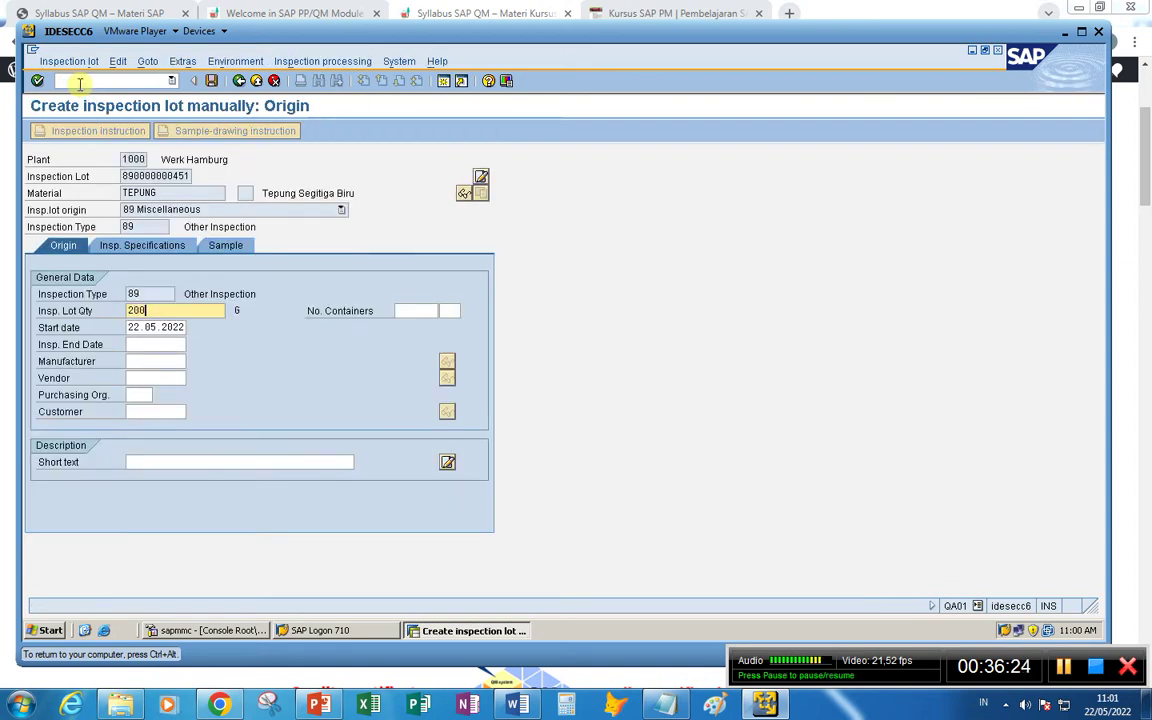
pyautogui.press('Return')
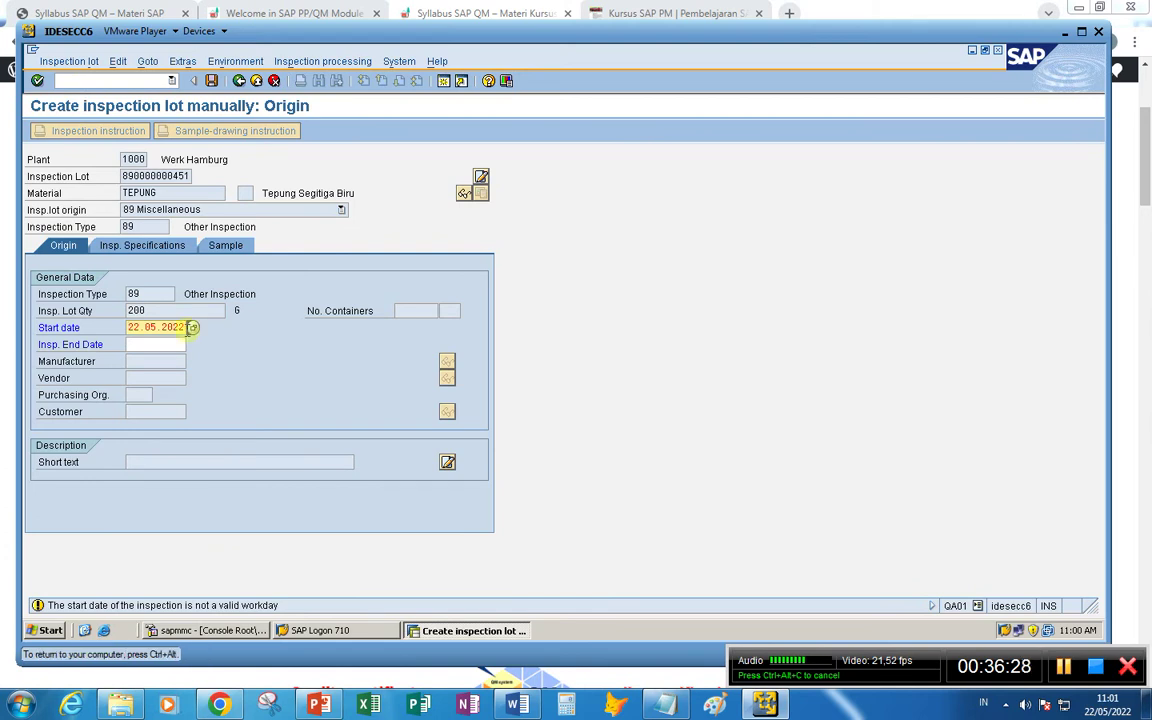
pyautogui.press('Return')
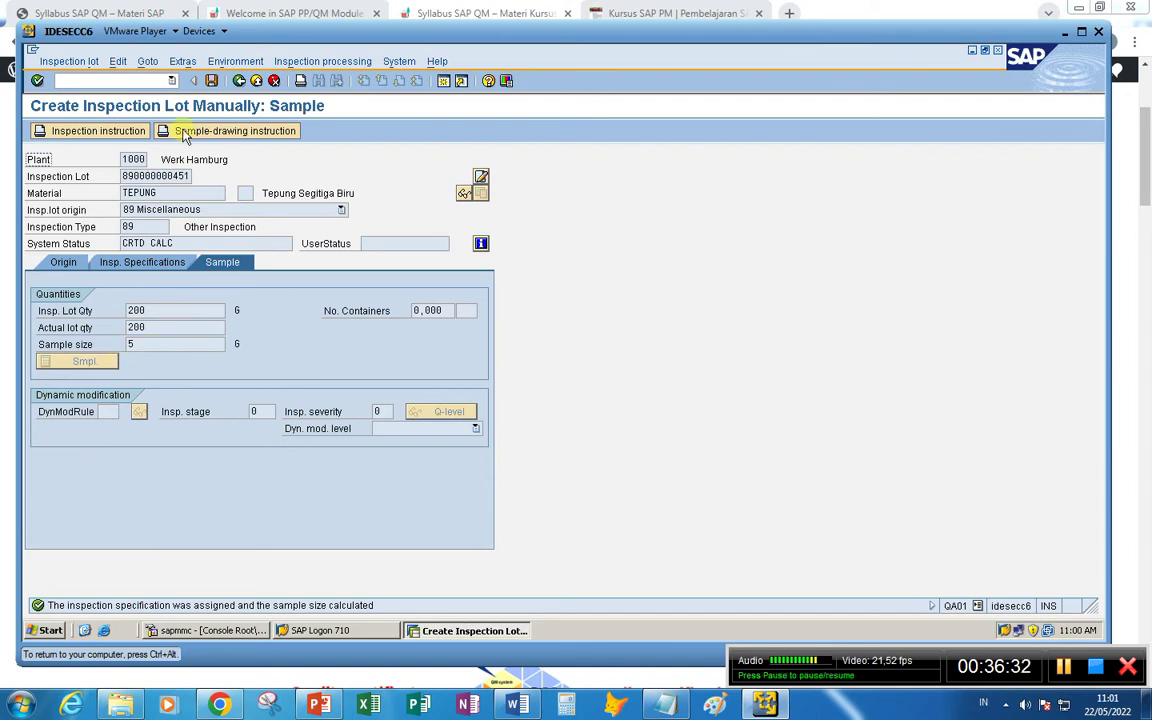
pyautogui.click(211, 80)
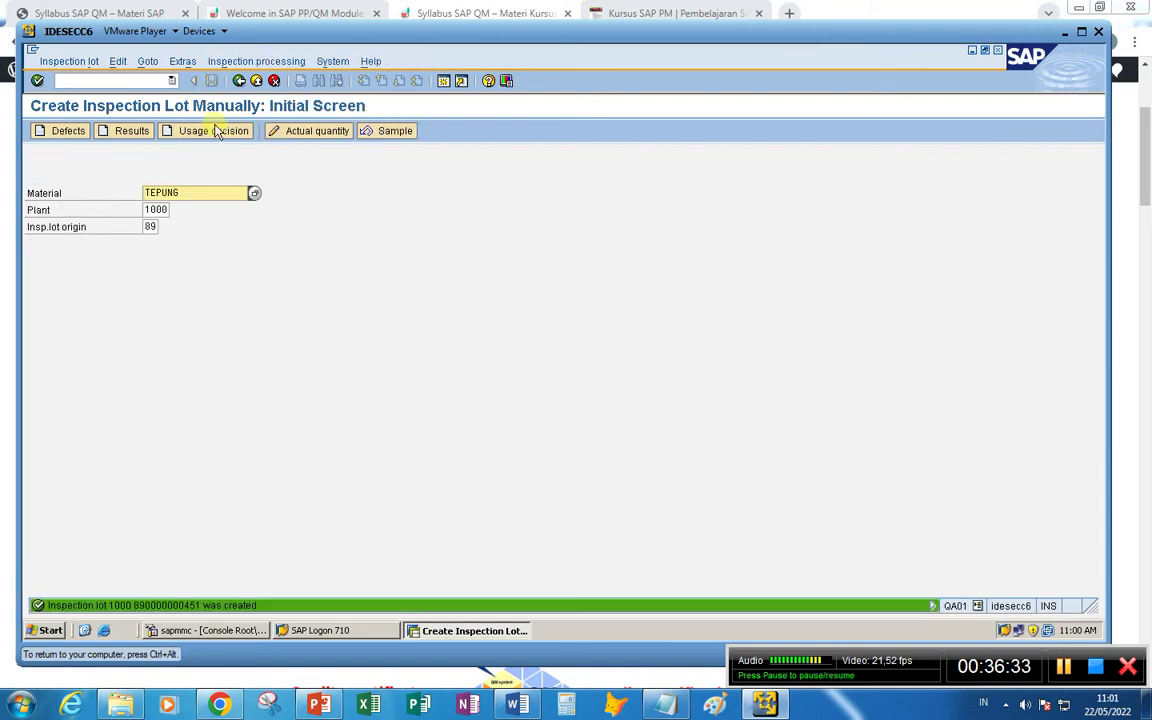
pyautogui.doubleClick(156, 606)
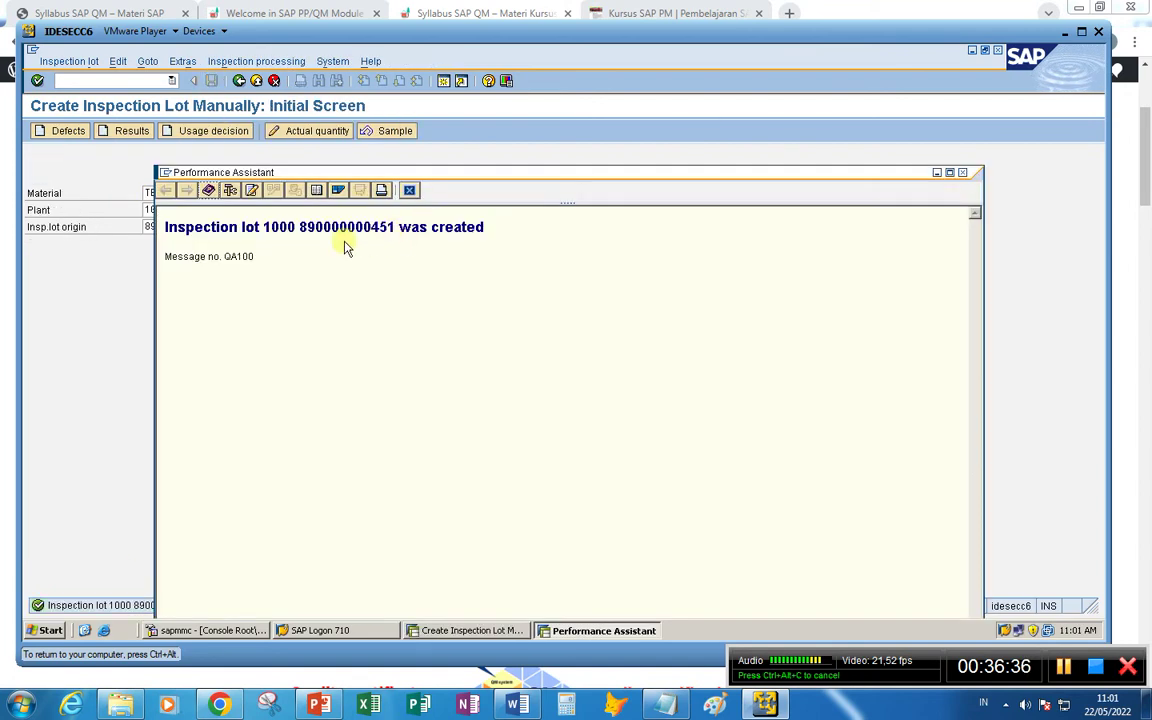
pyautogui.moveTo(299, 227); pyautogui.dragTo(394, 228)
pyautogui.rightClick(391, 230)
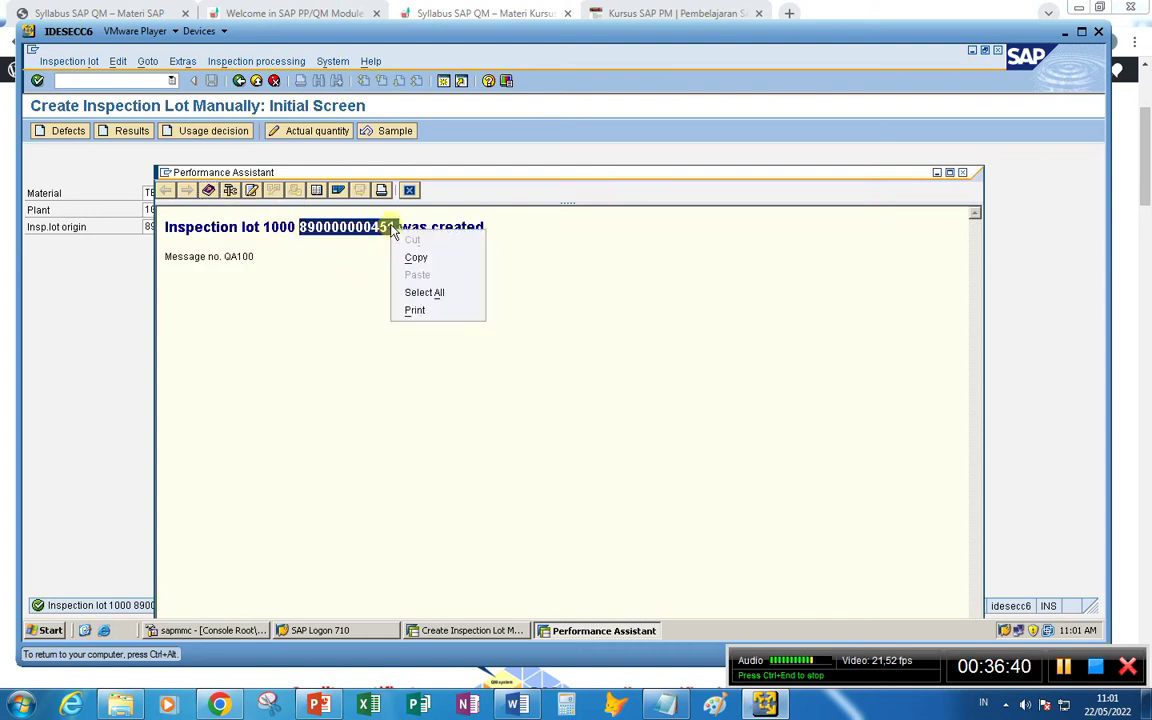
pyautogui.click(660, 705)
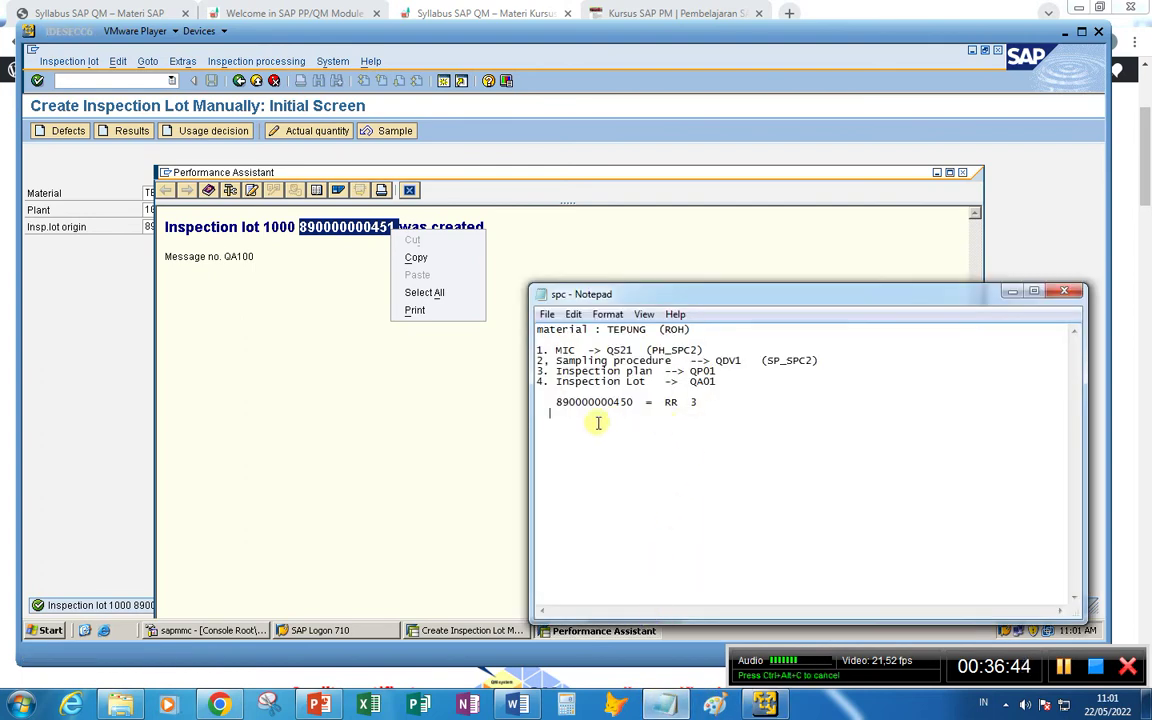
pyautogui.hotkey('ctrl', 'v')
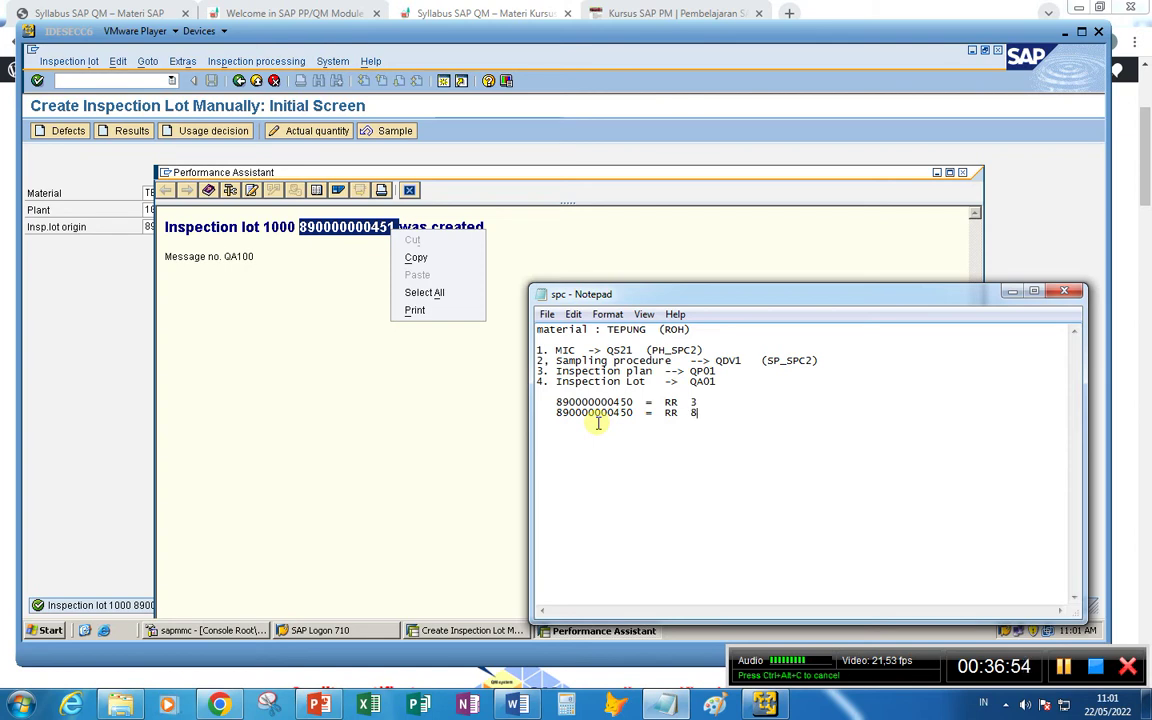
pyautogui.click(365, 428)
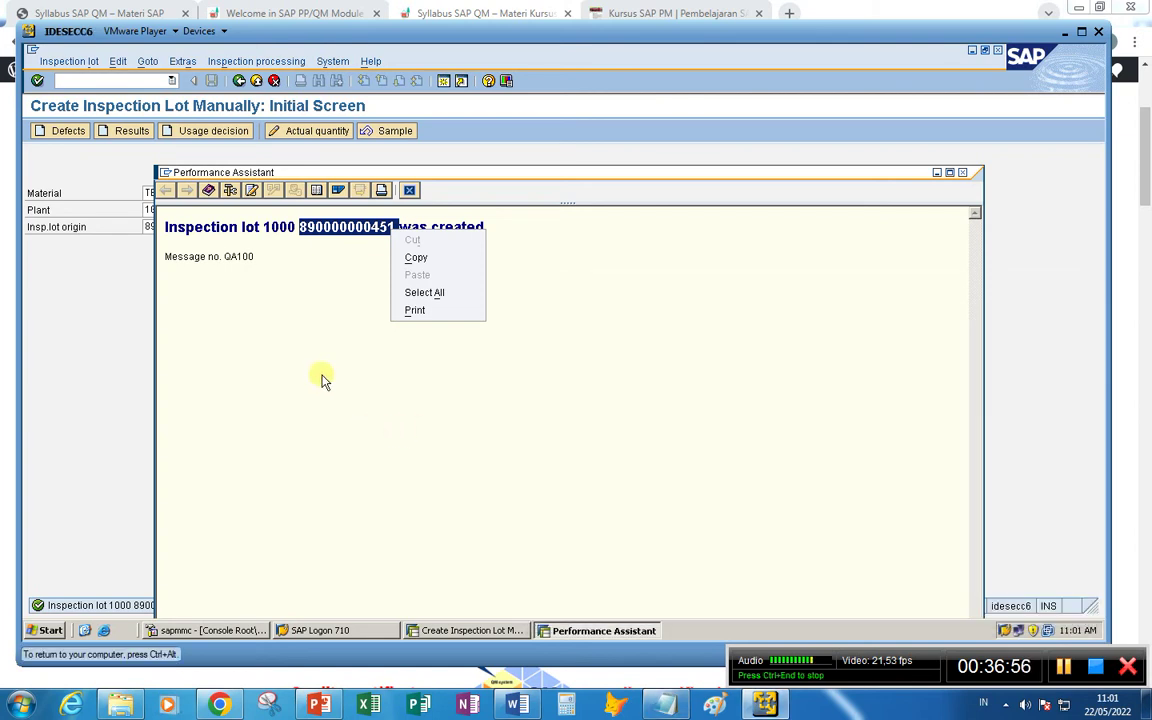
pyautogui.click(46, 306)
pyautogui.click(82, 76)
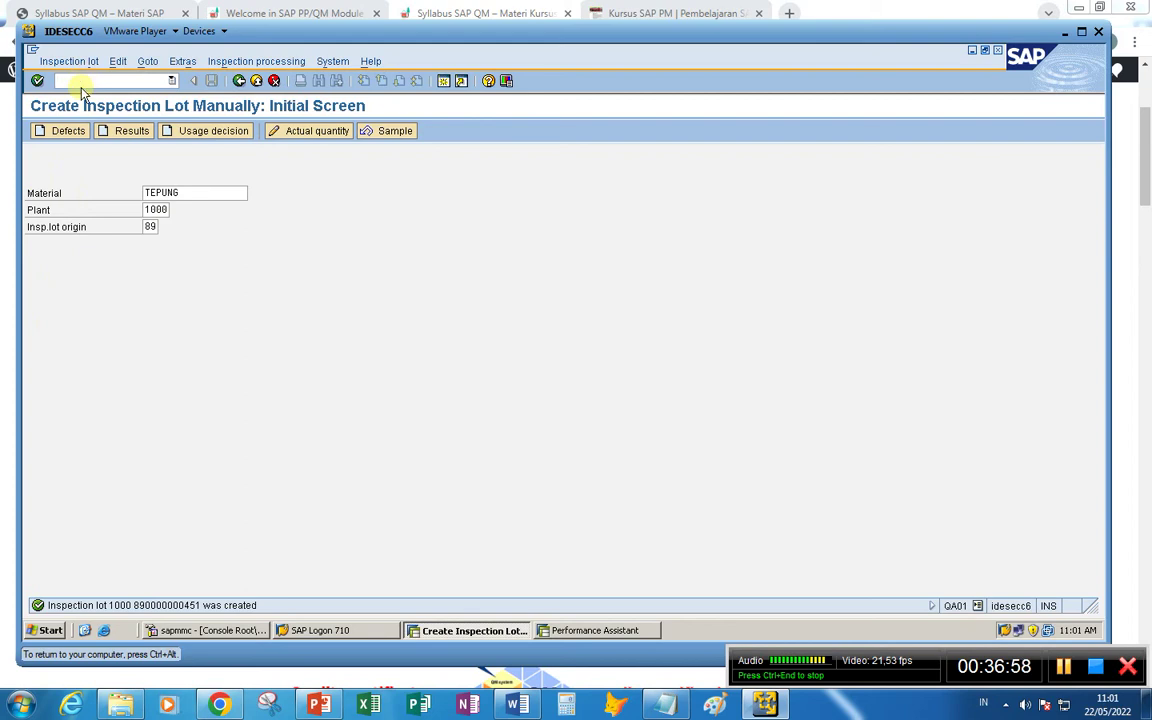
pyautogui.write('/nqa02')
pyautogui.press('Return')
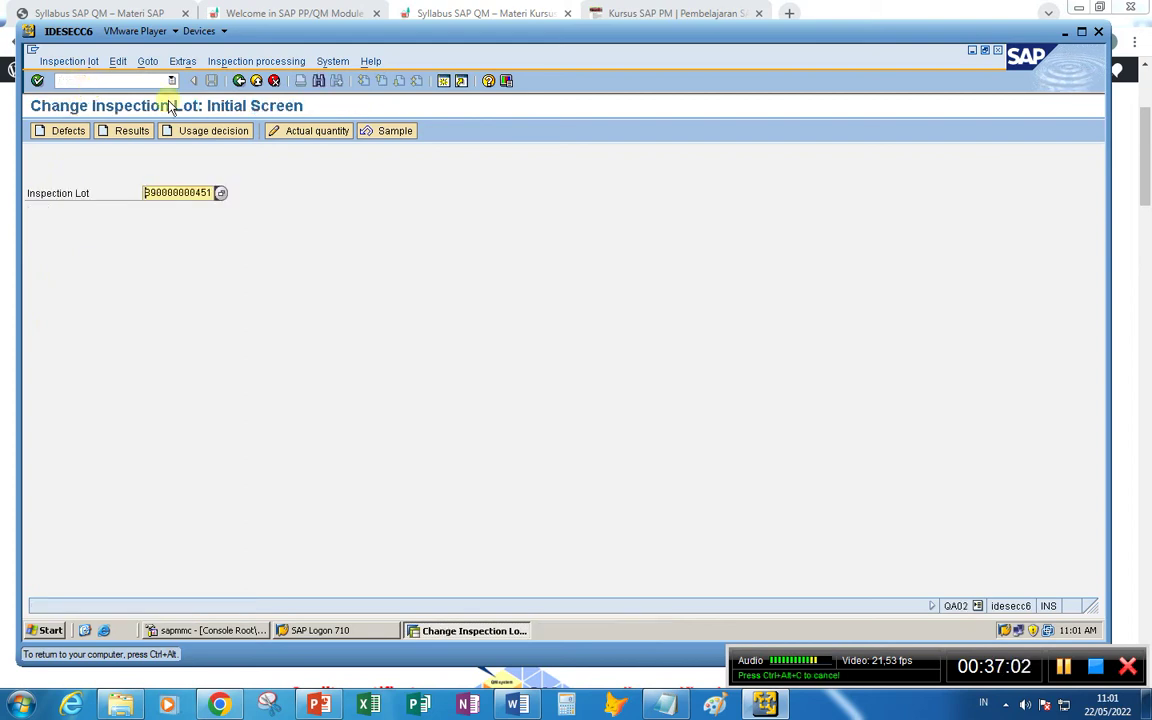
pyautogui.click(134, 132)
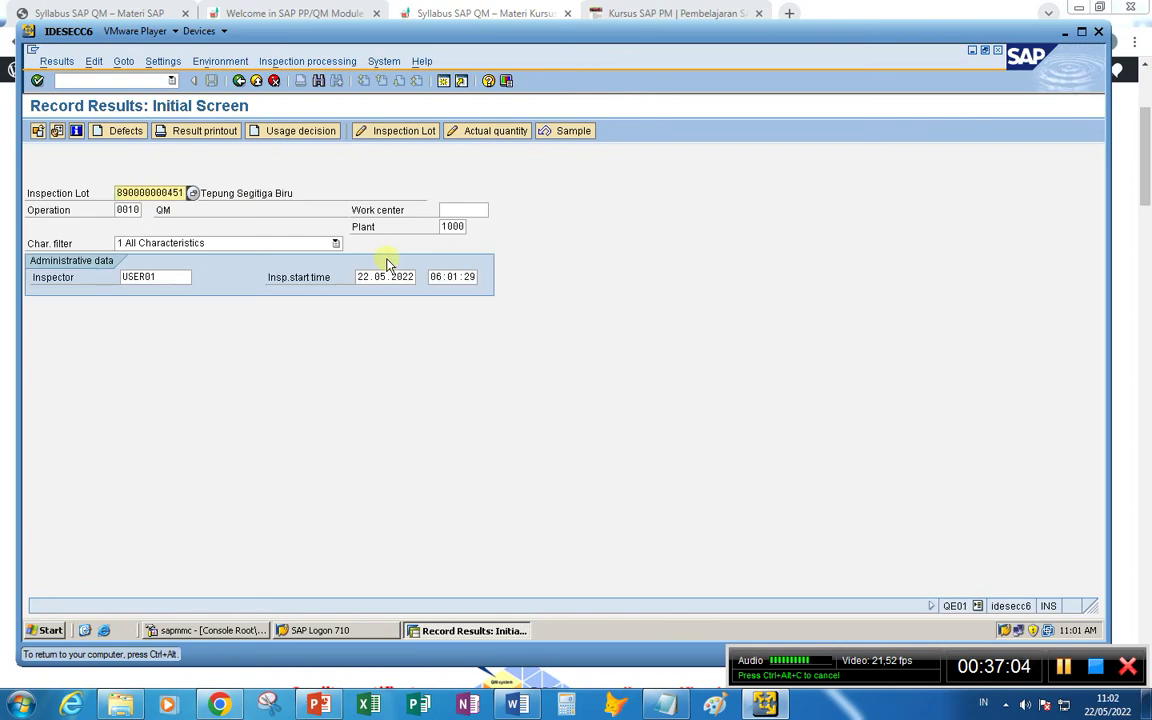
pyautogui.press('Return')
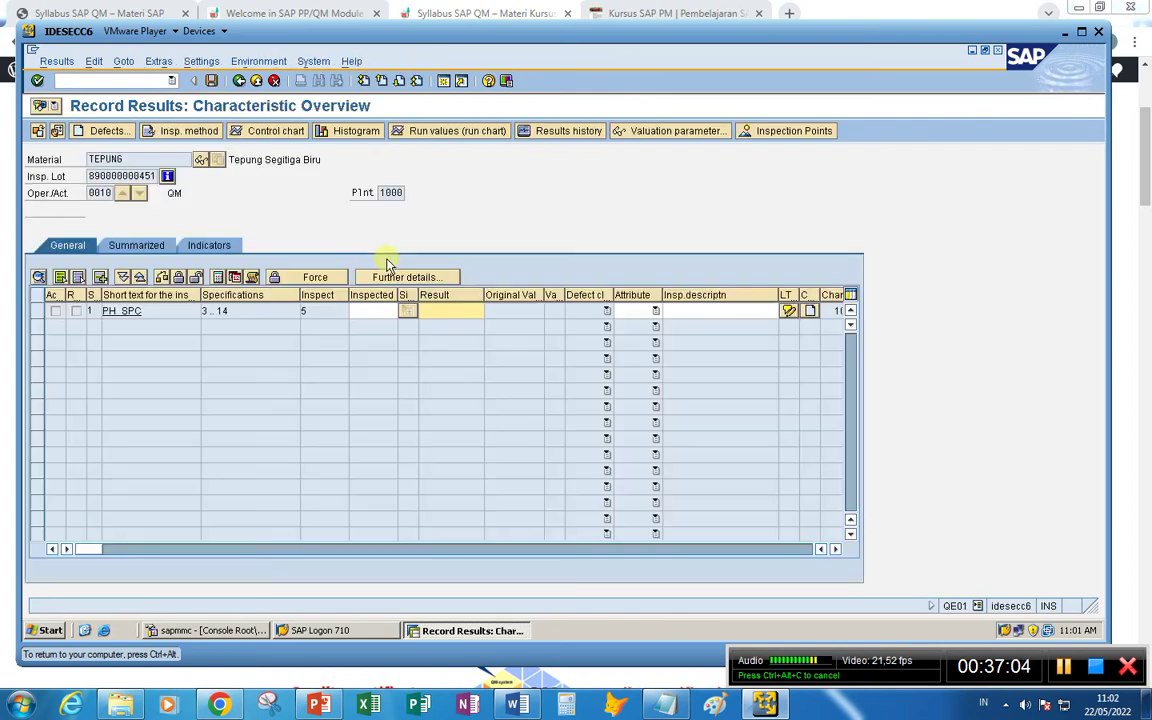
pyautogui.click(450, 313)
pyautogui.press('Return')
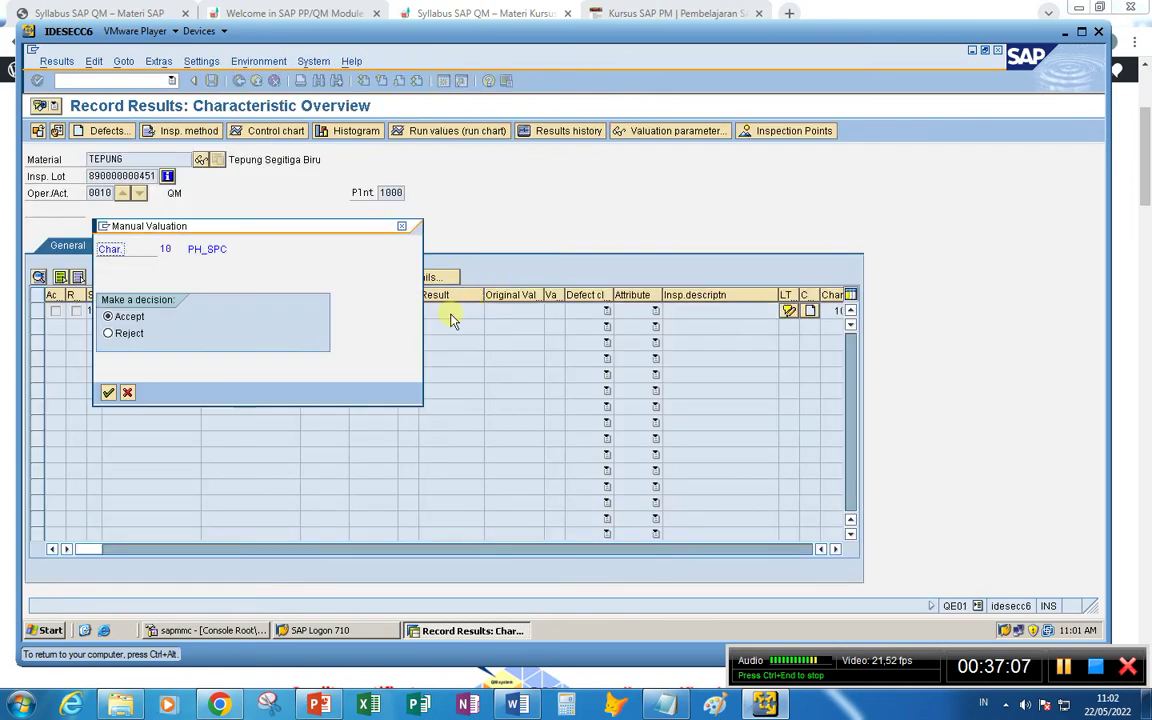
pyautogui.click(108, 393)
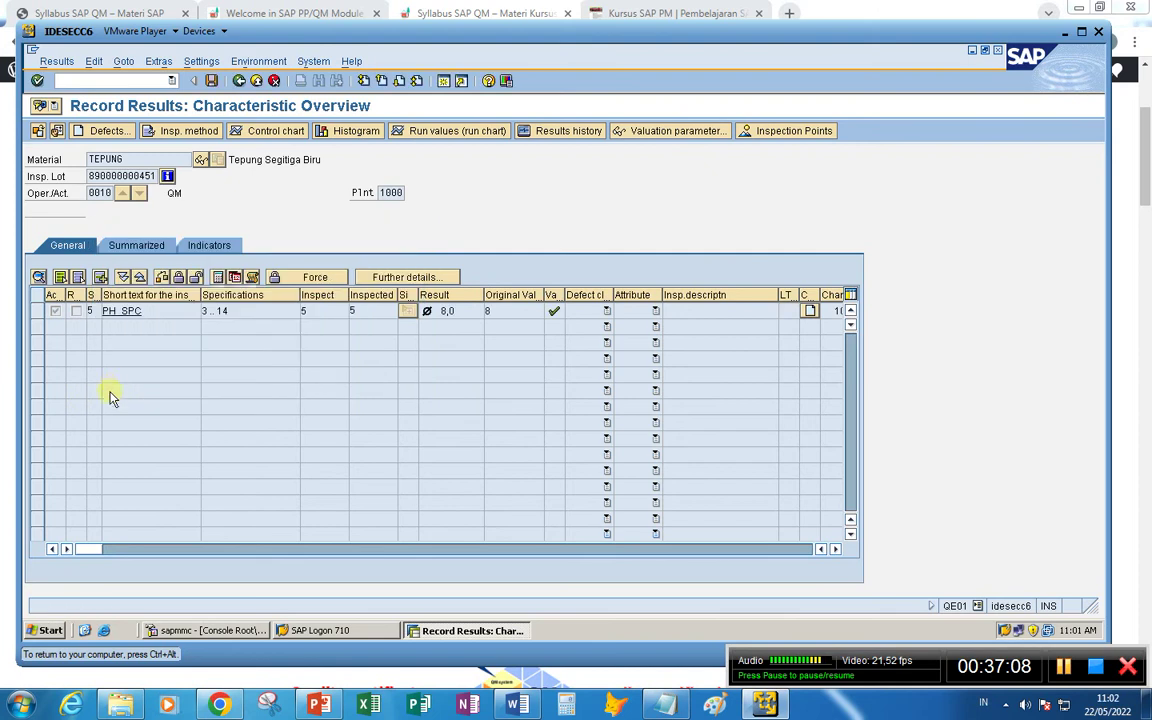
pyautogui.click(212, 81)
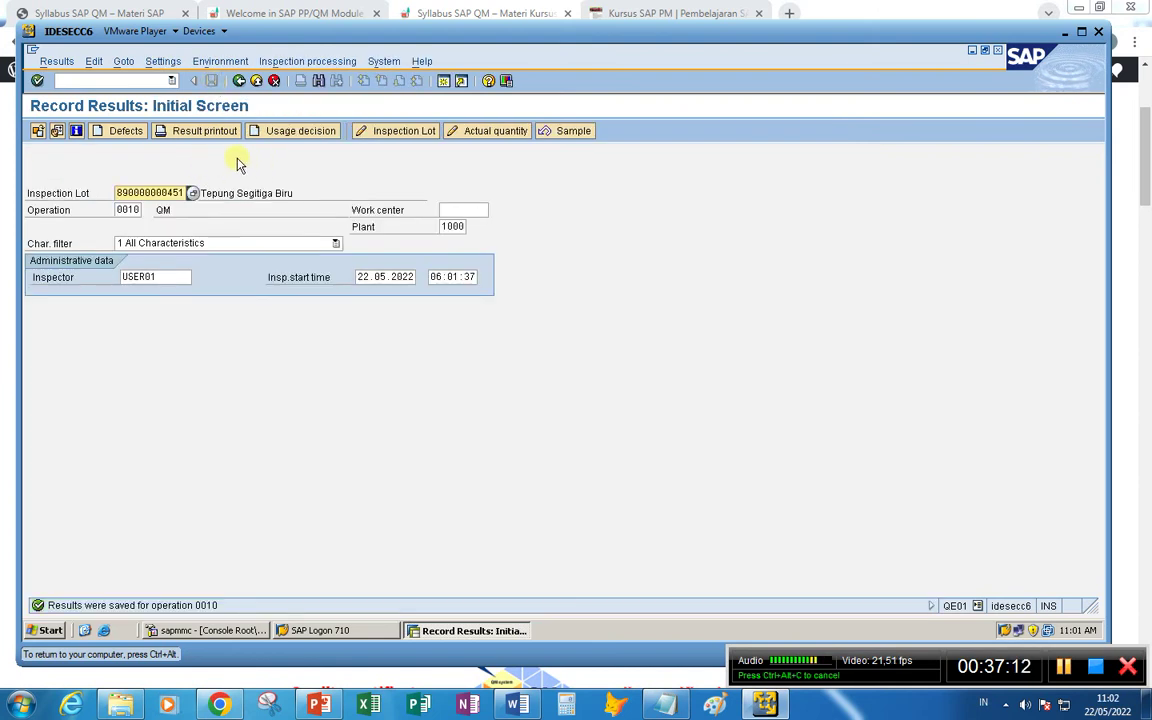
pyautogui.click(294, 130)
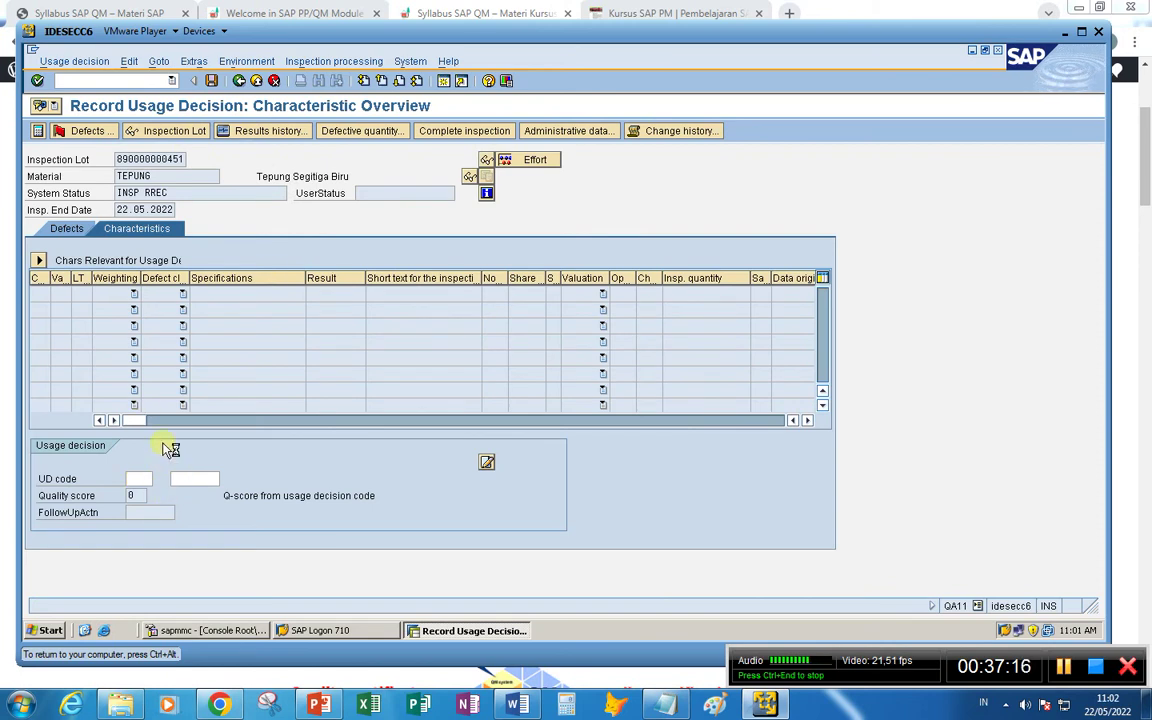
pyautogui.click(160, 476)
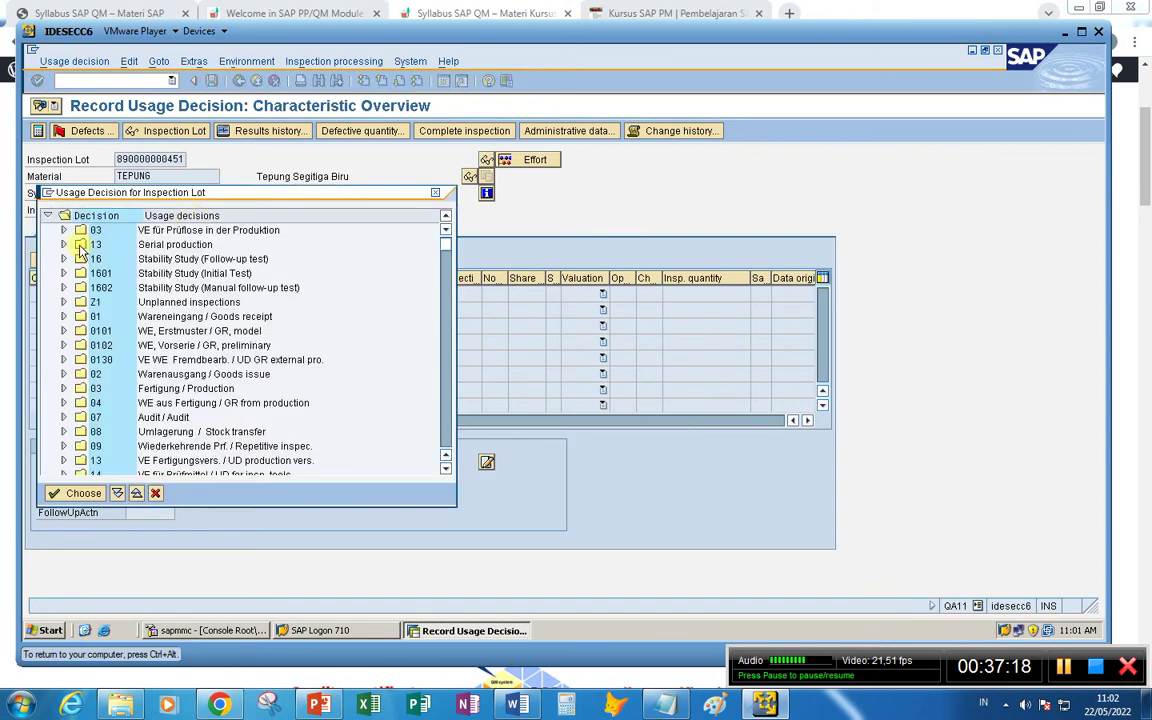
pyautogui.click(64, 230)
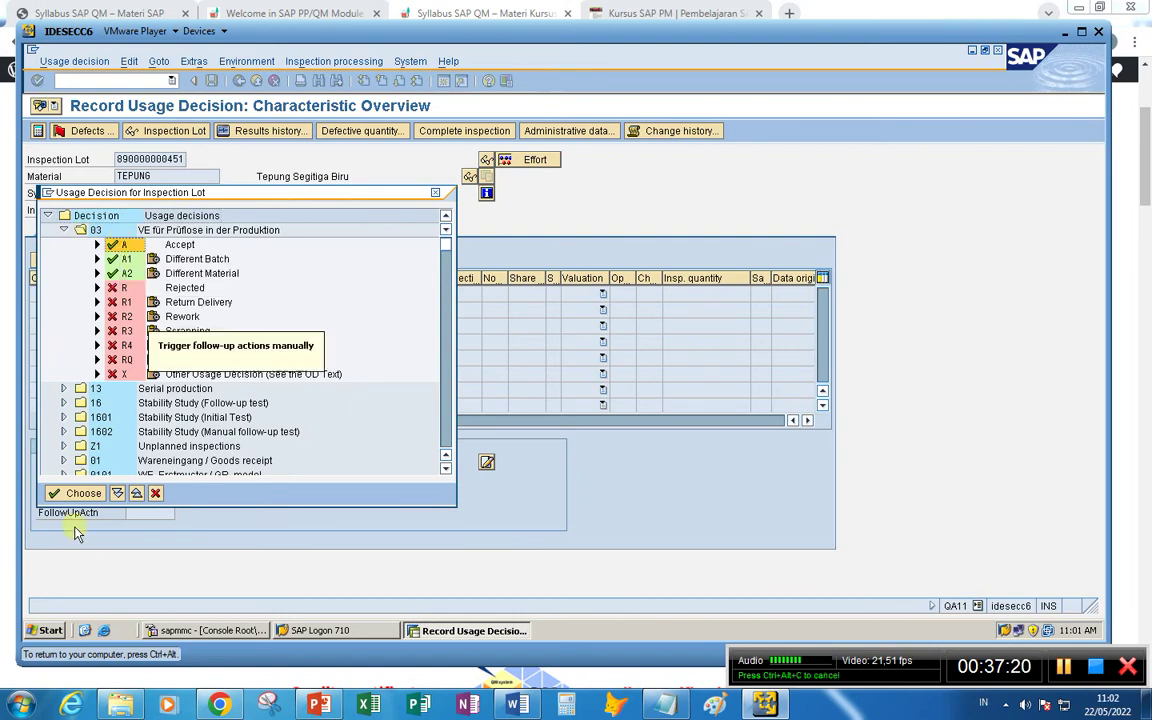
pyautogui.click(75, 493)
pyautogui.press('Return')
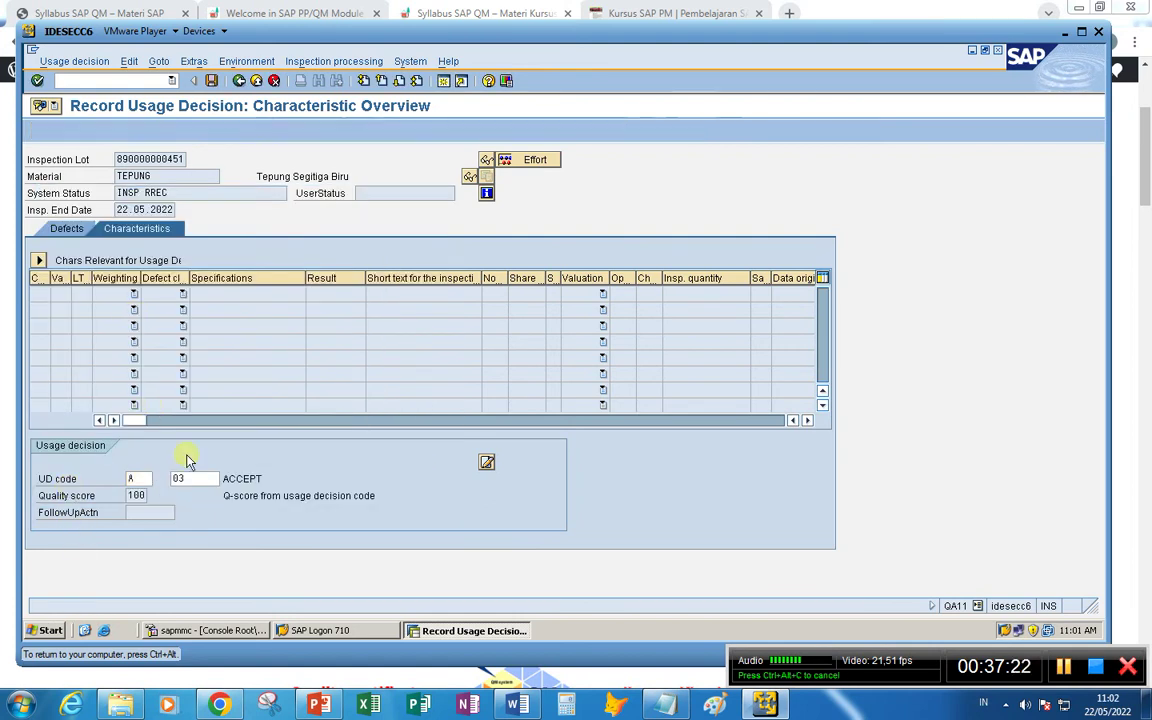
pyautogui.click(211, 80)
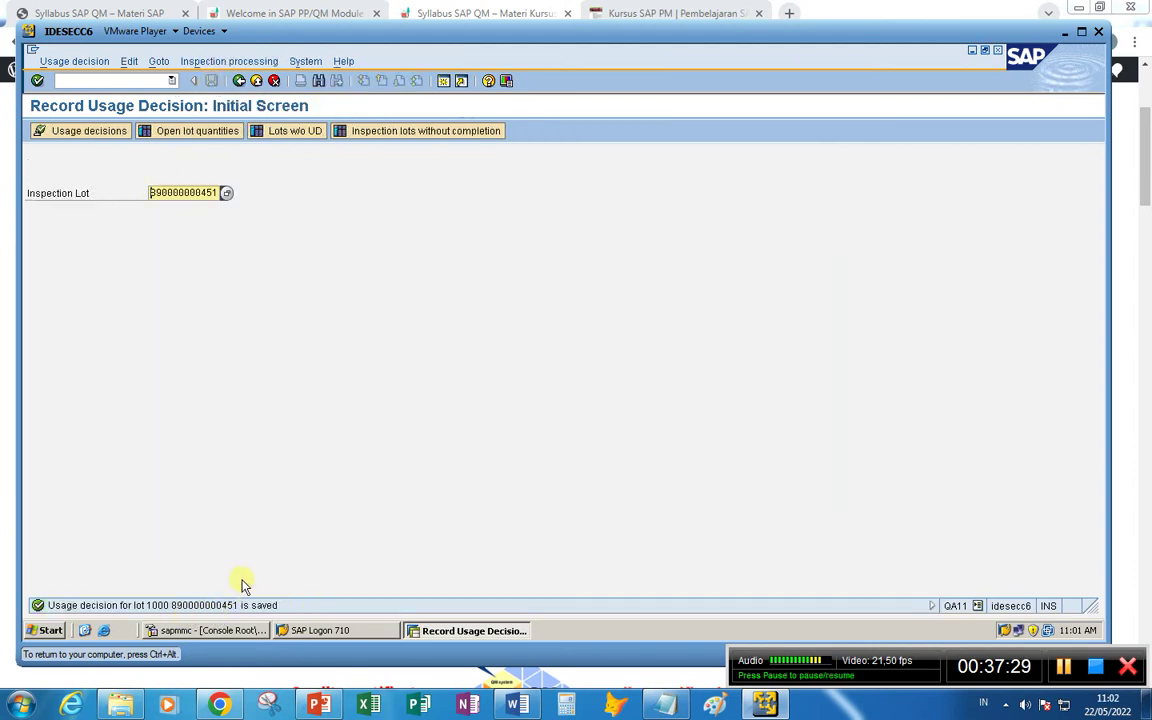
# - Create another inspection lot for material TEPUNG with transaction QA01, lot quantity 300 G, and save it
pyautogui.click(91, 81)
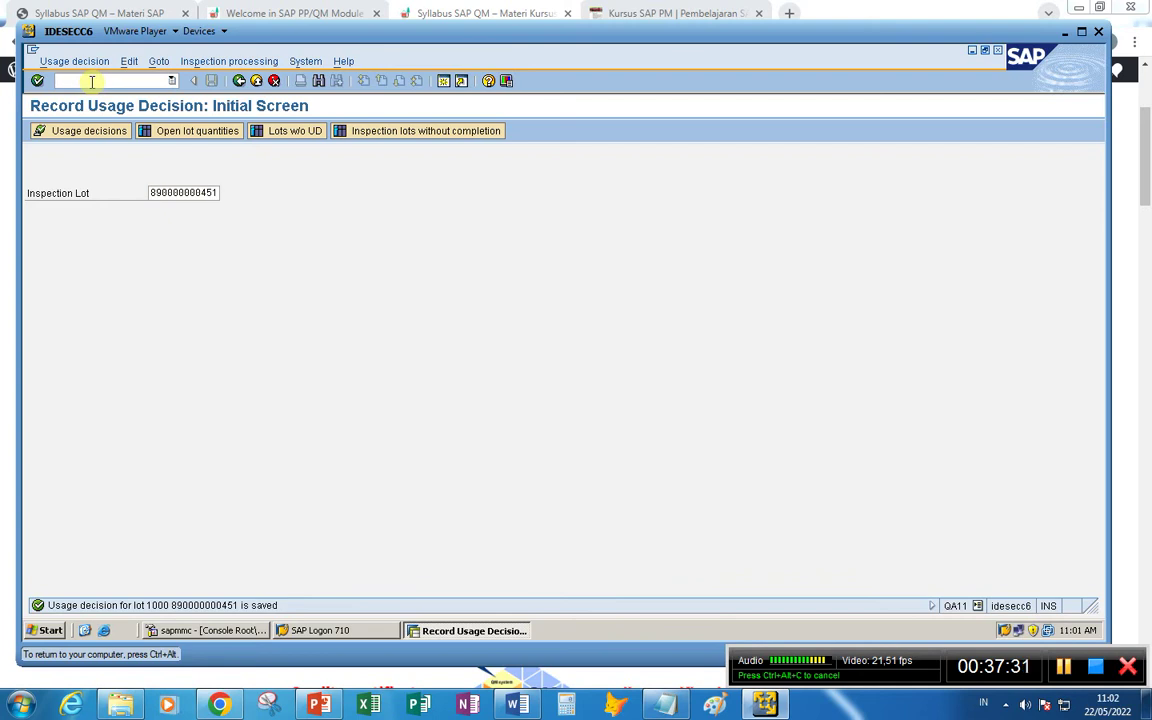
pyautogui.write('/nqa01')
pyautogui.press('Return')
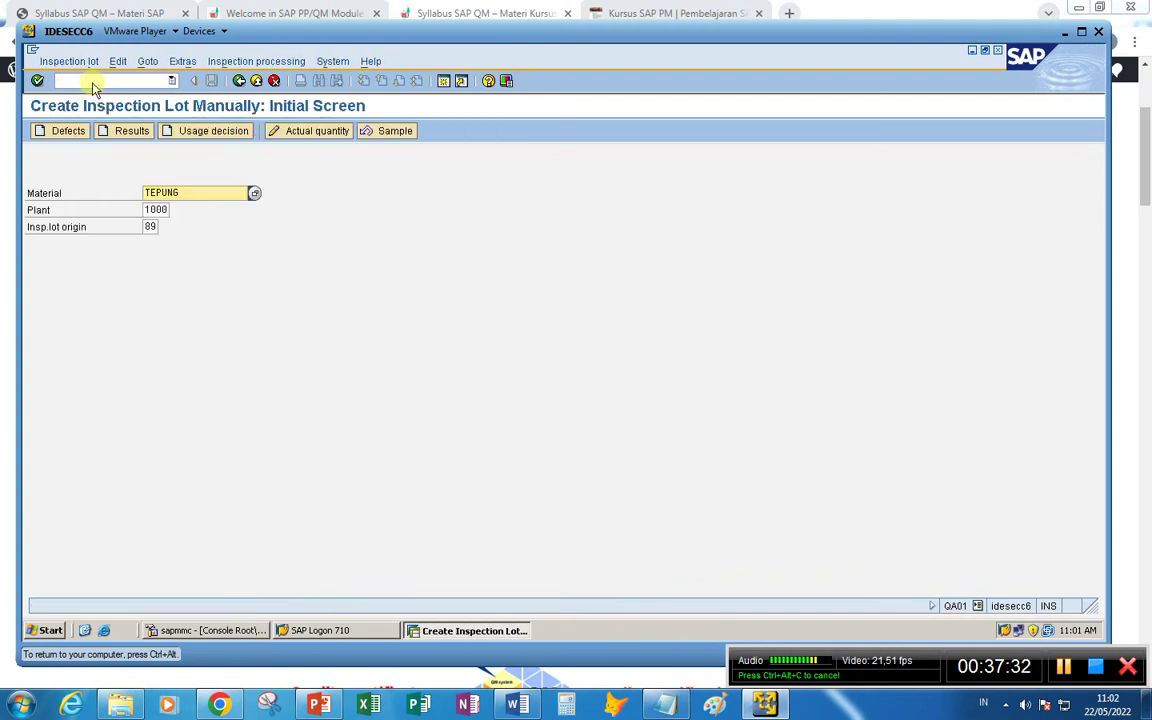
pyautogui.press('Return')
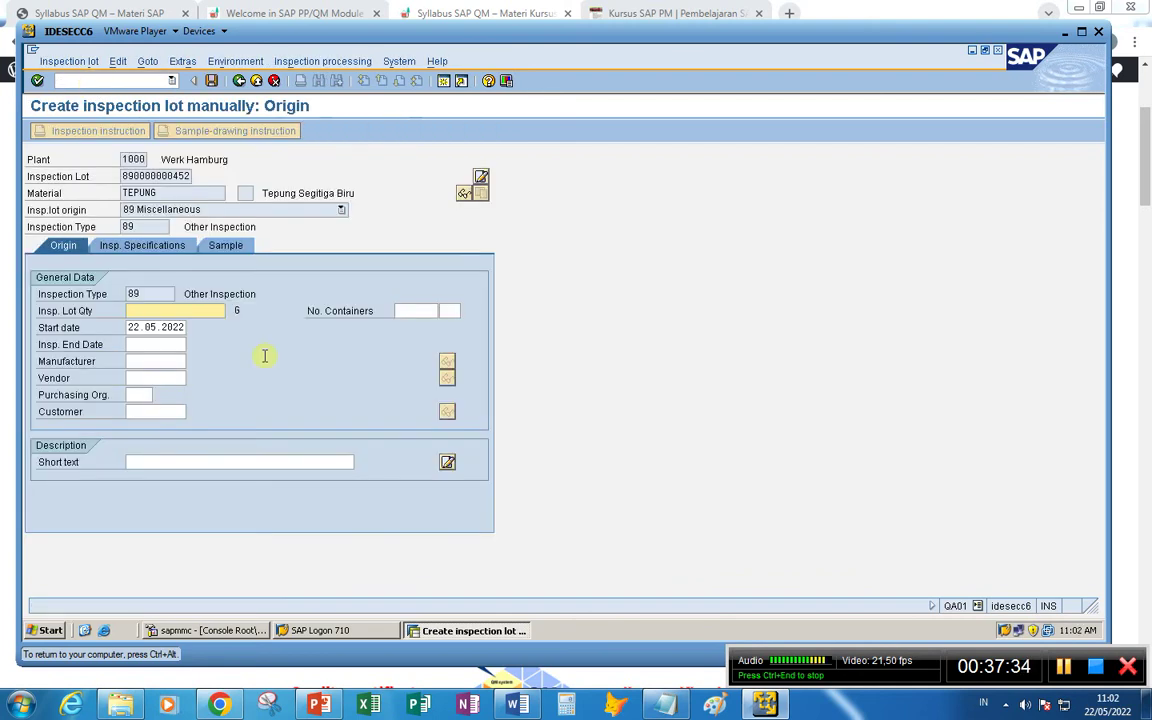
pyautogui.write('300')
pyautogui.press('Return')
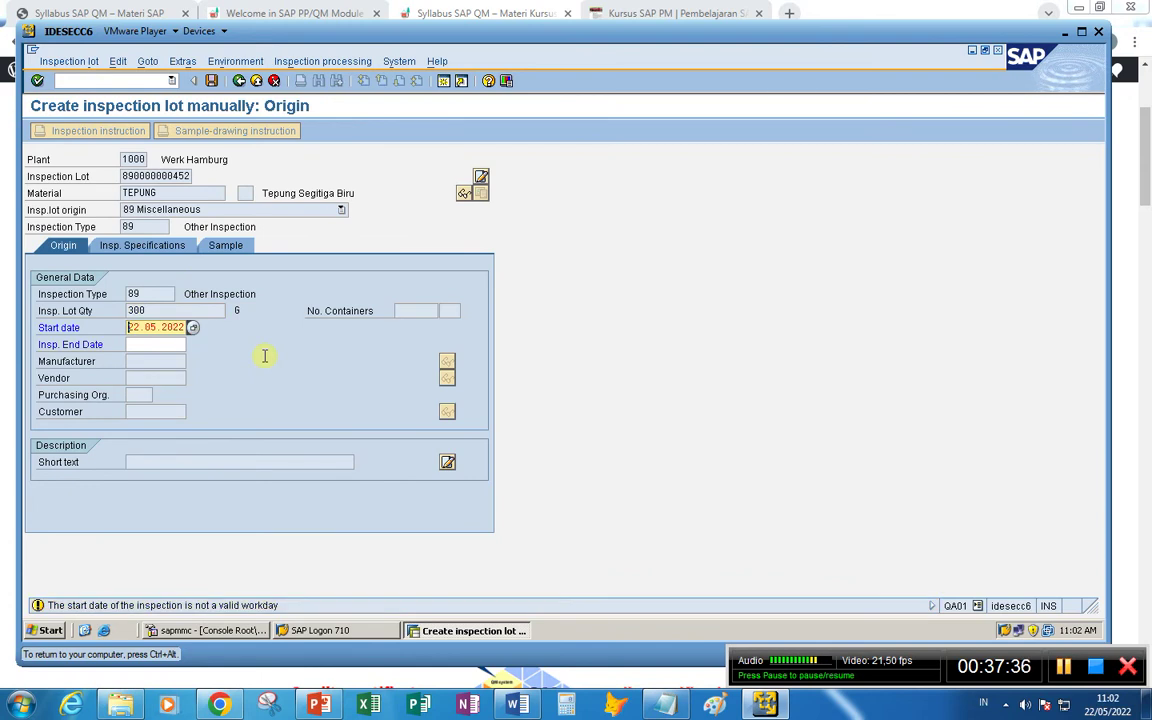
pyautogui.press('Return')
pyautogui.click(211, 81)
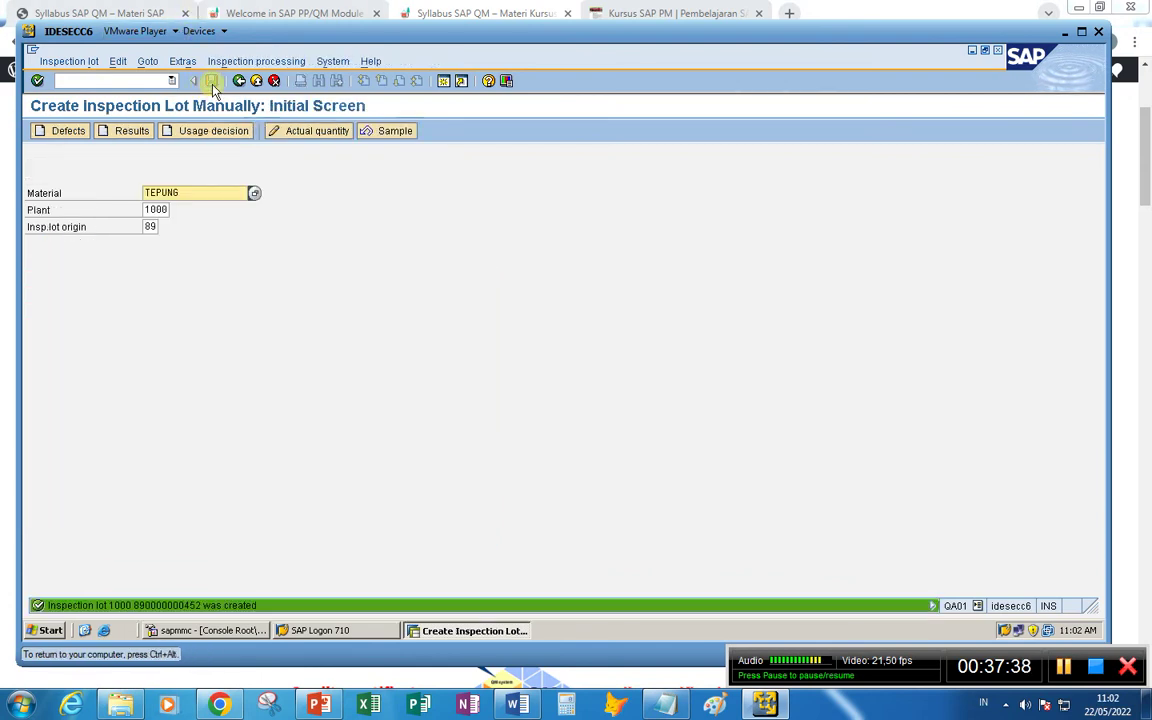
pyautogui.doubleClick(170, 605)
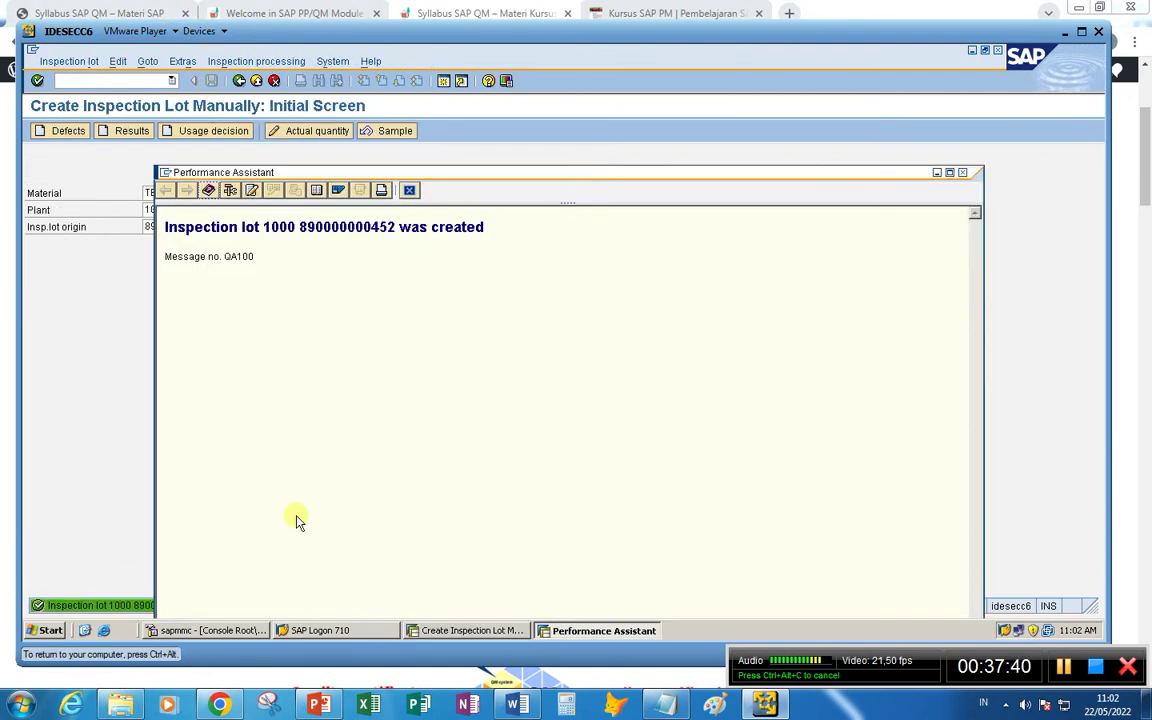
pyautogui.doubleClick(302, 227)
pyautogui.hotkey('ctrl', 'c')
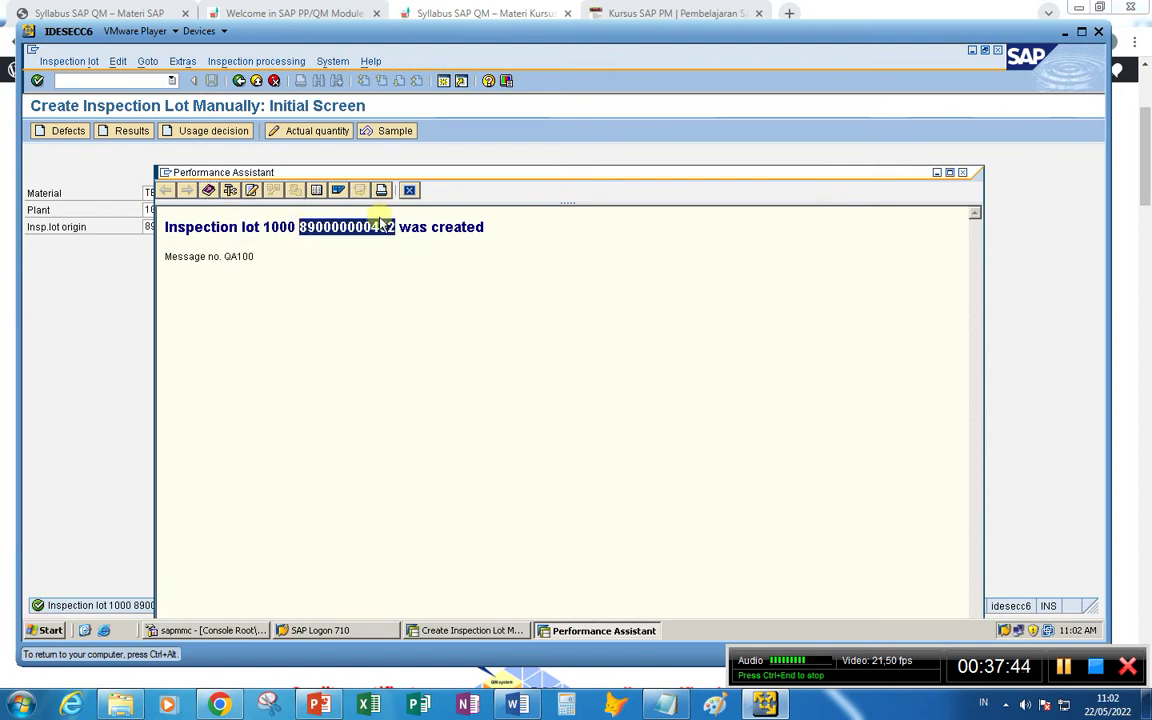
pyautogui.click(664, 704)
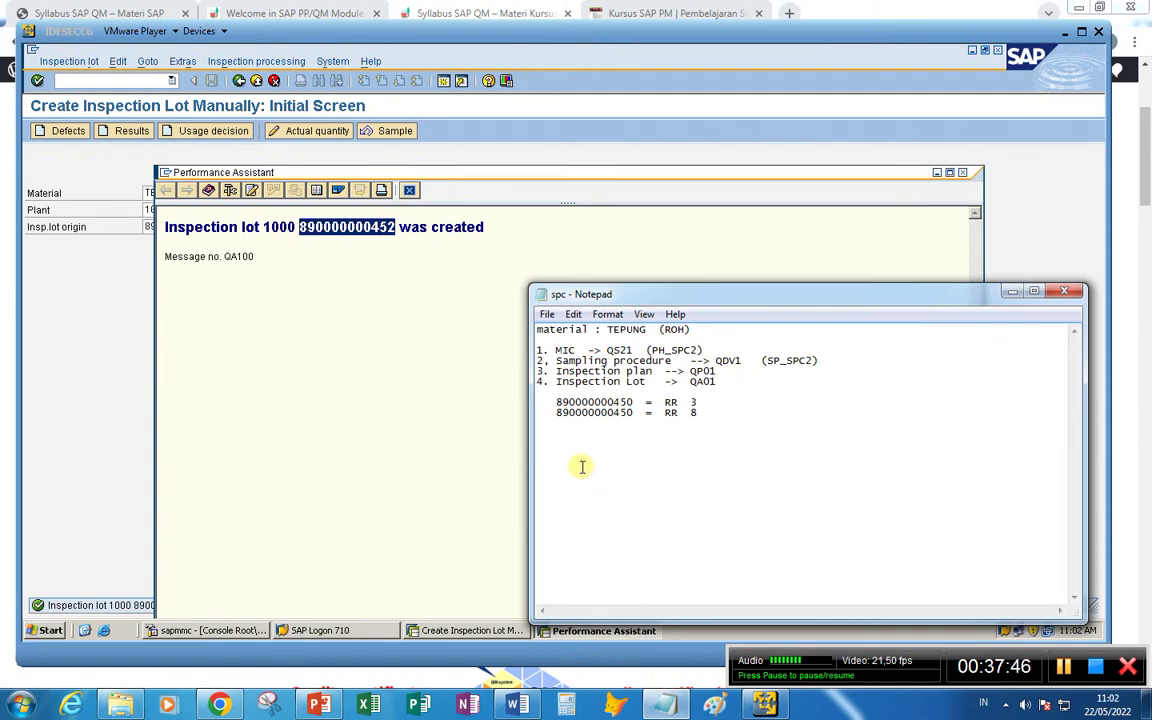
pyautogui.hotkey('ctrl', 'v')
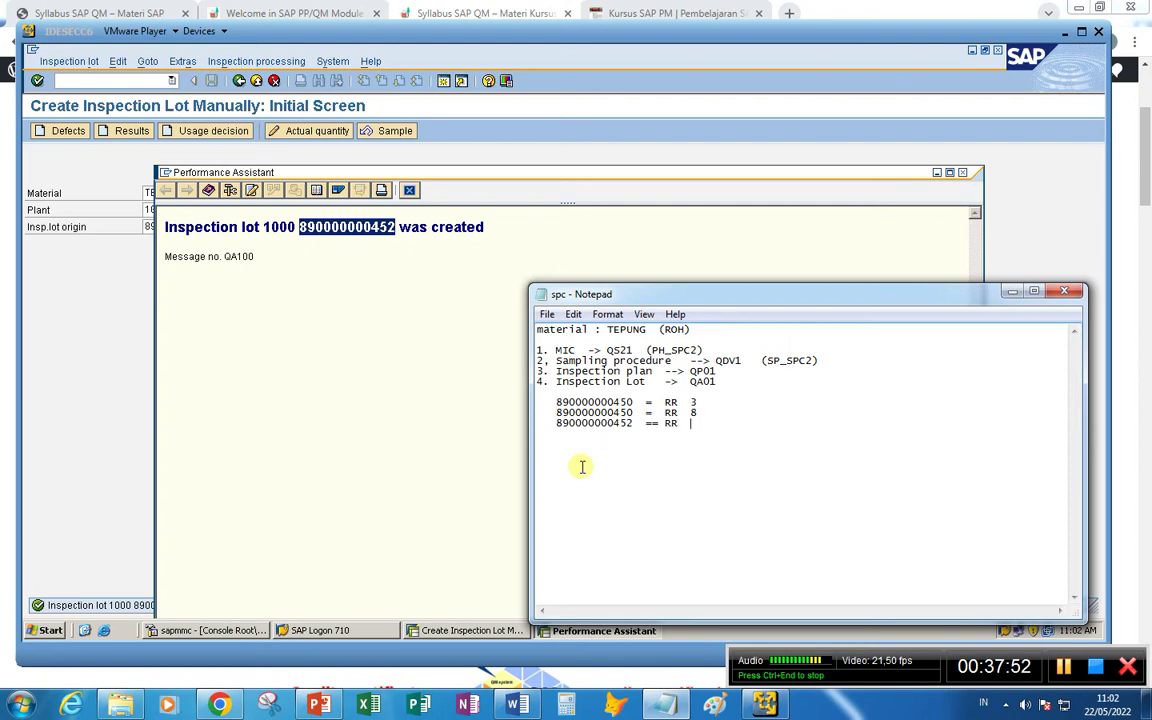
pyautogui.write('1')
pyautogui.click(98, 362)
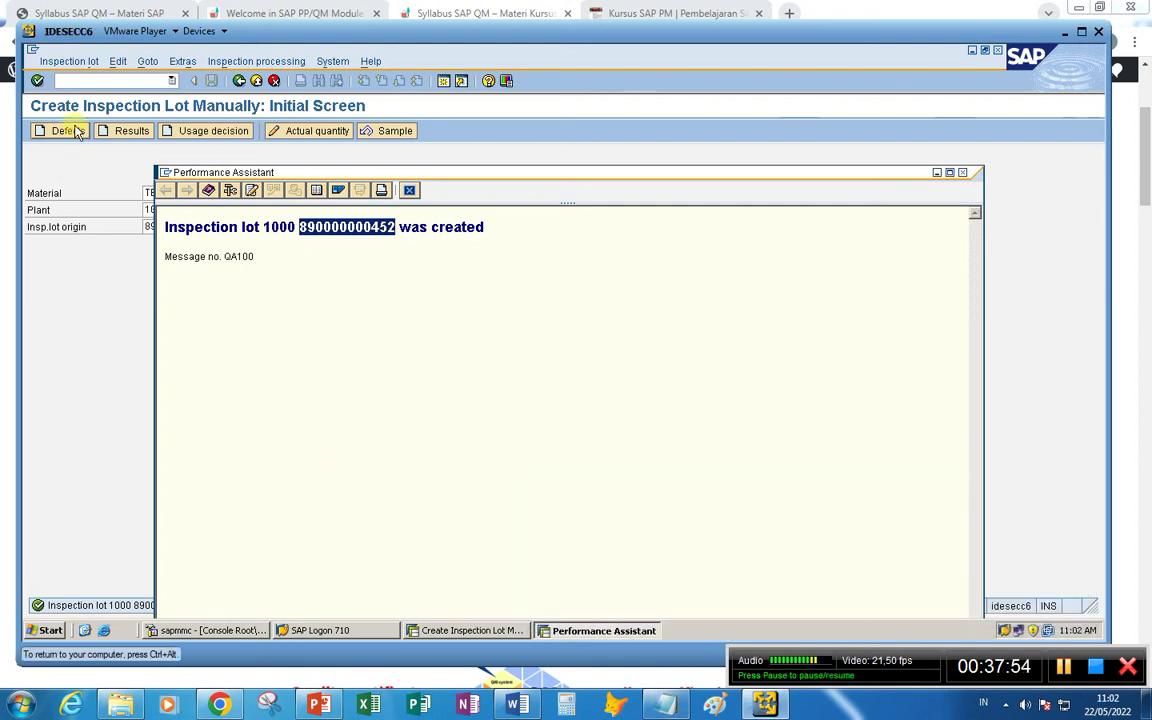
pyautogui.click(71, 80)
pyautogui.write('/n')
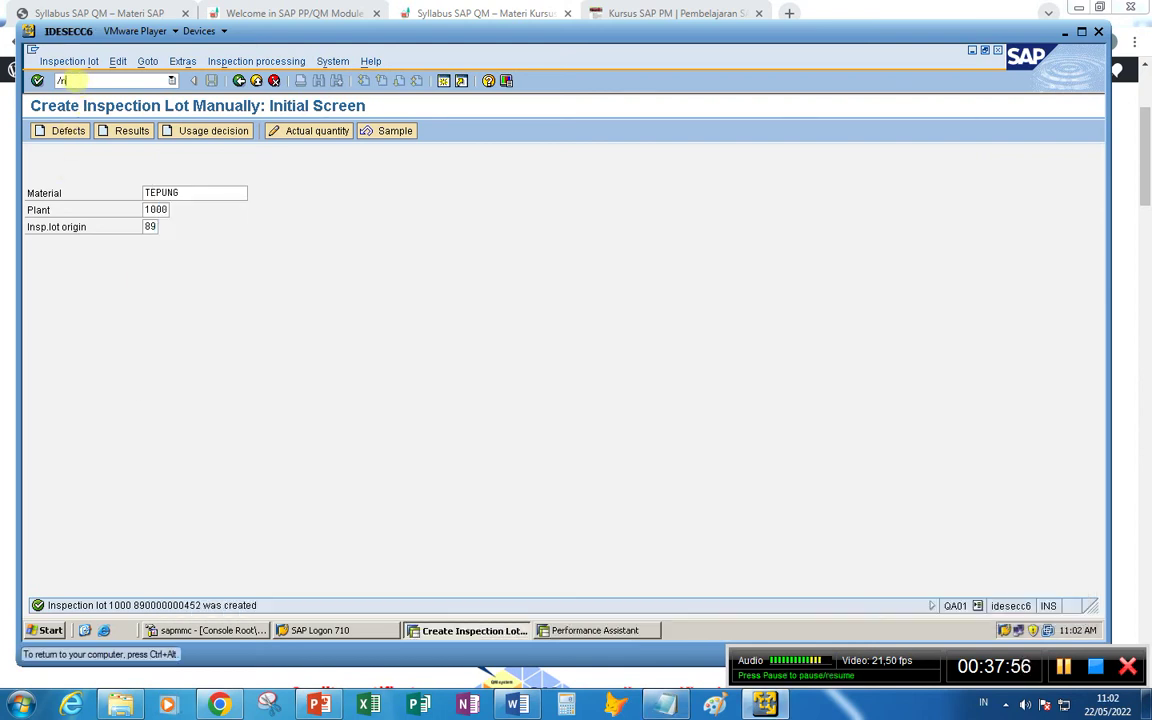
pyautogui.write('qa02')
pyautogui.press('Return')
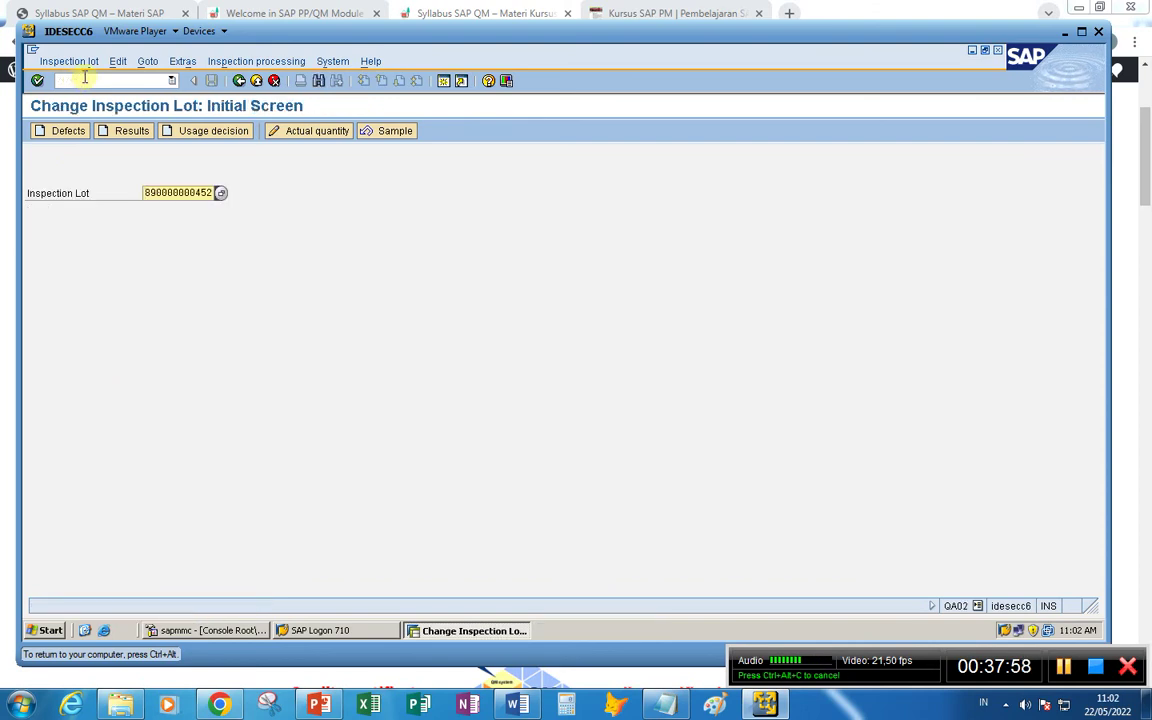
pyautogui.click(140, 132)
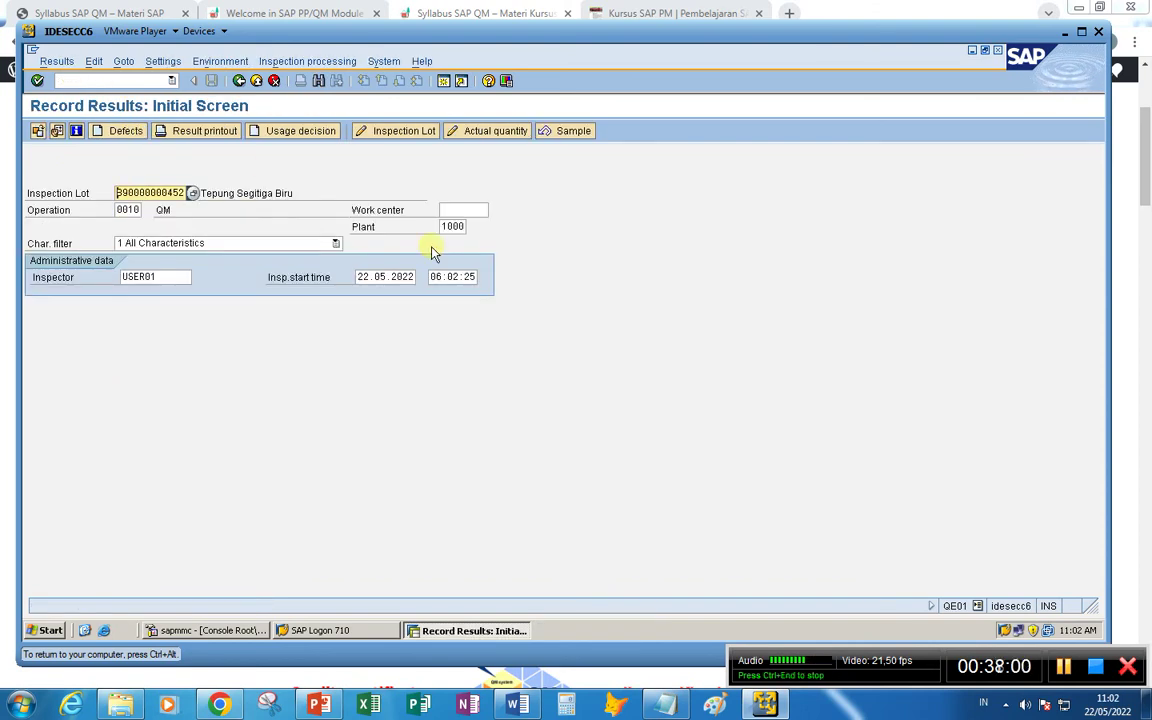
pyautogui.press('Return')
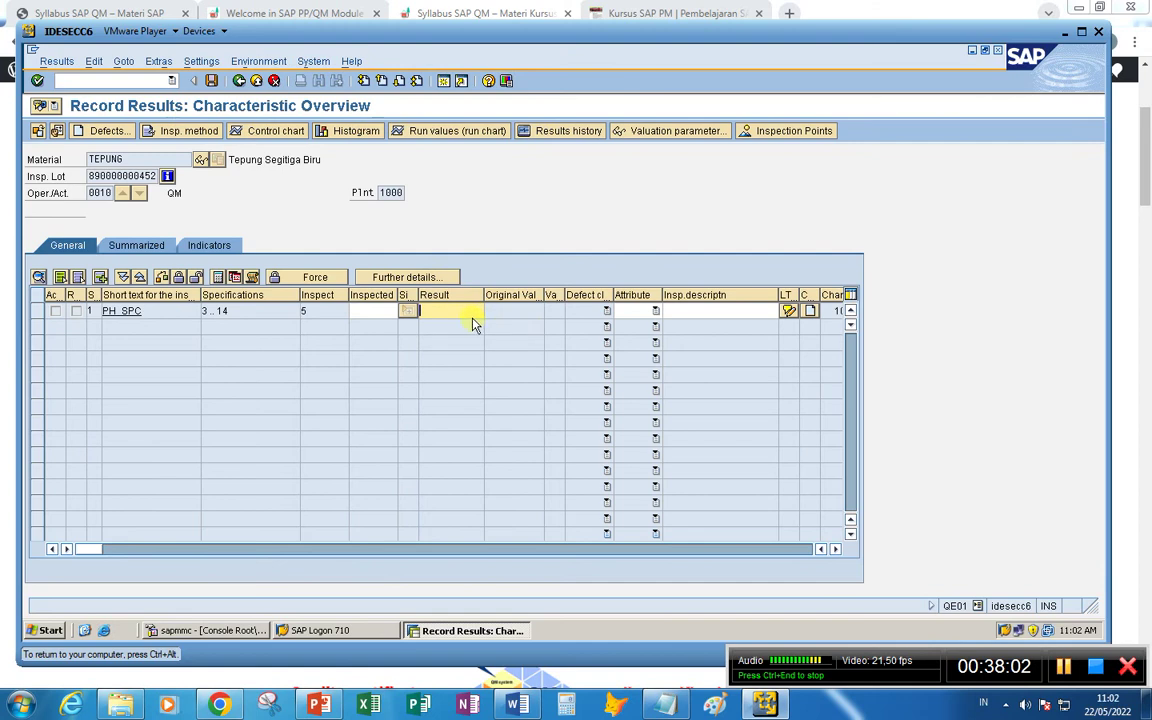
# - Record the result 1 for PH_SPC, valuate the characteristic as Reject and save the results
pyautogui.write('1')
pyautogui.press('Return')
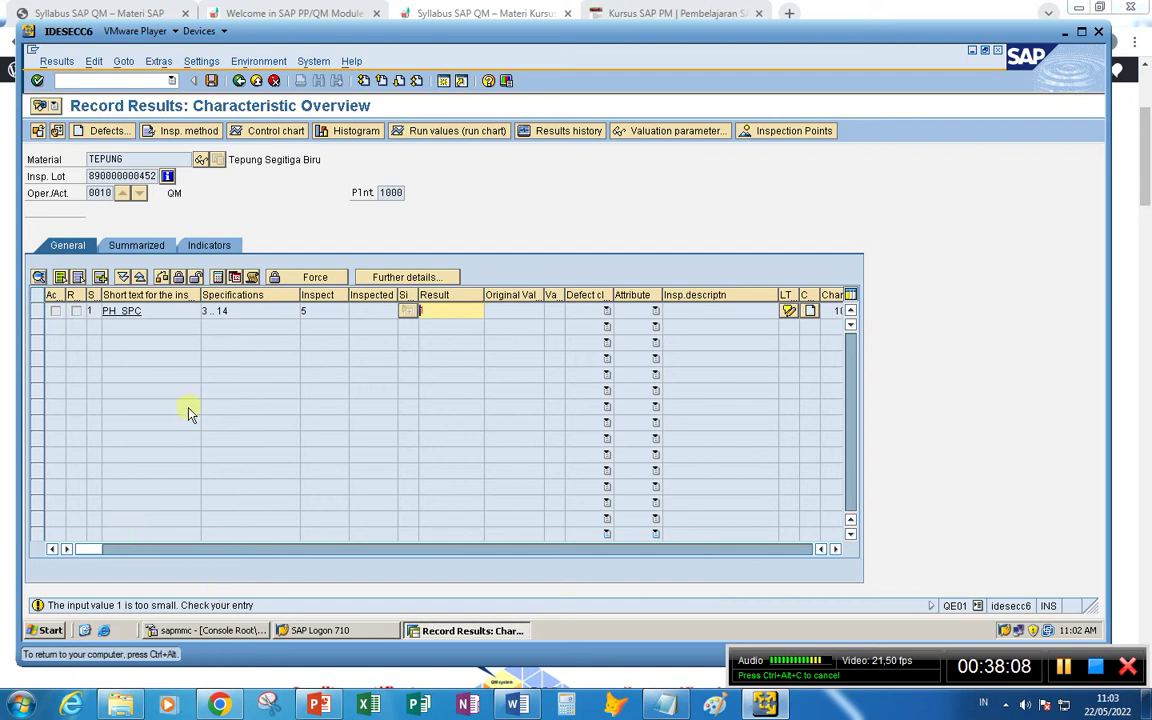
pyautogui.press('Return')
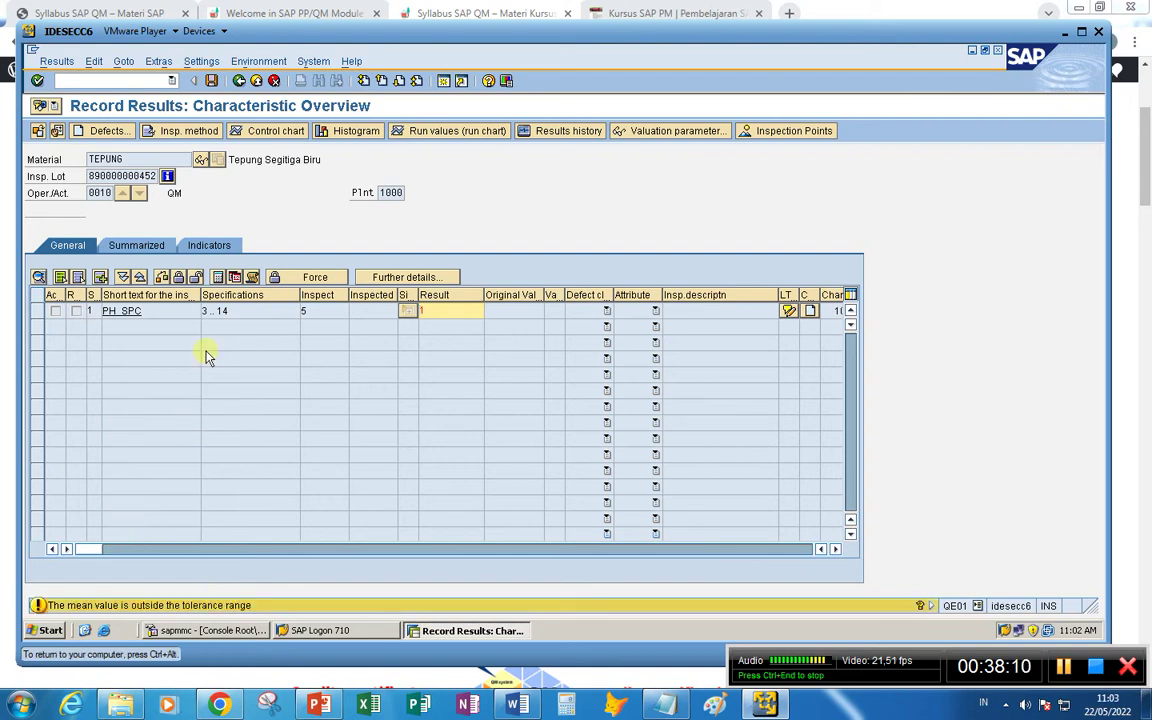
pyautogui.press('Return')
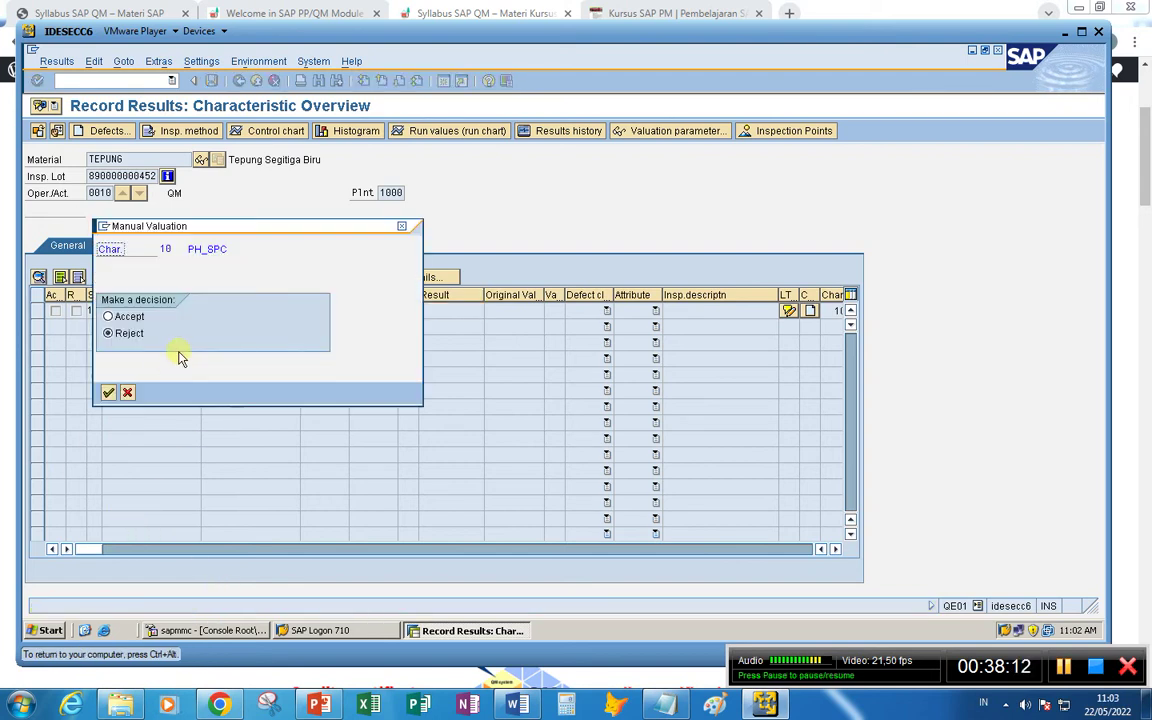
pyautogui.click(108, 392)
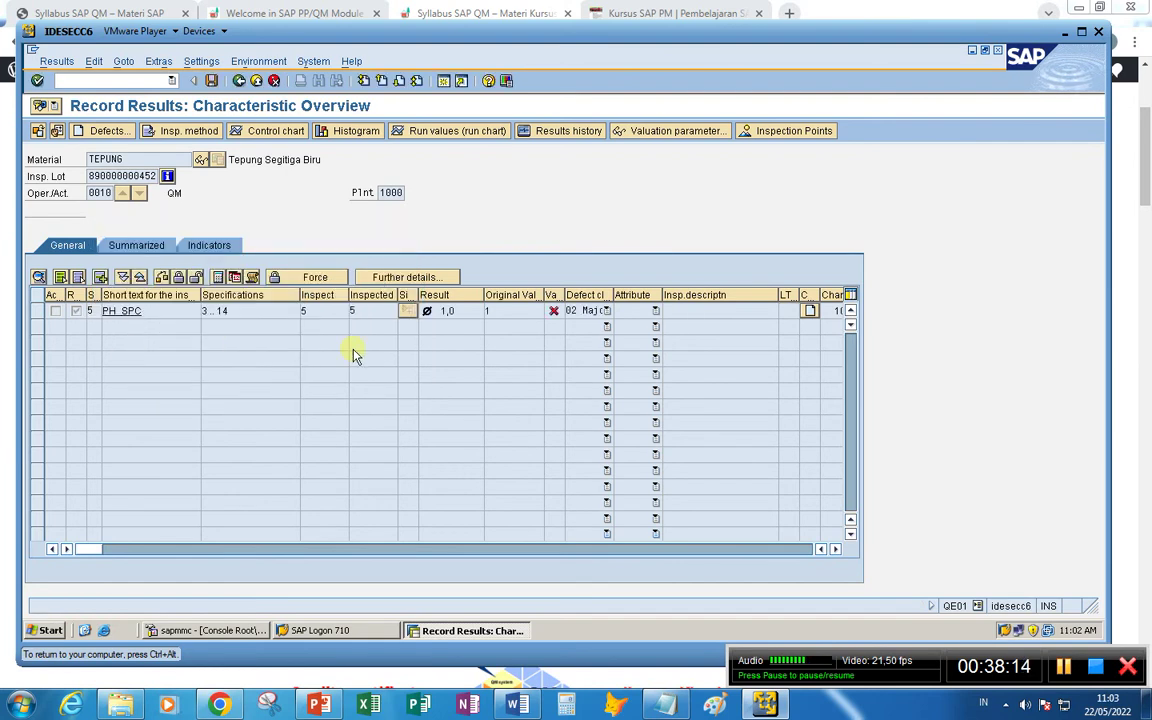
pyautogui.click(211, 81)
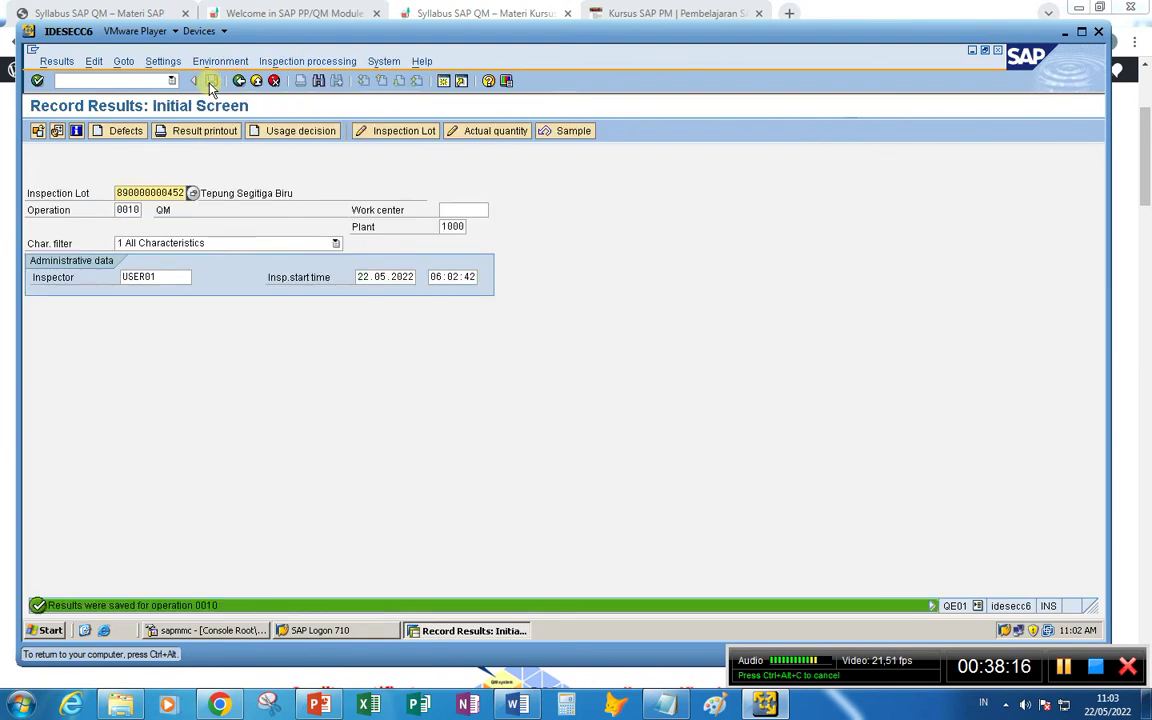
pyautogui.click(288, 135)
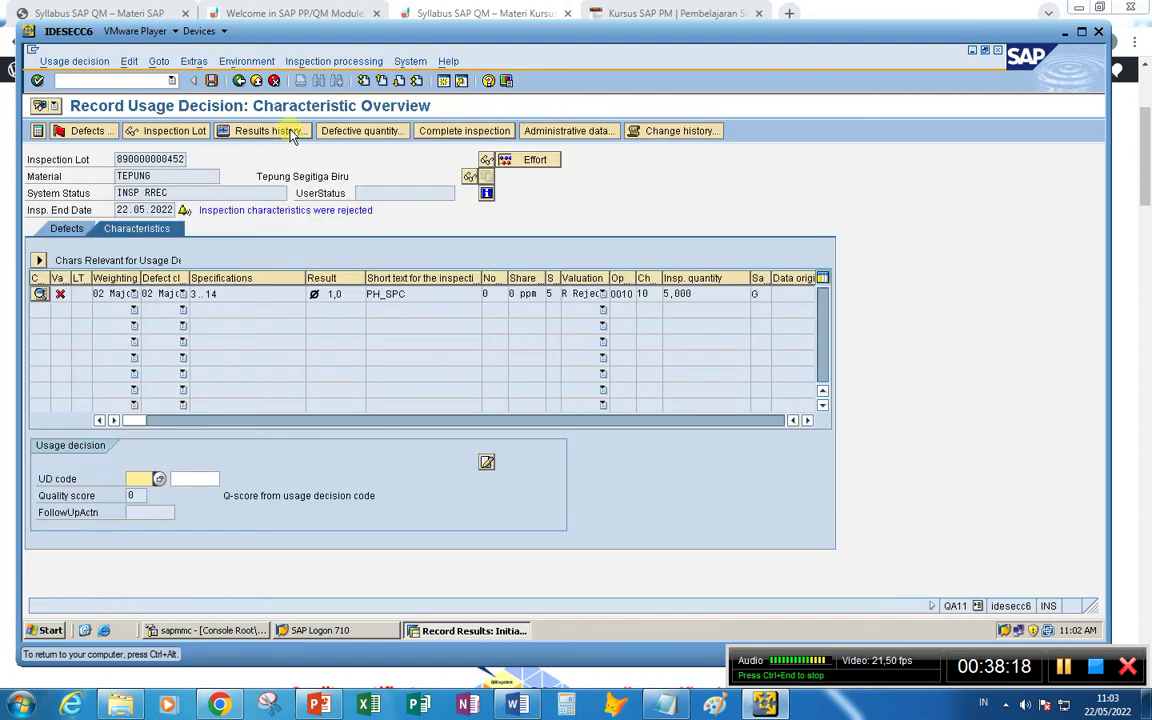
pyautogui.click(160, 479)
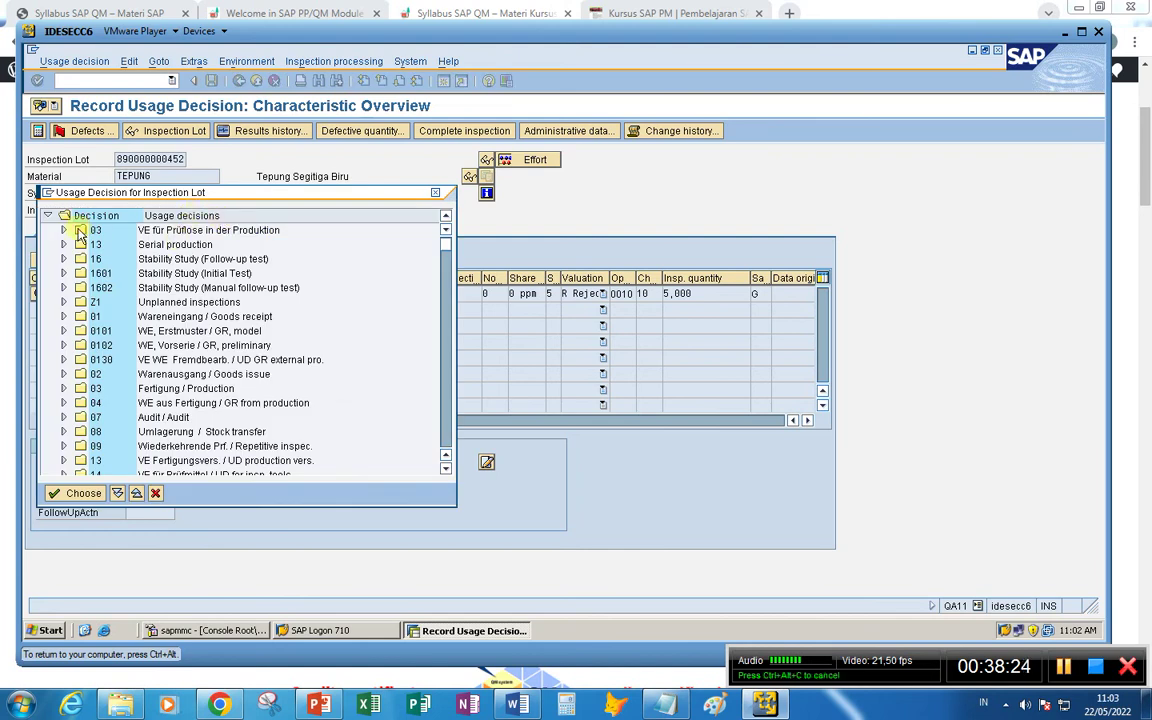
pyautogui.click(65, 230)
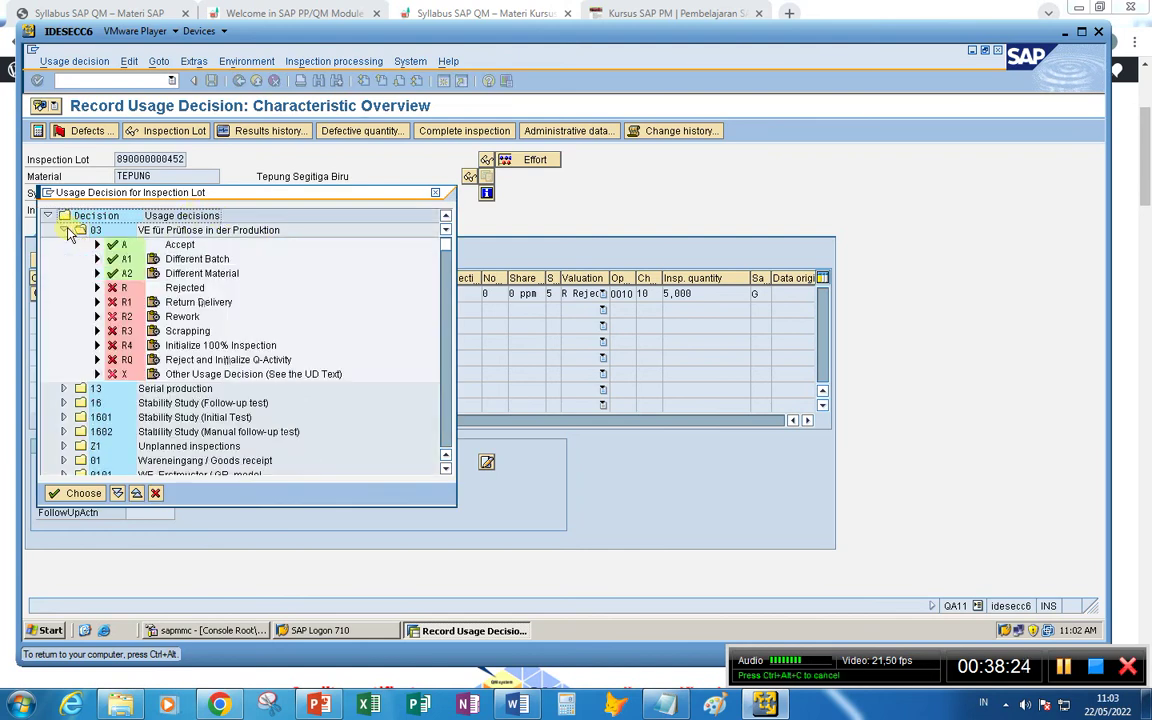
pyautogui.doubleClick(127, 287)
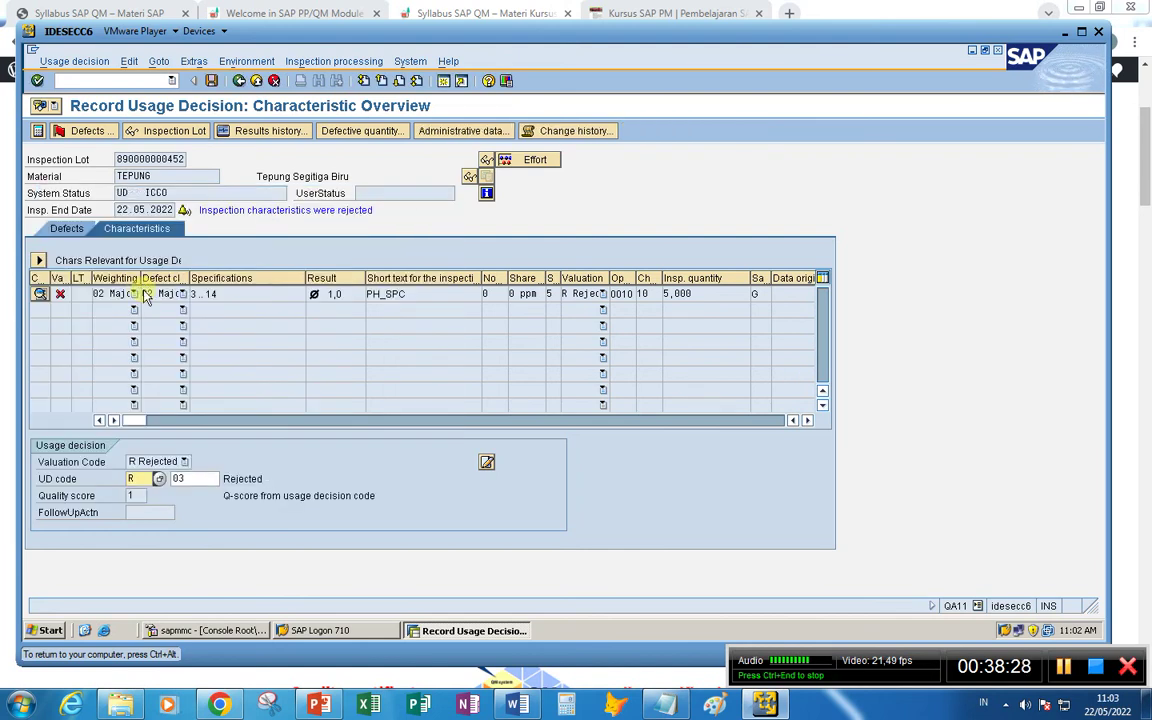
pyautogui.click(211, 80)
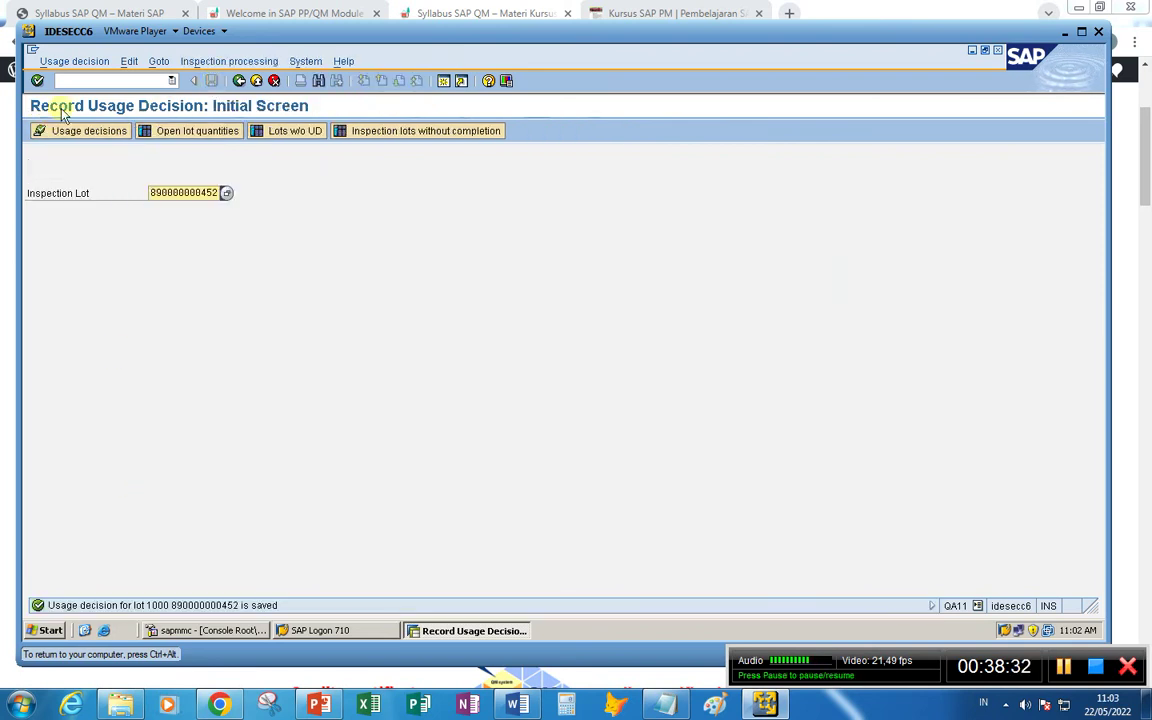
# - Create the next inspection lot for material TEPUNG with transaction QA01, lot quantity 400 G, and save it
pyautogui.click(87, 80)
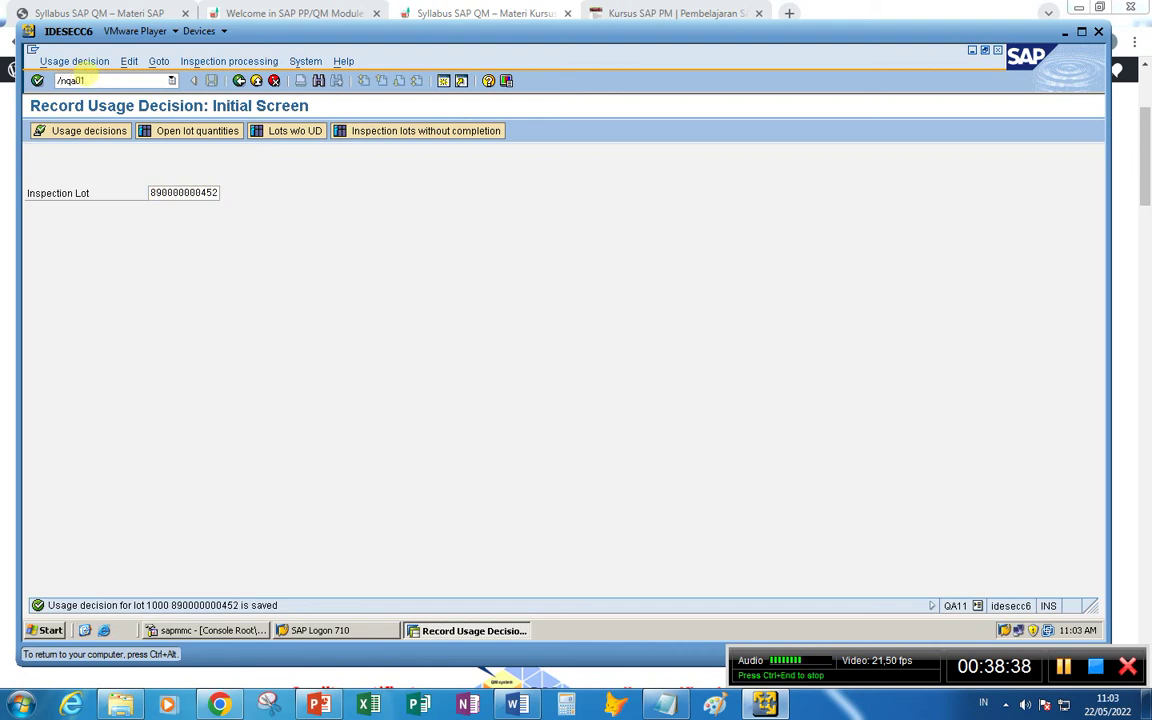
pyautogui.click(663, 705)
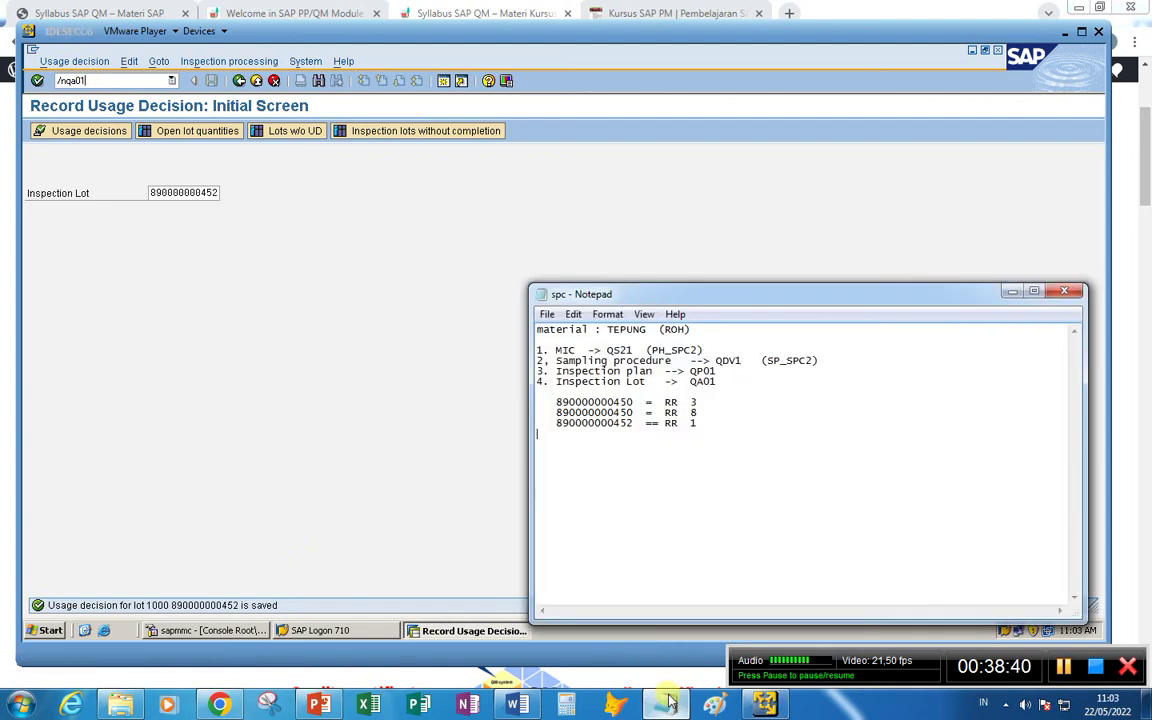
pyautogui.click(301, 298)
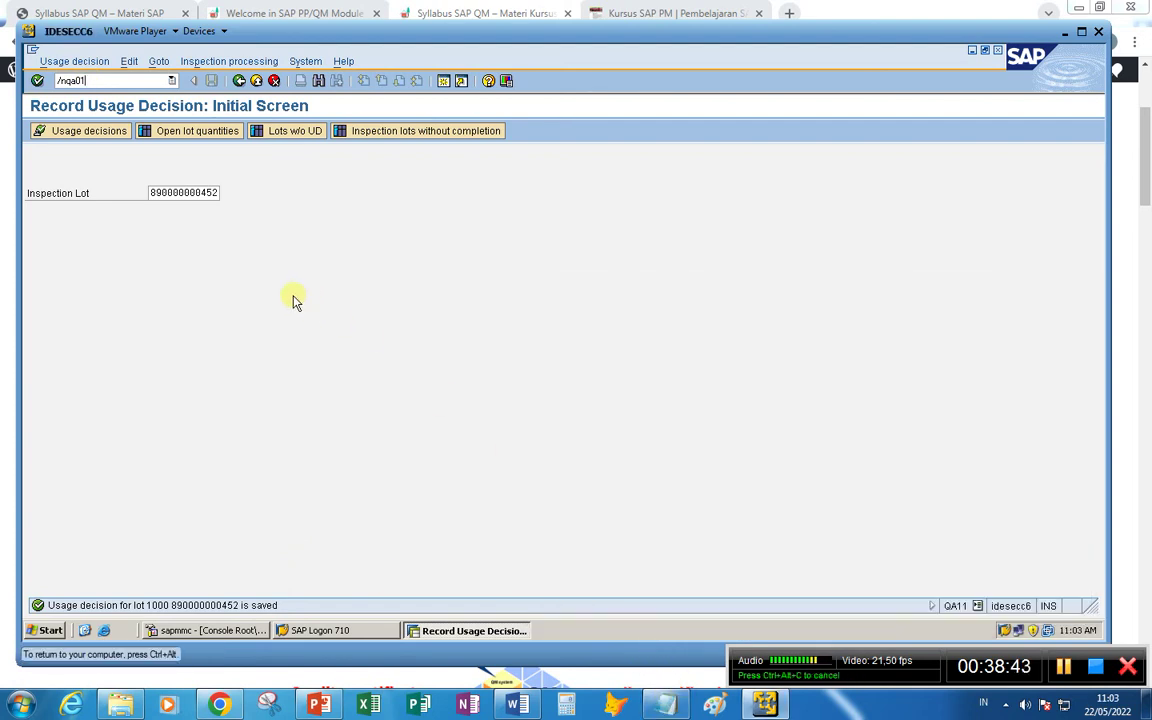
pyautogui.press('Return')
pyautogui.press('Return')
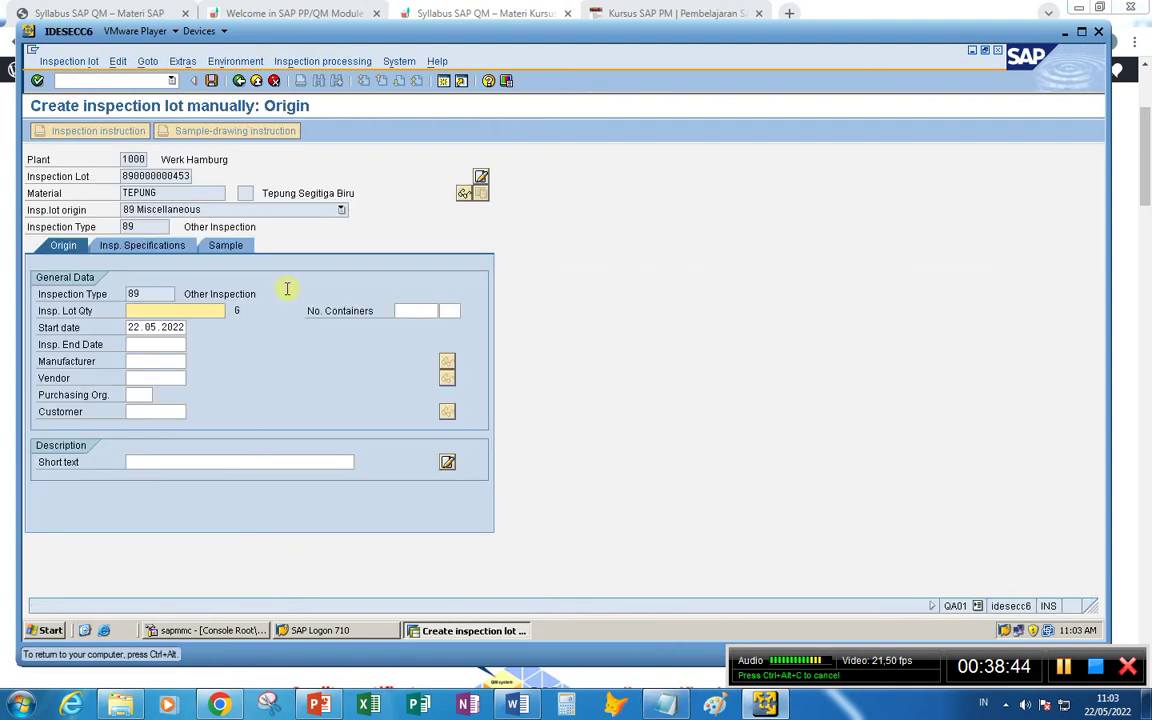
pyautogui.write('400')
pyautogui.press('Return')
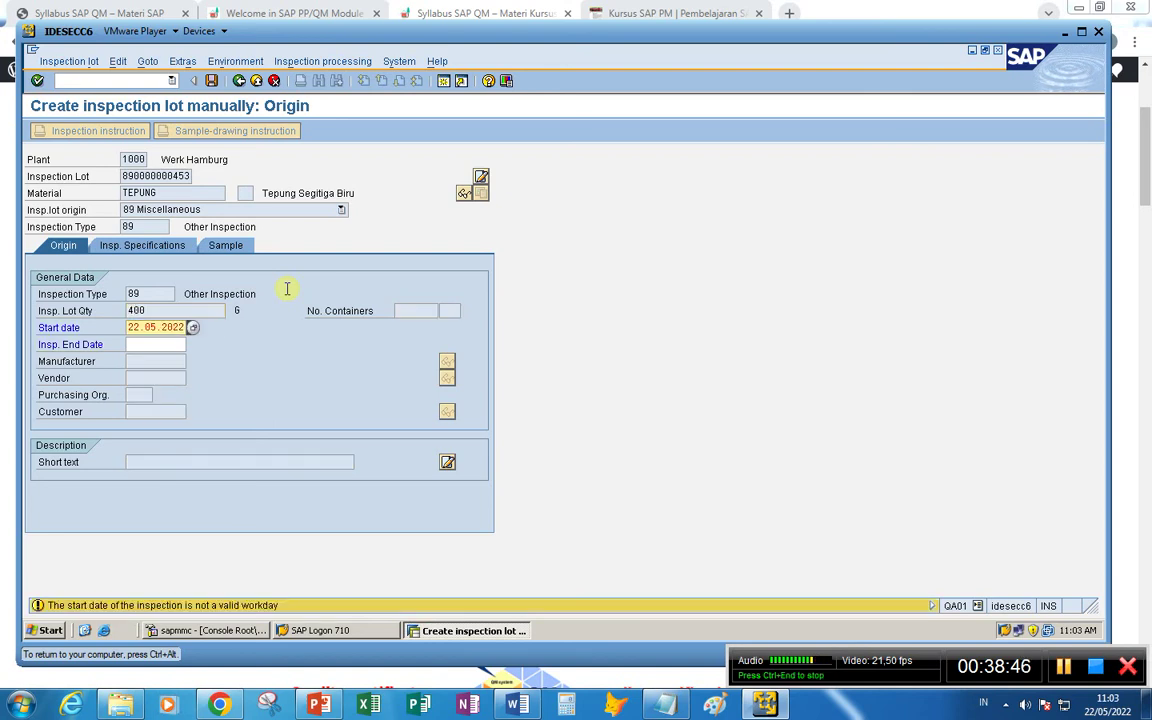
pyautogui.press('Return')
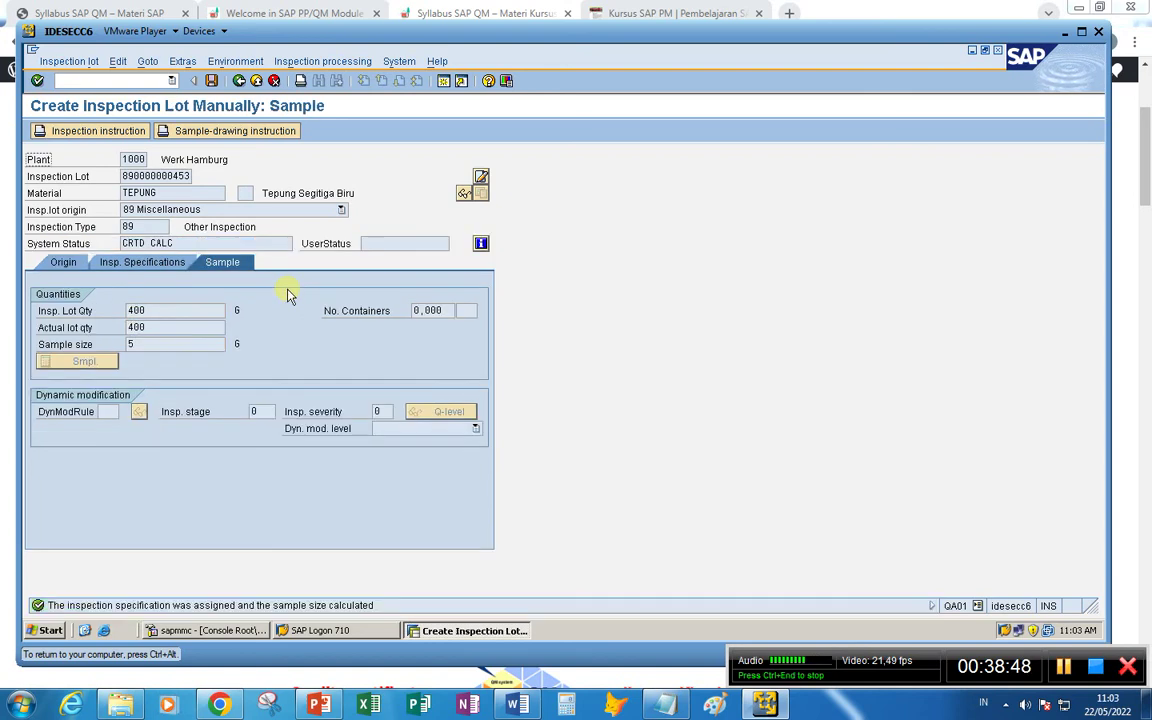
pyautogui.click(211, 81)
# - Copy the new inspection lot number from the creation message into the spc notes in Notepad and note "= RR 14" beside it
pyautogui.click(150, 606)
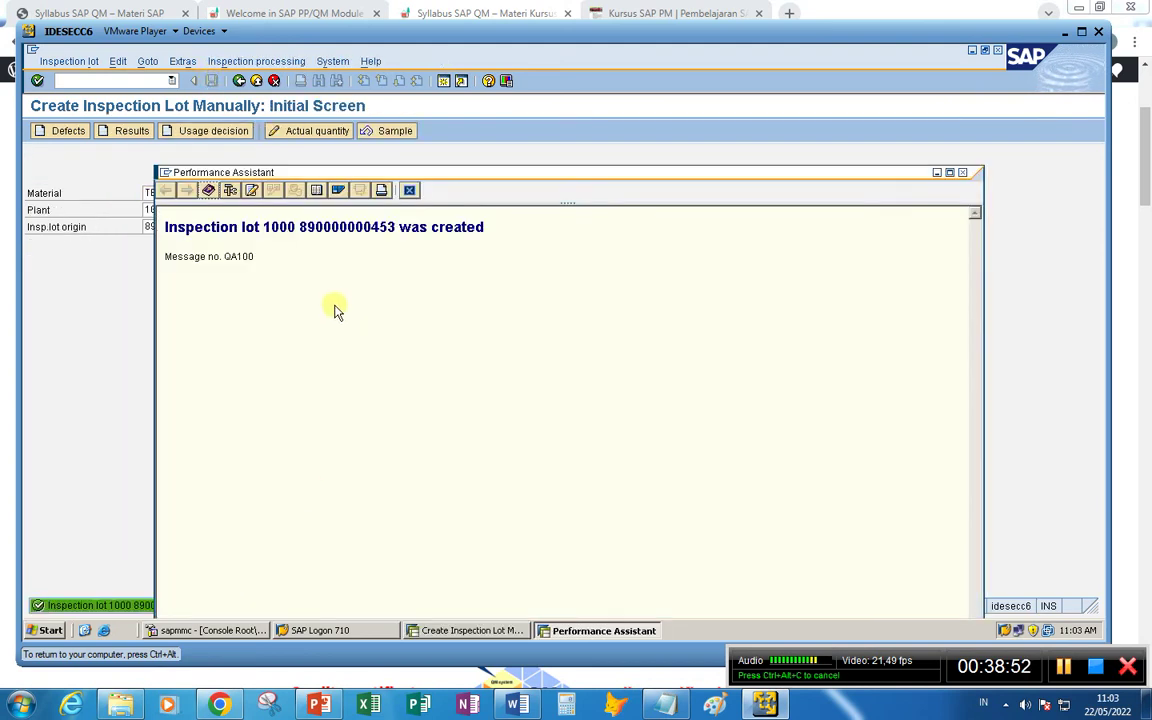
pyautogui.moveTo(306, 227); pyautogui.dragTo(395, 226)
pyautogui.hotkey('ctrl', 'c')
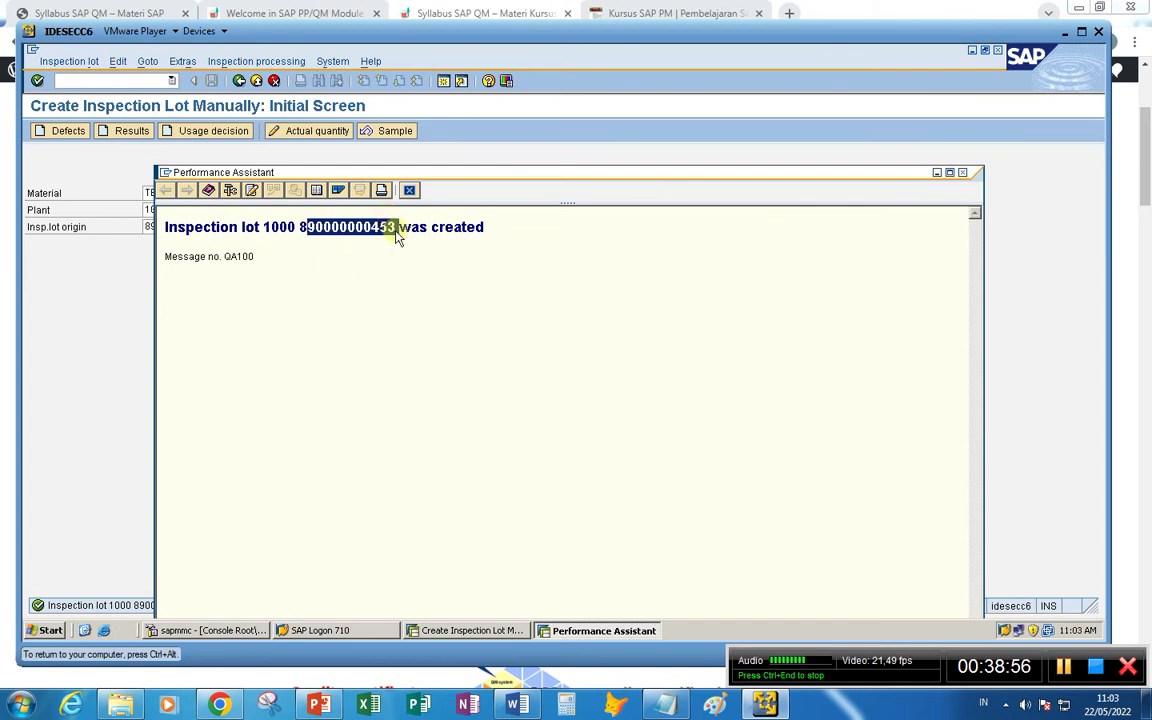
pyautogui.click(652, 704)
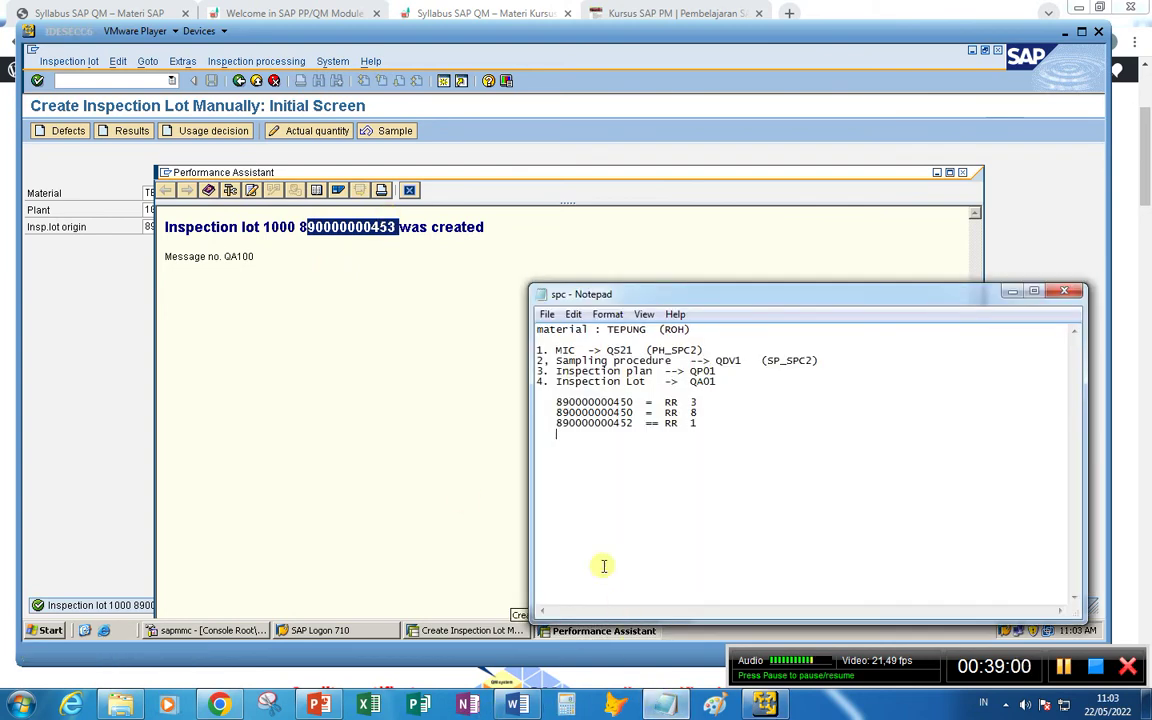
pyautogui.hotkey('ctrl', 'v')
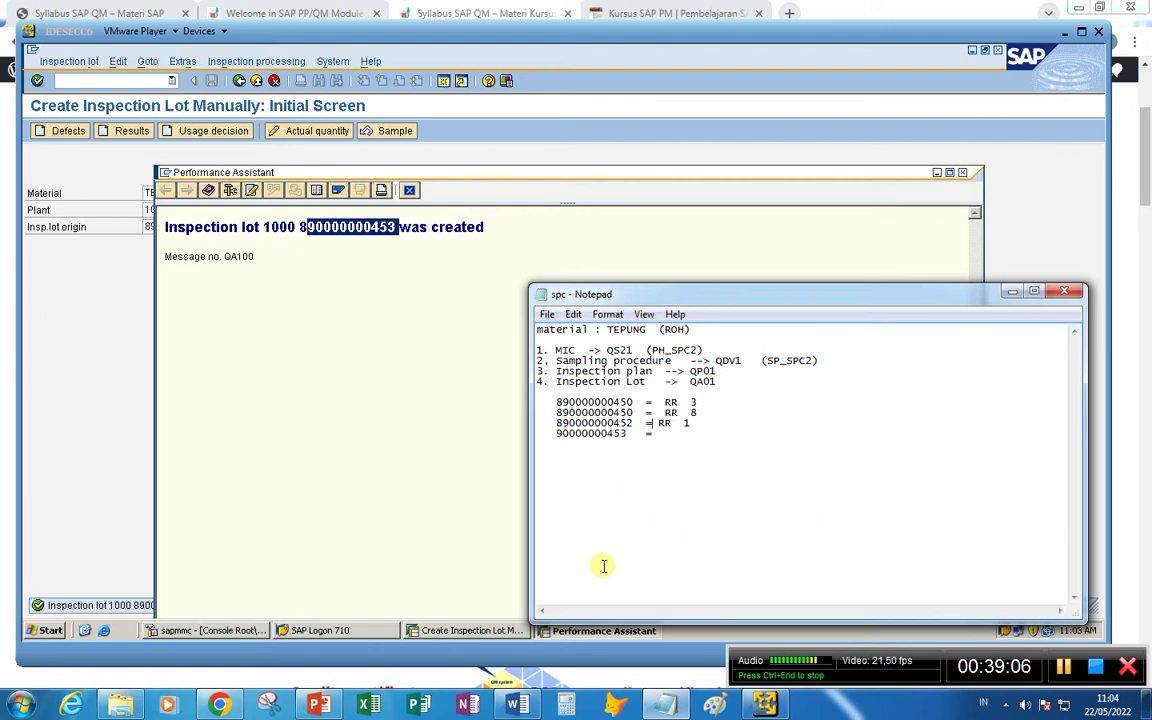
pyautogui.press('Down')
pyautogui.write('RR  ')
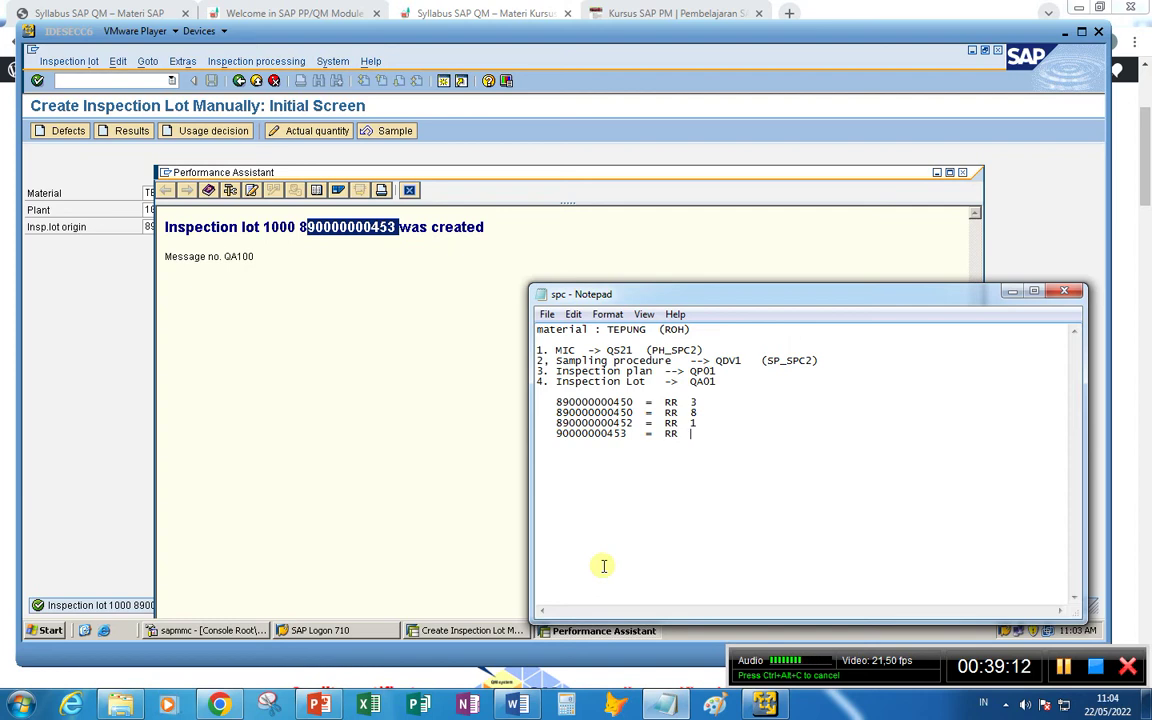
pyautogui.write('14')
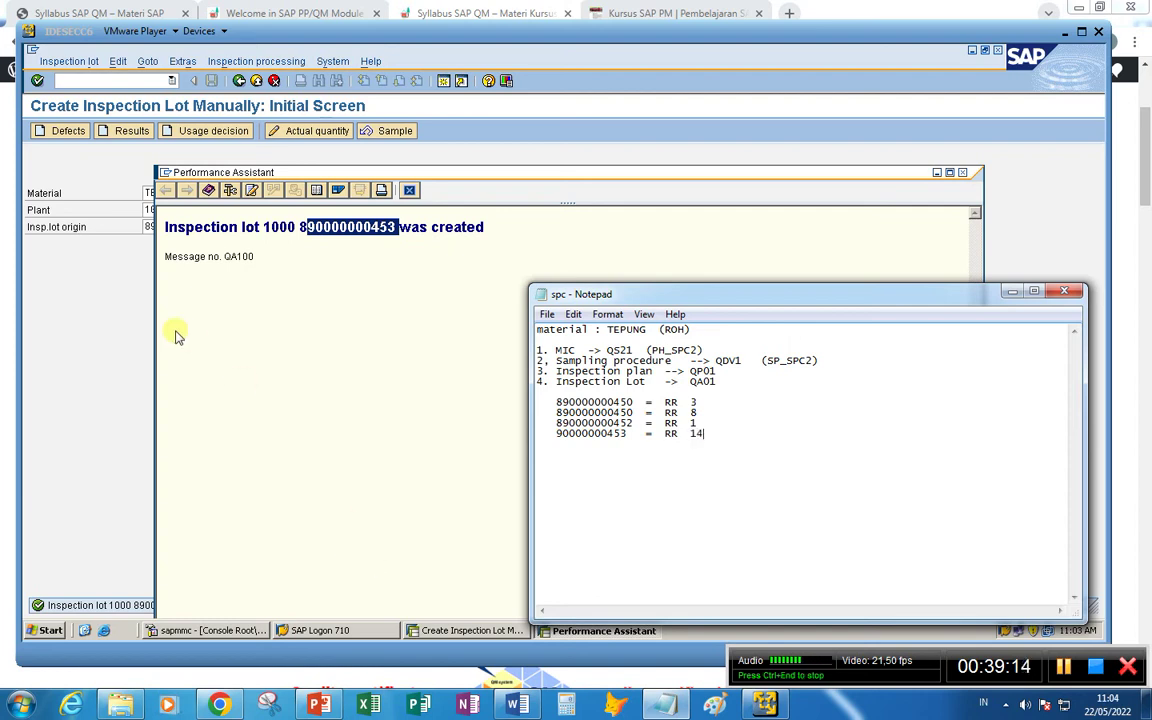
pyautogui.click(165, 300)
pyautogui.click(77, 79)
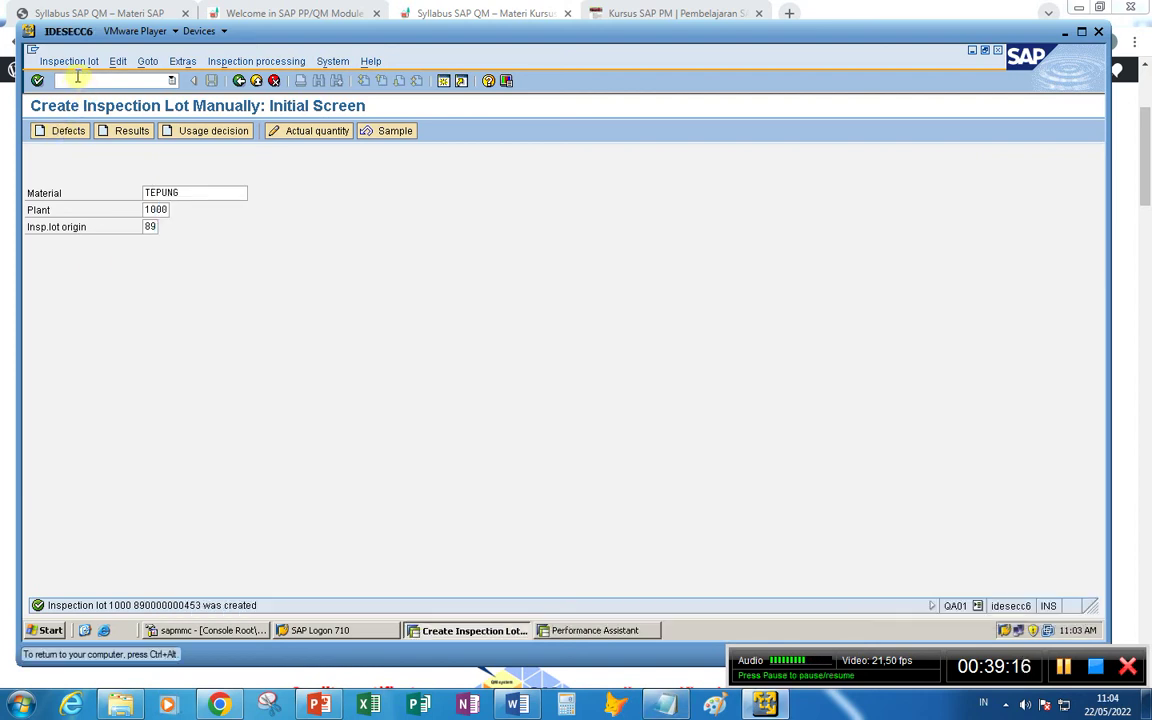
pyautogui.write('/nqa02')
pyautogui.press('Return')
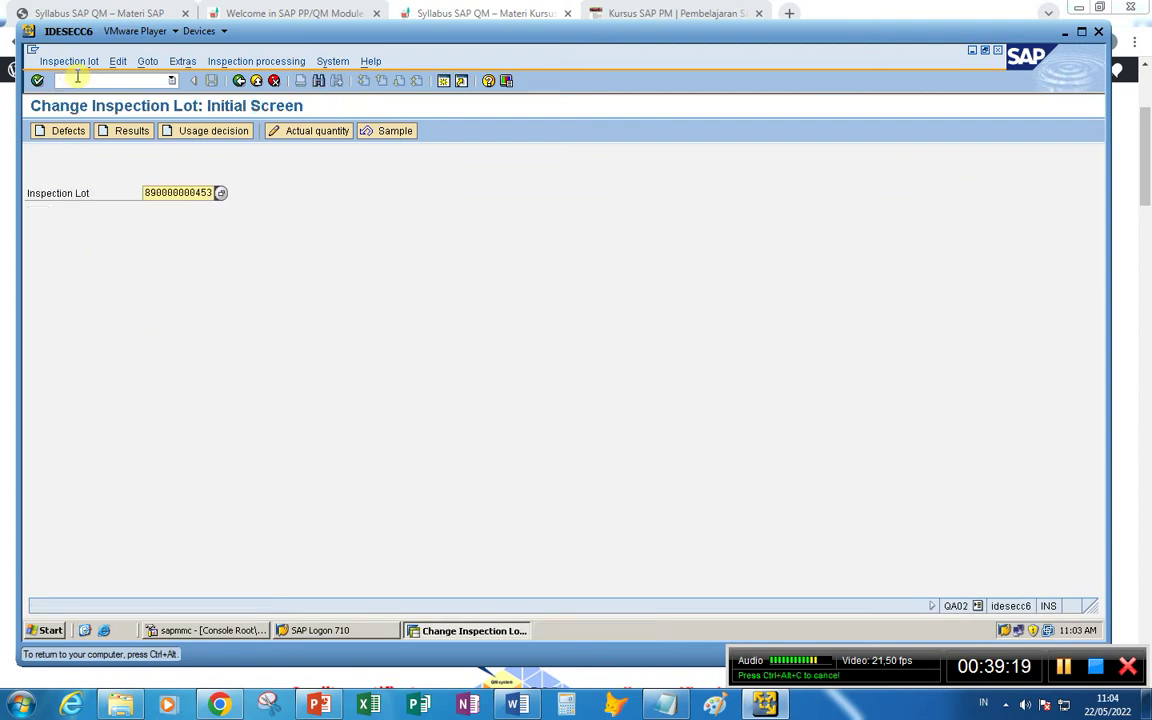
pyautogui.click(130, 130)
pyautogui.press('Return')
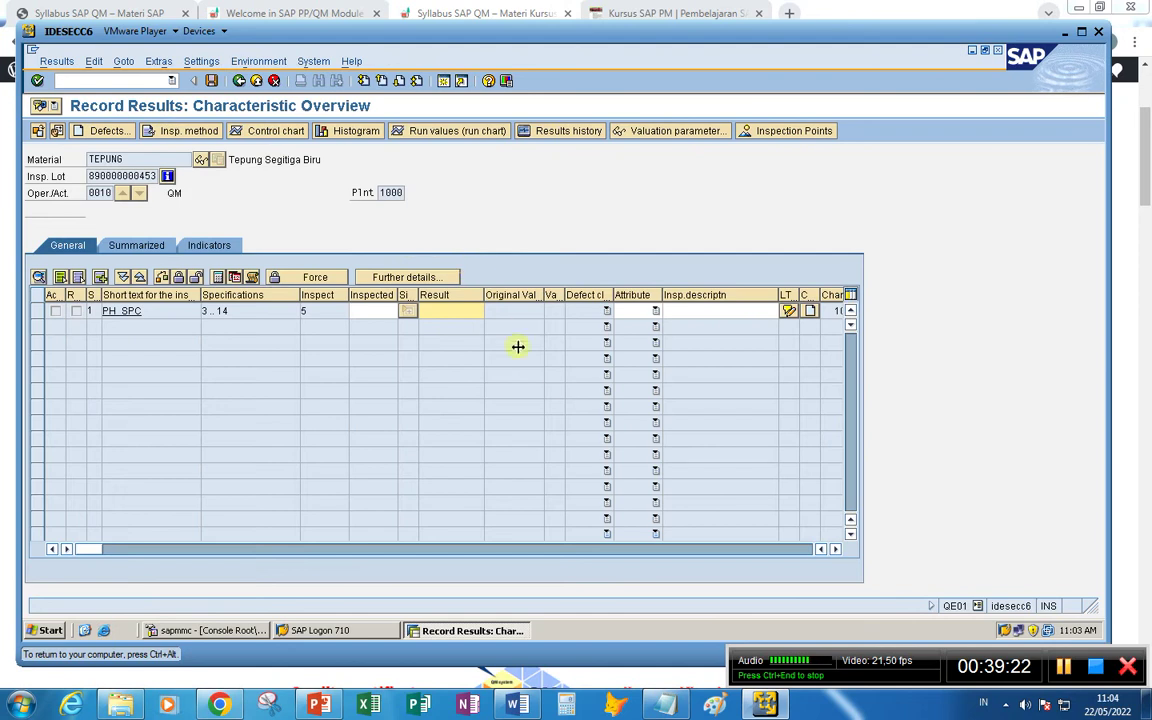
# - Record the result 14 for PH_SPC, valuate the characteristic as Accept and save the results
pyautogui.write('14')
pyautogui.press('Return')
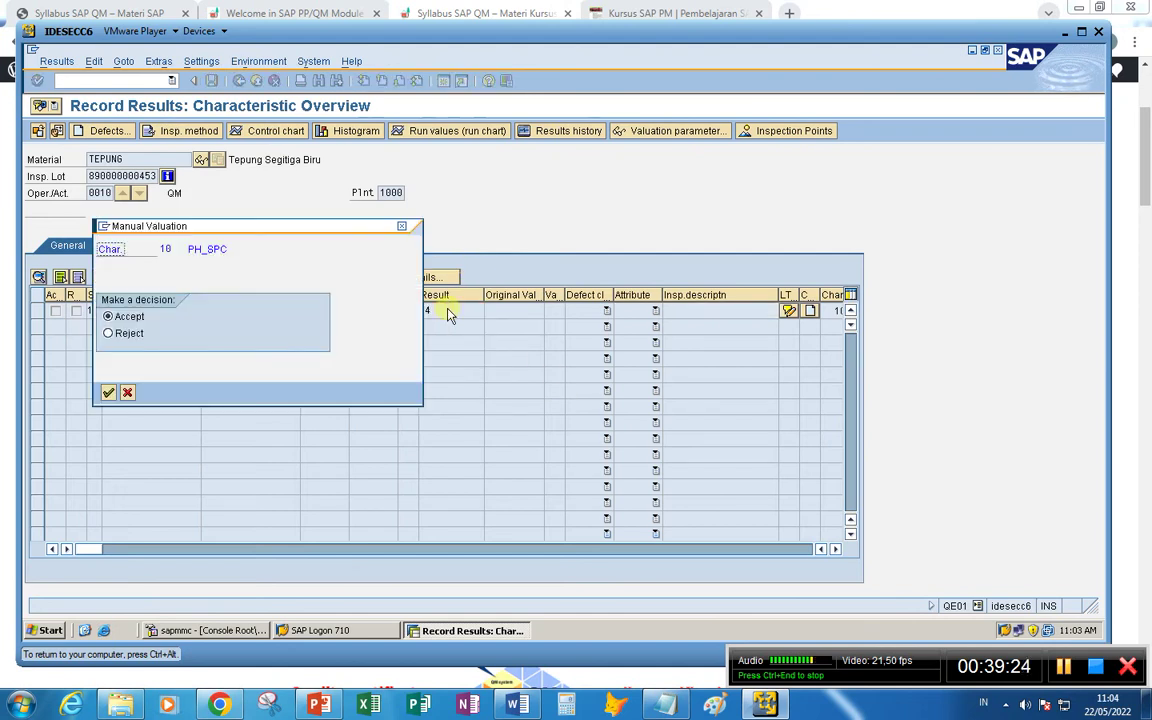
pyautogui.press('Return')
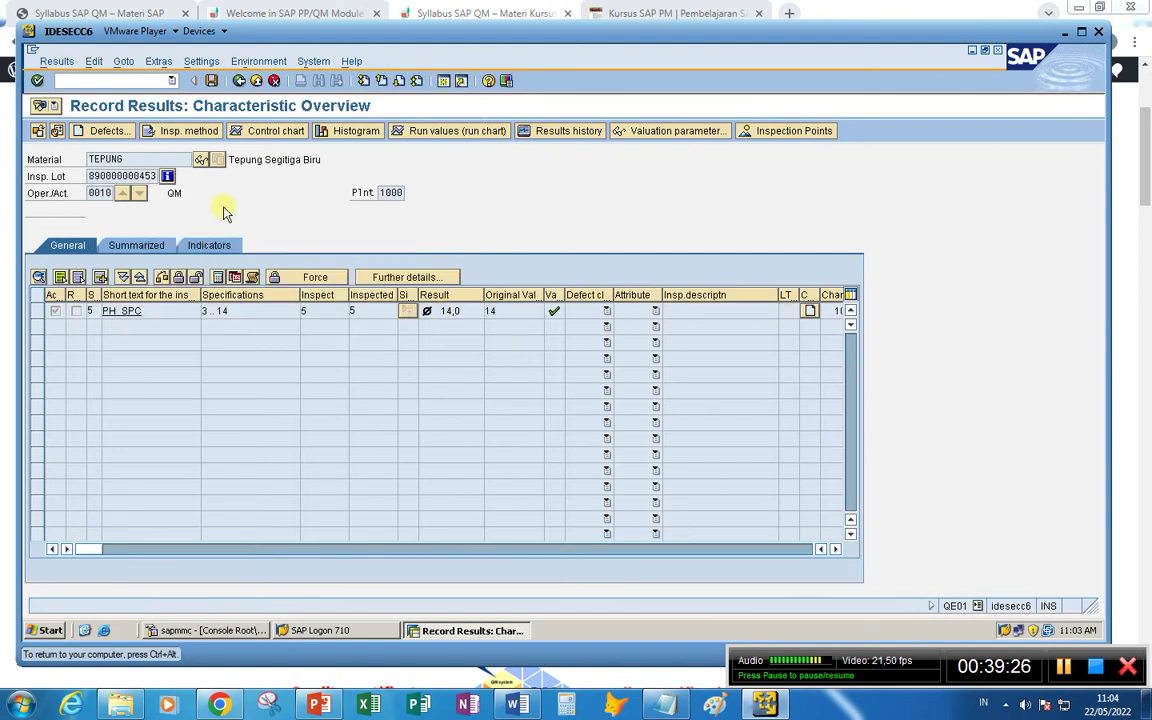
pyautogui.click(211, 80)
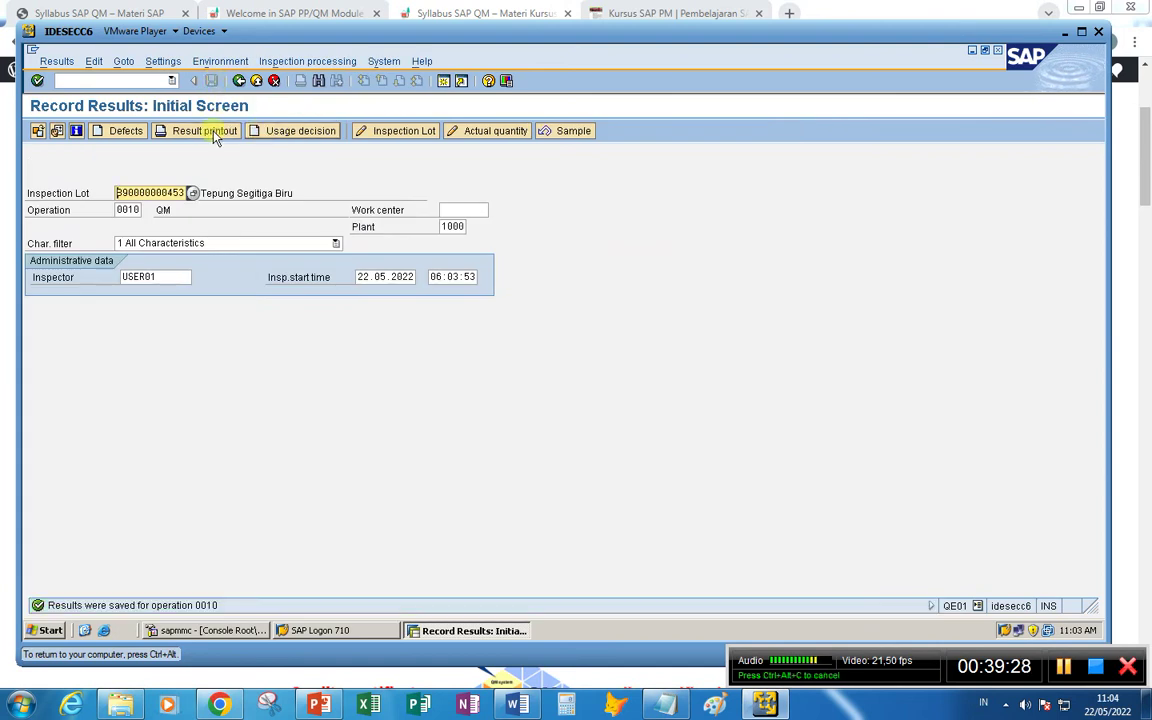
pyautogui.click(303, 132)
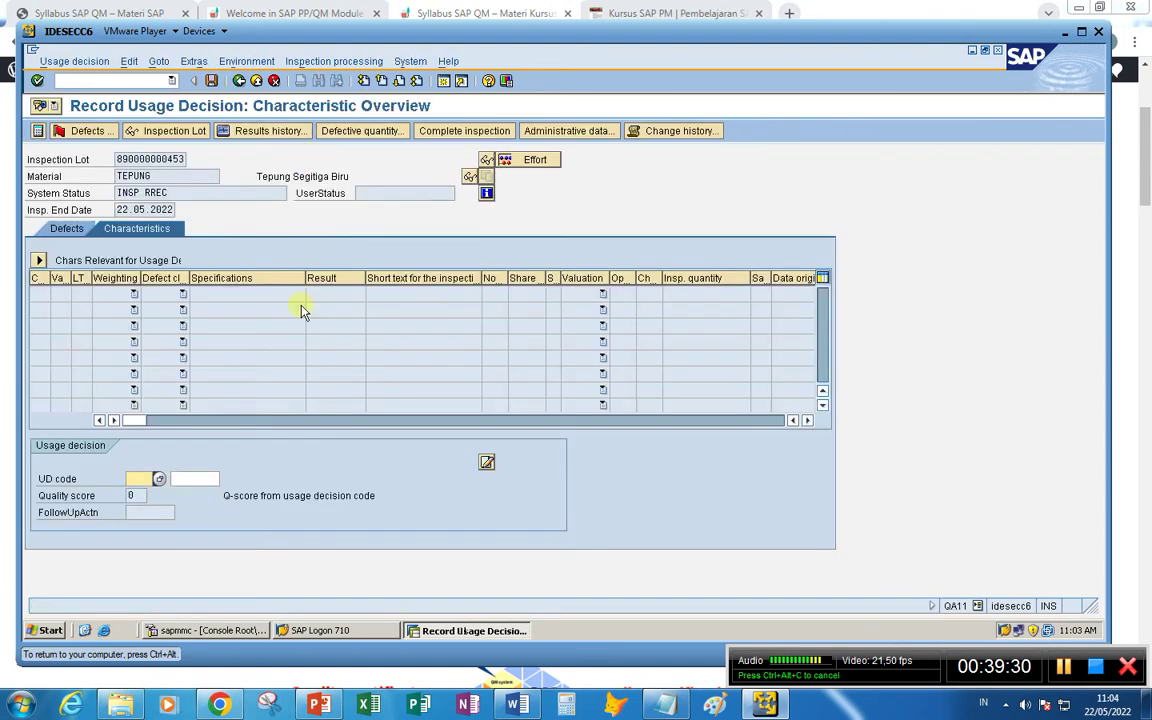
pyautogui.click(158, 478)
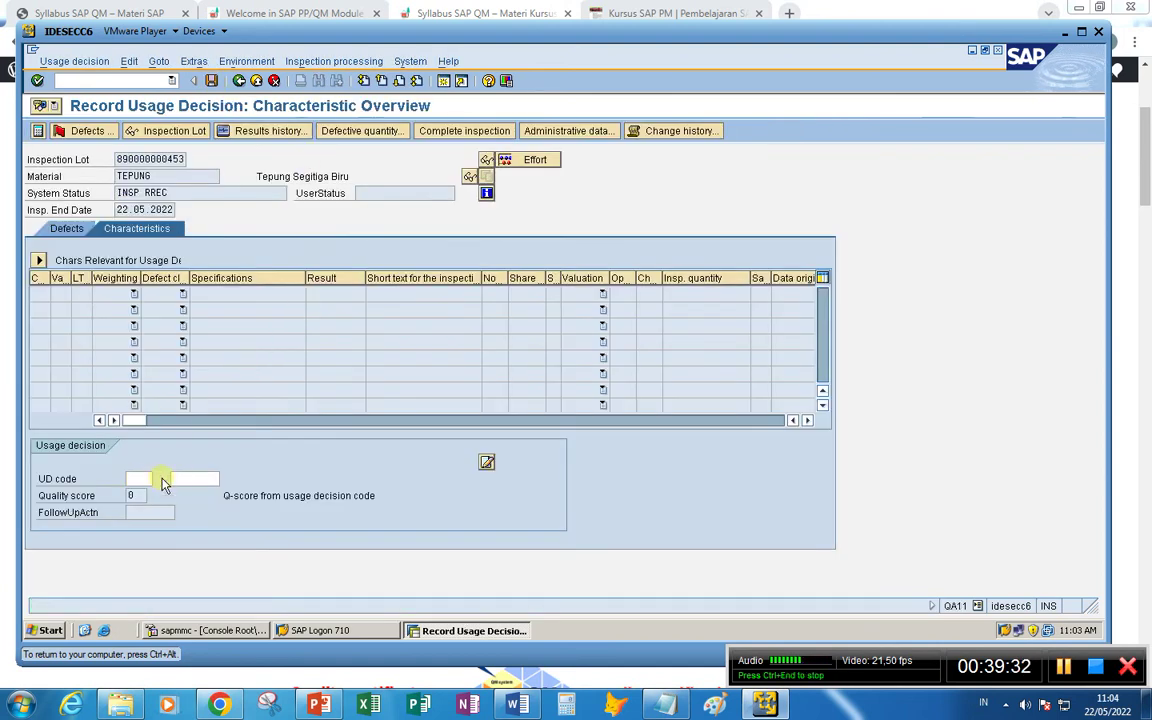
pyautogui.press('F4')
pyautogui.click(63, 229)
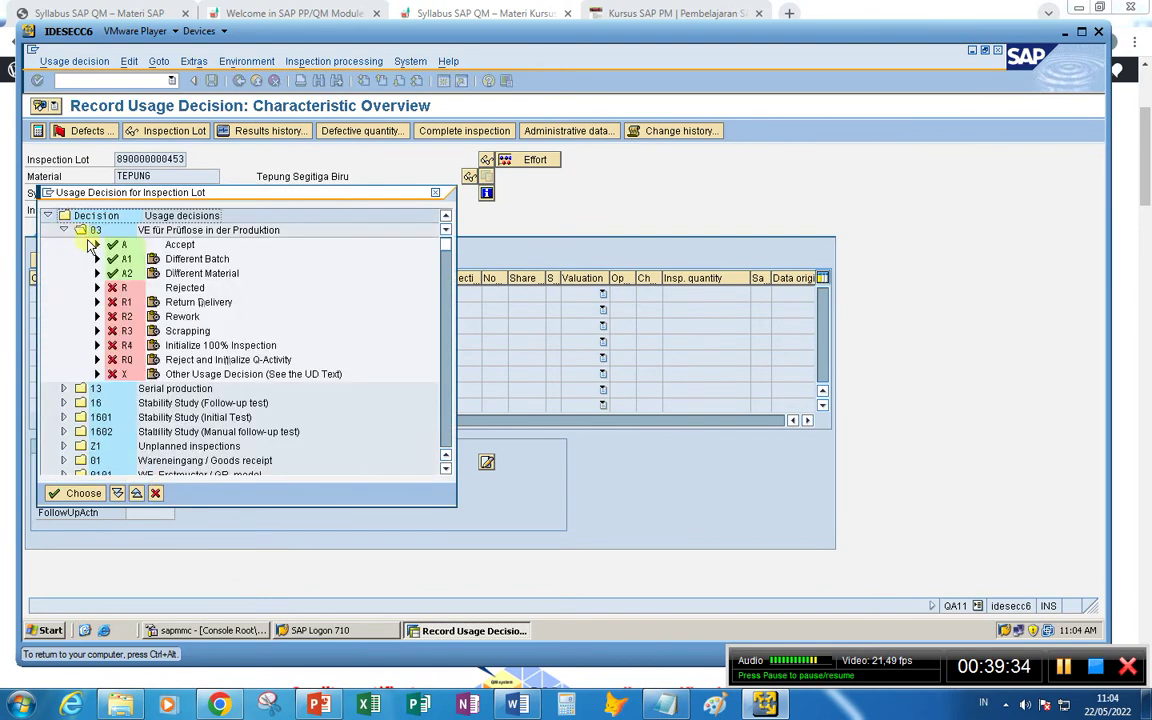
pyautogui.click(118, 244)
pyautogui.click(76, 493)
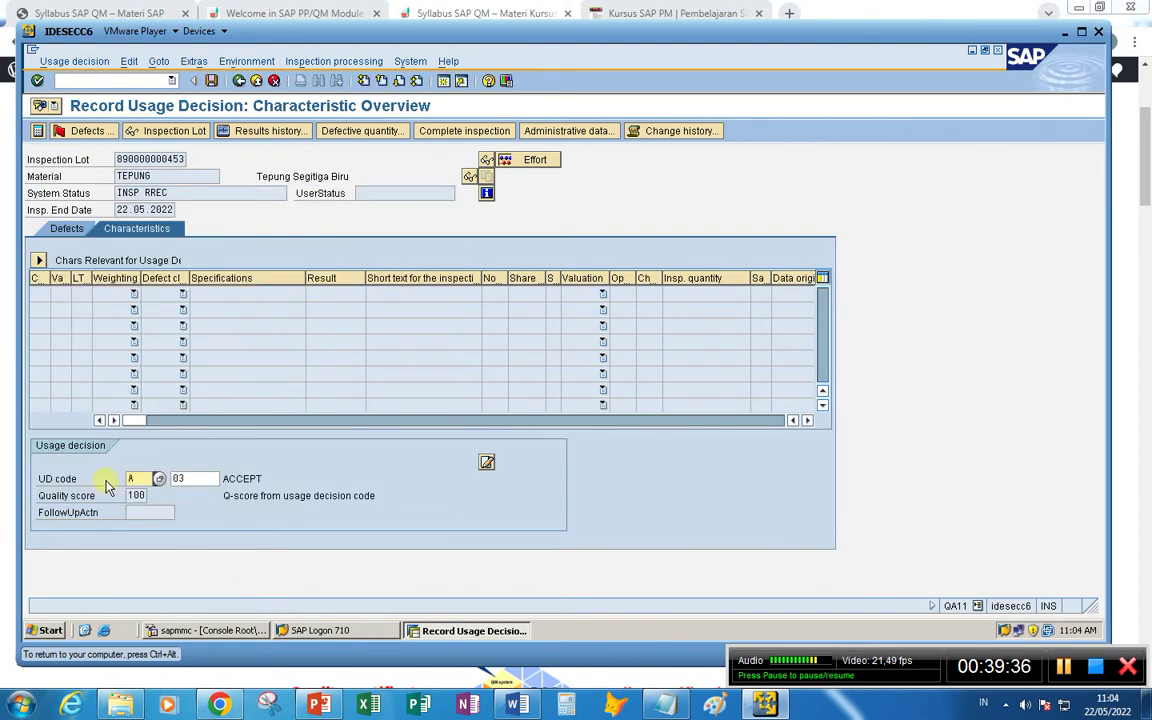
pyautogui.press('Return')
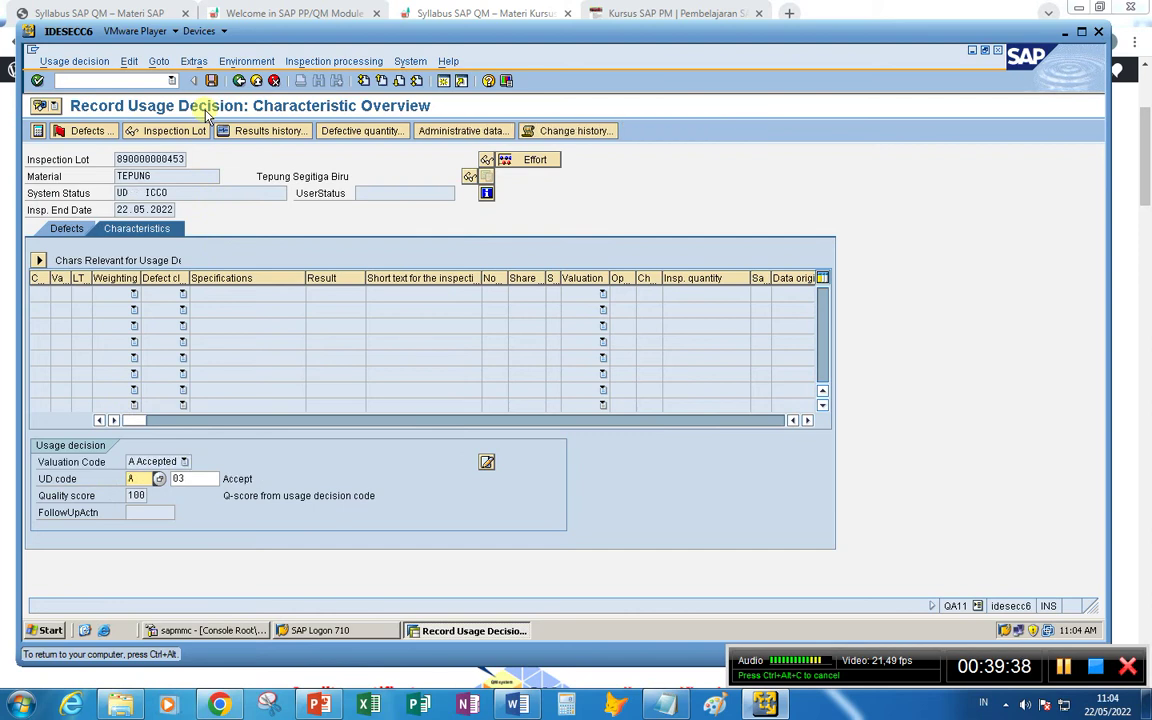
pyautogui.click(211, 80)
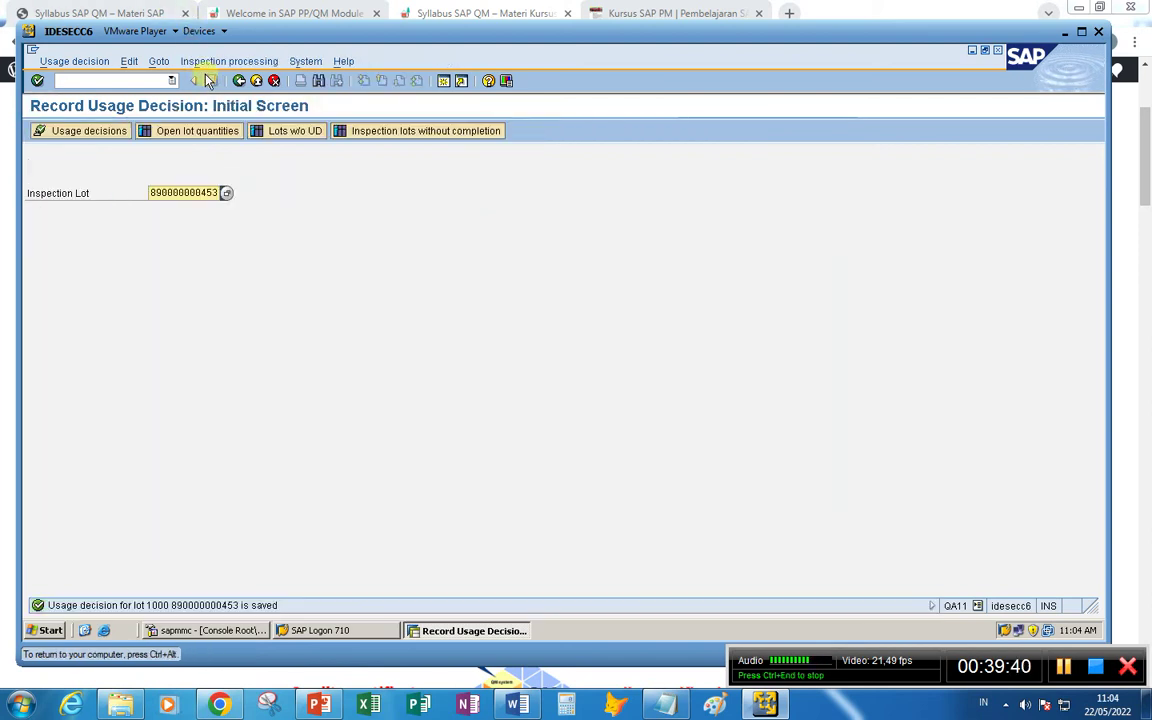
# - Create another inspection lot for material TEPUNG with transaction QA01, lot quantity 500 G, and save it
pyautogui.click(108, 81)
pyautogui.write('/n')
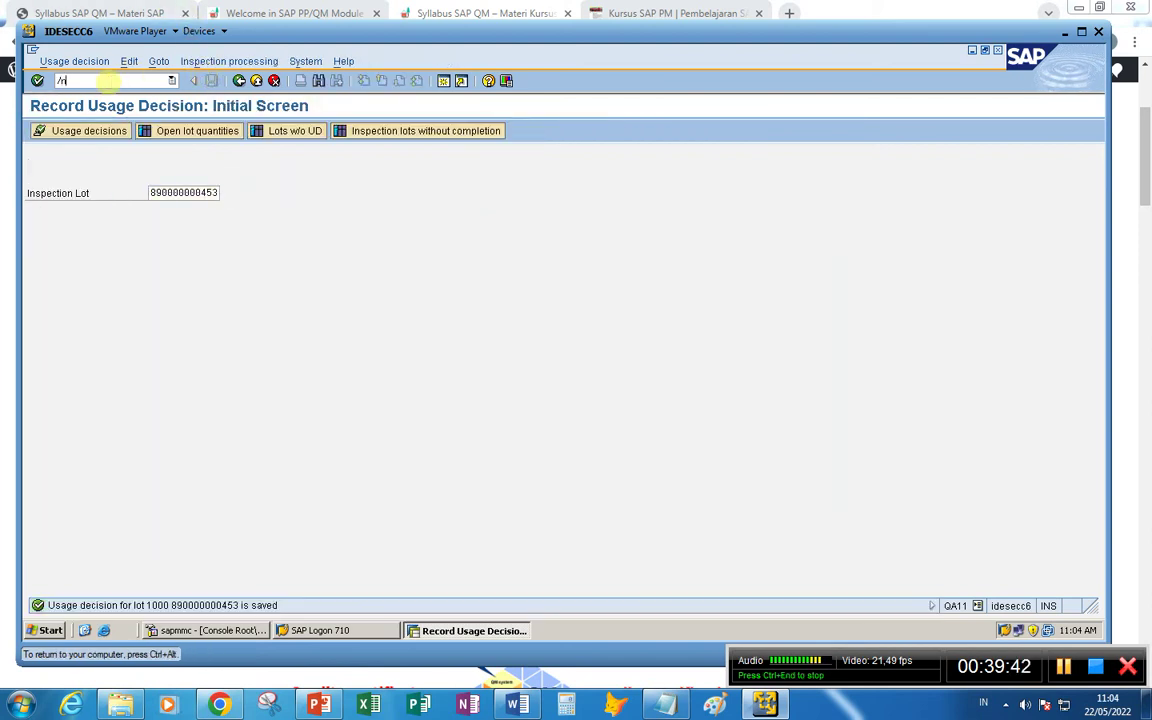
pyautogui.write('qa01')
pyautogui.press('Return')
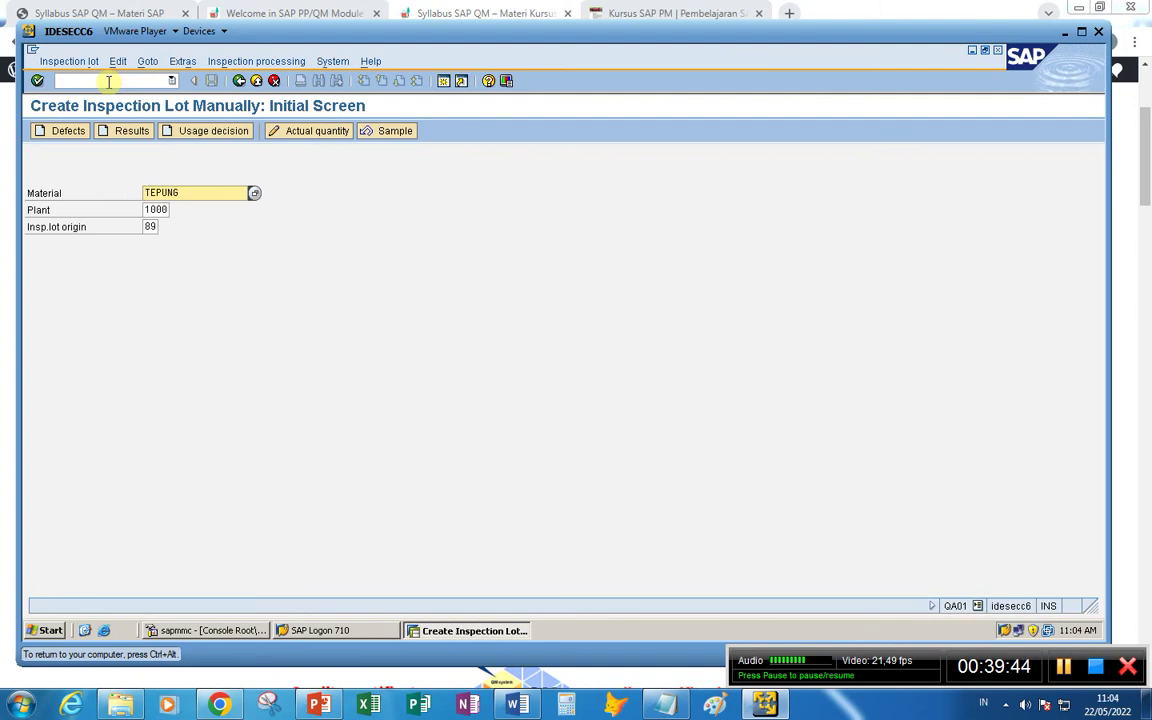
pyautogui.press('Return')
pyautogui.write('500')
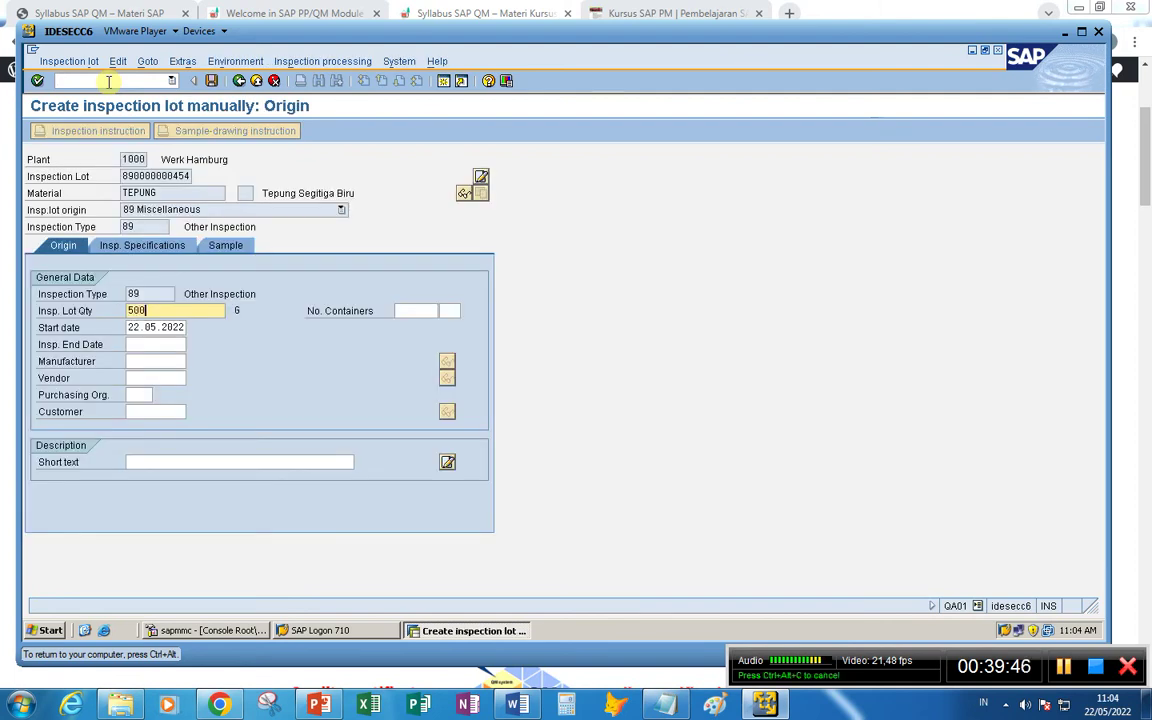
pyautogui.press('Return')
pyautogui.press('Return')
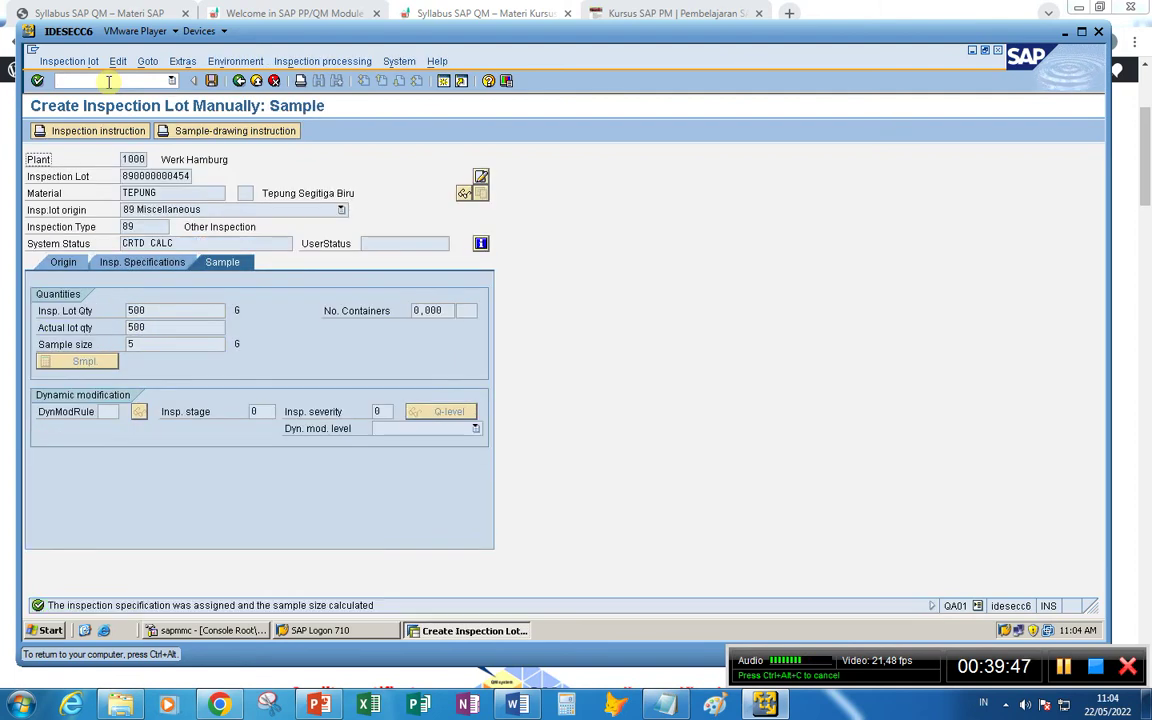
pyautogui.click(211, 80)
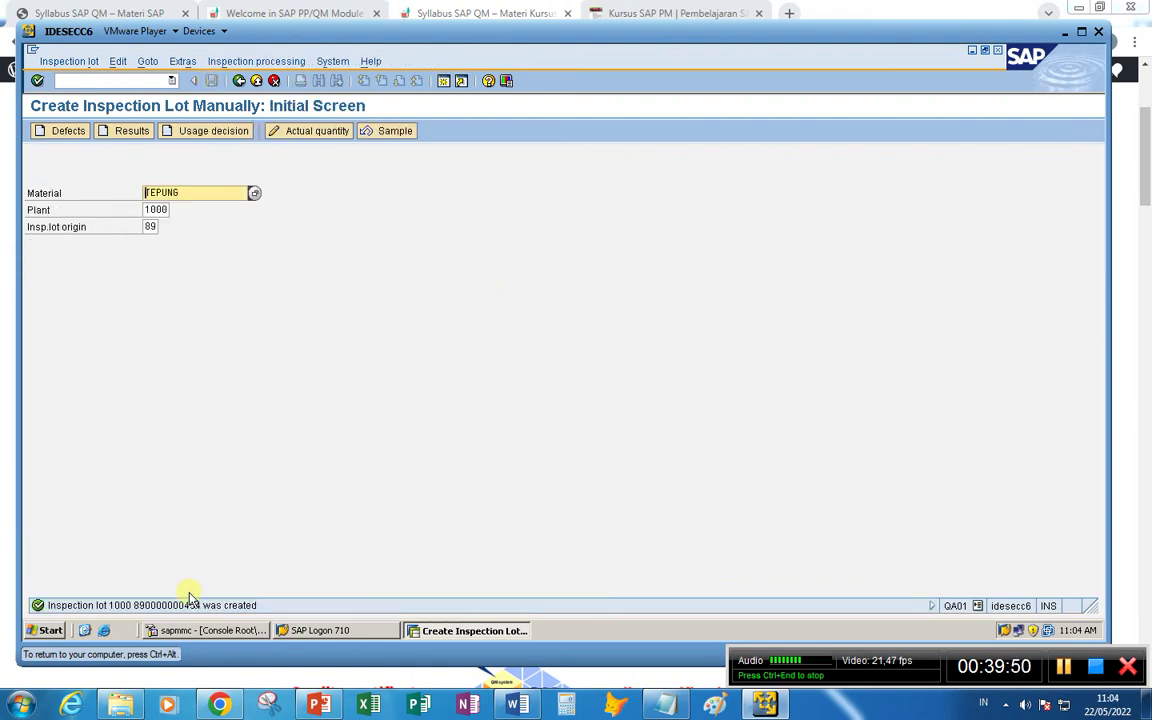
pyautogui.doubleClick(200, 598)
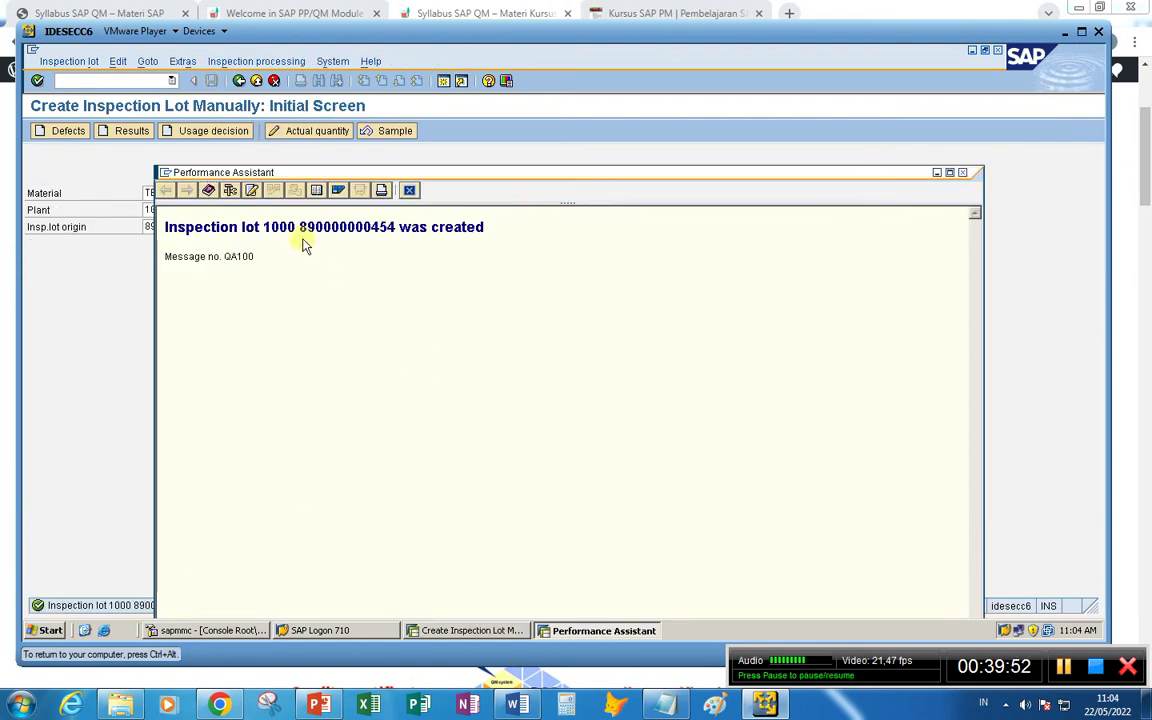
pyautogui.moveTo(299, 227); pyautogui.dragTo(395, 229)
pyautogui.hotkey('ctrl', 'c')
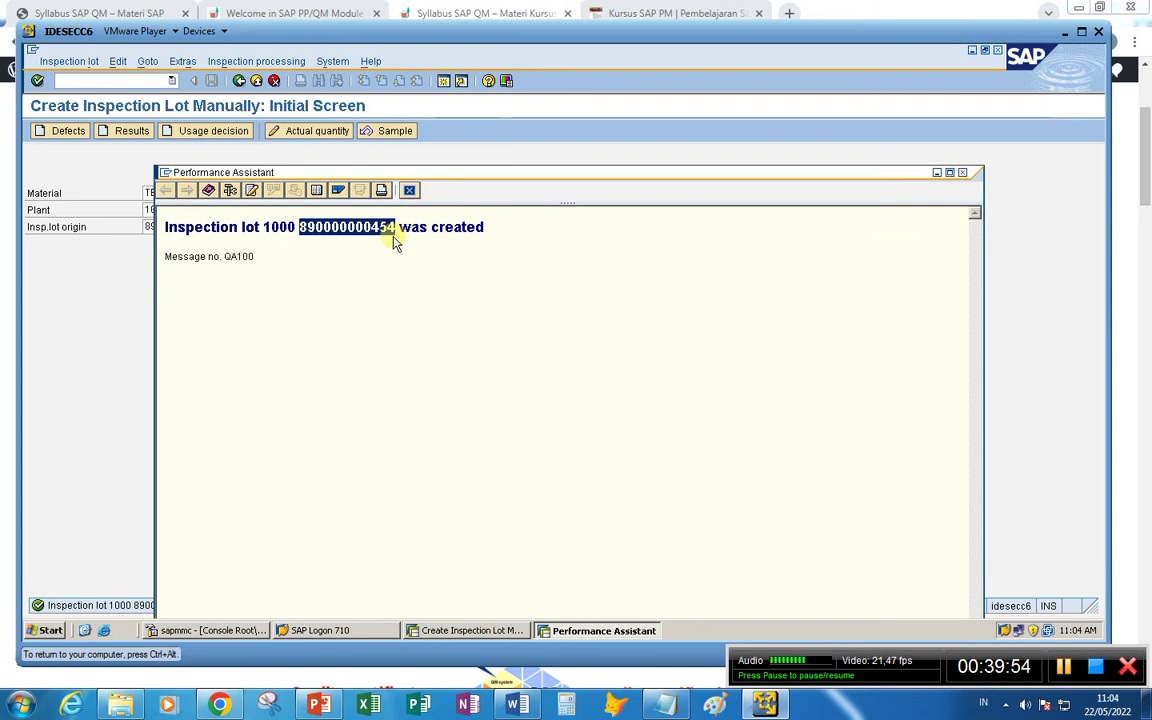
pyautogui.click(663, 705)
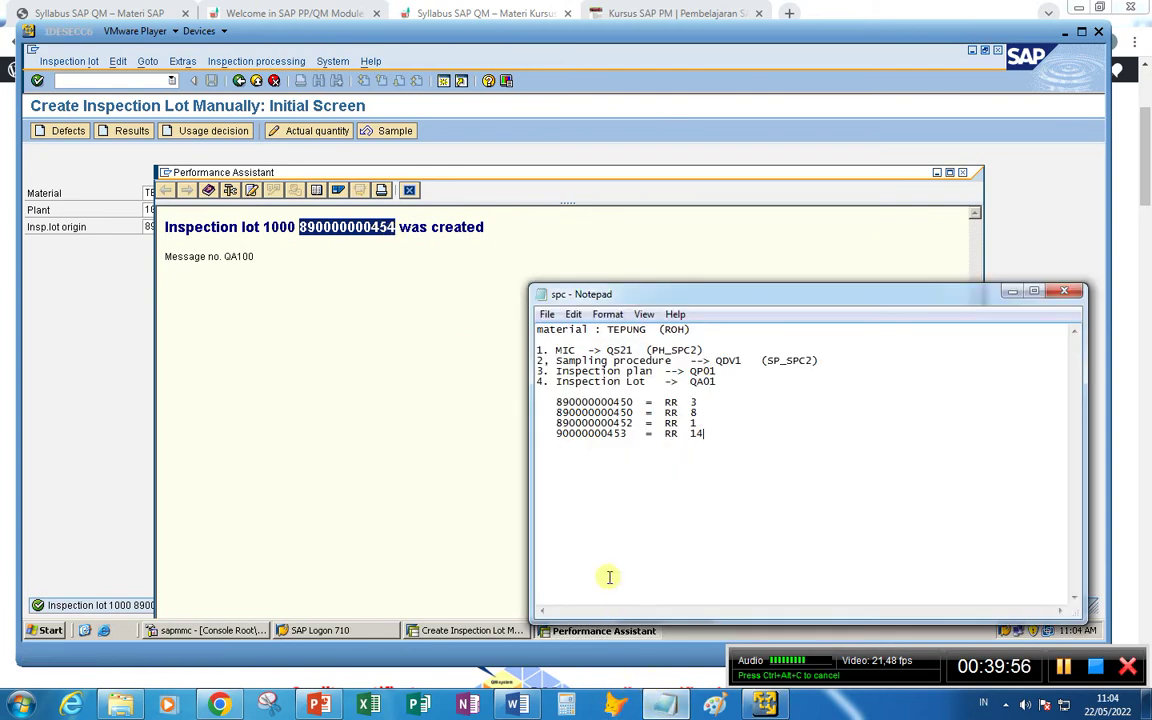
pyautogui.click(571, 454)
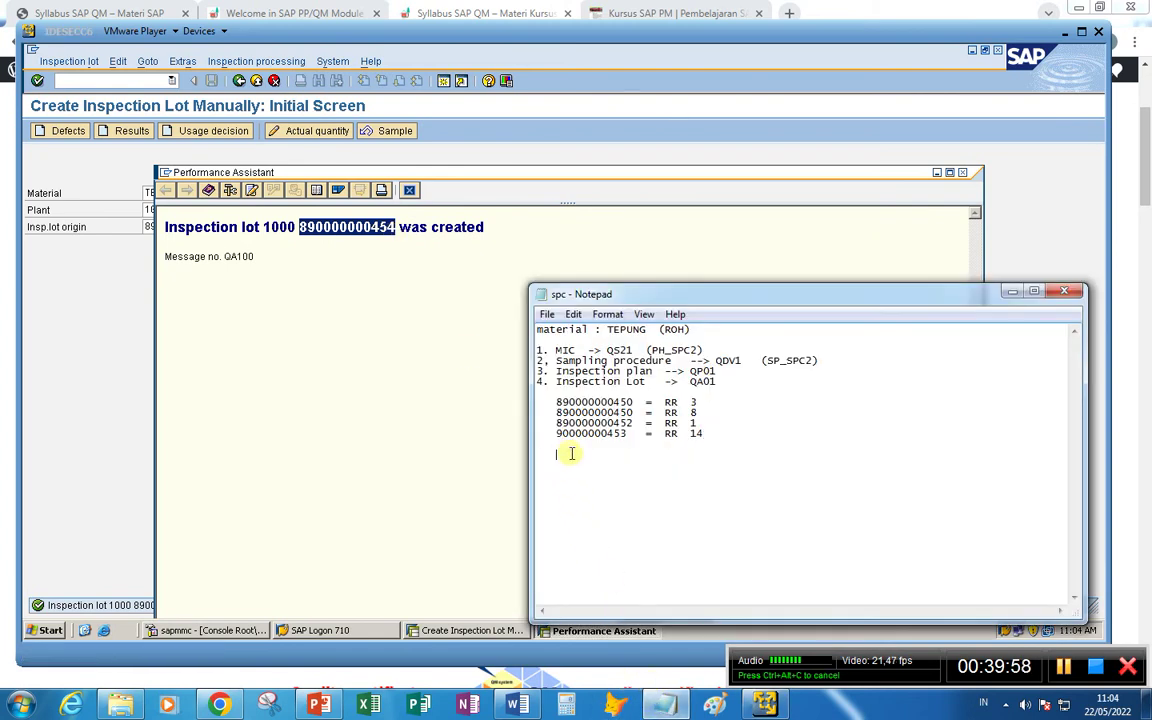
pyautogui.hotkey('ctrl', 'v')
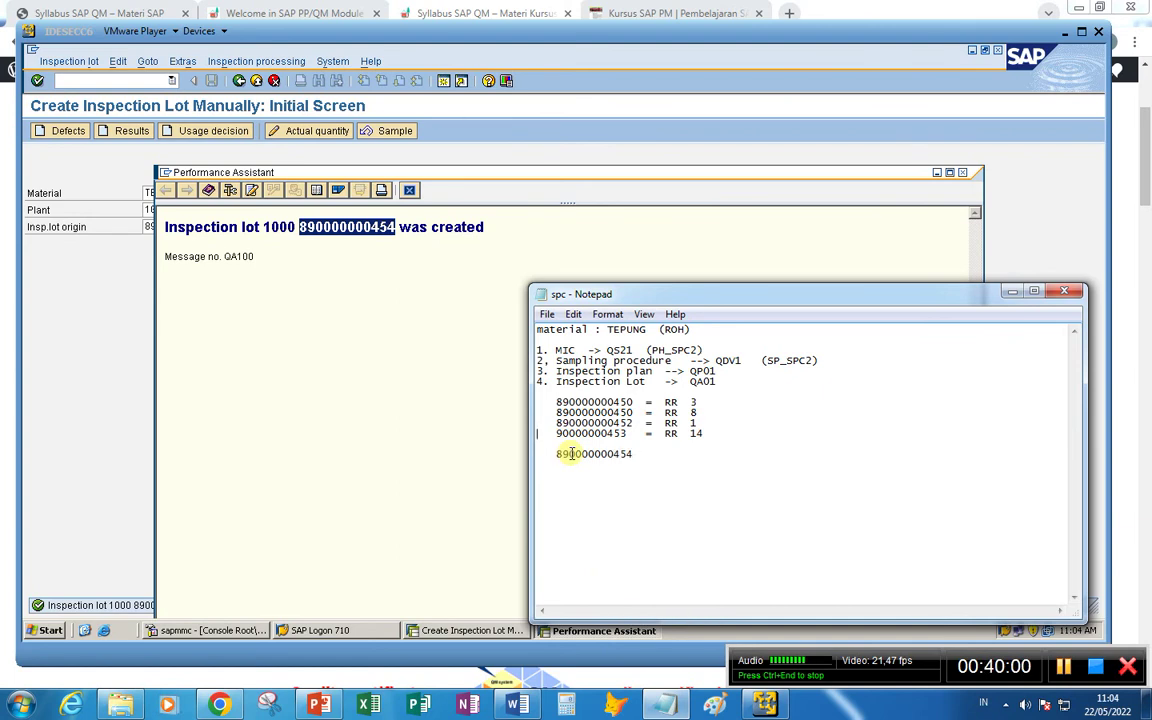
pyautogui.press('Right')
pyautogui.write('8')
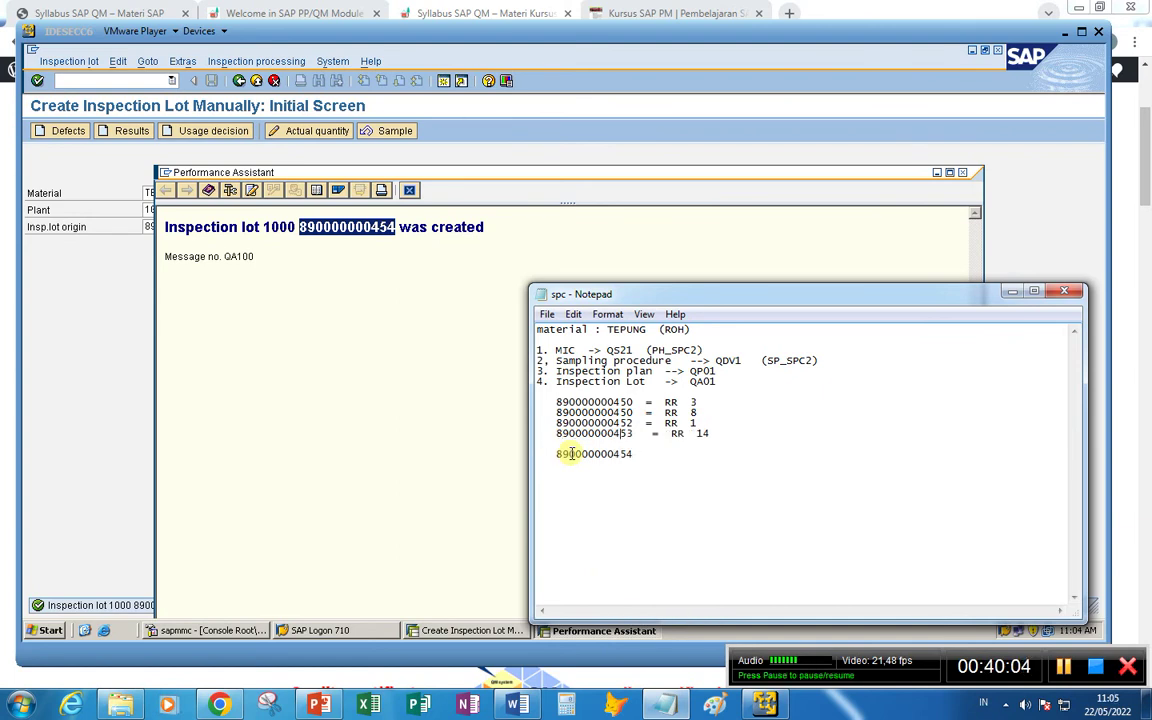
pyautogui.press('Delete')
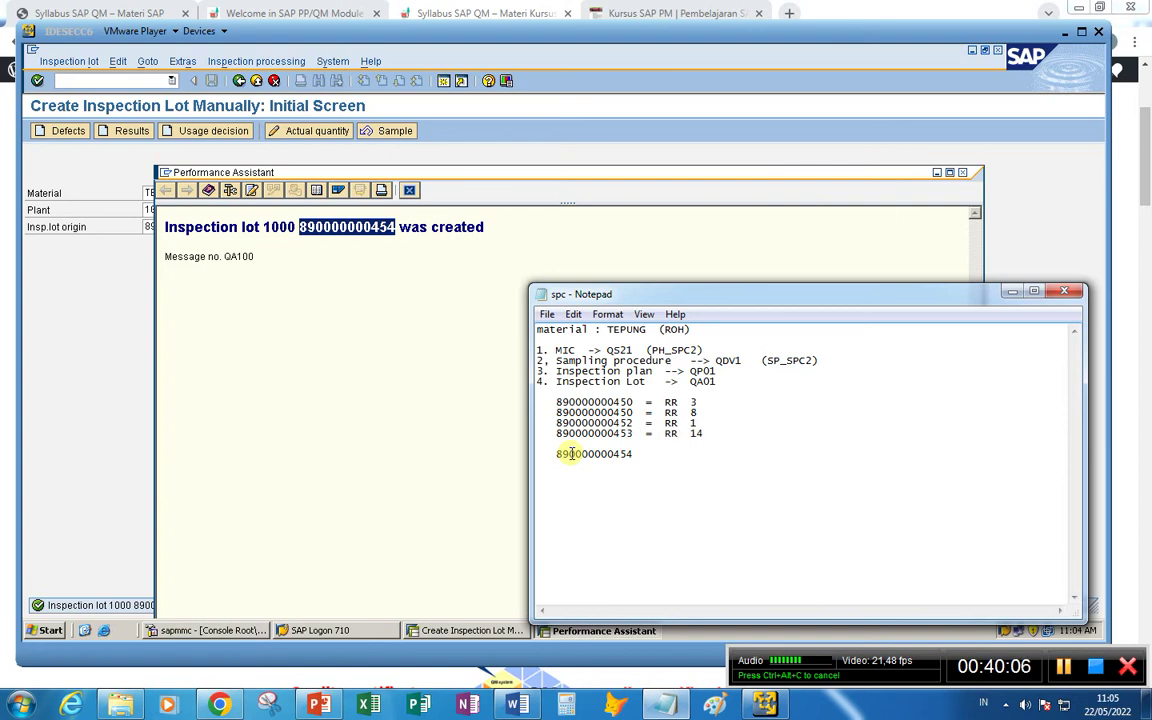
pyautogui.press('Delete')
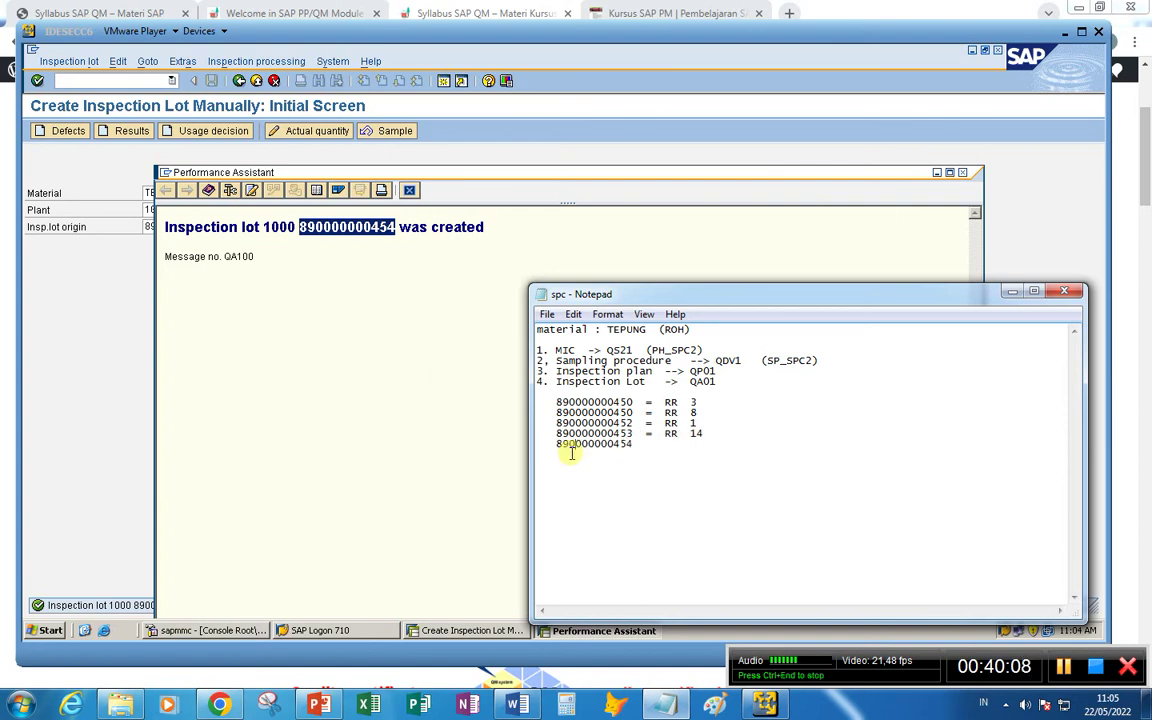
pyautogui.click(572, 453)
pyautogui.press('BackSpace')
pyautogui.press('BackSpace')
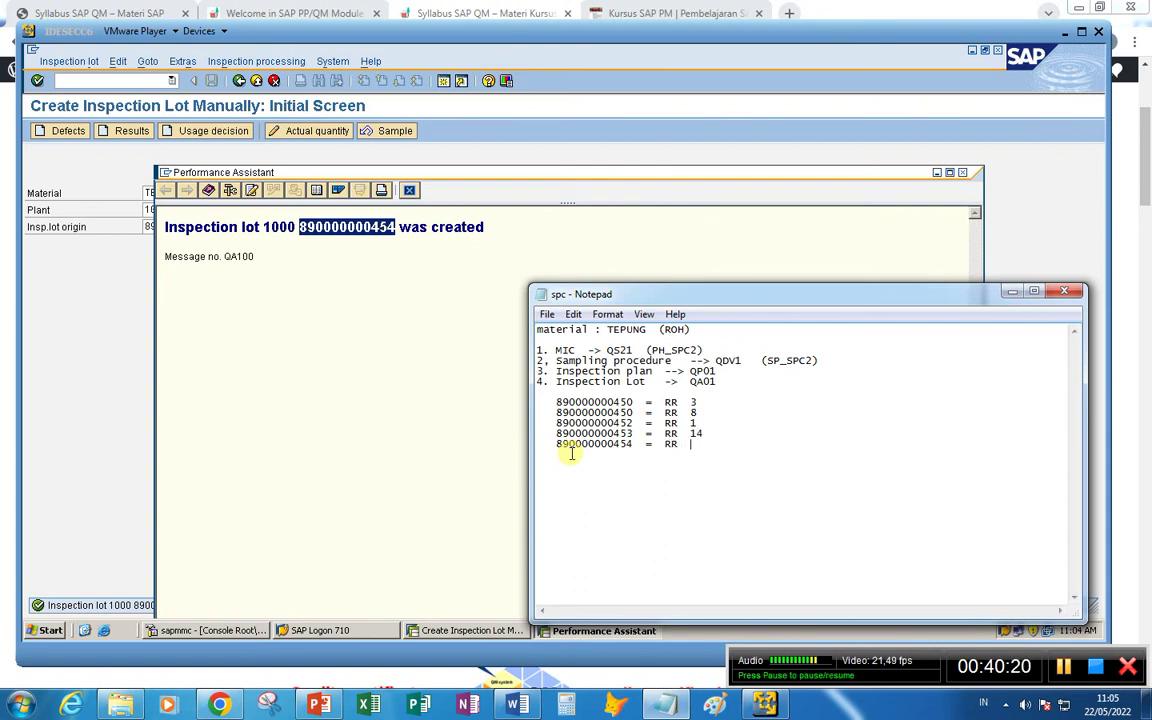
pyautogui.click(82, 342)
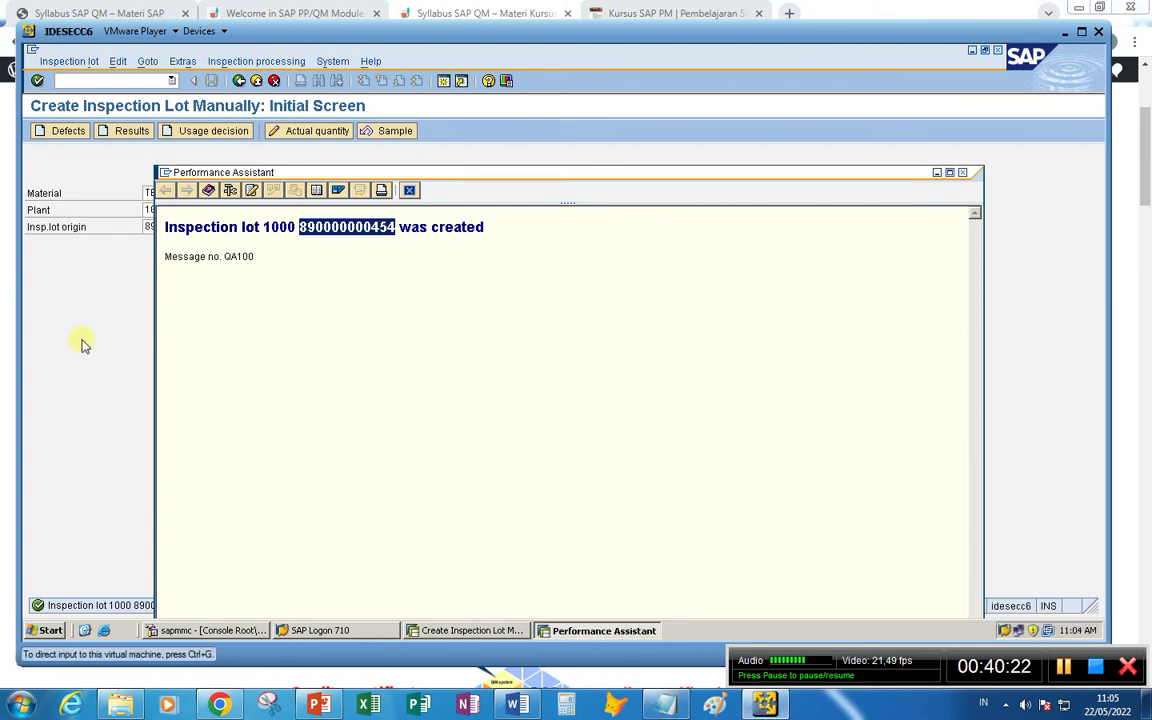
pyautogui.click(62, 80)
pyautogui.write('/')
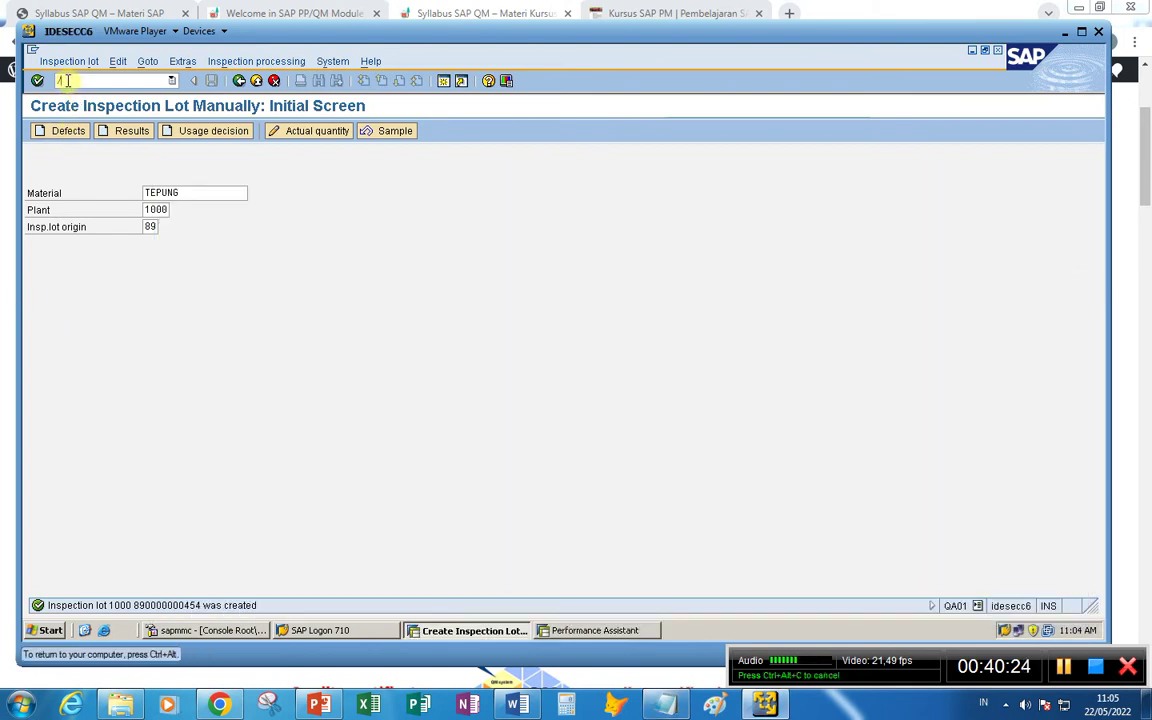
pyautogui.write('nqa02')
pyautogui.press('Return')
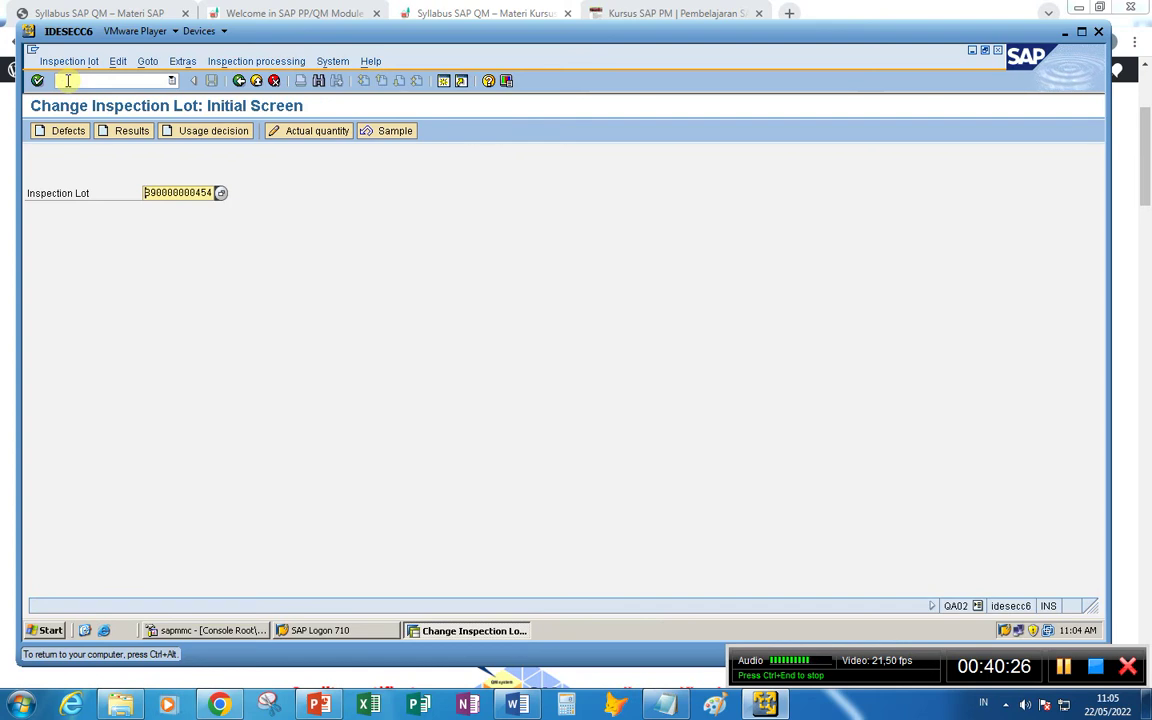
pyautogui.click(130, 131)
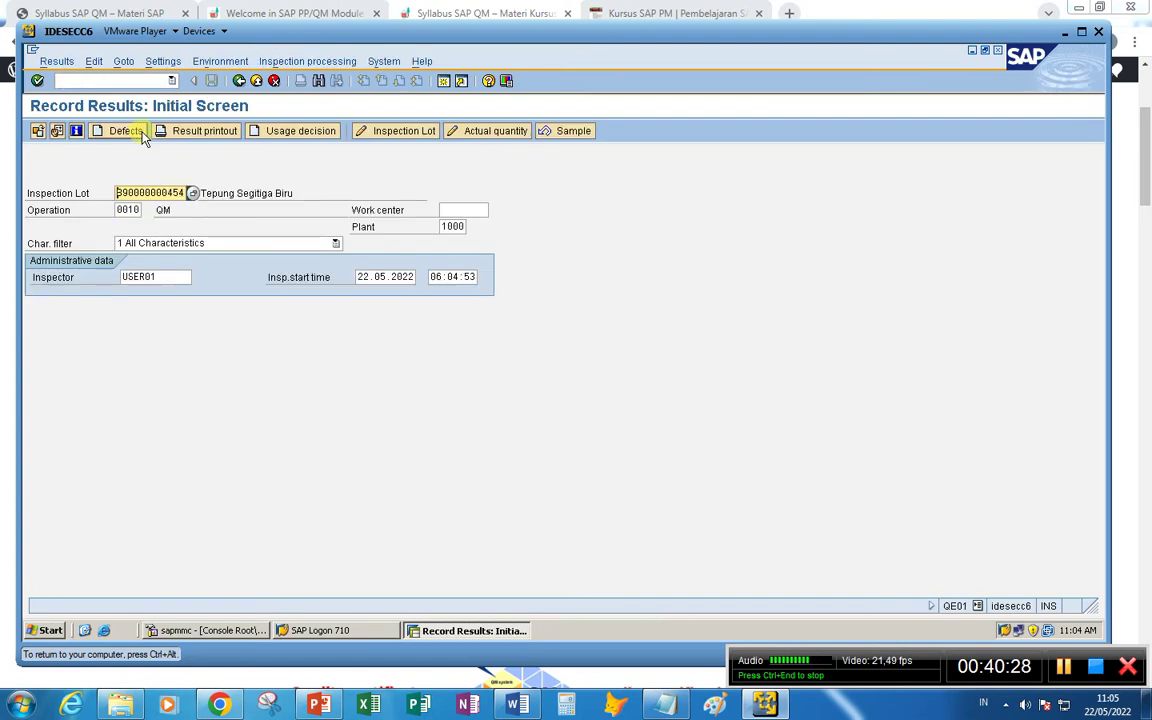
pyautogui.press('Return')
pyautogui.write('10')
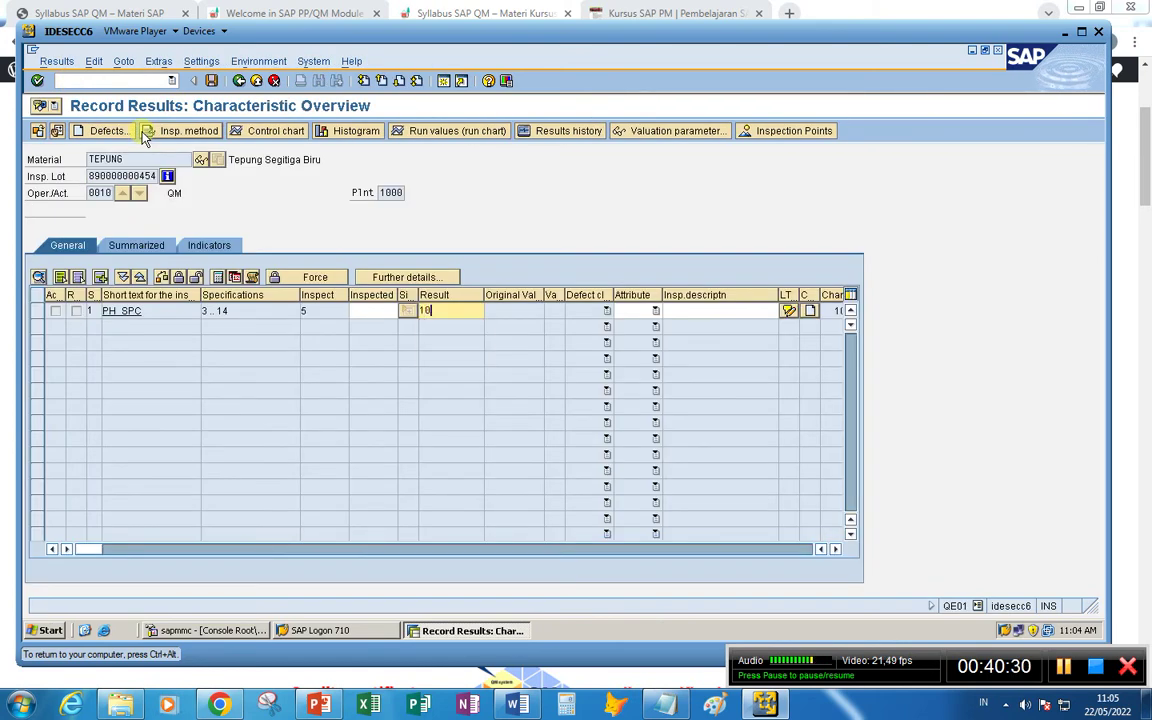
pyautogui.press('Return')
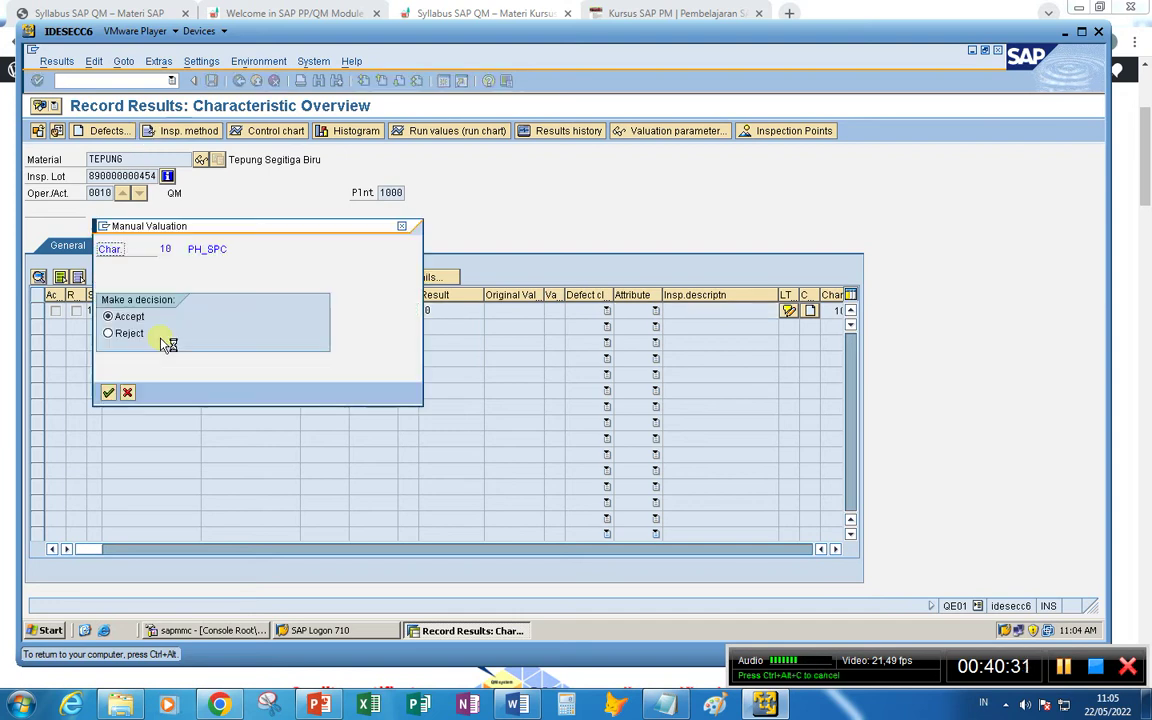
pyautogui.click(109, 392)
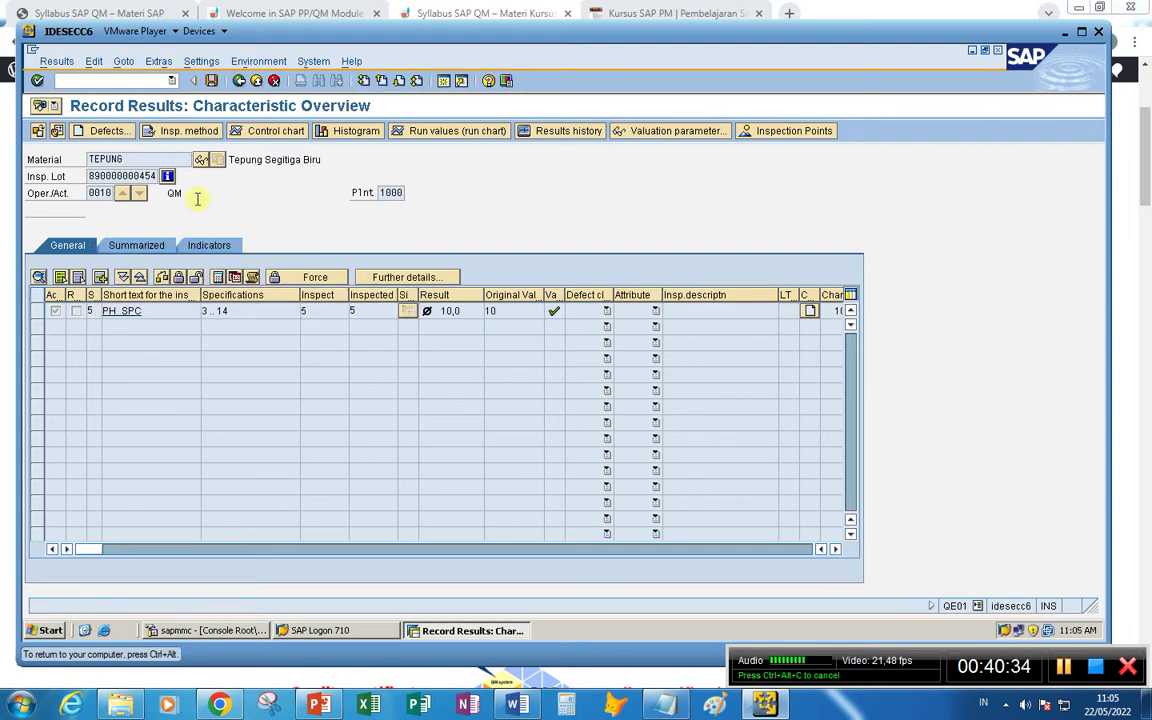
pyautogui.click(211, 80)
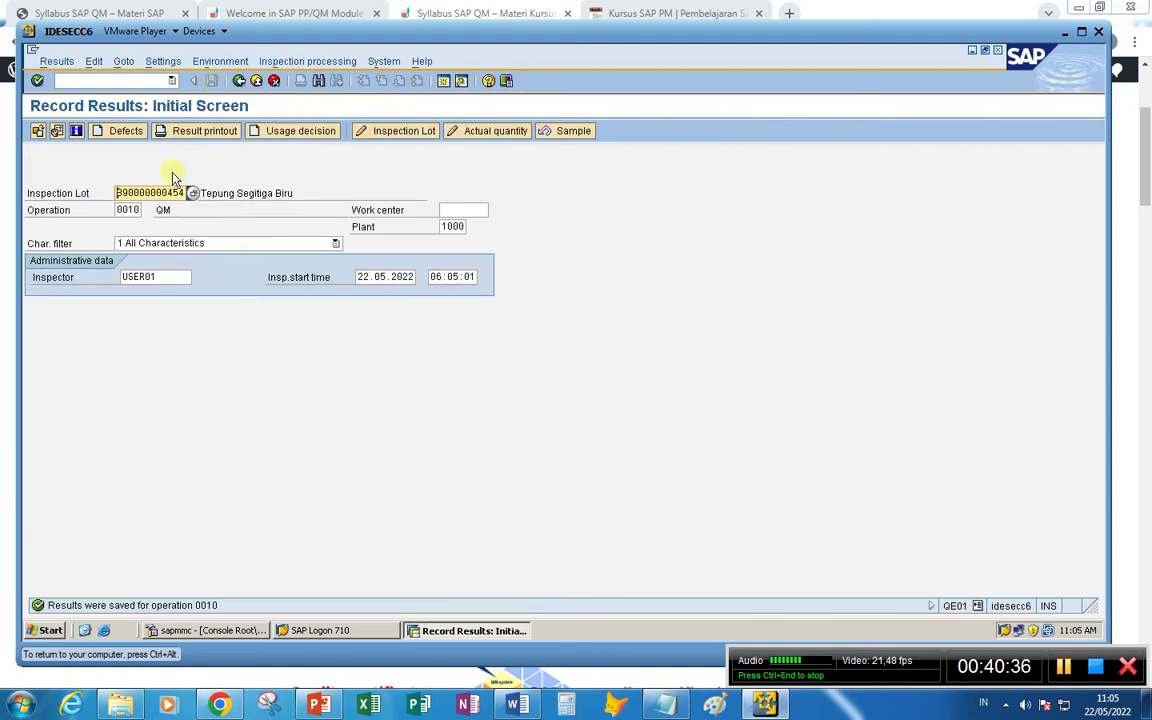
pyautogui.click(272, 132)
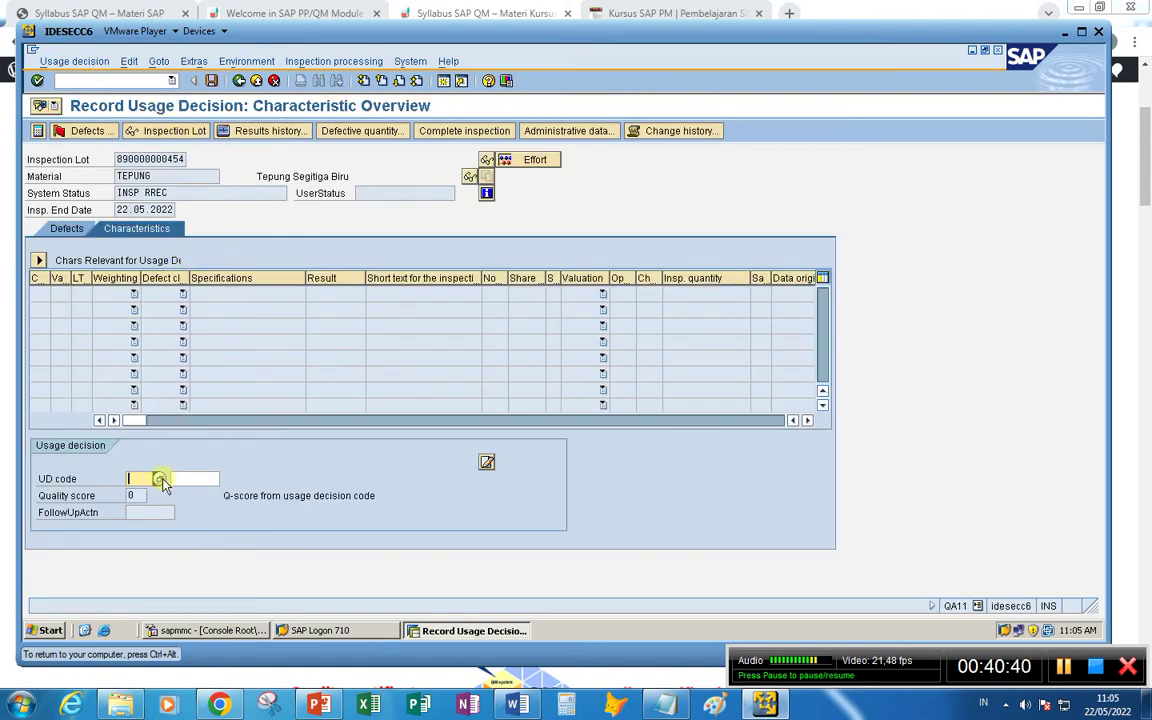
pyautogui.press('F4')
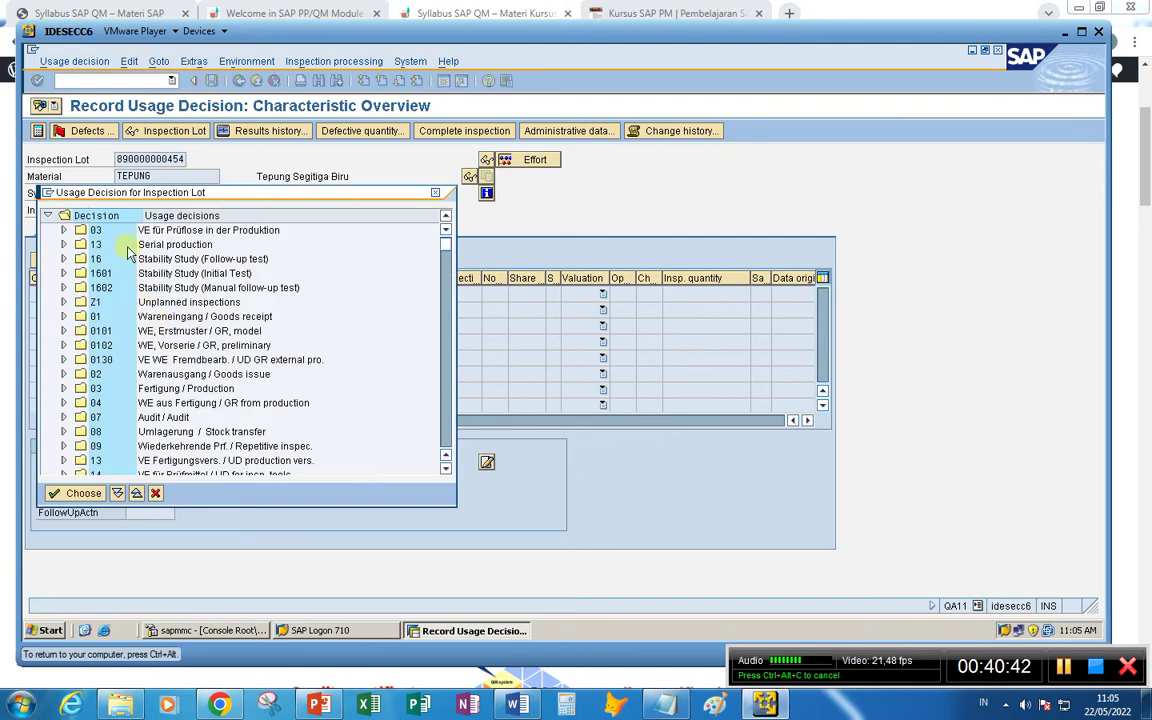
pyautogui.click(63, 230)
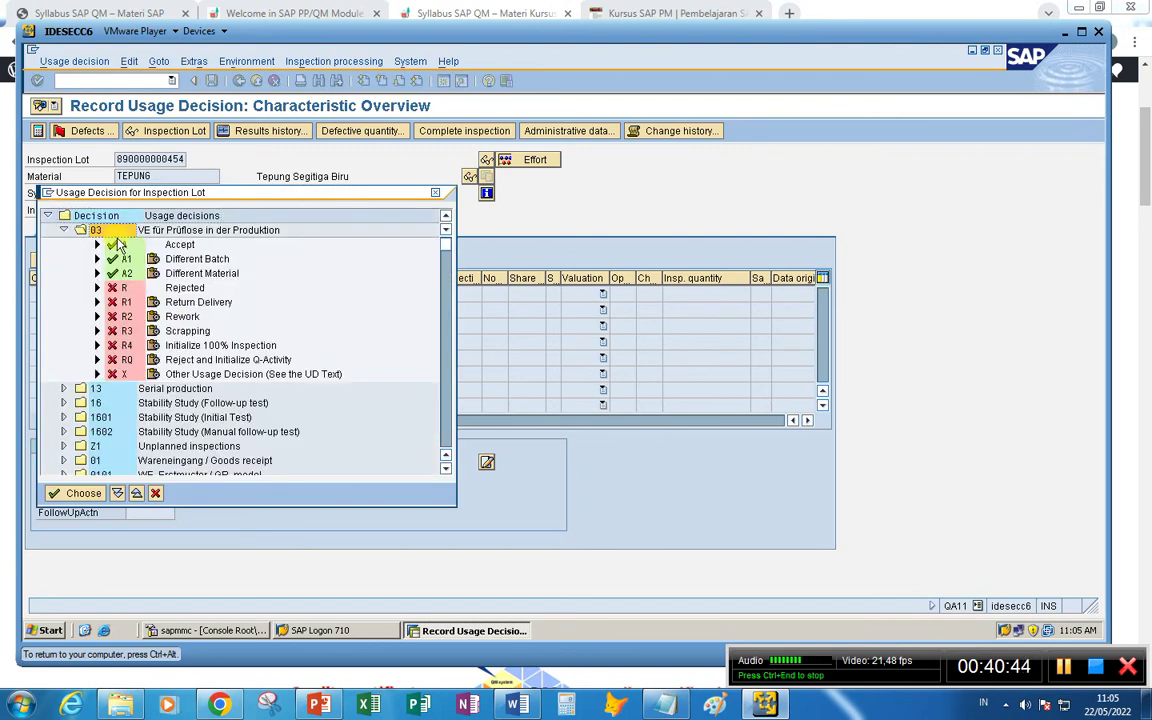
pyautogui.doubleClick(122, 251)
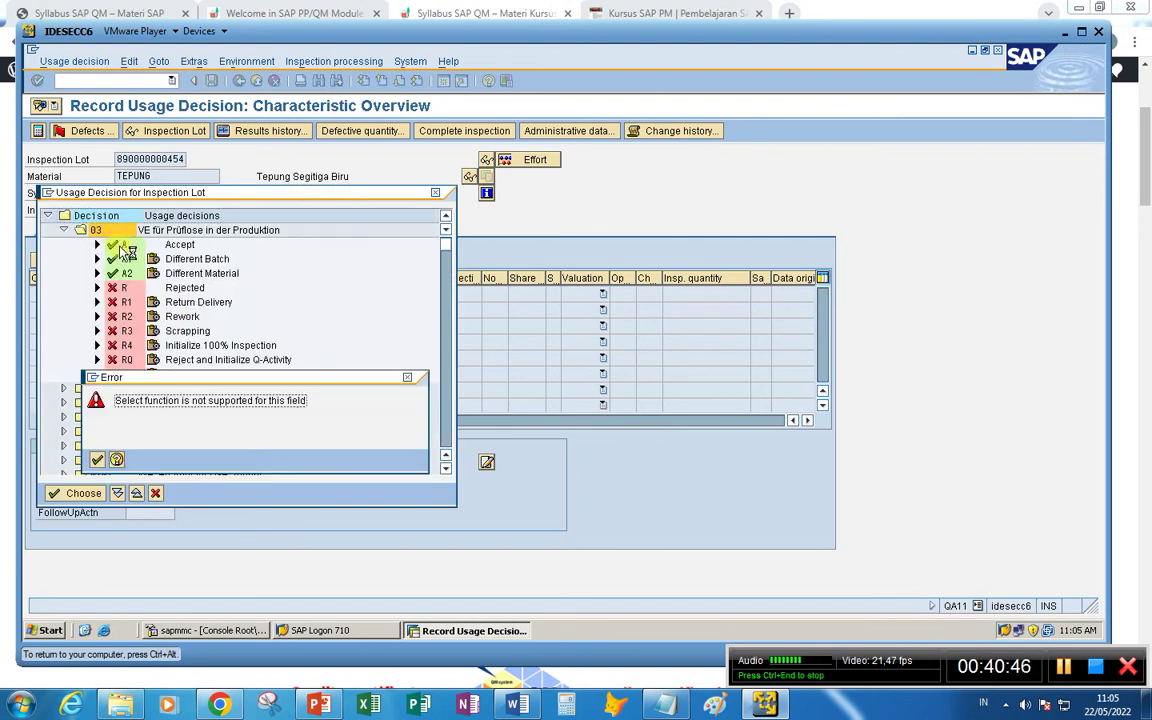
pyautogui.click(97, 459)
pyautogui.doubleClick(121, 246)
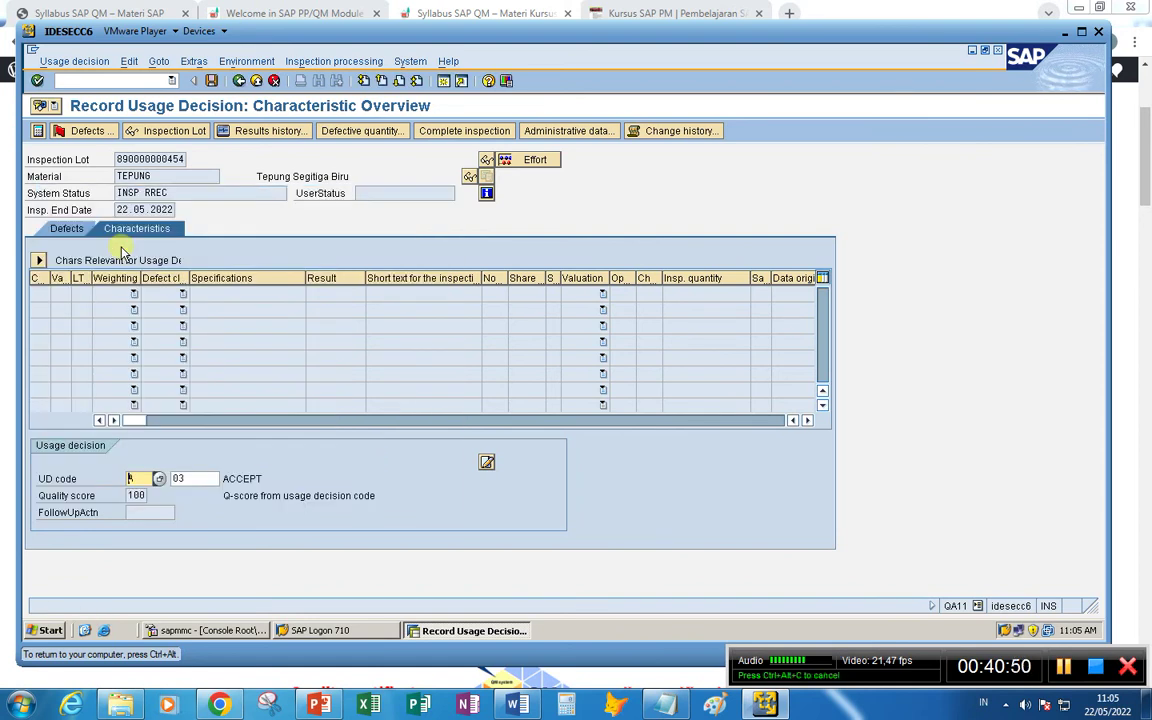
pyautogui.click(211, 81)
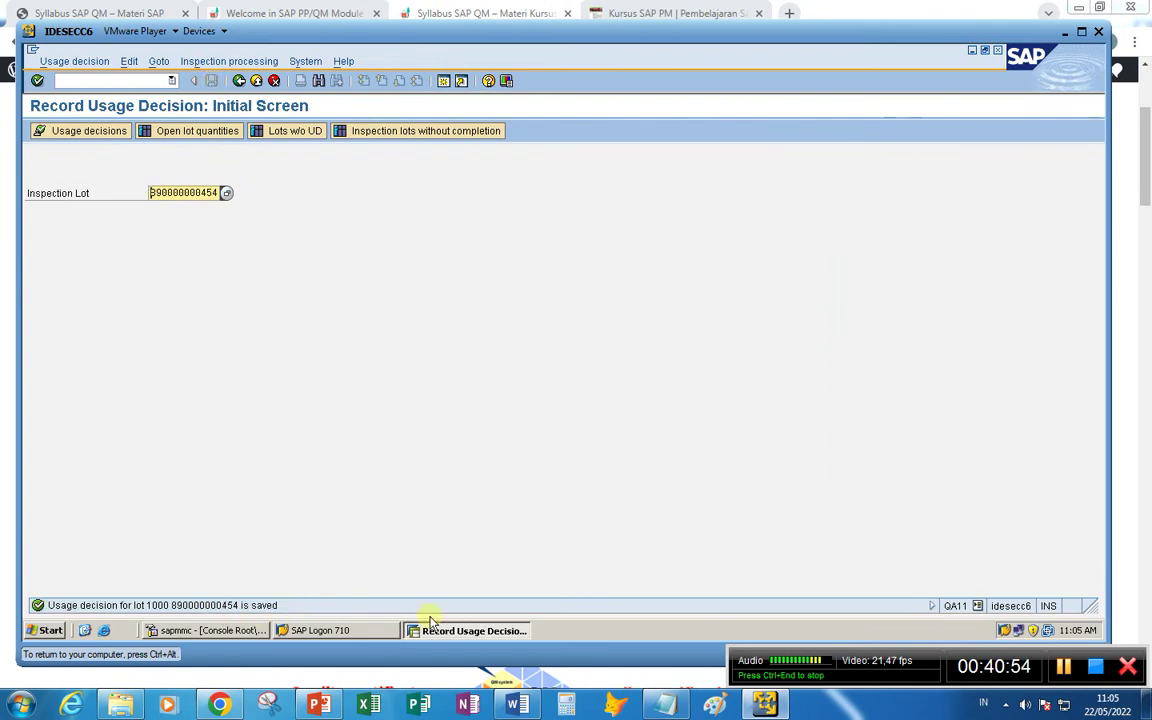
pyautogui.click(566, 706)
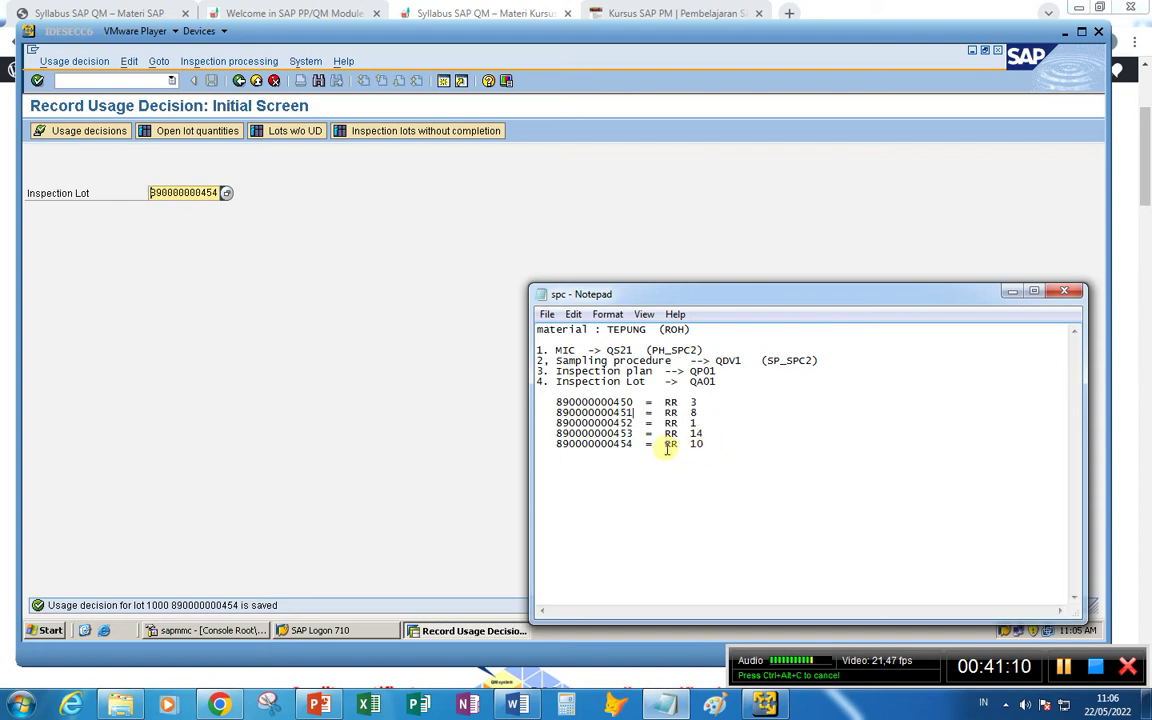
pyautogui.click(475, 476)
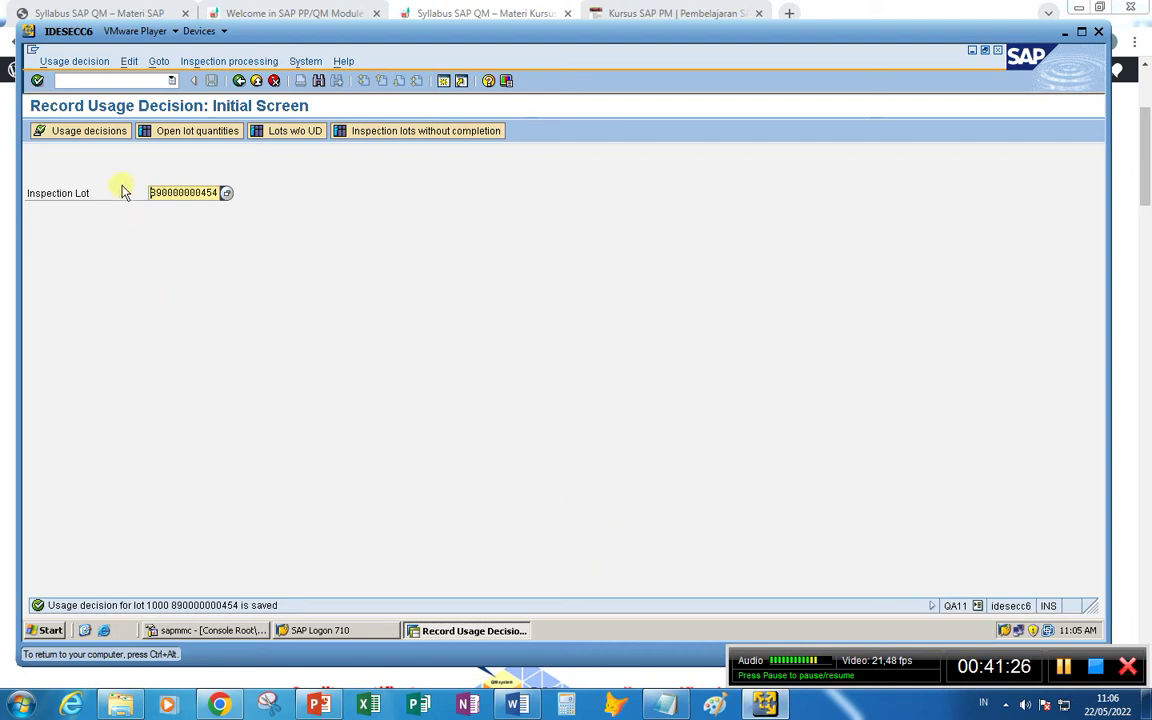
# - Leave the usage decision transaction in SAP and add the line "5. SPC -> QGC1" below the lots in the spc notes
pyautogui.click(72, 81)
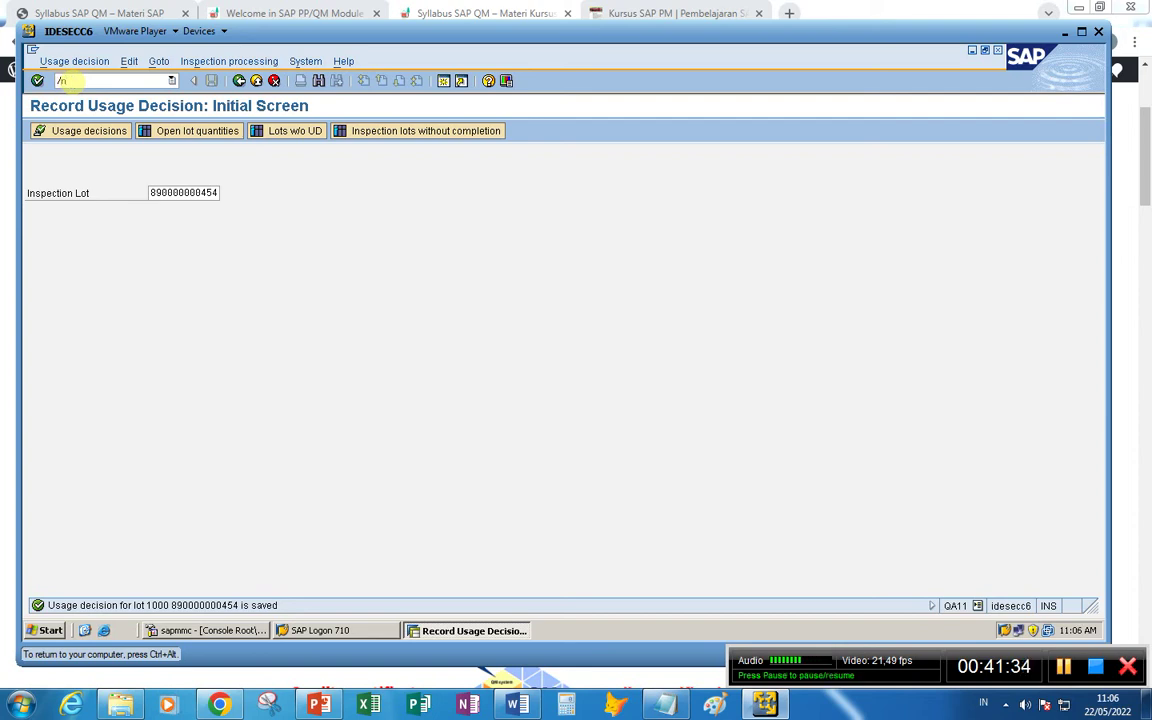
pyautogui.press('Return')
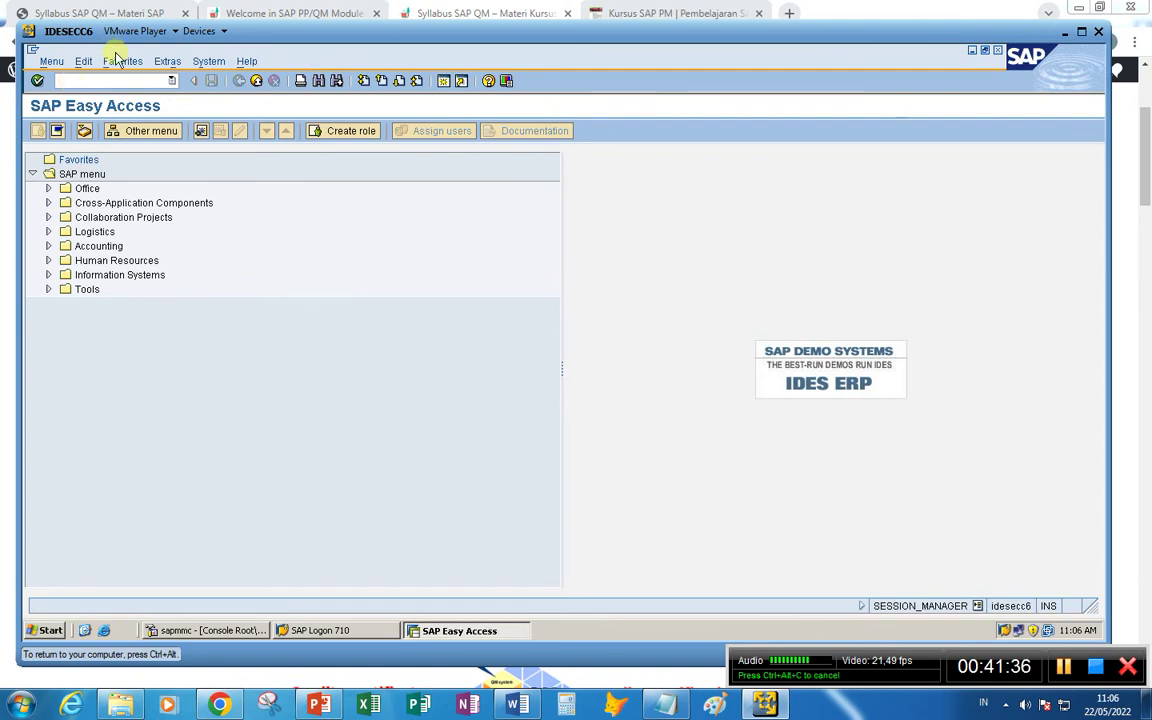
pyautogui.click(664, 704)
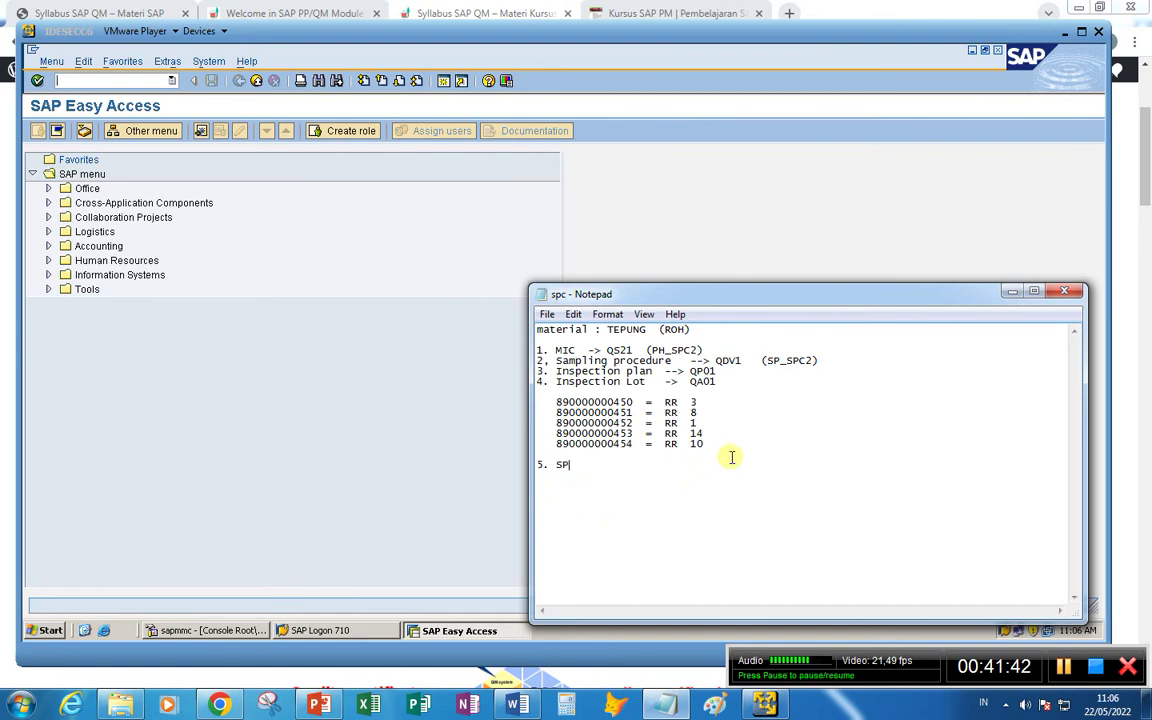
pyautogui.write('SPC  -')
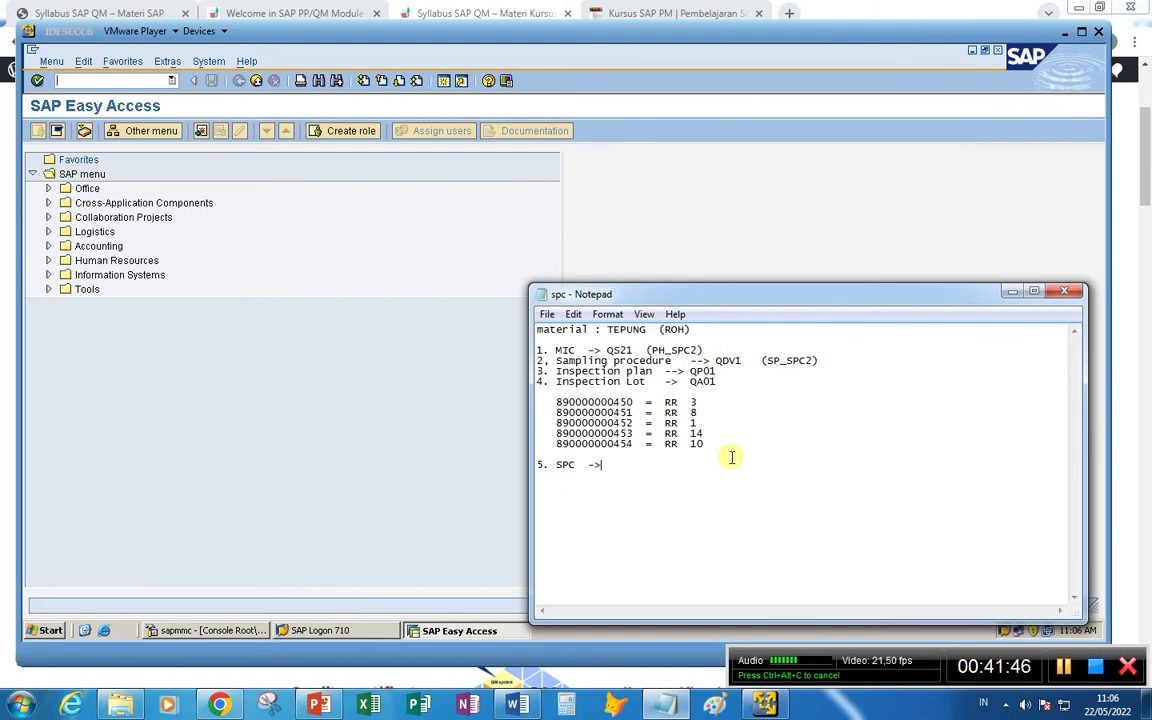
pyautogui.write('> QGC1')
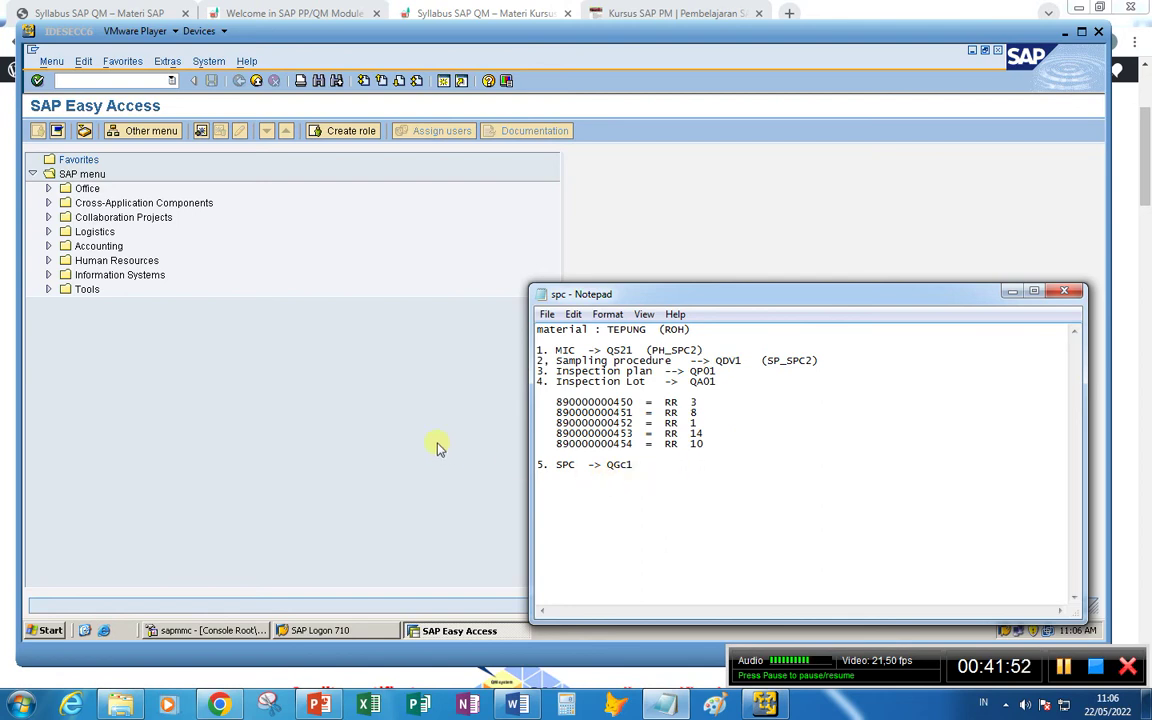
# - Start transaction QGC1 in SAP and restrict the inspection lot selection to plant 1000, inspection lot origin 89 and material tepung
pyautogui.click(89, 78)
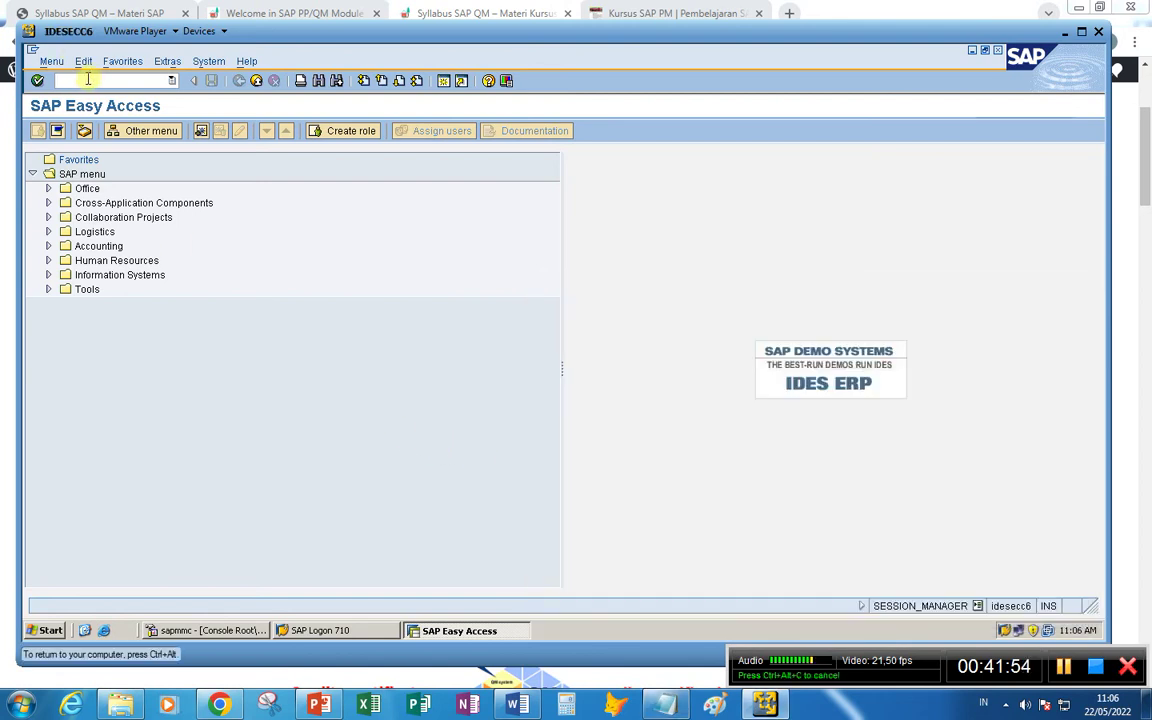
pyautogui.write('qgc1')
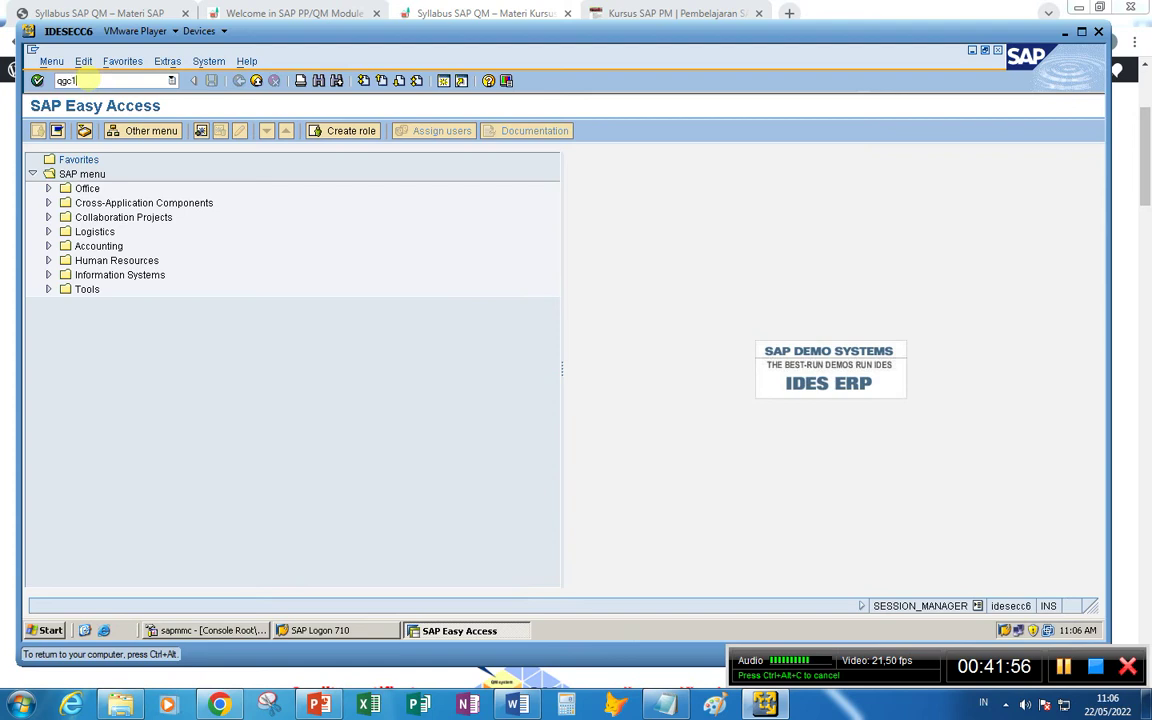
pyautogui.press('Return')
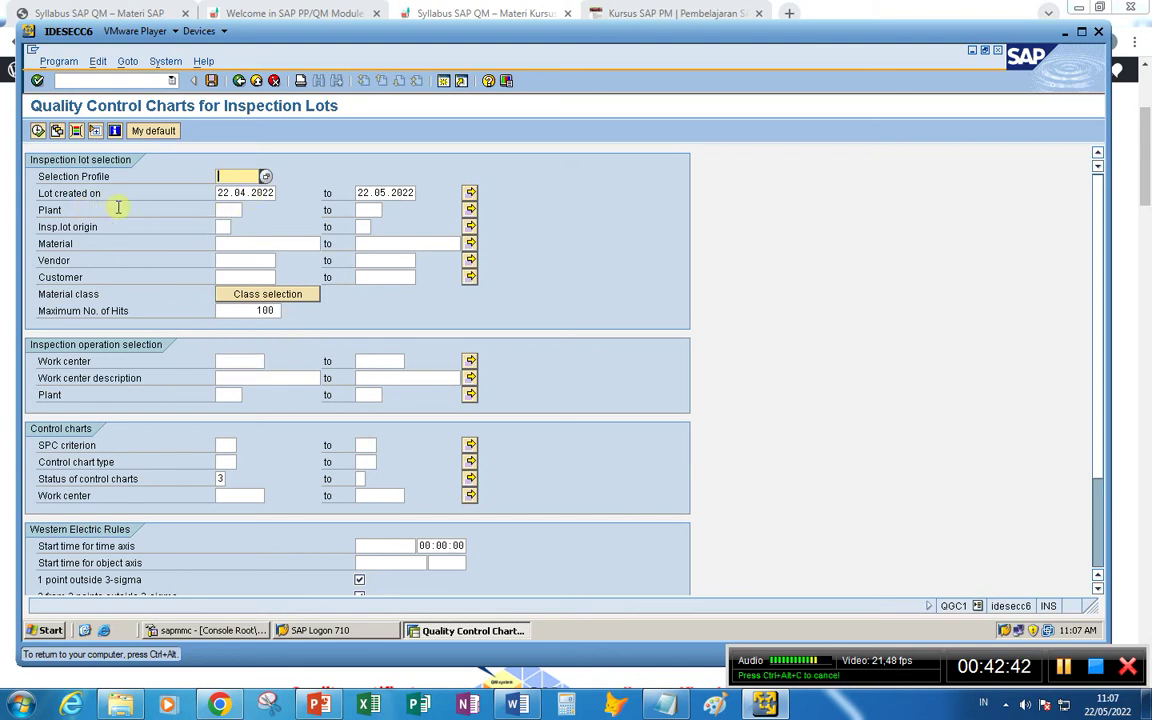
pyautogui.click(226, 209)
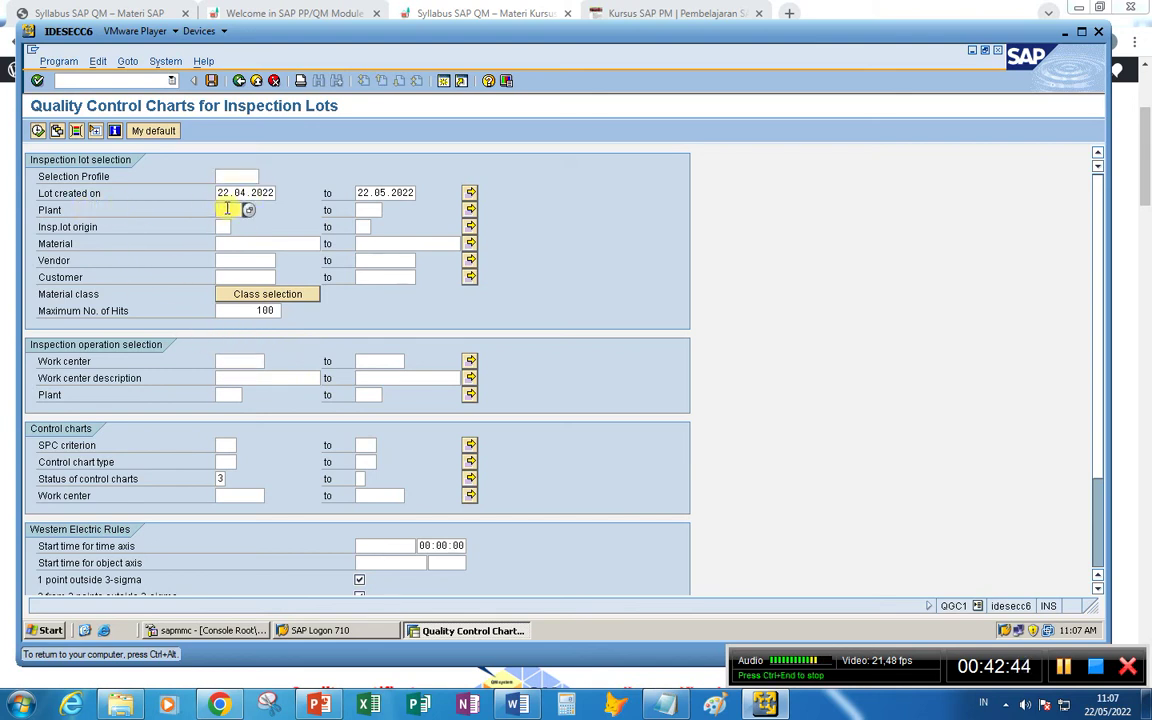
pyautogui.write('100')
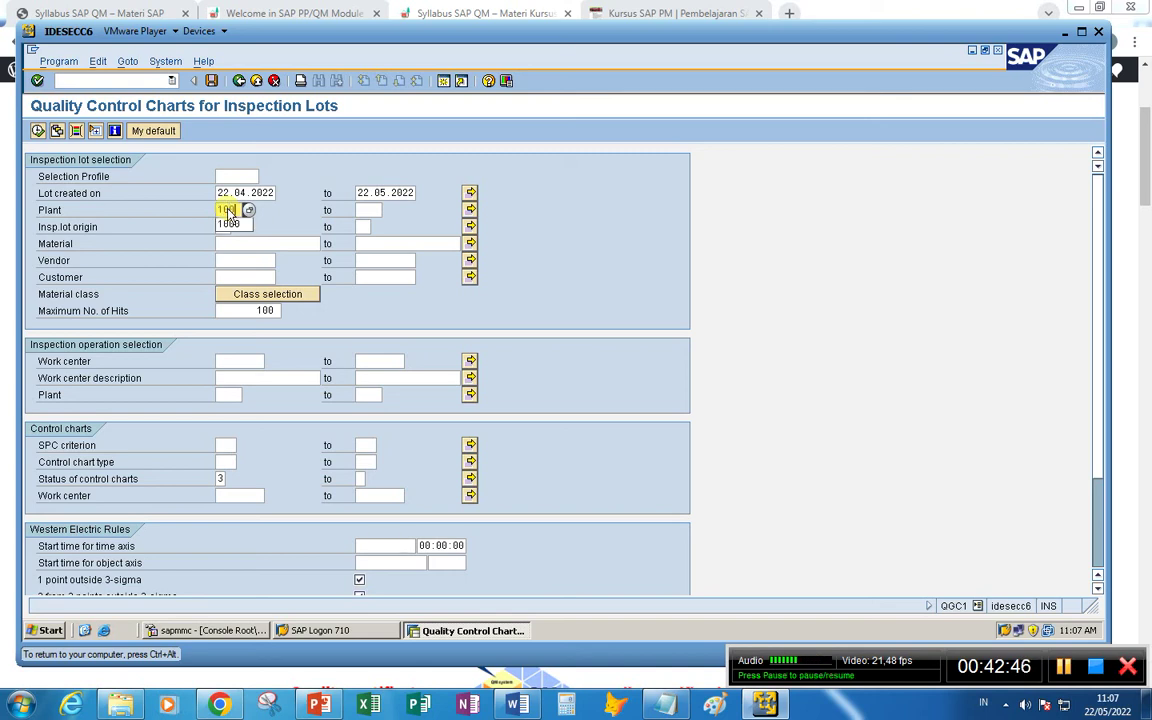
pyautogui.write('0')
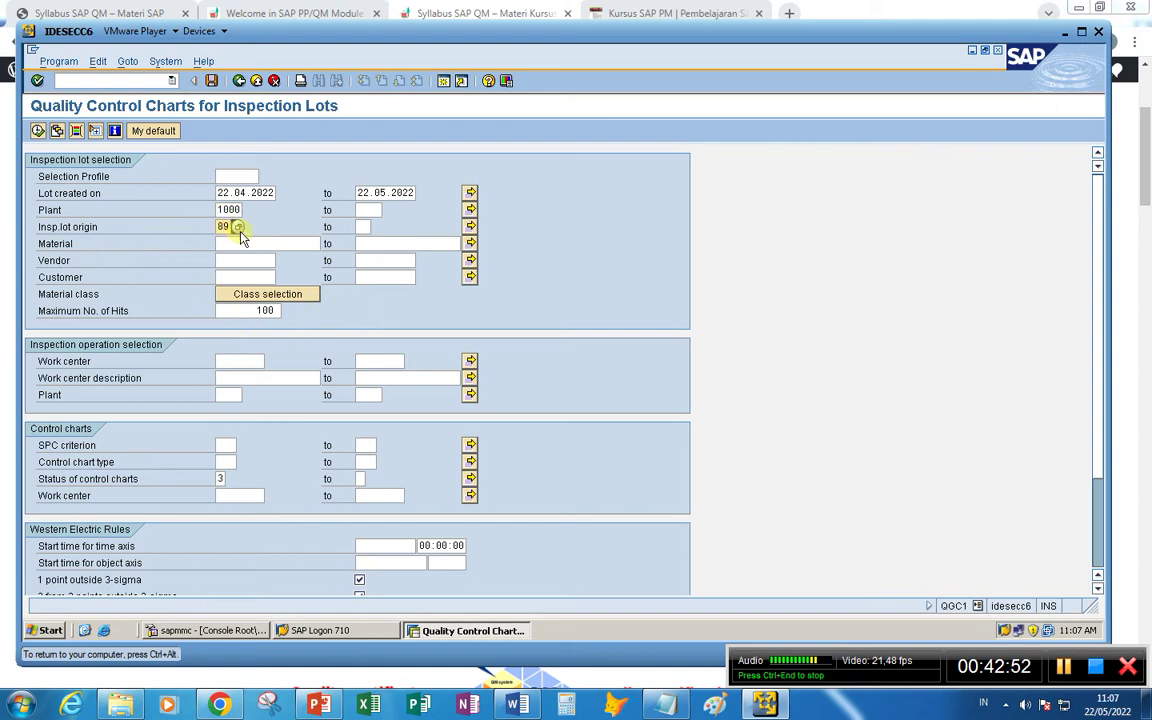
pyautogui.click(236, 243)
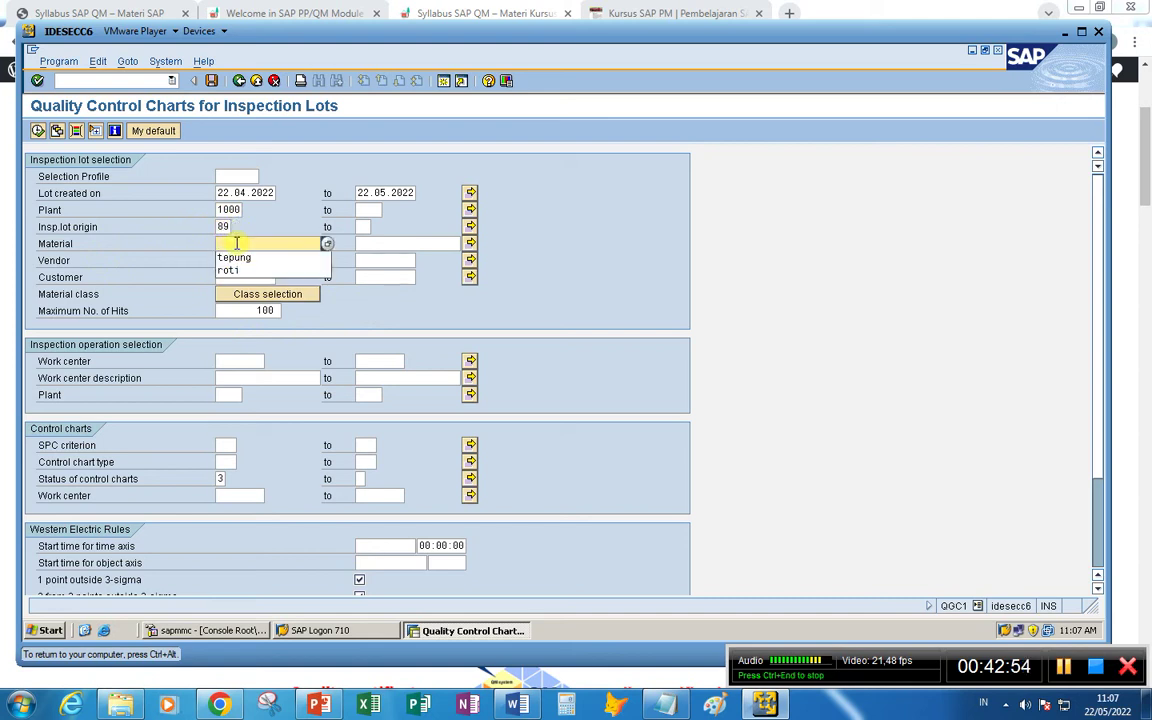
pyautogui.click(233, 257)
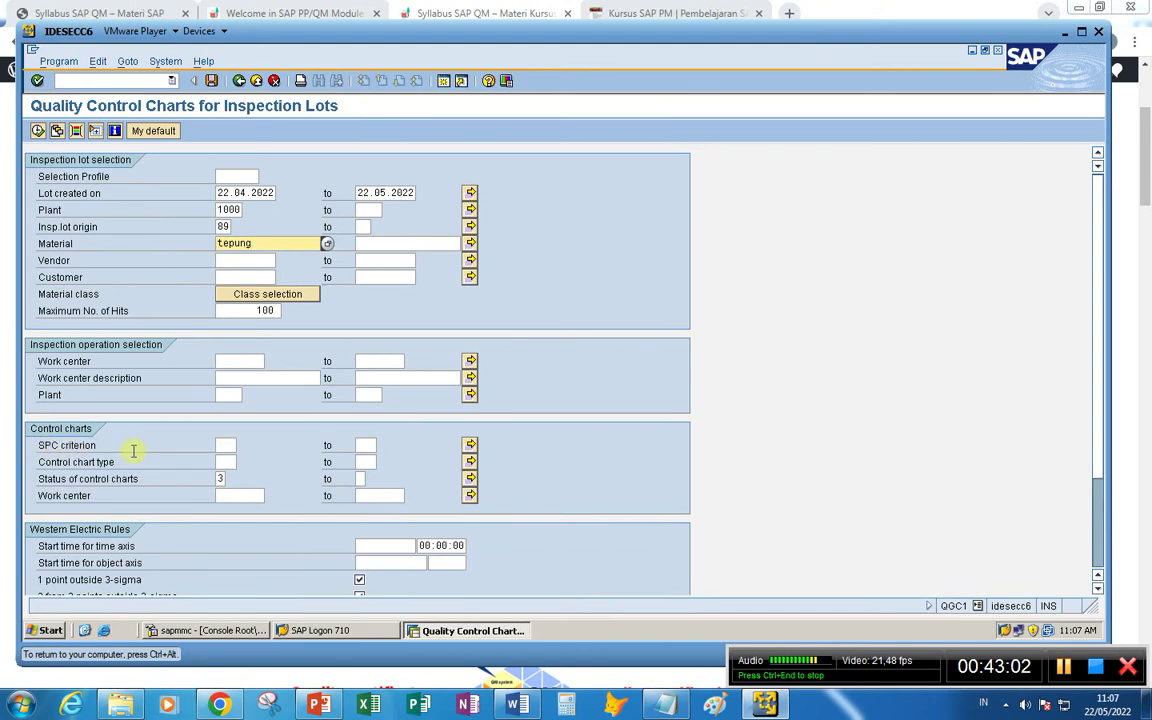
# - Set the SPC criterion of the control charts to 070 (Master Inspection Charac./Material)
pyautogui.click(226, 444)
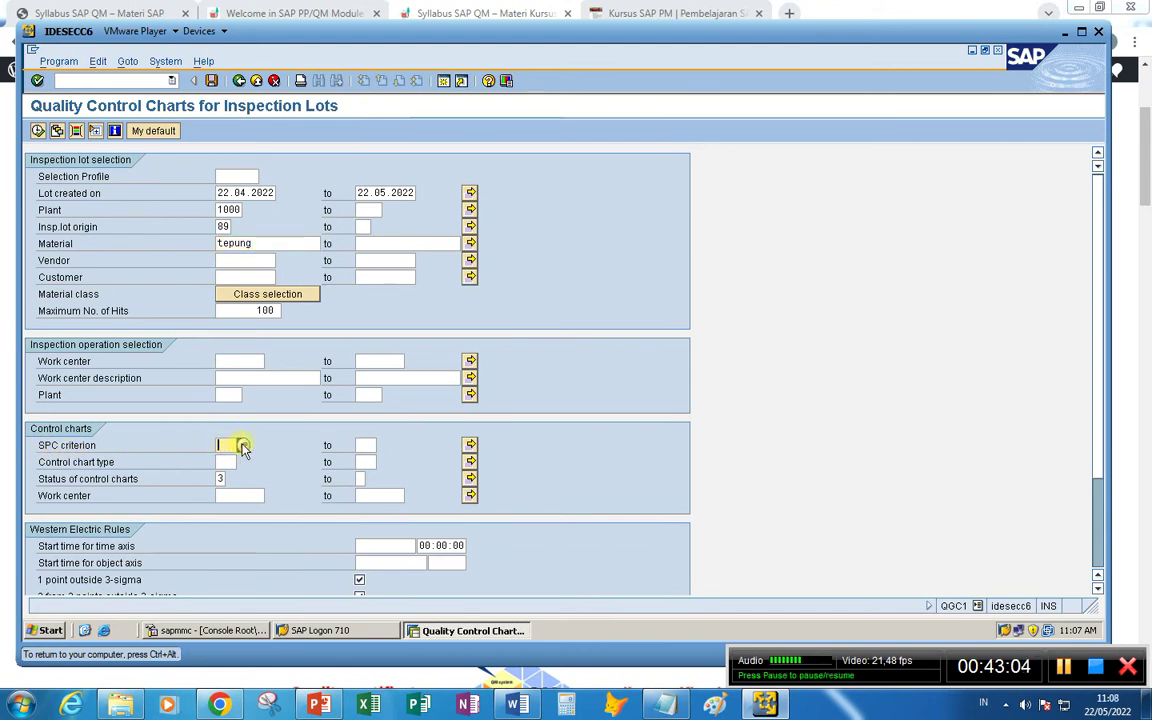
pyautogui.click(242, 447)
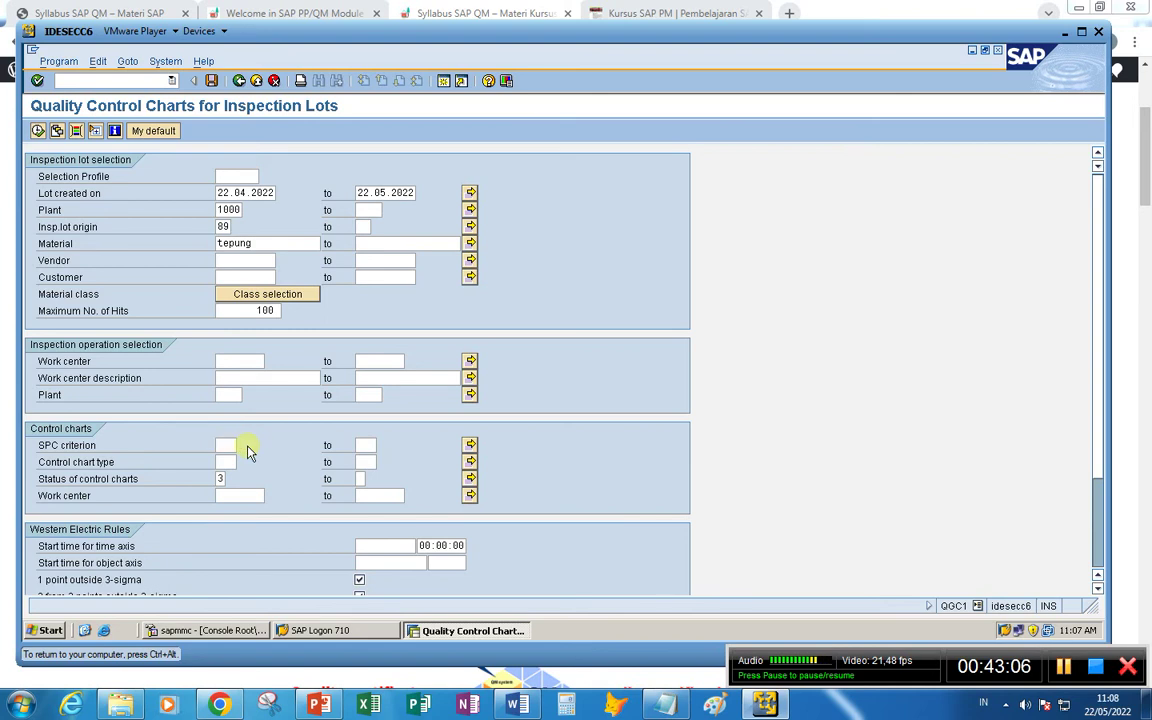
pyautogui.click(242, 447)
pyautogui.click(243, 397)
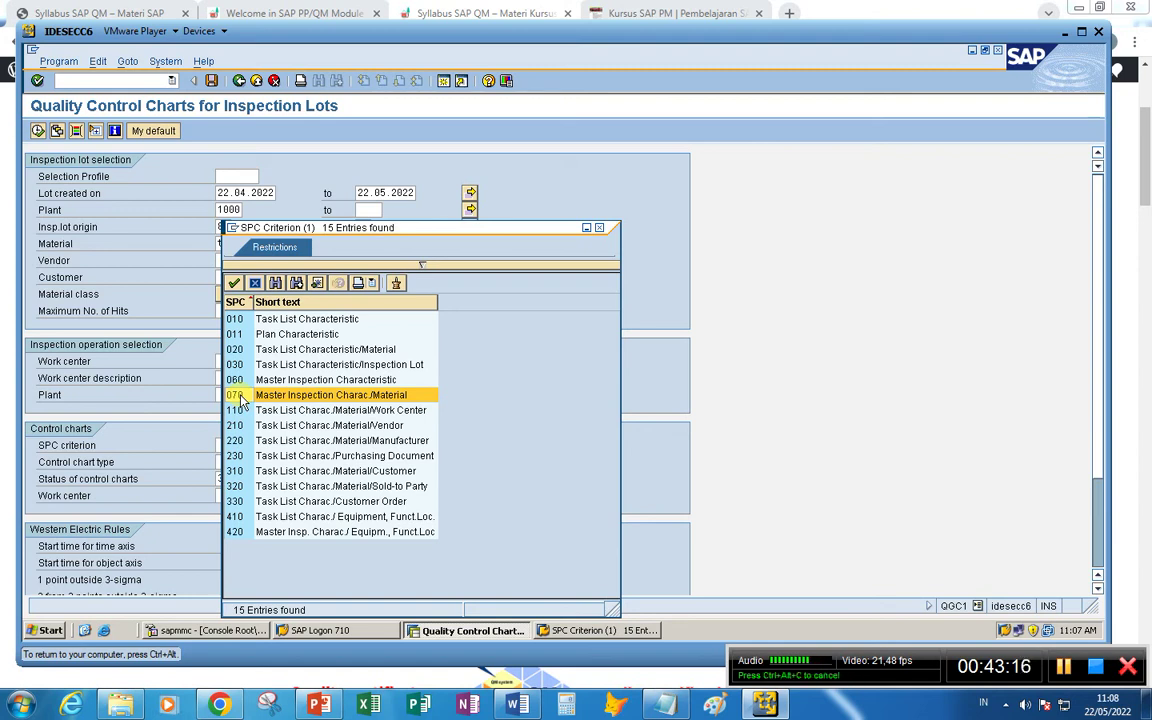
pyautogui.doubleClick(240, 397)
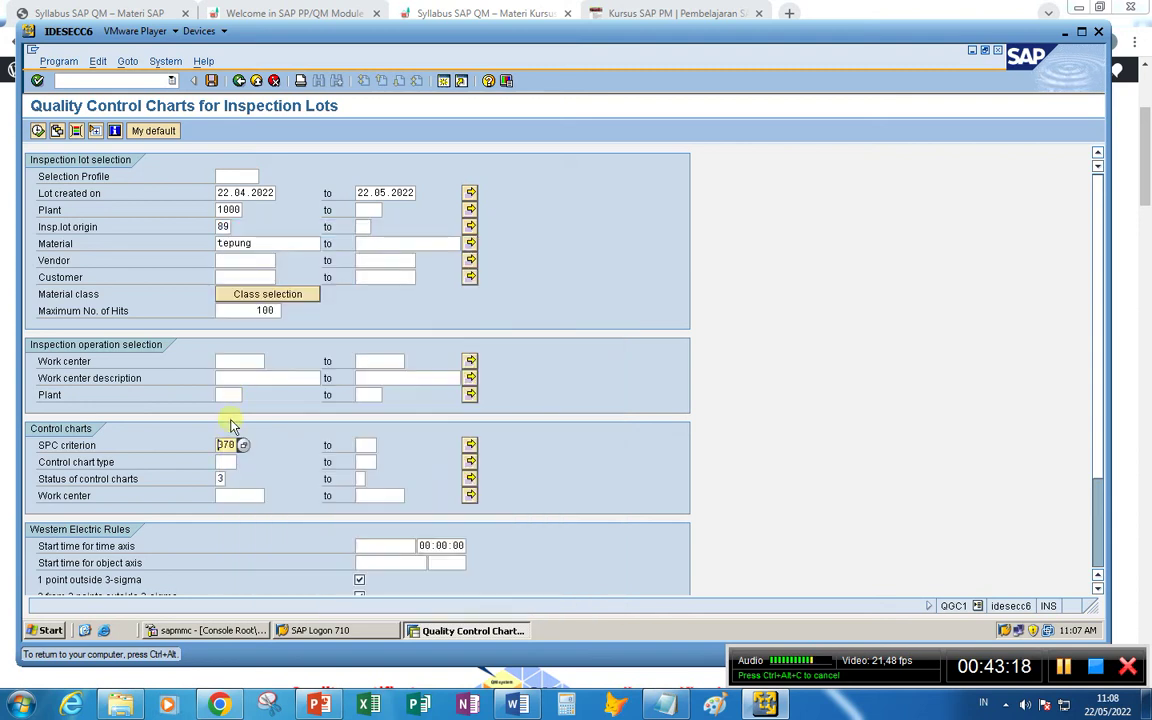
# - Set the control chart type to 215 (Shewhart chart for X bar / S / USA)
pyautogui.click(225, 462)
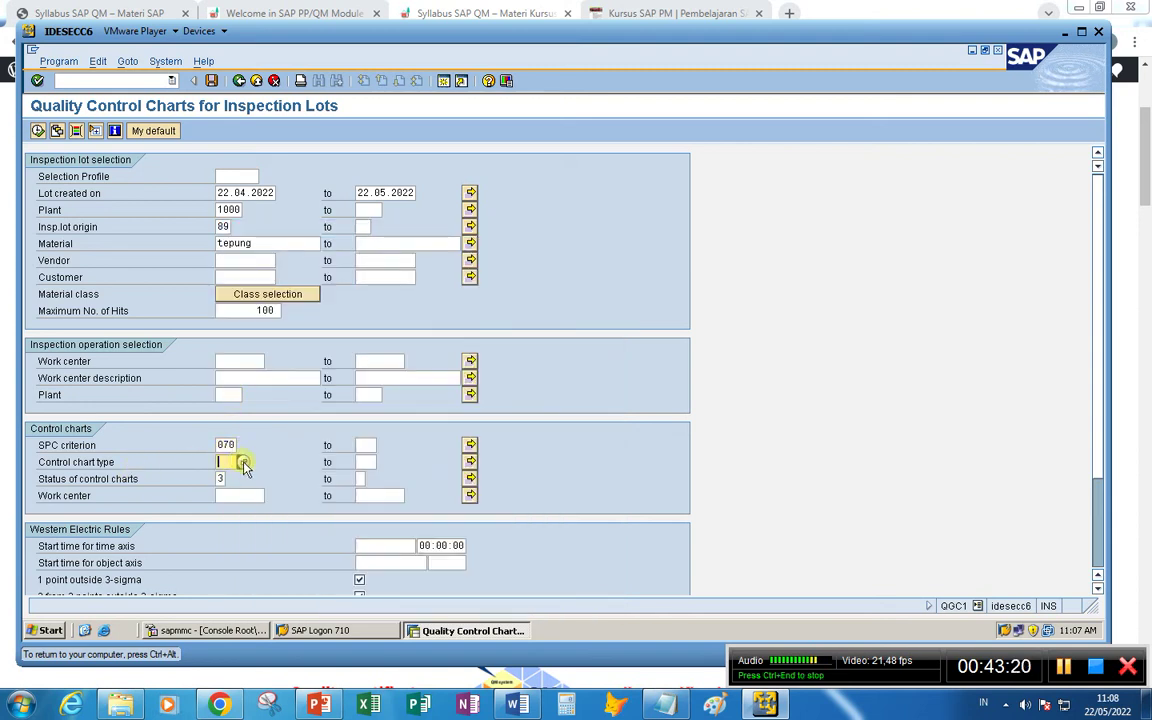
pyautogui.click(241, 461)
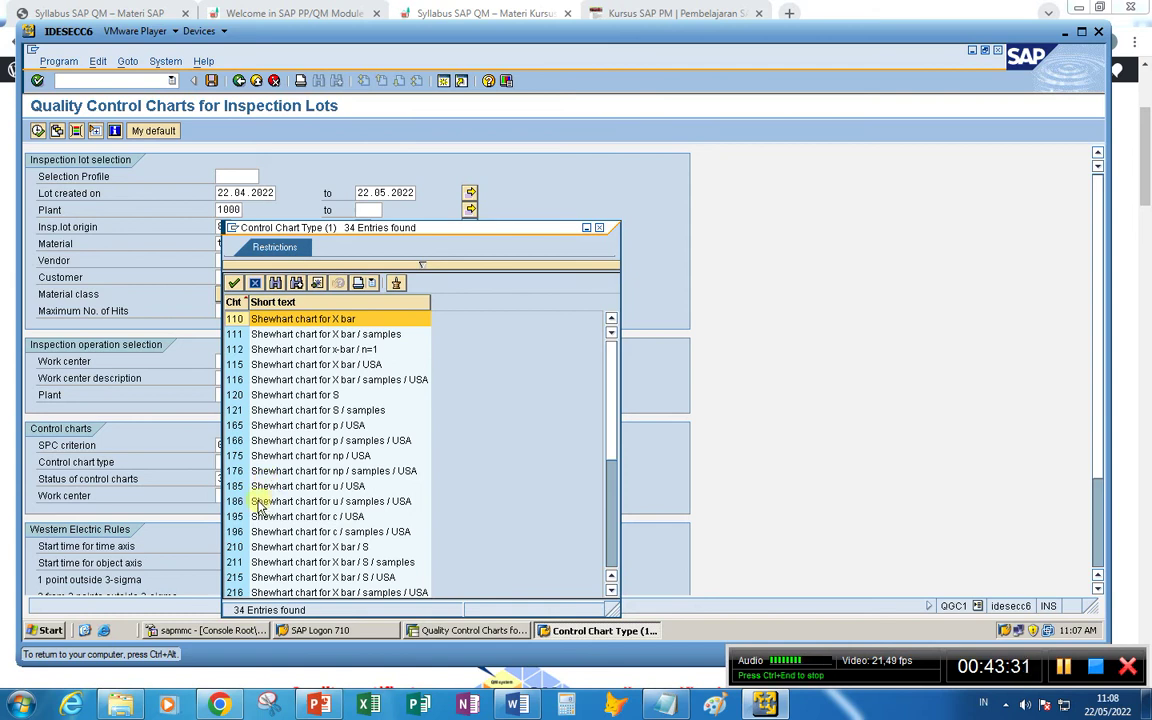
pyautogui.scroll(-1, 232, 495)
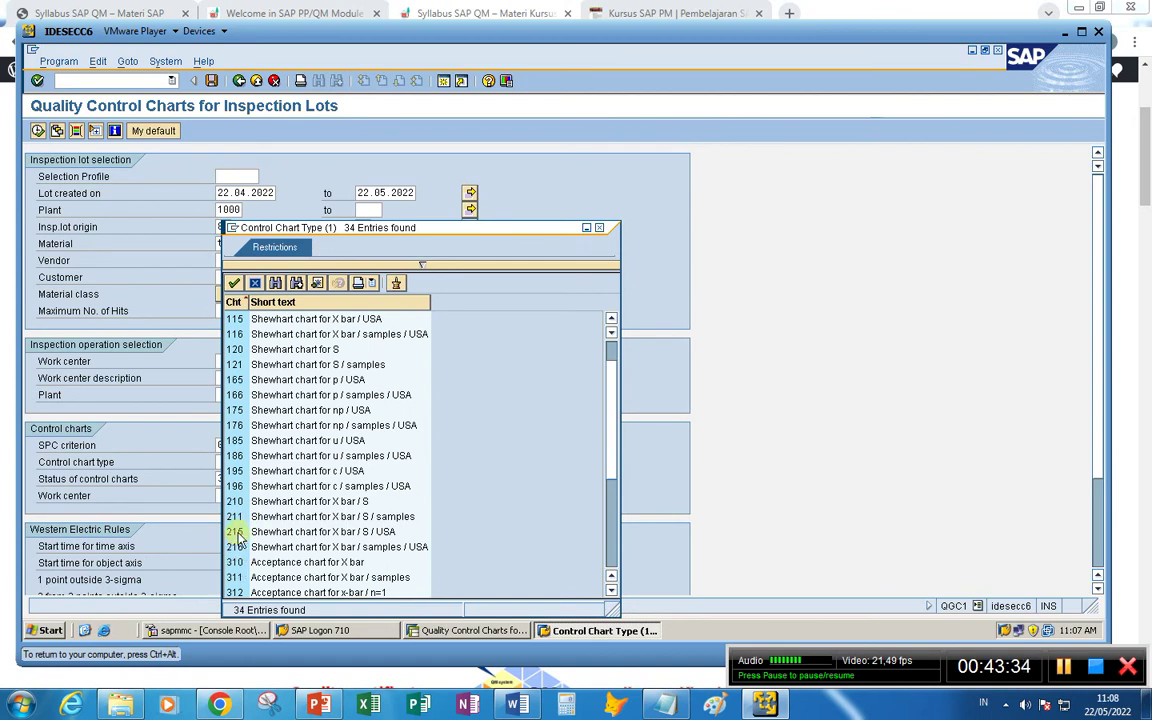
pyautogui.scroll(-1, 238, 540)
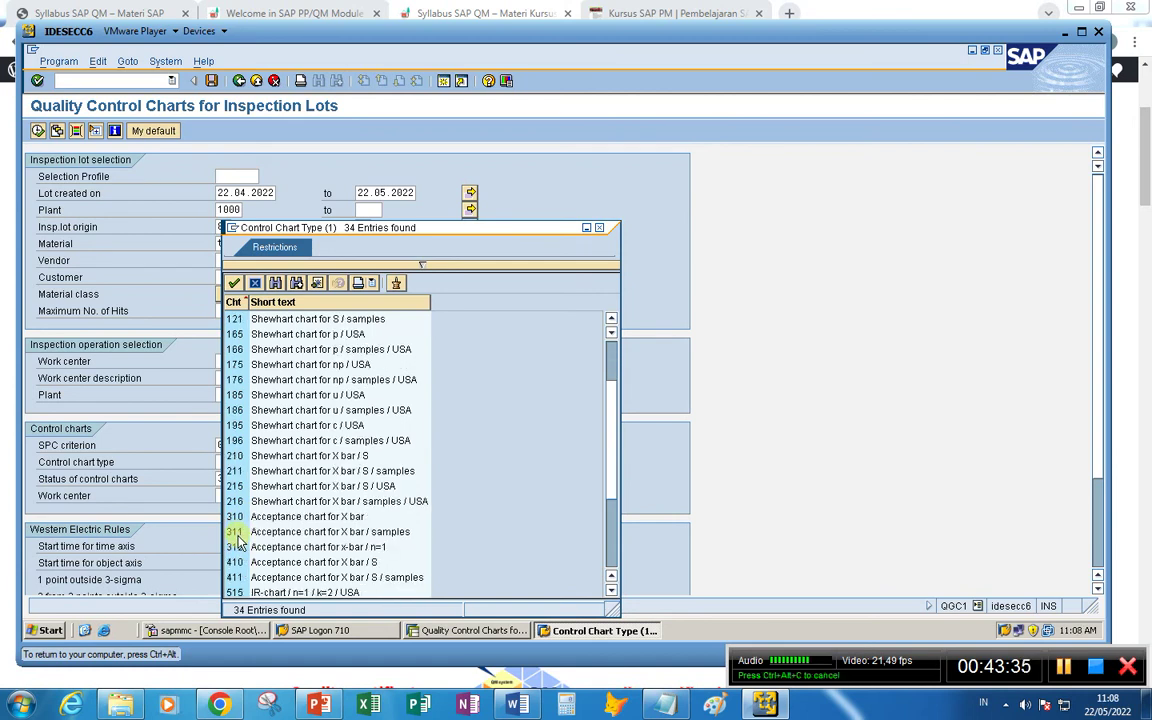
pyautogui.click(234, 471)
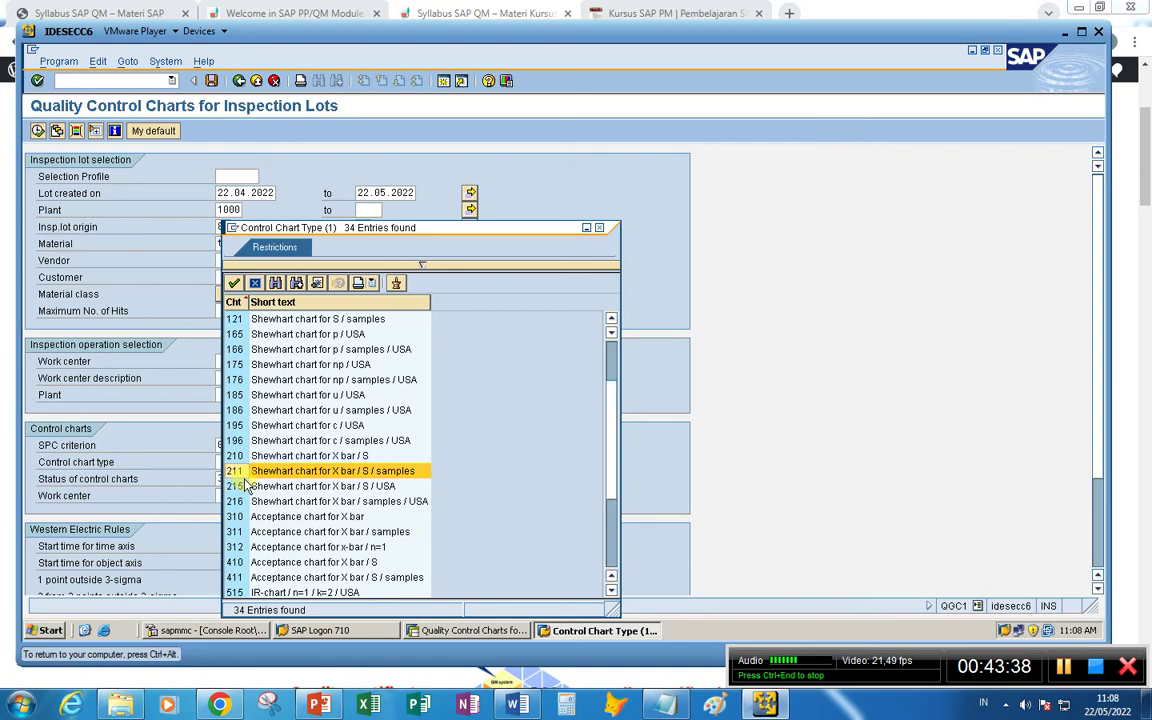
pyautogui.click(247, 487)
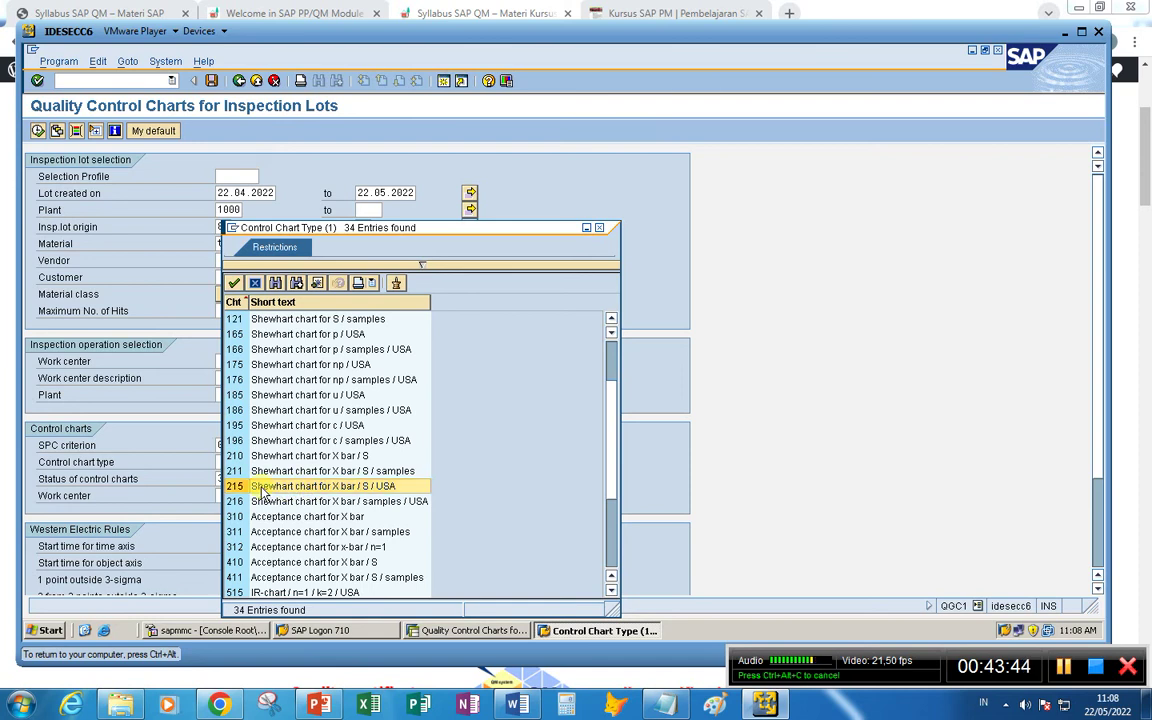
pyautogui.doubleClick(268, 488)
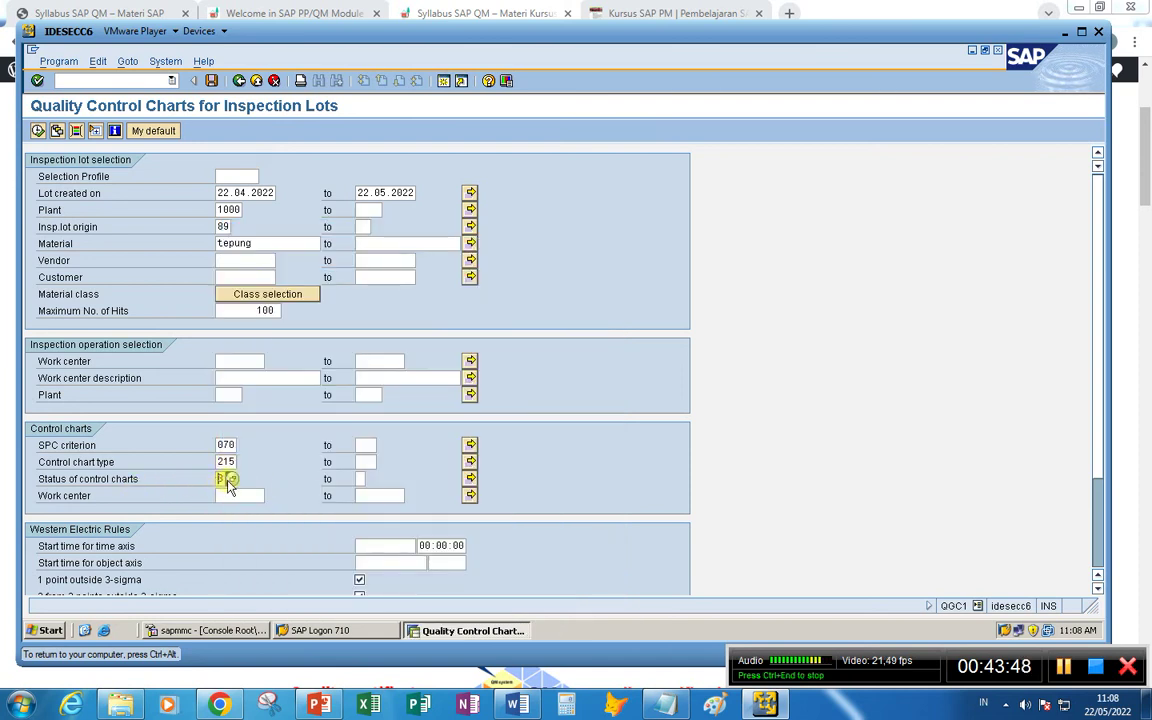
# - Adjust the status of control charts criterion, execute the selection and look through all columns of the control chart overview
pyautogui.click(220, 480)
pyautogui.doubleClick(95, 213)
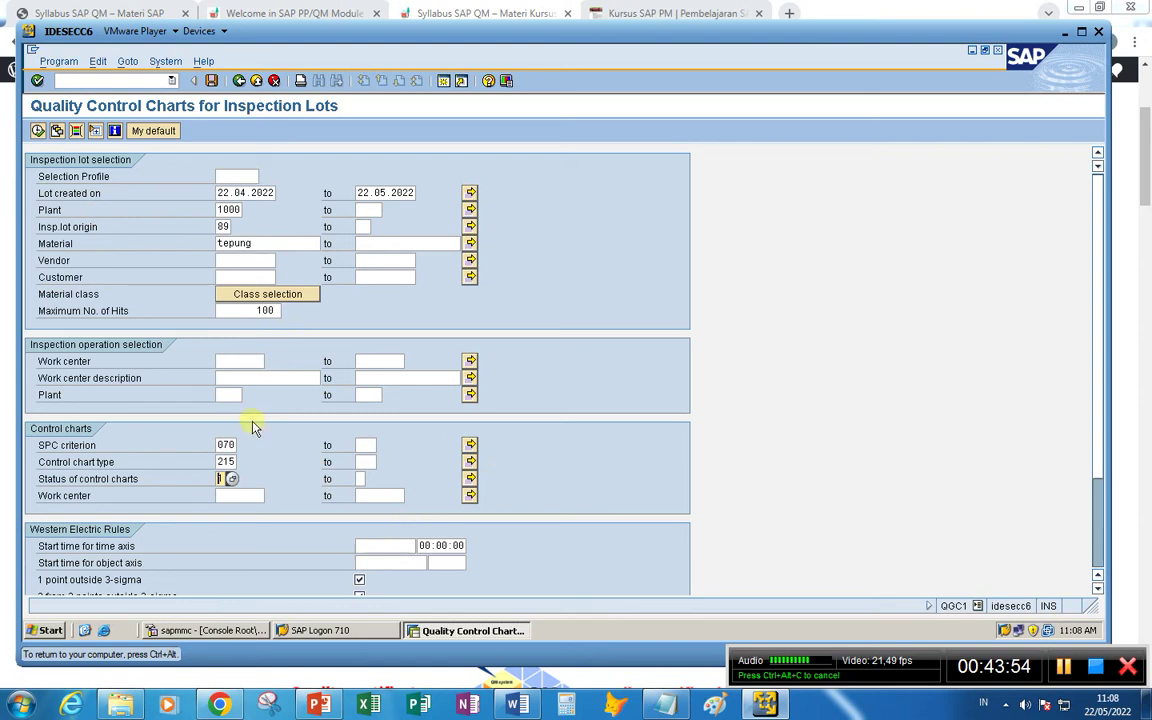
pyautogui.click(37, 131)
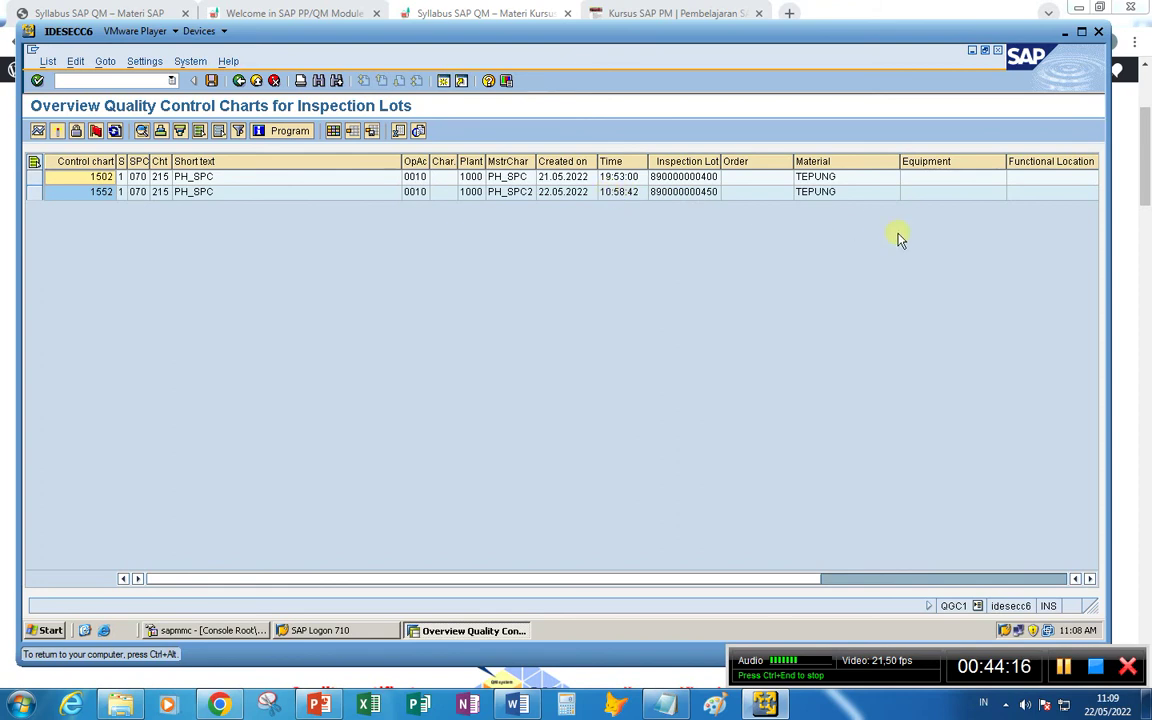
pyautogui.click(1090, 579)
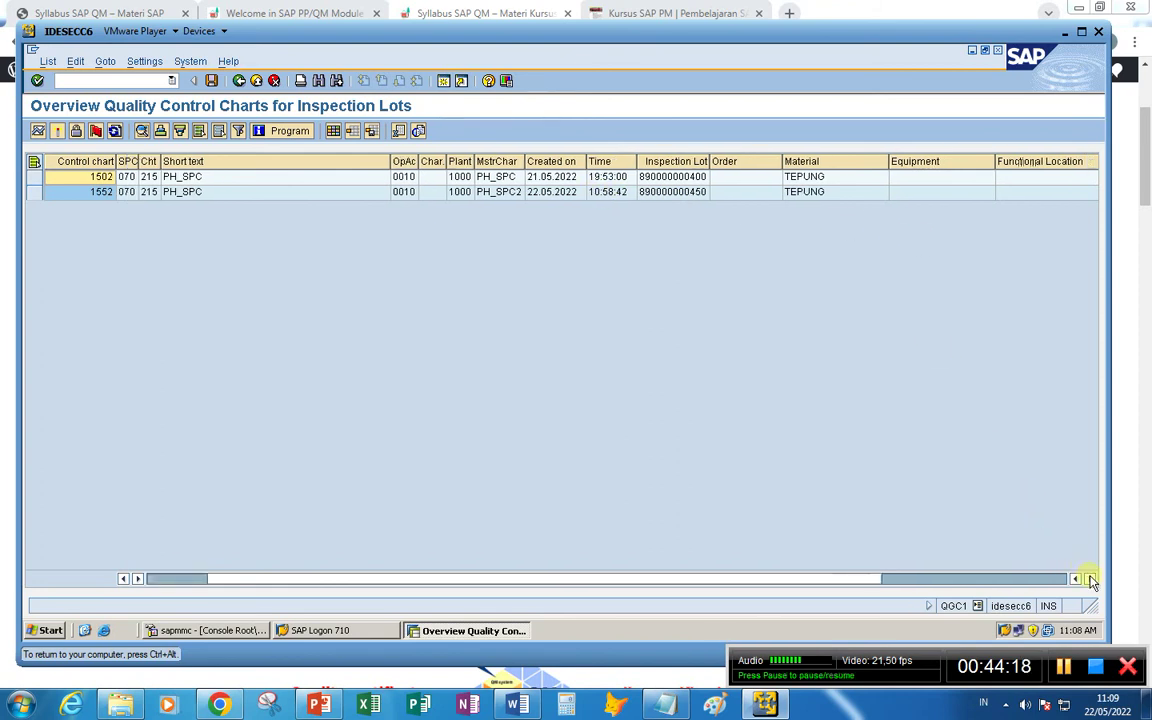
pyautogui.click(1090, 579)
pyautogui.click(1090, 579)
pyautogui.click(1090, 579)
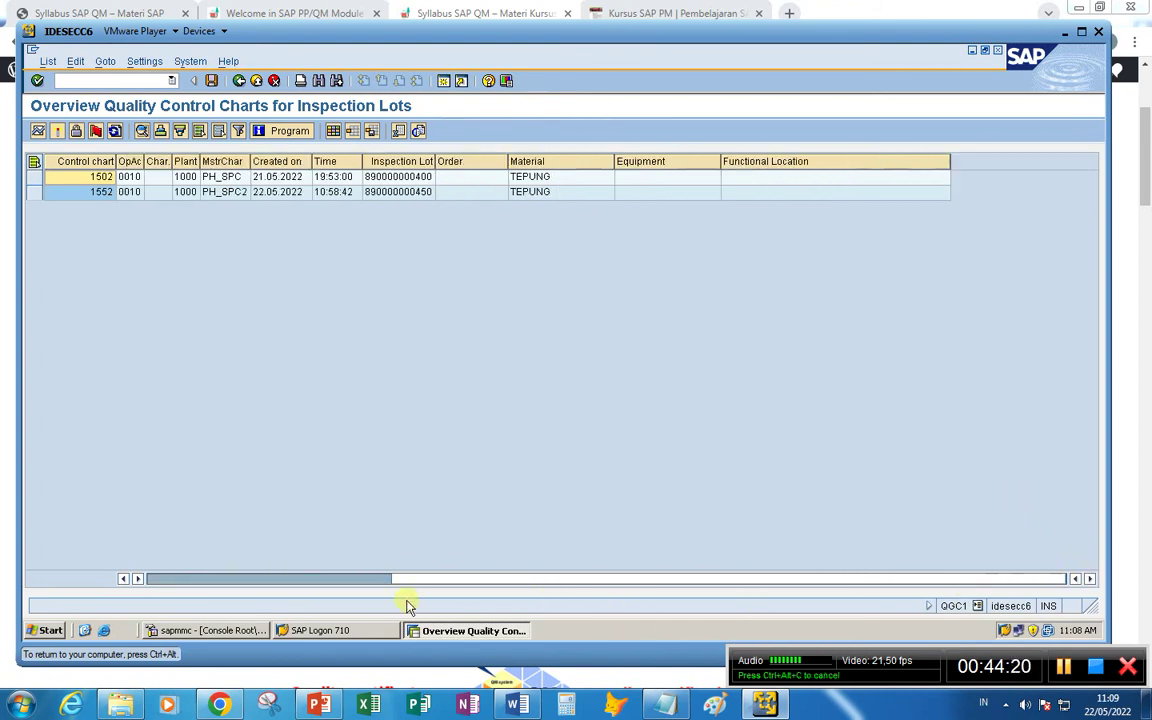
pyautogui.click(154, 579)
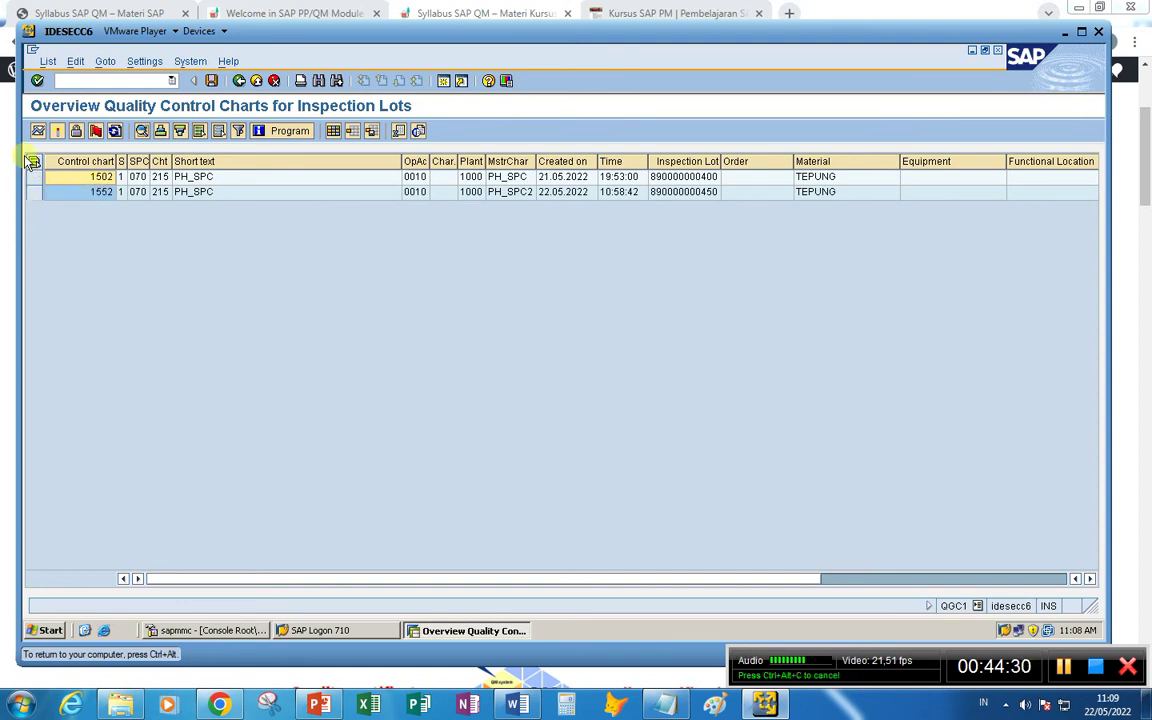
pyautogui.click(38, 191)
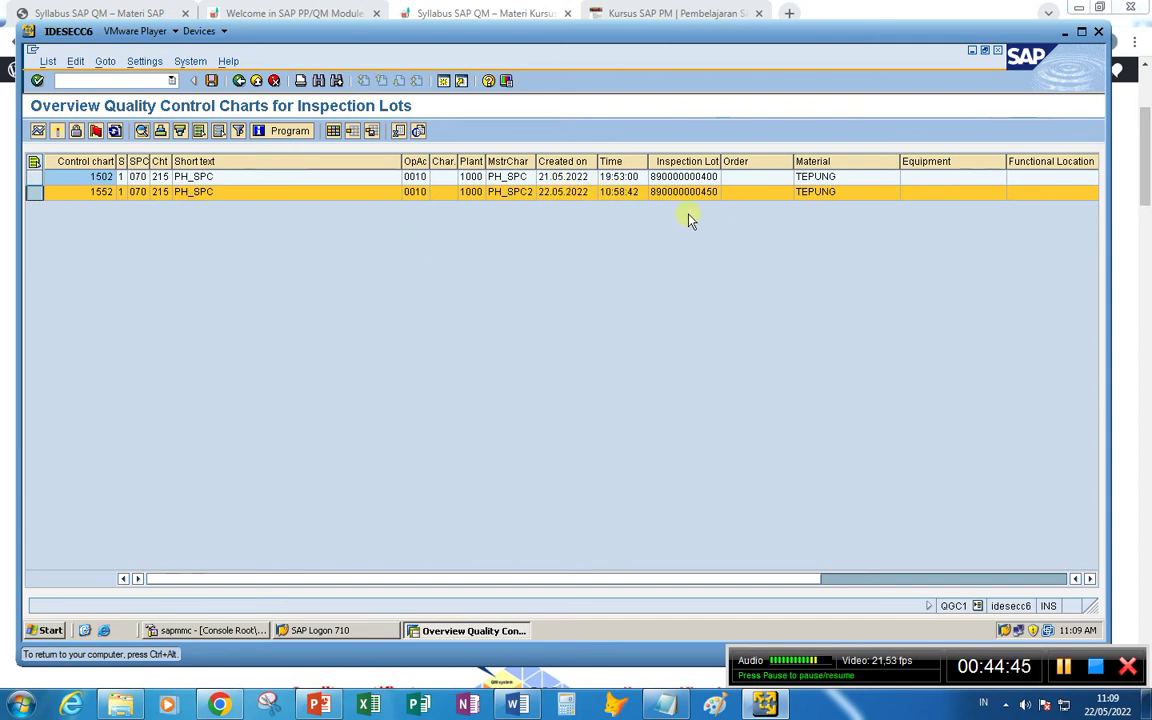
pyautogui.click(669, 706)
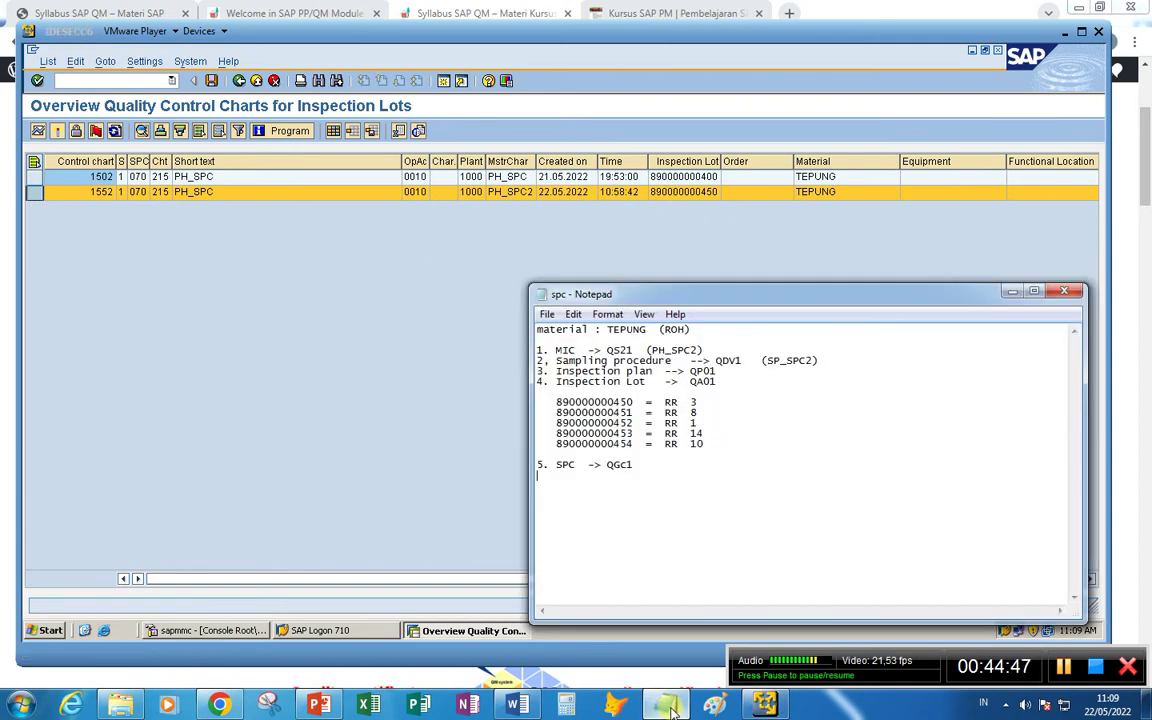
pyautogui.doubleClick(560, 402)
pyautogui.click(662, 357)
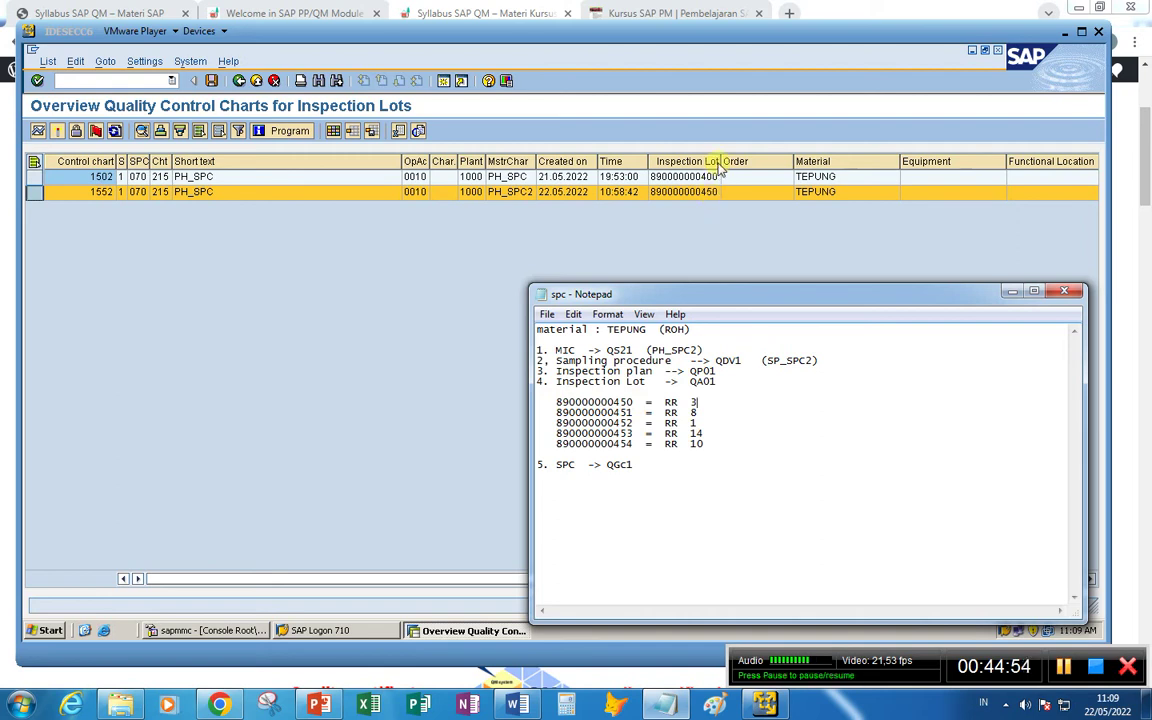
# - Back in SAP, widen the Inspection Lot column and display the selected control chart in an enlarged graphic area below the list
pyautogui.click(758, 239)
pyautogui.moveTo(723, 162); pyautogui.dragTo(735, 161)
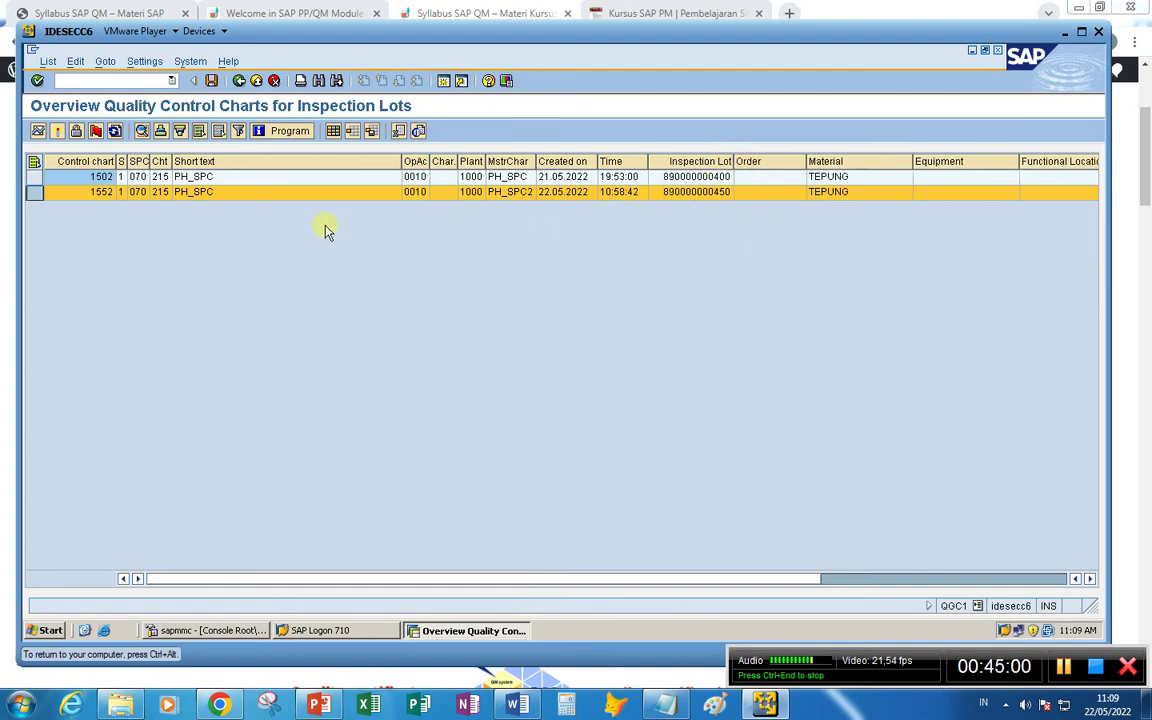
pyautogui.click(38, 132)
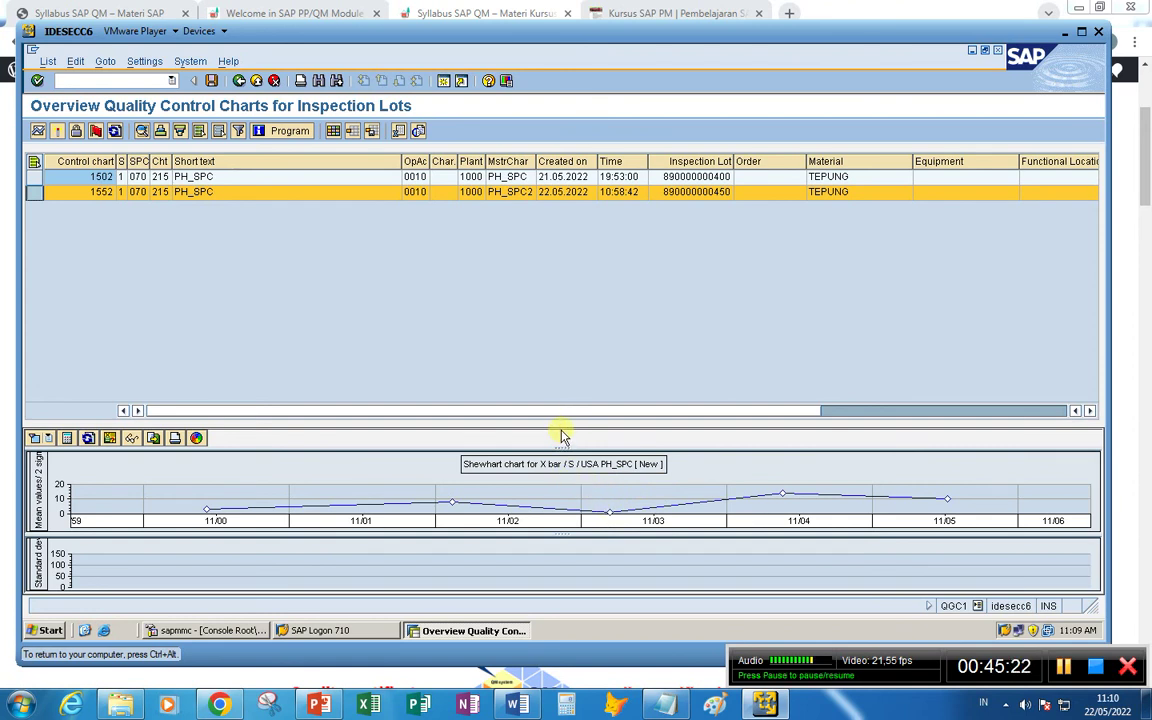
pyautogui.moveTo(561, 429); pyautogui.dragTo(543, 252)
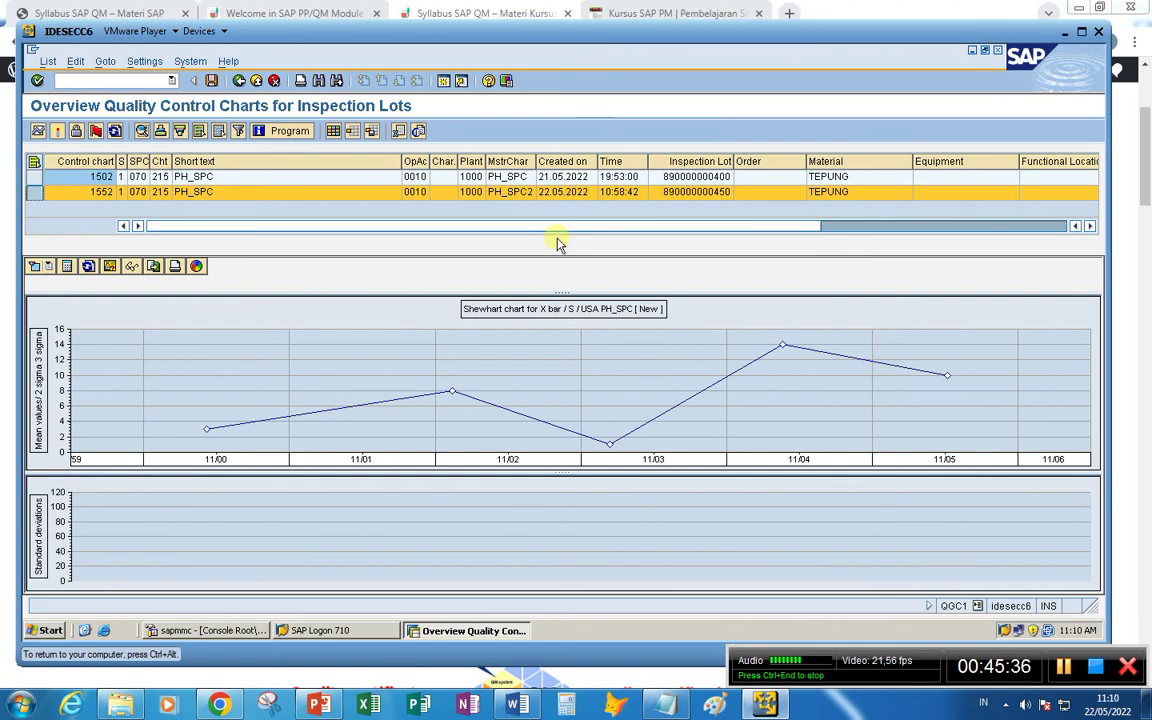
pyautogui.moveTo(558, 248); pyautogui.dragTo(564, 205)
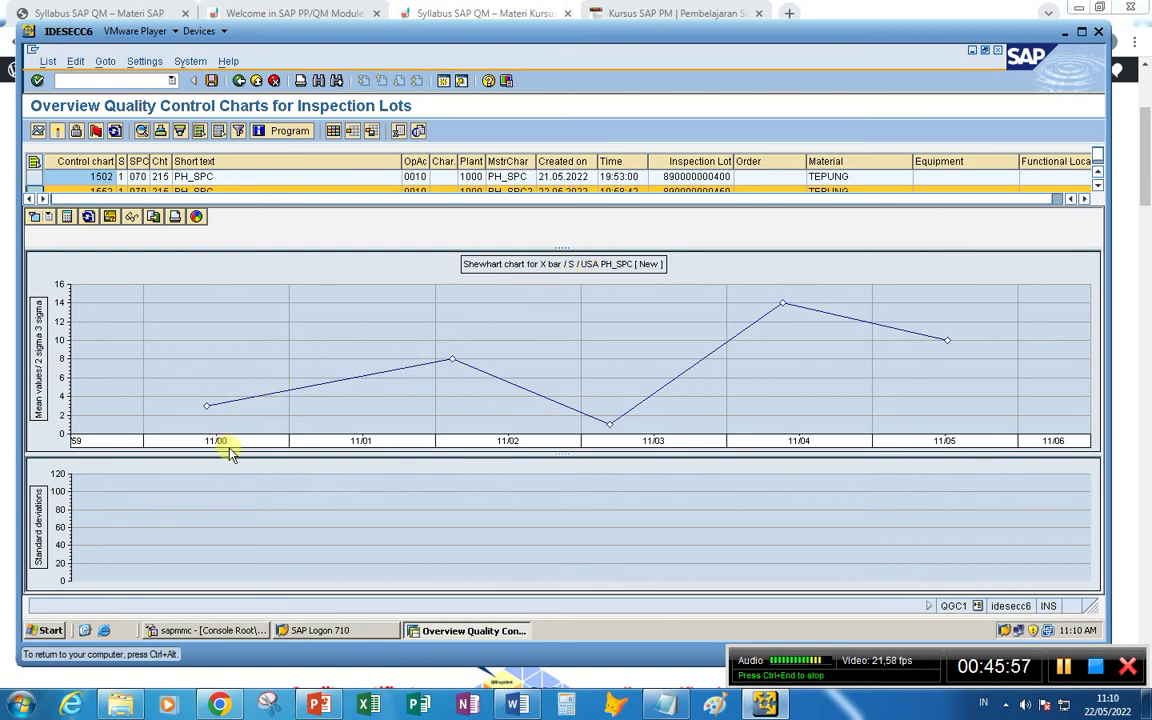
pyautogui.click(101, 447)
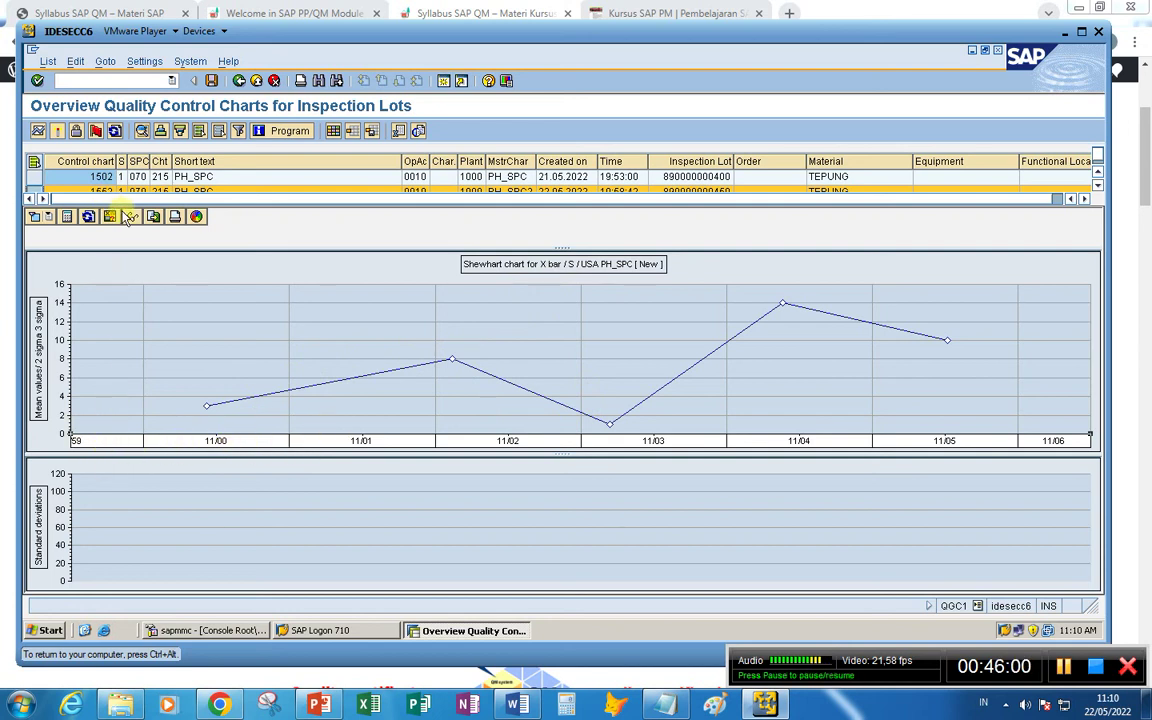
pyautogui.moveTo(121, 161); pyautogui.dragTo(128, 161)
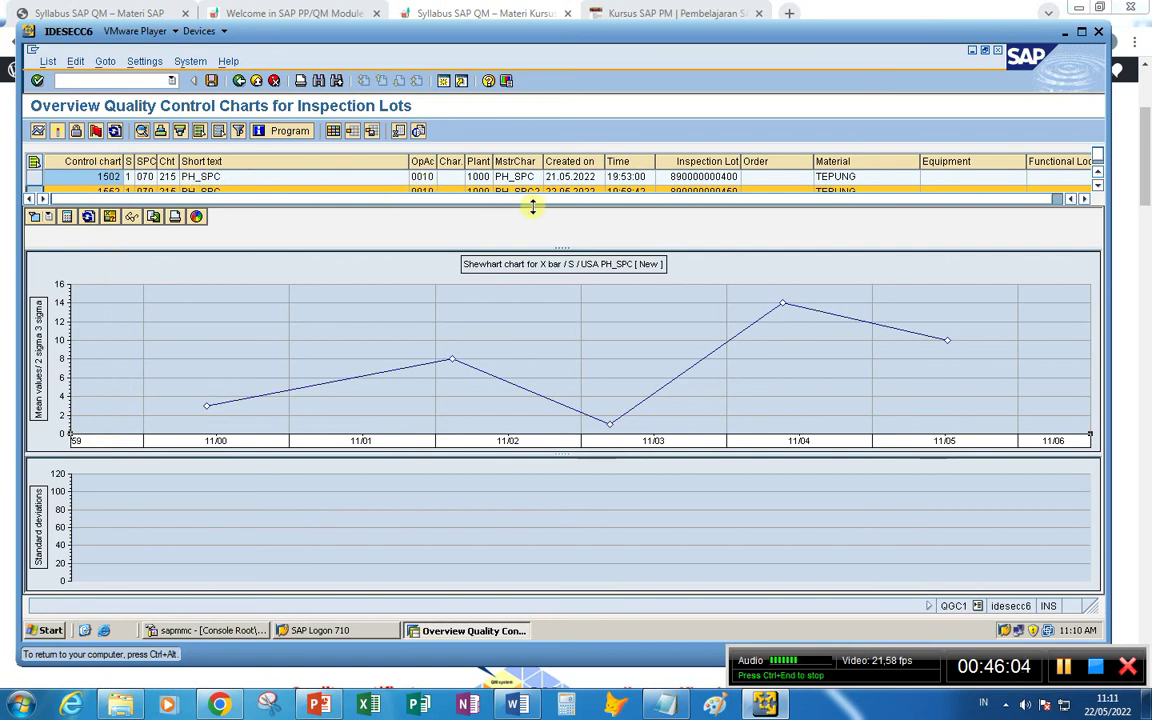
pyautogui.moveTo(533, 206); pyautogui.dragTo(533, 215)
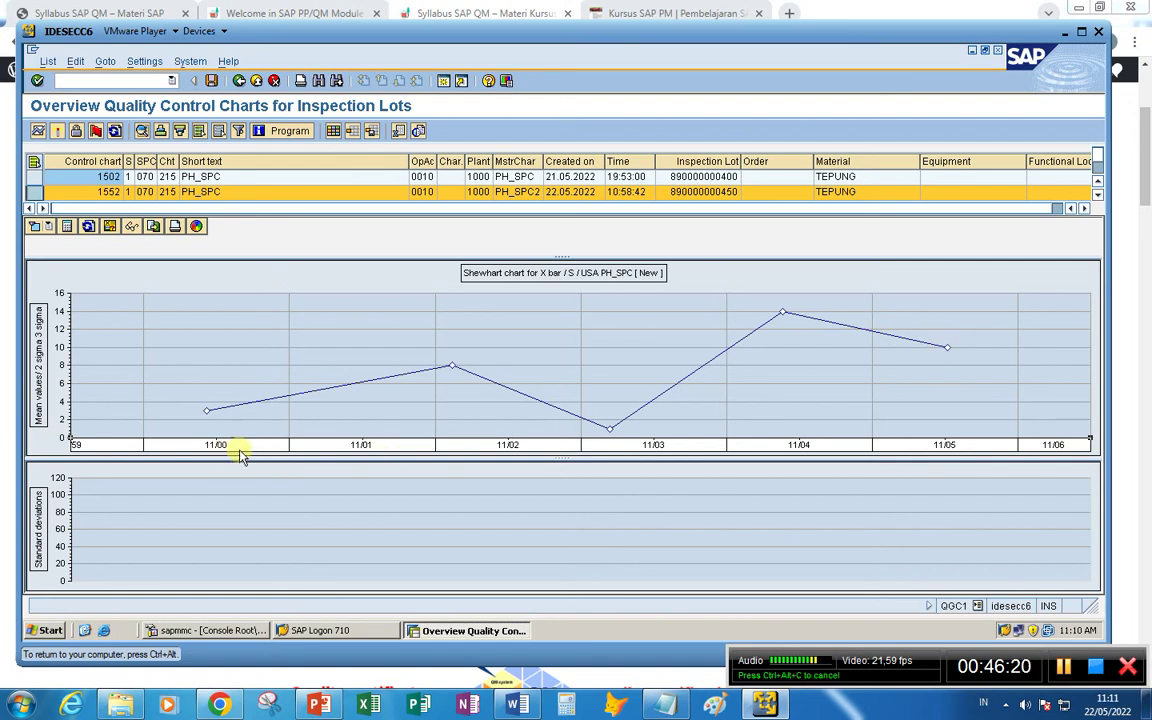
# - Compare the points plotted in the control chart with the recorded lot results in the Notepad spc notes
pyautogui.click(665, 703)
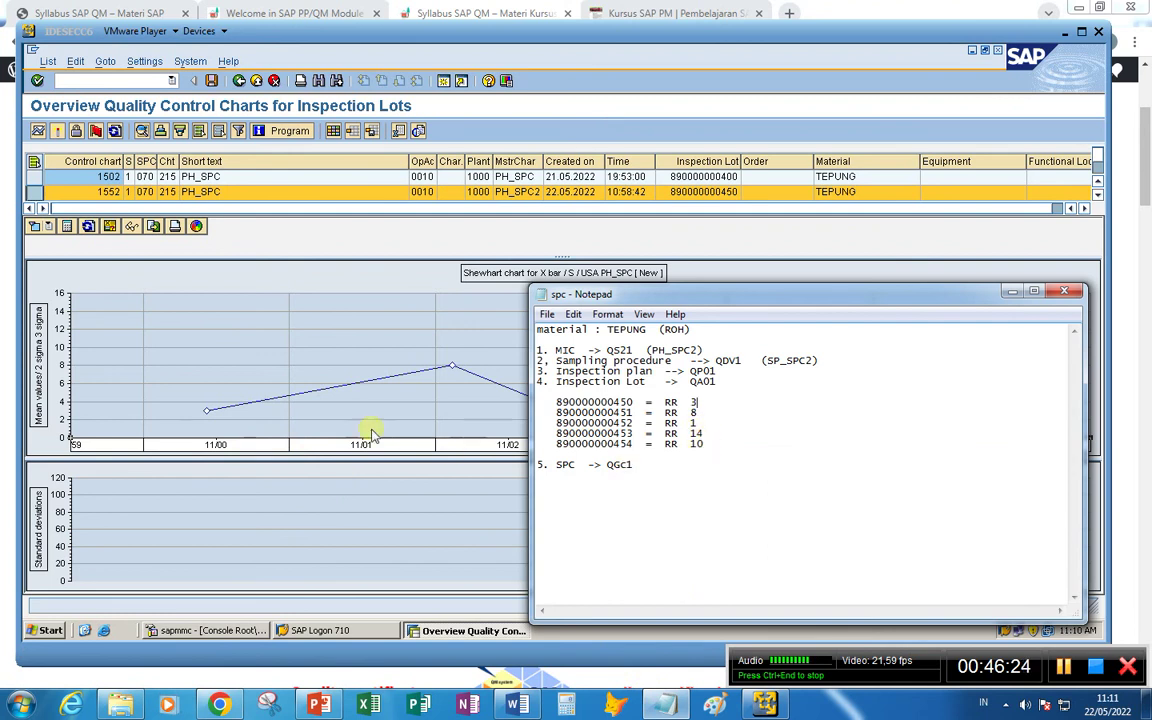
pyautogui.click(204, 416)
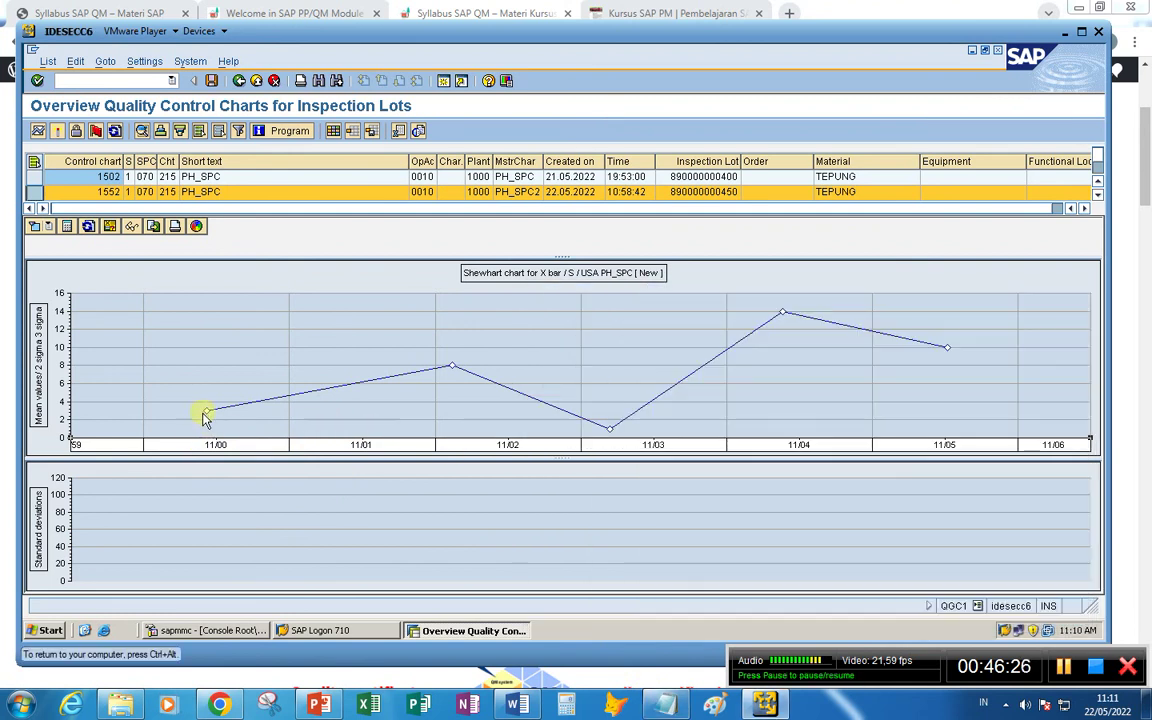
pyautogui.click(665, 705)
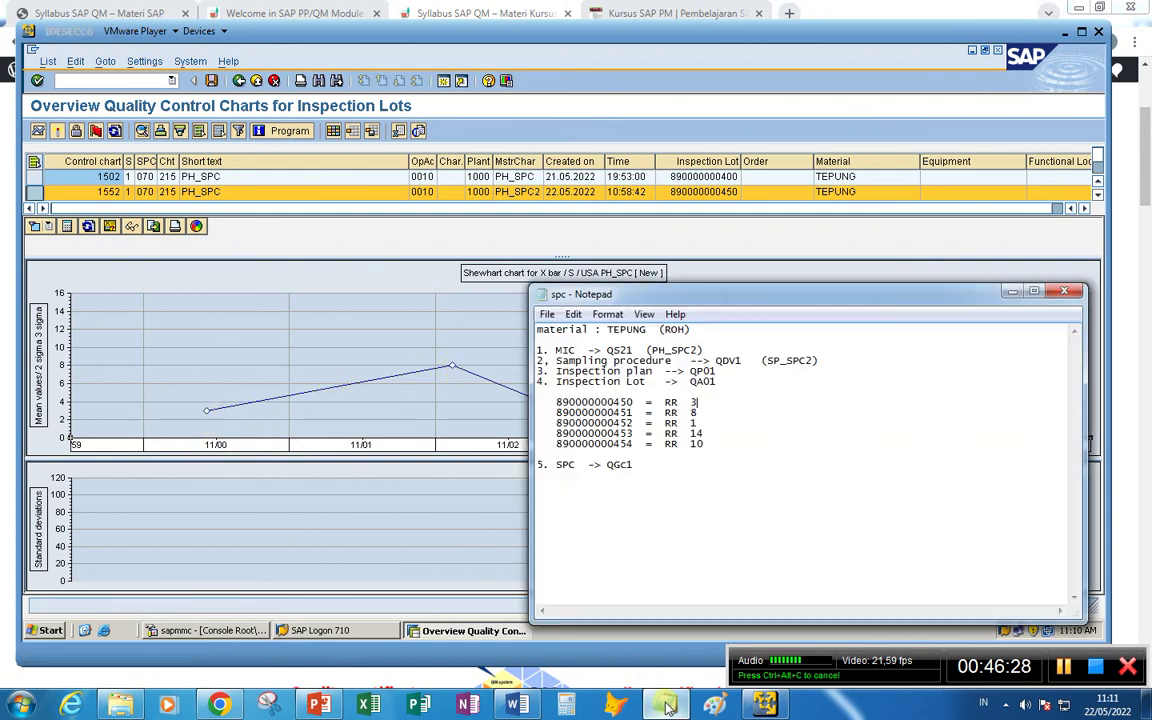
pyautogui.click(667, 707)
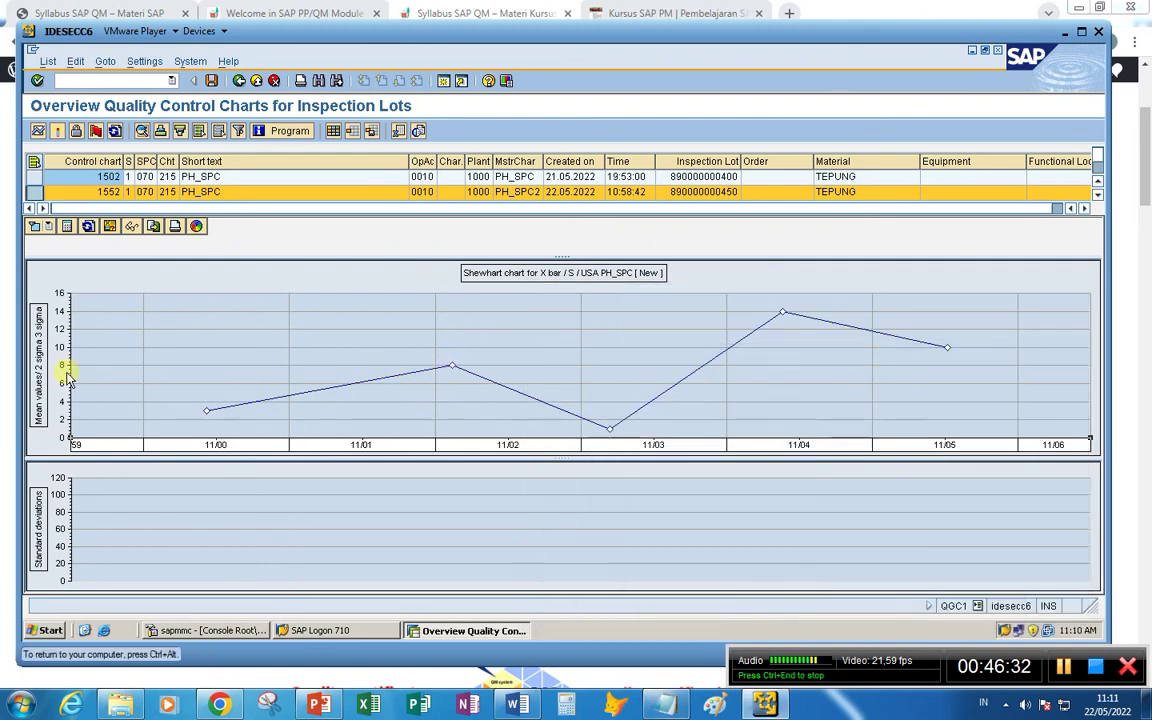
pyautogui.click(665, 705)
pyautogui.click(663, 705)
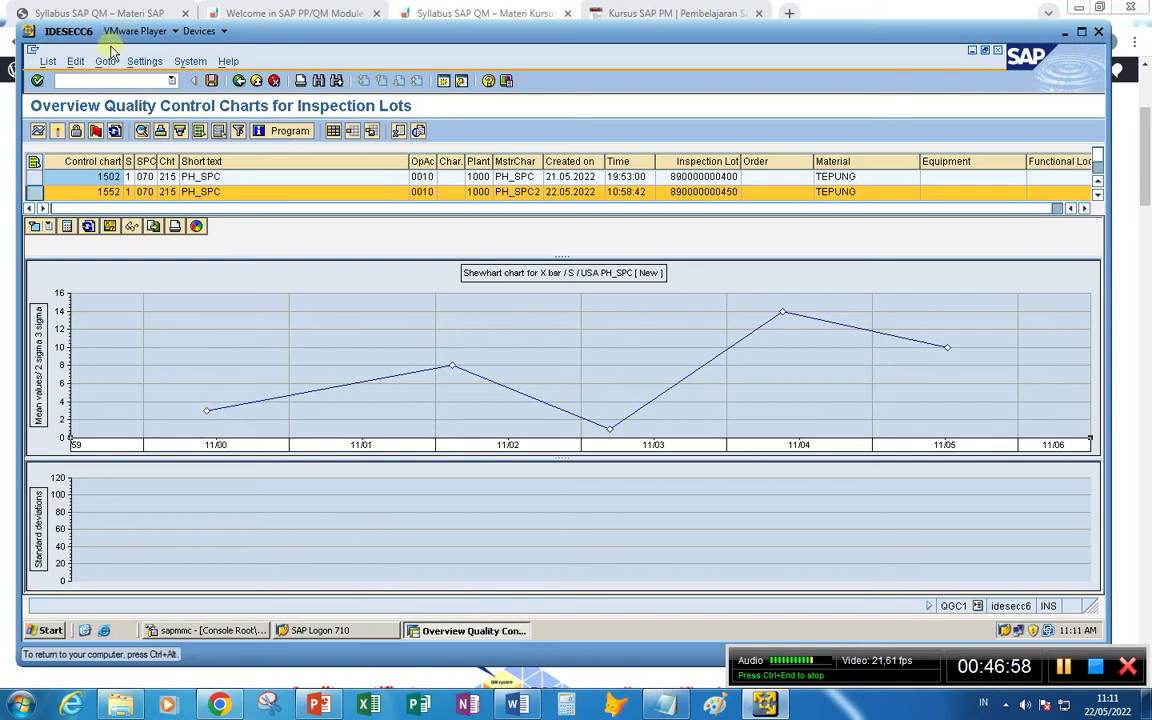
# - Start transaction SPRO in a new SAP session with /ospro and display the SAP Reference IMG
pyautogui.click(95, 80)
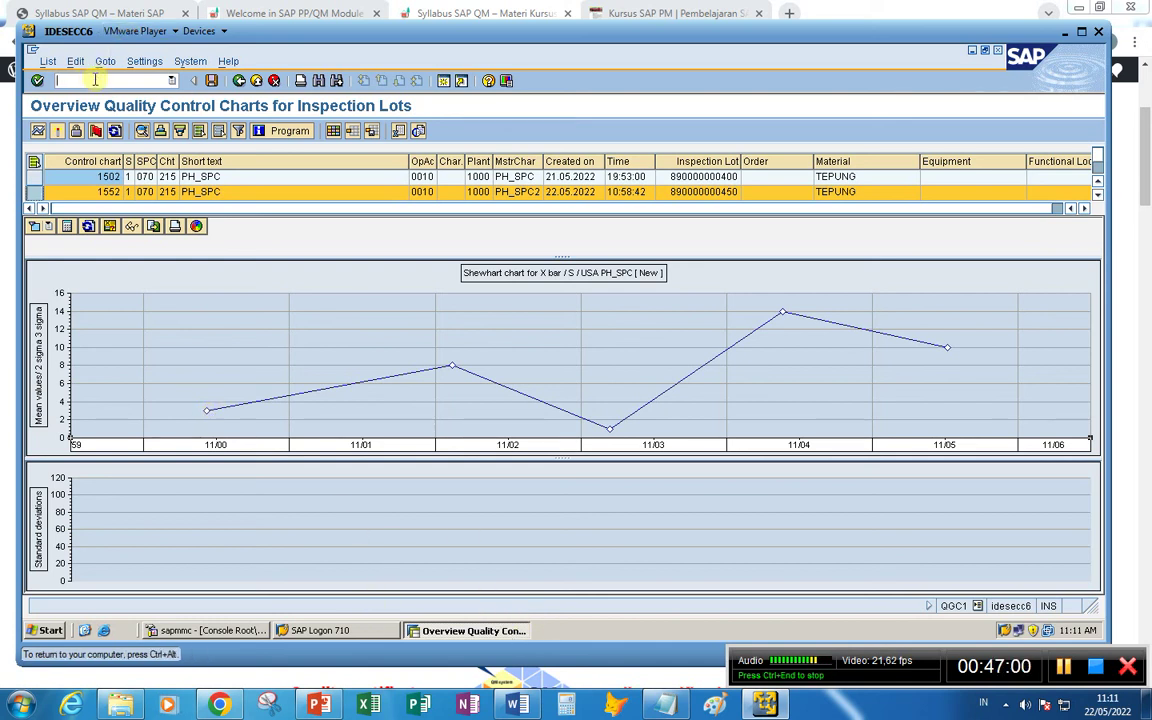
pyautogui.write('/os')
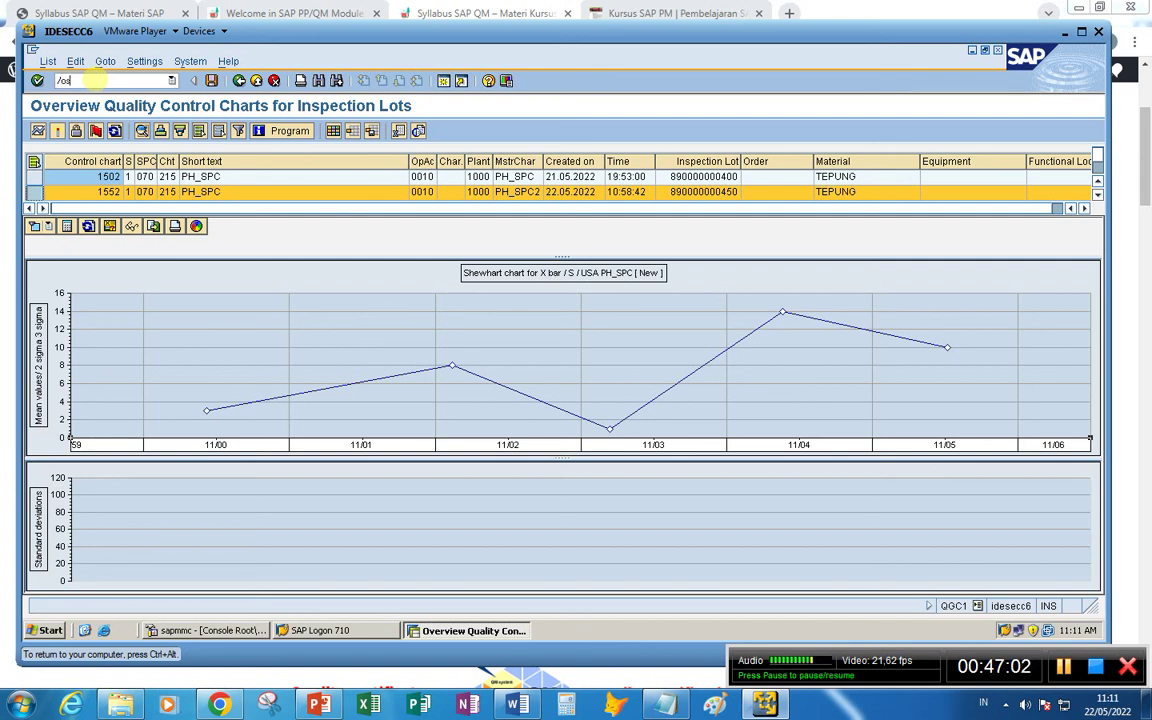
pyautogui.write('pro')
pyautogui.press('Return')
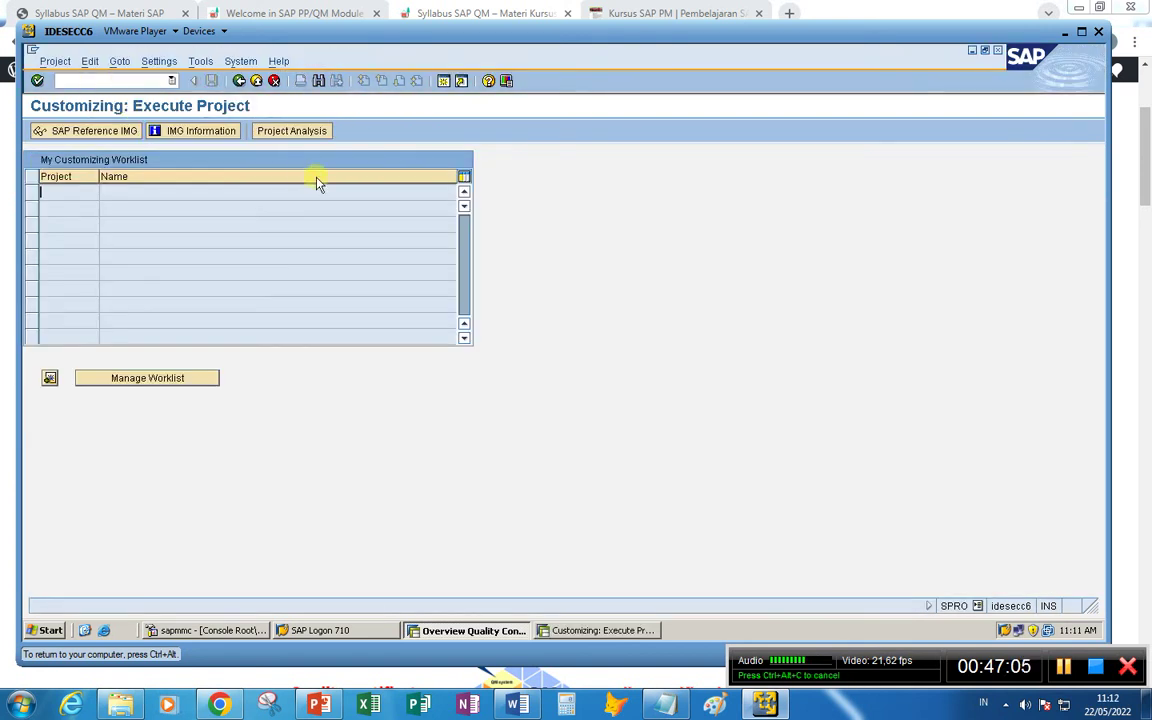
pyautogui.click(110, 125)
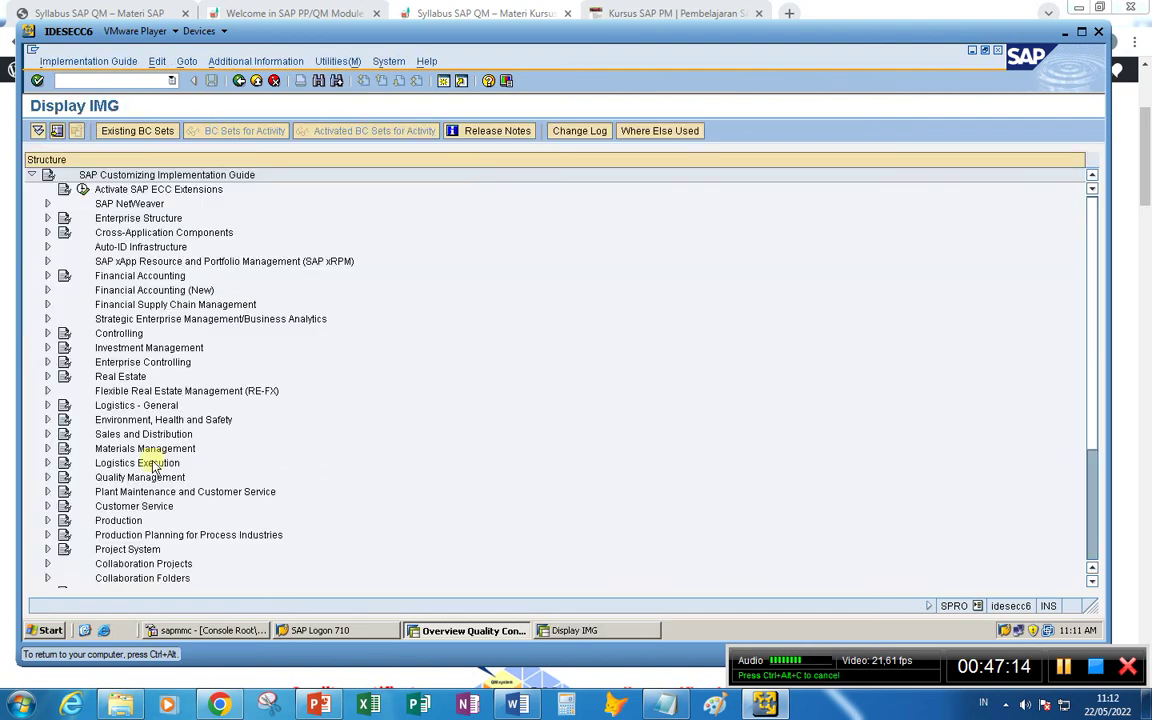
# - Expand Quality Management, Quality Planning, Basic Data and Sample, SPC in the IMG down to the Statistical Process Control activities
pyautogui.click(48, 479)
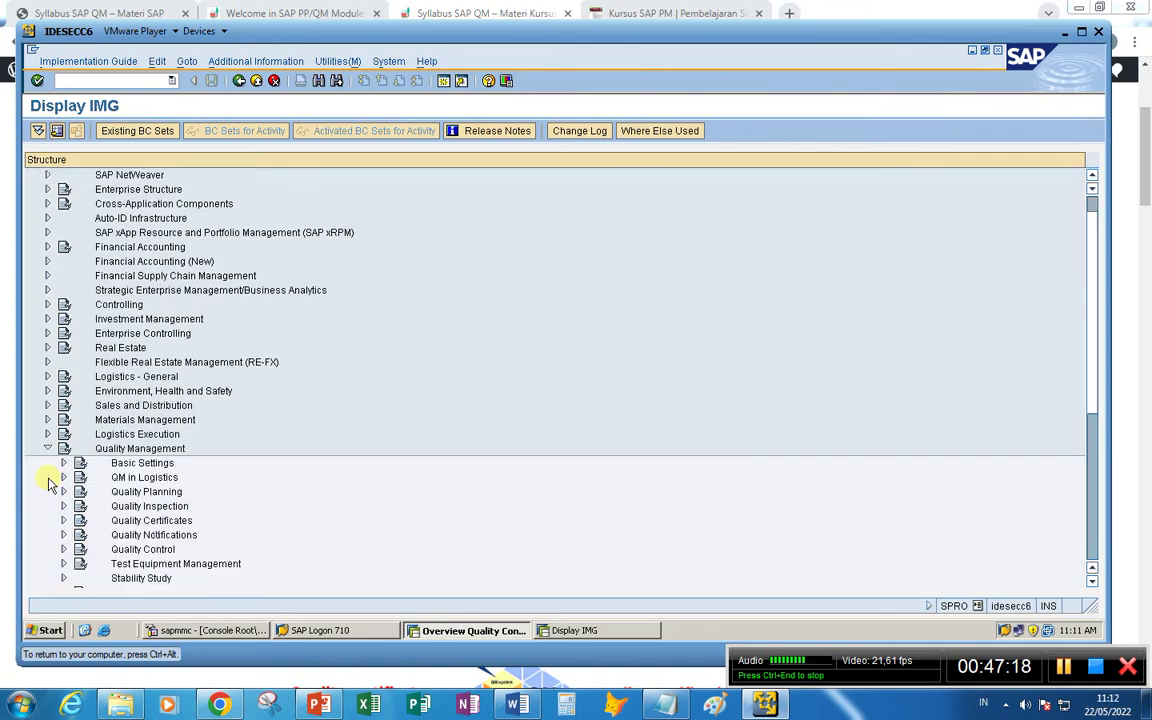
pyautogui.scroll(-4, 188, 489)
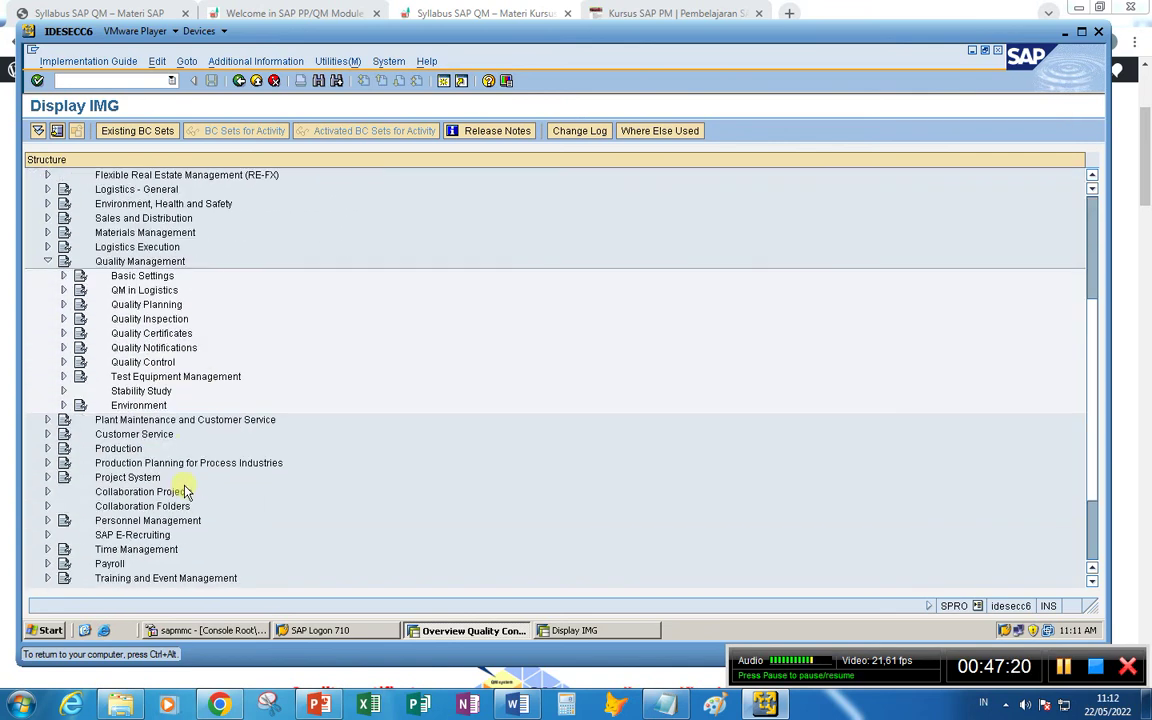
pyautogui.click(64, 305)
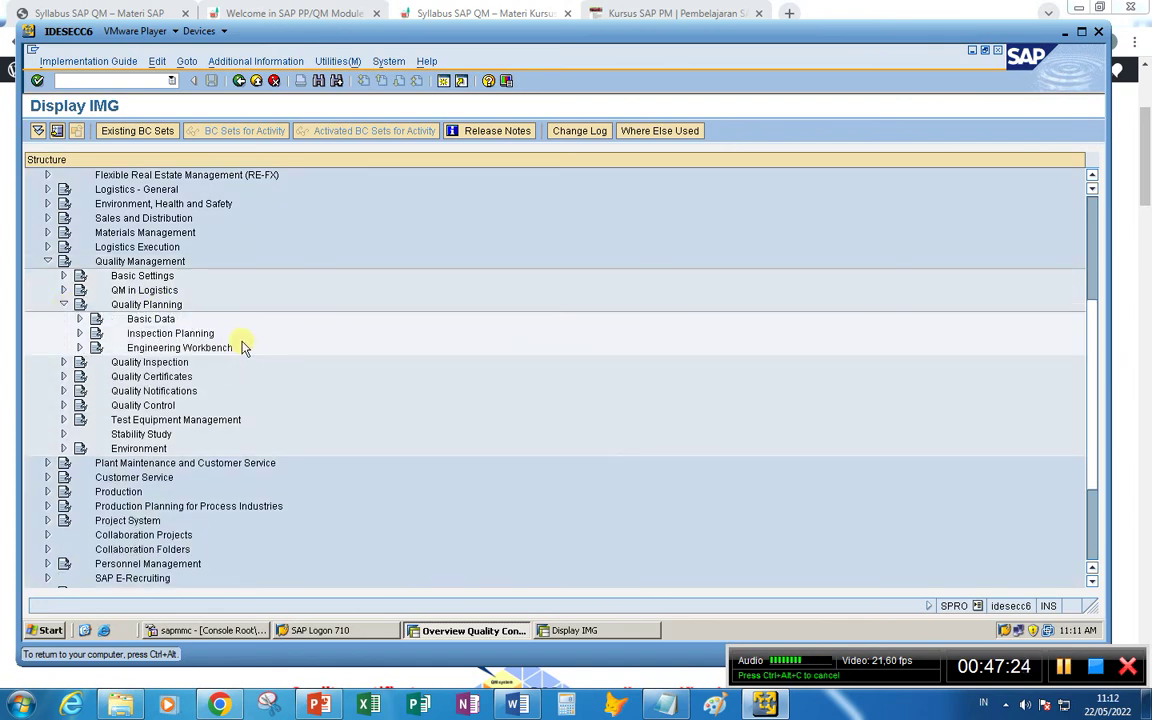
pyautogui.click(80, 318)
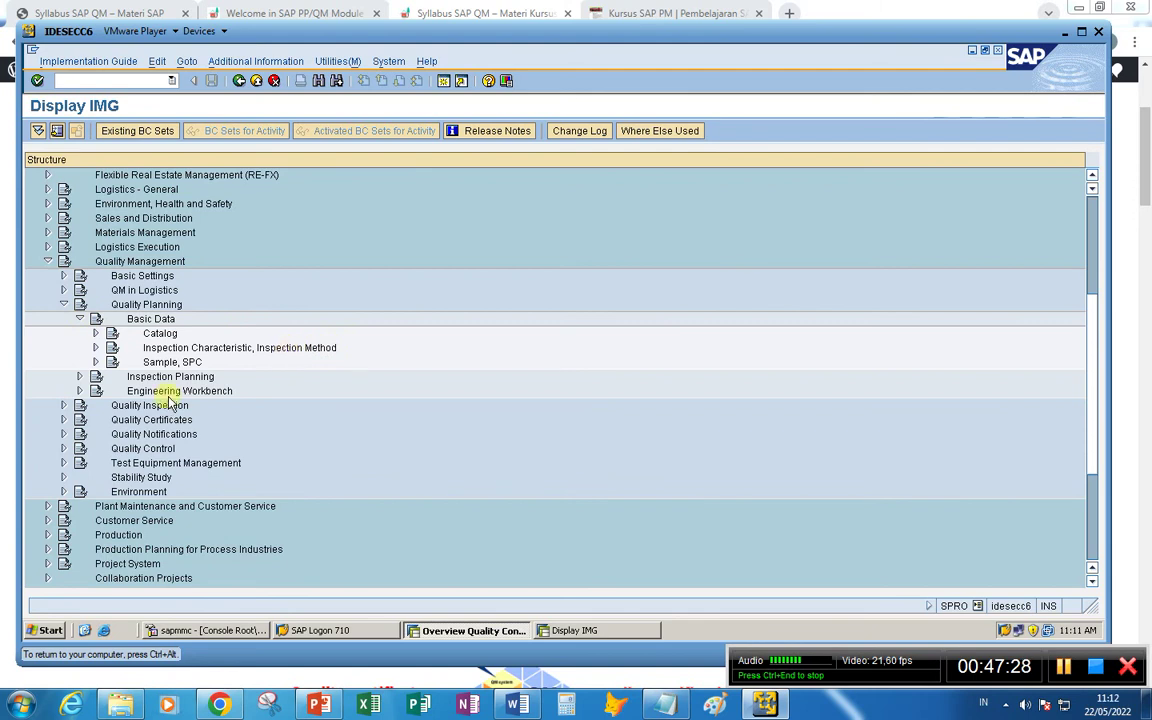
pyautogui.click(95, 362)
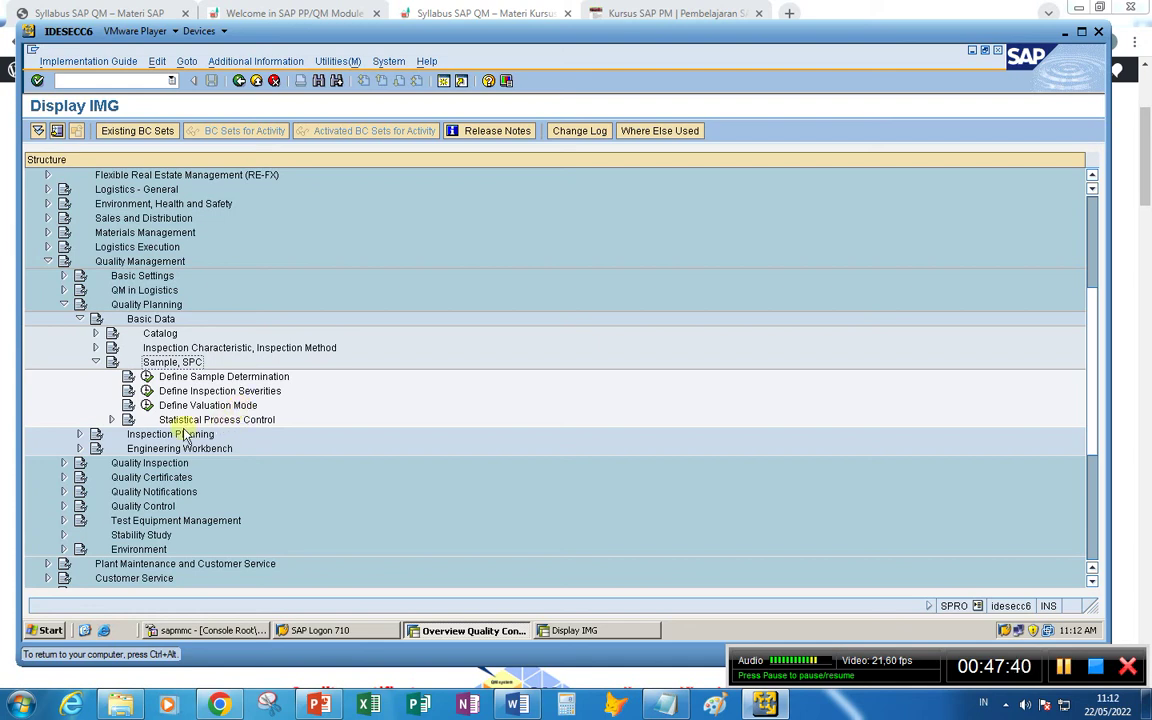
pyautogui.click(112, 420)
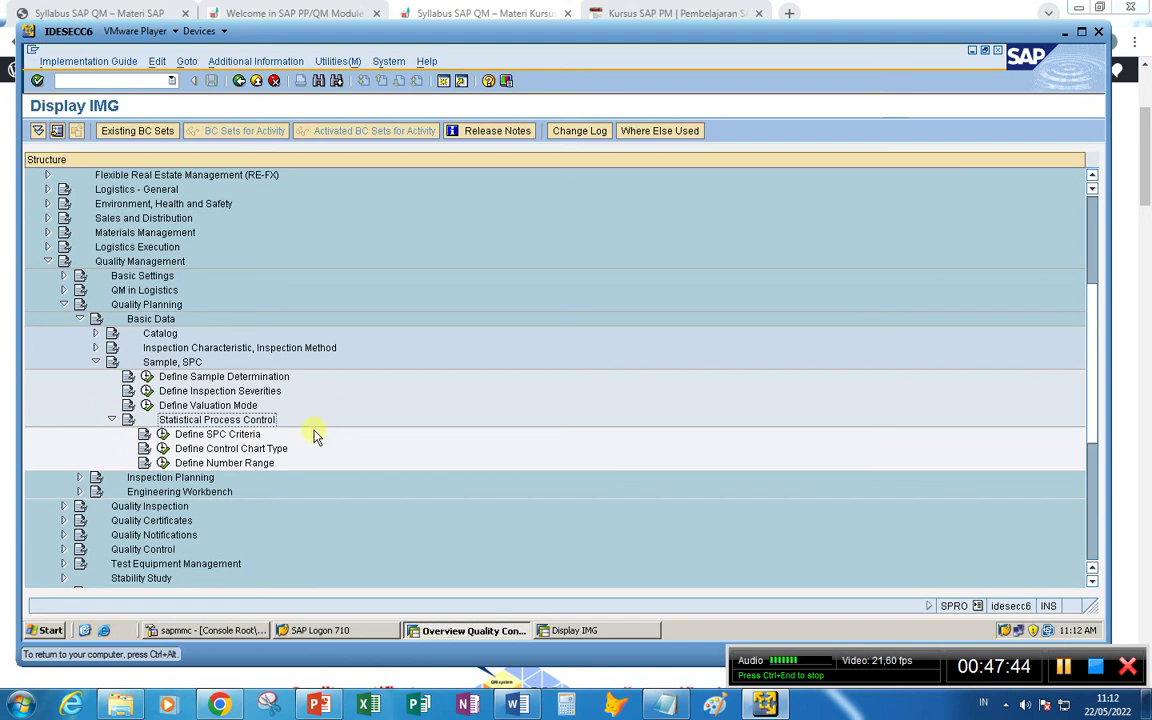
pyautogui.scroll(-2, 278, 429)
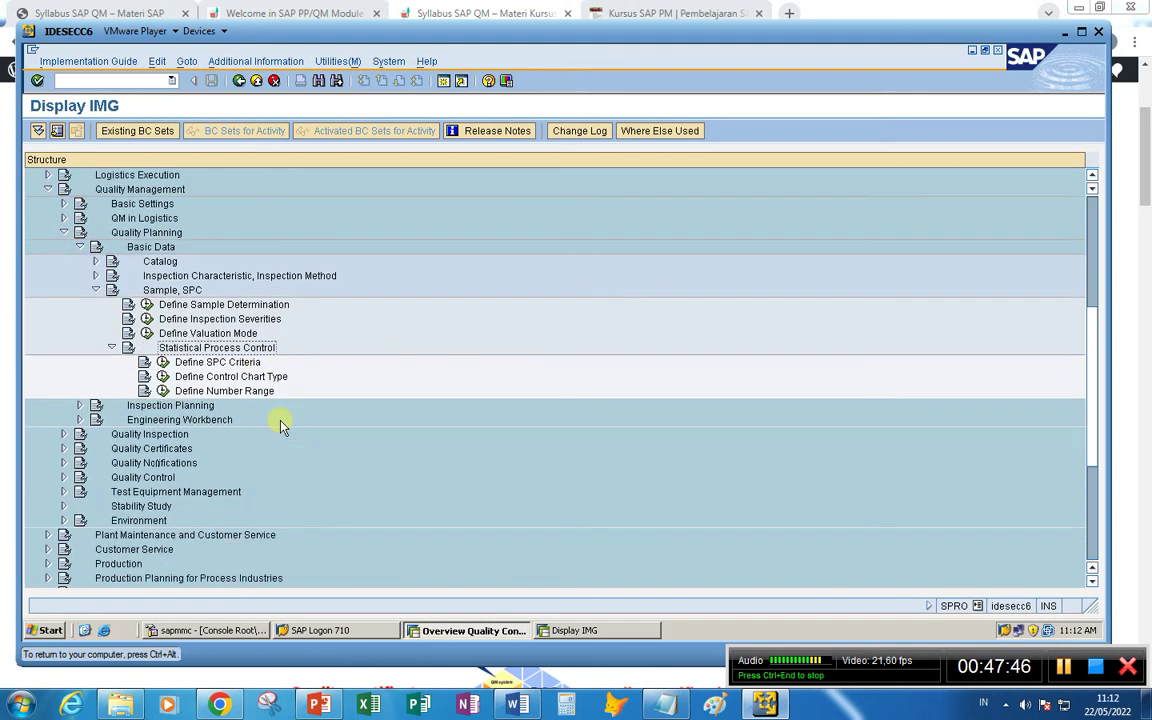
# - Check the control chart numbers in the QGC1 overview, examine the intervals under Define Number Range, and return to the IMG
pyautogui.click(190, 392)
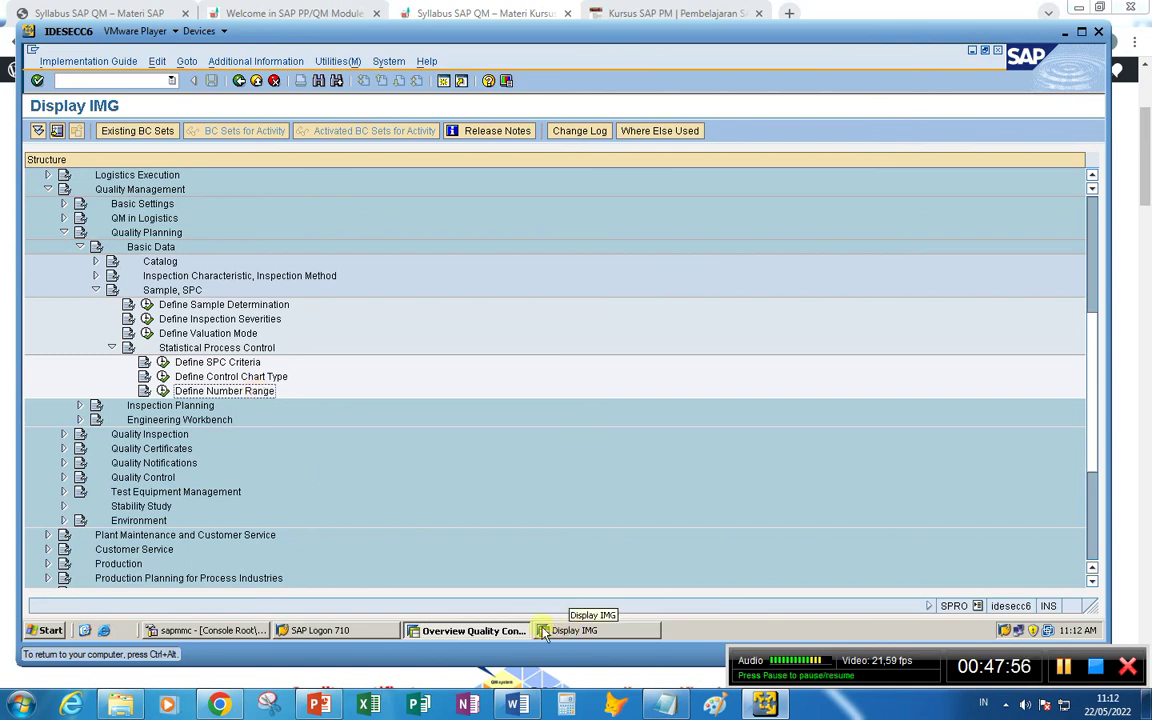
pyautogui.click(500, 632)
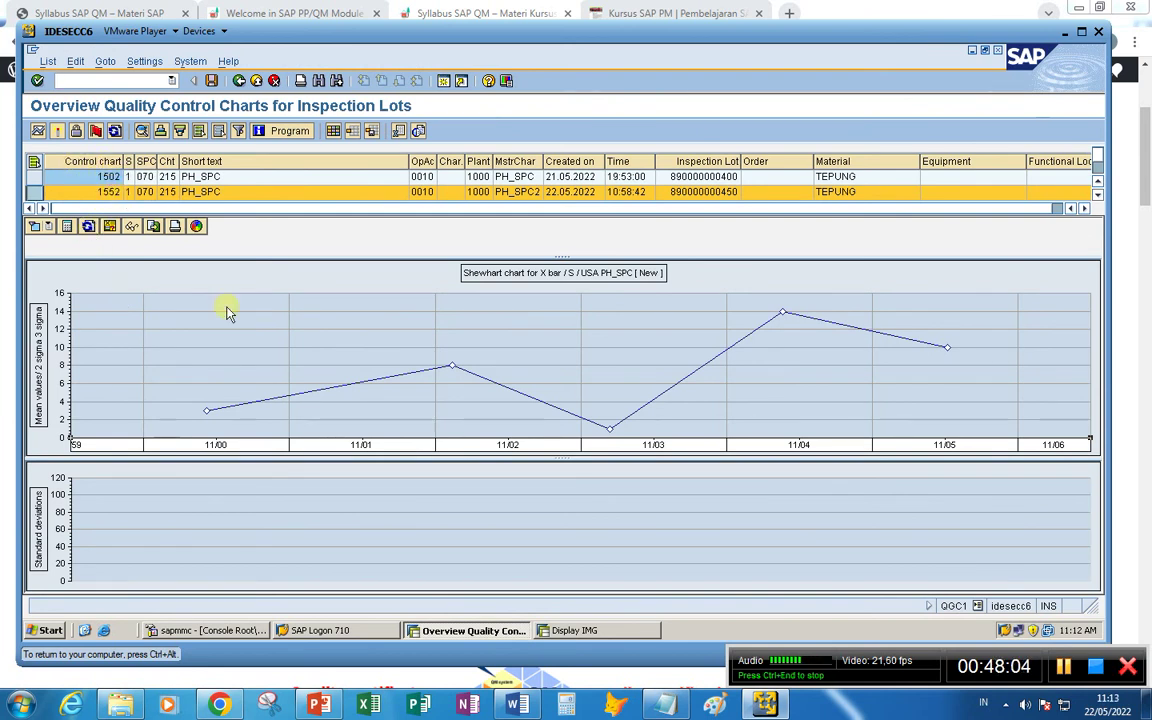
pyautogui.click(600, 632)
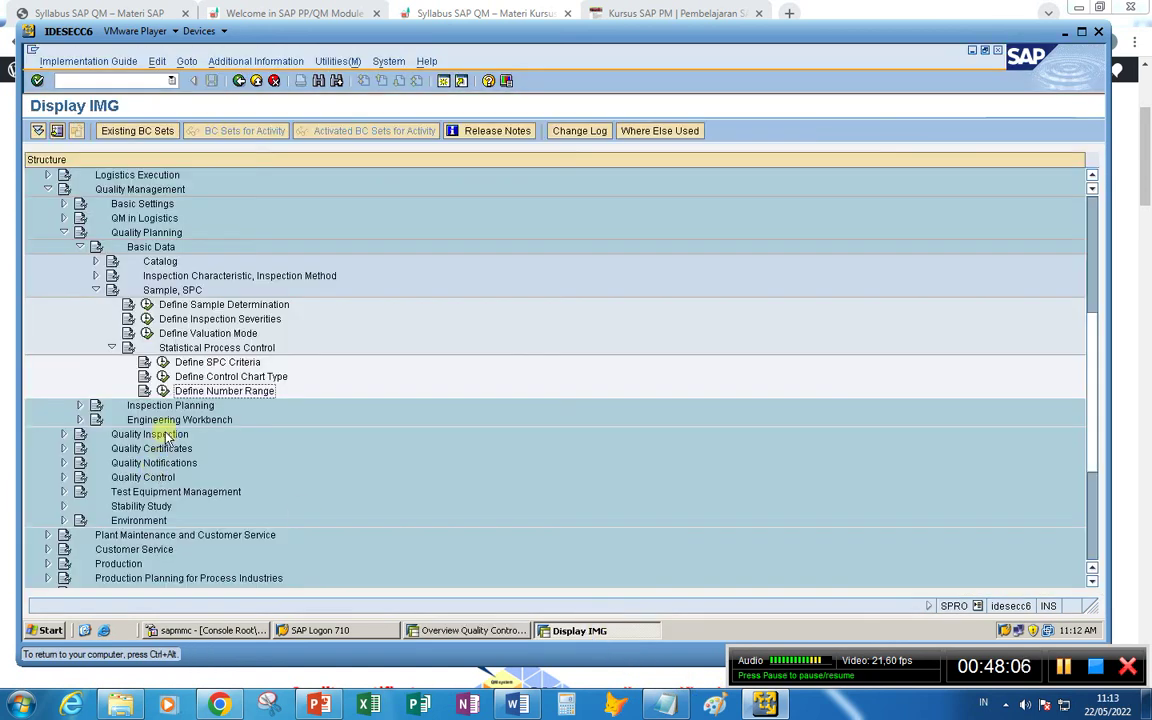
pyautogui.click(163, 391)
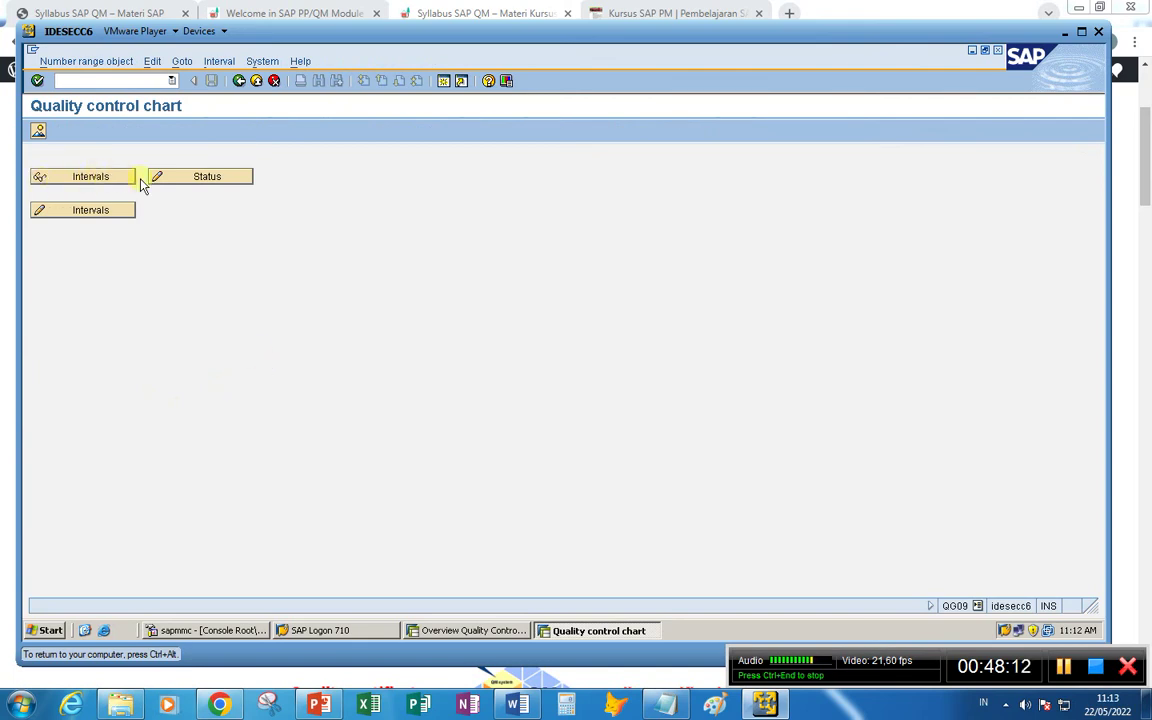
pyautogui.click(90, 184)
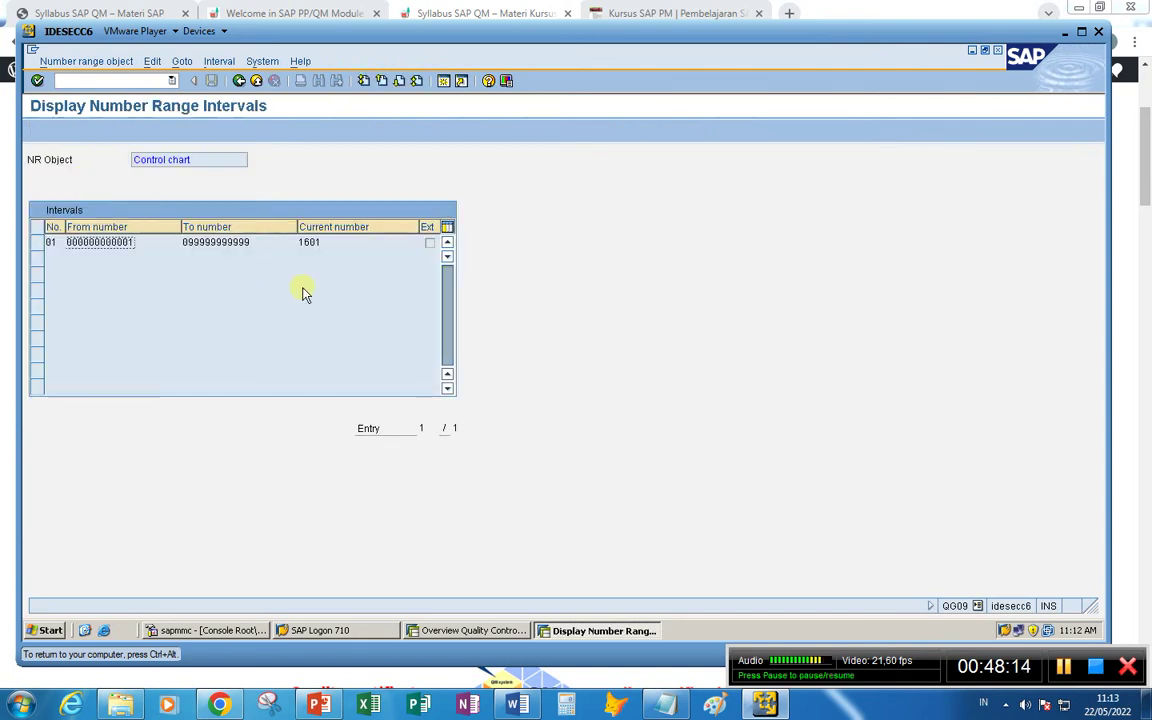
pyautogui.click(240, 82)
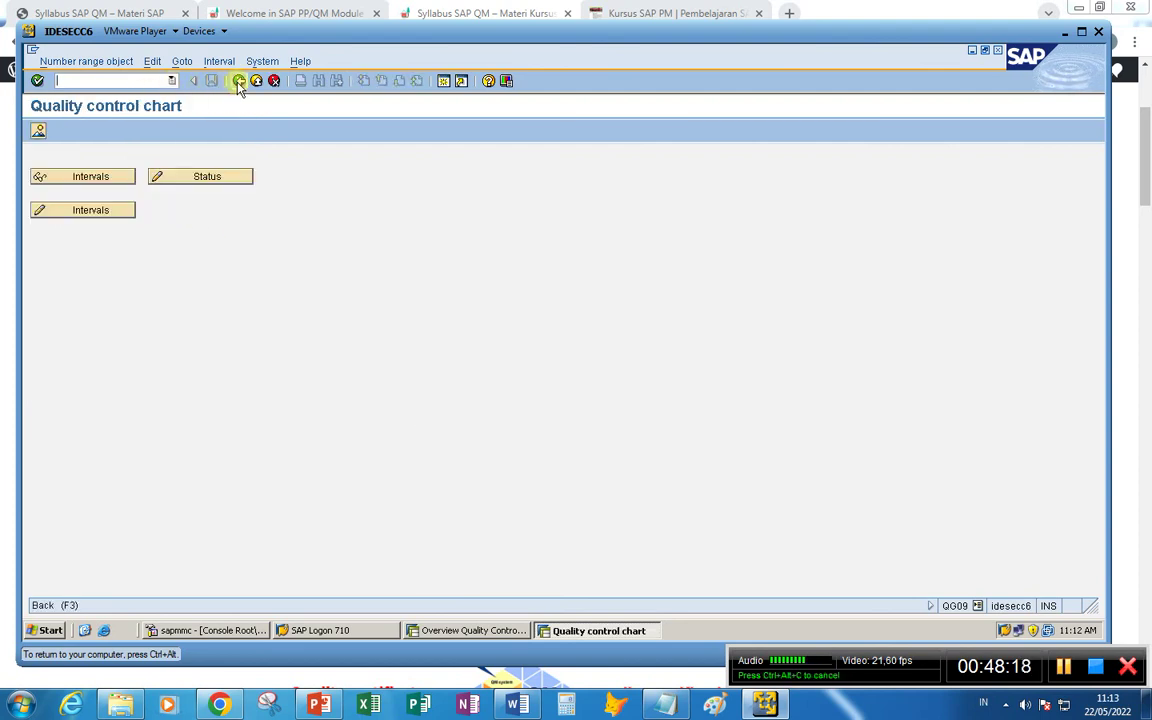
pyautogui.click(239, 81)
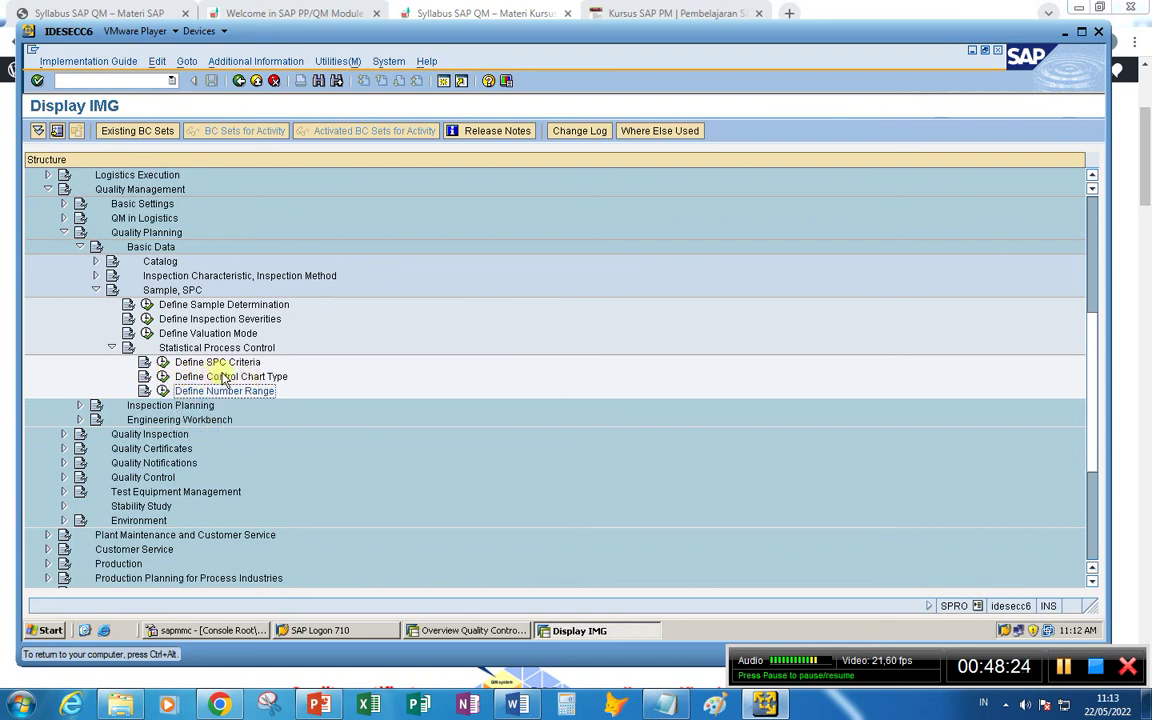
# - Open the Define Control Chart Type customizing and display the details of chart type 215, Shewhart chart for X bar / S / USA
pyautogui.click(162, 376)
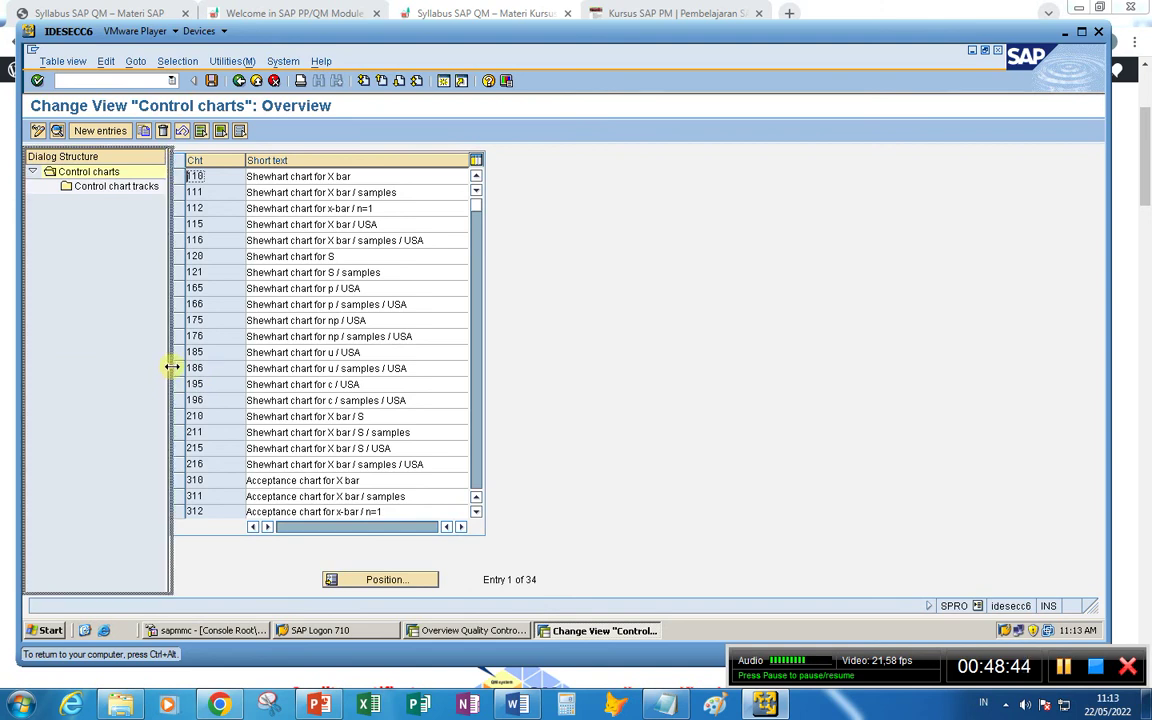
pyautogui.moveTo(168, 367); pyautogui.dragTo(240, 368)
pyautogui.click(150, 193)
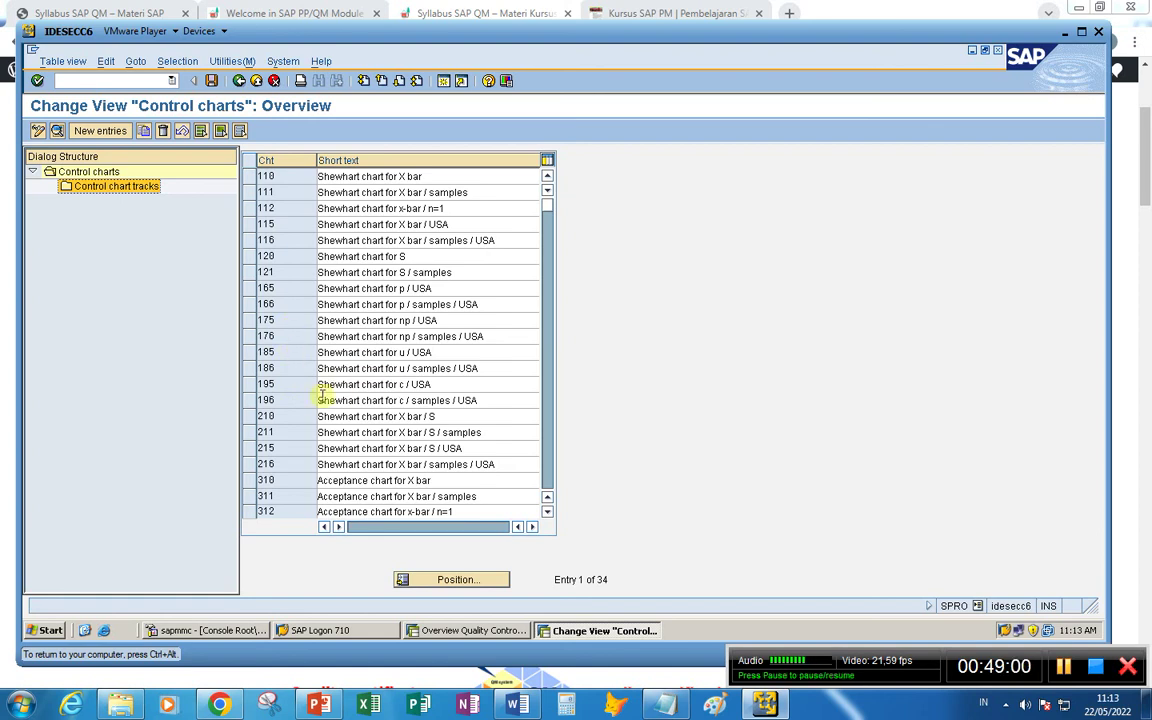
pyautogui.scroll(-6, 303, 411)
pyautogui.scroll(5, 303, 417)
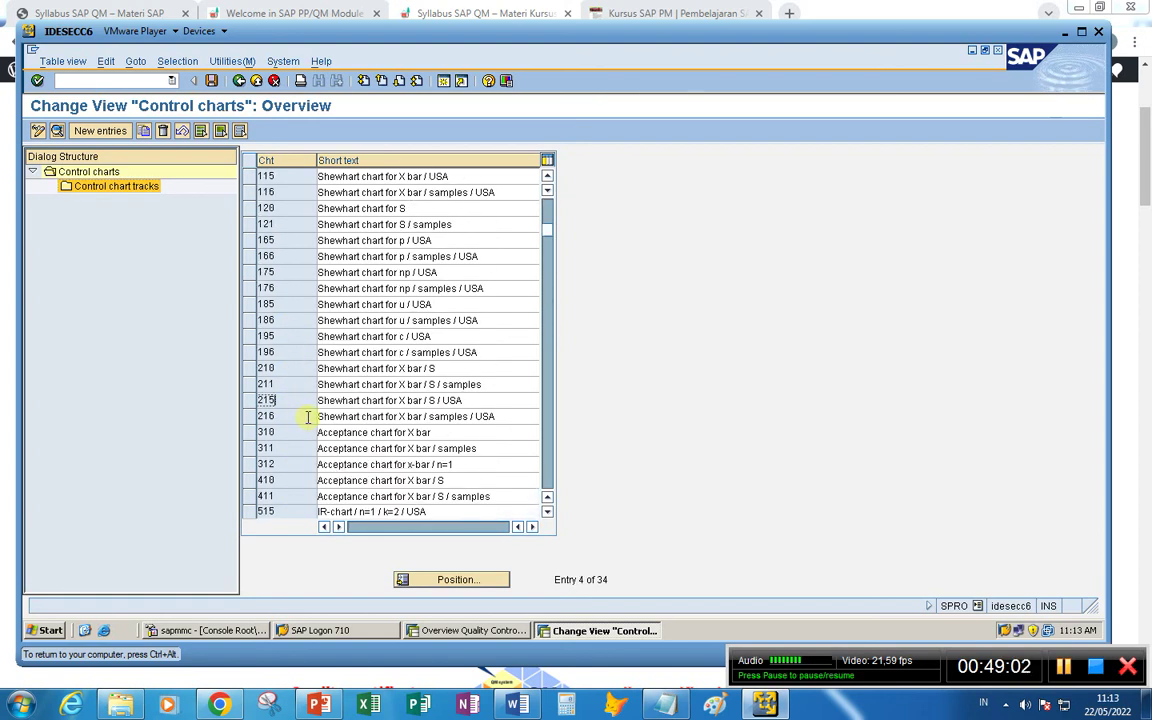
pyautogui.click(250, 400)
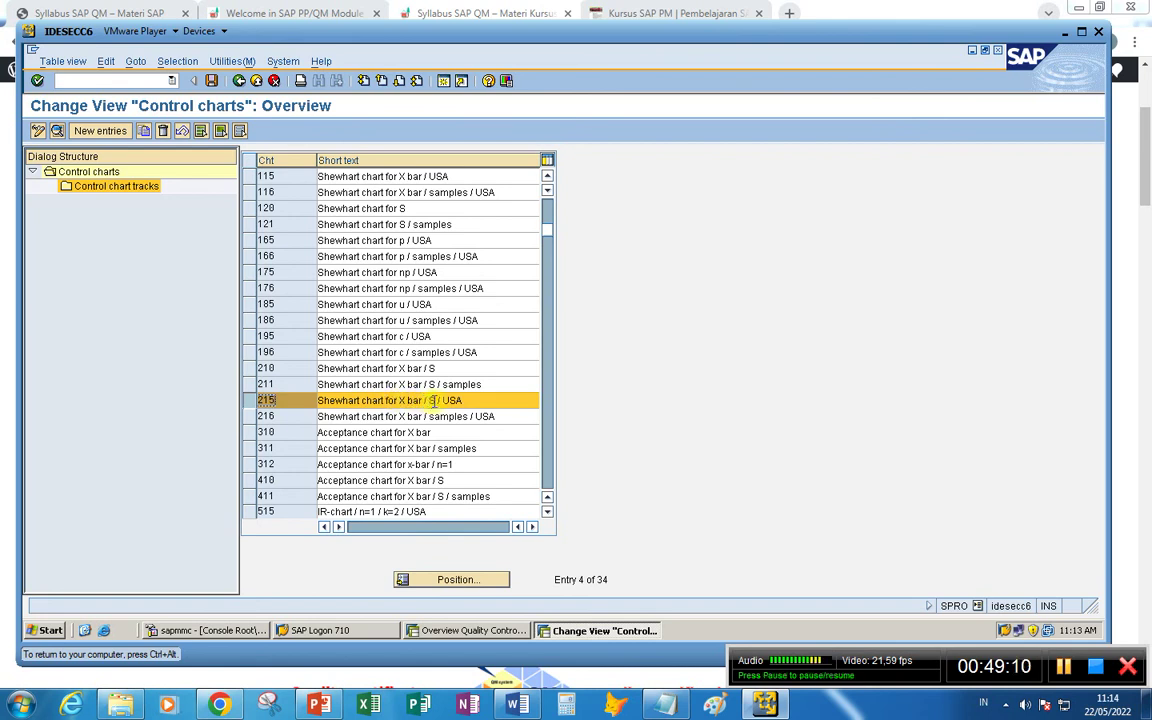
pyautogui.doubleClick(297, 400)
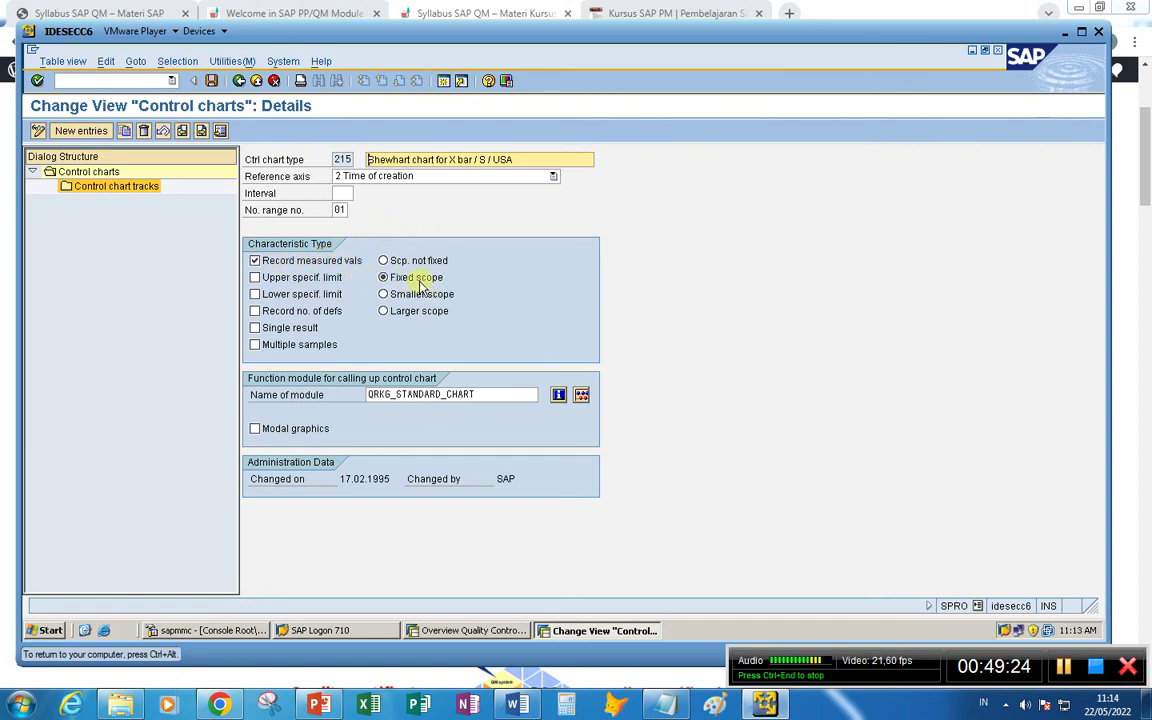
# - Enable Upper specif. limit, Lower specif. limit and Record no. of defs in the characteristic type of chart type 215
pyautogui.click(255, 278)
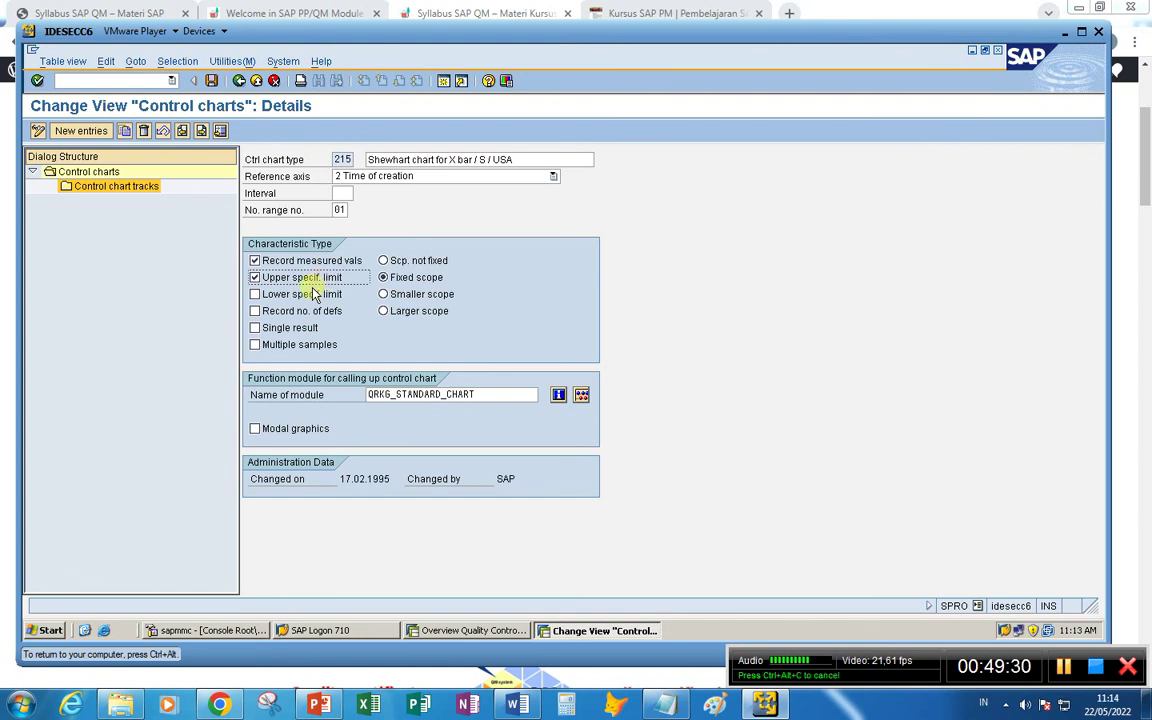
pyautogui.click(254, 294)
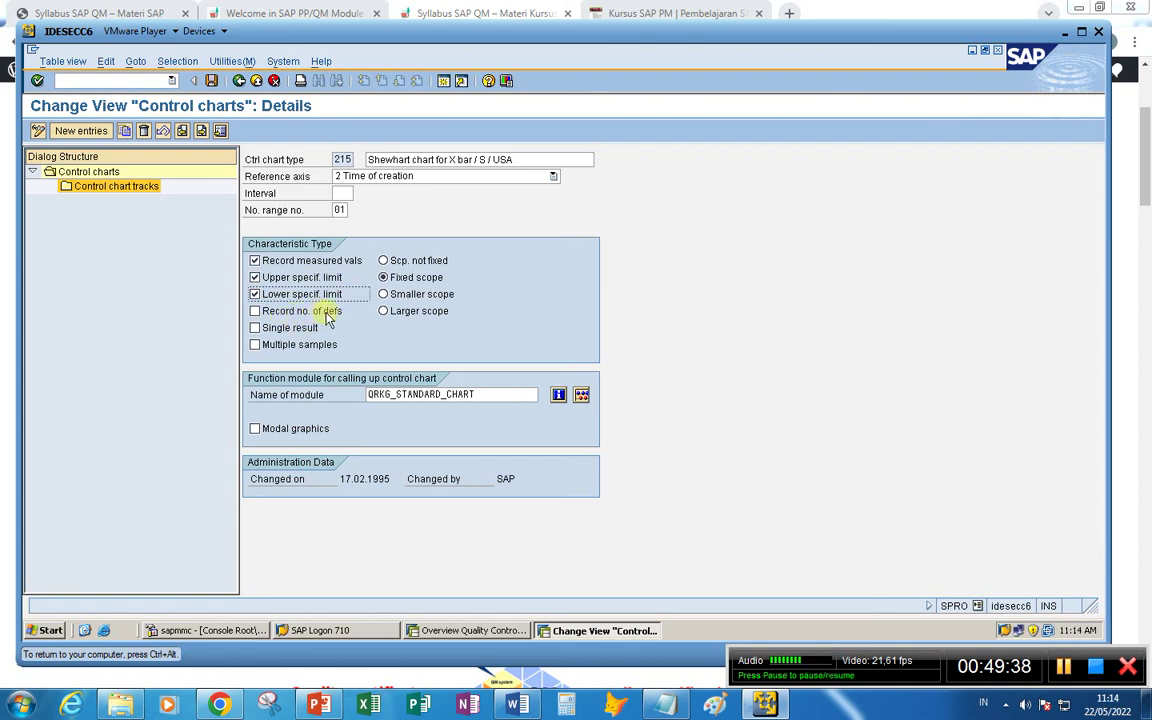
pyautogui.click(255, 311)
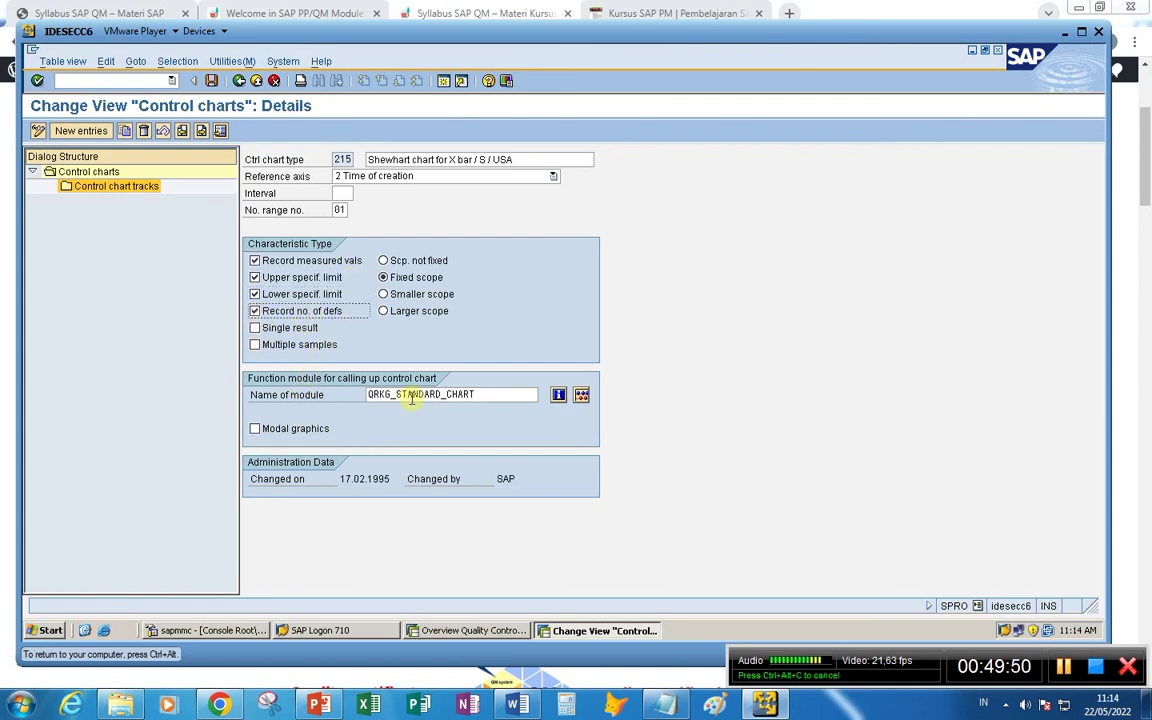
# - Review the function module name, number range number and reference axis options of chart type 215, keeping 2 Time of creation
pyautogui.moveTo(484, 394); pyautogui.dragTo(362, 400)
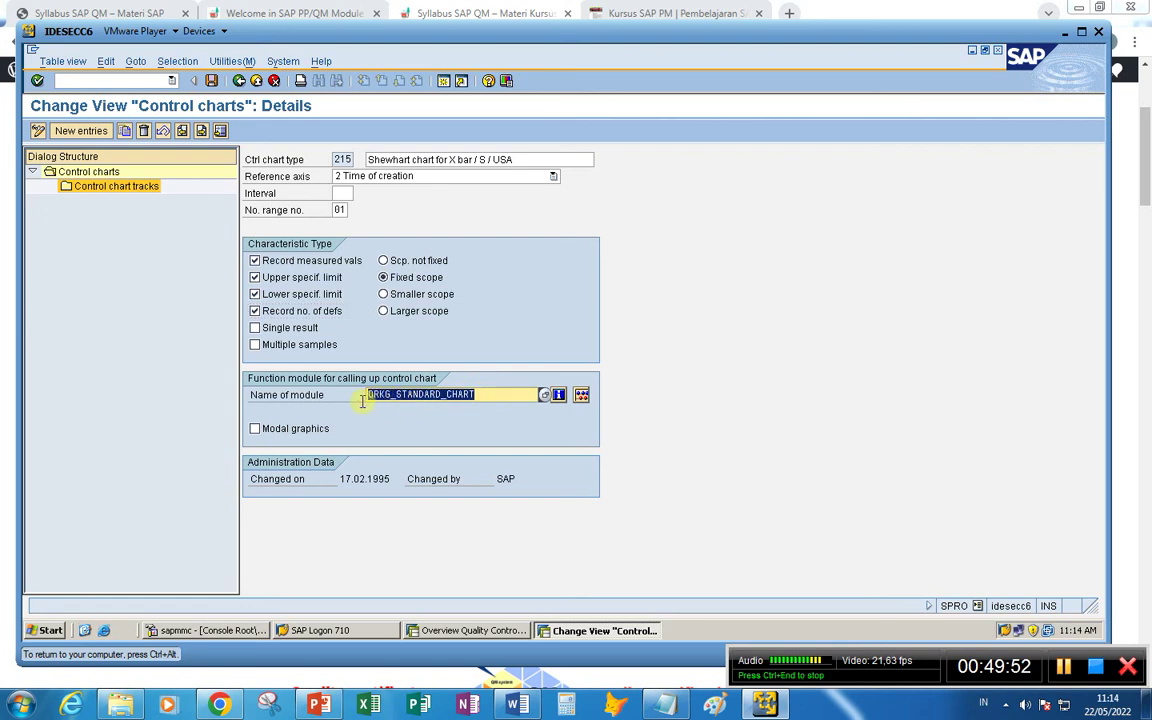
pyautogui.click(487, 394)
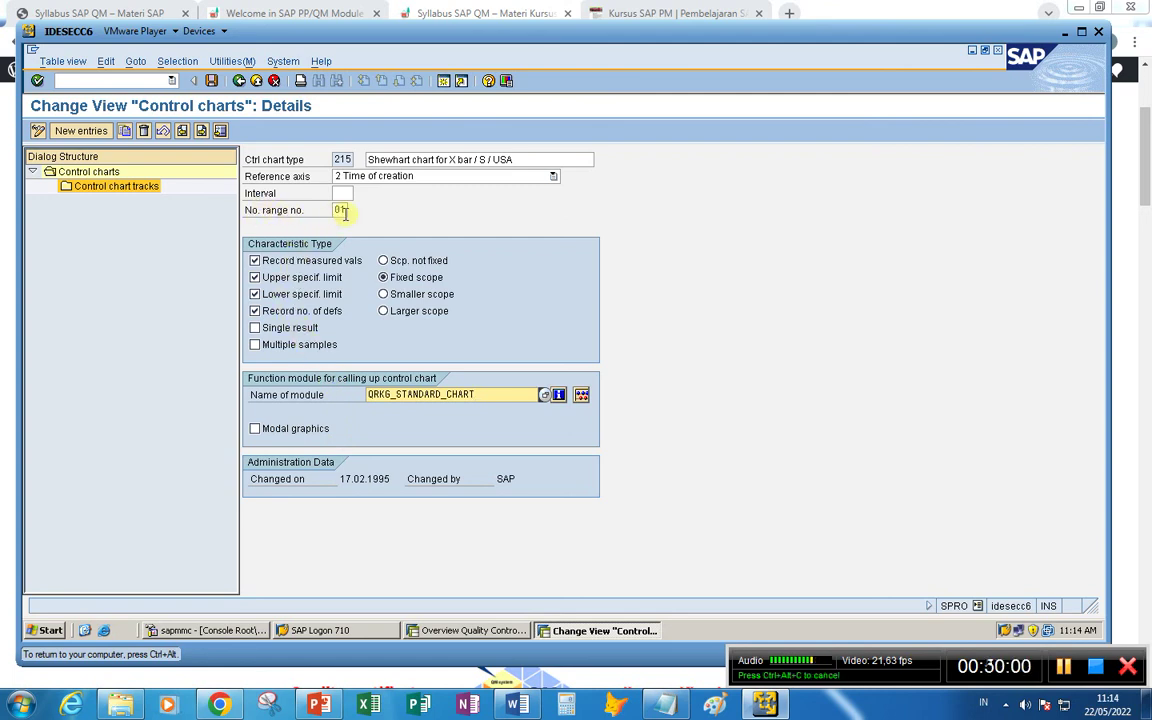
pyautogui.click(339, 211)
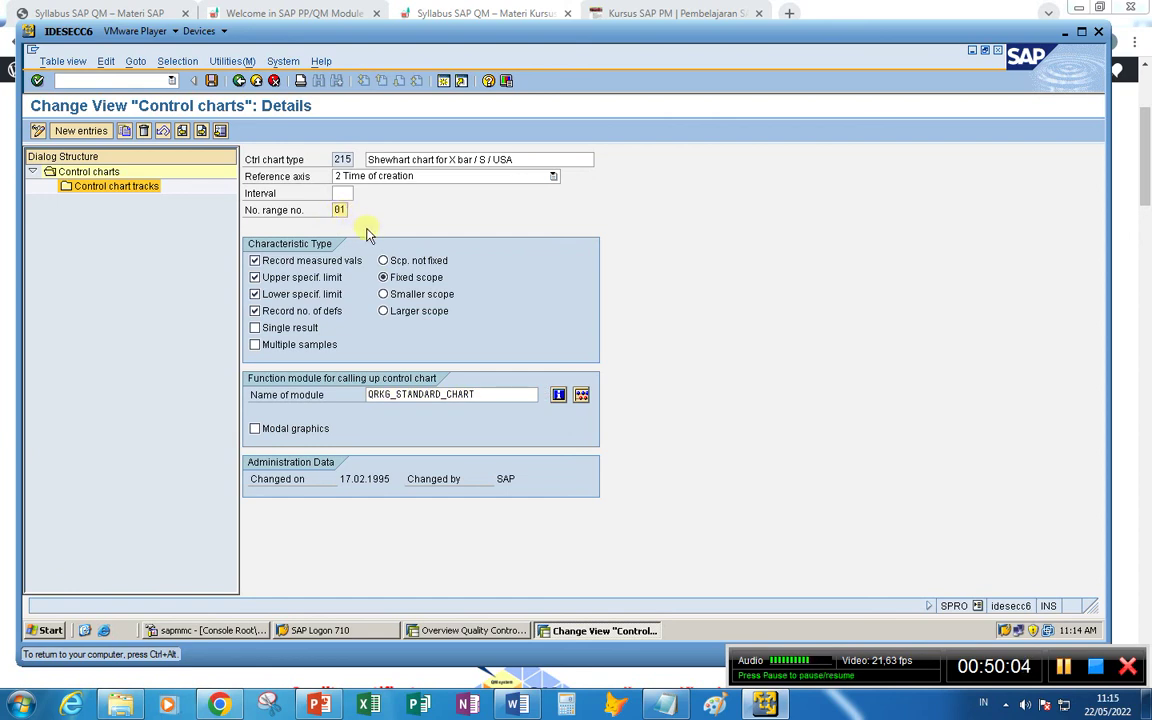
pyautogui.click(553, 178)
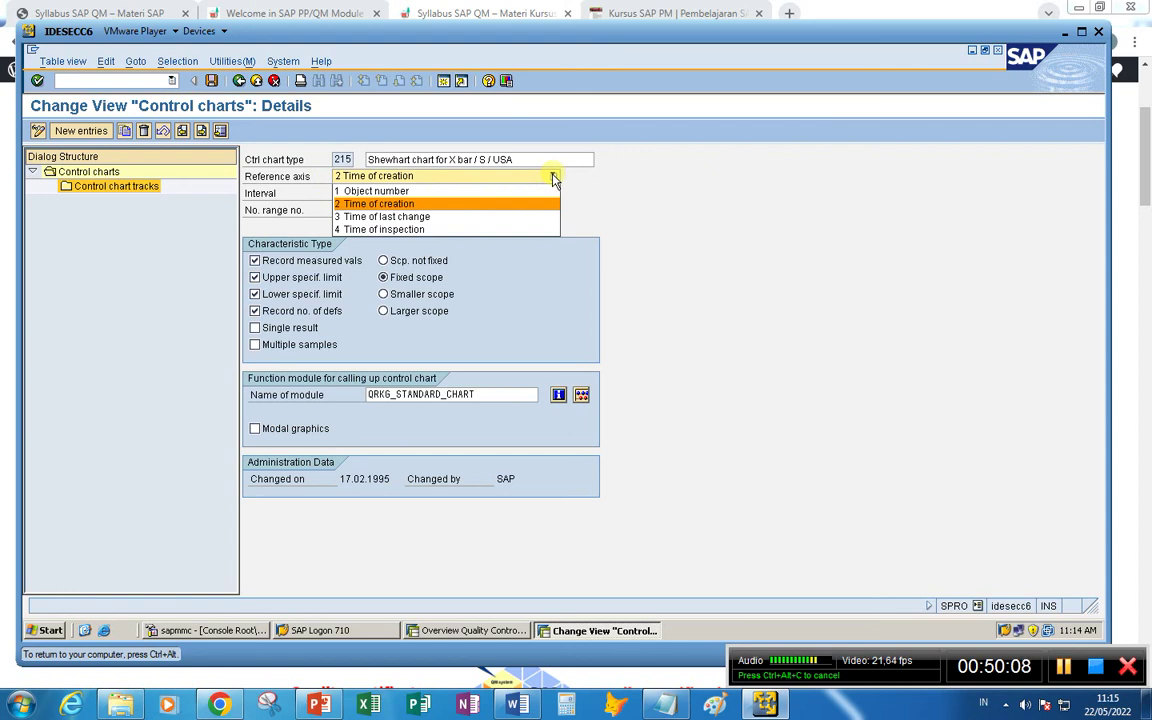
pyautogui.click(462, 204)
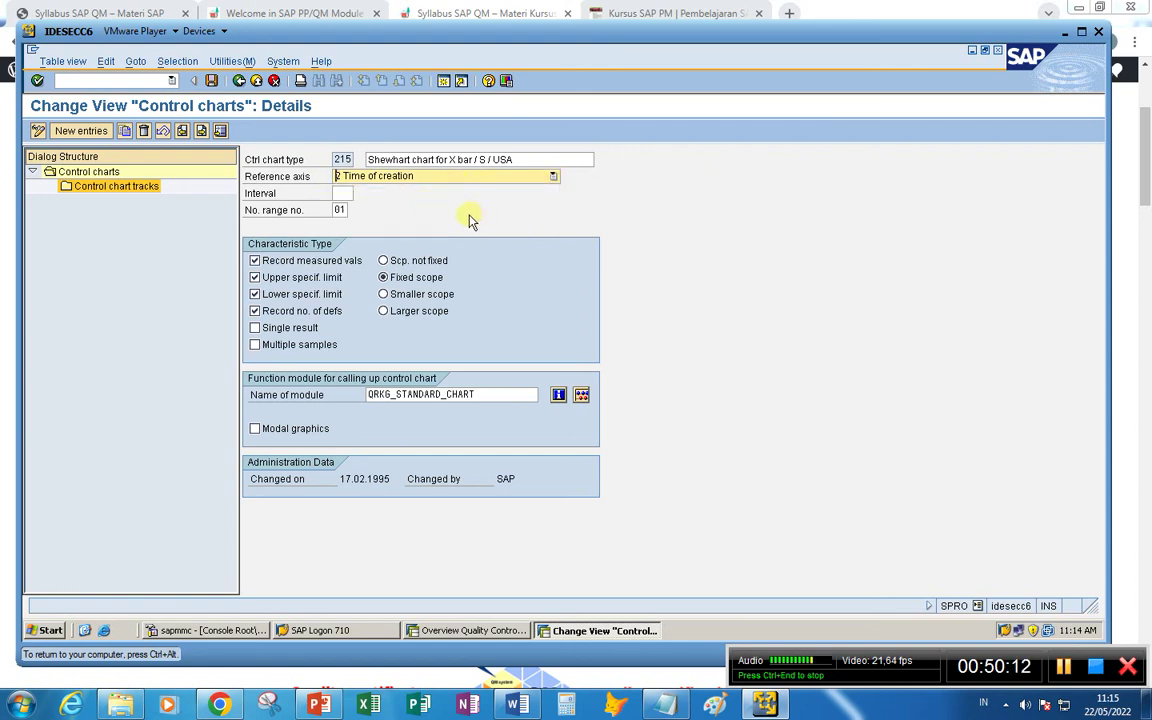
# - Open the control chart tracks of chart type 215 and compare them with the track labels in the QGC1 control chart
pyautogui.doubleClick(150, 188)
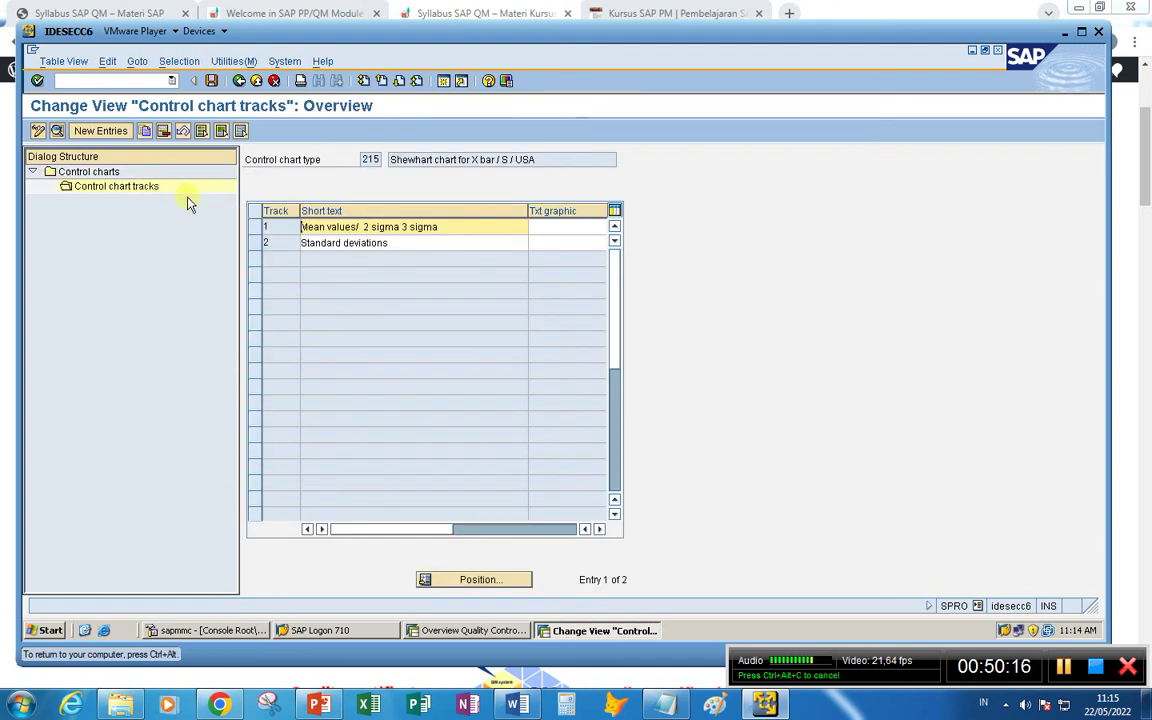
pyautogui.click(435, 244)
pyautogui.click(443, 227)
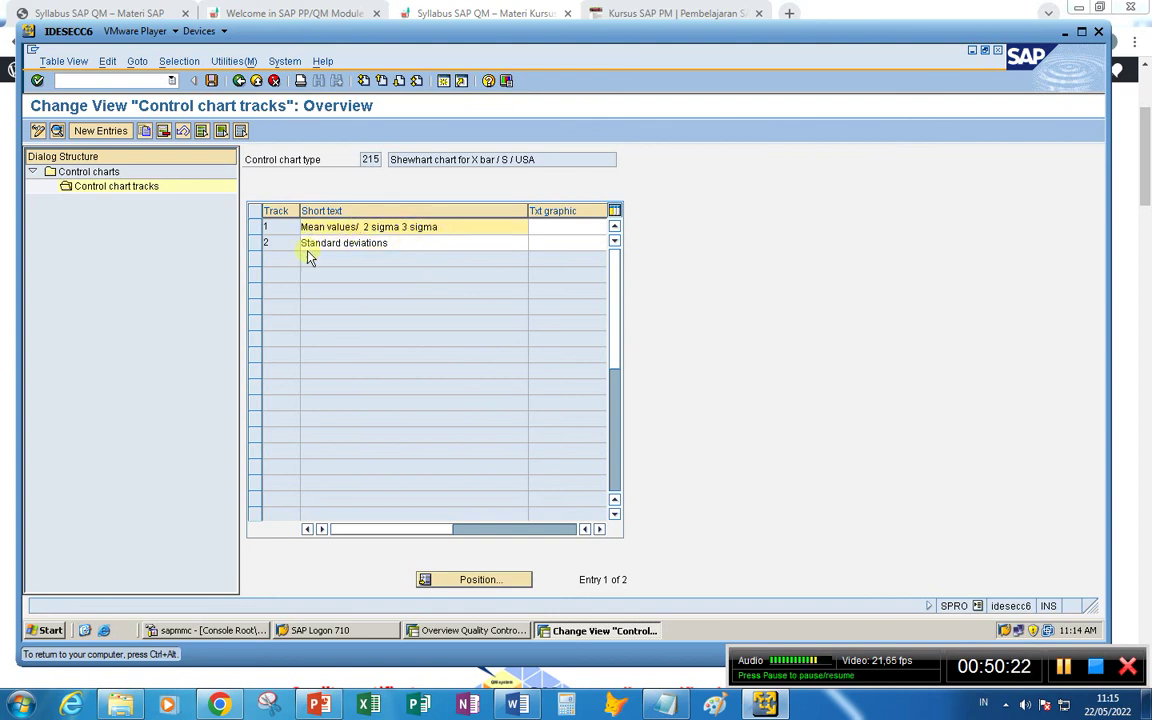
pyautogui.click(492, 631)
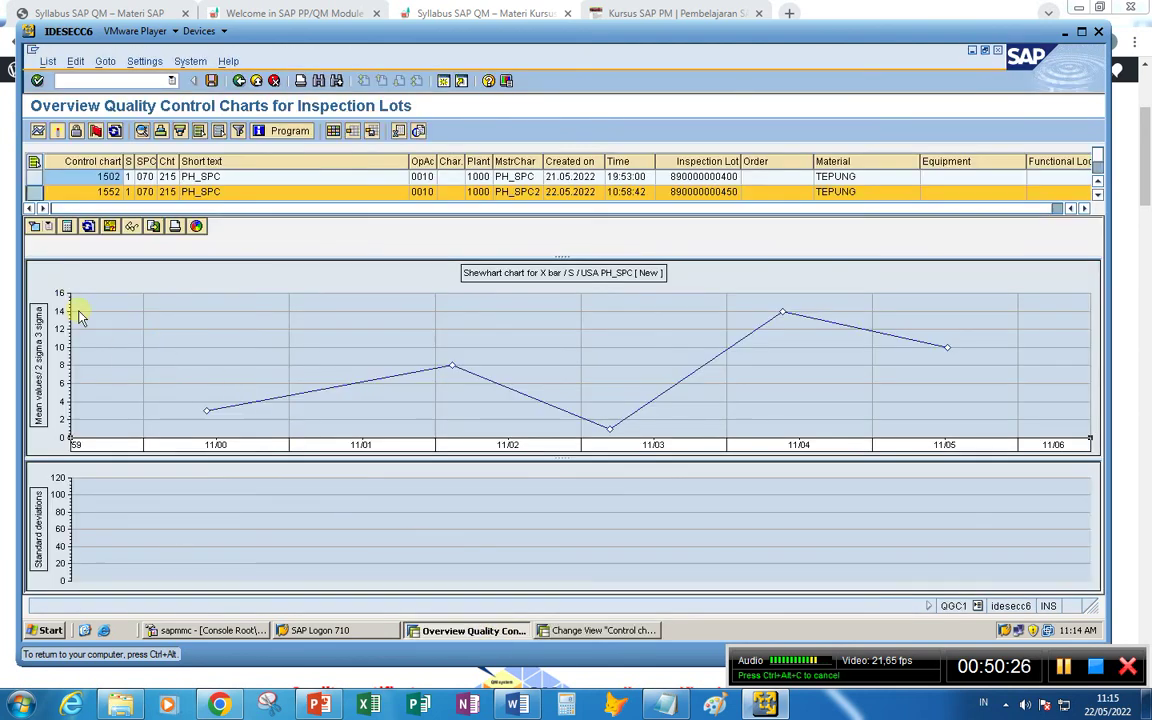
pyautogui.click(592, 630)
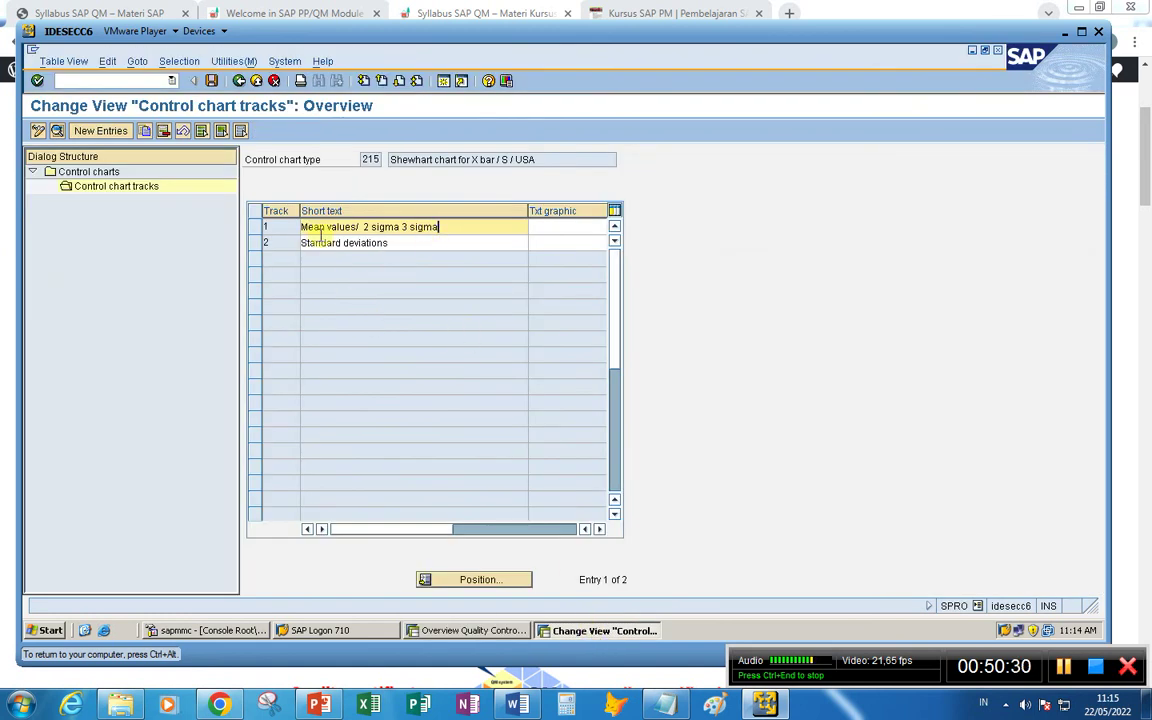
# - Open the details of track 1, Mean values, for chart type 215 and set its specification limits to 2 Always show limits
pyautogui.click(256, 227)
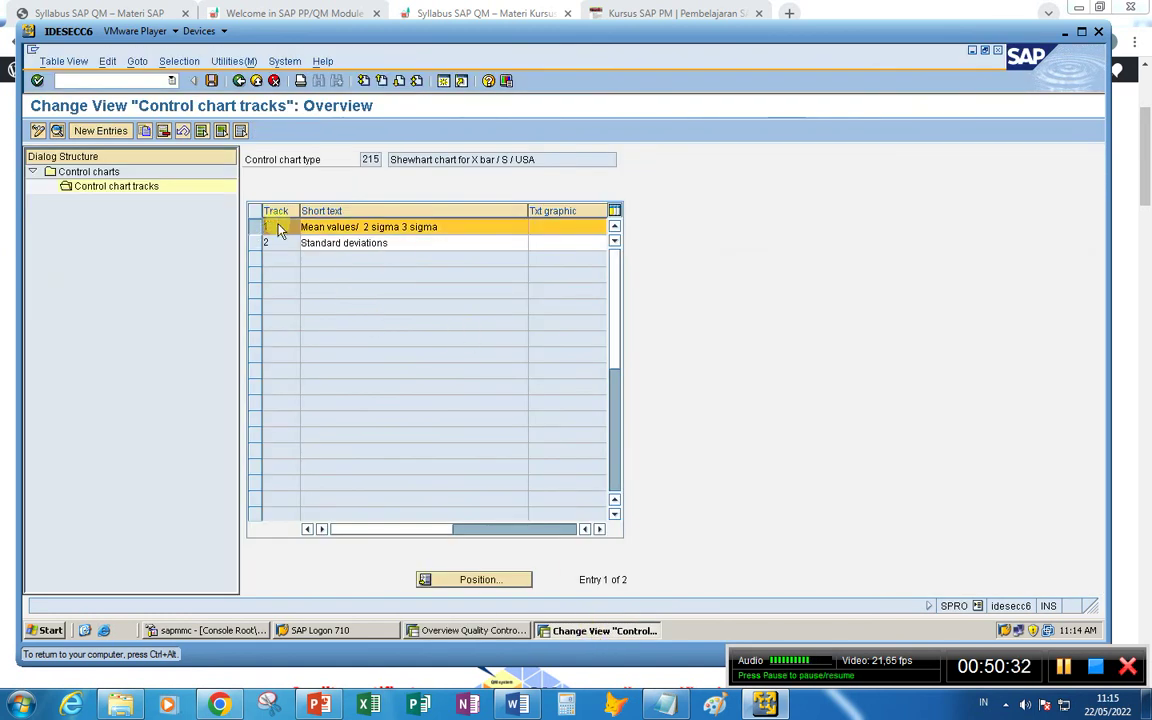
pyautogui.doubleClick(280, 230)
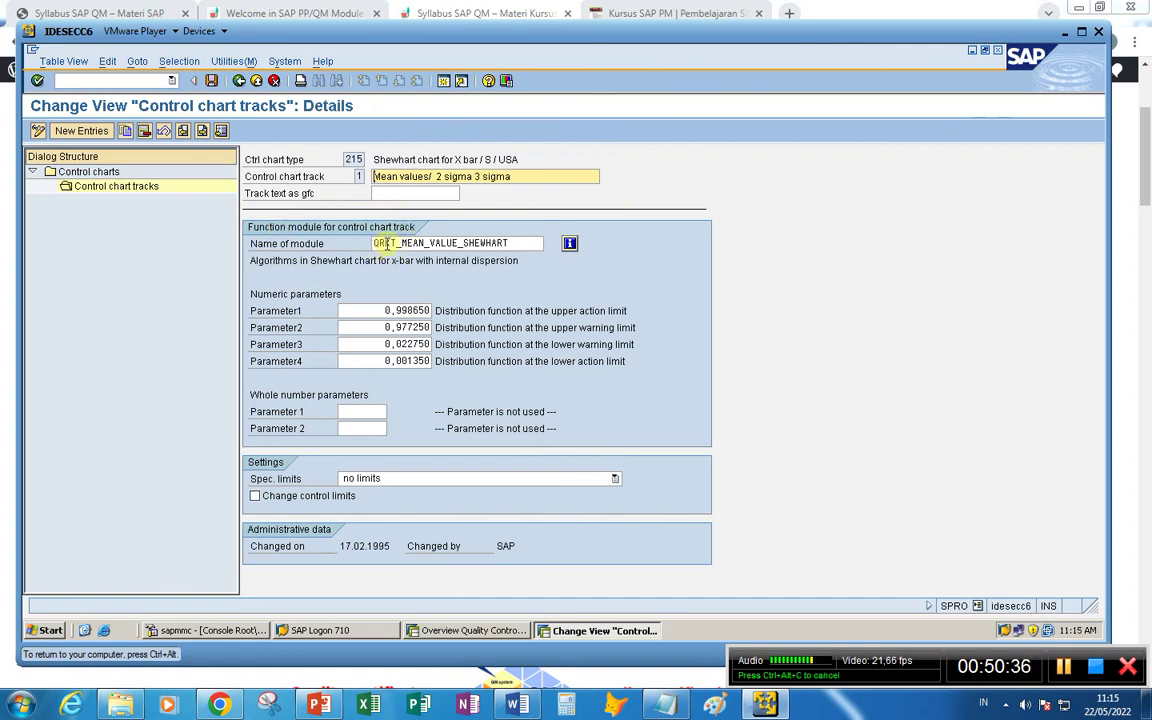
pyautogui.click(515, 242)
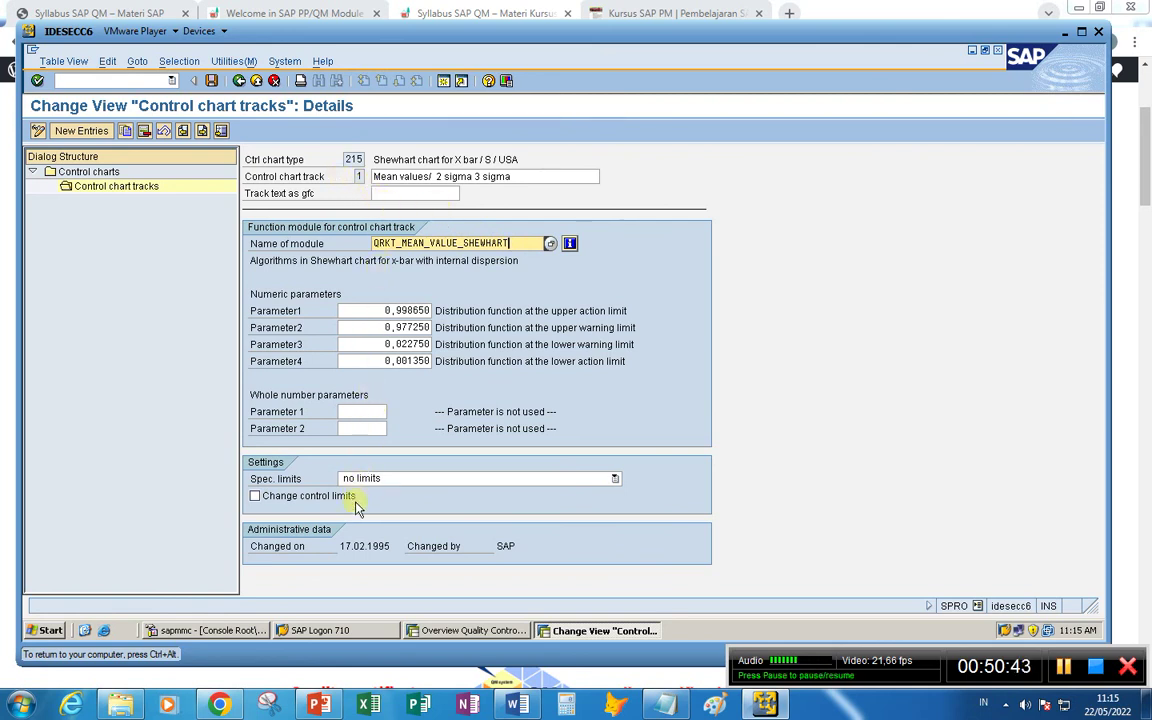
pyautogui.click(614, 481)
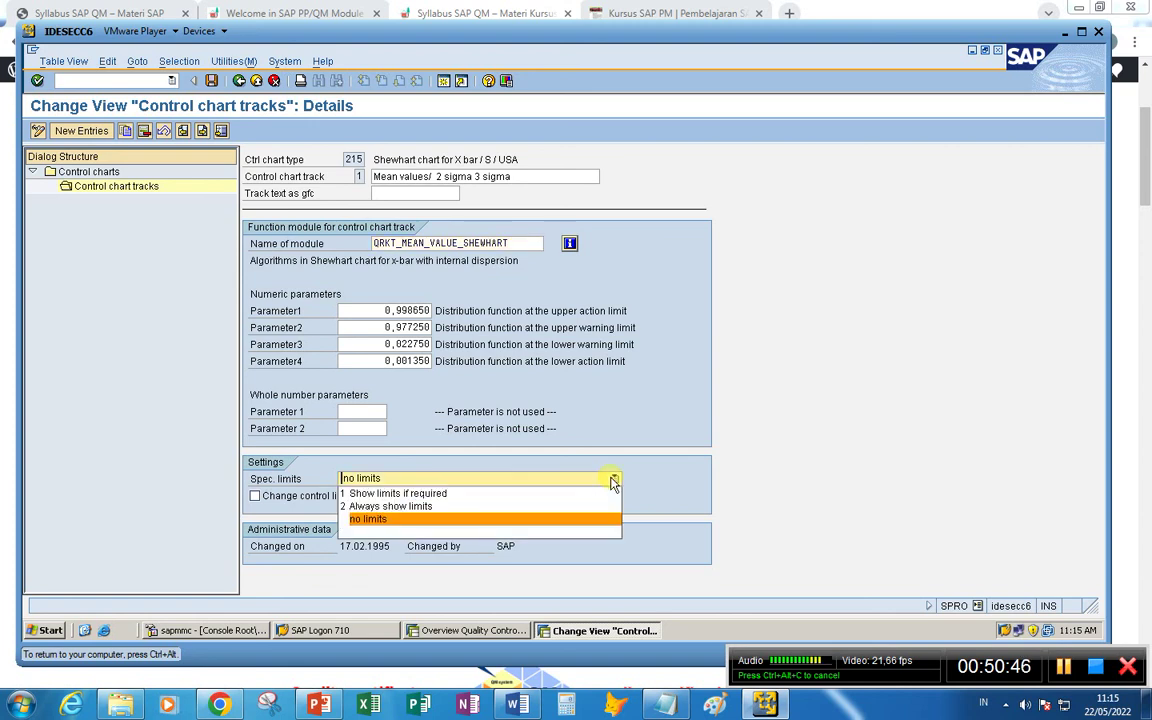
pyautogui.click(420, 506)
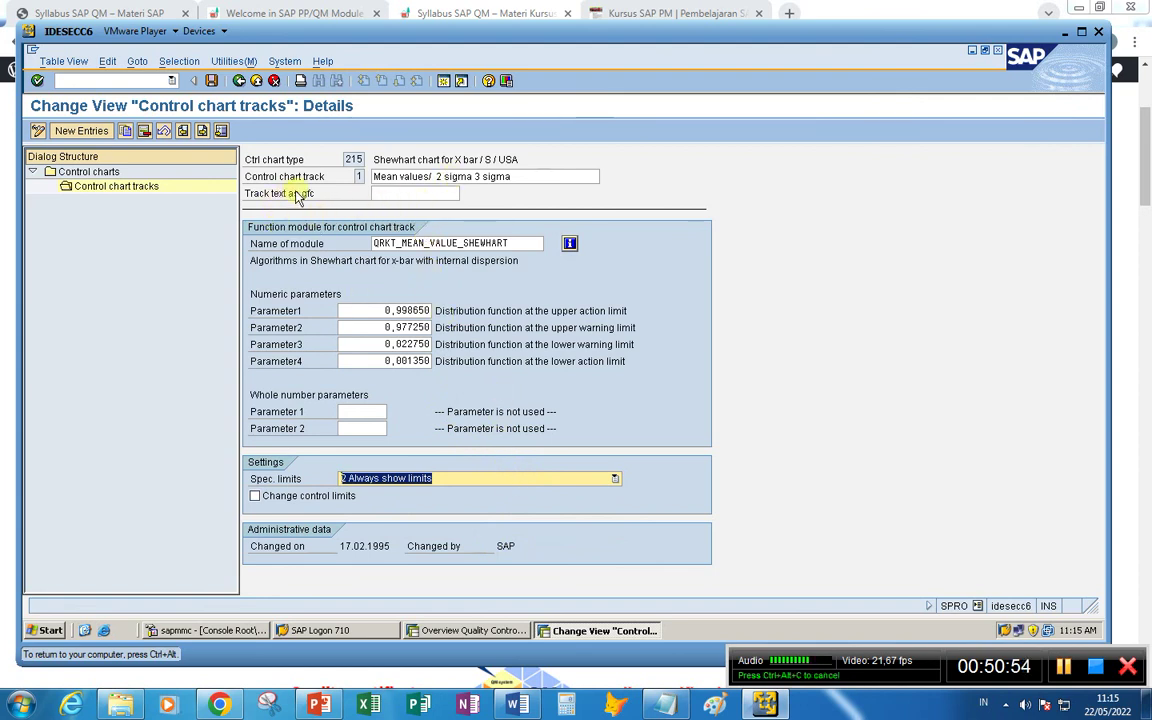
pyautogui.click(402, 193)
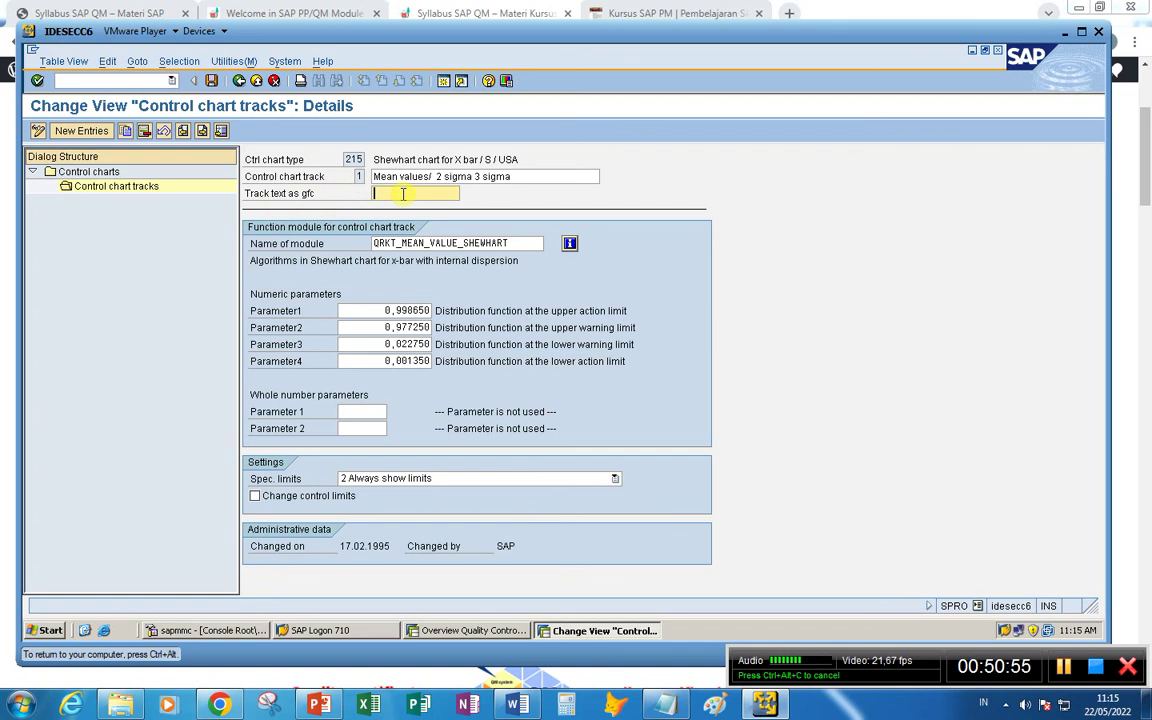
# - Return to the details of chart type 215 and save the changes under customizing request SIPK900047
pyautogui.click(239, 80)
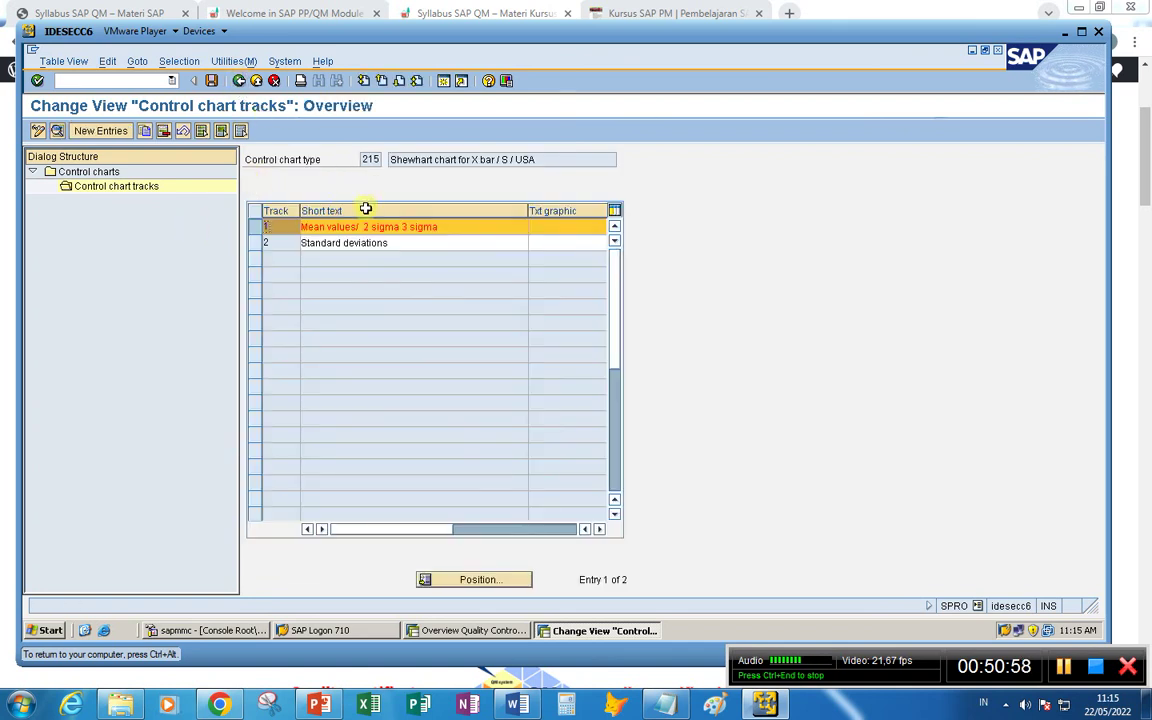
pyautogui.click(239, 80)
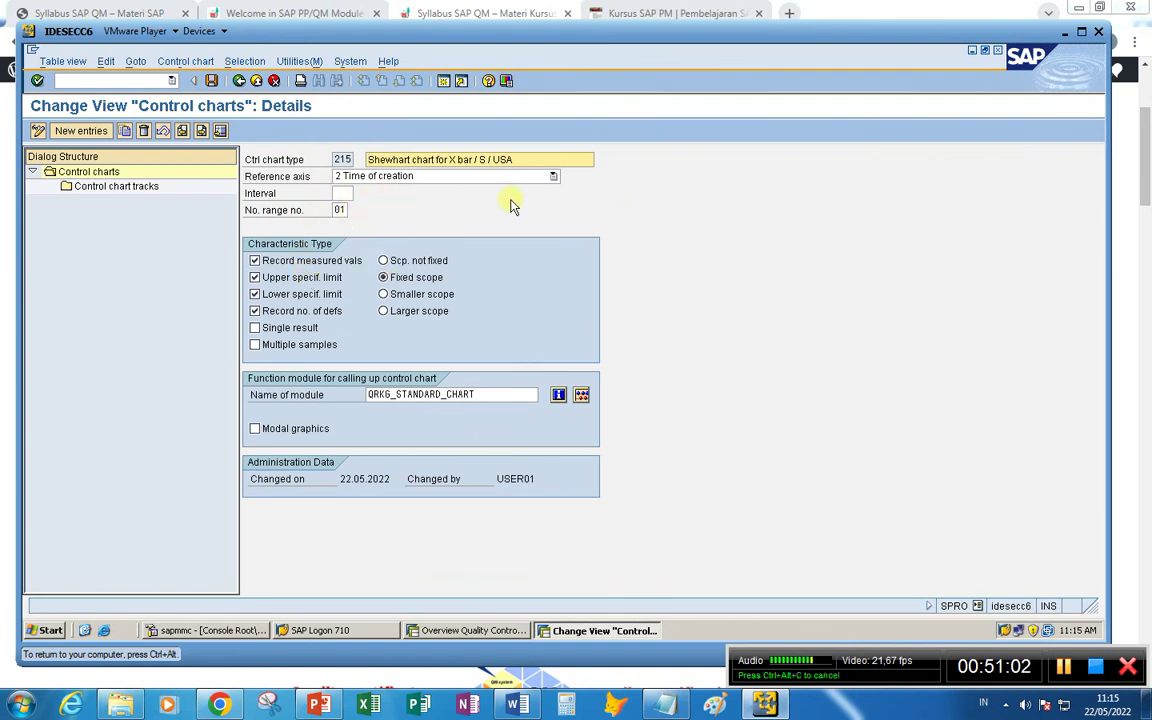
pyautogui.click(343, 193)
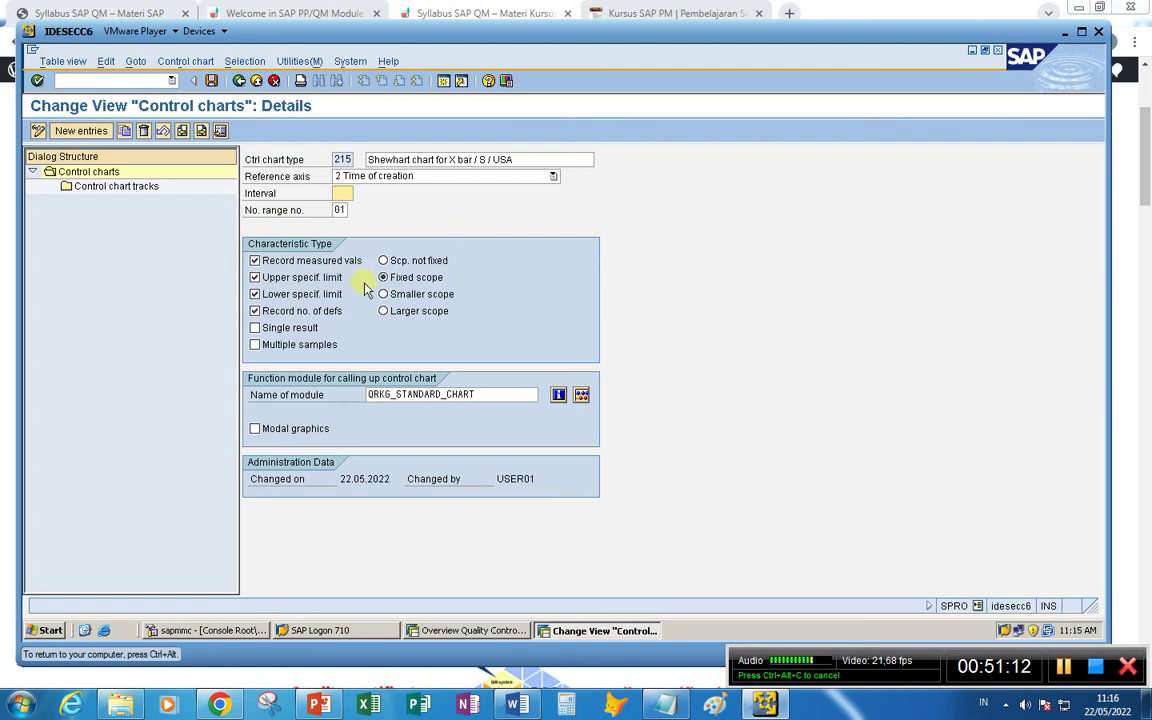
pyautogui.click(212, 84)
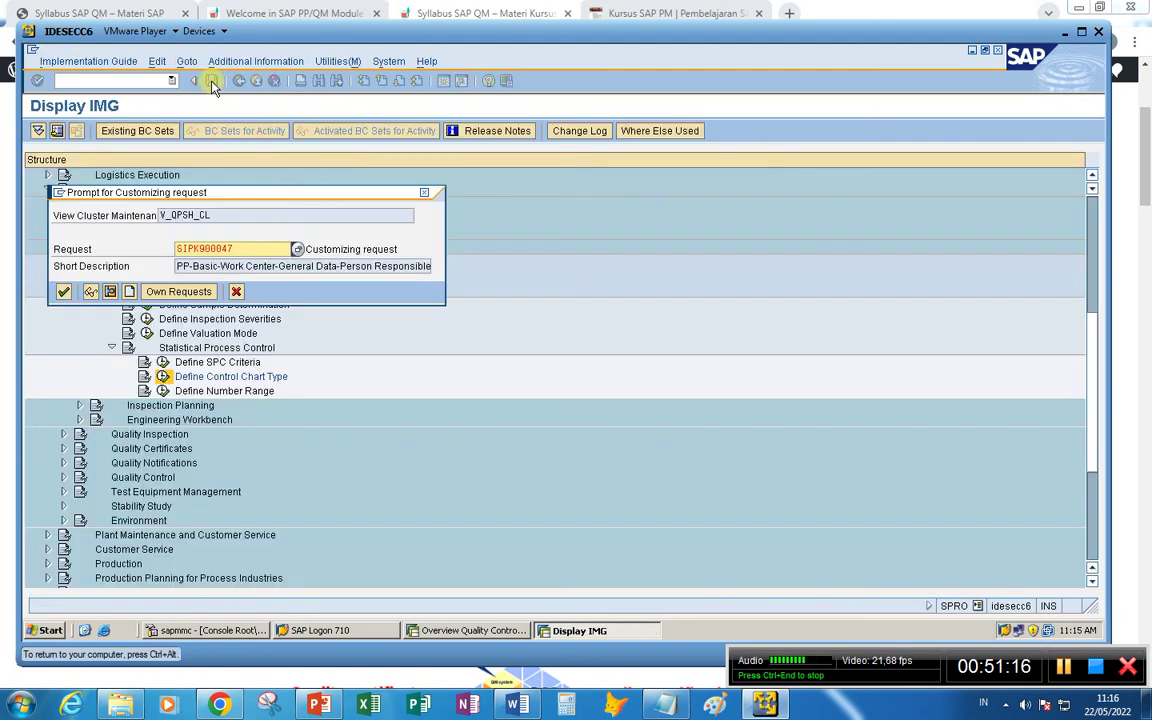
pyautogui.click(63, 291)
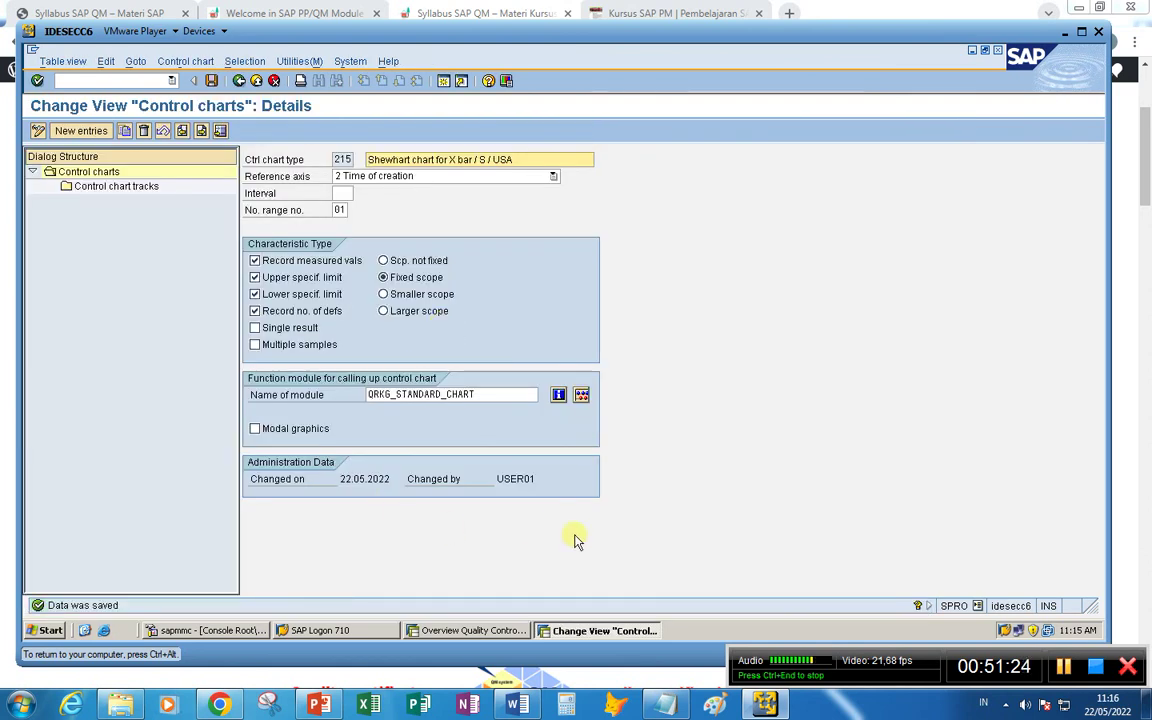
# - Rerun the QGC1 selection for material TEPUNG and display the graphic of control chart 1552 to examine its limit lines
pyautogui.click(468, 630)
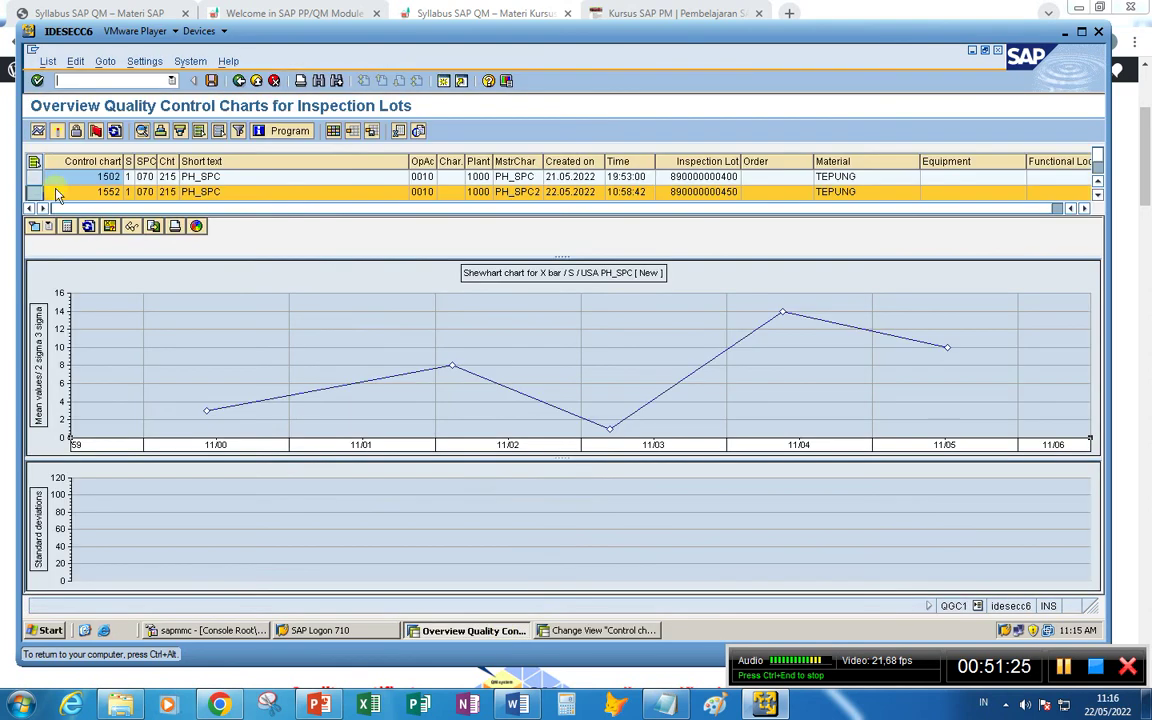
pyautogui.click(239, 82)
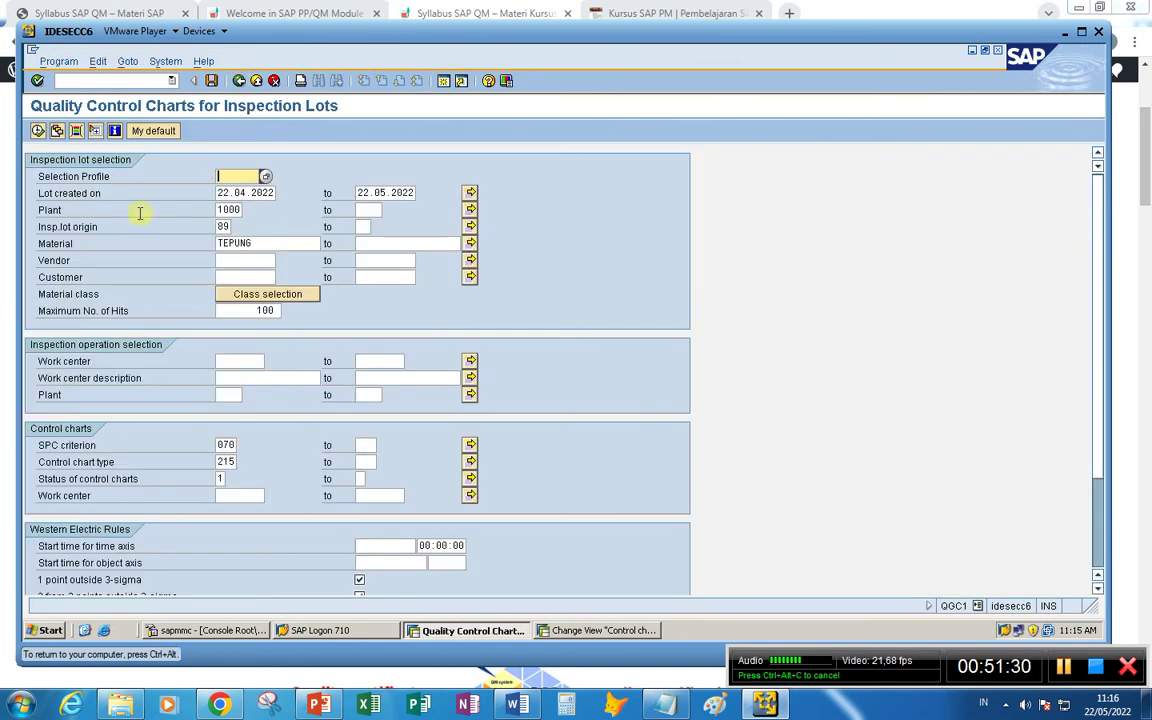
pyautogui.click(37, 131)
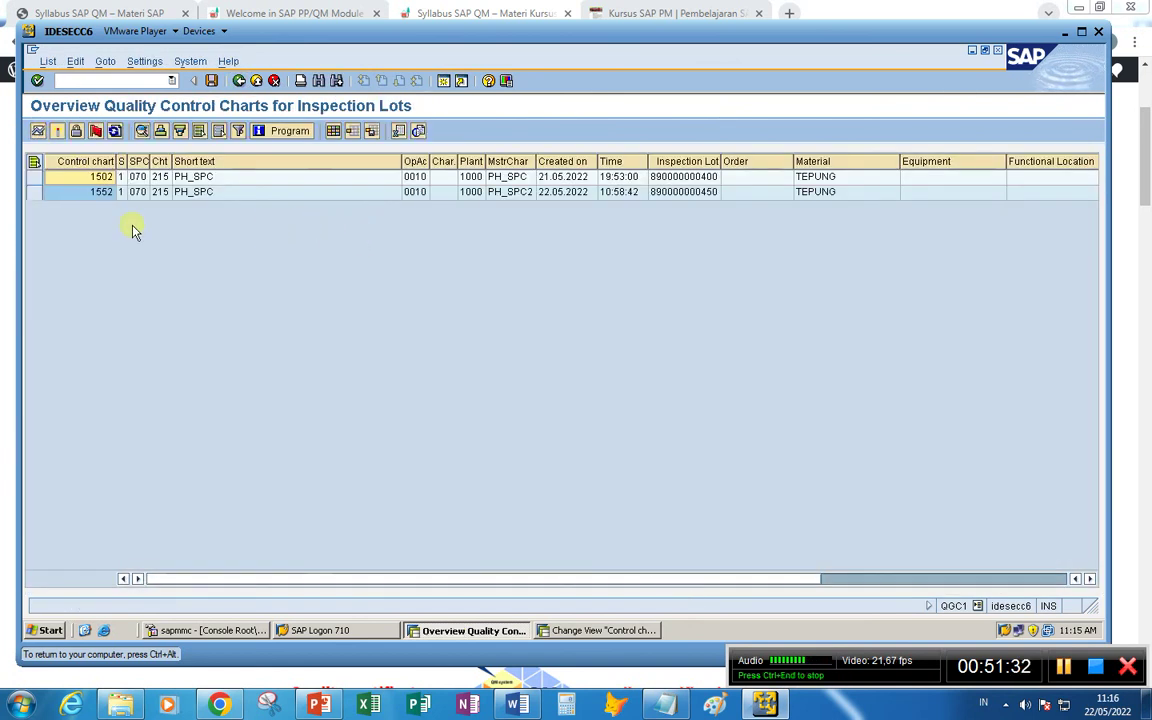
pyautogui.click(33, 192)
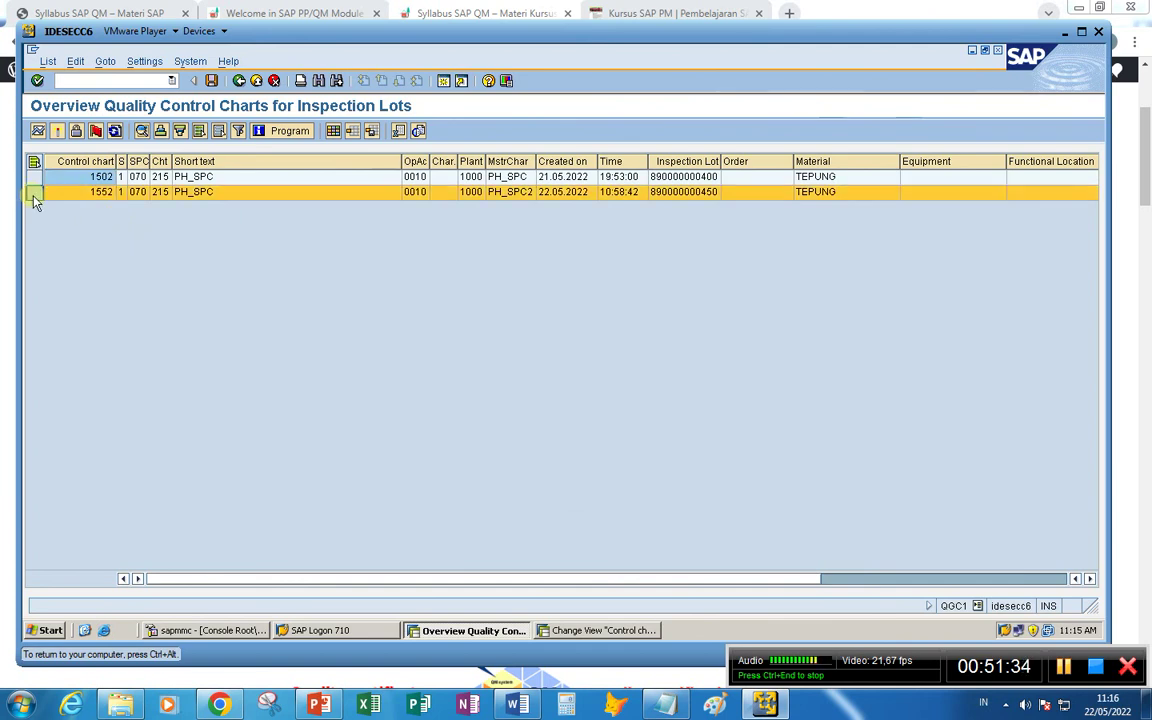
pyautogui.click(37, 131)
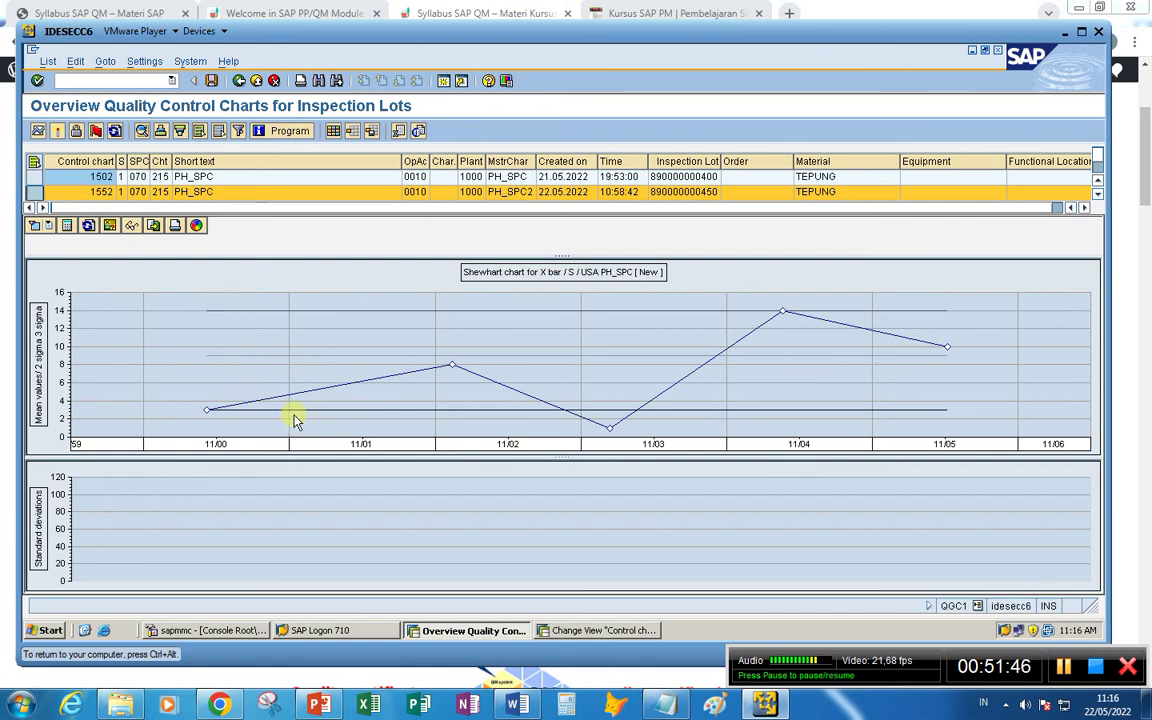
pyautogui.click(231, 404)
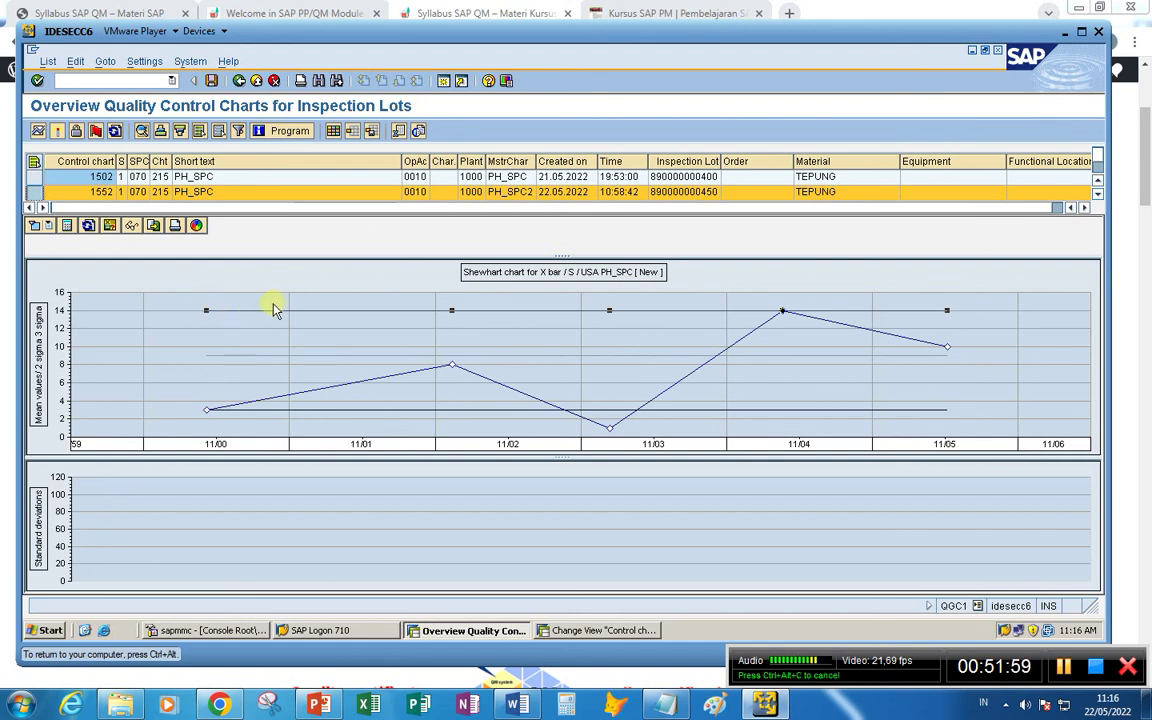
# - Open the Define SPC Criteria customizing in the SPRO session and review the settings of criterion 070, Master Inspection Charac./Material
pyautogui.click(565, 630)
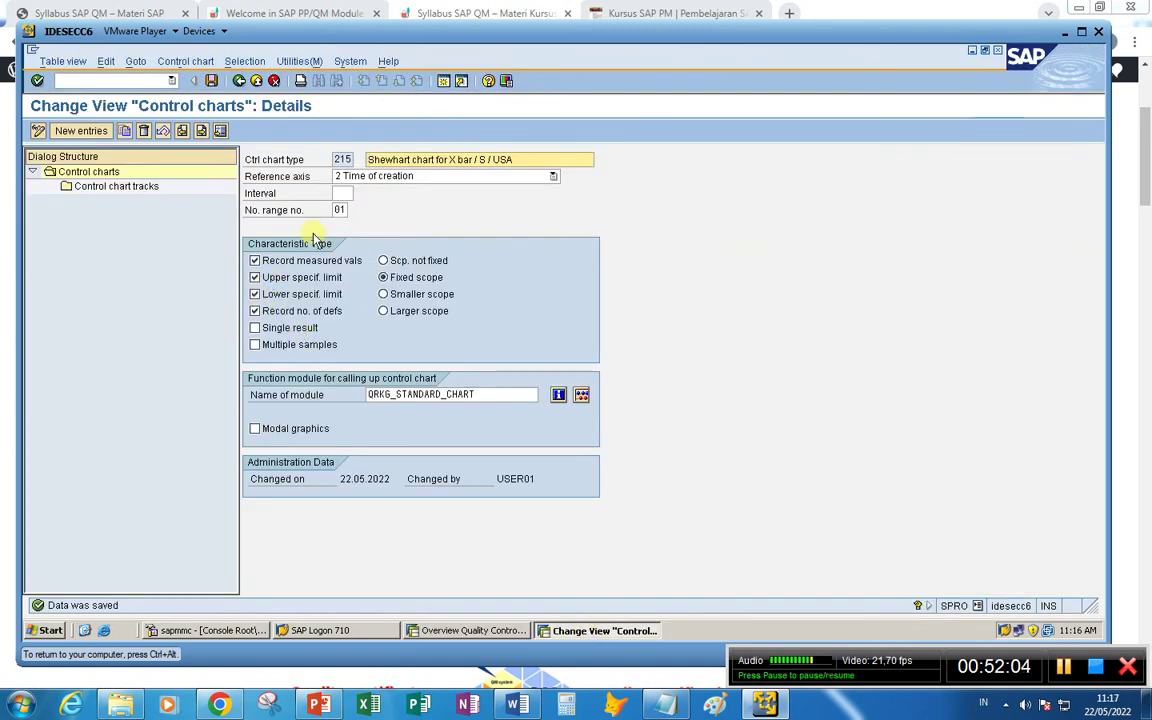
pyautogui.click(239, 82)
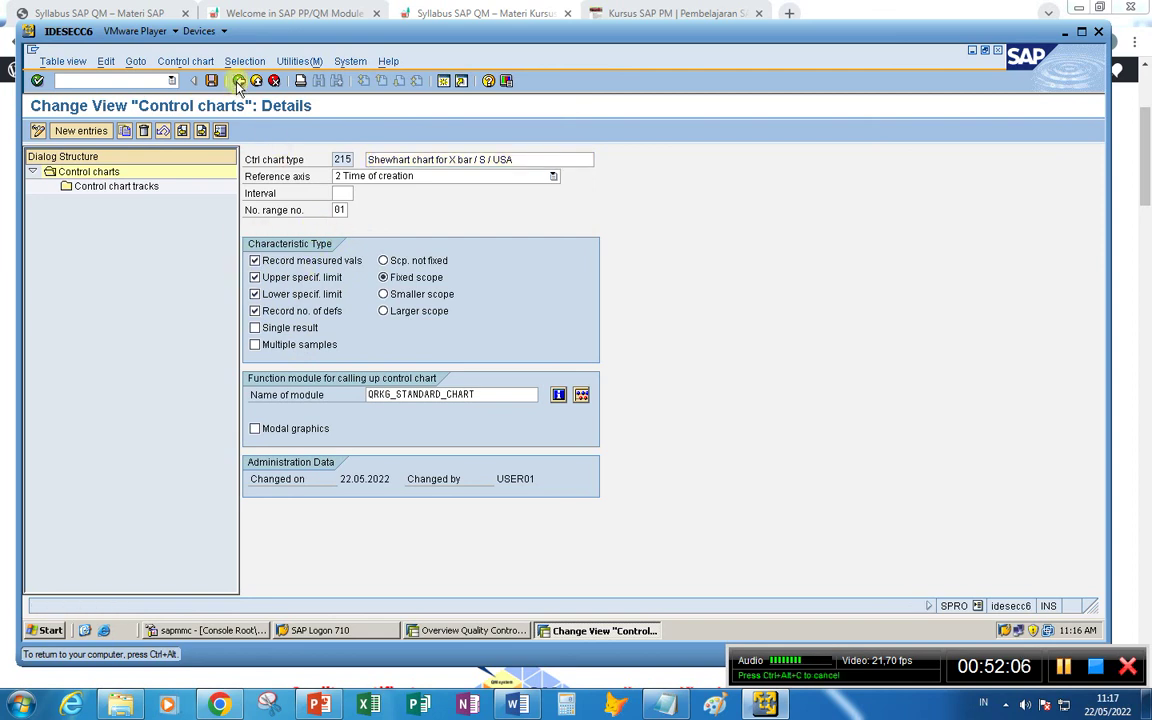
pyautogui.click(240, 82)
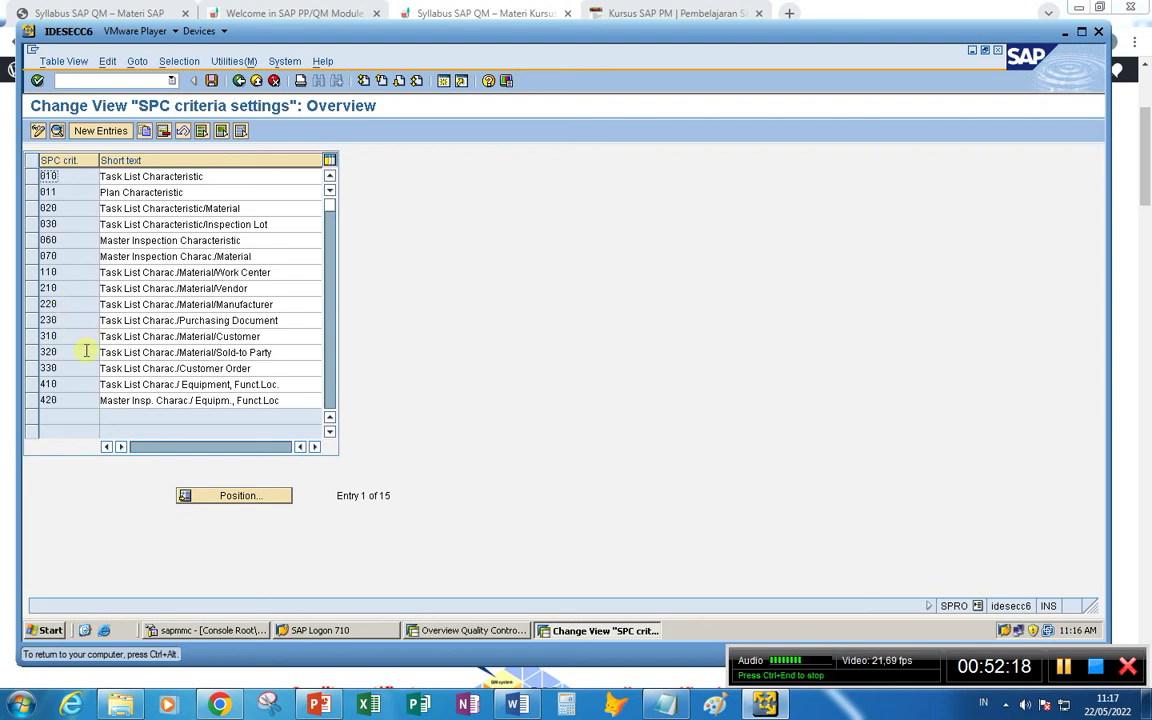
pyautogui.click(81, 242)
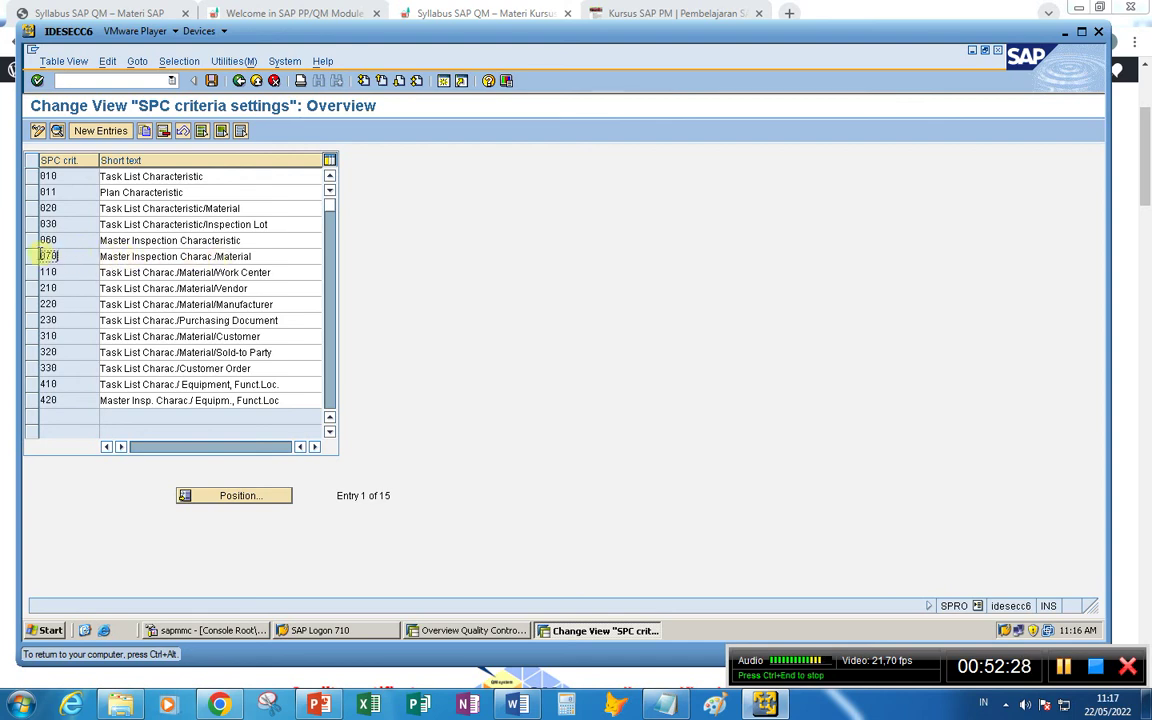
pyautogui.doubleClick(48, 256)
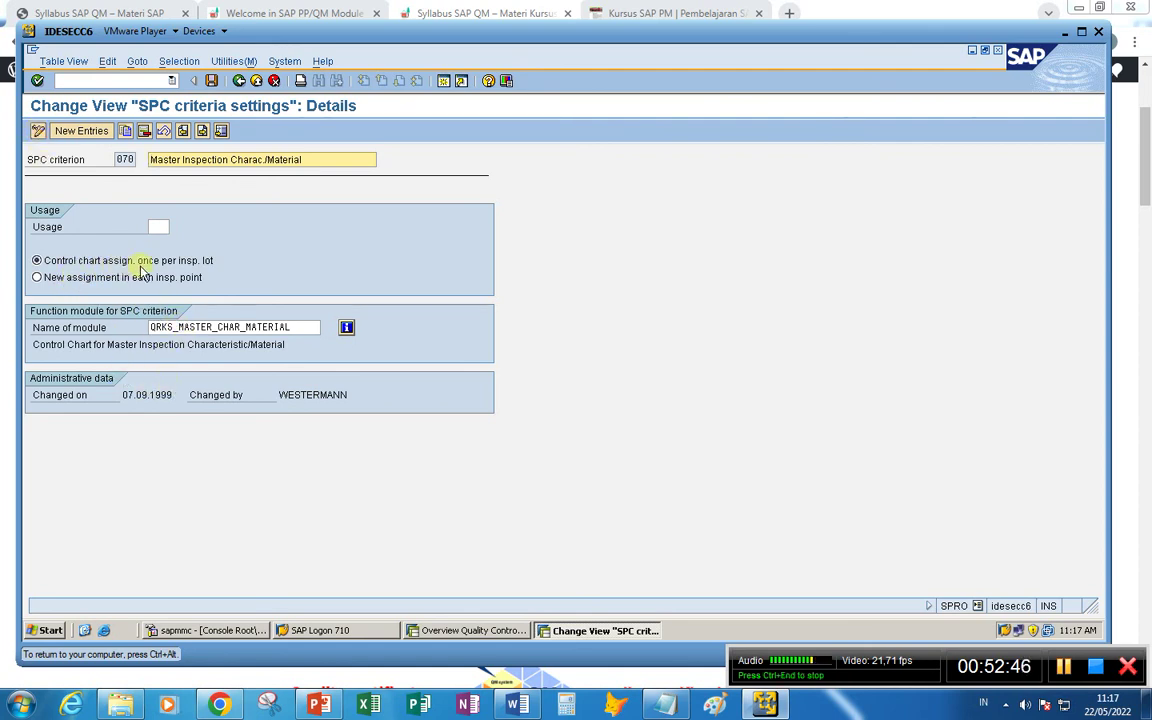
pyautogui.click(164, 227)
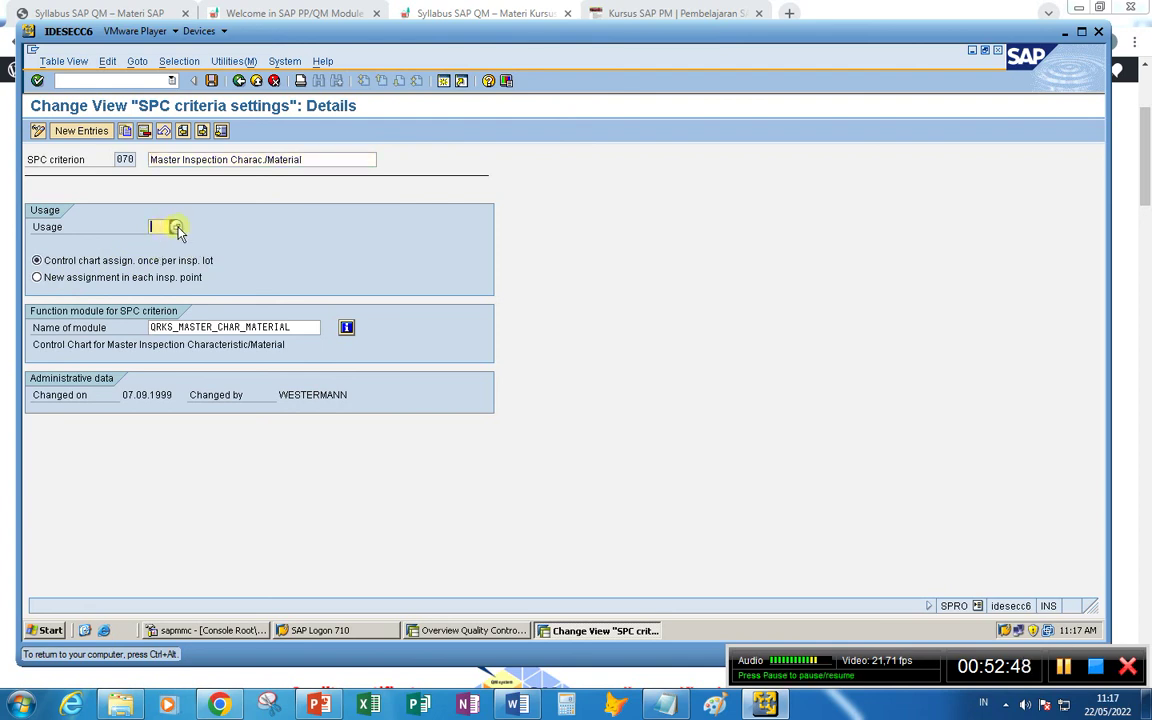
pyautogui.click(239, 81)
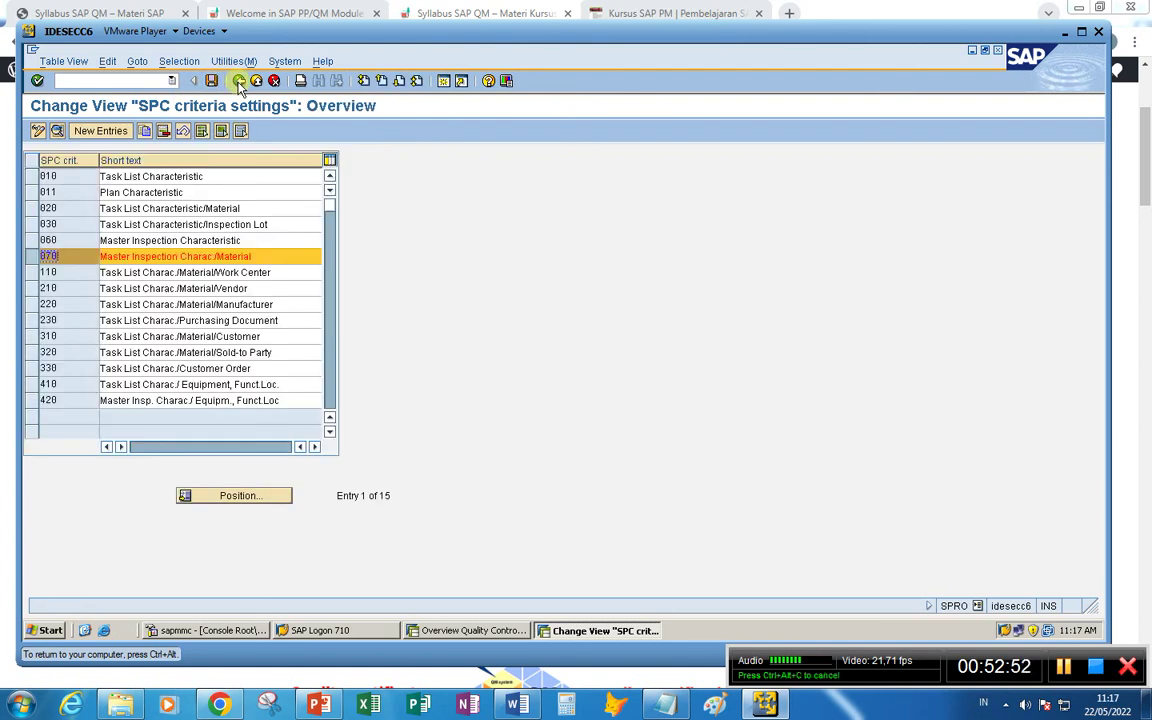
pyautogui.click(239, 81)
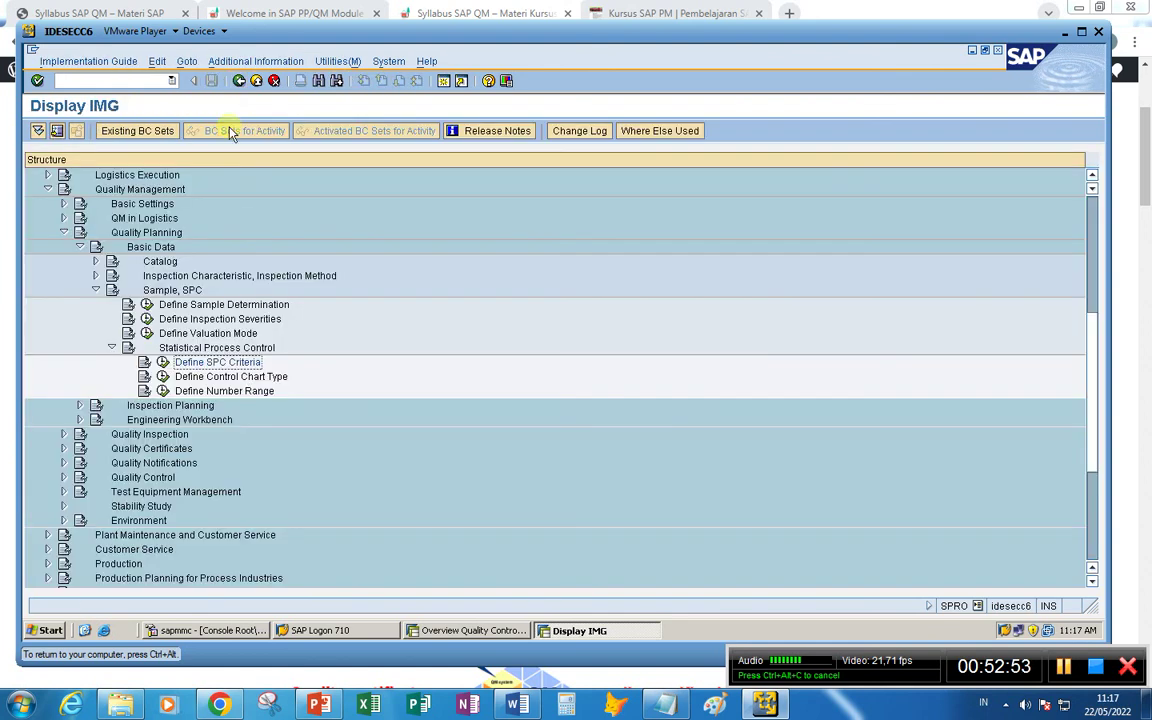
# - Reopen the Define Control Chart Type customizing and review the details of track 1 for chart type 215, including its specification limits setting
pyautogui.click(162, 377)
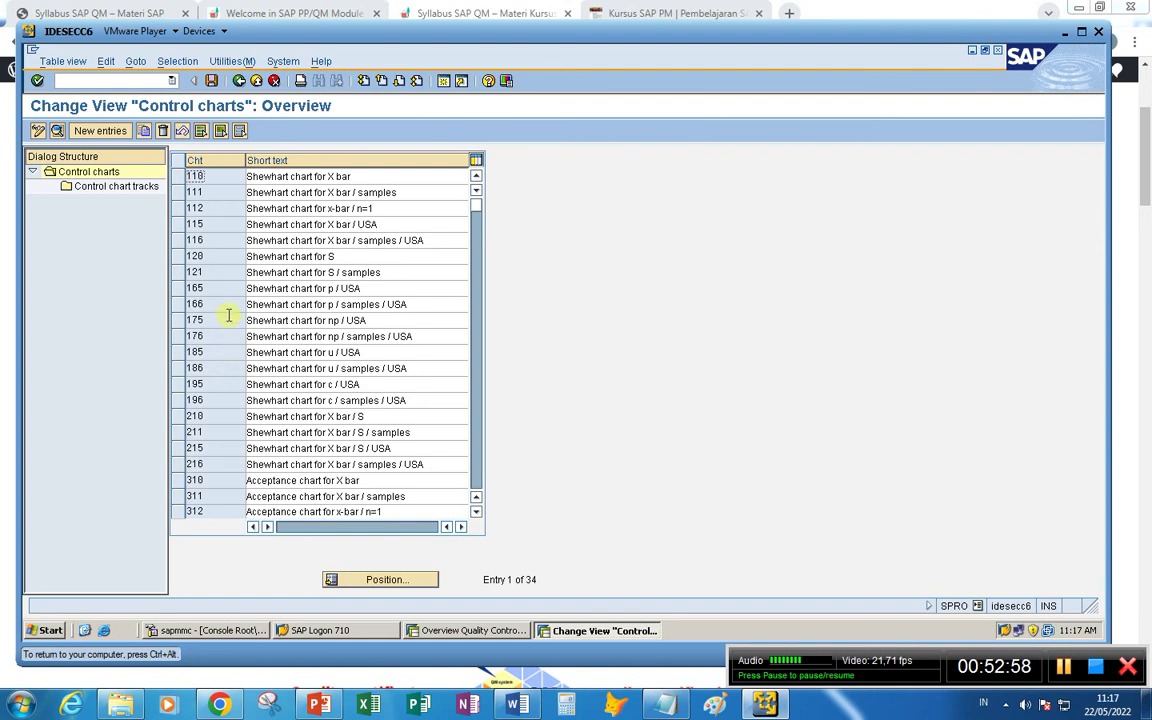
pyautogui.scroll(-2, 217, 366)
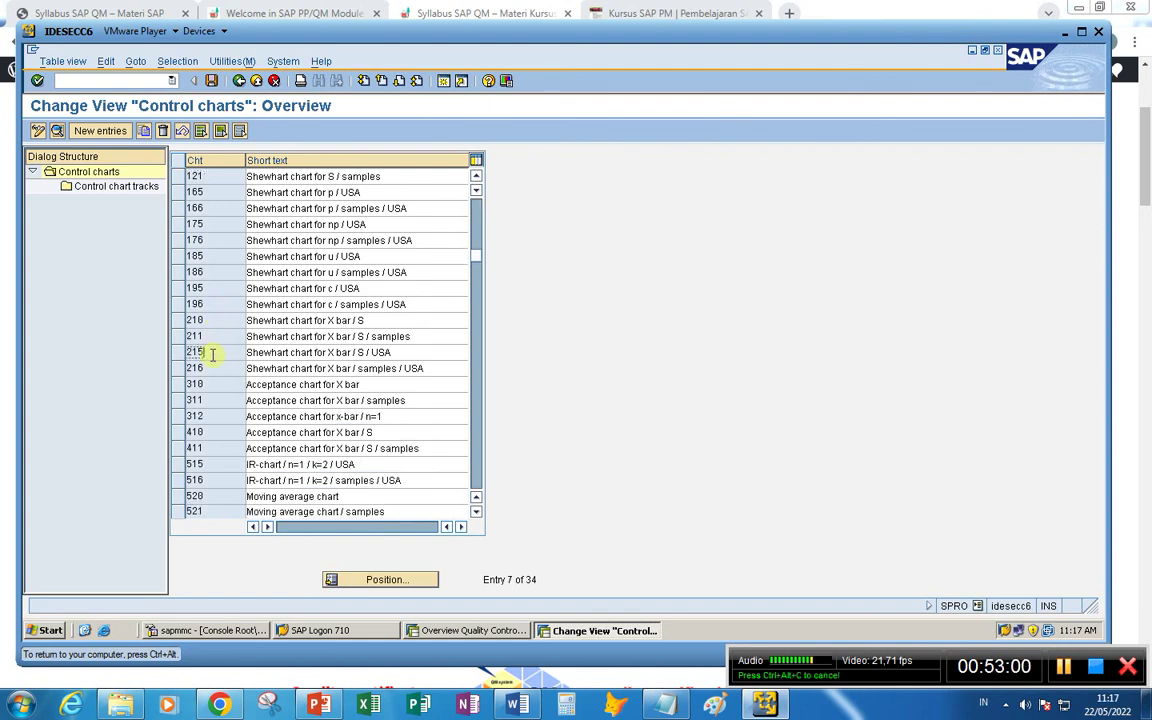
pyautogui.click(179, 354)
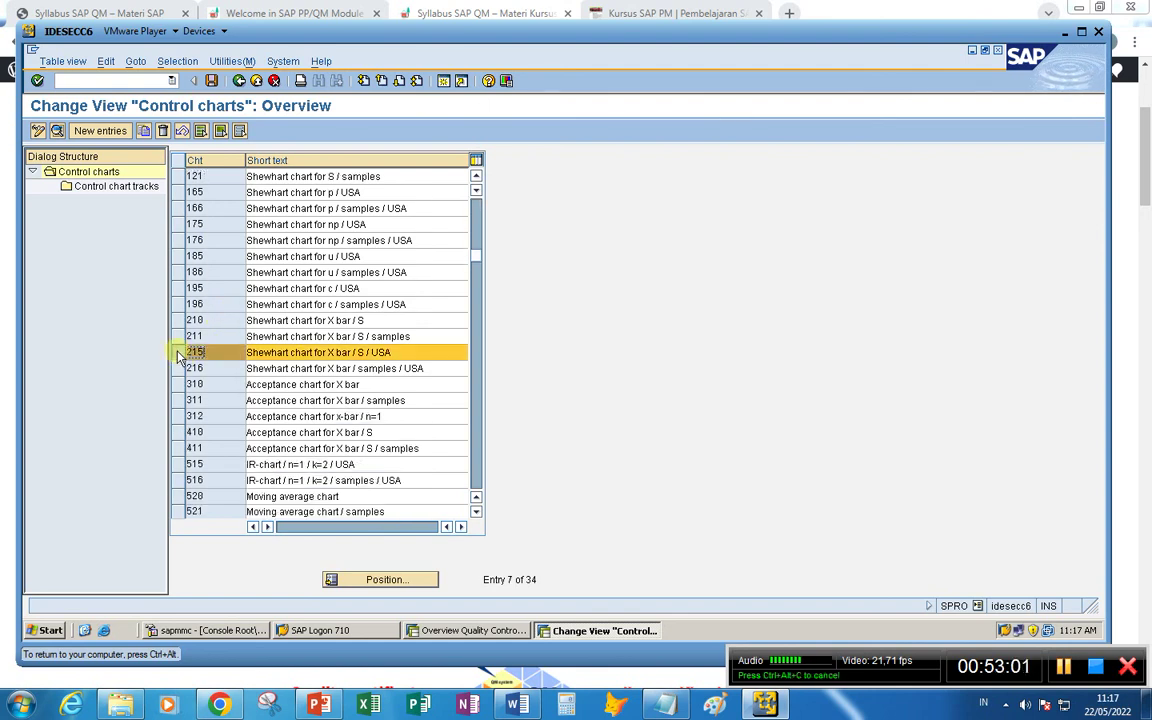
pyautogui.doubleClick(118, 187)
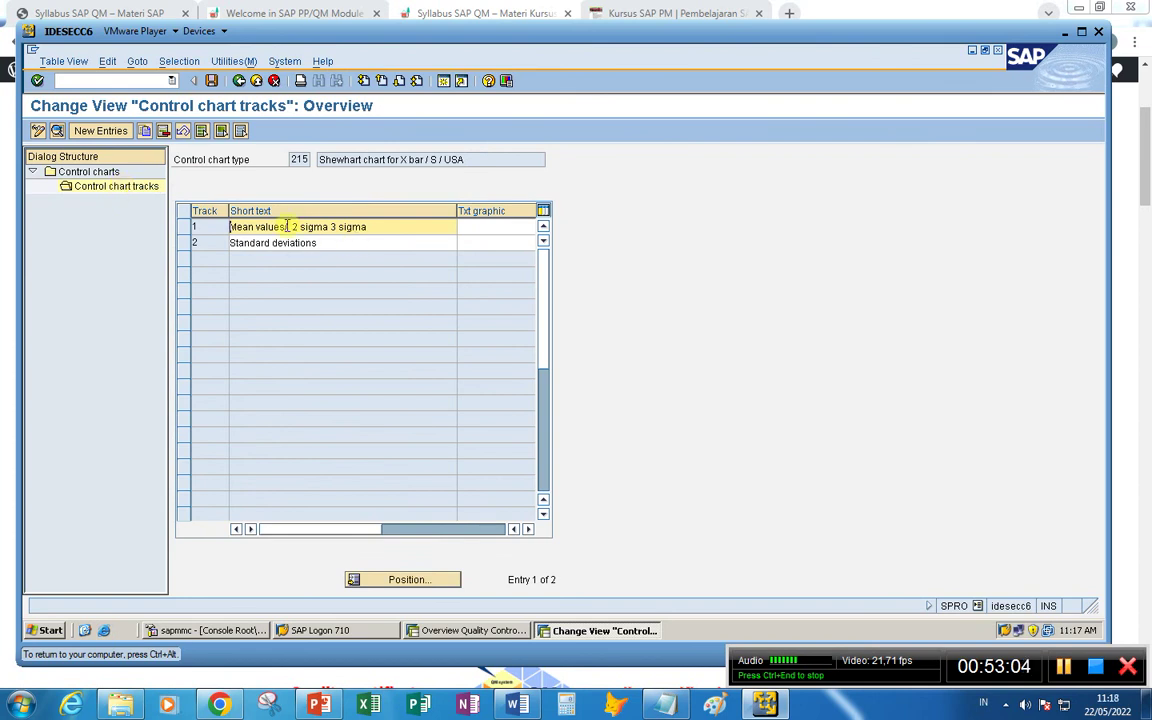
pyautogui.doubleClick(211, 230)
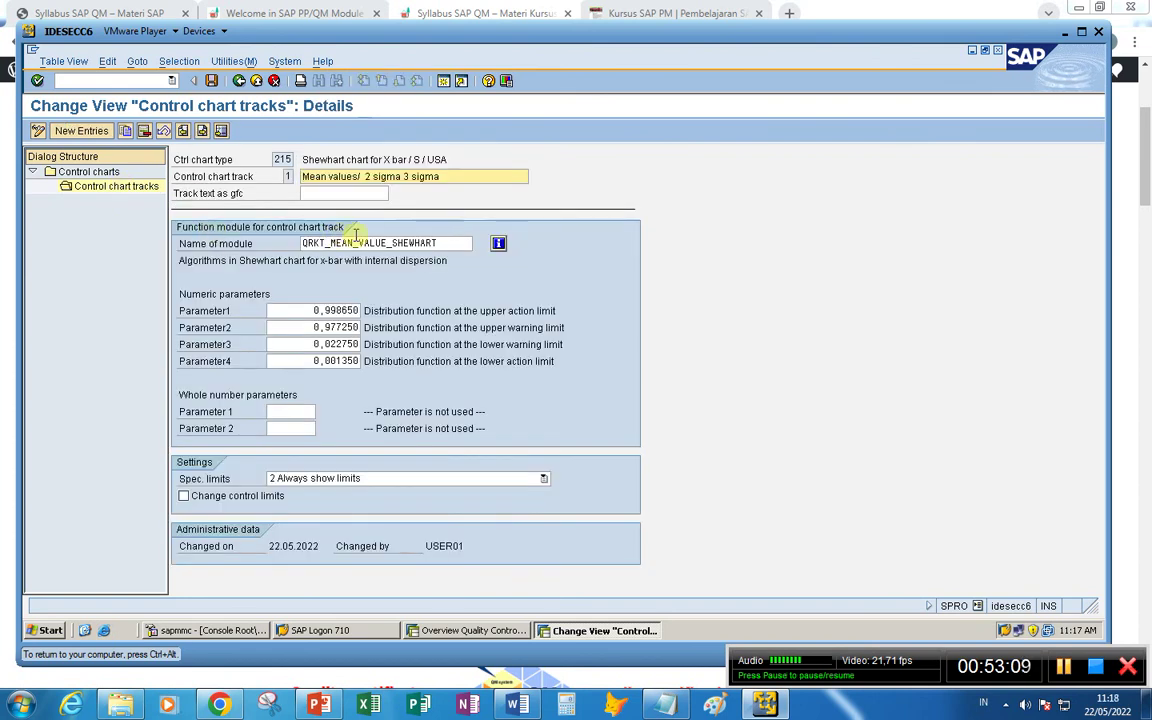
pyautogui.click(315, 194)
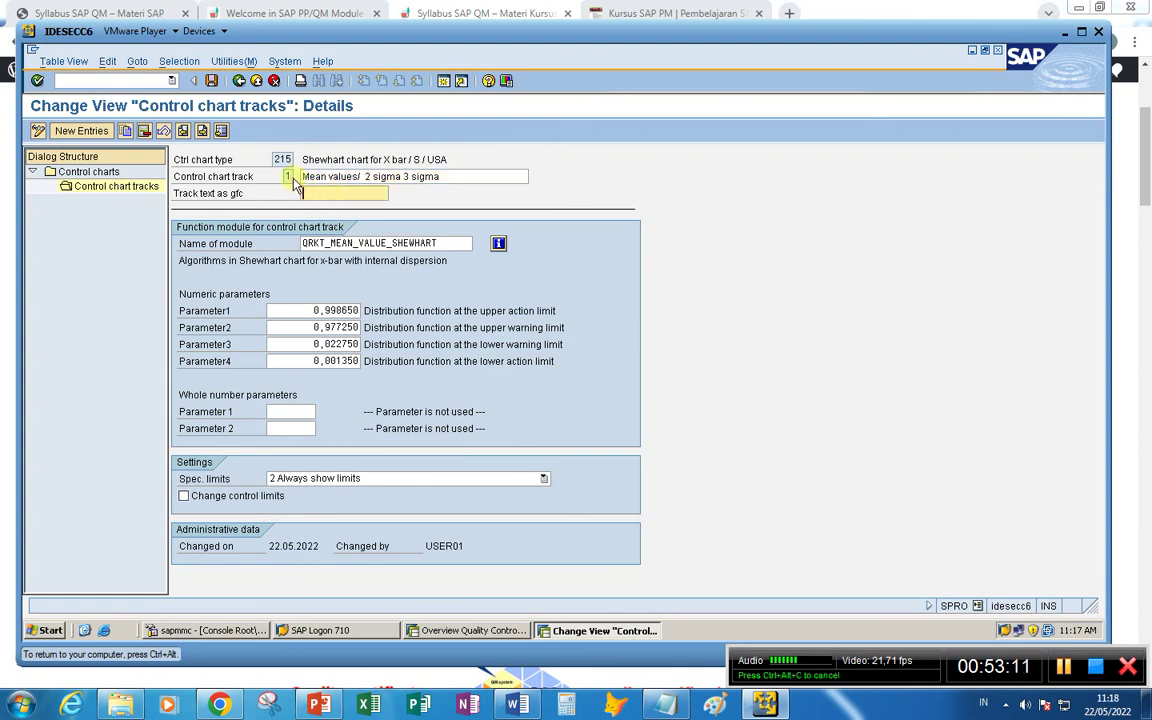
pyautogui.click(289, 176)
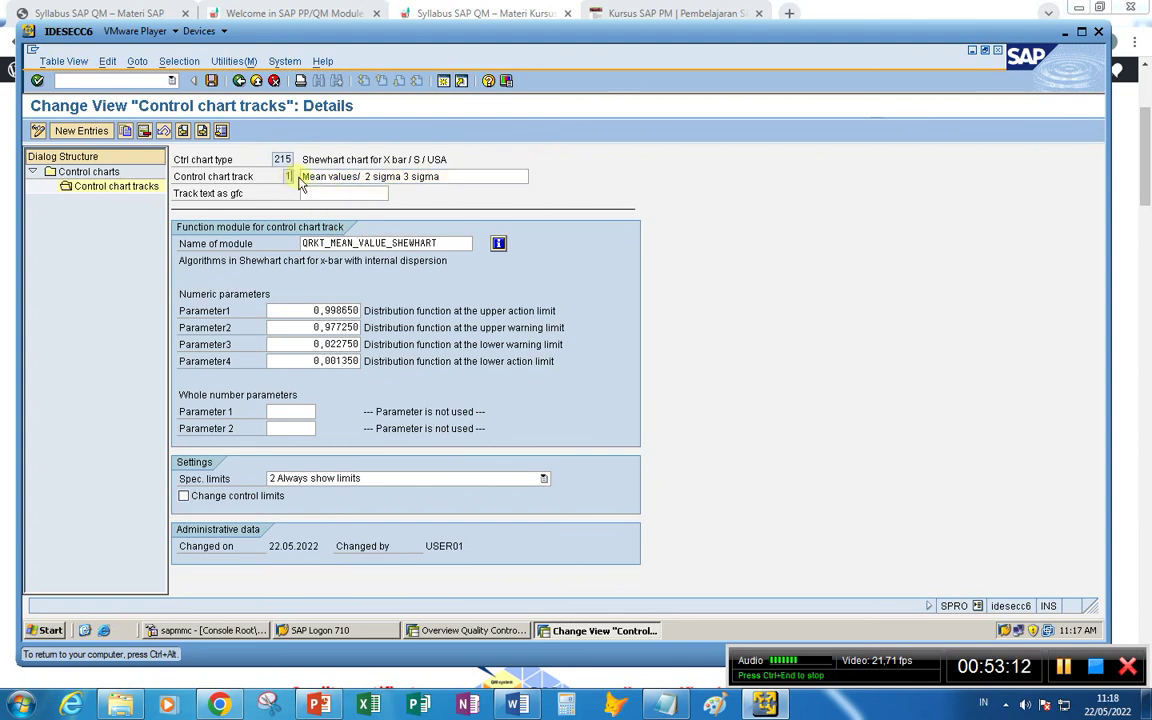
pyautogui.click(318, 191)
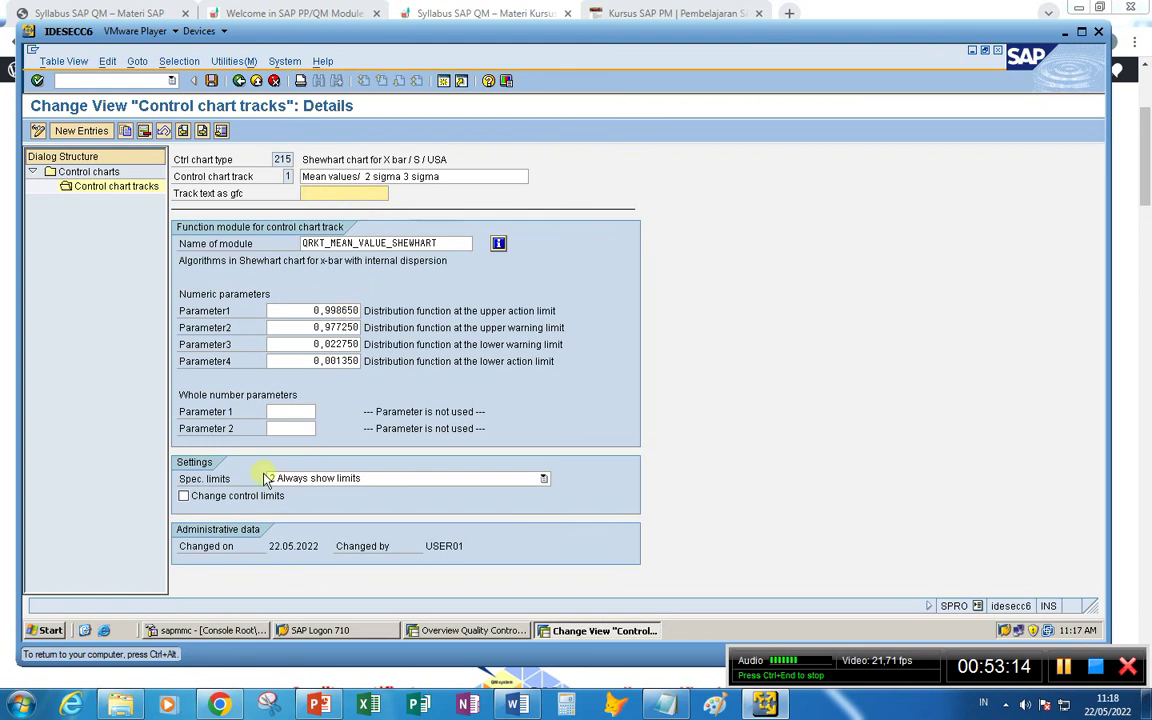
pyautogui.click(238, 82)
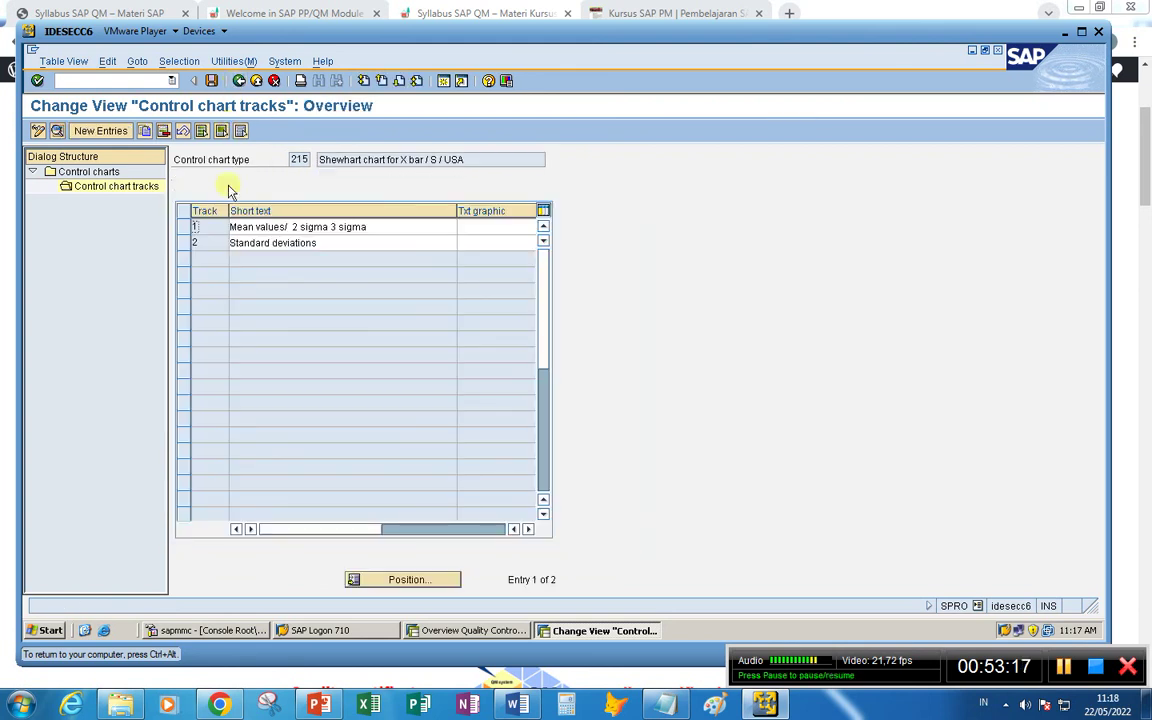
pyautogui.click(240, 84)
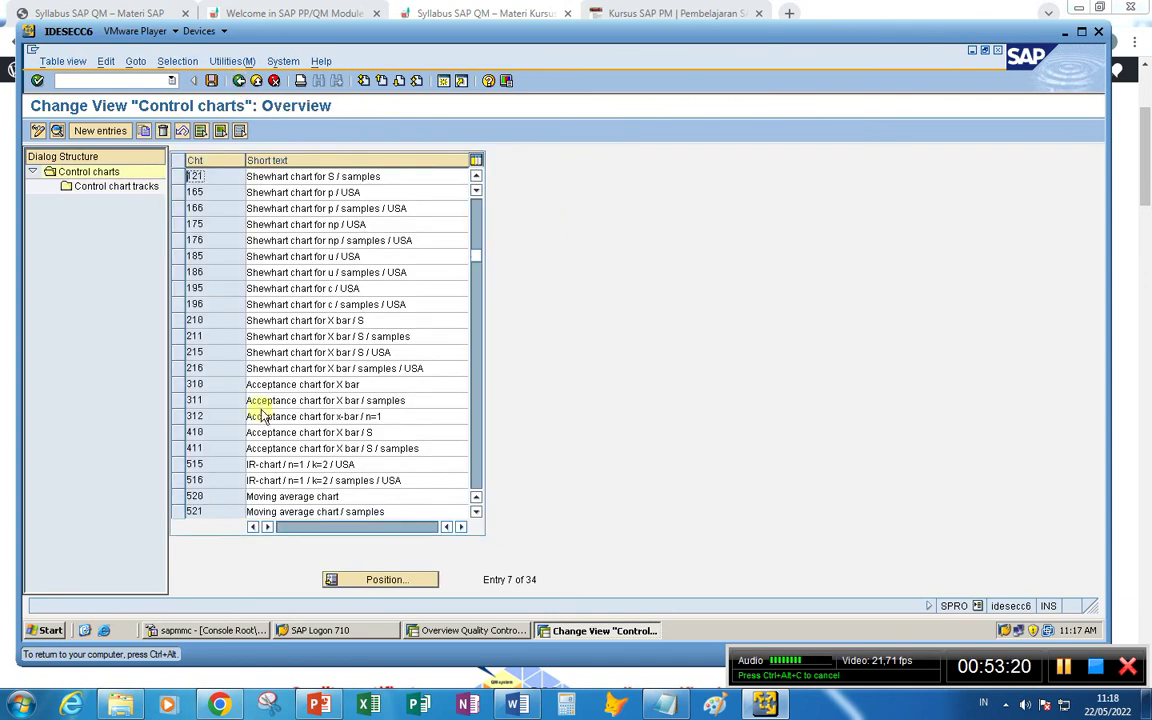
# - Open the details of control chart type 215 and review its reference axis options, interval and number range settings
pyautogui.doubleClick(225, 353)
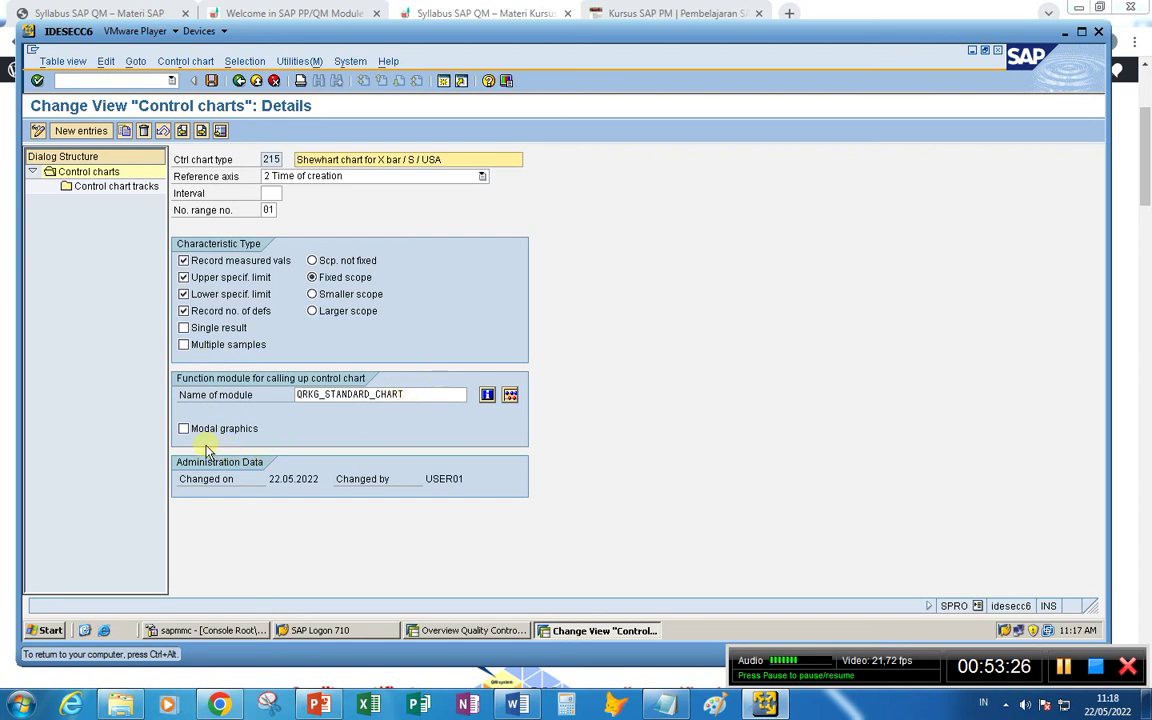
pyautogui.click(271, 194)
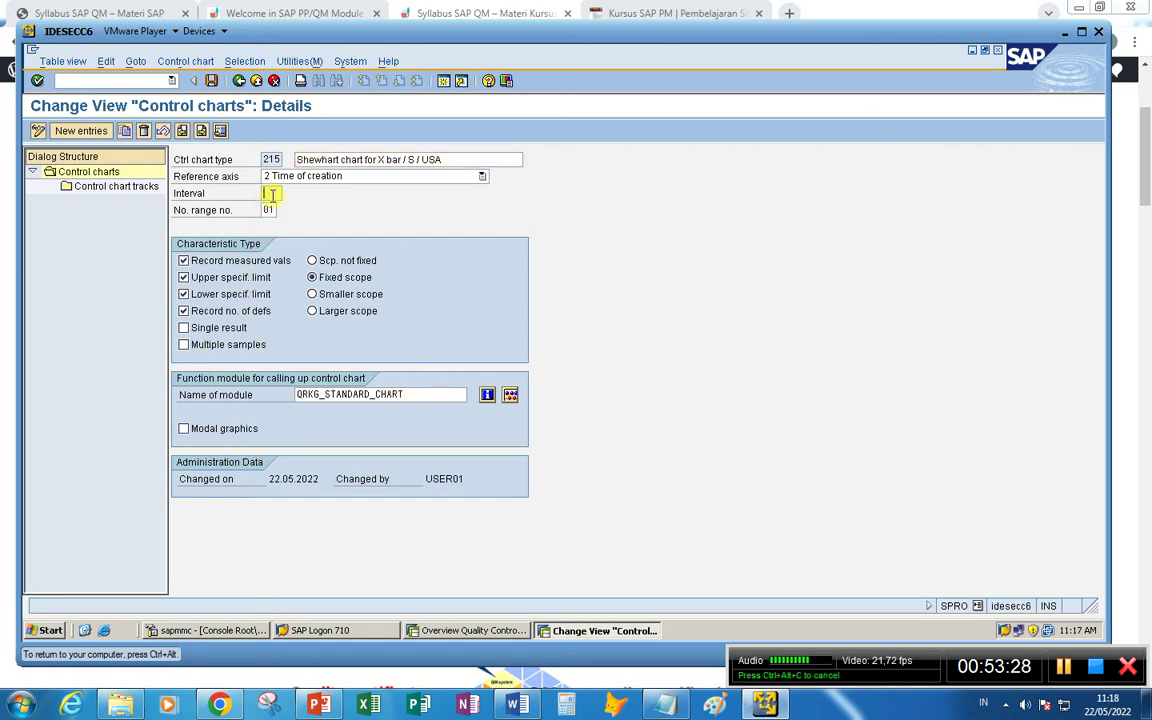
pyautogui.click(482, 178)
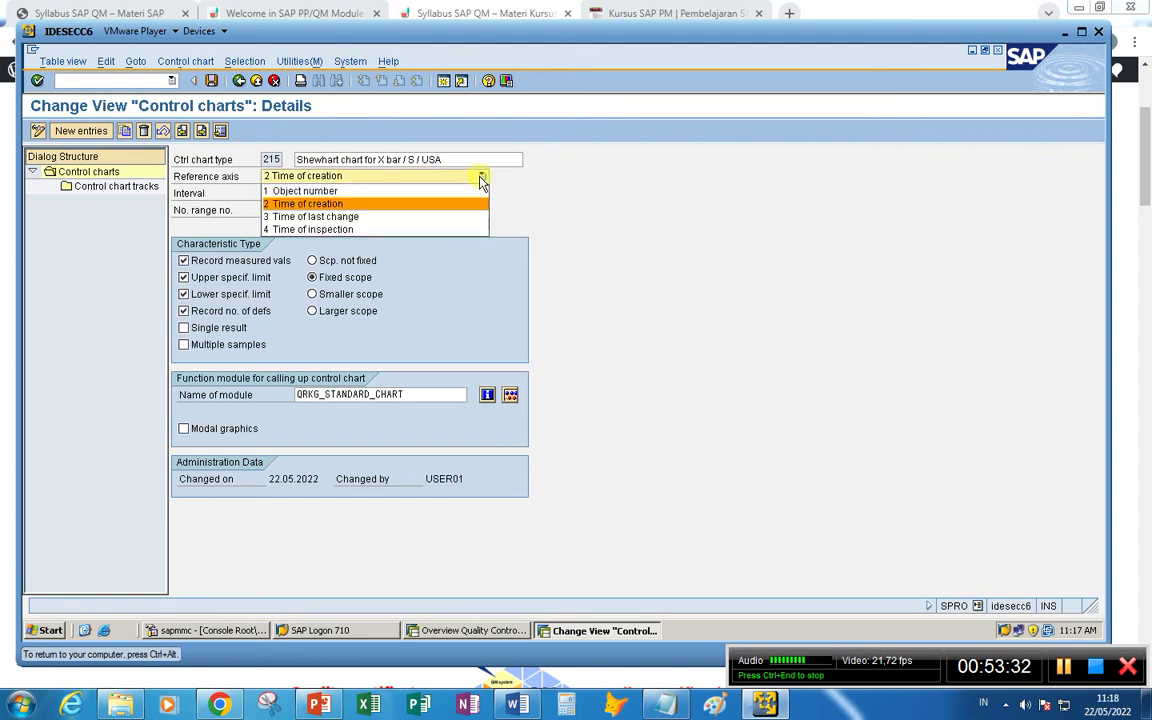
pyautogui.click(515, 181)
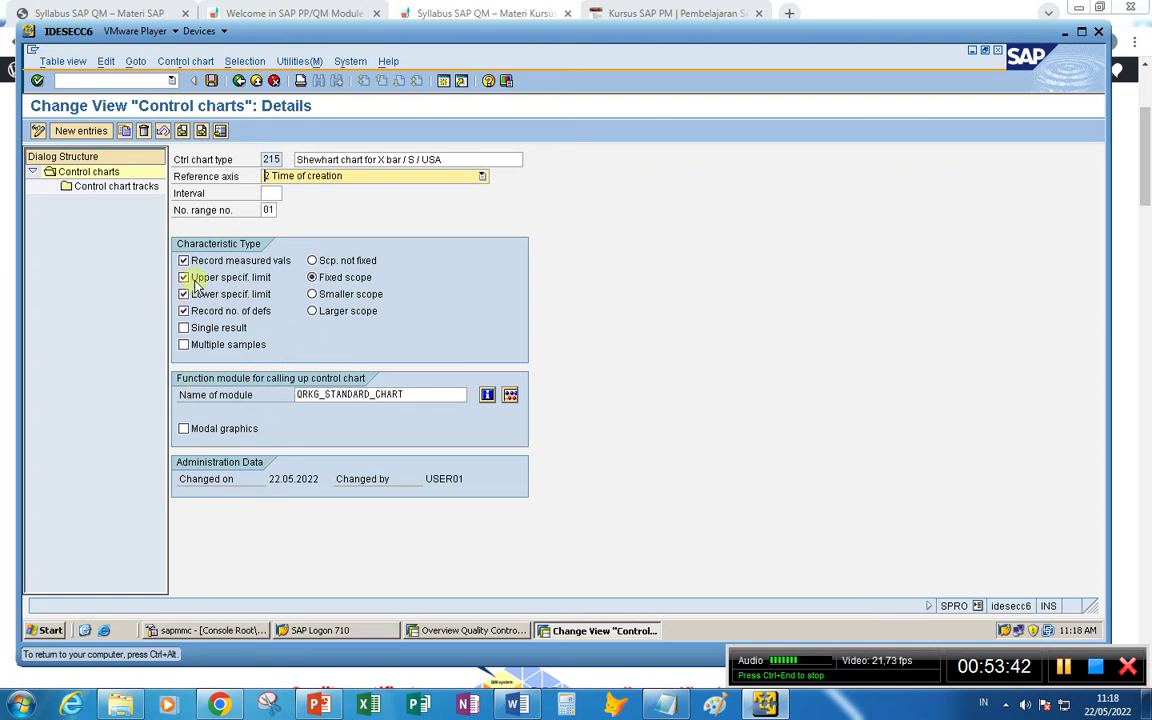
pyautogui.click(268, 210)
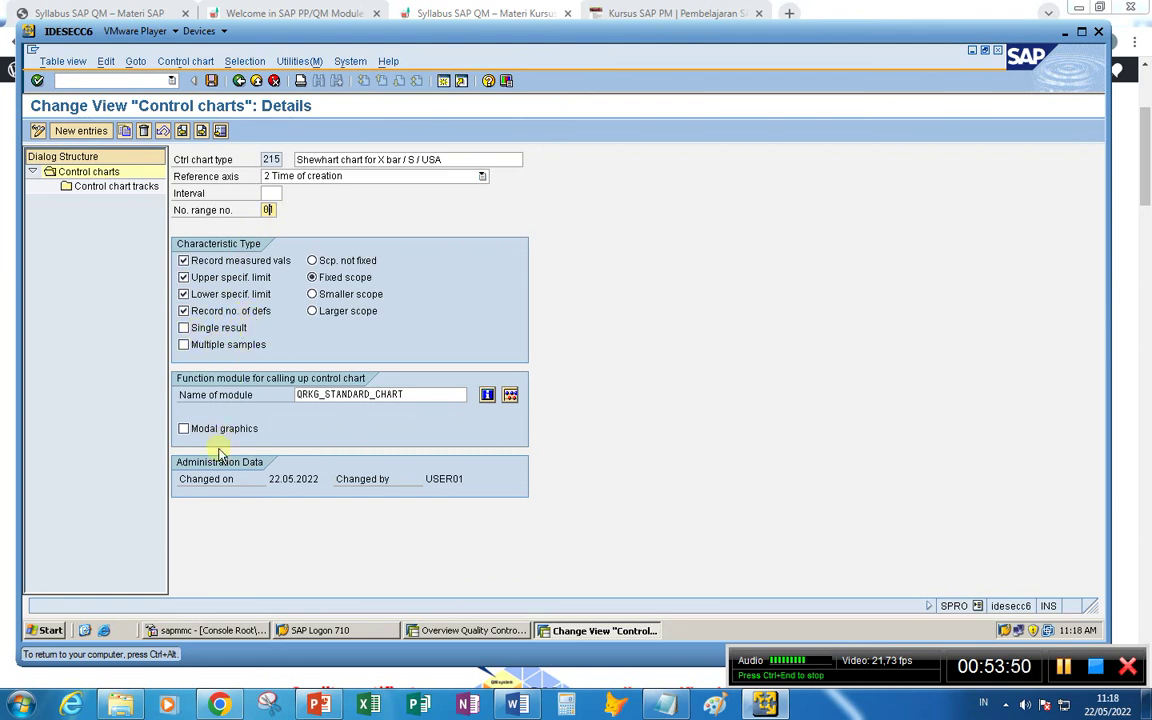
# - Open the control chart tracks of type 215 and review the details of track 1, Mean values/ 2 sigma 3 sigma
pyautogui.click(127, 188)
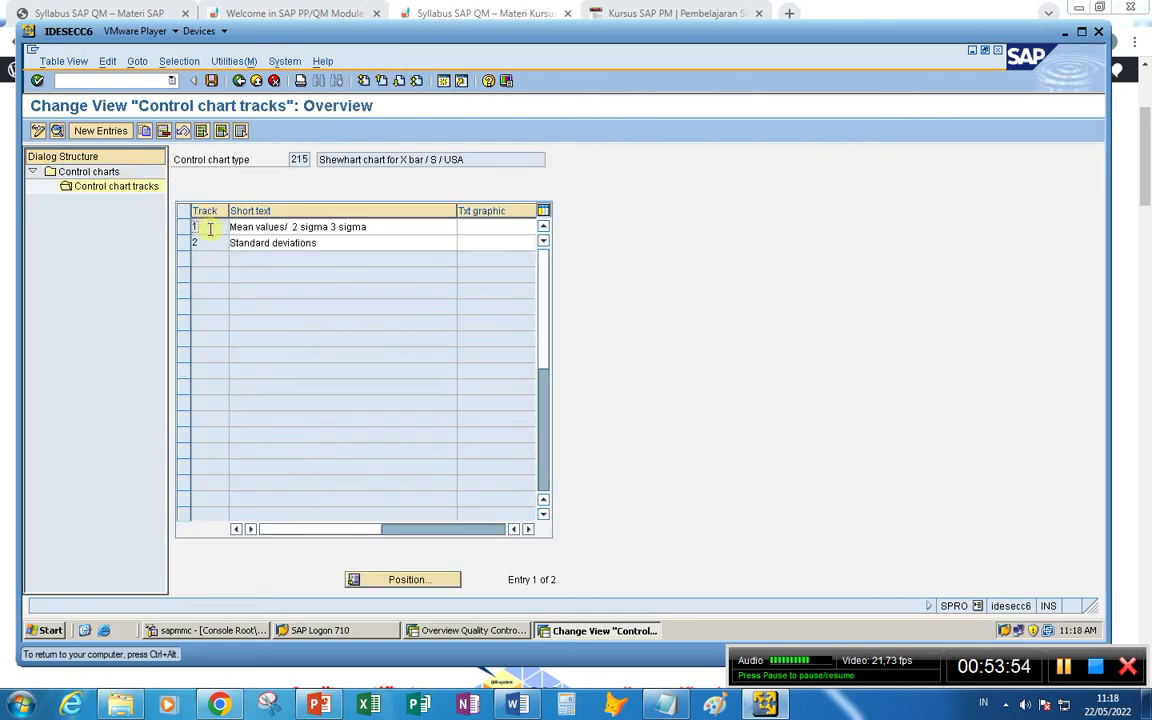
pyautogui.click(484, 223)
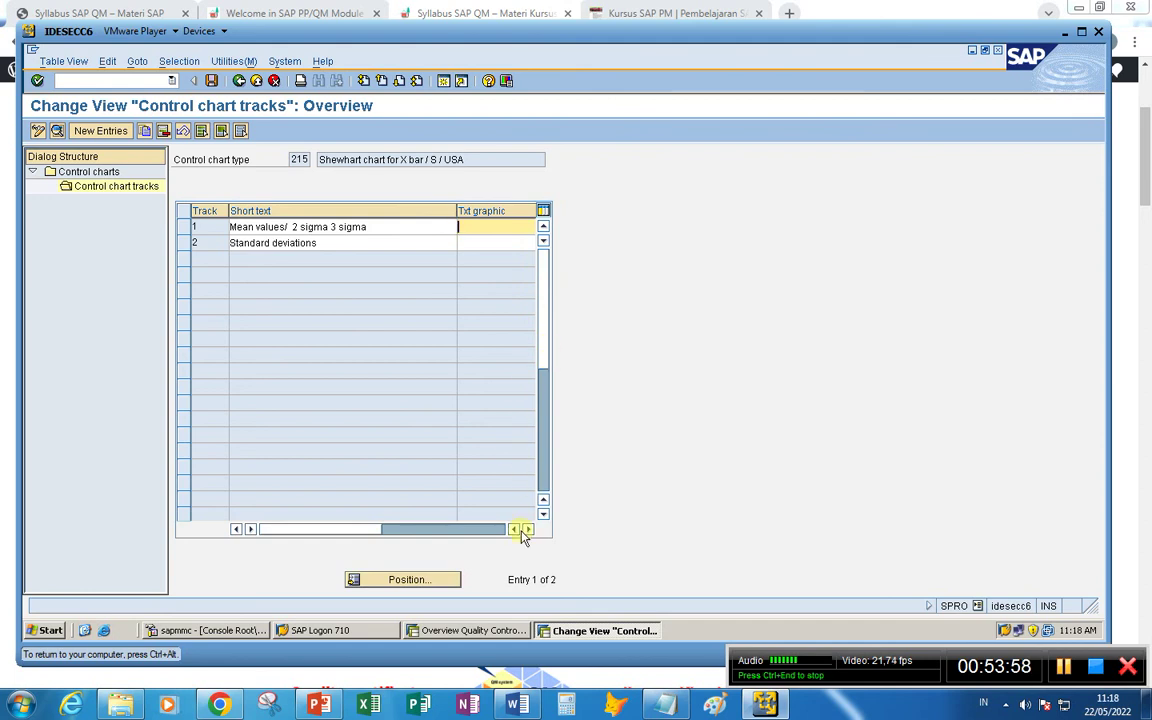
pyautogui.doubleClick(196, 228)
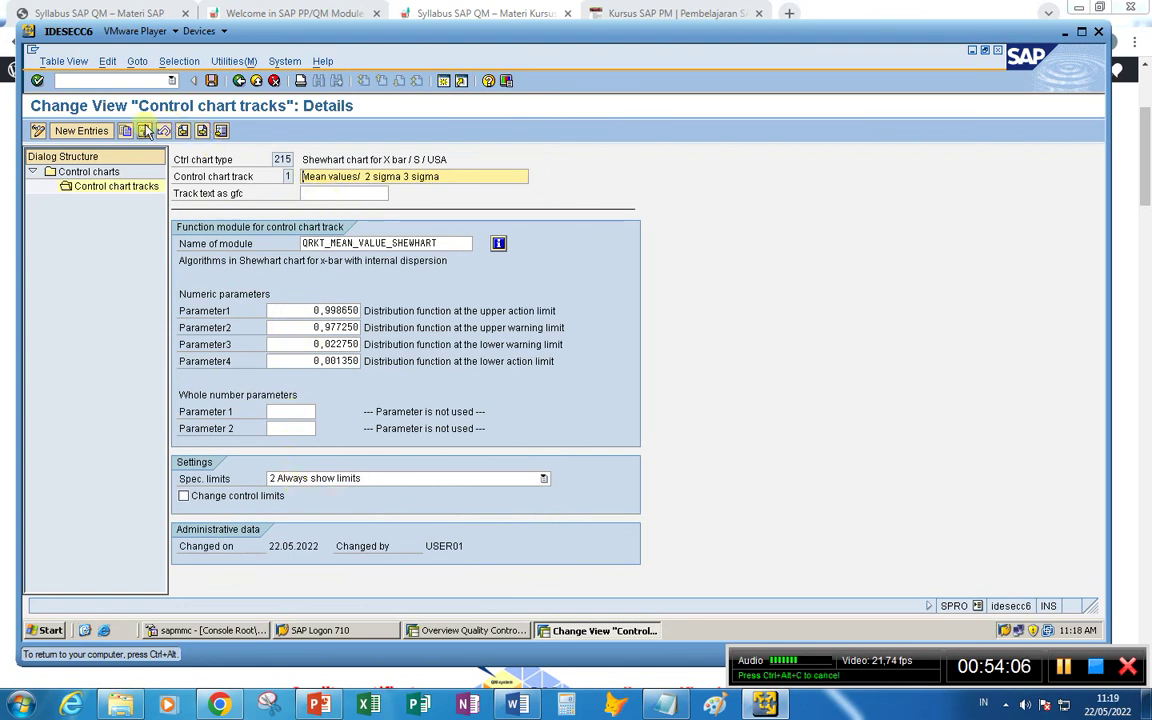
# - Return from the track details to the Display IMG structure and expand the Inspection Planning node
pyautogui.click(236, 82)
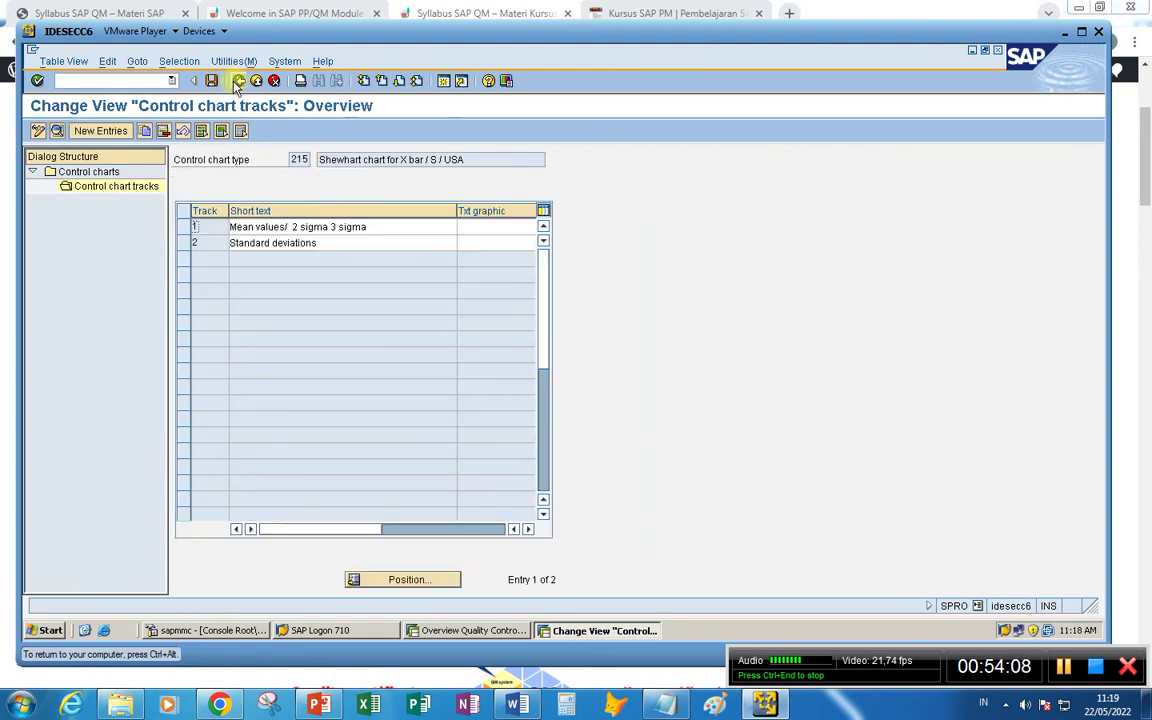
pyautogui.click(237, 82)
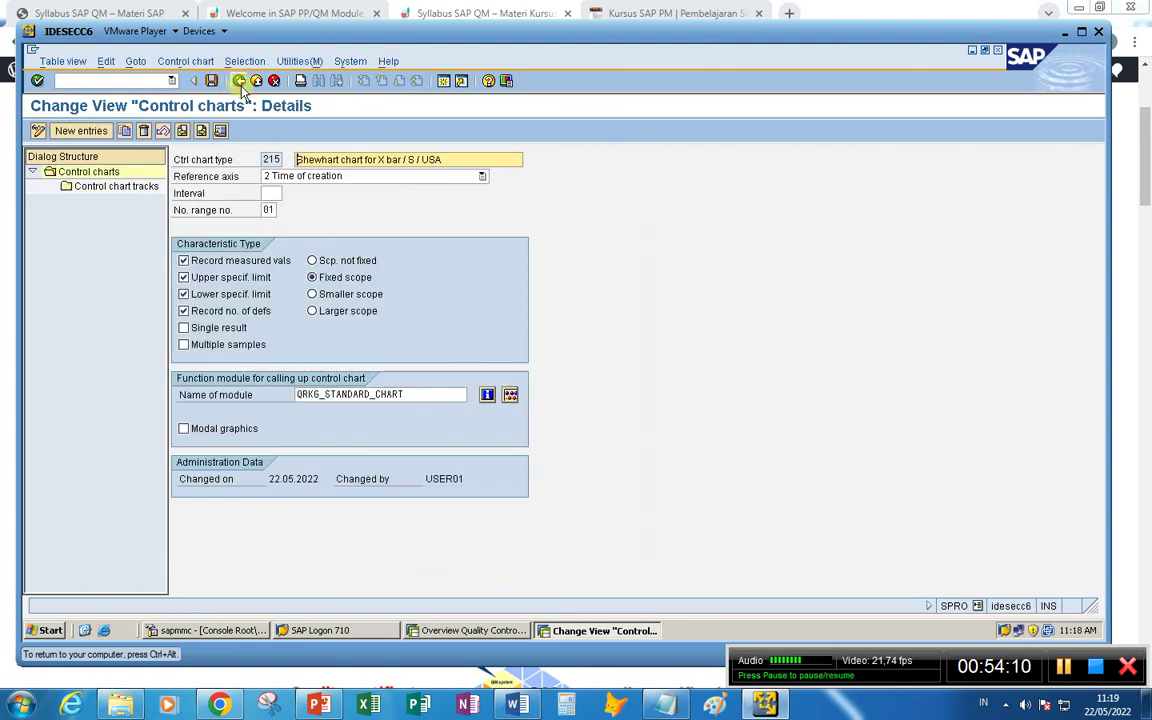
pyautogui.click(240, 82)
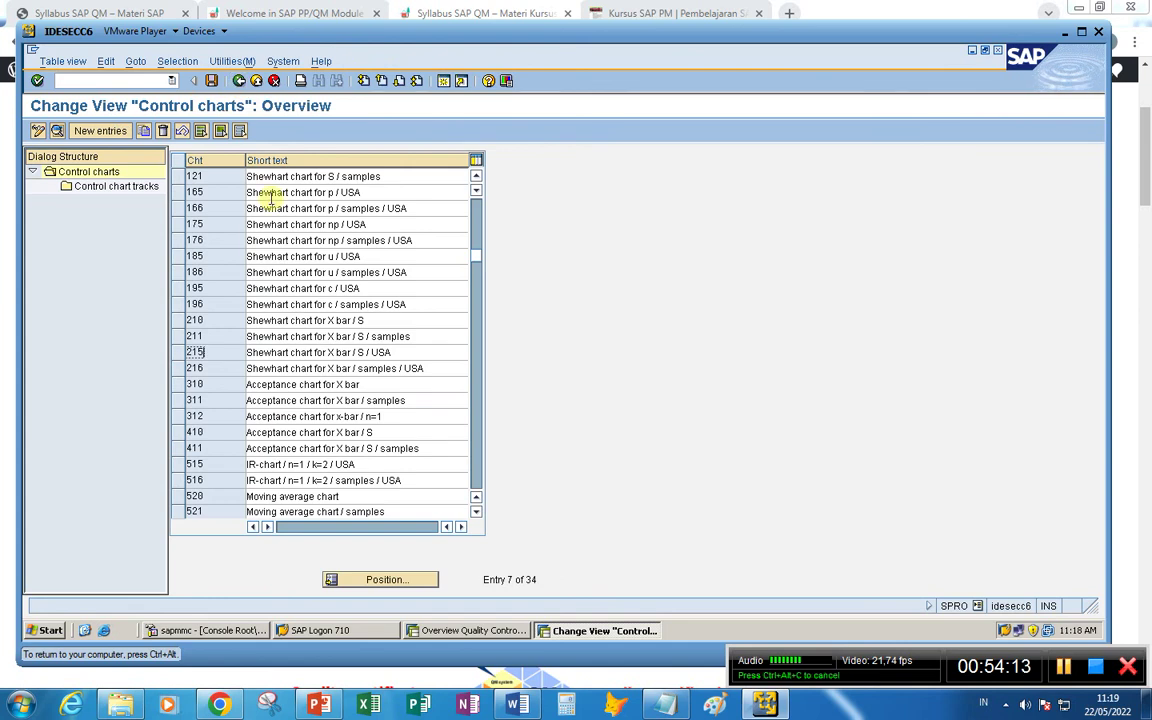
pyautogui.click(240, 81)
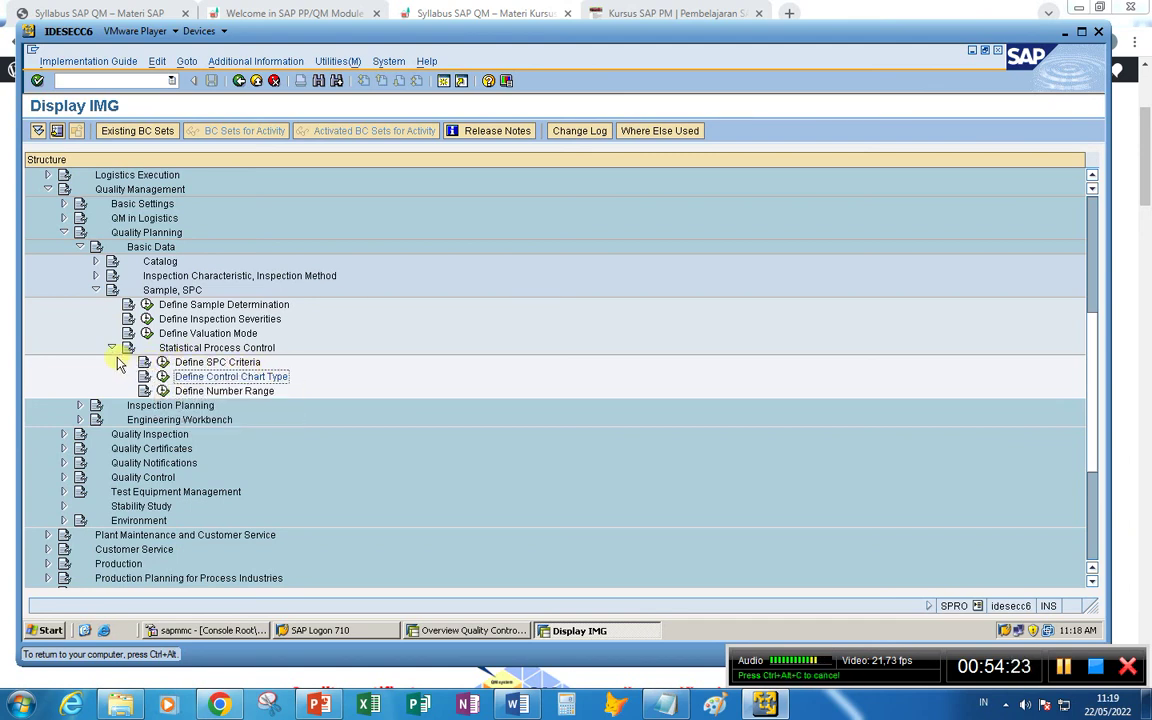
pyautogui.click(79, 405)
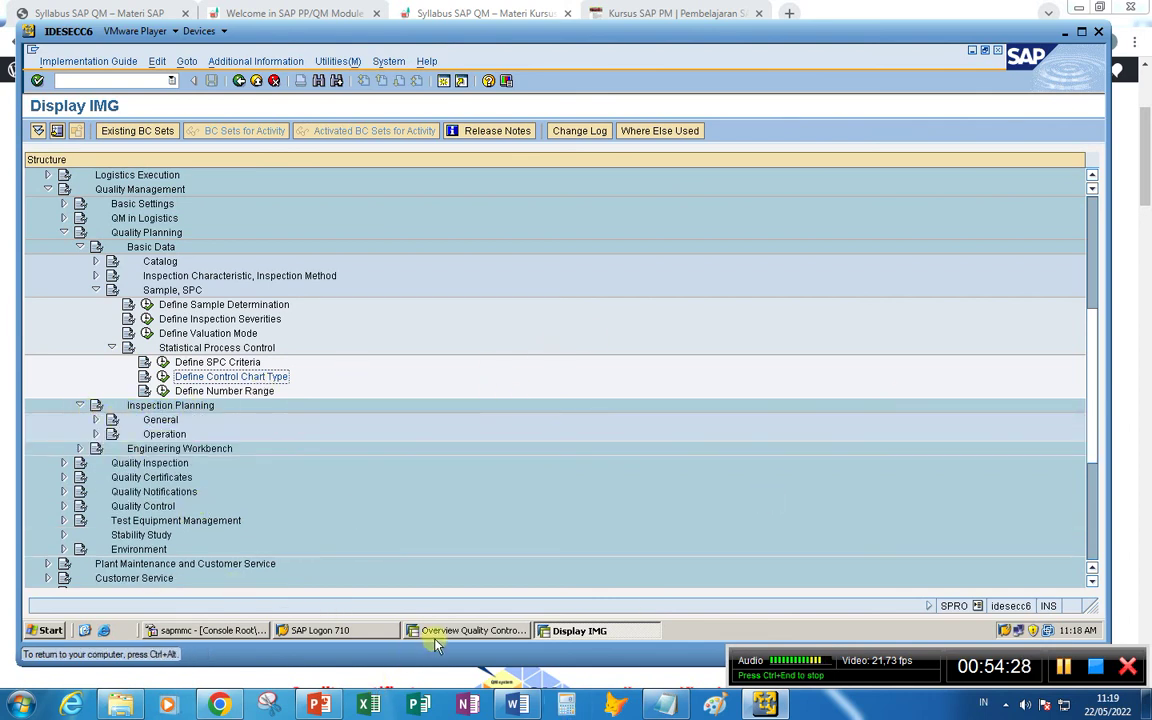
# - Switch to the QGC1 control chart overview and examine the settings commands and the Chart Options of the mean values graphic, cancelling any dialog
pyautogui.click(466, 630)
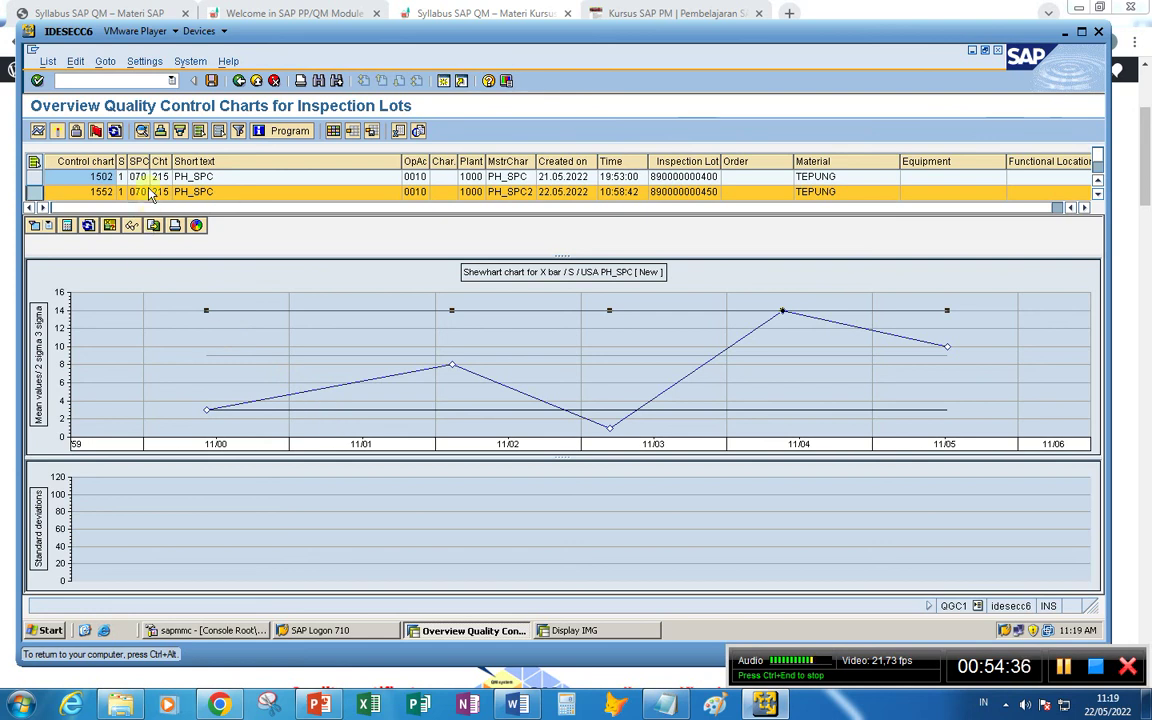
pyautogui.click(103, 62)
pyautogui.moveTo(143, 66)
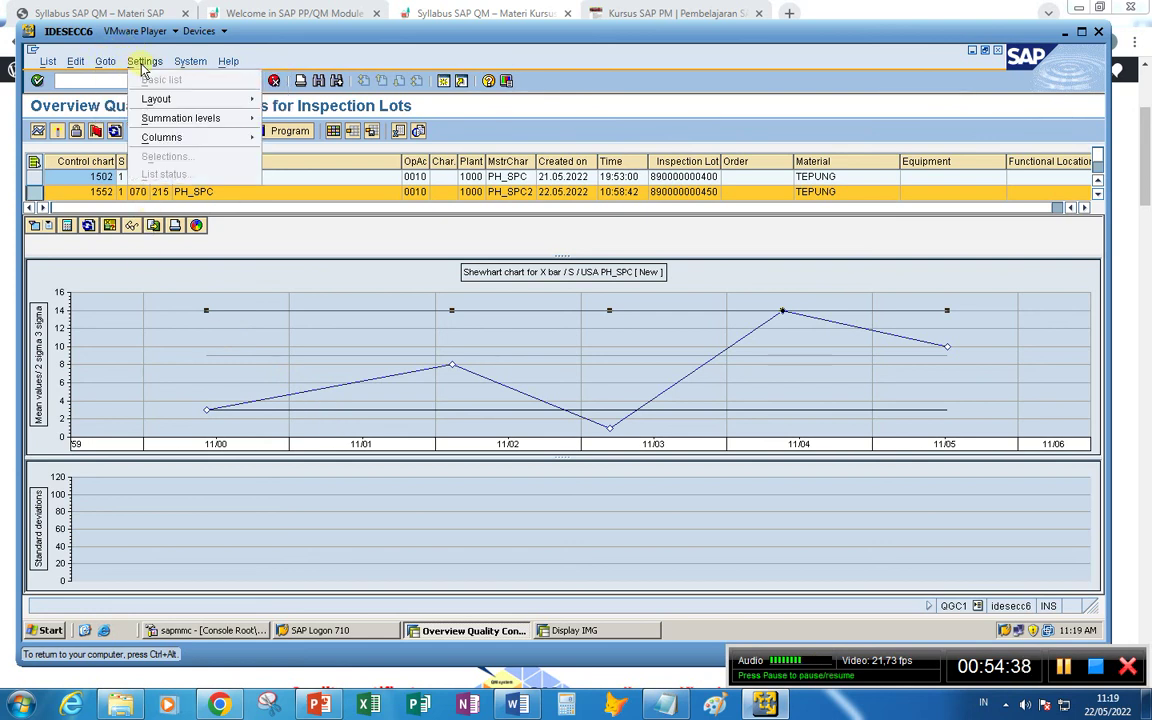
pyautogui.moveTo(170, 100)
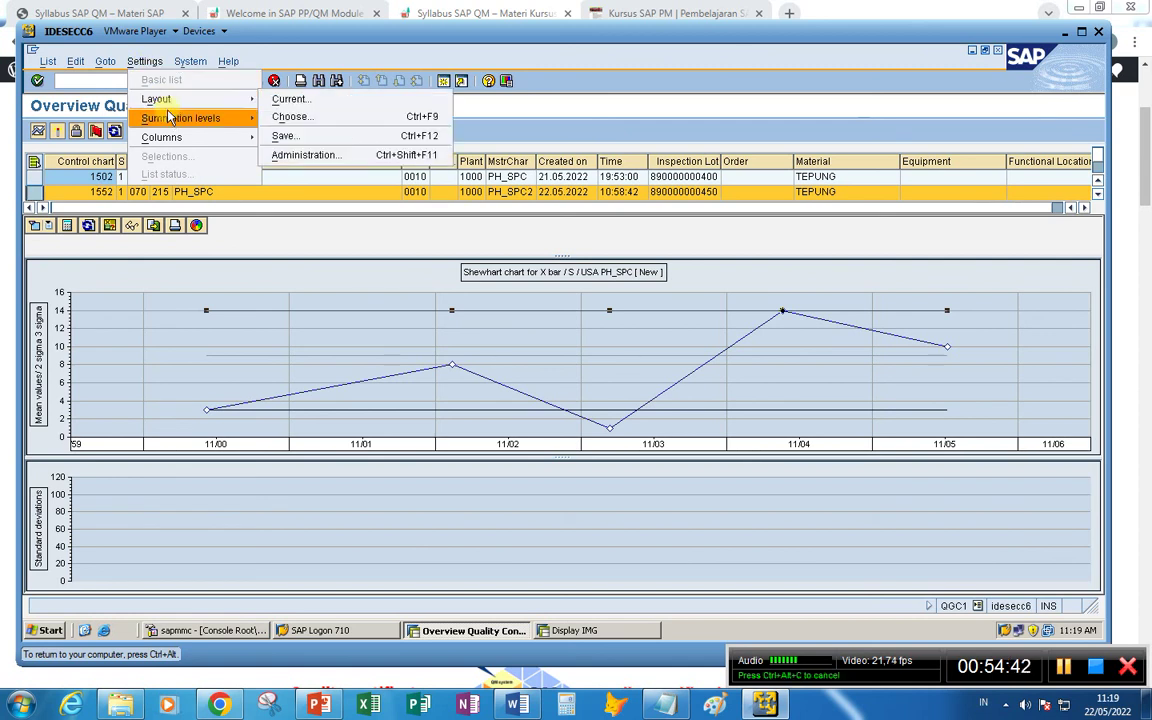
pyautogui.moveTo(77, 63)
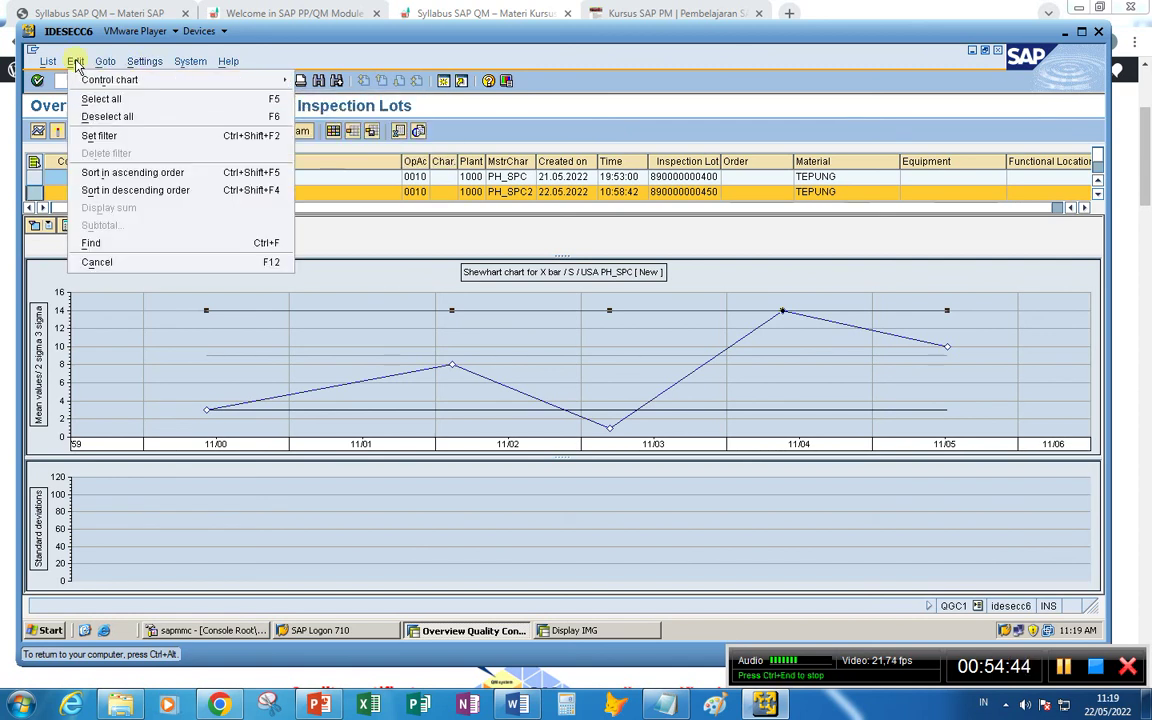
pyautogui.click(185, 261)
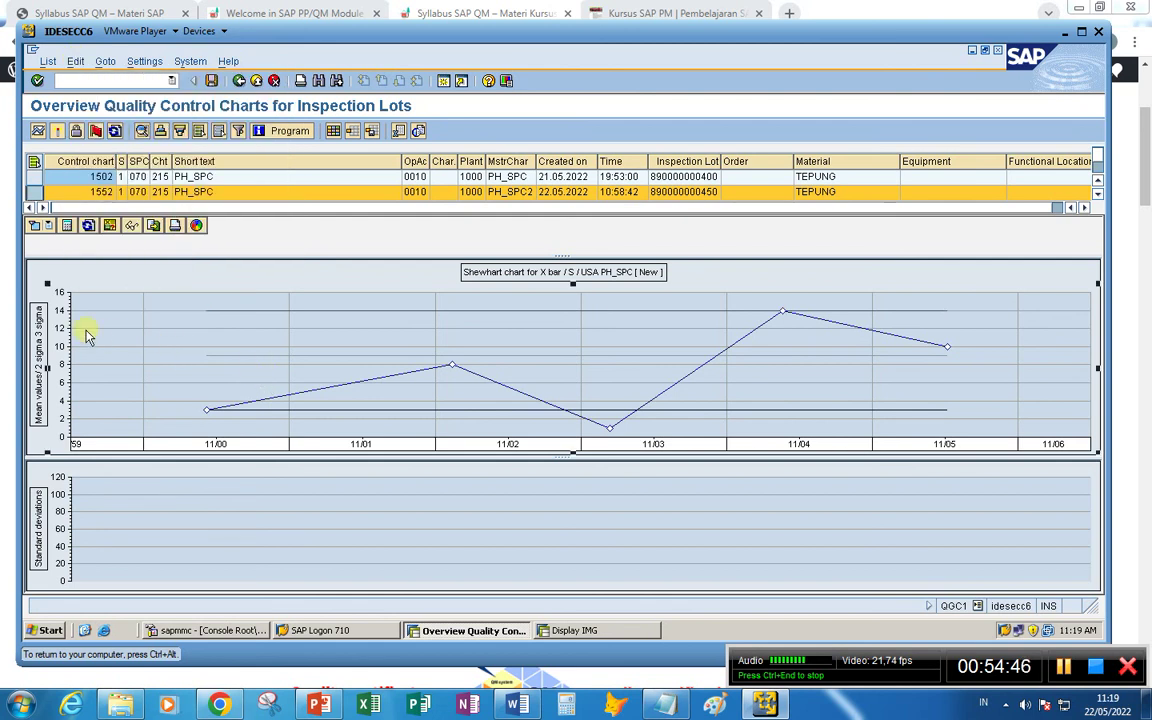
pyautogui.rightClick(194, 341)
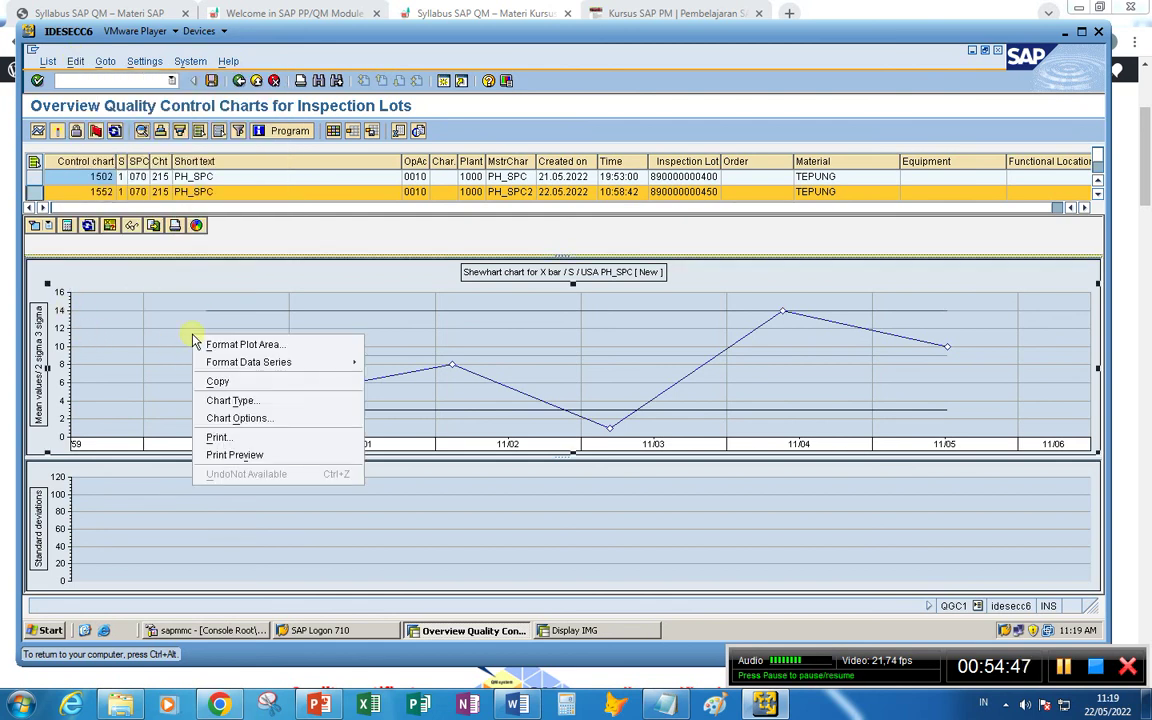
pyautogui.click(244, 418)
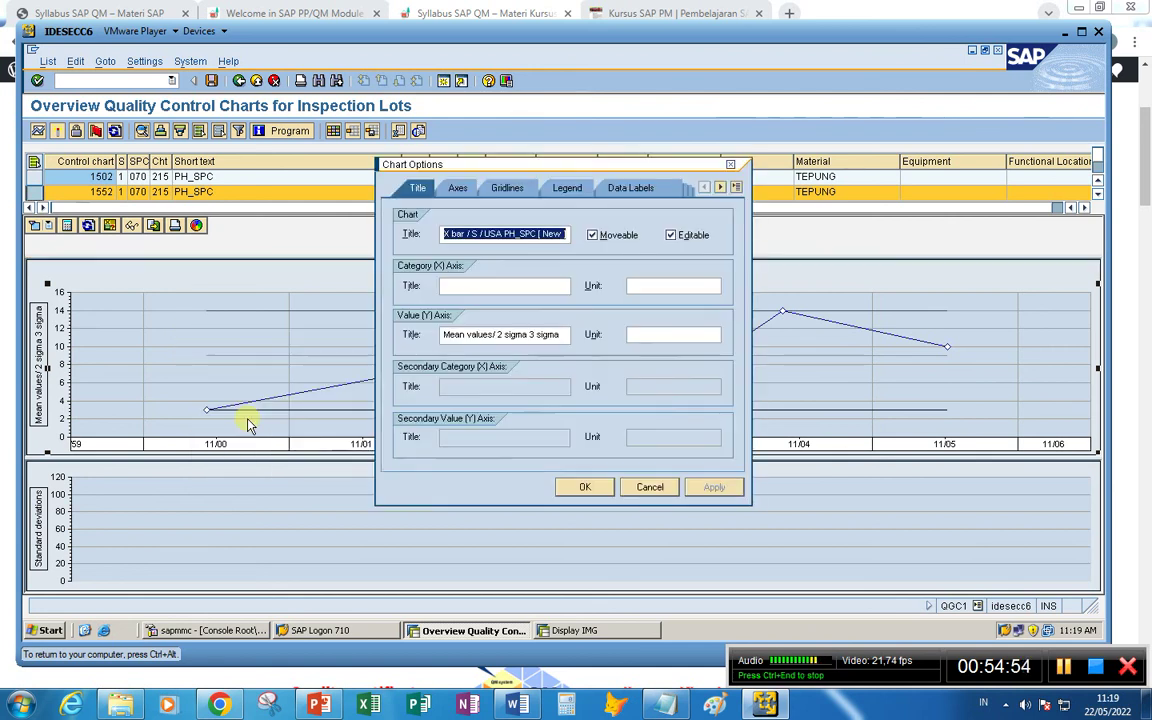
pyautogui.click(650, 487)
pyautogui.rightClick(200, 327)
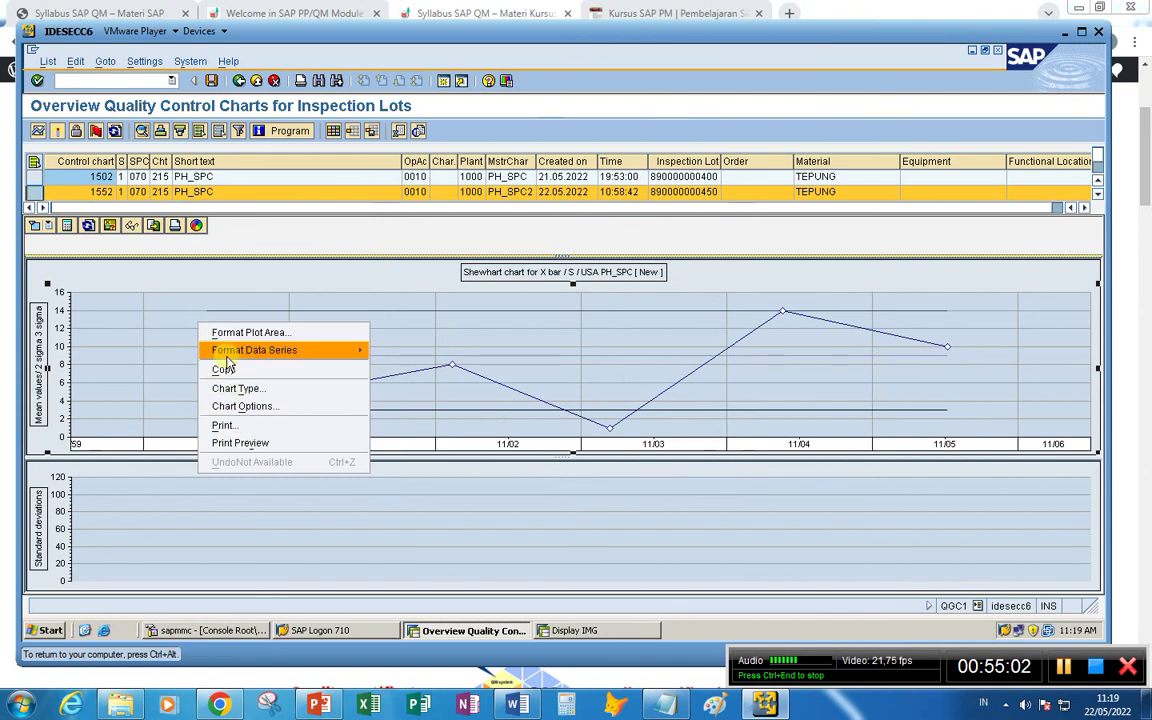
pyautogui.click(158, 330)
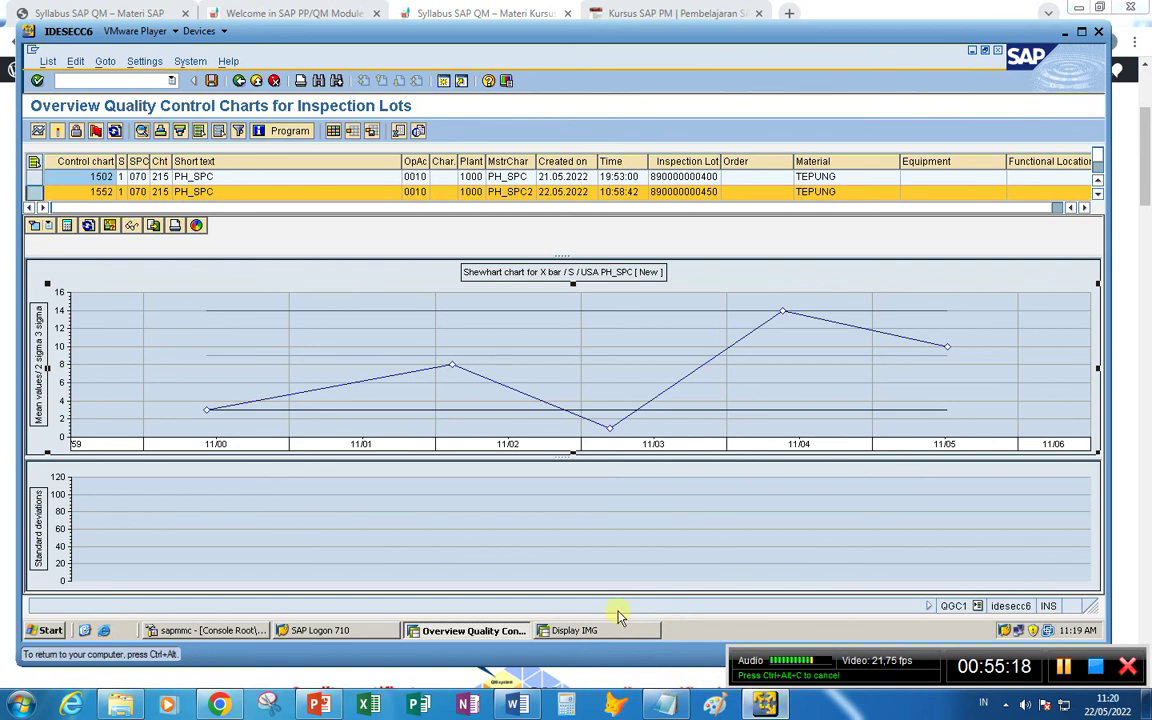
# - Switch to the Word document on Statistical Process Control and review its agenda, overview and SPC Charts section
pyautogui.click(517, 705)
pyautogui.scroll(10, 488, 514)
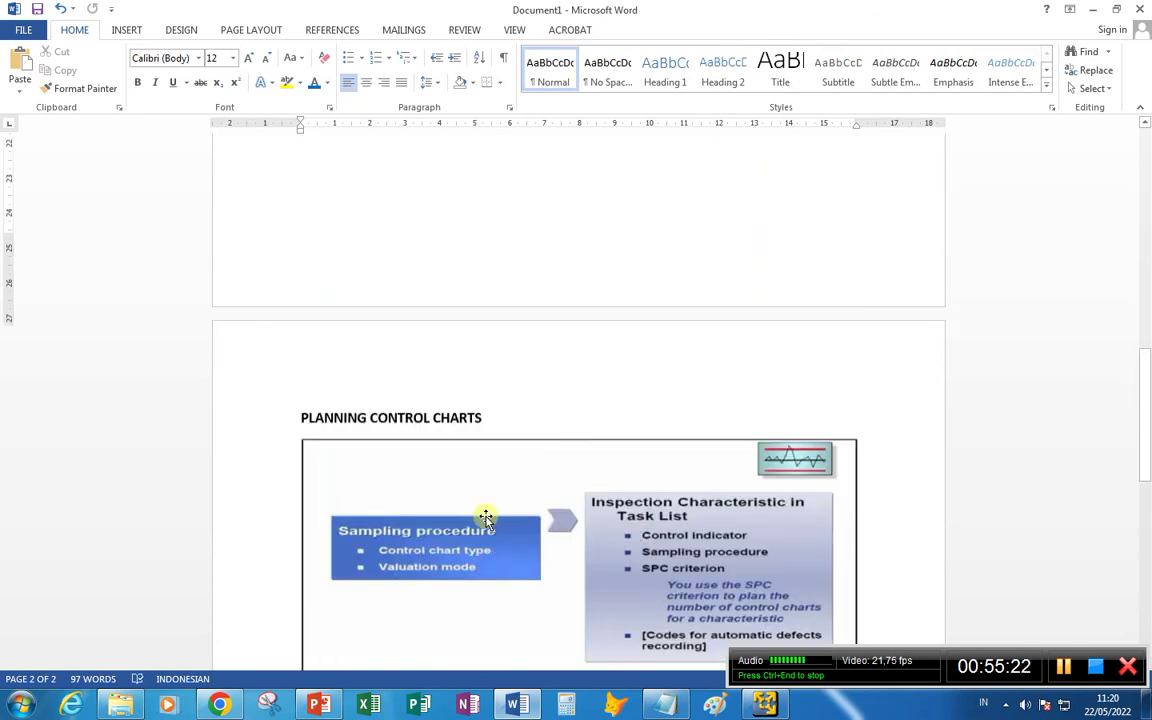
pyautogui.scroll(9, 499, 512)
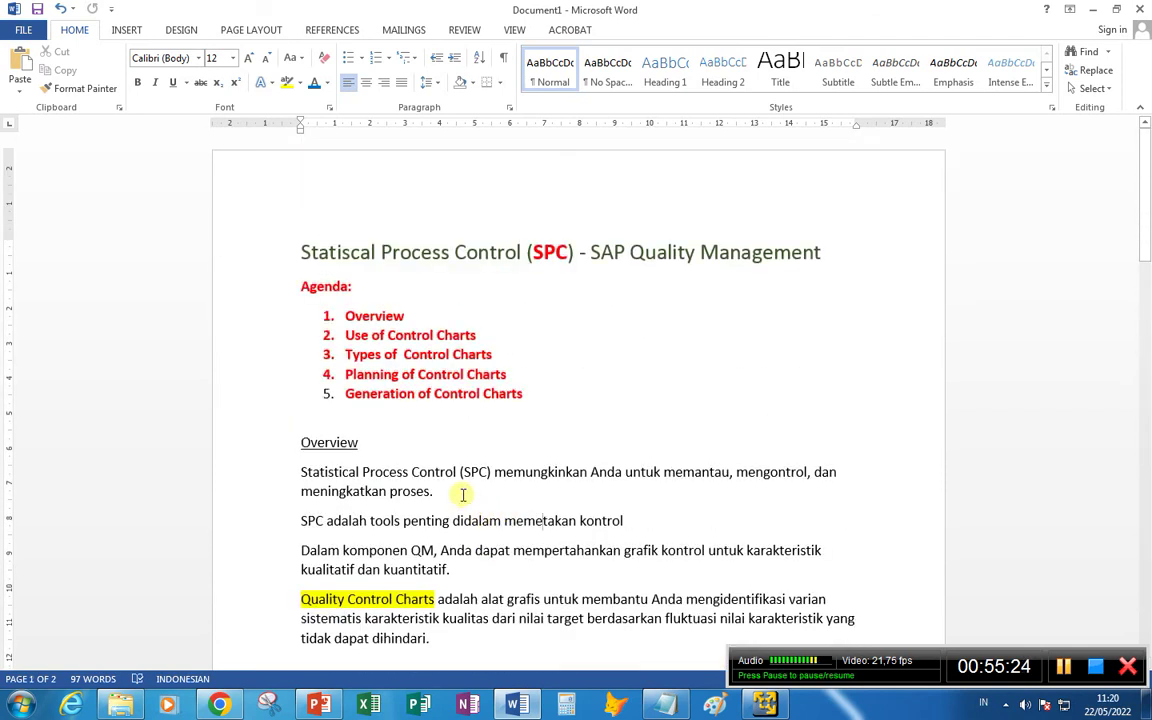
pyautogui.scroll(-4, 460, 483)
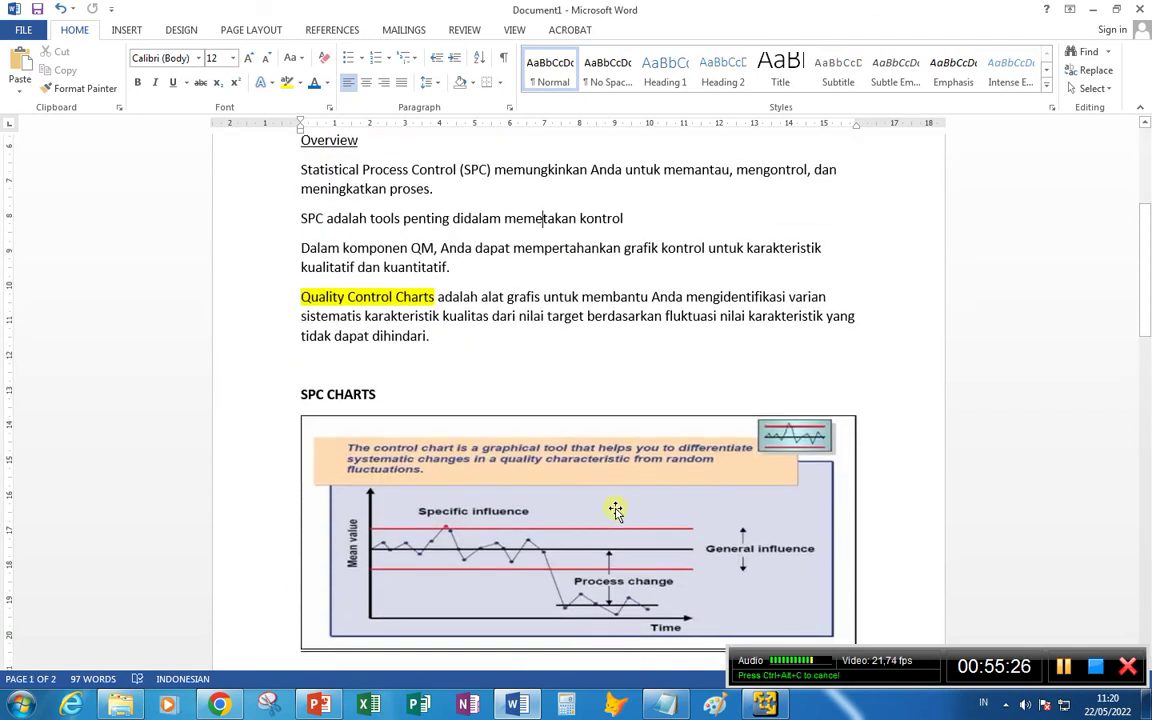